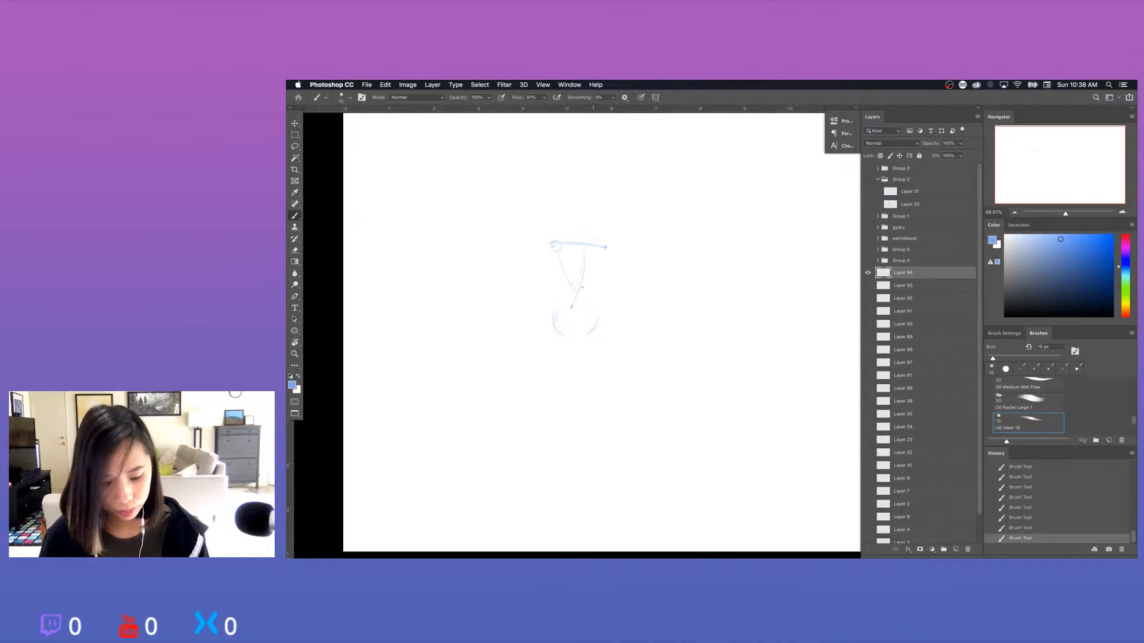
Redraw the torso guide lines crossing at the waist between the shoulder line and the hip circle.
key("super+z")
left_click_drag(558, 255, 593, 310)
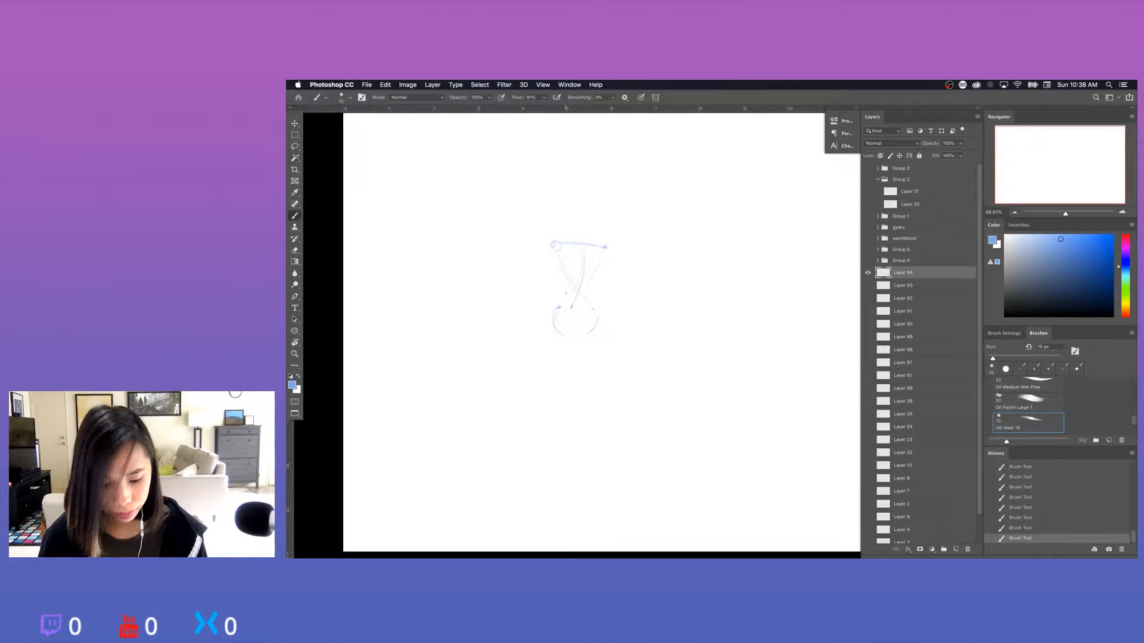
key("super+z")
left_click_drag(564, 283, 573, 288)
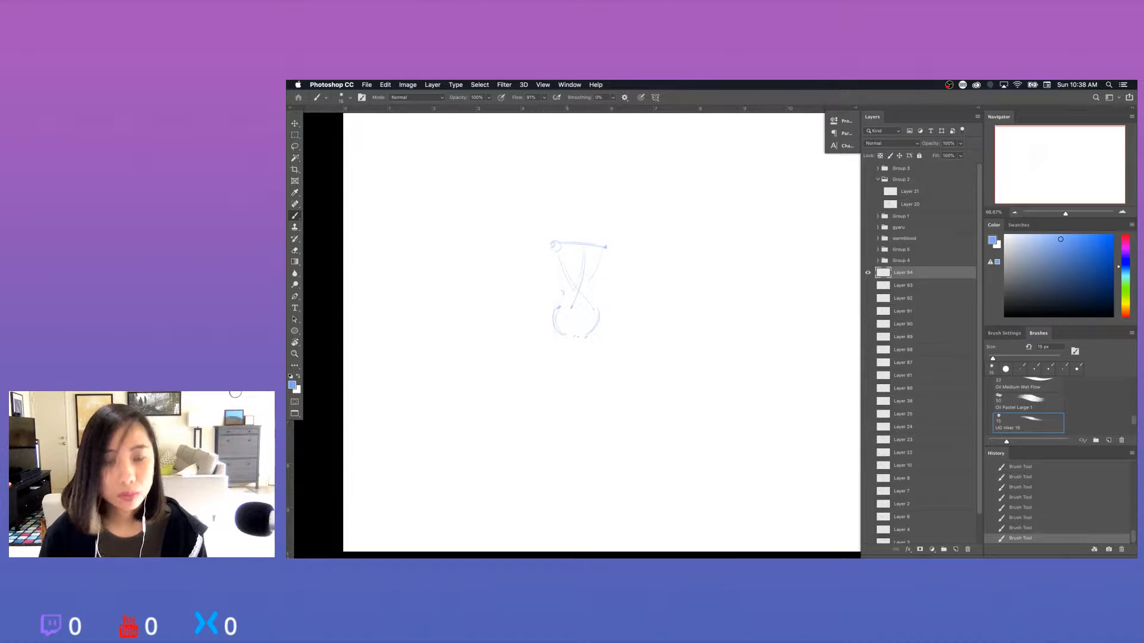
Rework the right-hand thigh line running down from the hip circle to the knee, erasing the stray end.
left_click_drag(605, 333, 601, 379)
key("super+z")
left_click_drag(599, 337, 595, 396)
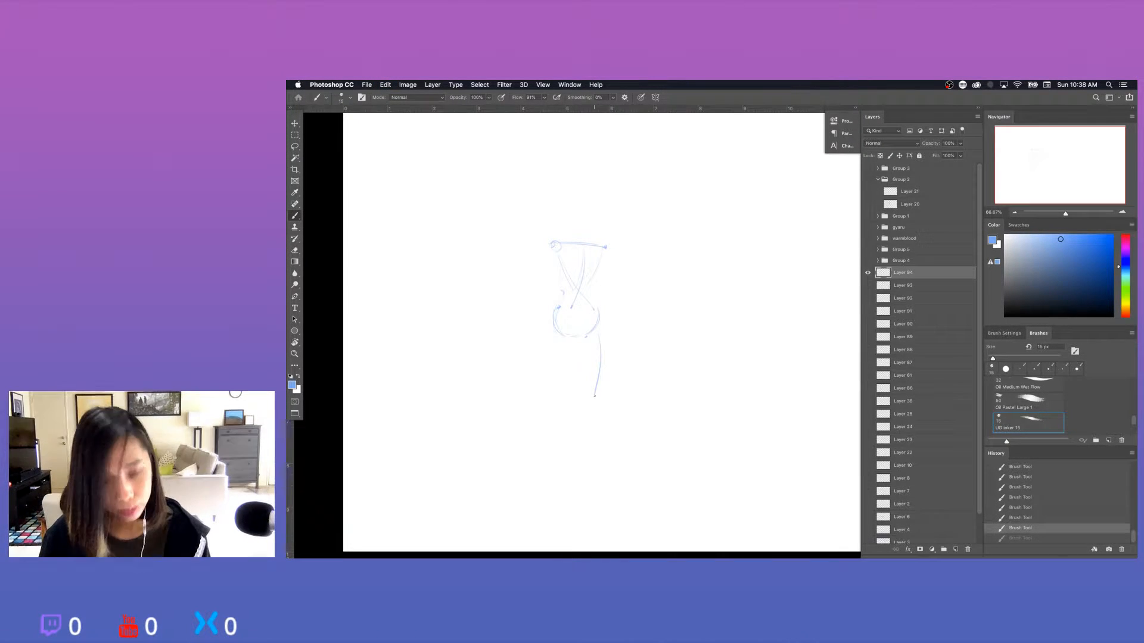
key("super+z")
left_click_drag(597, 344, 590, 386)
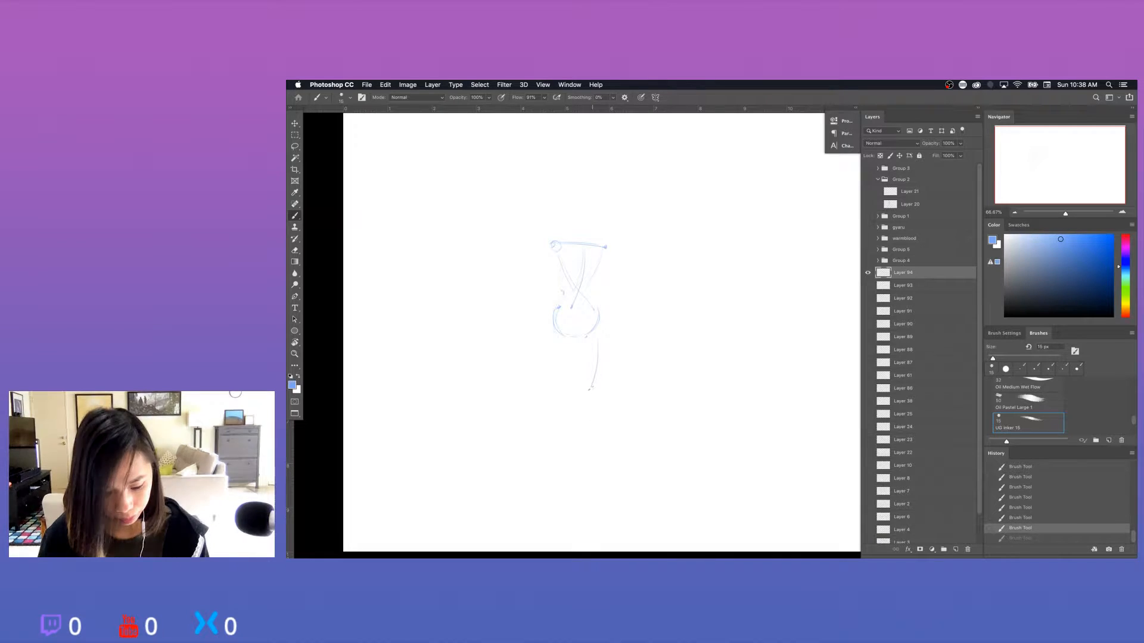
key("super+z")
key("e")
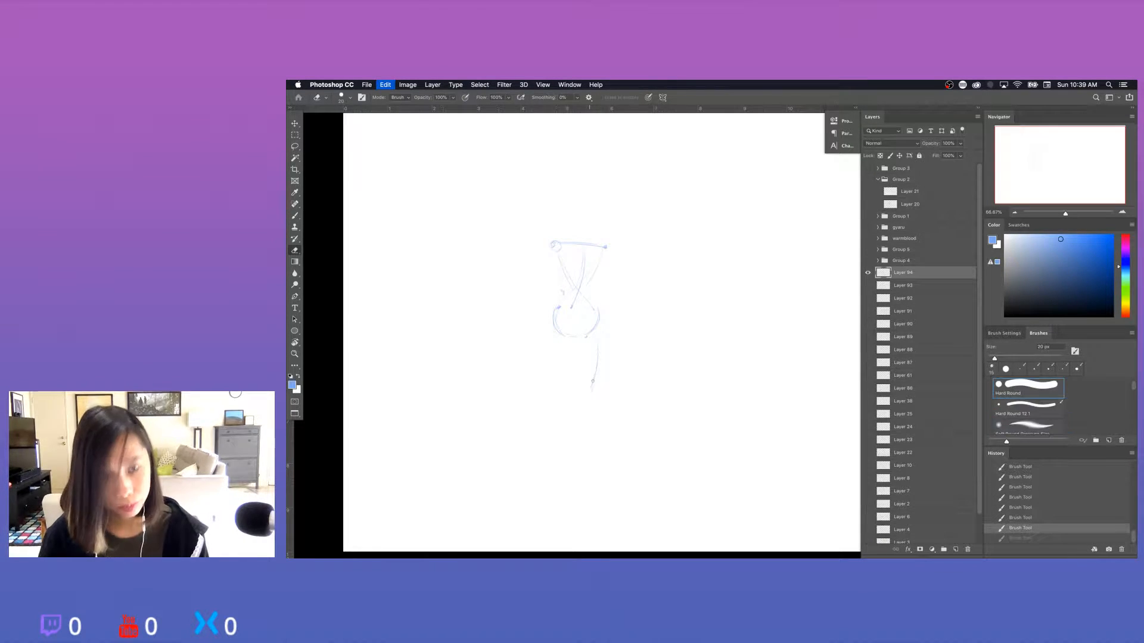
left_click_drag(592, 381, 591, 391)
key("b")
left_click_drag(598, 336, 603, 455)
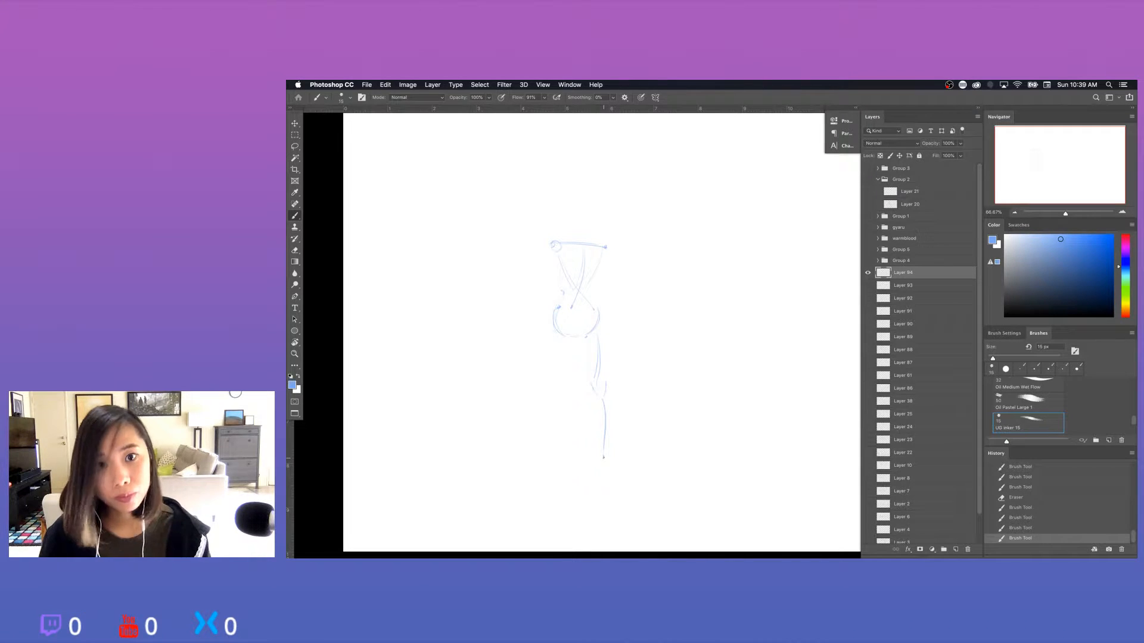
Sketch the right-hand lower leg and foot, plus the striding left-hand leg with its foot line.
key("super+z")
left_click_drag(605, 396, 608, 455)
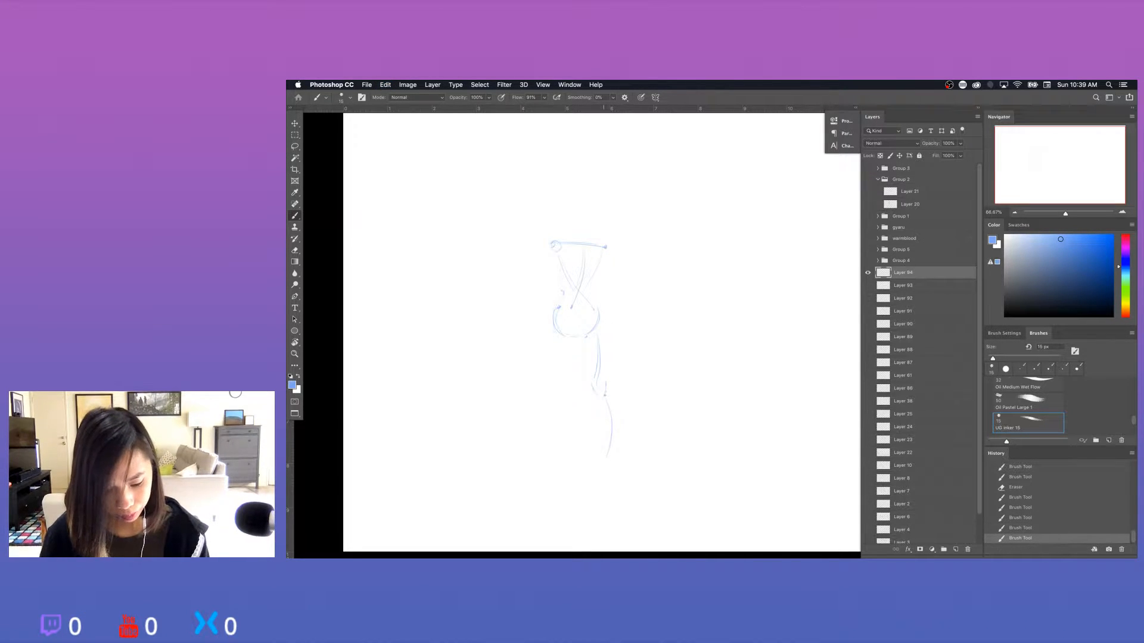
key("super+z")
left_click_drag(605, 396, 605, 464)
left_click_drag(606, 457, 597, 471)
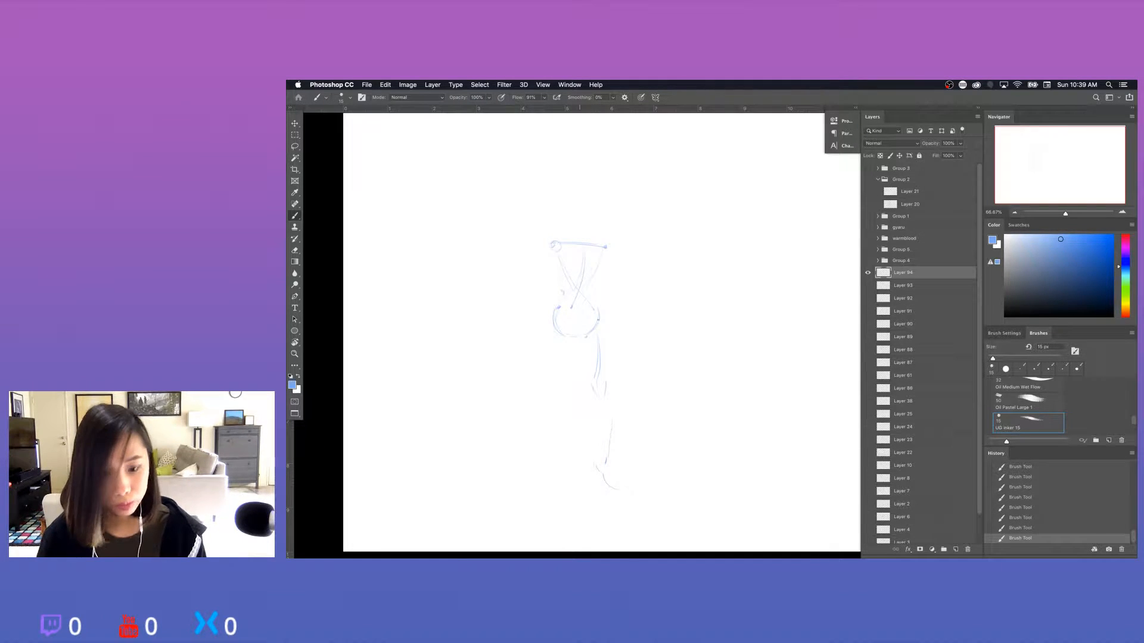
left_click_drag(557, 335, 516, 445)
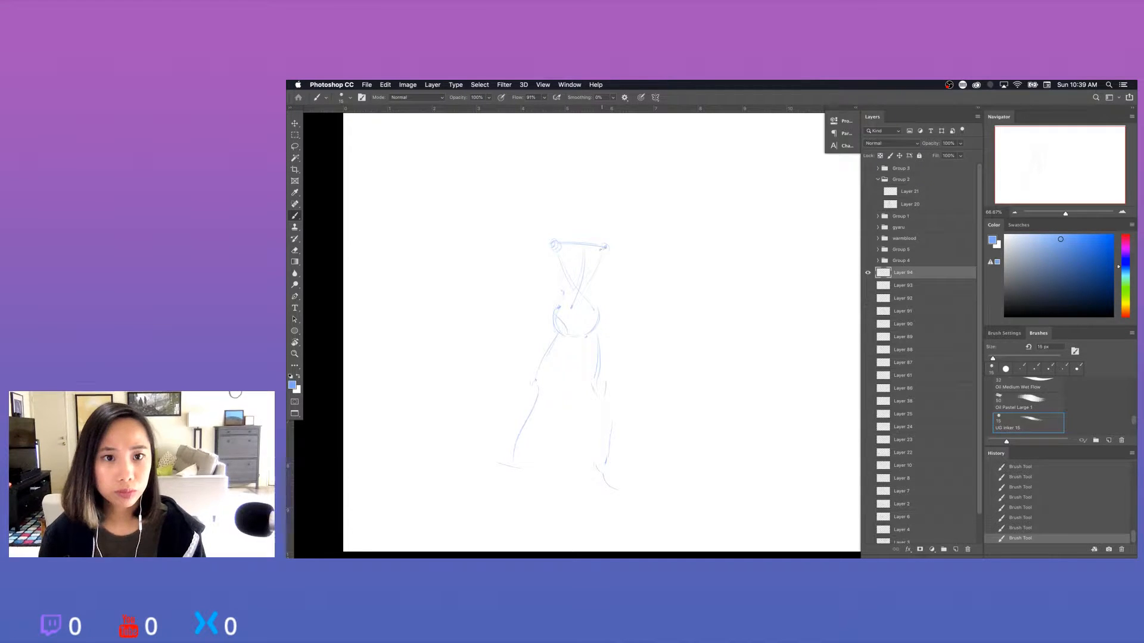
Sketch the oval head with a neck line and light arm lines running down from the shoulders.
left_click_drag(579, 201, 589, 221)
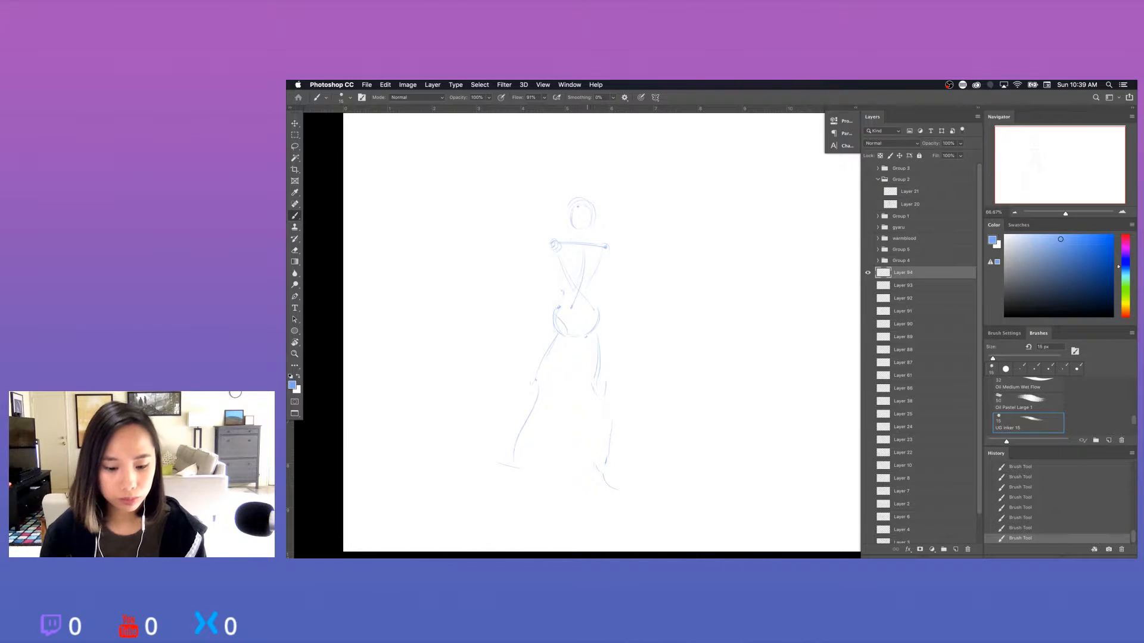
left_click_drag(593, 206, 575, 220)
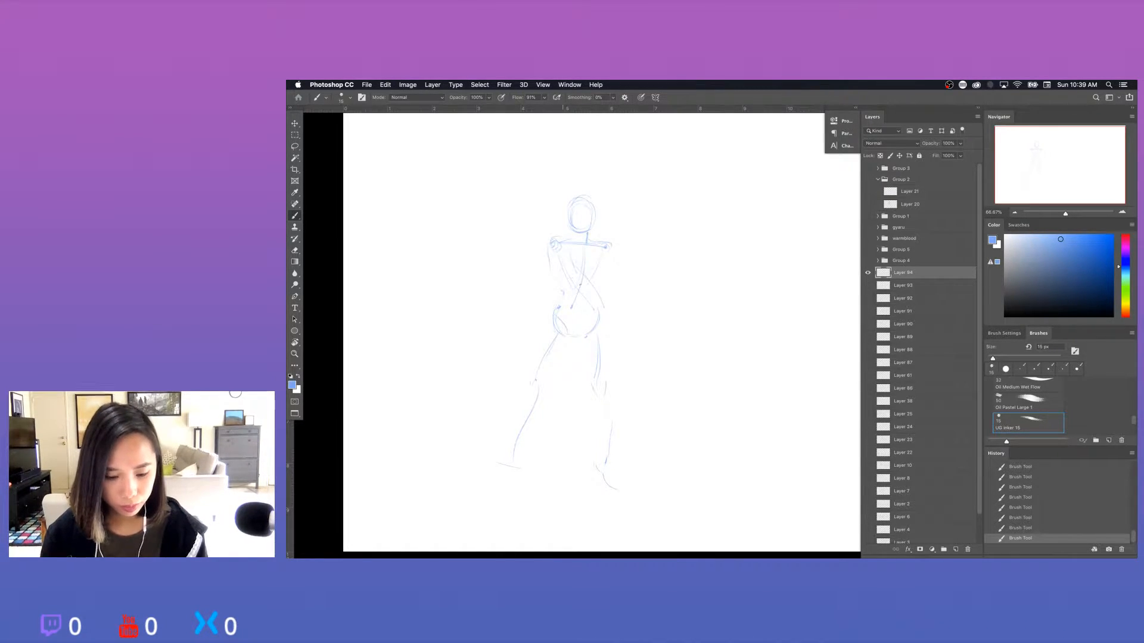
Clean up the right-hand wrist area and sketch both forearms crossing at the waist with rough hands.
key("e")
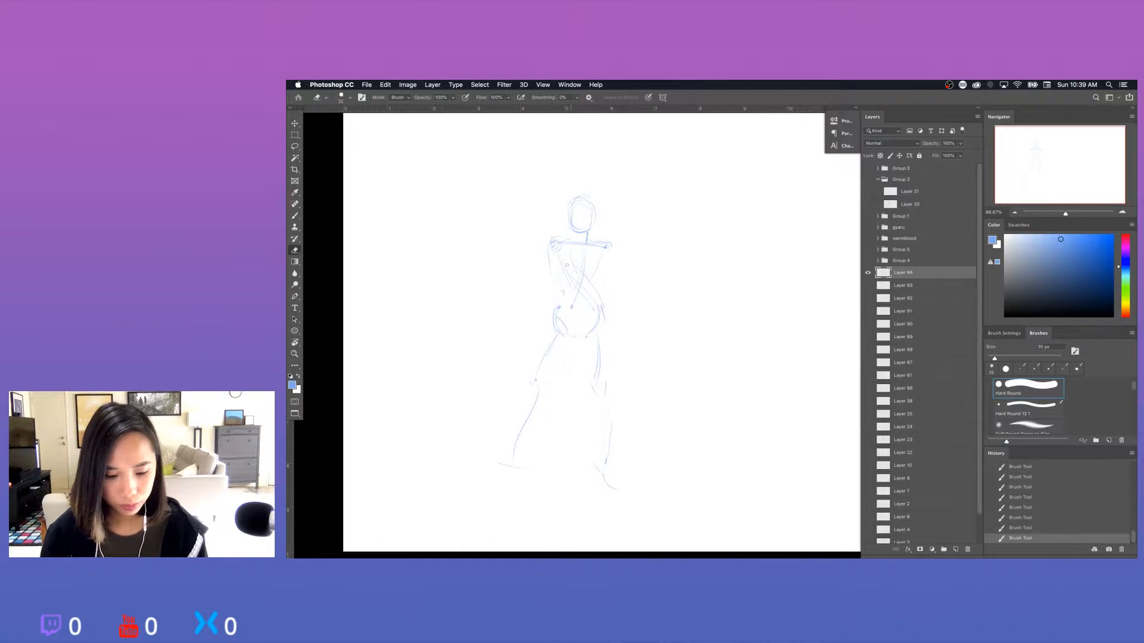
left_click_drag(602, 308, 618, 330)
key("b")
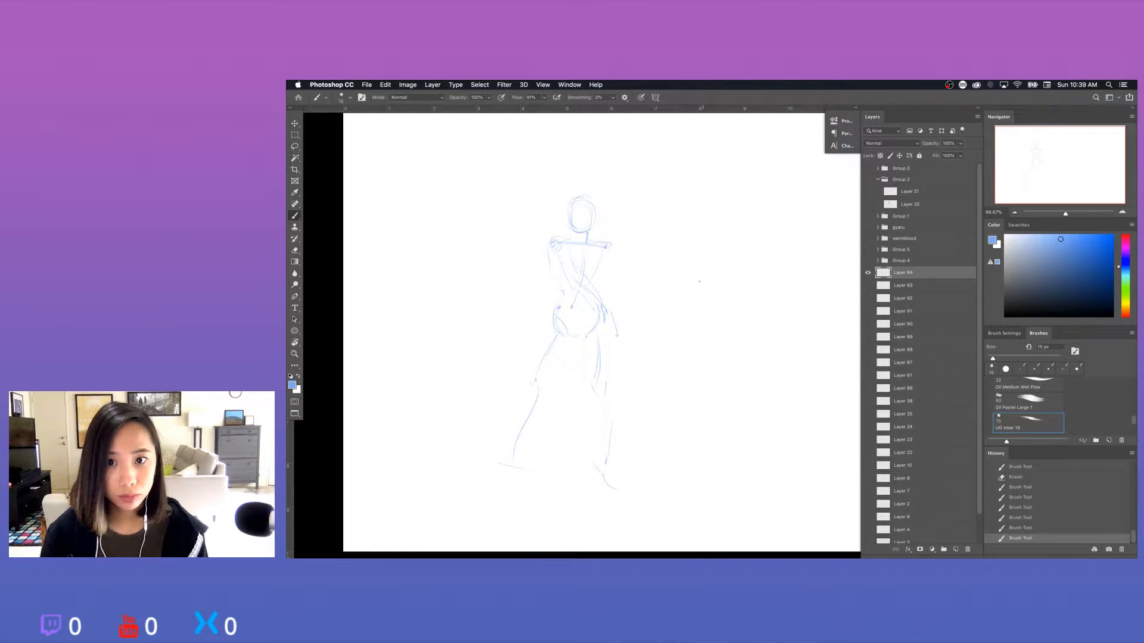
left_click_drag(596, 278, 551, 302)
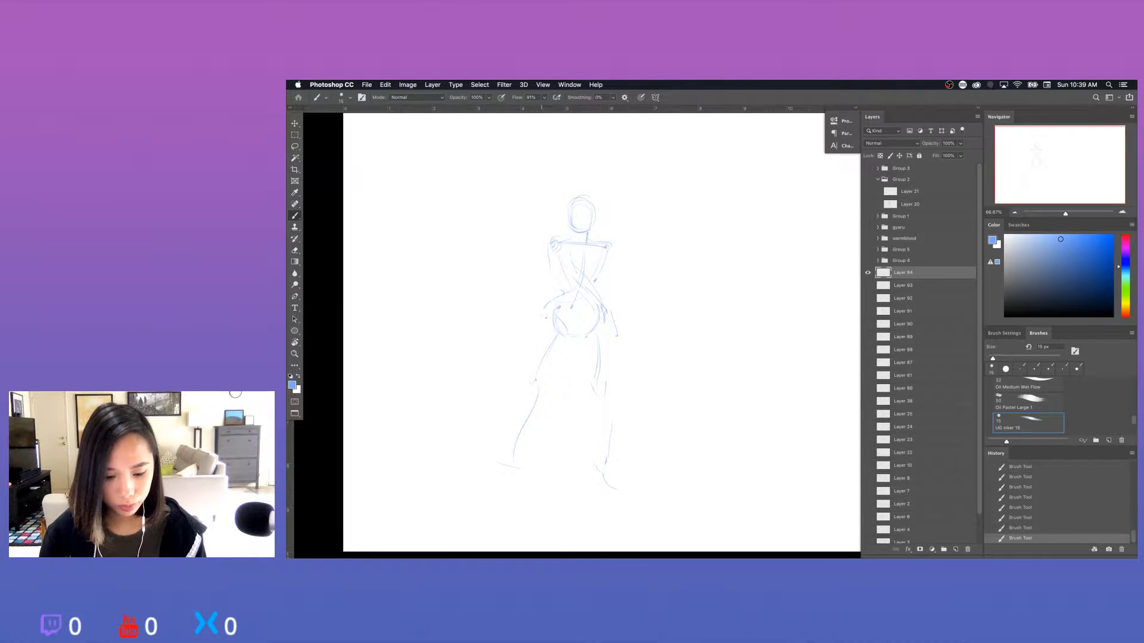
left_click_drag(544, 306, 541, 321)
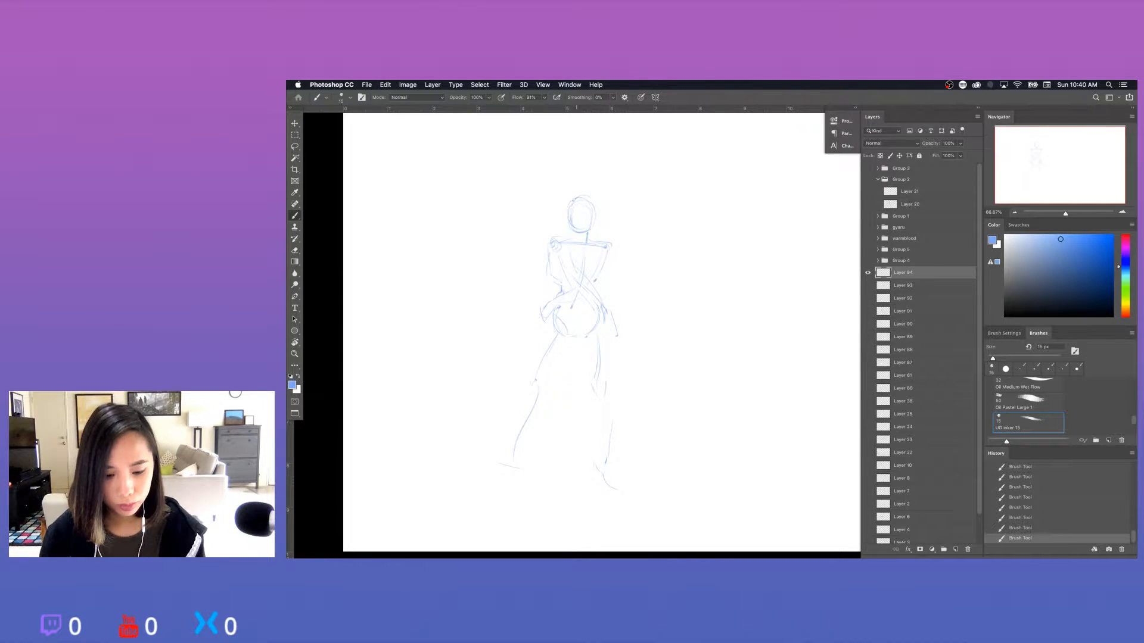
Clean up the head oval and sketch a loose hair outline around it.
key("e")
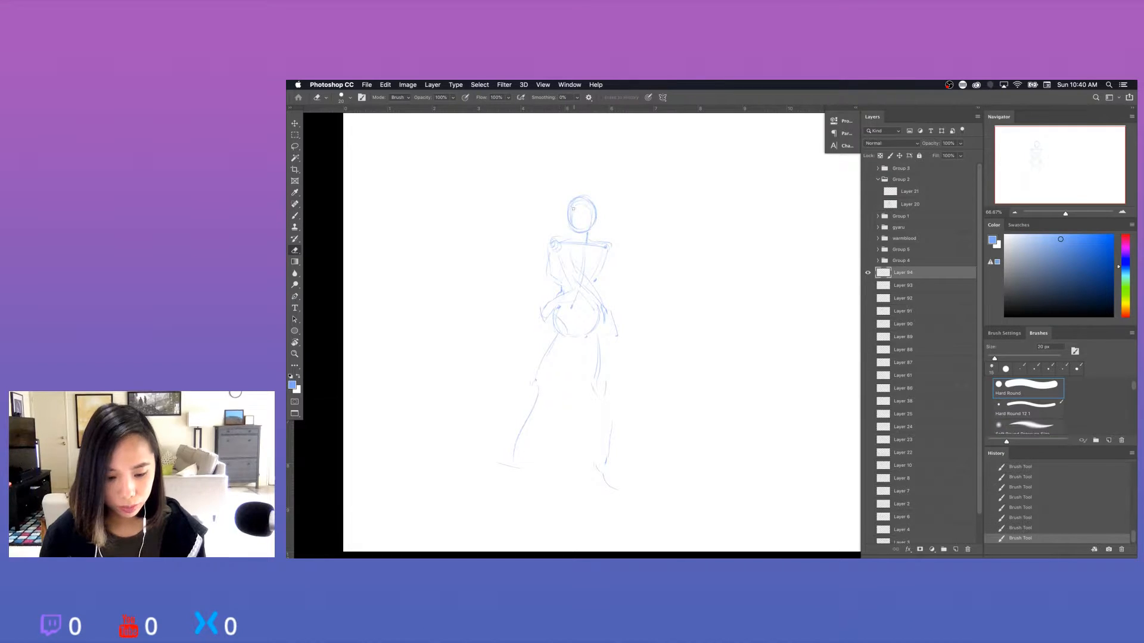
key("b")
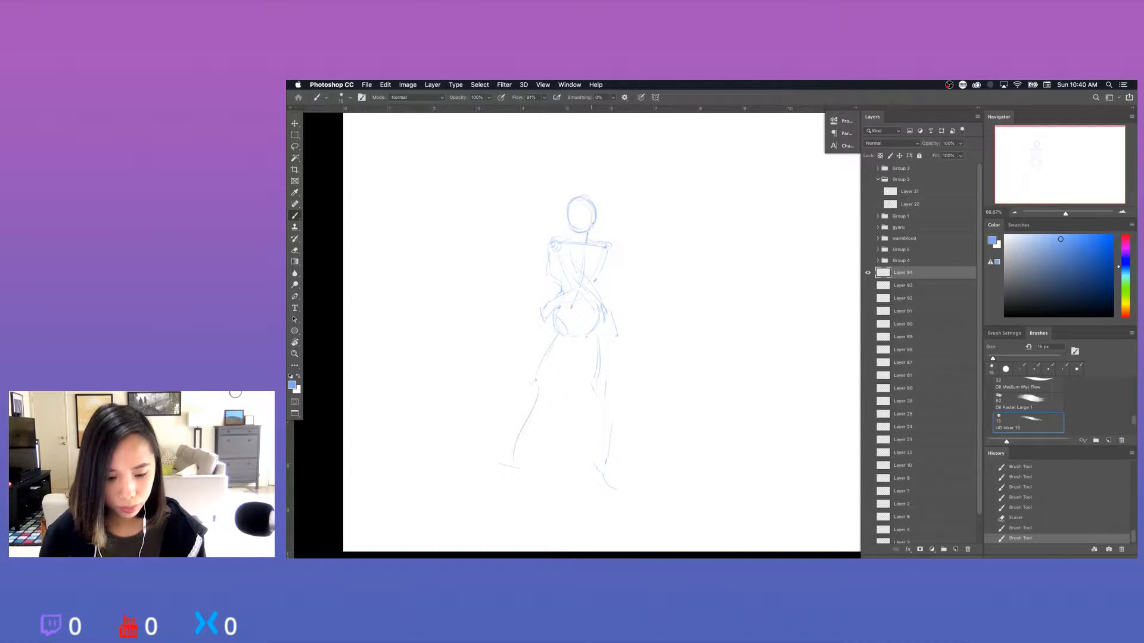
key("e")
mouse_move(590, 226)
left_mouse_down()
mouse_move(561, 221)
mouse_move(578, 193)
left_mouse_up()
key("b")
left_click_drag(565, 208, 592, 195)
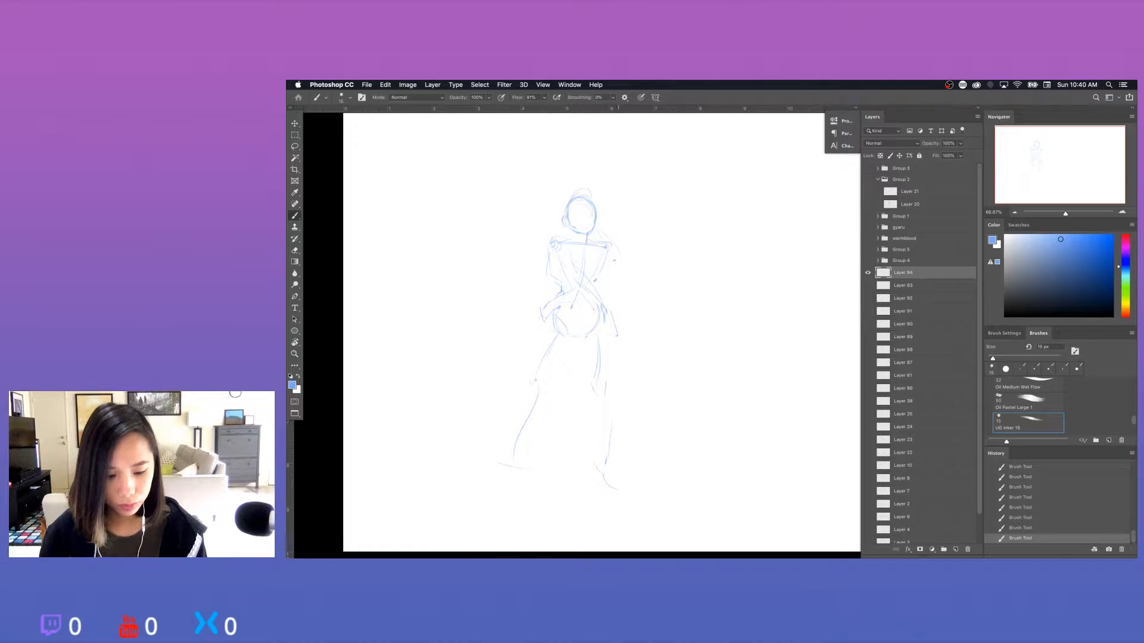
Erase the crossing torso lines with a larger eraser and redraw the front arm folded across the body with a fuller upper arm.
key("e")
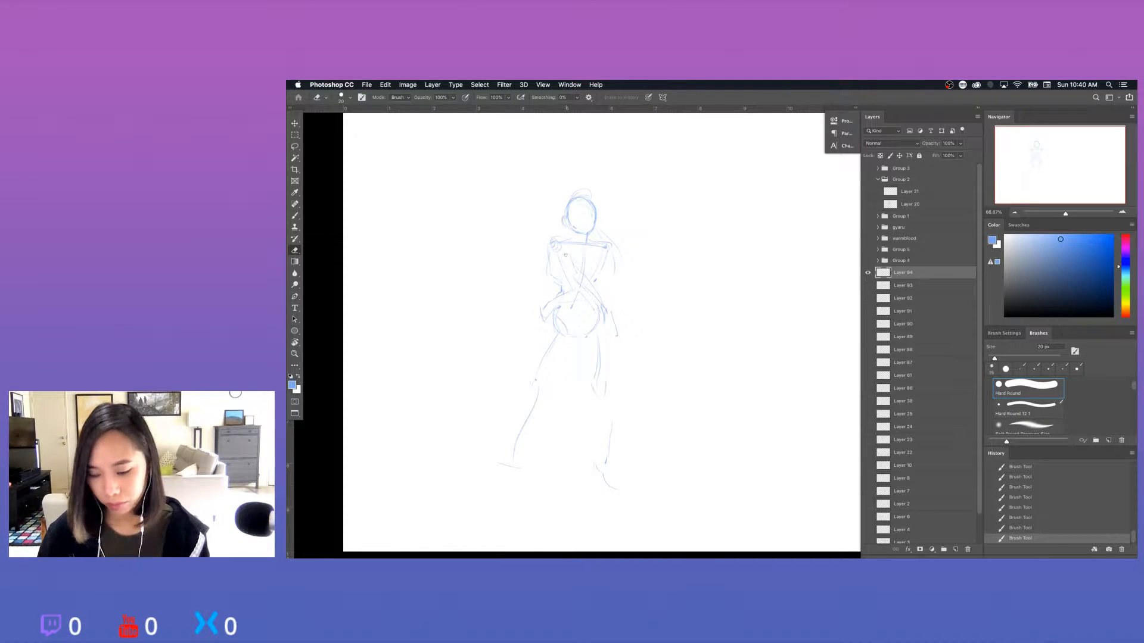
key("]")
key("]")
key("]")
key("]")
key("]")
key("]")
key("]")
key("]")
key("]")
left_click_drag(561, 261, 600, 303)
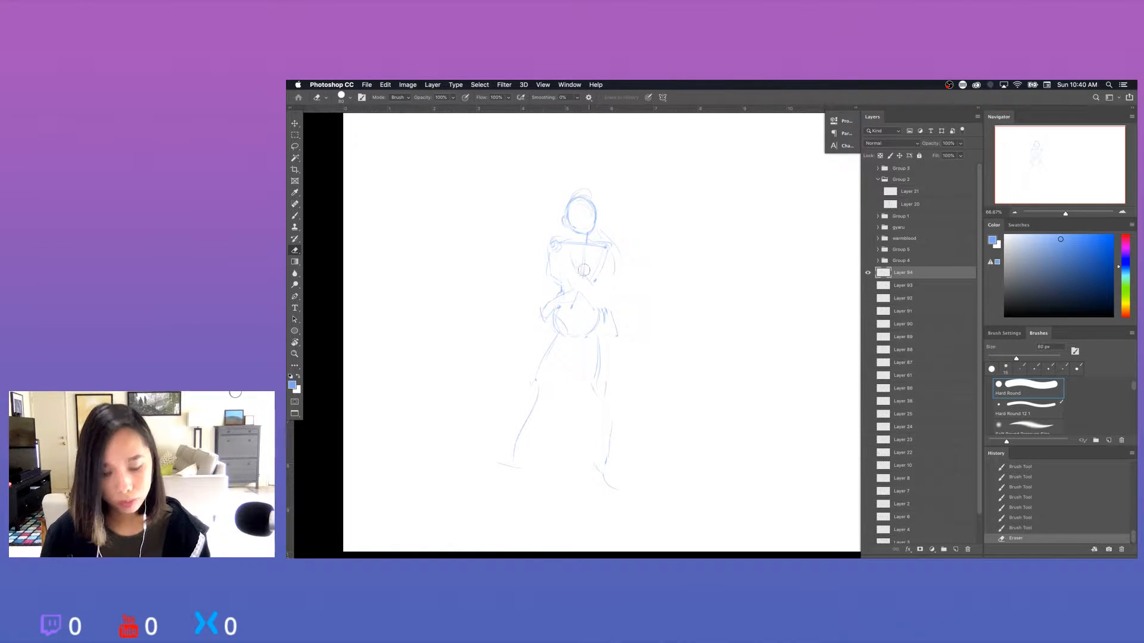
key("b")
left_click_drag(567, 249, 612, 309)
left_click_drag(603, 314, 614, 308)
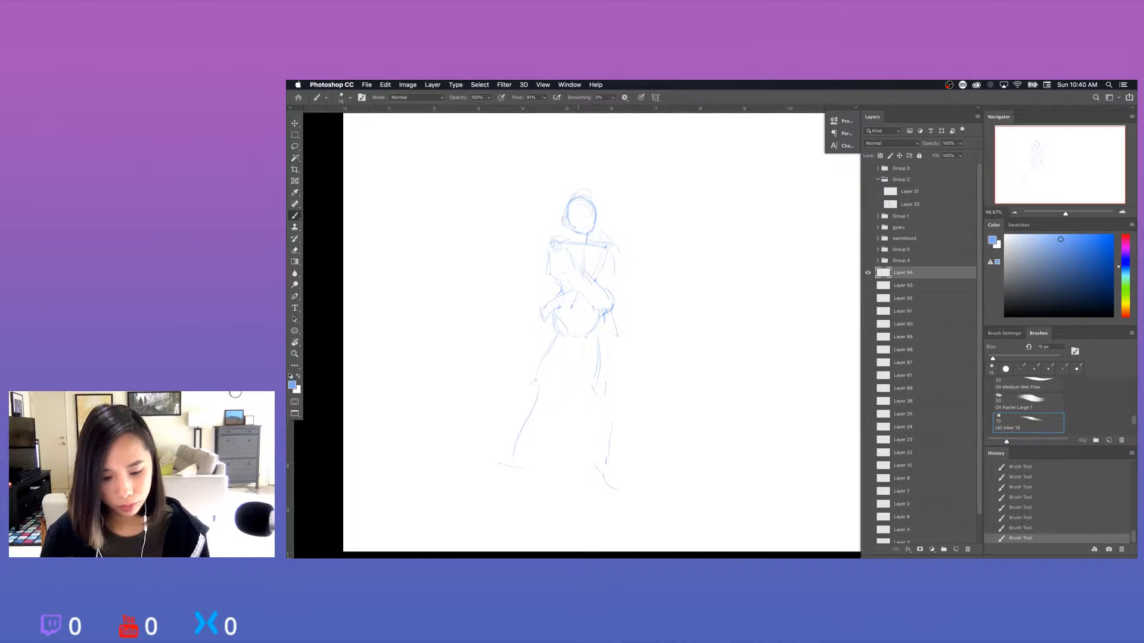
left_click_drag(547, 245, 544, 272)
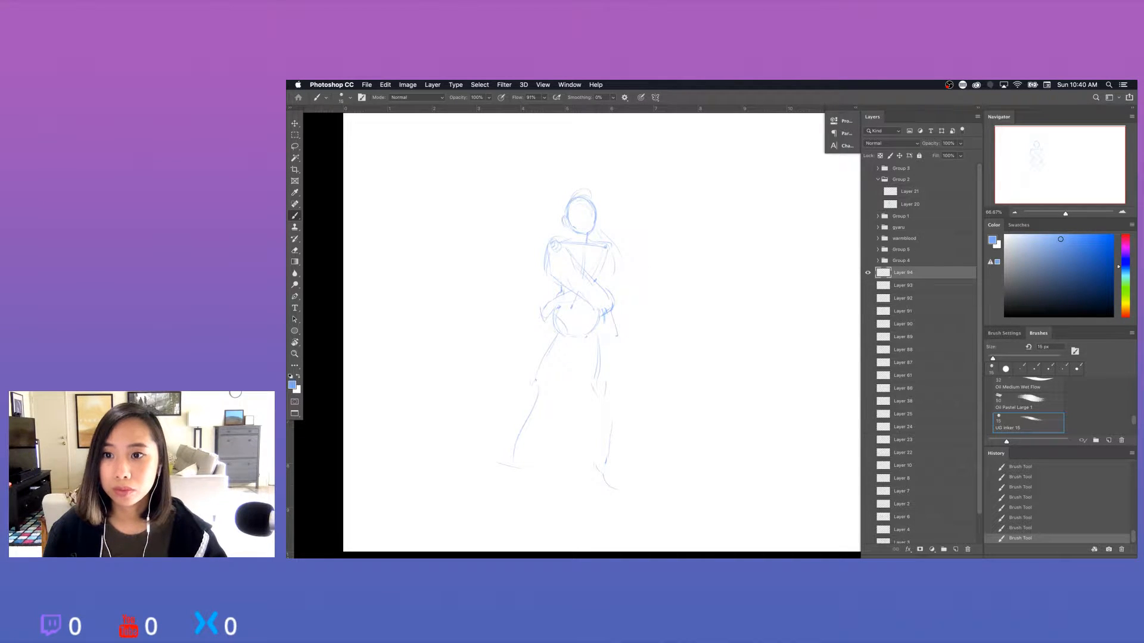
key("Tab")
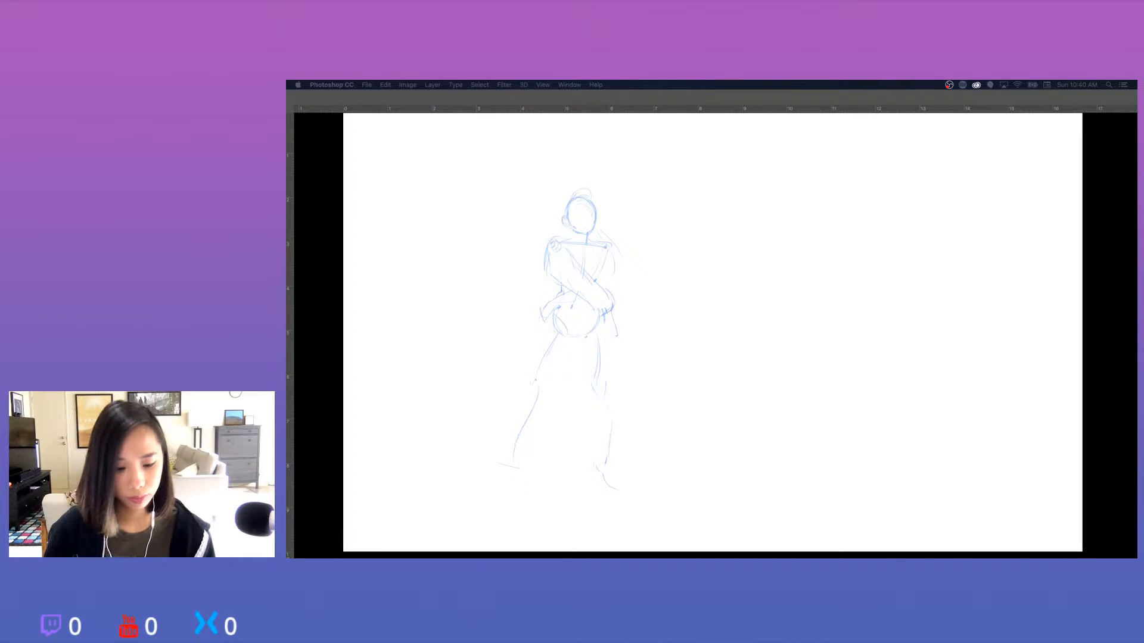
left_click(692, 344)
key("e")
left_click_drag(582, 224, 603, 250)
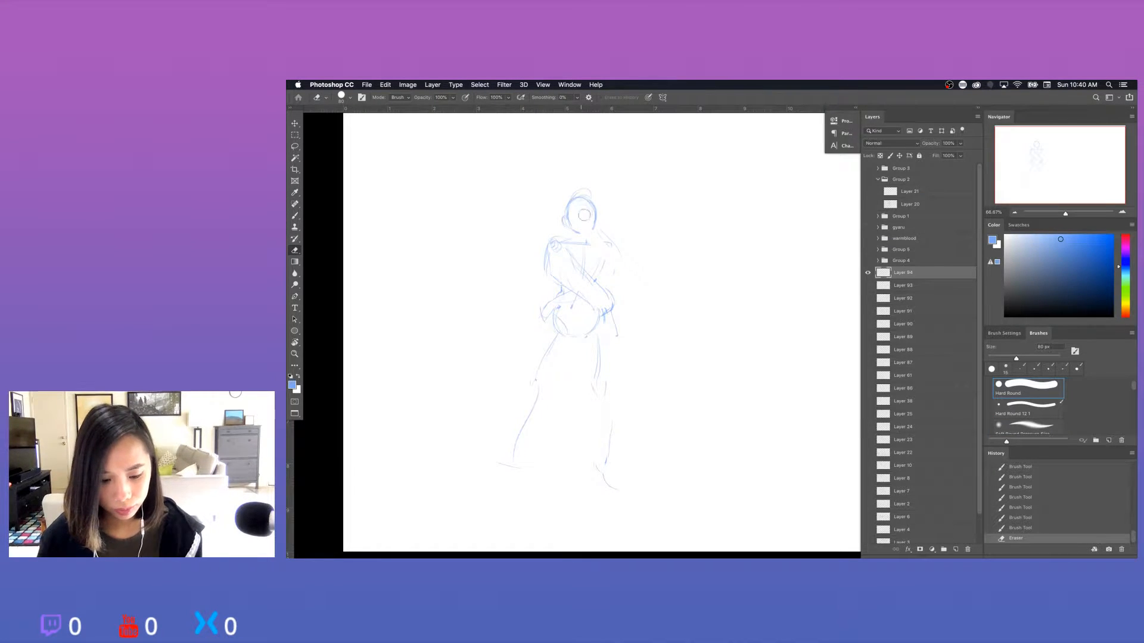
key("super+z")
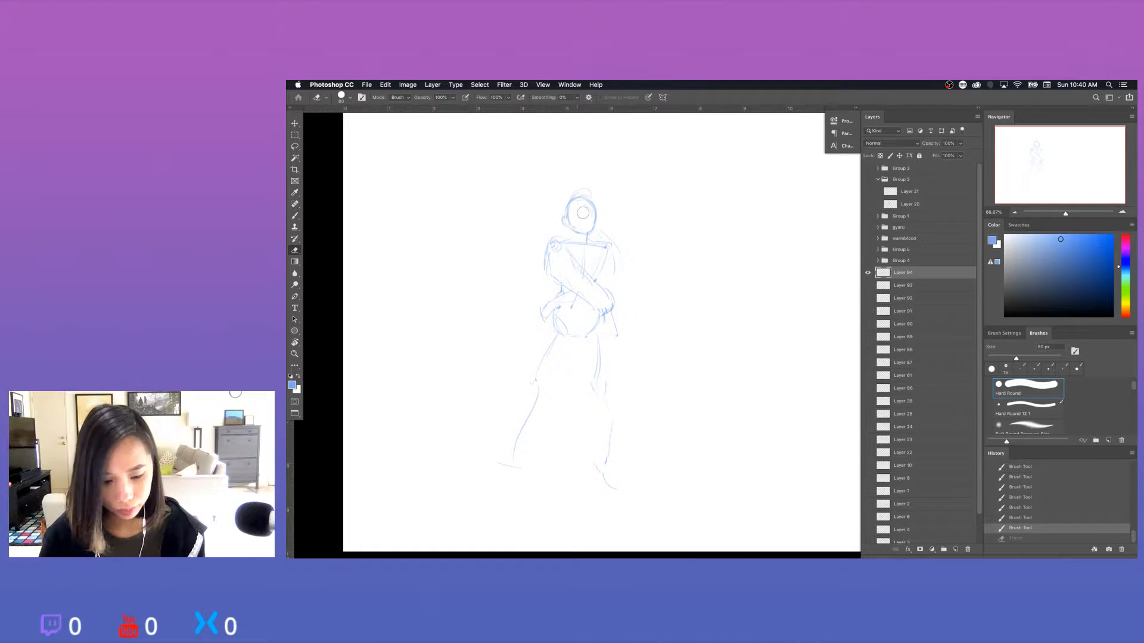
Refine the hair outline and the sides of the face, and define the neck and hair below the head.
key("super+shift+z")
key("b")
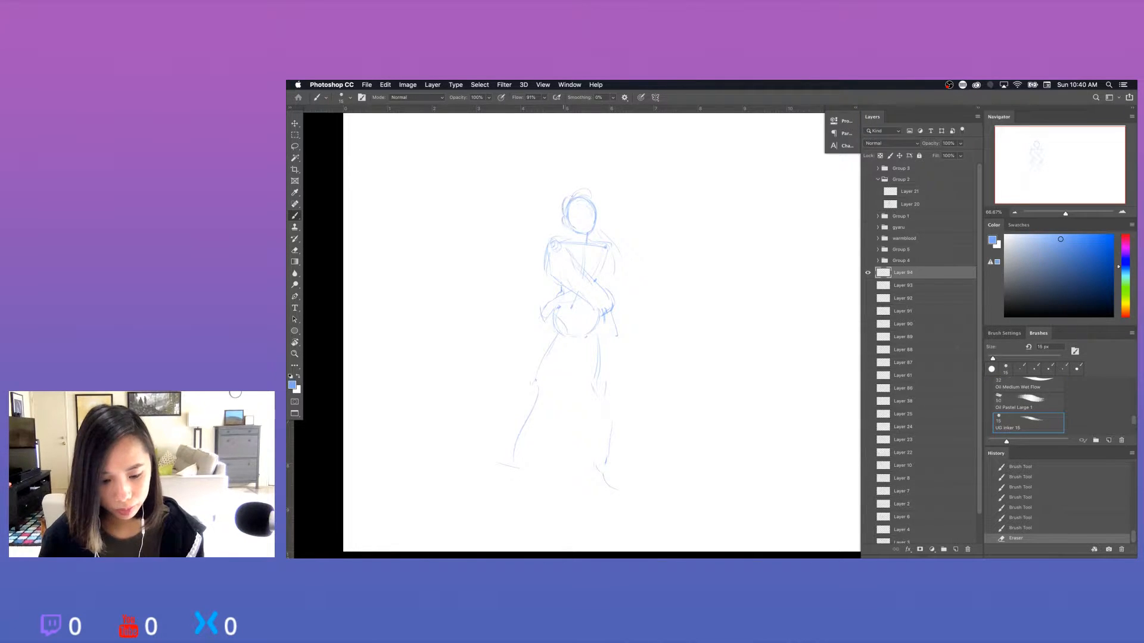
mouse_move(563, 199)
left_mouse_down()
mouse_move(565, 221)
mouse_move(620, 255)
left_mouse_up()
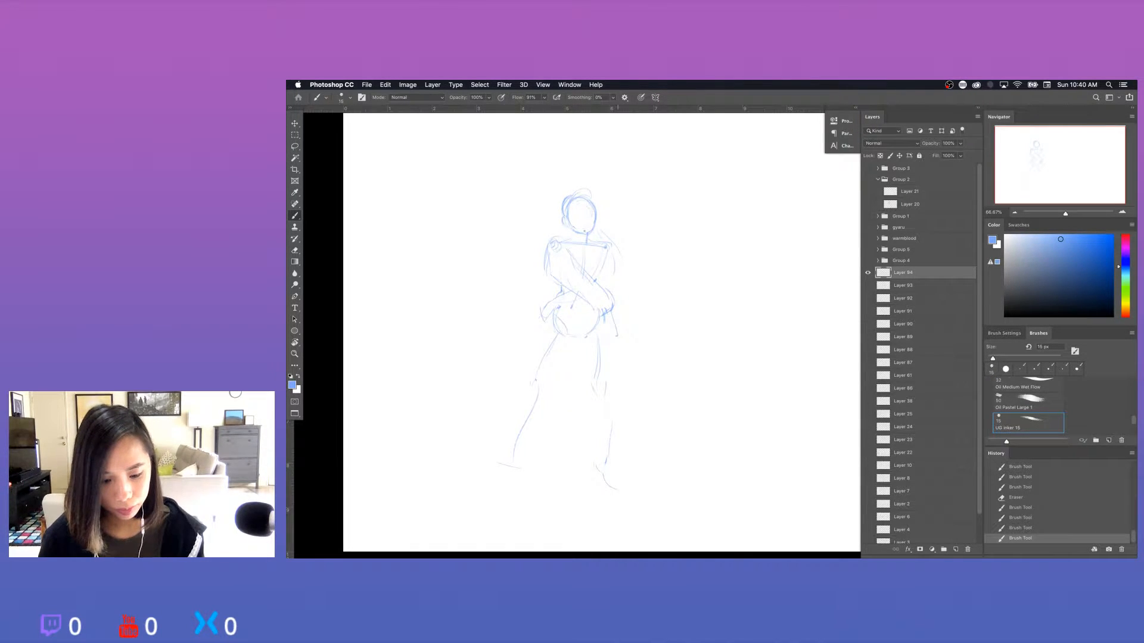
key("e")
key("b")
left_click_drag(594, 205, 592, 227)
mouse_move(567, 210)
left_mouse_down()
mouse_move(571, 226)
mouse_move(572, 198)
mouse_move(591, 192)
mouse_move(594, 204)
mouse_move(580, 192)
mouse_move(563, 218)
mouse_move(574, 230)
left_mouse_up()
key("e")
key("b")
left_click_drag(563, 223, 571, 253)
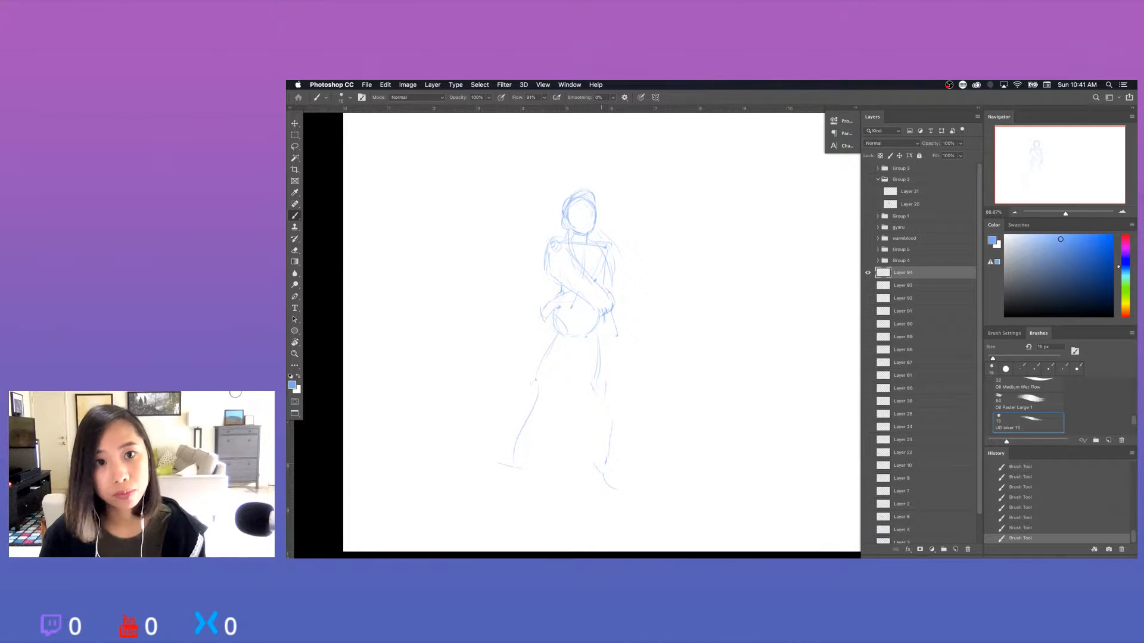
Rework the right-hand hand below the folded arm, erasing the stray finger lines.
left_click_drag(608, 291, 617, 315)
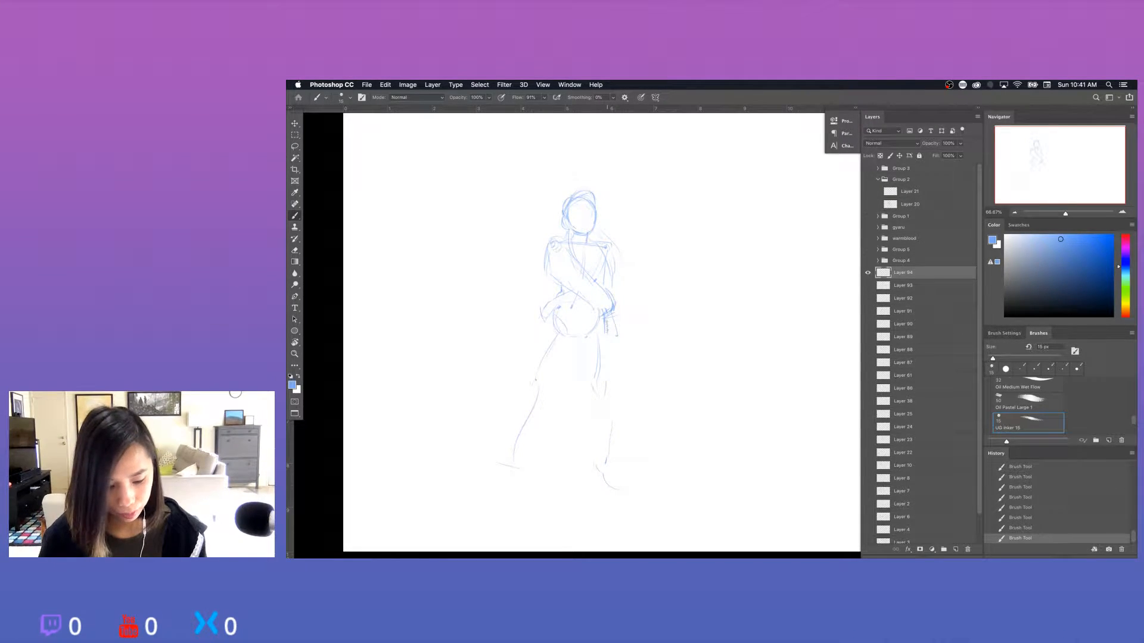
key("super+z")
key("e")
left_click_drag(607, 322, 616, 339)
key("b")
Erase the right-hand shoulder joint, redraw the side of the torso and define the left-hand hand at the waist.
key("e")
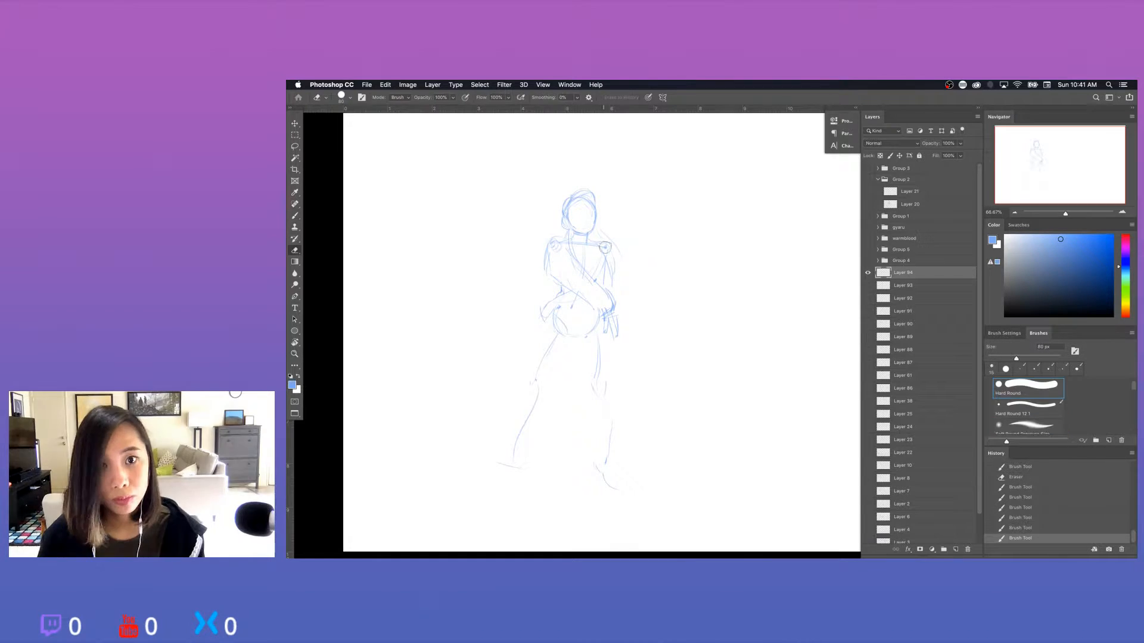
left_click_drag(605, 247, 608, 266)
key("b")
left_click_drag(608, 256, 603, 279)
mouse_move(560, 311)
left_mouse_down()
mouse_move(583, 307)
mouse_move(552, 323)
mouse_move(554, 314)
left_mouse_up()
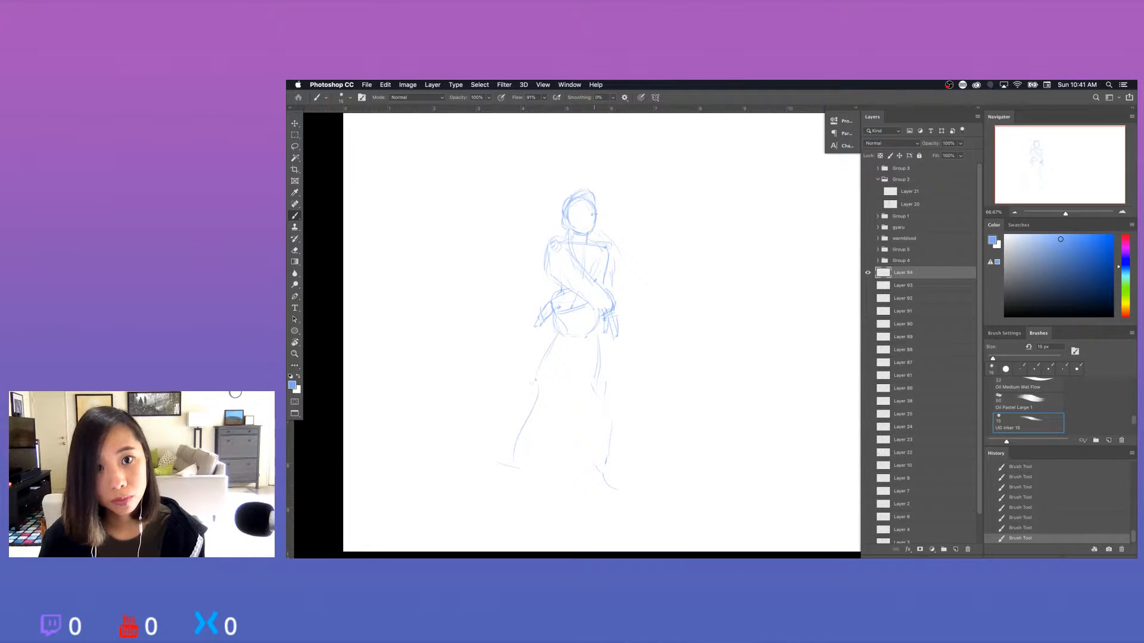
Clean up the area under the chin and redraw the neck line.
key("e")
left_click_drag(577, 225, 587, 237)
key("b")
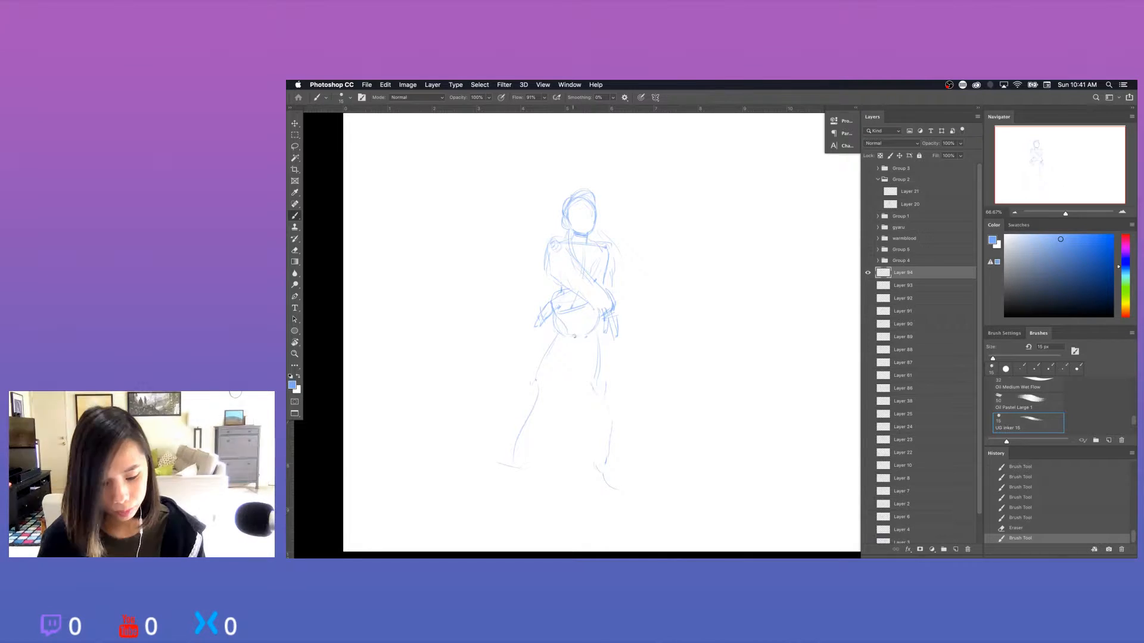
Sketch the inner leg lines from the crotch and redraw the right-hand hip and outer thigh contour.
left_click_drag(576, 336, 535, 382)
mouse_move(559, 361)
left_mouse_down()
mouse_move(516, 440)
mouse_move(525, 489)
left_mouse_up()
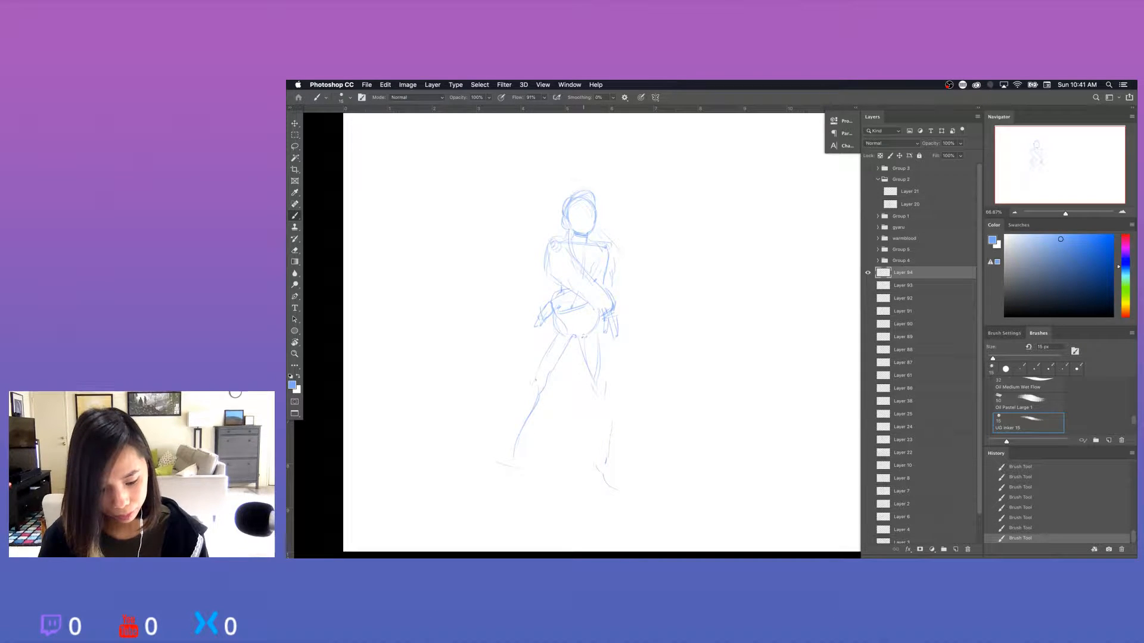
key("e")
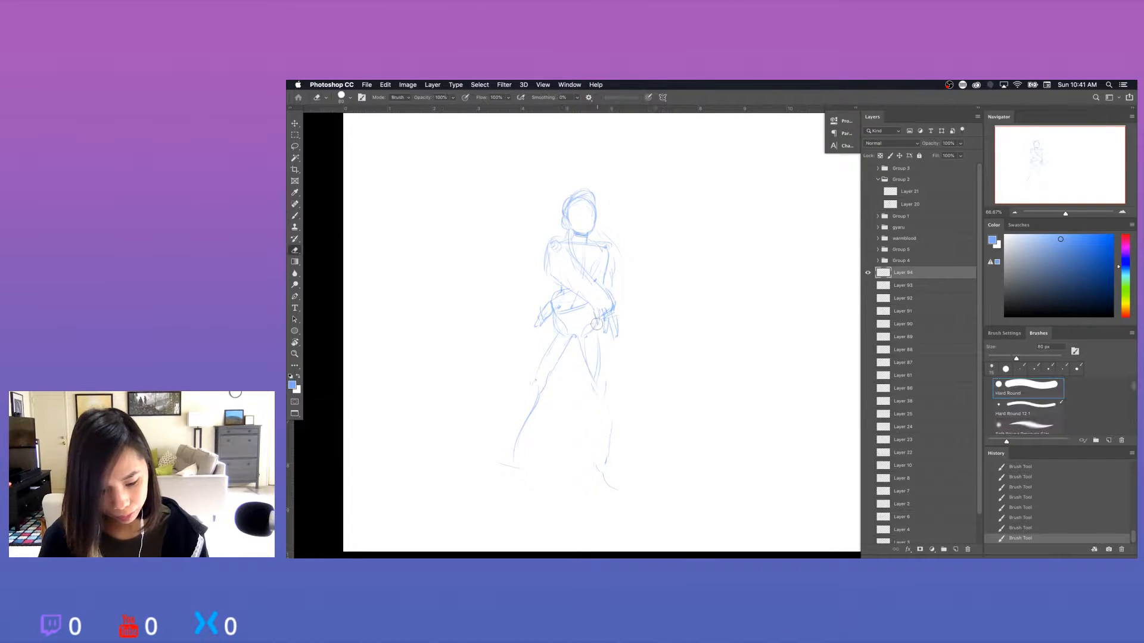
left_click_drag(598, 316, 596, 329)
key("b")
left_click_drag(597, 320, 607, 379)
Build up the left-hand leg's full contour from hip through knee to ankle, erasing and redrawing the outer thigh.
mouse_move(573, 334)
left_mouse_down()
mouse_move(589, 380)
mouse_move(598, 377)
mouse_move(597, 343)
mouse_move(535, 353)
left_mouse_up()
key("e")
key("b")
left_click_drag(536, 351, 530, 377)
key("e")
key("b")
key("e")
mouse_move(540, 335)
left_mouse_down()
mouse_move(545, 325)
mouse_move(533, 368)
left_mouse_up()
key("b")
mouse_move(547, 329)
left_mouse_down()
mouse_move(535, 383)
mouse_move(512, 413)
mouse_move(510, 452)
left_mouse_up()
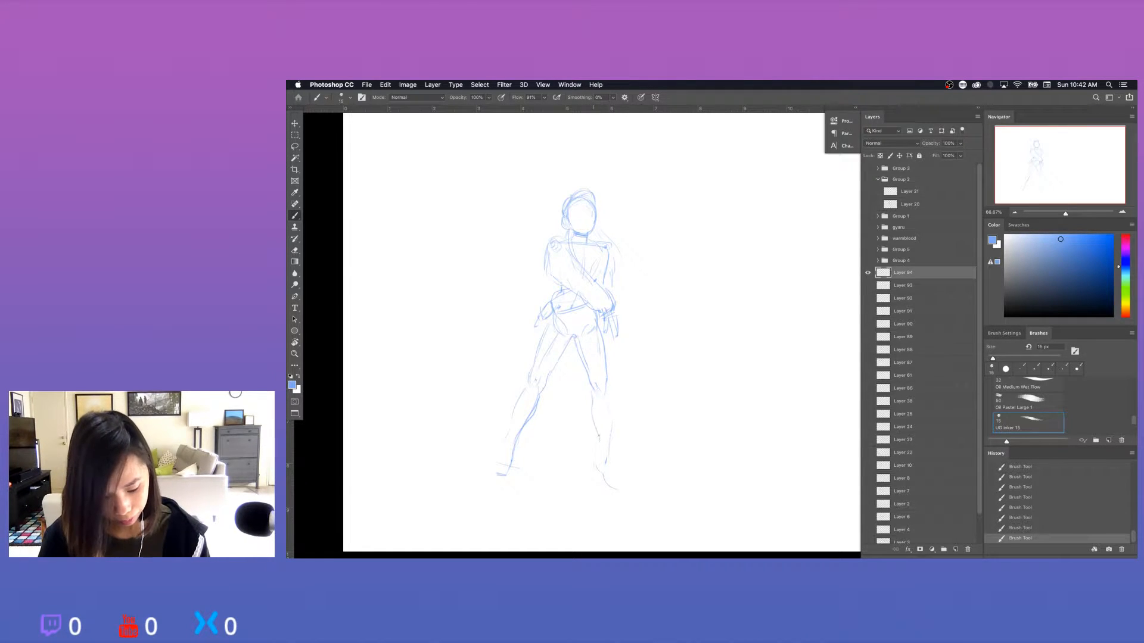
Erase the rough right-hand lower leg and redraw its inner and outer contours from knee to ankle.
key("e")
mouse_move(593, 381)
left_mouse_down()
mouse_move(594, 404)
mouse_move(608, 397)
mouse_move(606, 447)
left_mouse_up()
key("b")
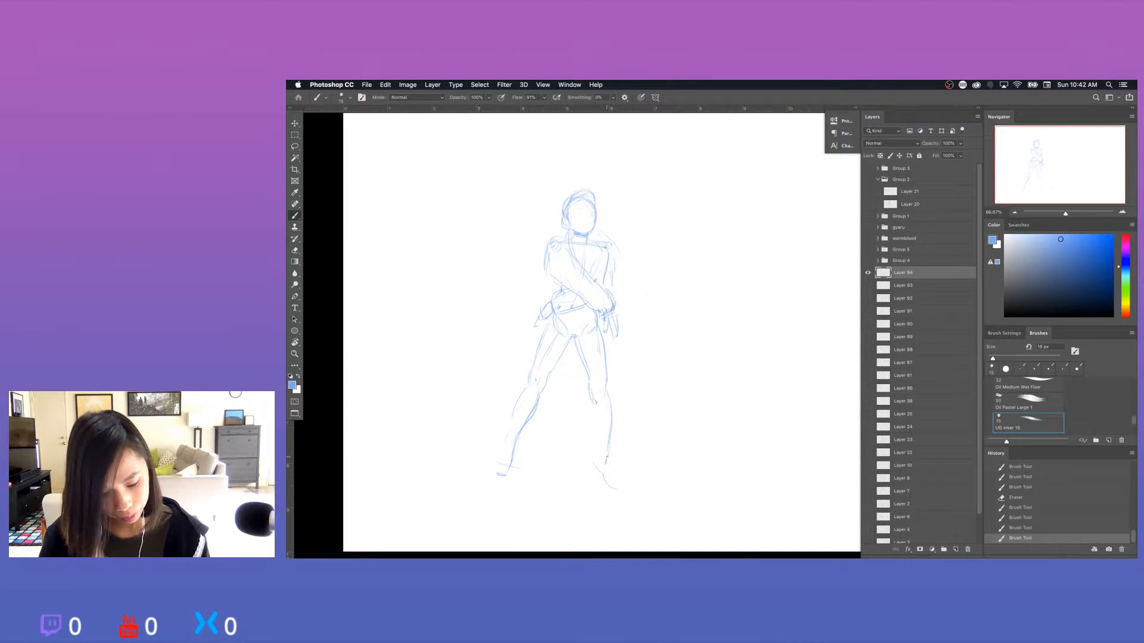
left_click_drag(589, 382, 598, 451)
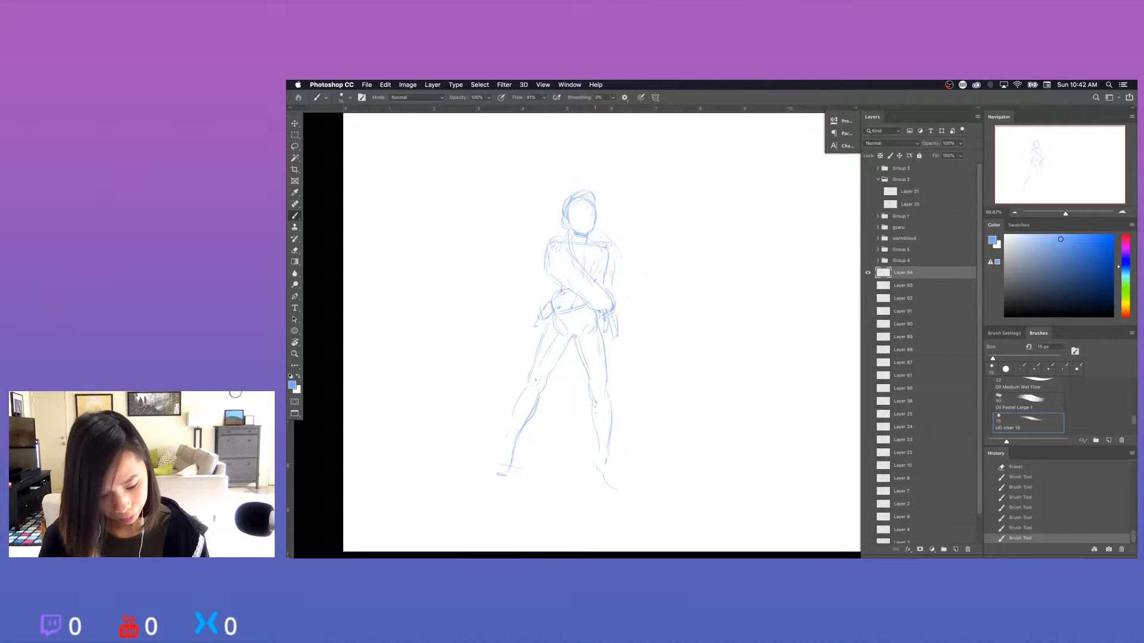
key("super+z")
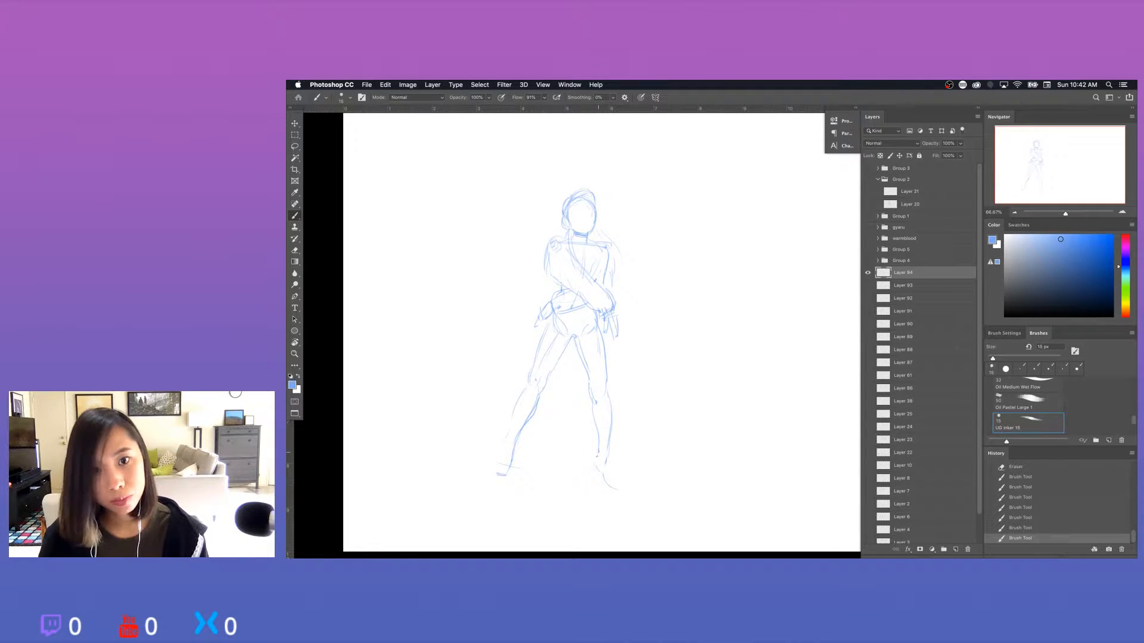
Sketch both feet as shoes, with the right-hand one angled forward and the left-hand one pointing outward.
left_click_drag(594, 451, 598, 466)
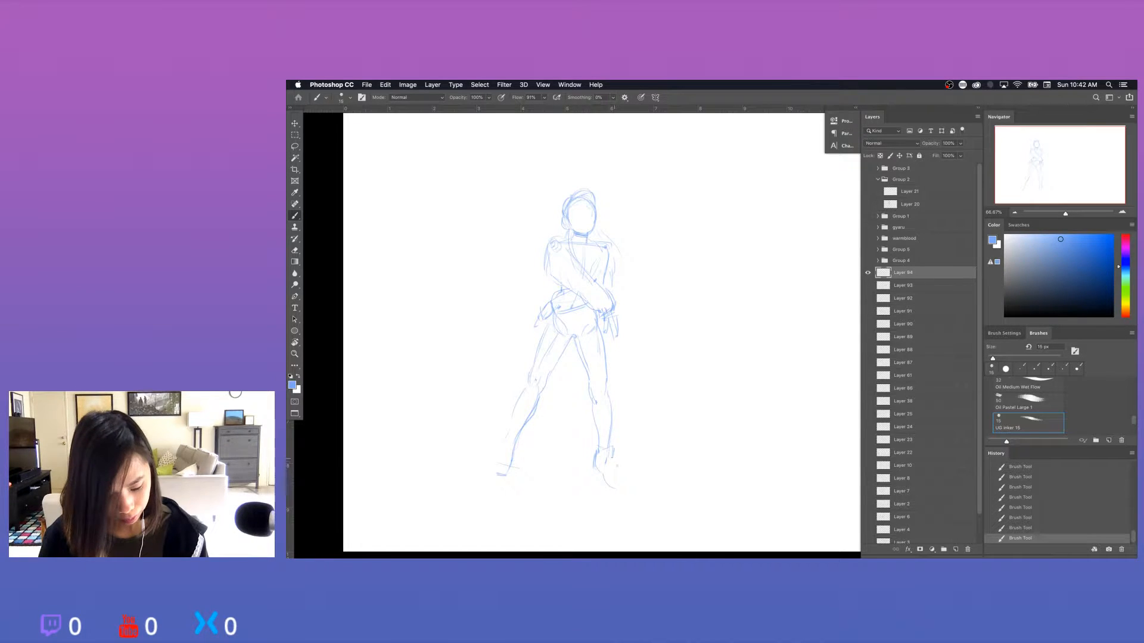
left_click_drag(621, 472, 628, 489)
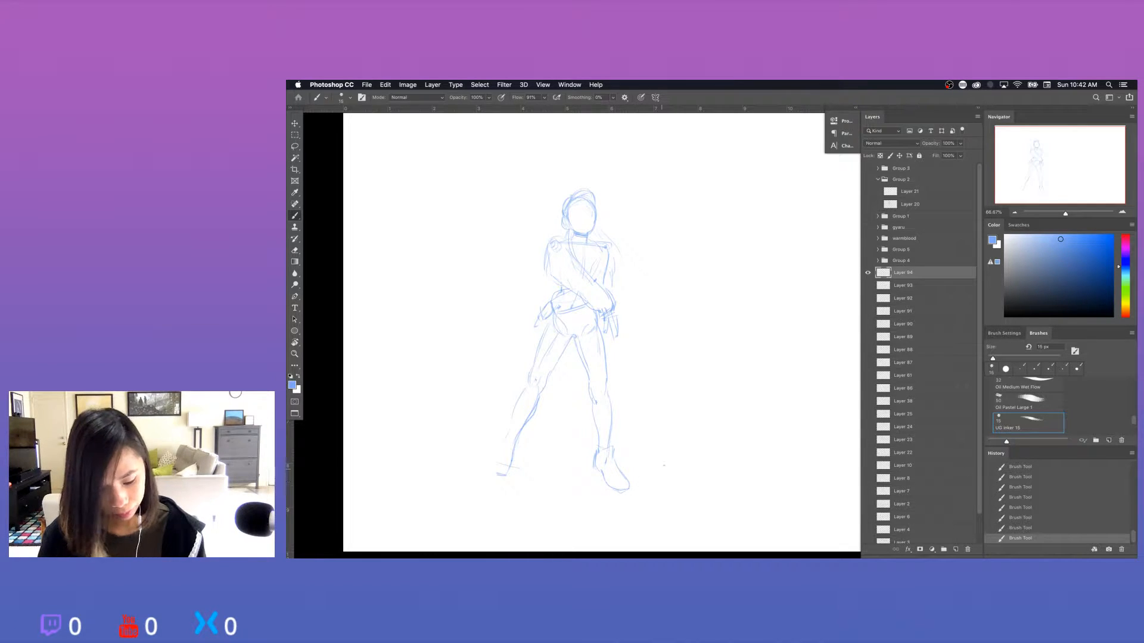
left_click_drag(471, 467, 500, 476)
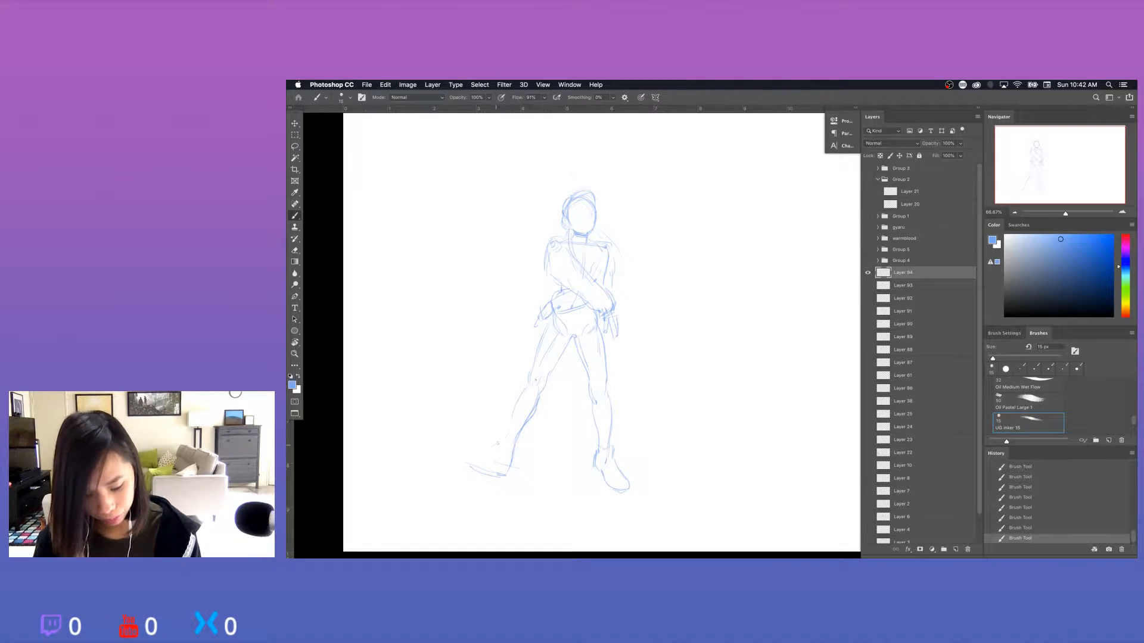
left_click_drag(491, 457, 503, 457)
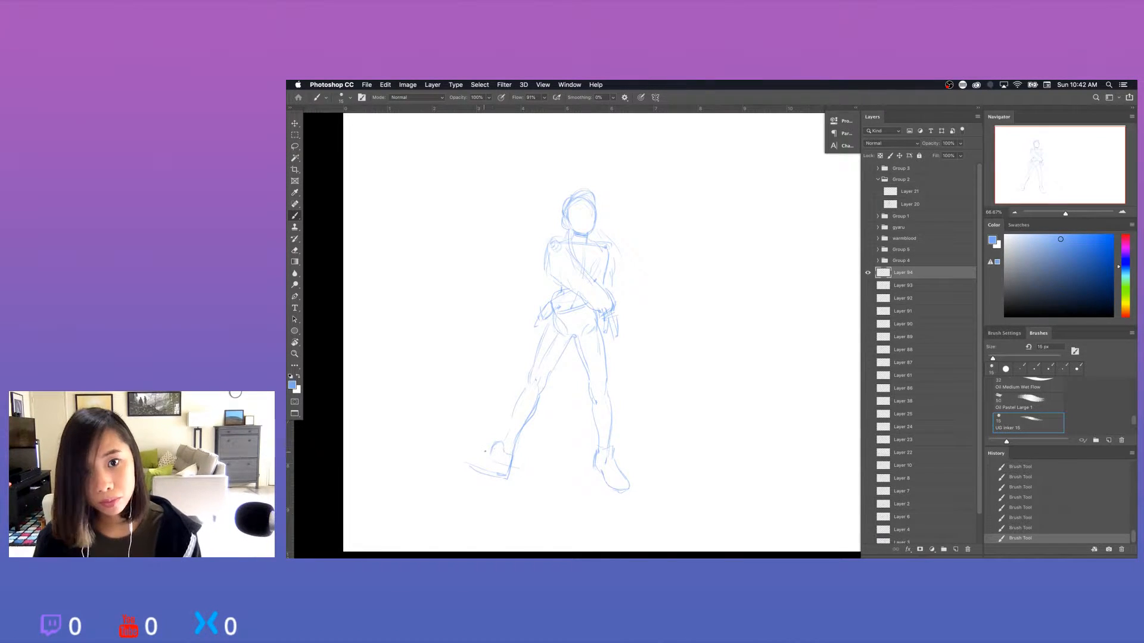
mouse_move(464, 455)
left_mouse_down()
mouse_move(486, 451)
mouse_move(459, 461)
left_mouse_up()
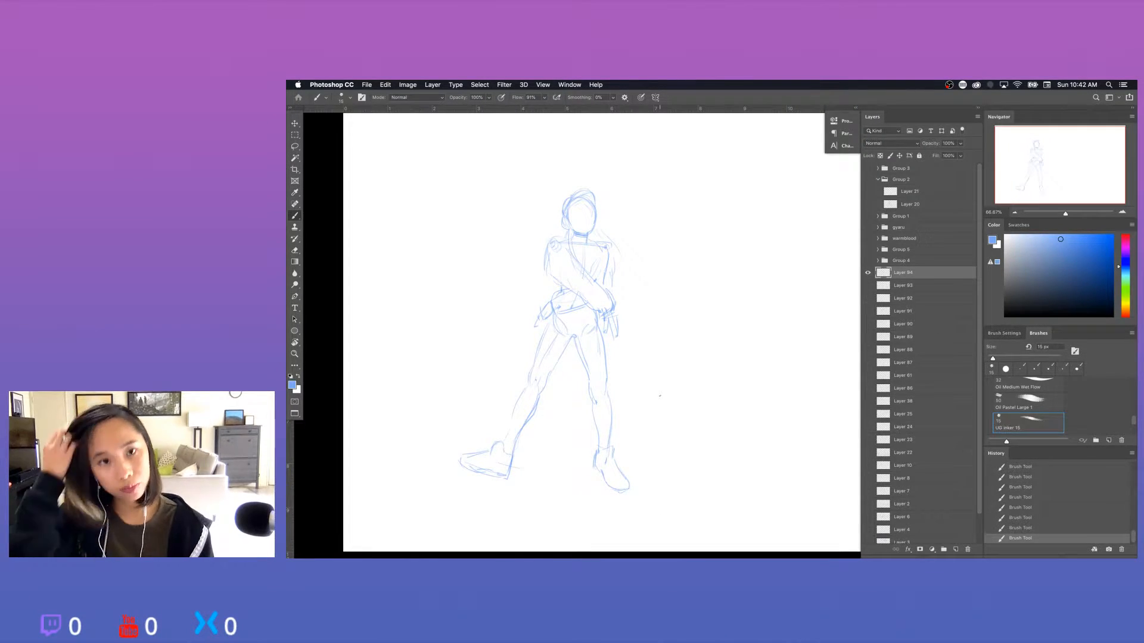
Erase and redraw the hair across the crown, and sketch long strands falling behind the right-hand shoulder.
key("e")
mouse_move(581, 206)
left_mouse_down()
mouse_move(588, 216)
mouse_move(576, 198)
mouse_move(585, 193)
left_mouse_up()
key("b")
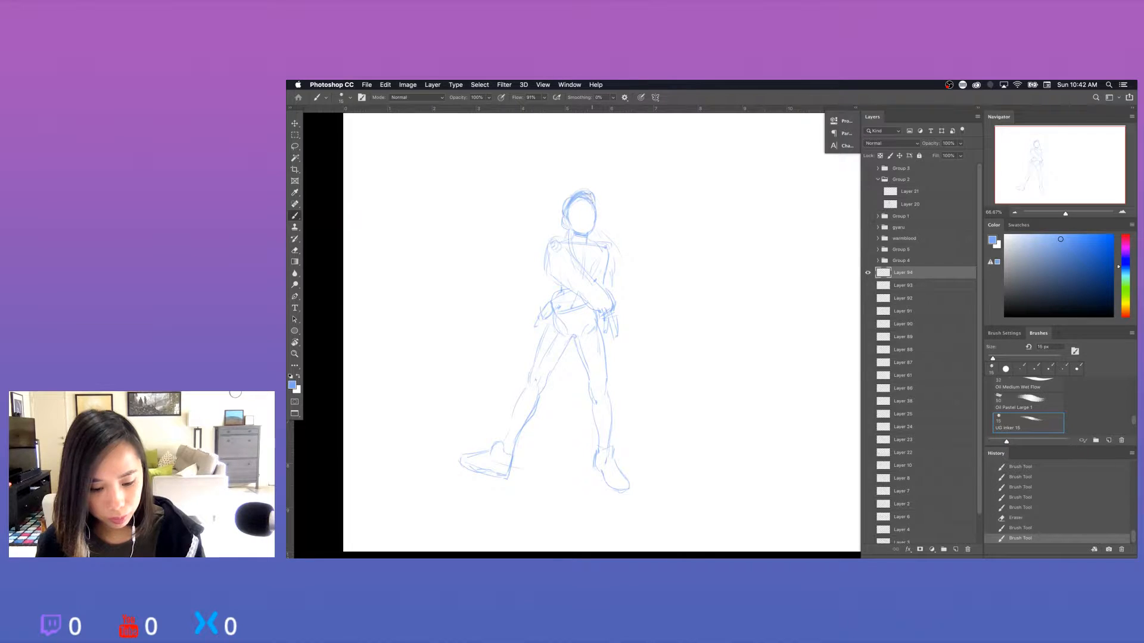
mouse_move(594, 204)
left_mouse_down()
mouse_move(592, 229)
mouse_move(572, 246)
mouse_move(589, 272)
left_mouse_up()
key("e")
key("b")
mouse_move(598, 229)
left_mouse_down()
mouse_move(619, 275)
mouse_move(610, 284)
left_mouse_up()
left_click_drag(610, 263, 608, 284)
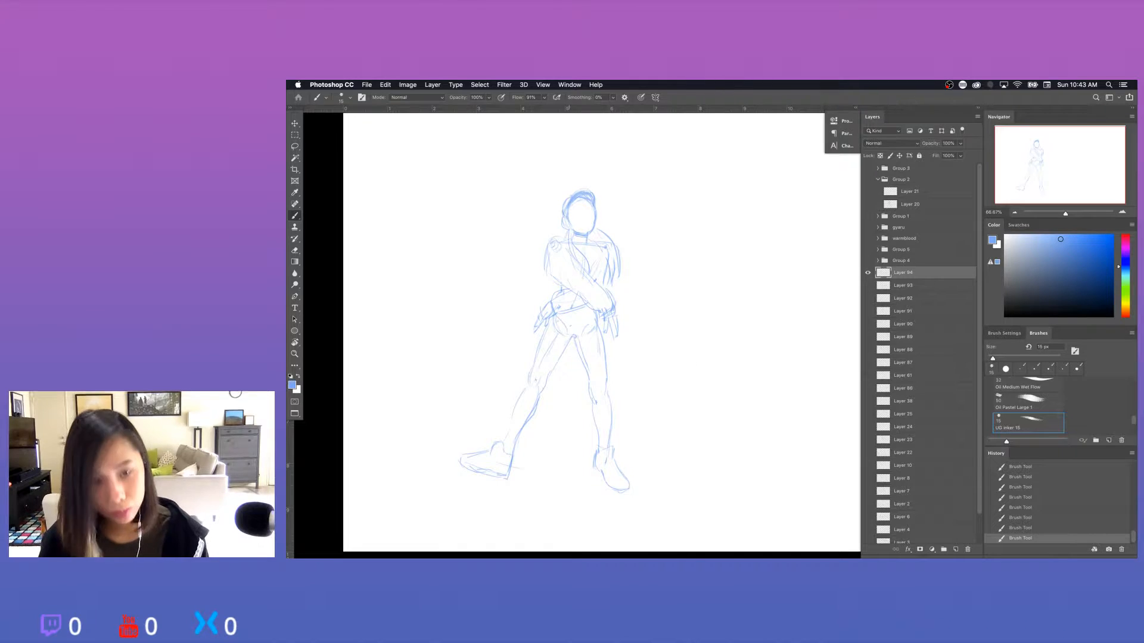
Sketch the clothing details: the outer left-hand thigh, shorts hems, sock lines above the ankles and a line across the chest.
left_click_drag(545, 320, 539, 344)
left_click_drag(540, 334, 528, 372)
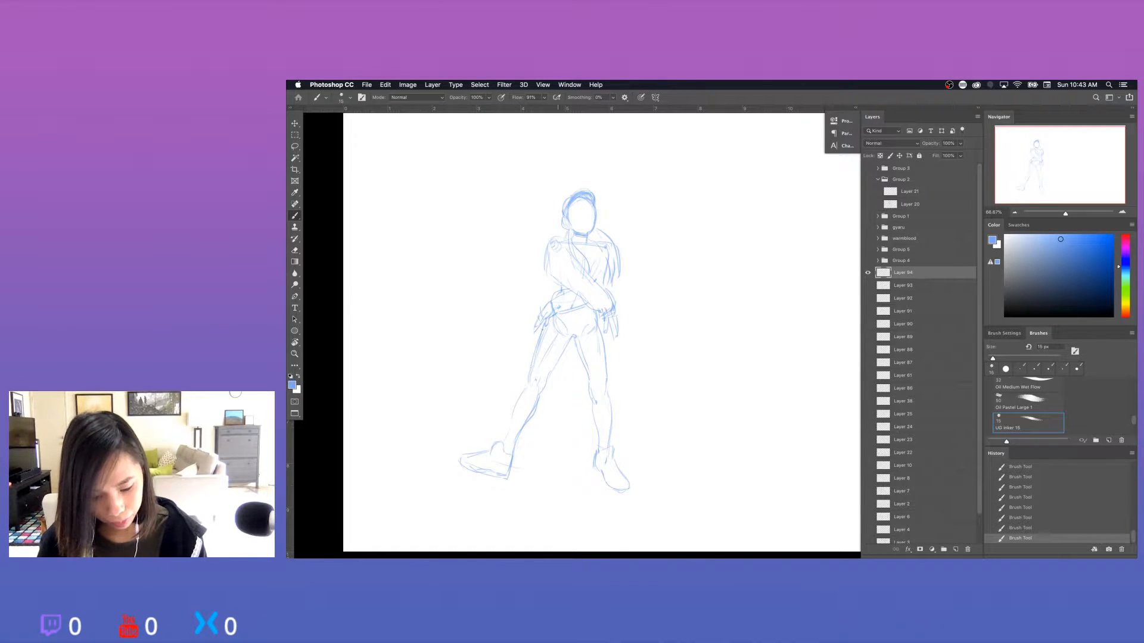
left_click_drag(544, 331, 575, 343)
key("super+z")
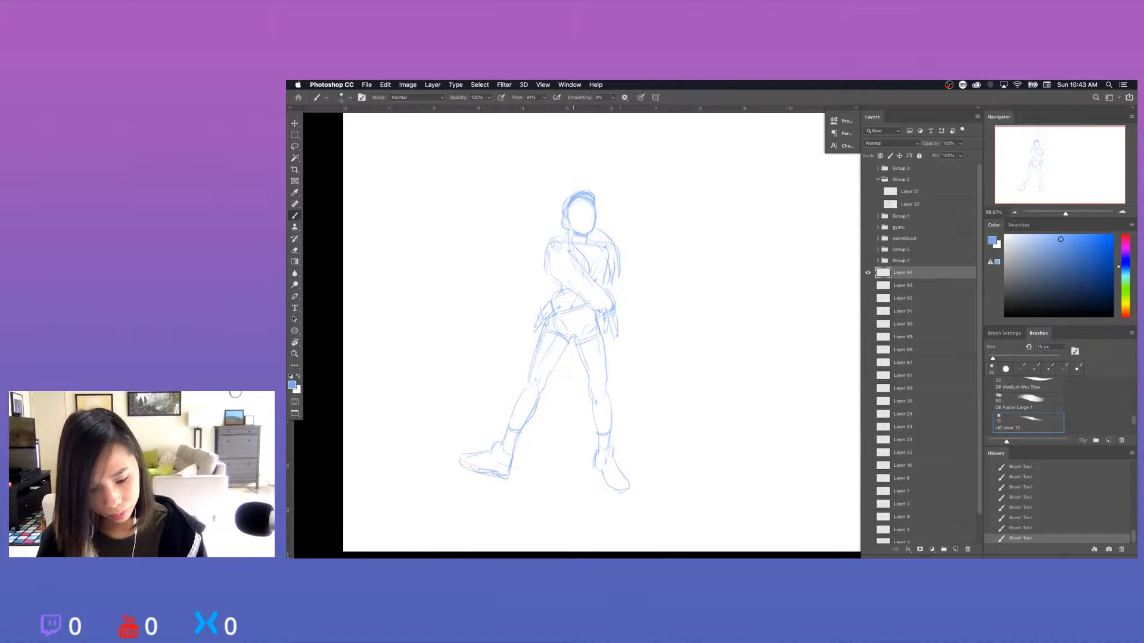
left_click_drag(597, 280, 567, 251)
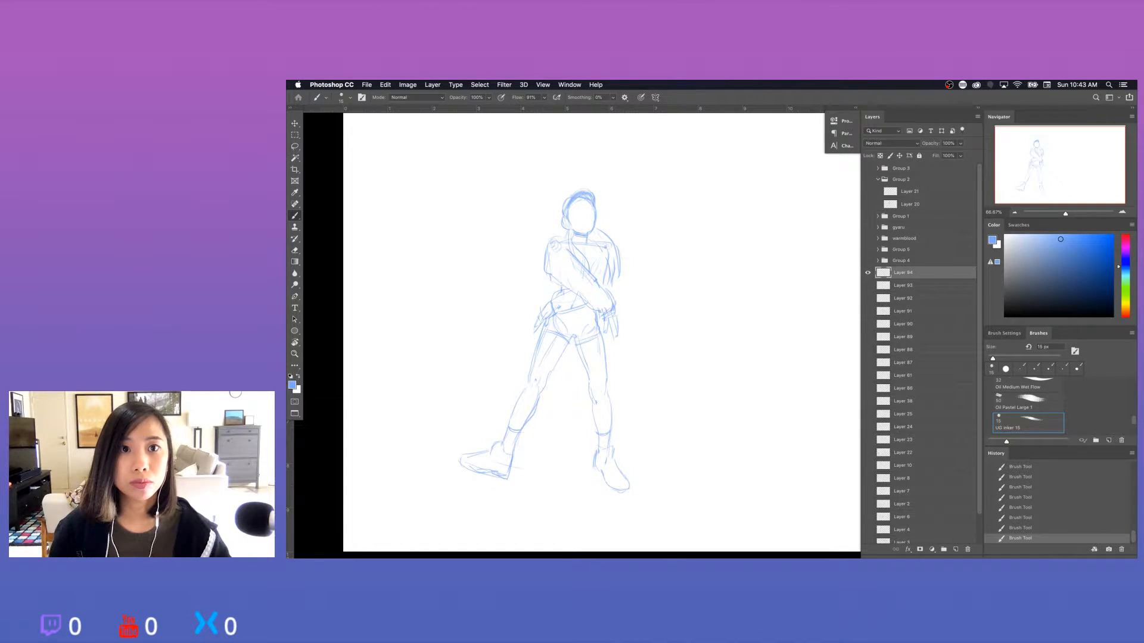
key("Tab")
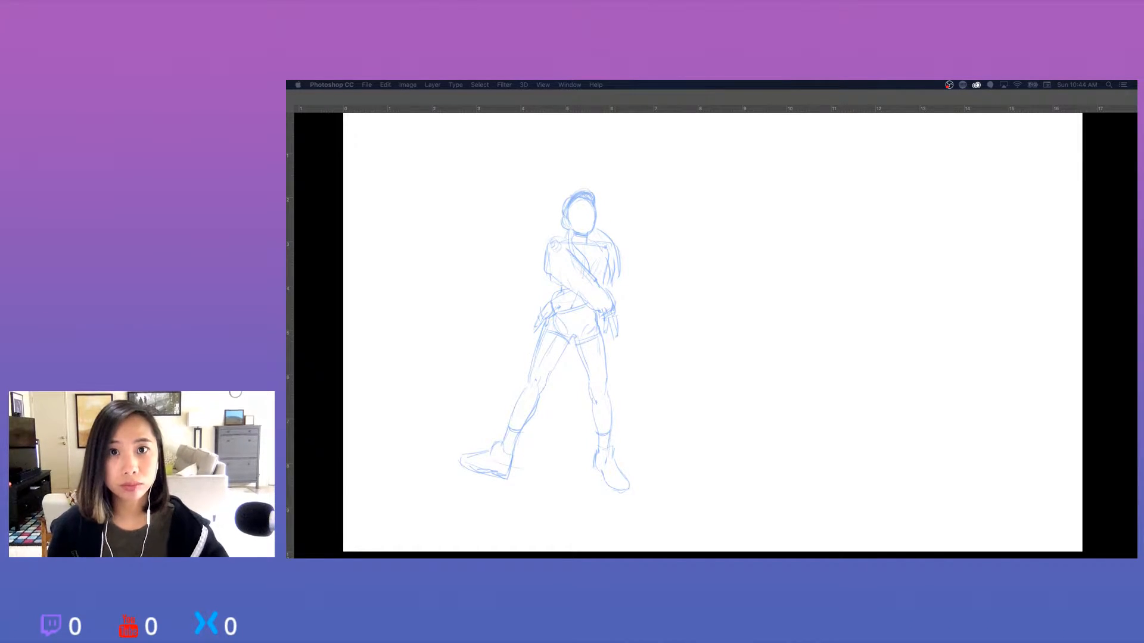
key("Tab")
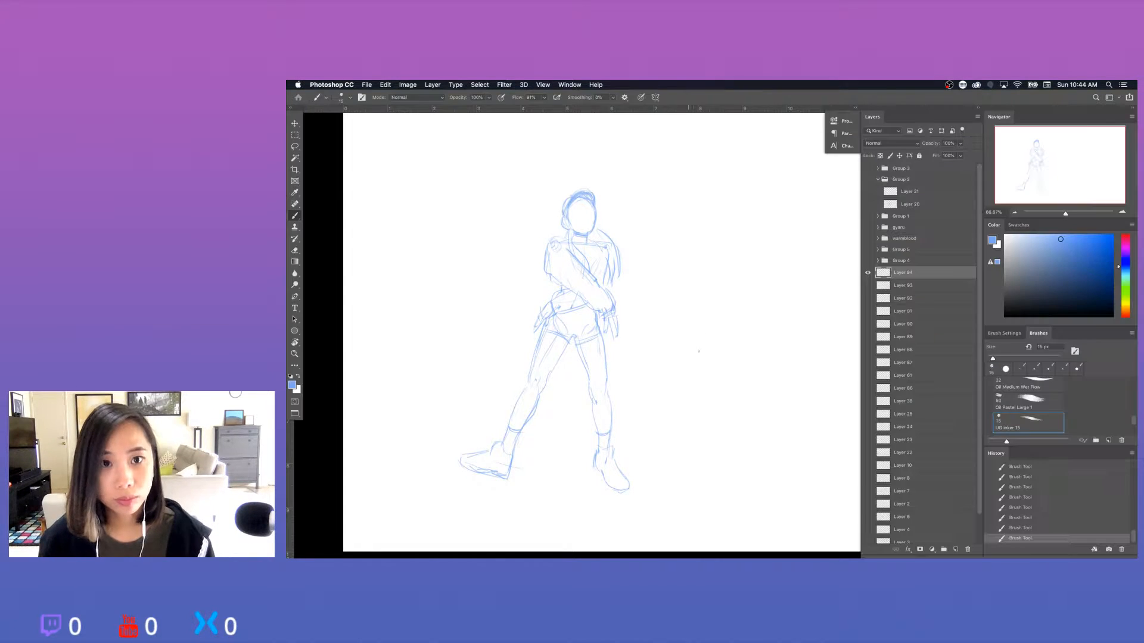
Erase the stray lines inside the face outline to clear space for the features.
key("e")
left_click_drag(588, 218, 587, 212)
mouse_move(588, 218)
left_mouse_down()
mouse_move(573, 209)
mouse_move(588, 209)
mouse_move(721, 366)
left_mouse_up()
key("super+plus")
key("super+plus")
left_click_drag(545, 211, 680, 366)
key("b")
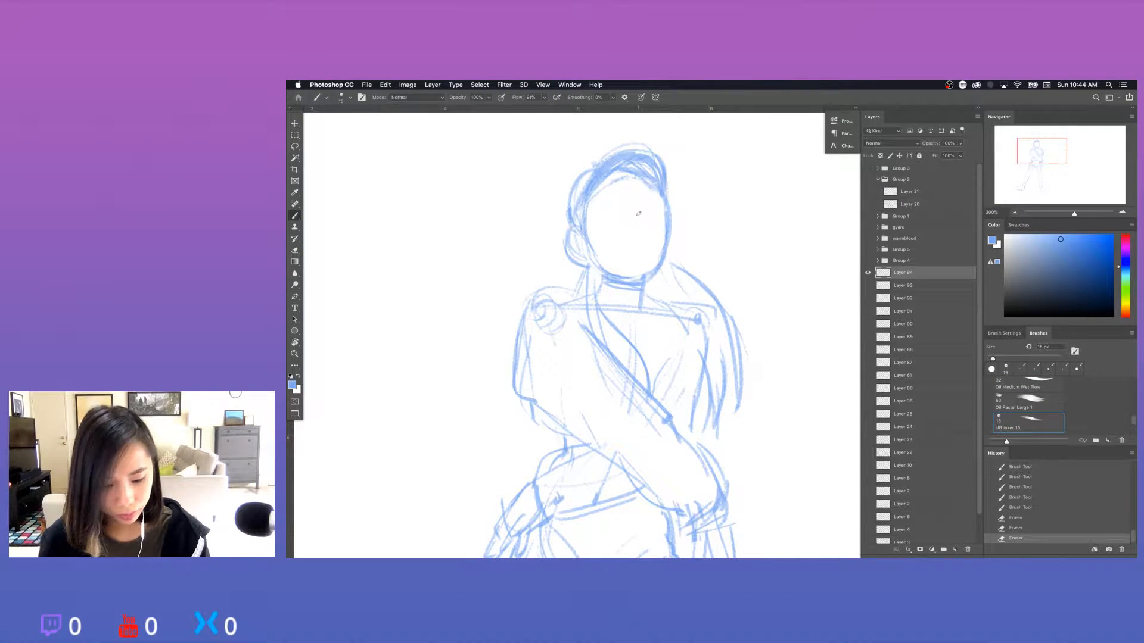
Sketch the eyebrows, eyes, nose and a downturned mouth on the face, using a smaller brush for the details.
mouse_move(637, 211)
left_mouse_down()
mouse_move(634, 226)
mouse_move(621, 199)
mouse_move(661, 197)
left_mouse_up()
key("super+z")
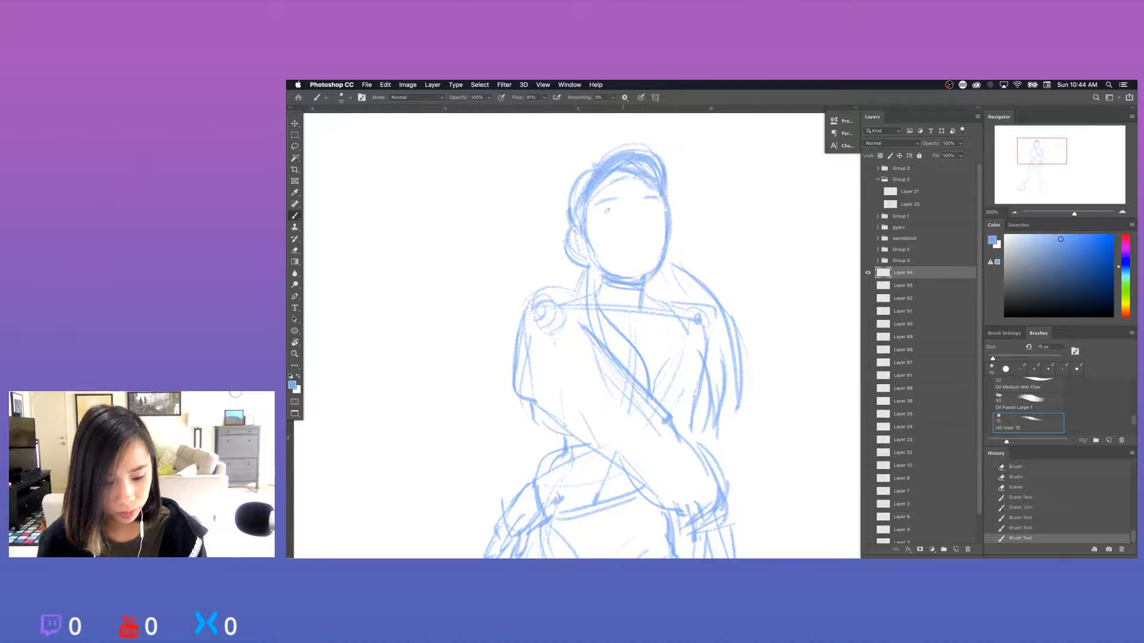
mouse_move(598, 216)
left_mouse_down()
mouse_move(669, 211)
mouse_move(611, 211)
mouse_move(654, 209)
mouse_move(649, 230)
left_mouse_up()
key("bracketleft")
key("bracketleft")
key("bracketright")
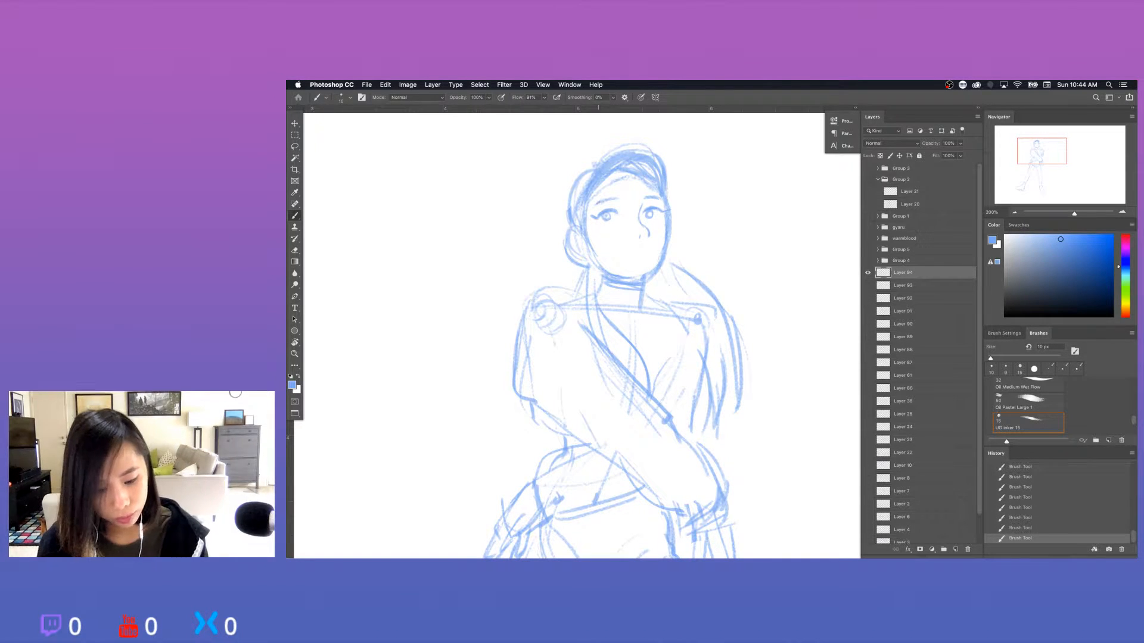
left_click_drag(613, 200, 626, 197)
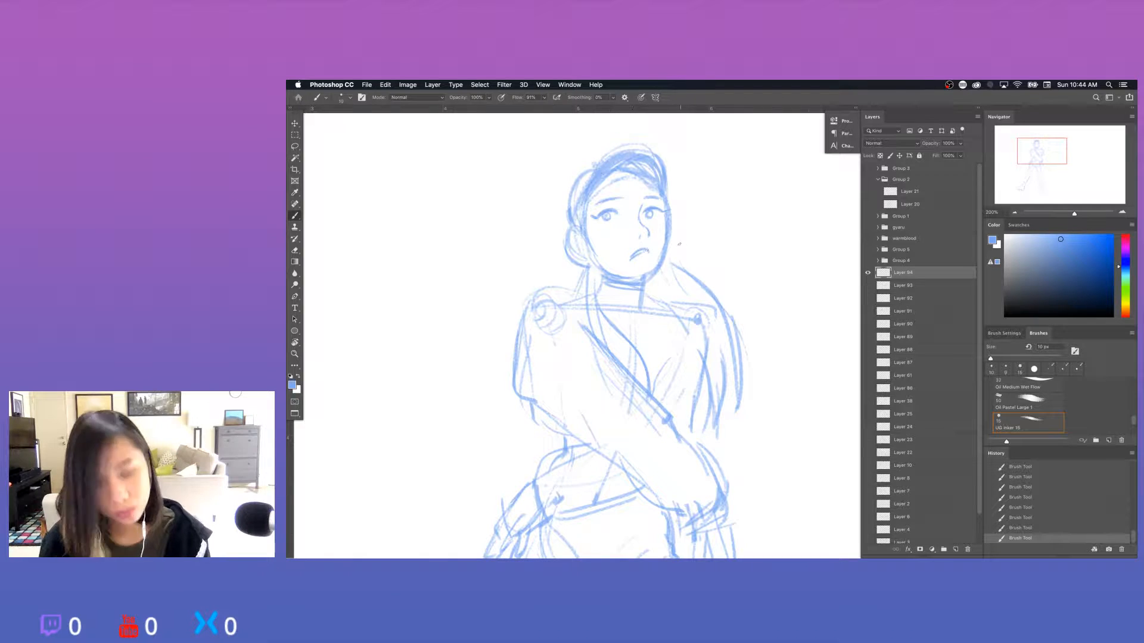
Erase the heavy mouth line with a smaller eraser and redraw the mouth more lightly.
key("e")
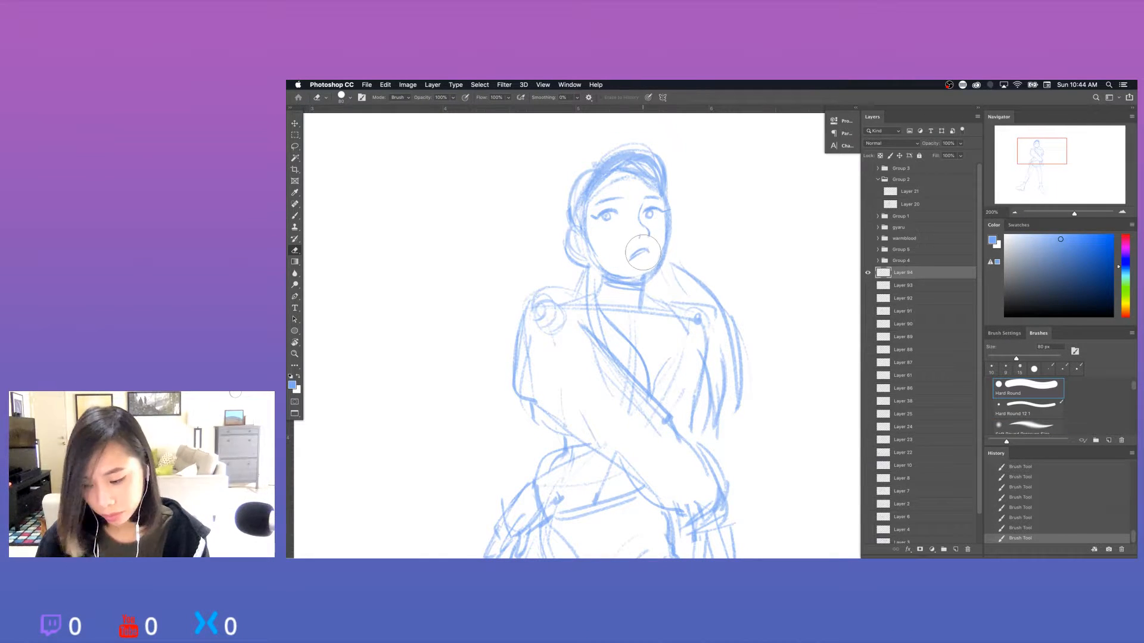
key("bracketleft")
key("bracketleft")
mouse_move(649, 253)
left_mouse_down()
mouse_move(635, 259)
mouse_move(648, 256)
left_mouse_up()
key("b")
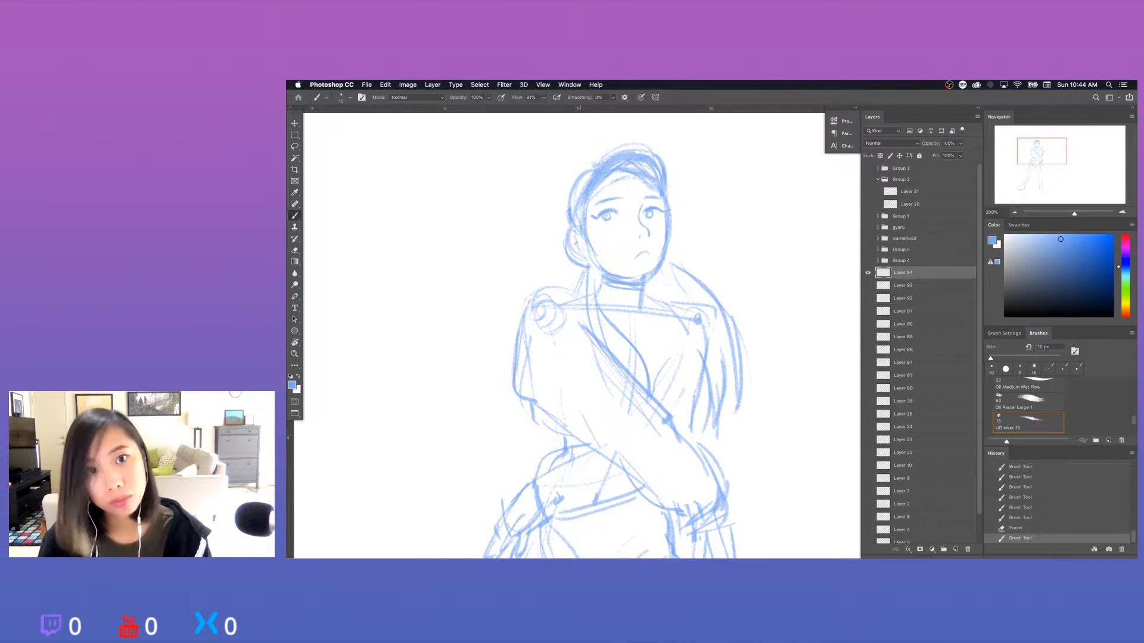
Trim the hair outline around the left-hand ear and rework the mouth into fuller, frowning lips.
key("e")
mouse_move(574, 243)
left_mouse_down()
mouse_move(577, 263)
mouse_move(644, 262)
mouse_move(666, 229)
mouse_move(655, 232)
mouse_move(664, 207)
mouse_move(657, 260)
left_mouse_up()
key("b")
key("e")
key("b")
key("e")
key("b")
key("e")
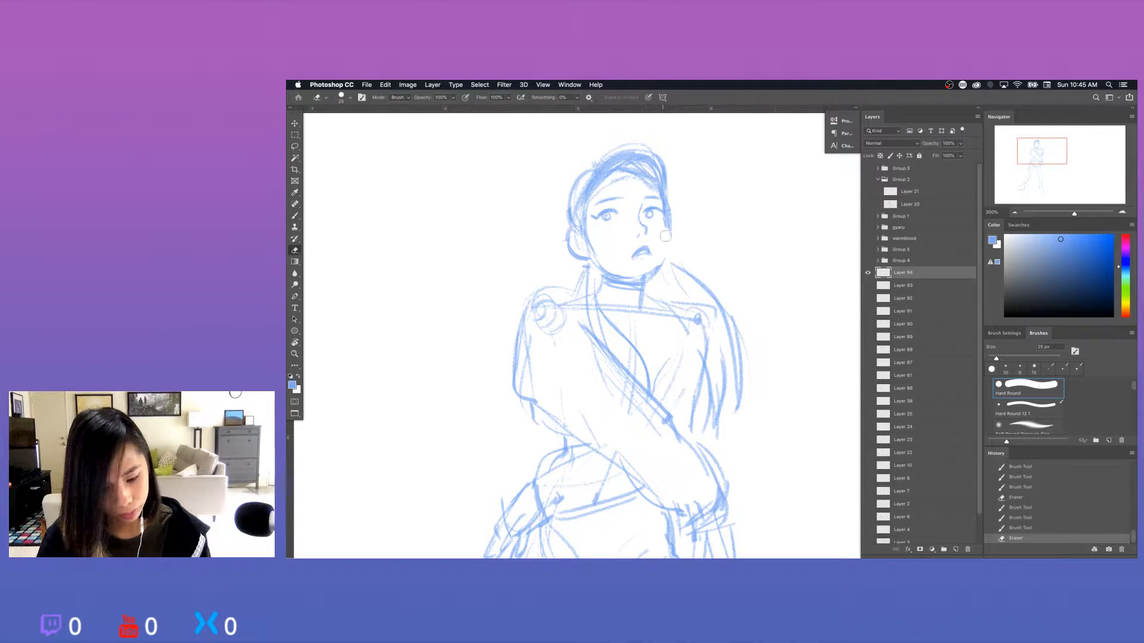
Redraw the face contour from the right-hand cheek down to the chin, erasing the excess chin lines.
key("b")
left_click_drag(666, 216, 649, 277)
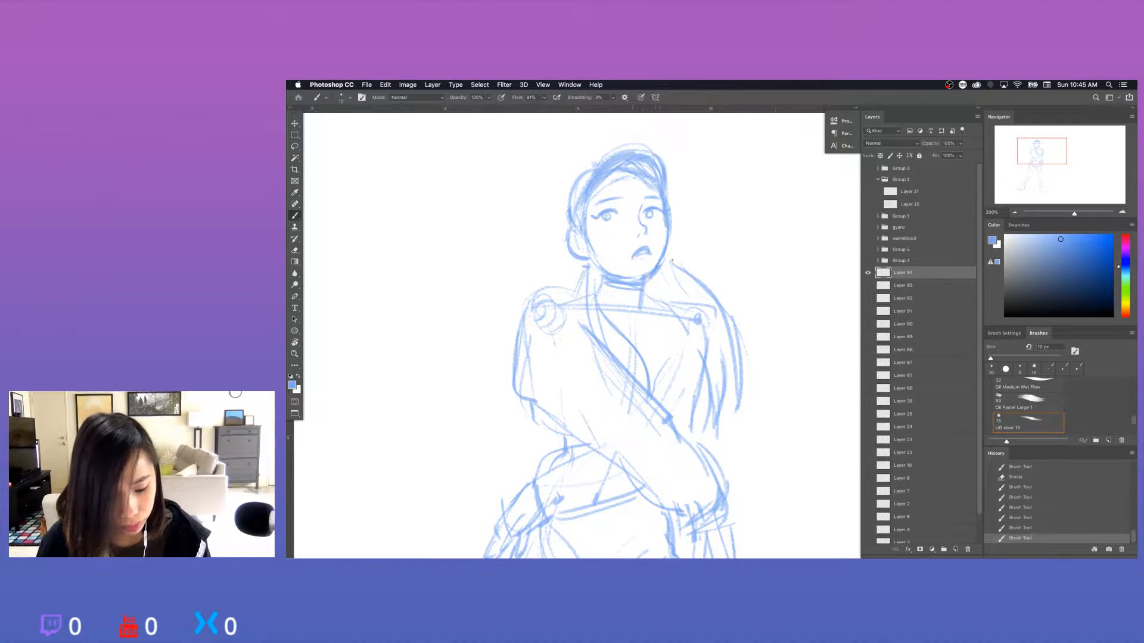
key("e")
left_click_drag(643, 272, 614, 274)
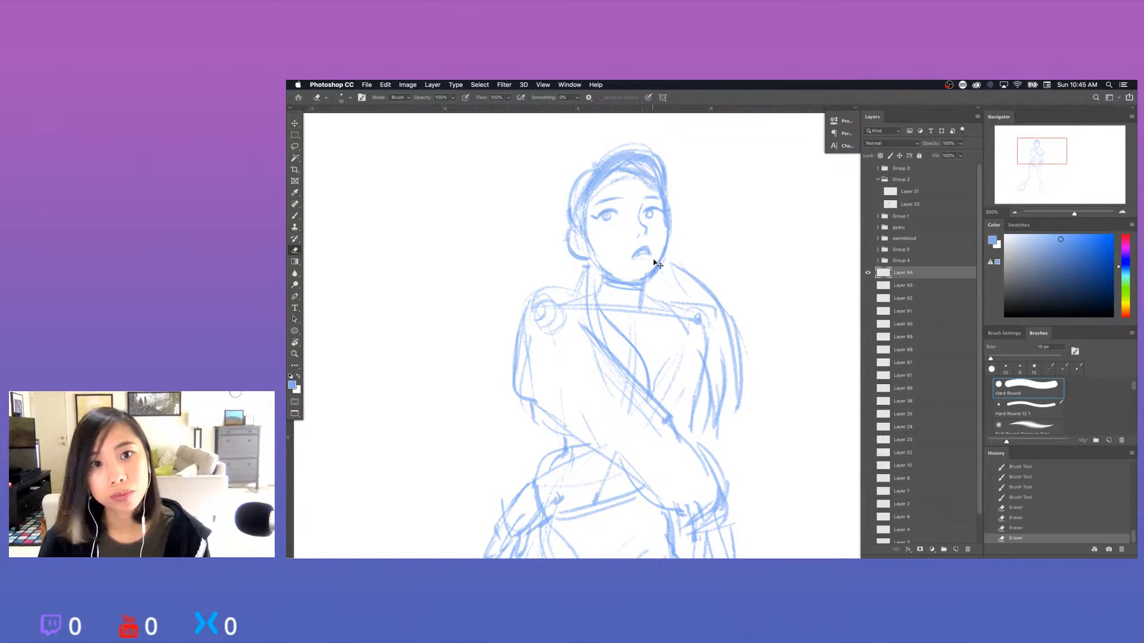
key("super+z")
mouse_move(637, 278)
left_mouse_down()
mouse_move(662, 243)
mouse_move(650, 274)
left_mouse_up()
key("b")
left_click_drag(655, 269, 629, 282)
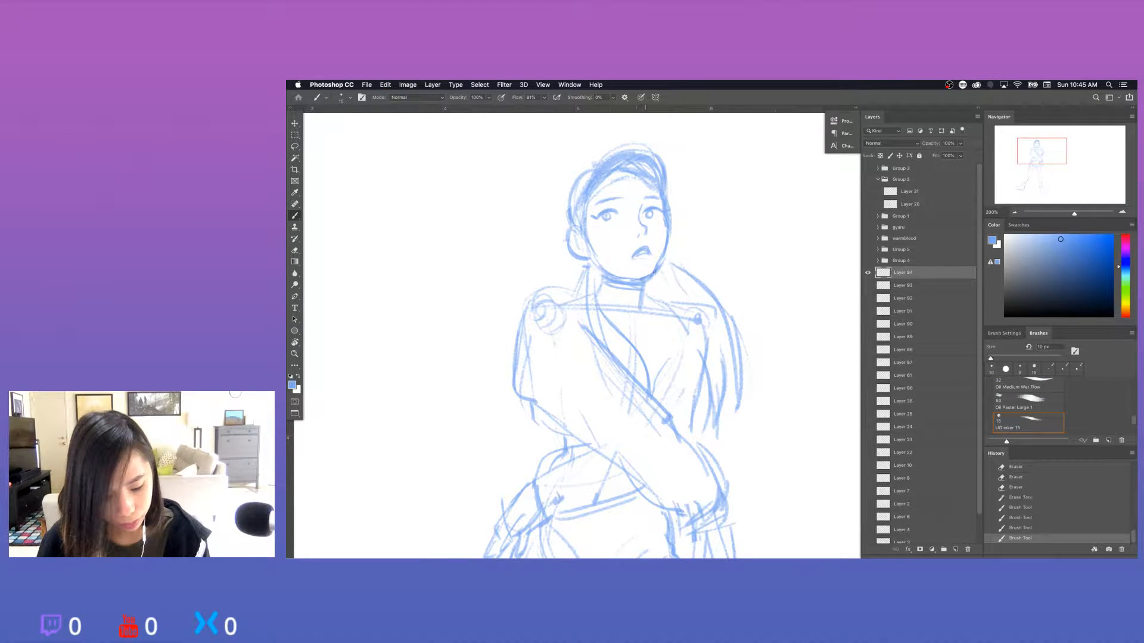
Erase and redraw the short stretch of right-hand jaw beside the mouth.
key("e")
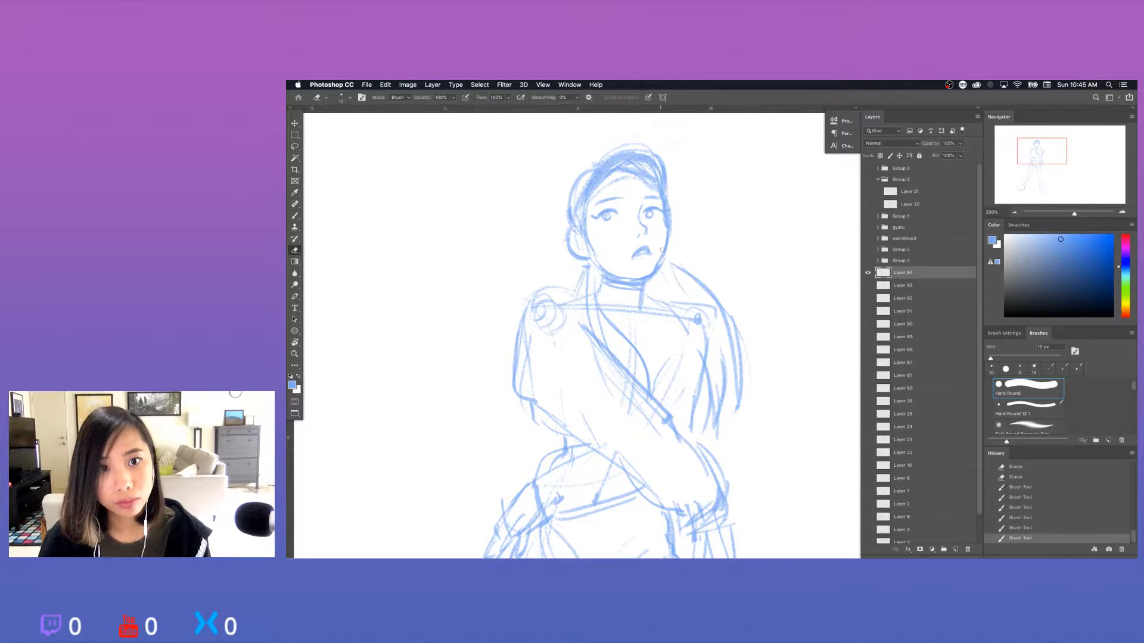
mouse_move(661, 247)
left_mouse_down()
mouse_move(650, 268)
mouse_move(659, 264)
left_mouse_up()
key("b")
left_click_drag(664, 252, 659, 263)
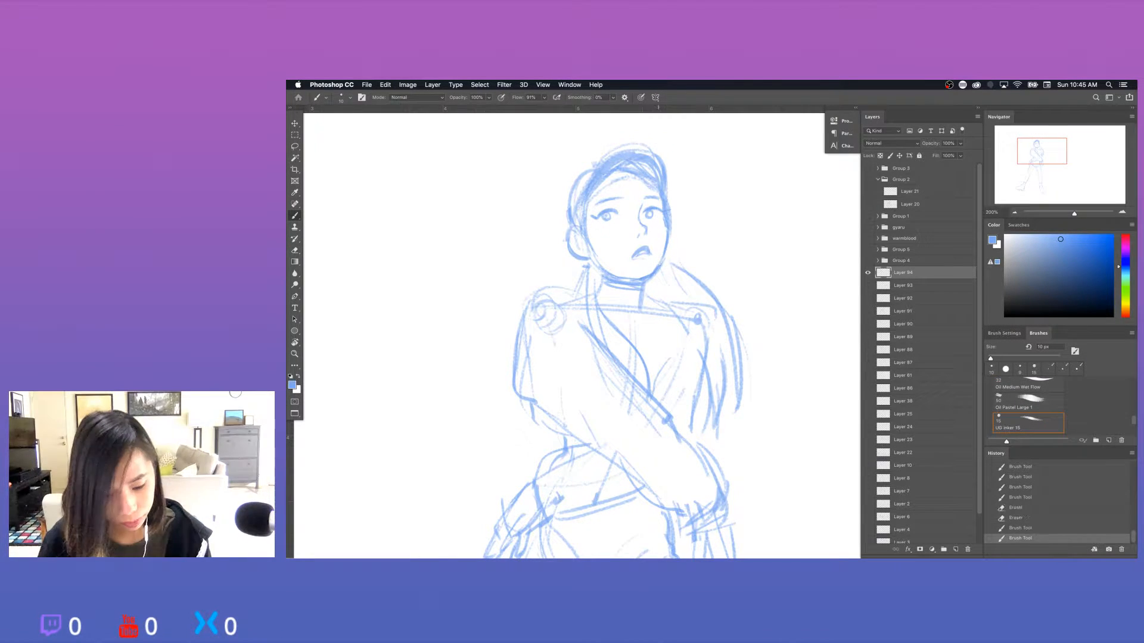
Erase and redraw the outer lash corner of the left-hand eye, and refine the lines around both eyes.
key("e")
left_click_drag(597, 214, 589, 218)
key("b")
left_click_drag(599, 214, 589, 218)
mouse_move(601, 214)
left_mouse_down()
mouse_move(591, 219)
mouse_move(611, 197)
mouse_move(679, 194)
left_mouse_up()
key("e")
key("b")
key("e")
key("b")
key("e")
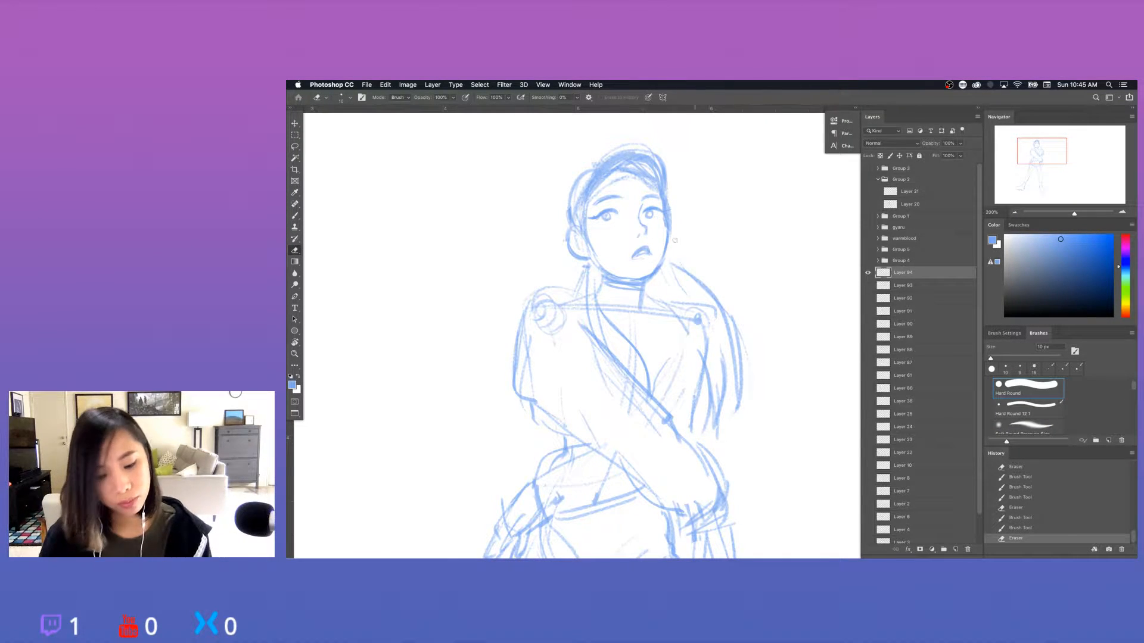
Redraw the left-hand ear contour and add strokes to the hairline above the forehead.
key("b")
mouse_move(571, 232)
left_mouse_down()
mouse_move(576, 255)
mouse_move(579, 238)
mouse_move(596, 264)
left_mouse_up()
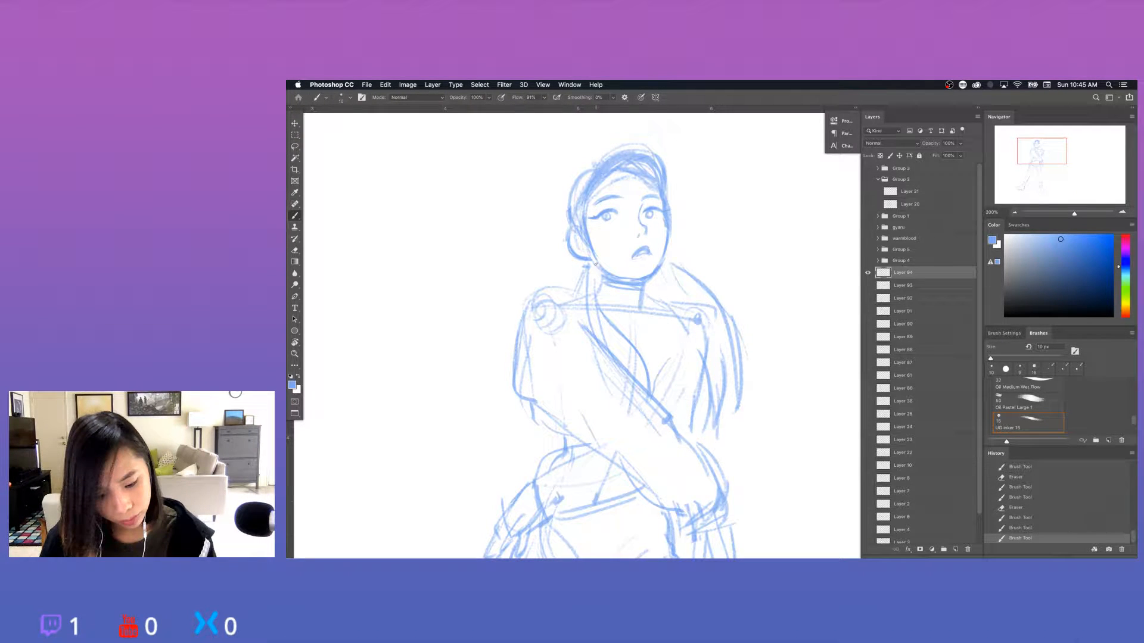
left_click_drag(591, 194, 635, 174)
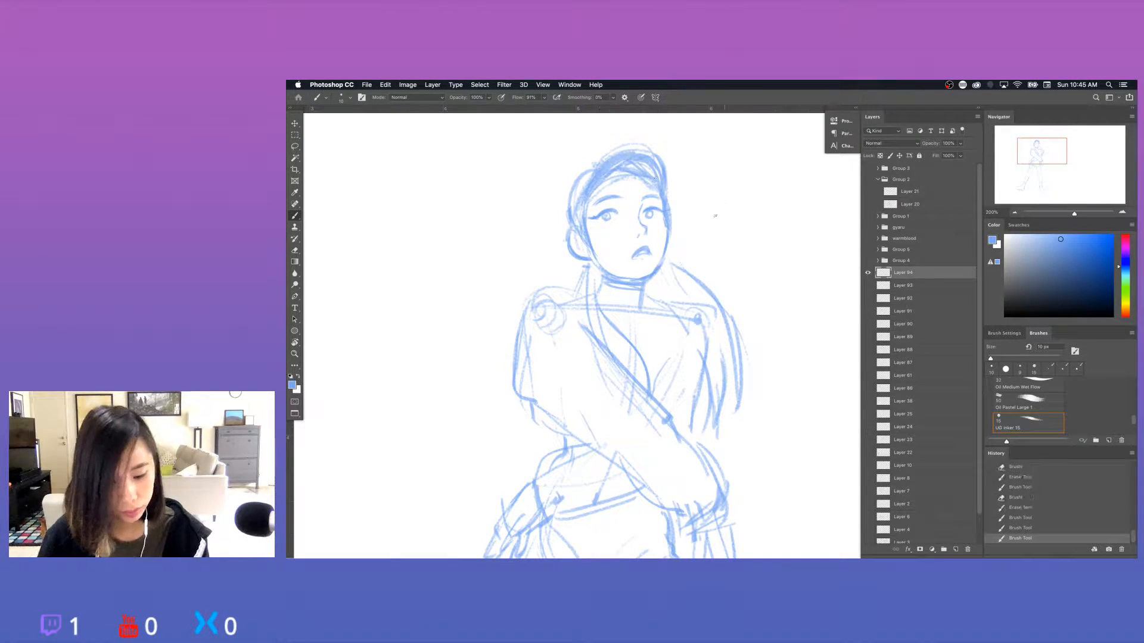
Select the left-hand eye and eyebrow with the Lasso, shift them slightly on the face and deselect.
key("super+minus")
key("super+minus")
key("super+plus")
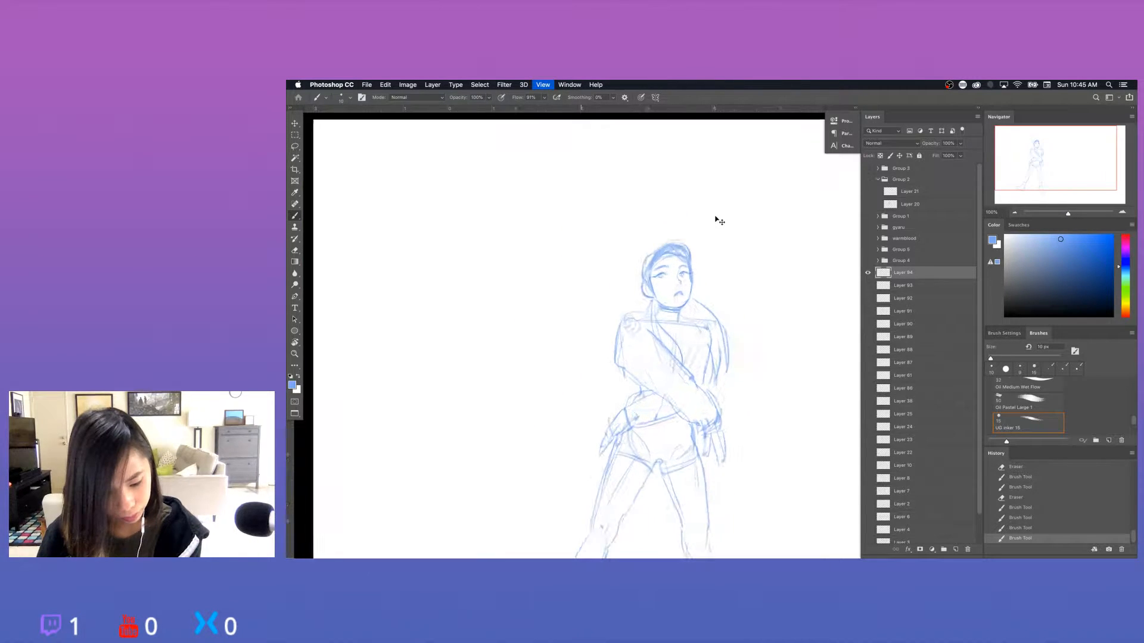
key("super+plus")
key("l")
mouse_move(619, 225)
left_mouse_down()
mouse_move(626, 196)
mouse_move(592, 214)
mouse_move(619, 218)
left_mouse_up()
key("v")
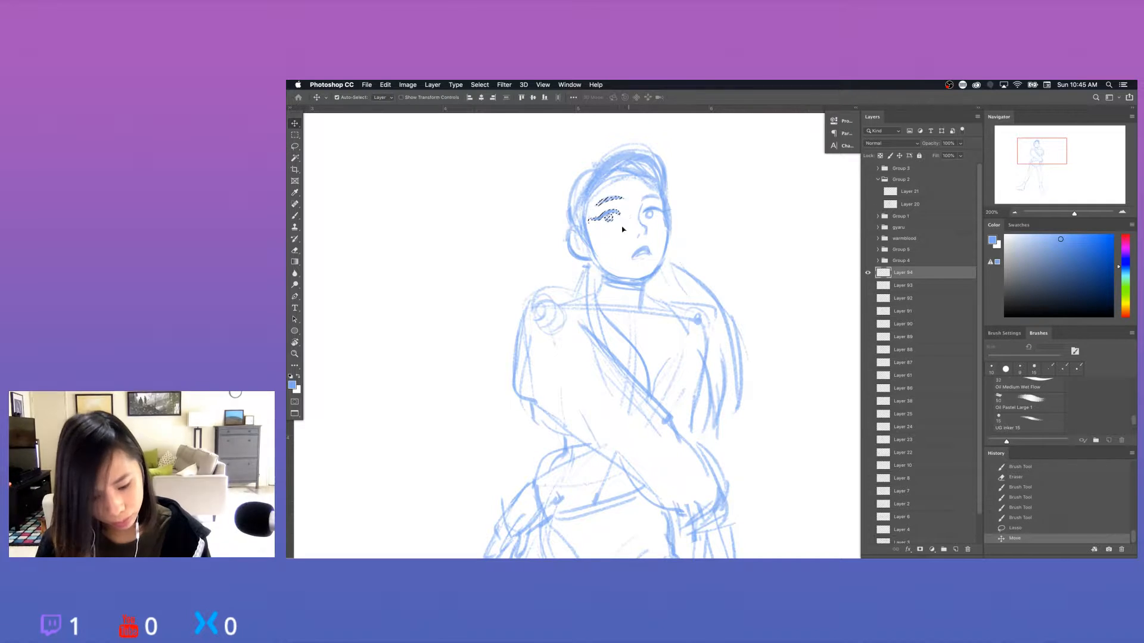
key("super+d")
key("super+minus")
key("super+minus")
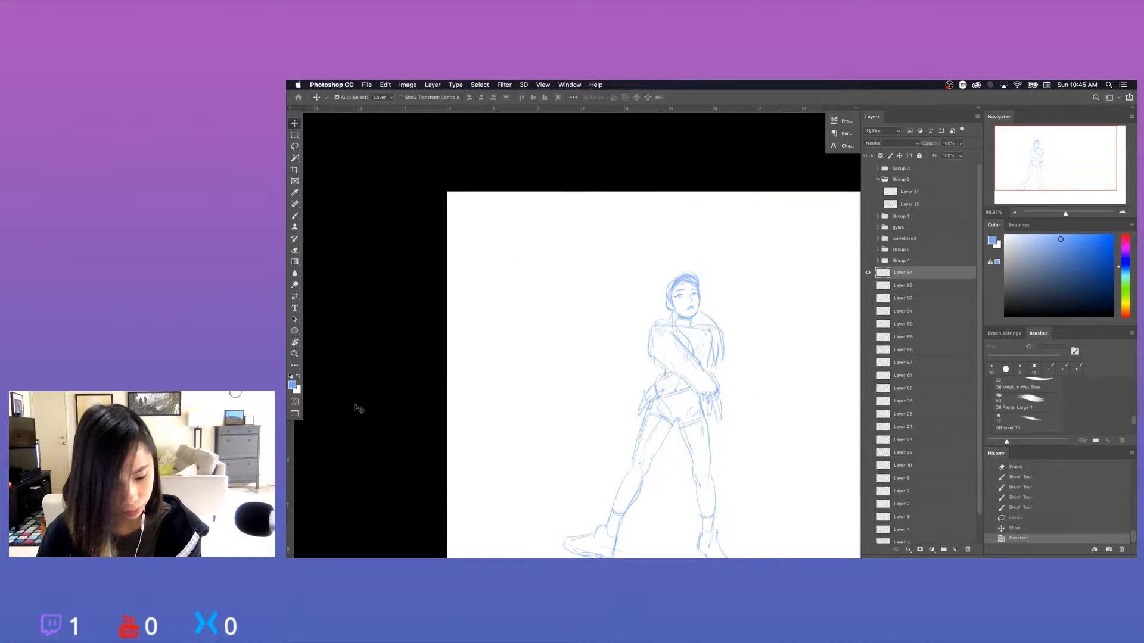
key("super+plus")
key("super+minus")
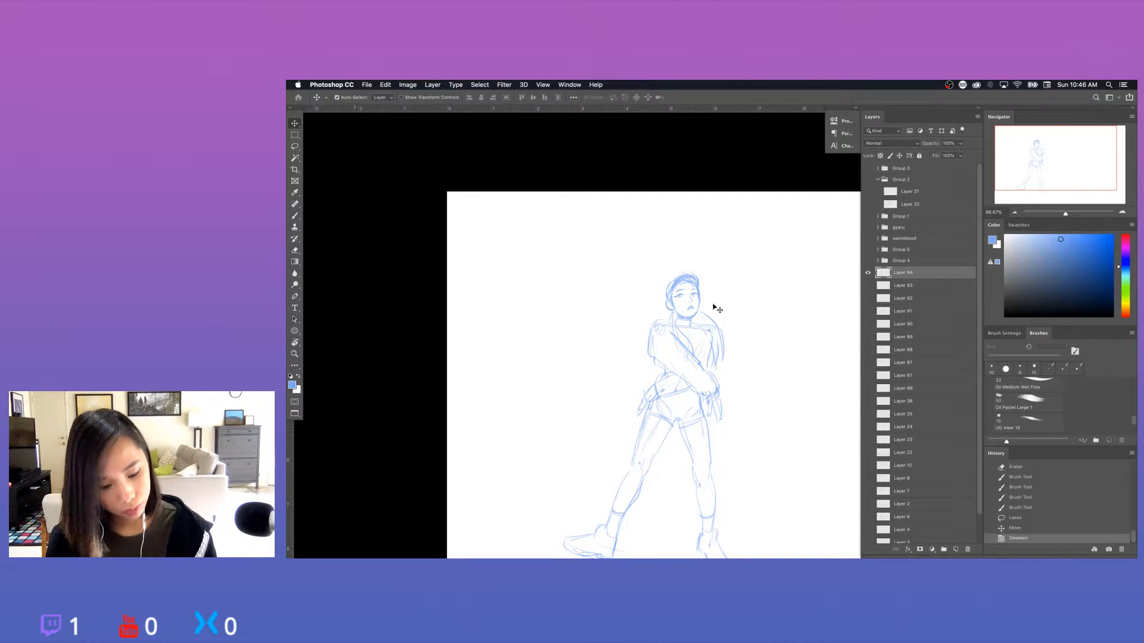
left_click_drag(720, 318, 684, 281)
key("b")
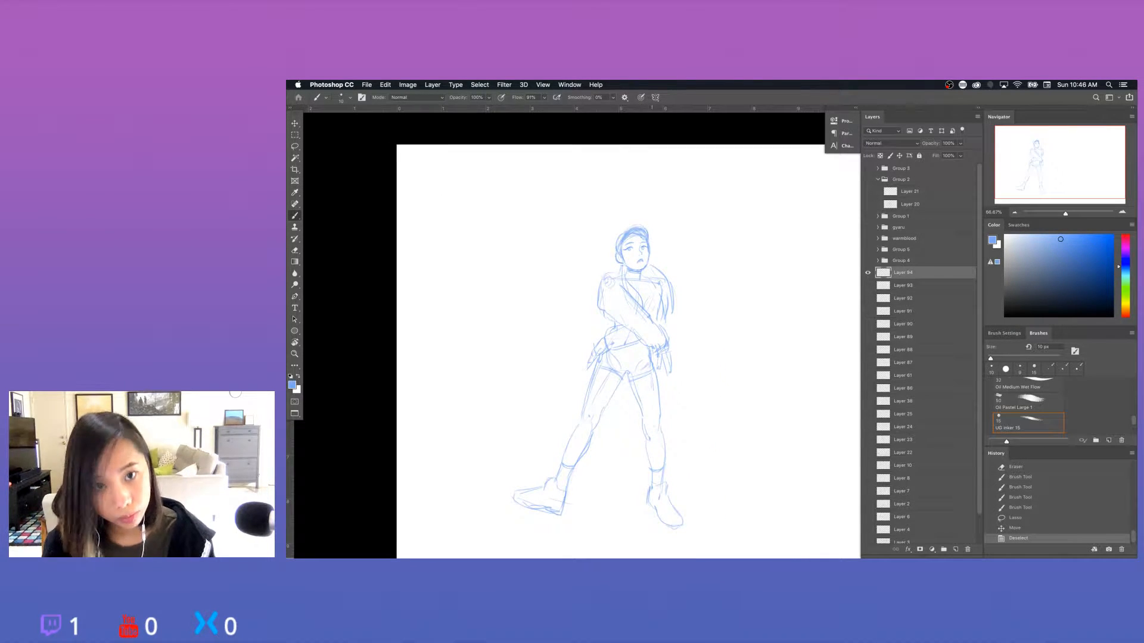
Add a stroke to the folded left-hand arm and thicken the hair strands falling beside the neck over the chest.
left_click_drag(604, 315, 619, 325)
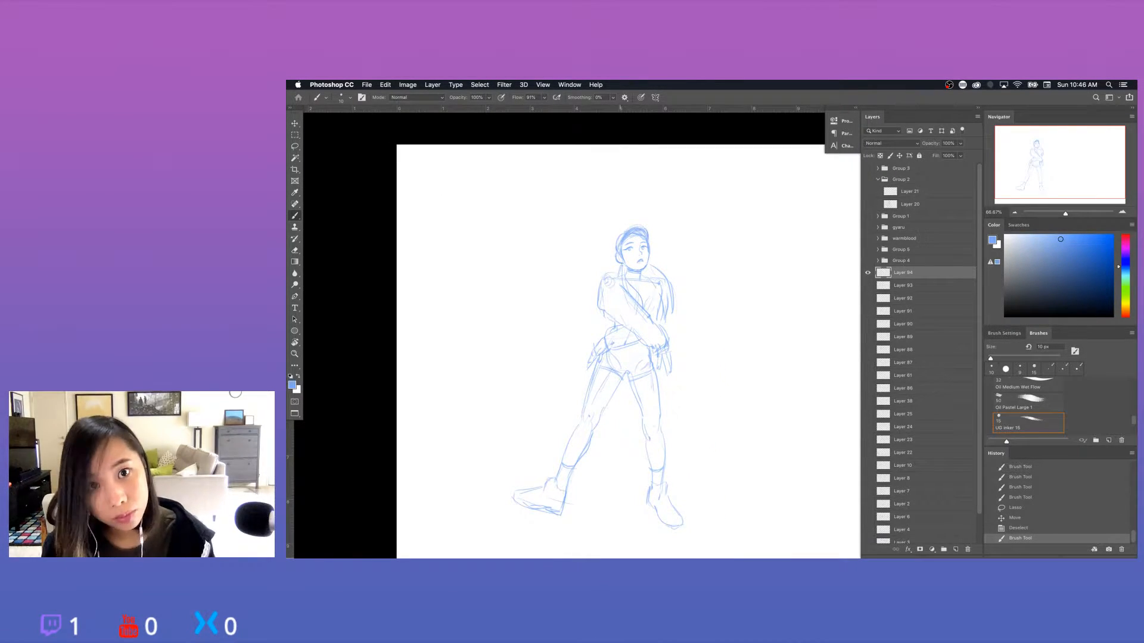
left_click_drag(623, 266, 623, 286)
key("bracketright")
key("bracketright")
key("bracketright")
left_click_drag(623, 271, 638, 300)
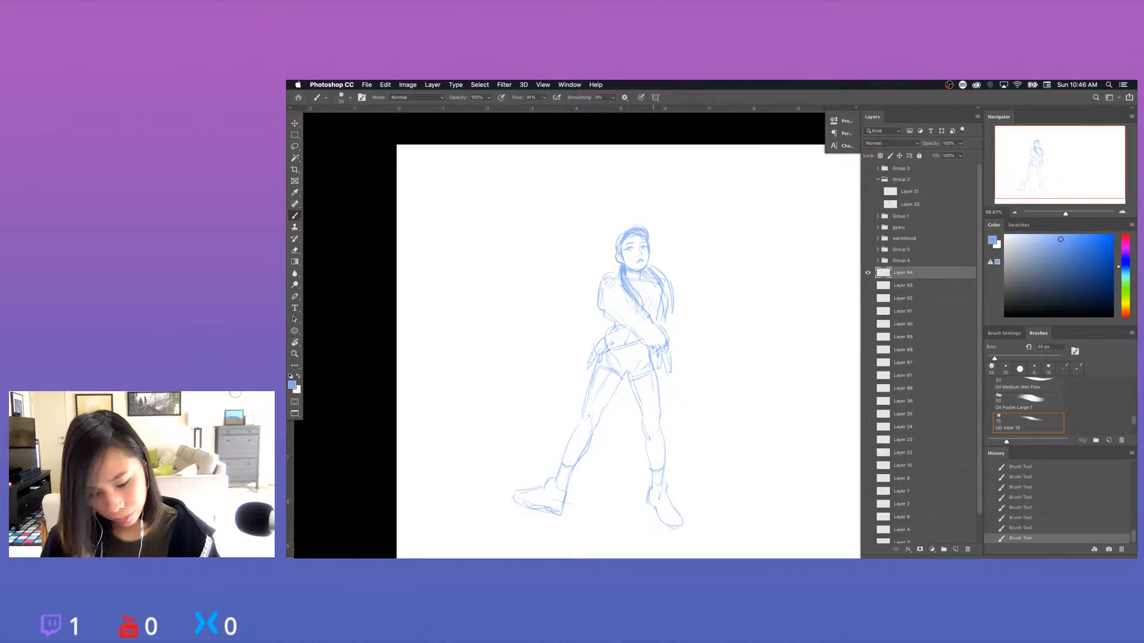
left_click(1027, 421)
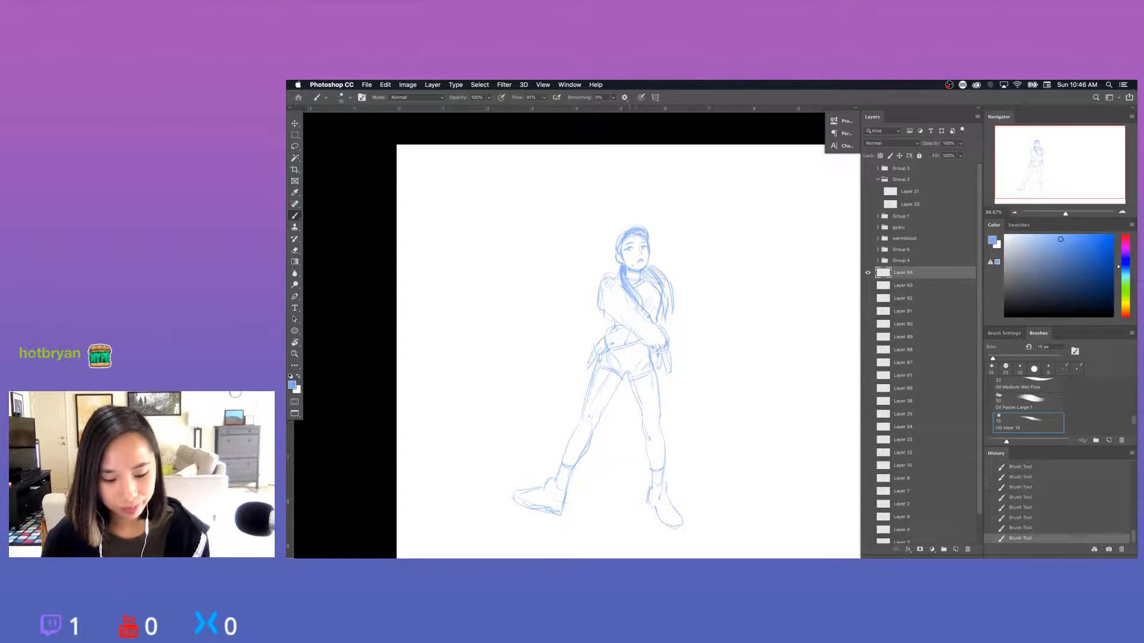
Select the head with the Lasso, and enlarge and rotate it slightly with Free Transform.
key("l")
mouse_move(634, 274)
left_mouse_down()
mouse_move(658, 262)
mouse_move(610, 244)
mouse_move(634, 274)
left_mouse_up()
key("ctrl+t")
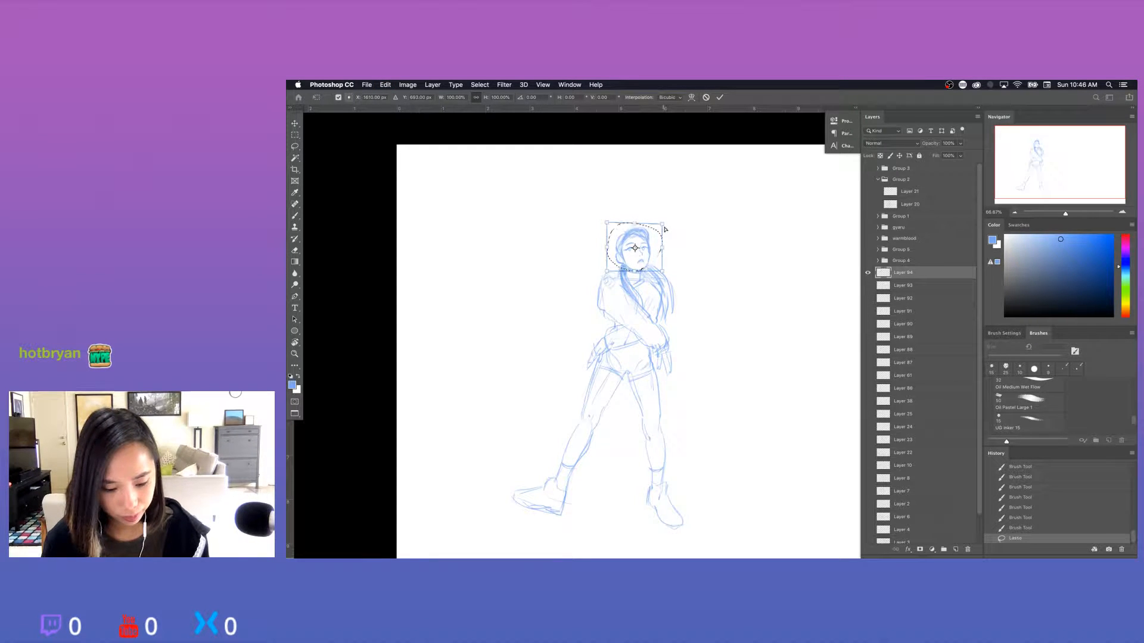
left_click_drag(665, 228, 666, 251, "super")
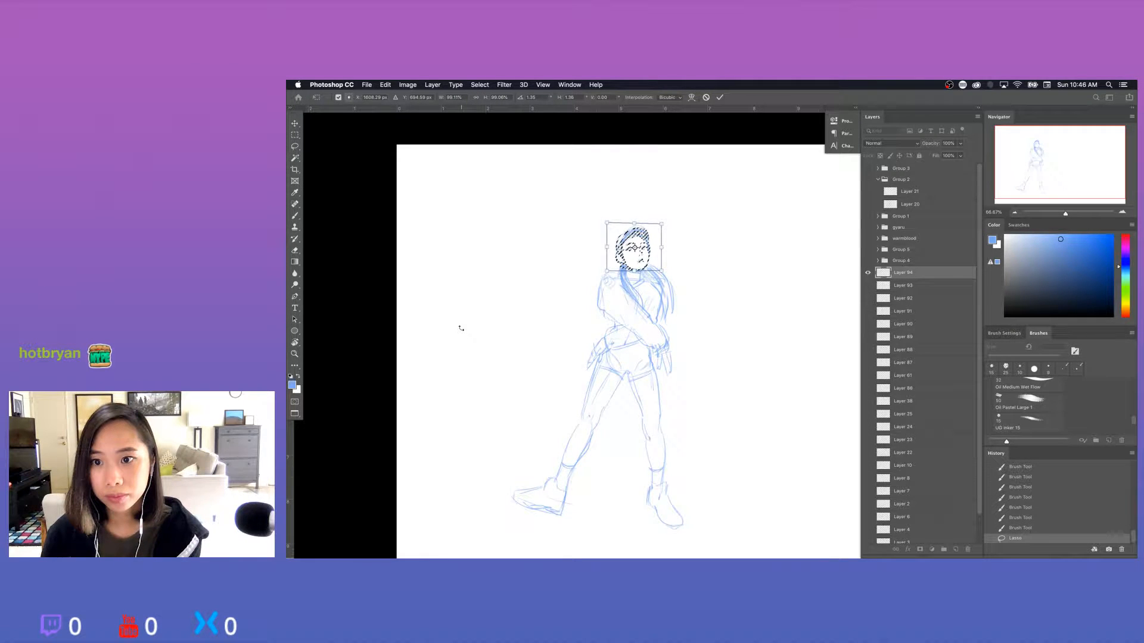
key("super+plus")
left_click_drag(635, 203, 638, 203)
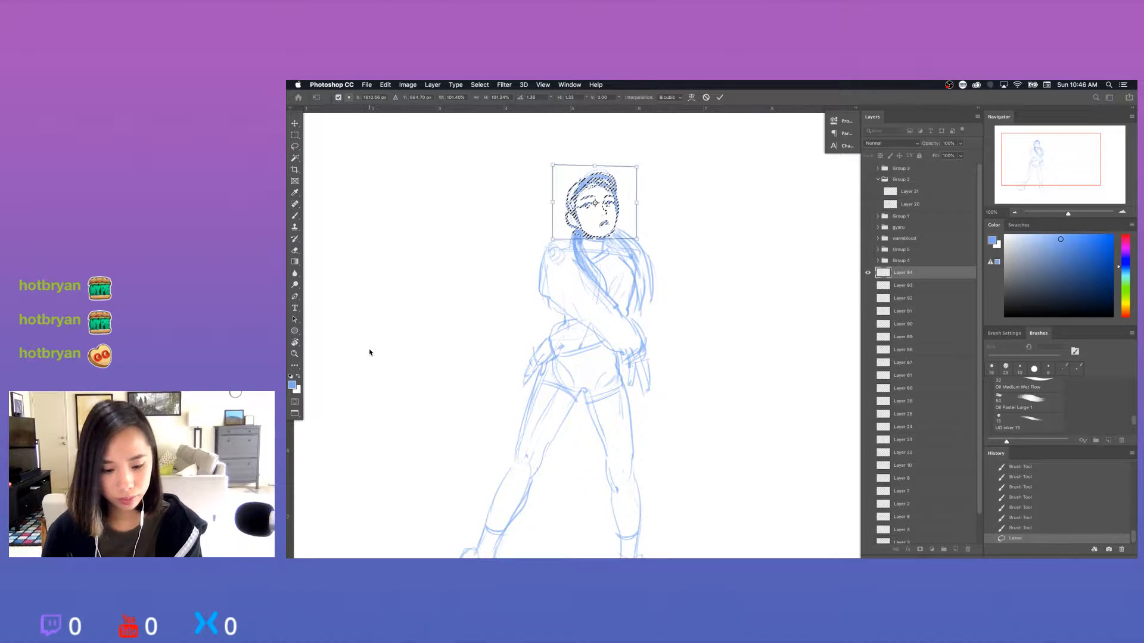
Nudge the transformed head slightly left and down, apply the transform and deselect.
key("Left")
key("Left")
key("Left")
key("Down")
key("Down")
key("Down")
key("Down")
key("Down")
key("Down")
key("Down")
key("Down")
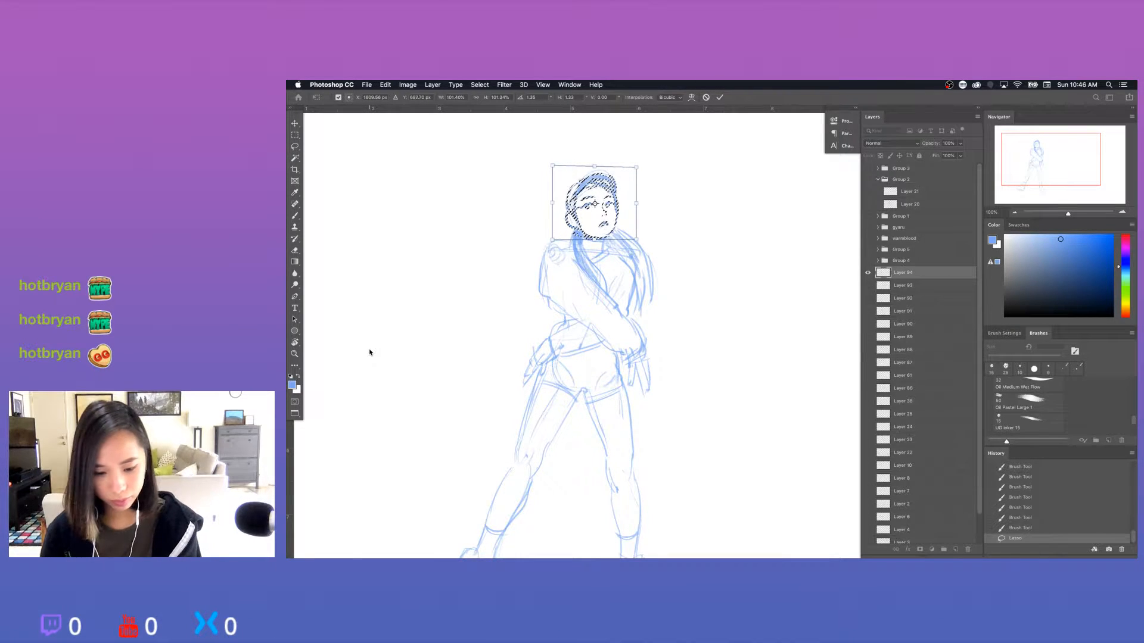
key("Return")
key("super+d")
key("super+minus")
key("super+minus")
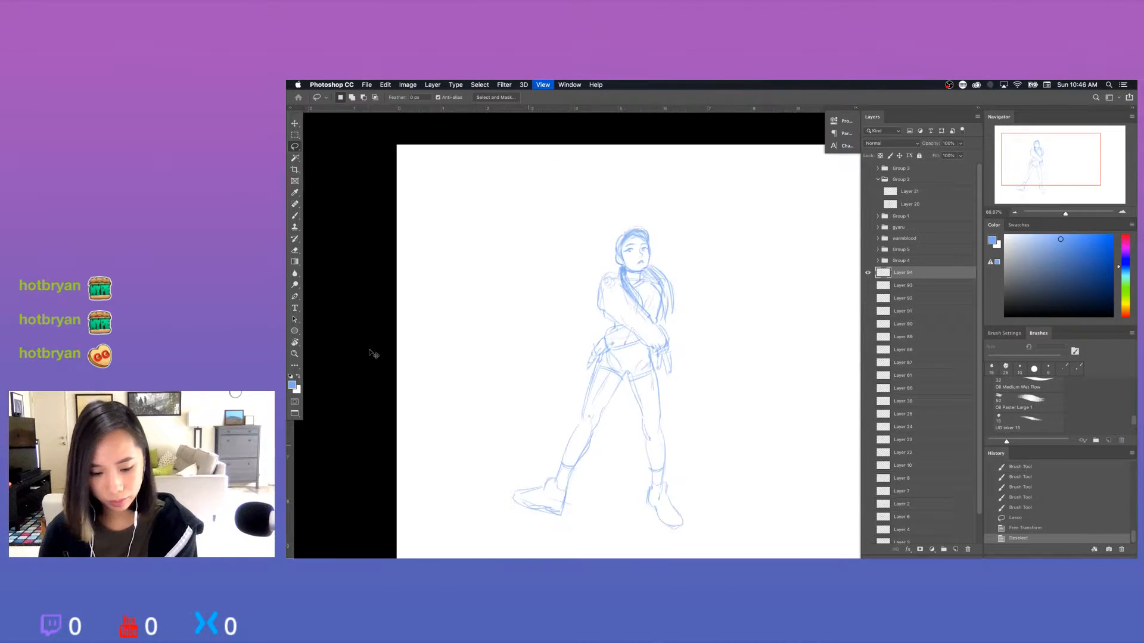
Erase the rough jaw and chin lines where the head meets the neck and redraw them.
key("super+plus")
key("super+1")
key("e")
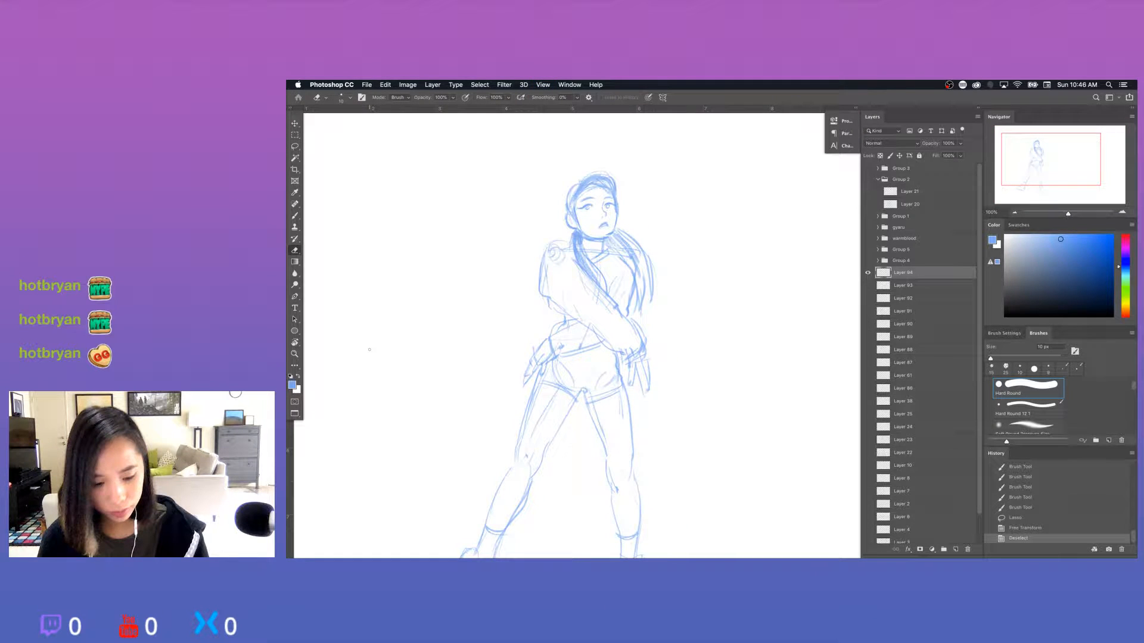
left_click_drag(597, 239, 613, 236)
key("b")
key("super+minus")
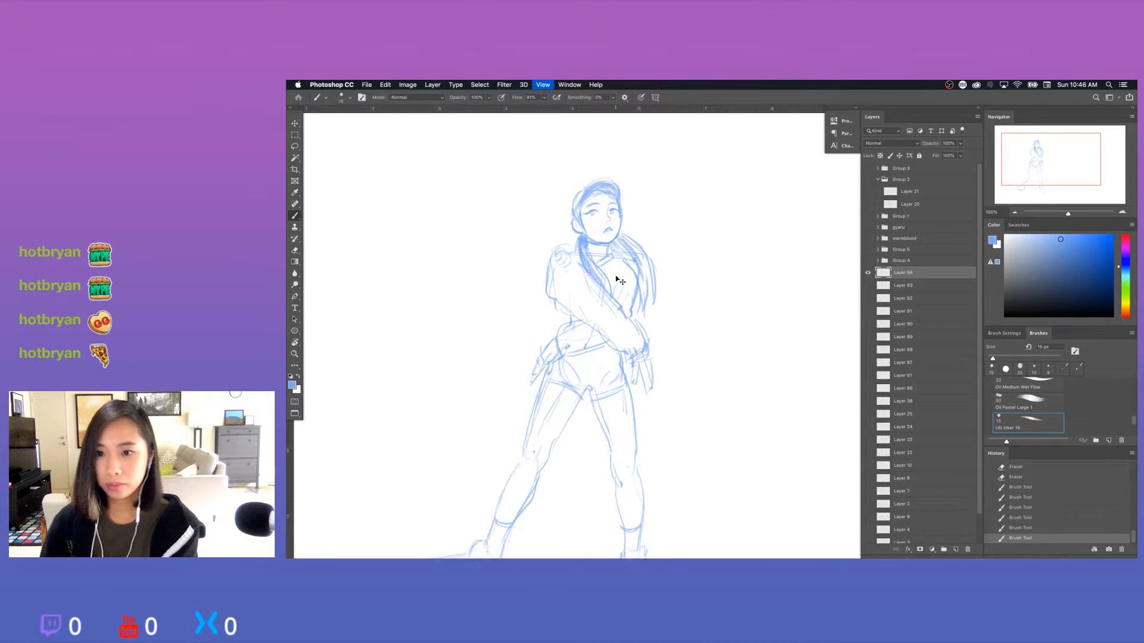
key("super+minus")
key("super+equal")
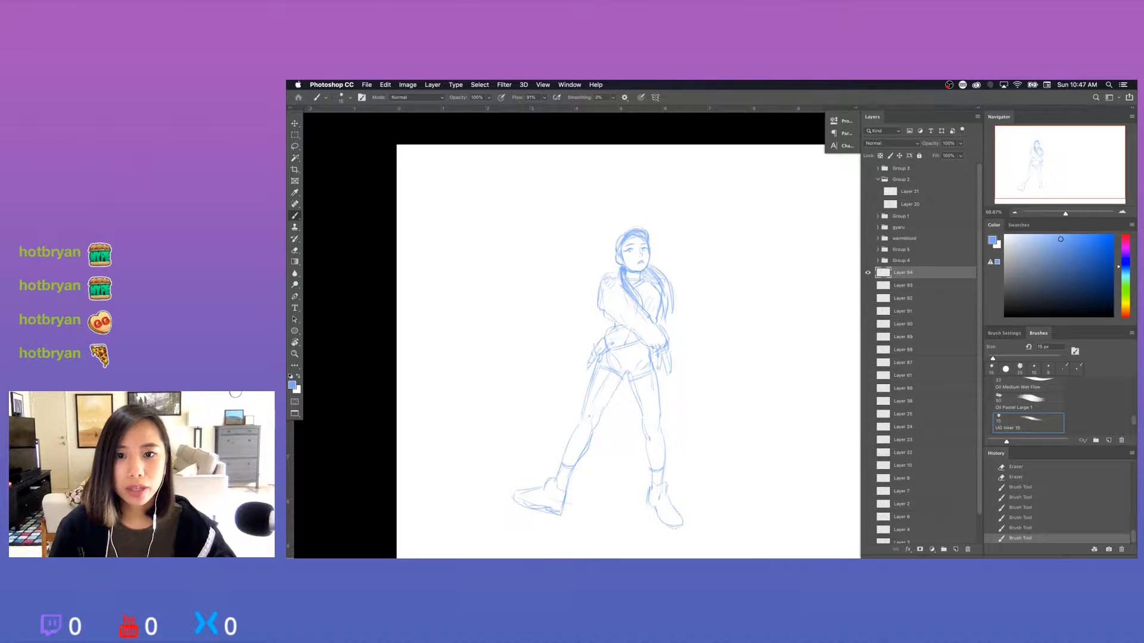
Sketch a second figure's shoulder line, spine, ribcage and hip curves in the empty space right of the first figure.
key("Tab")
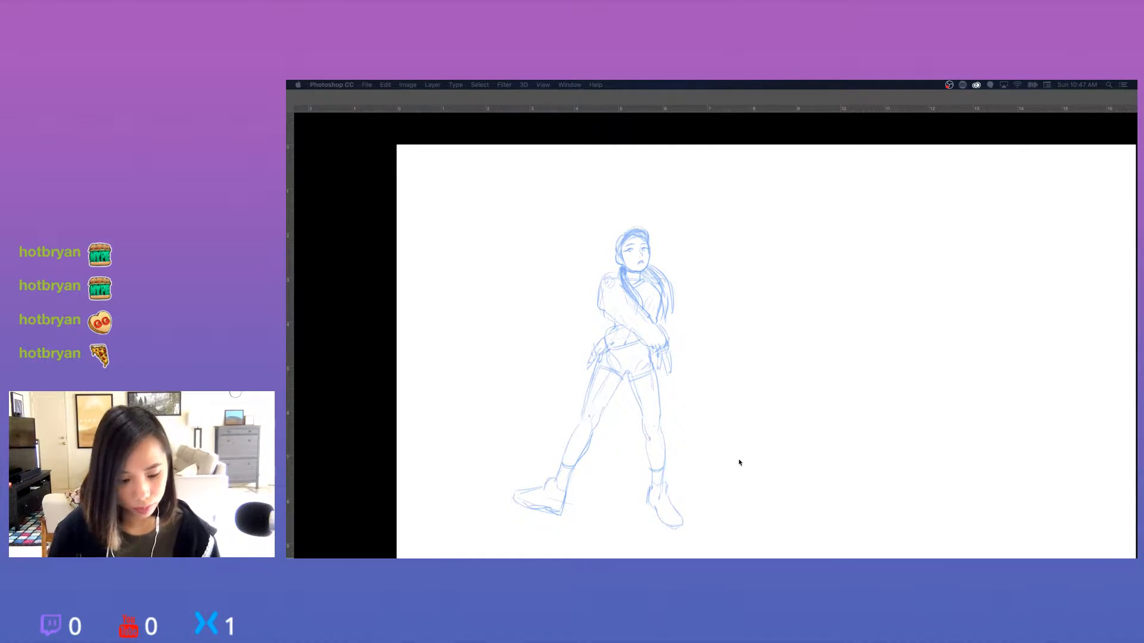
key("Tab")
left_click_drag(753, 459, 564, 463)
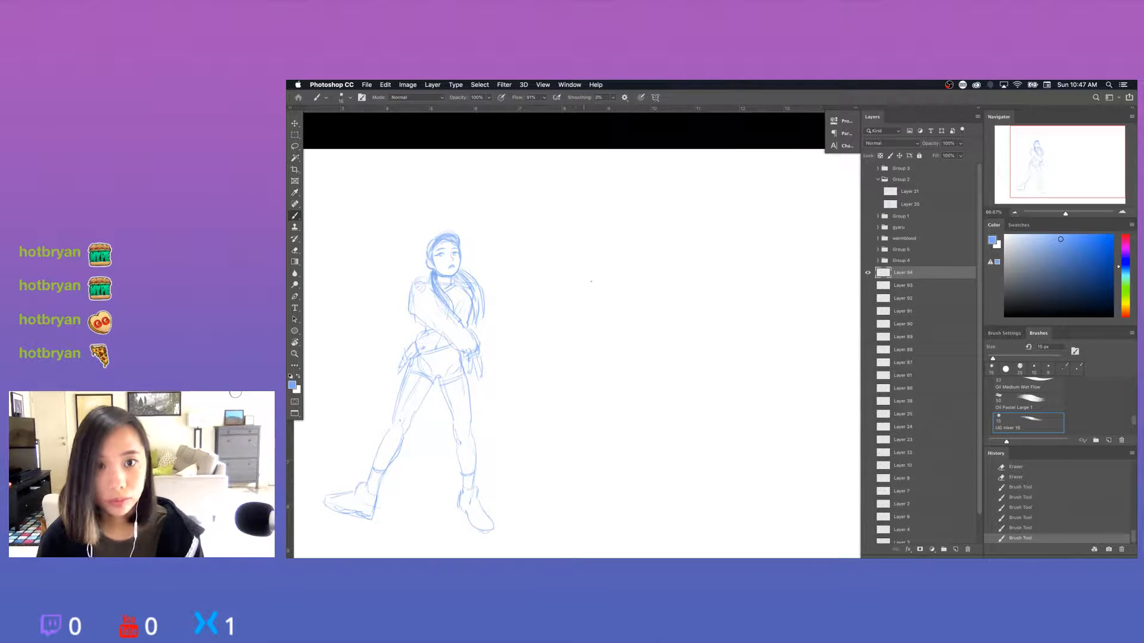
left_click_drag(590, 278, 640, 275)
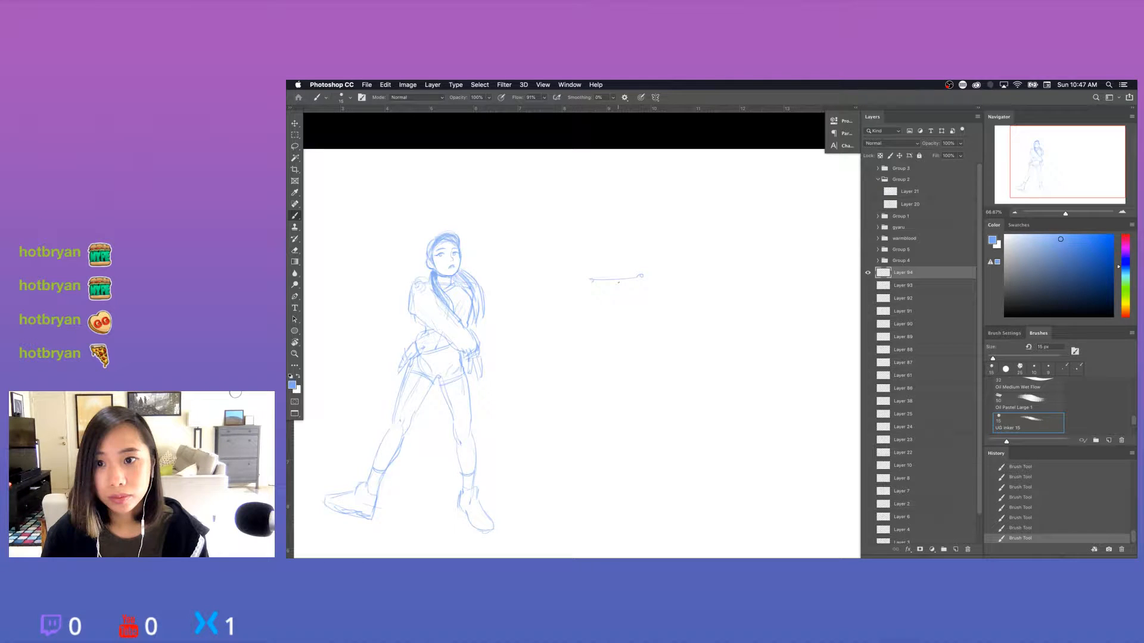
left_click_drag(618, 282, 615, 346)
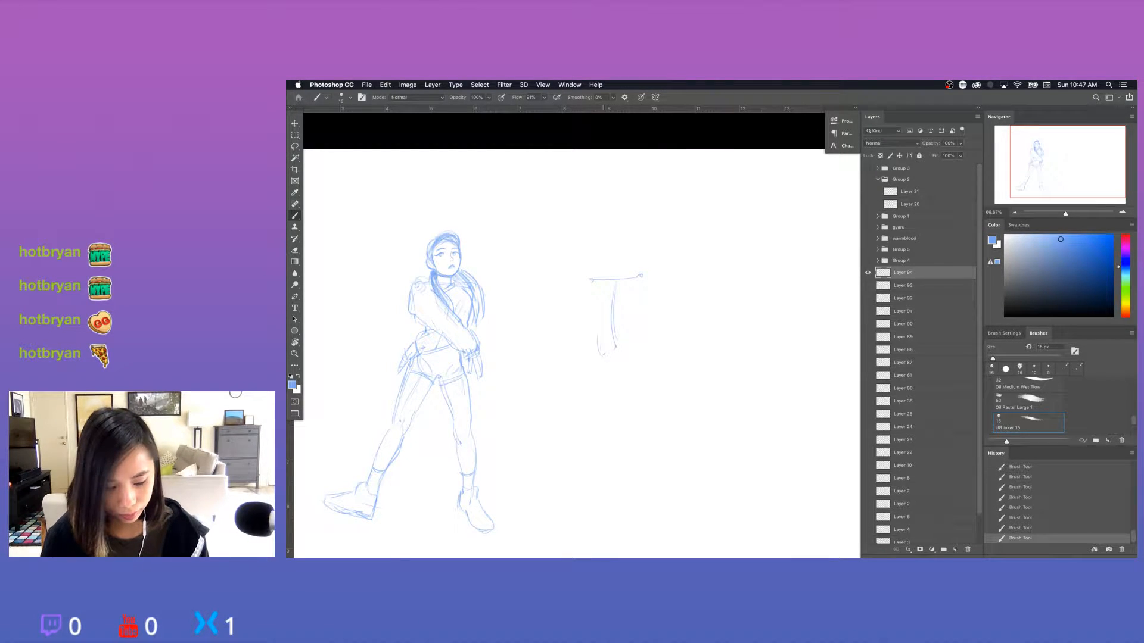
left_click_drag(621, 362, 636, 340)
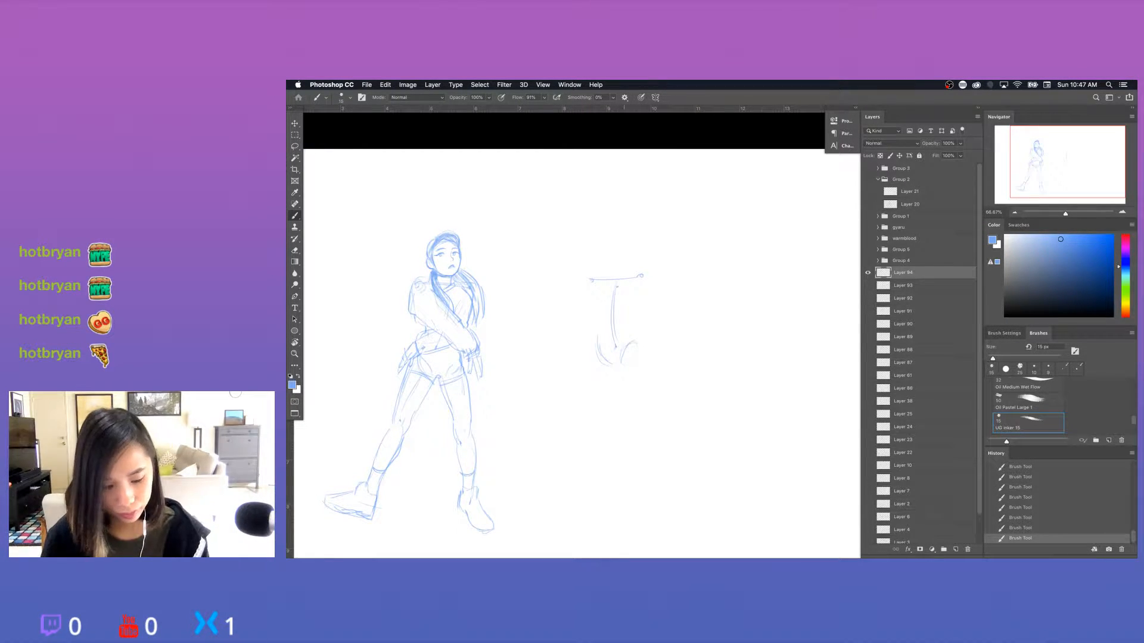
left_click_drag(627, 308, 632, 291)
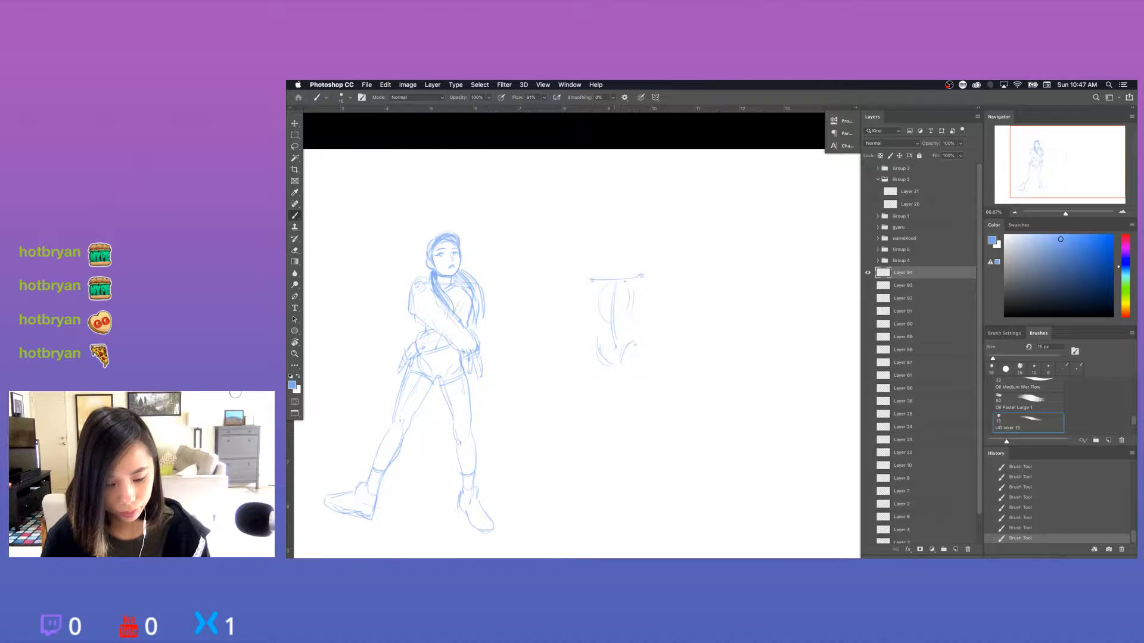
Sketch the second figure's two wide-set legs as single lines from the hips through knees and ankles to the feet.
left_click_drag(599, 358, 588, 424)
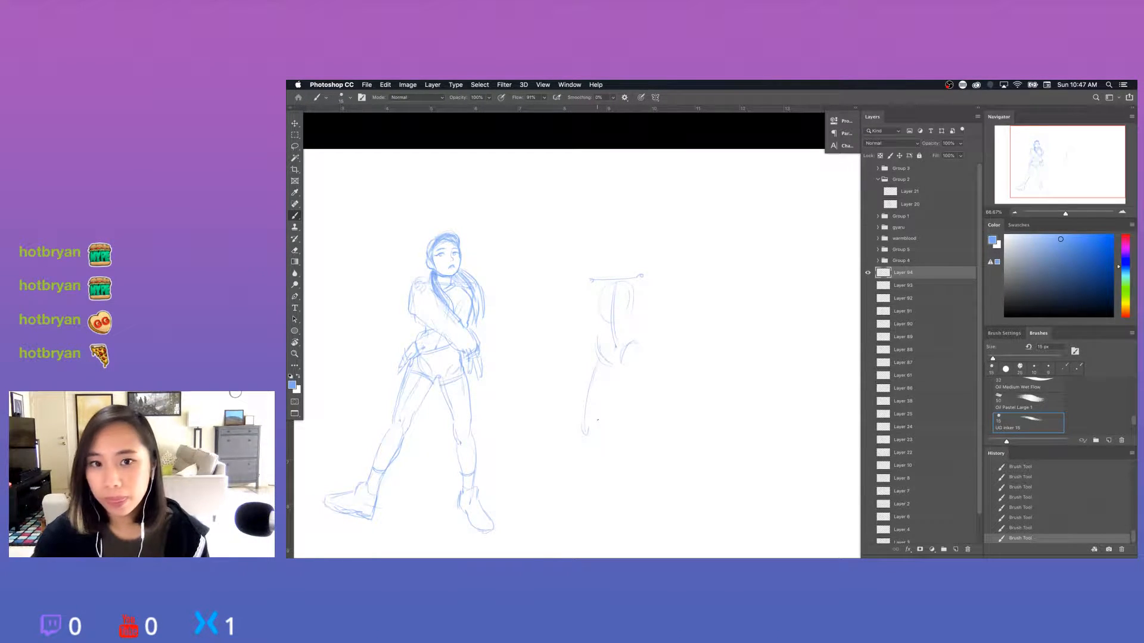
key("e")
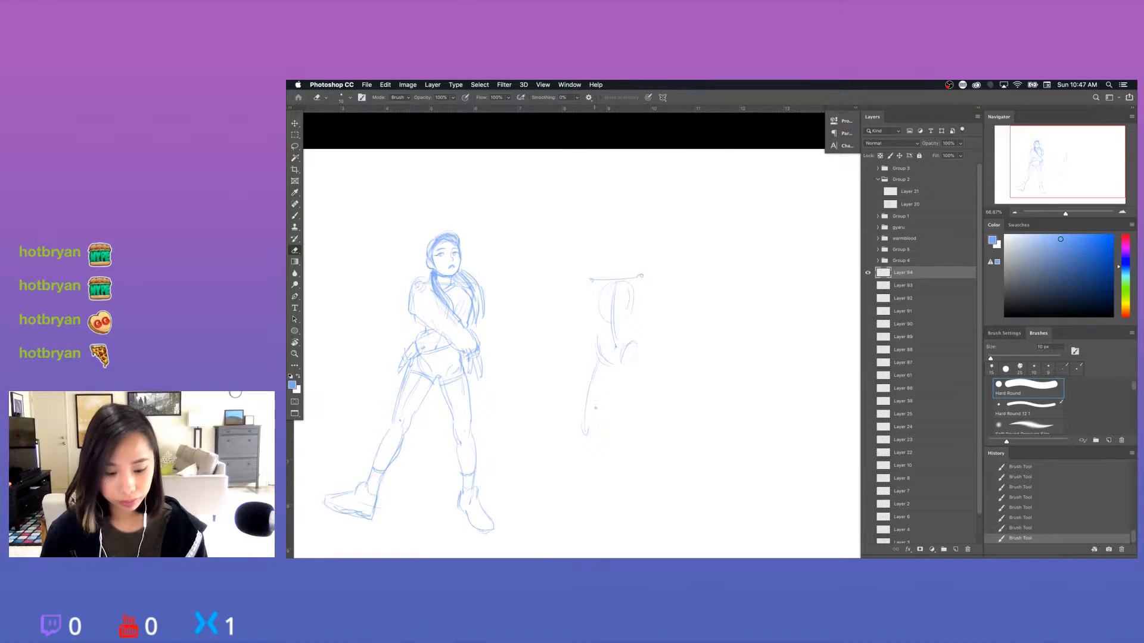
key("b")
left_click_drag(589, 415, 588, 430)
left_click_drag(588, 417, 573, 496)
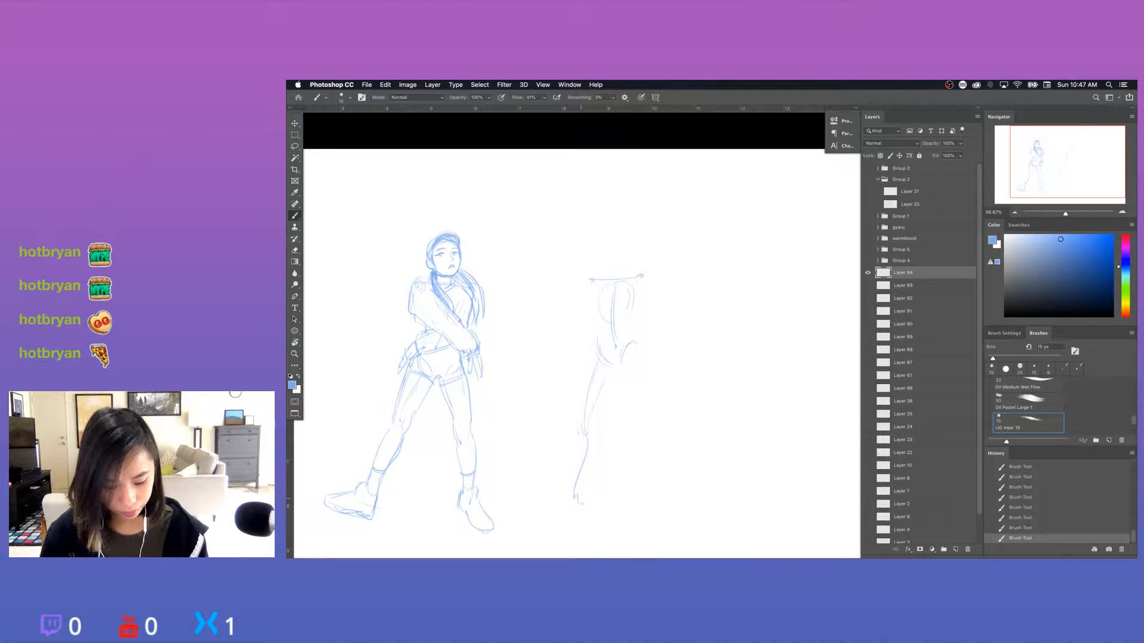
left_click_drag(575, 511, 552, 524)
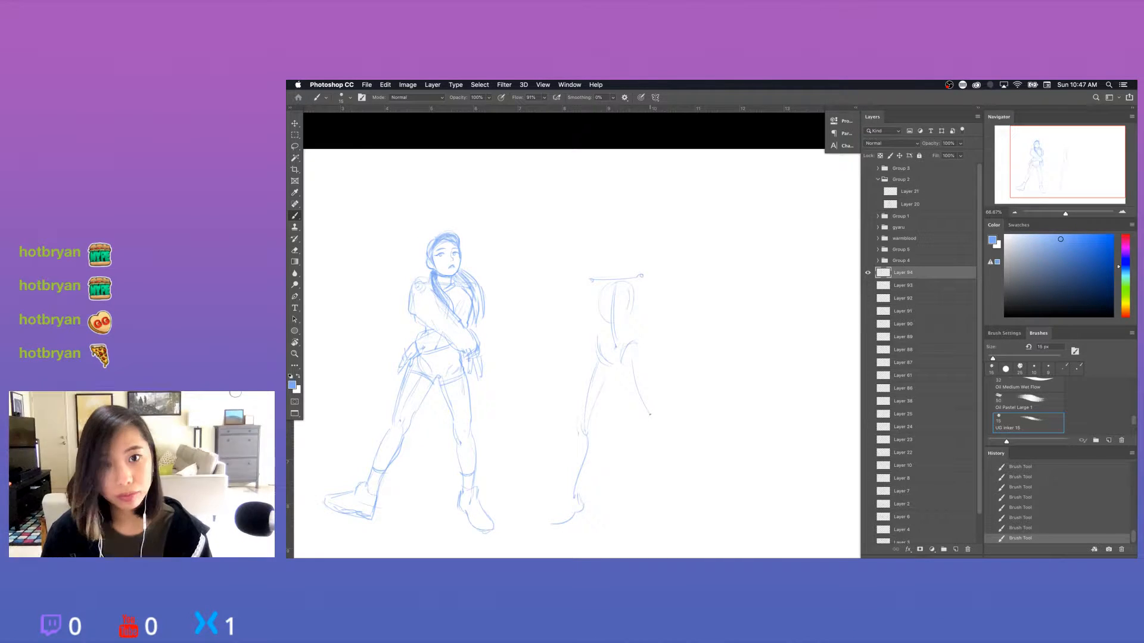
left_click_drag(659, 420, 679, 460)
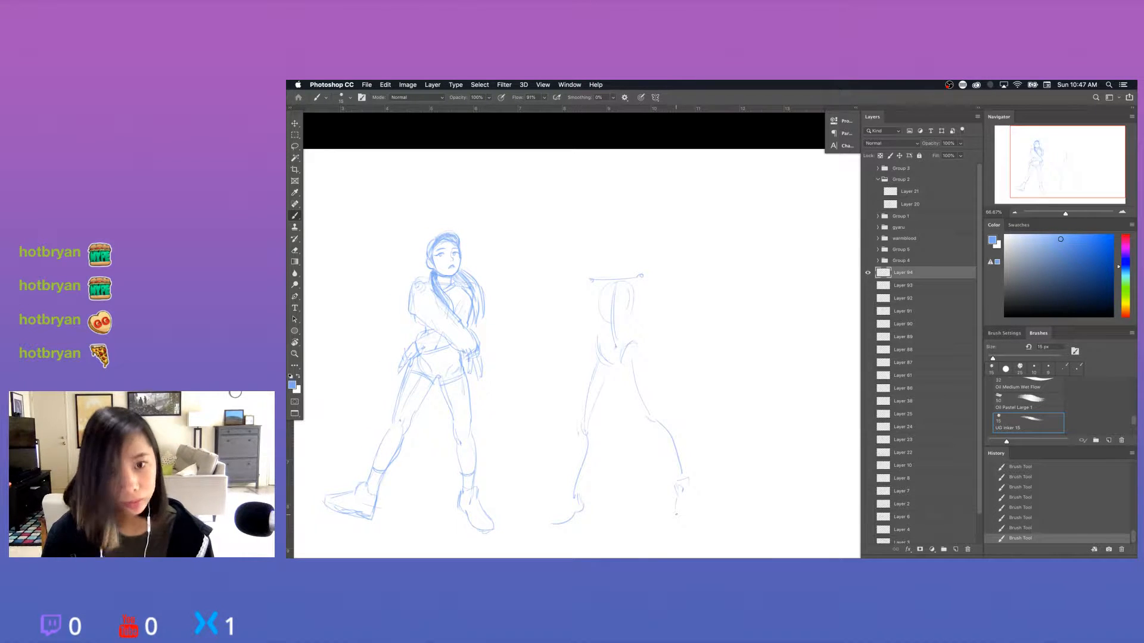
left_click_drag(676, 504, 682, 527)
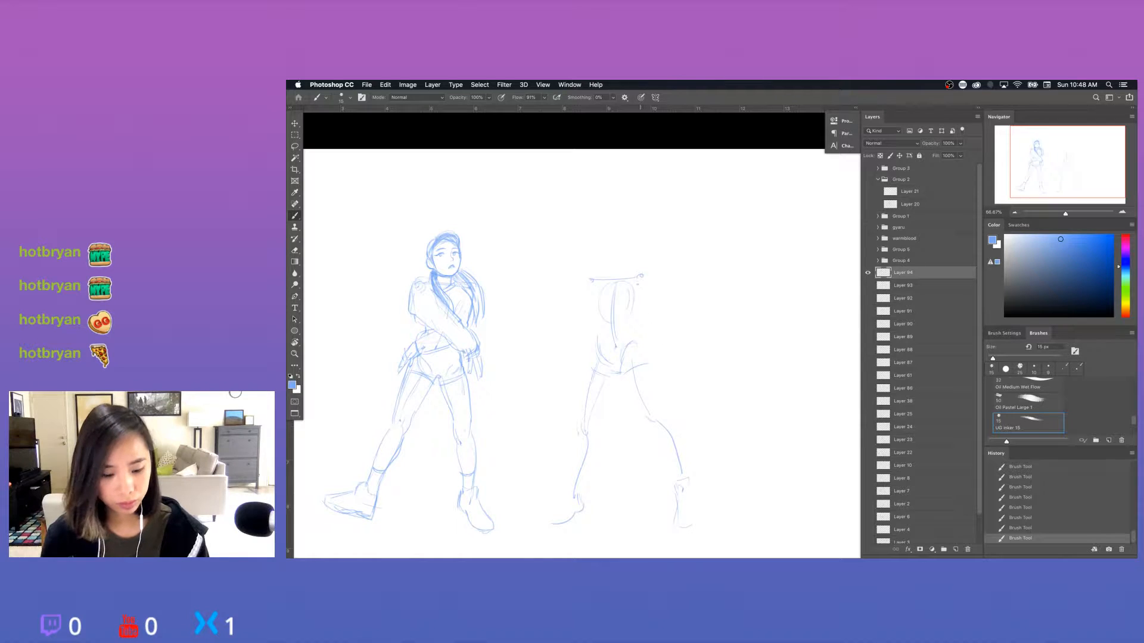
Sketch both arms of the second figure hanging from the shoulder line, with a rough hand at the left-hand hip.
left_click_drag(641, 276, 650, 318)
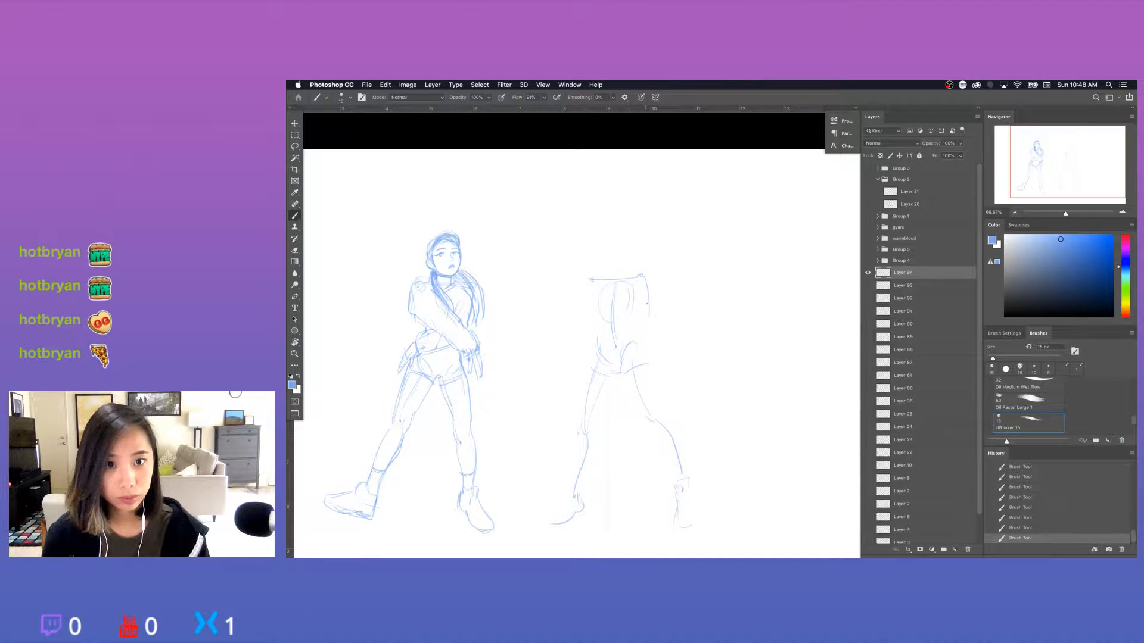
left_click_drag(639, 300, 639, 323)
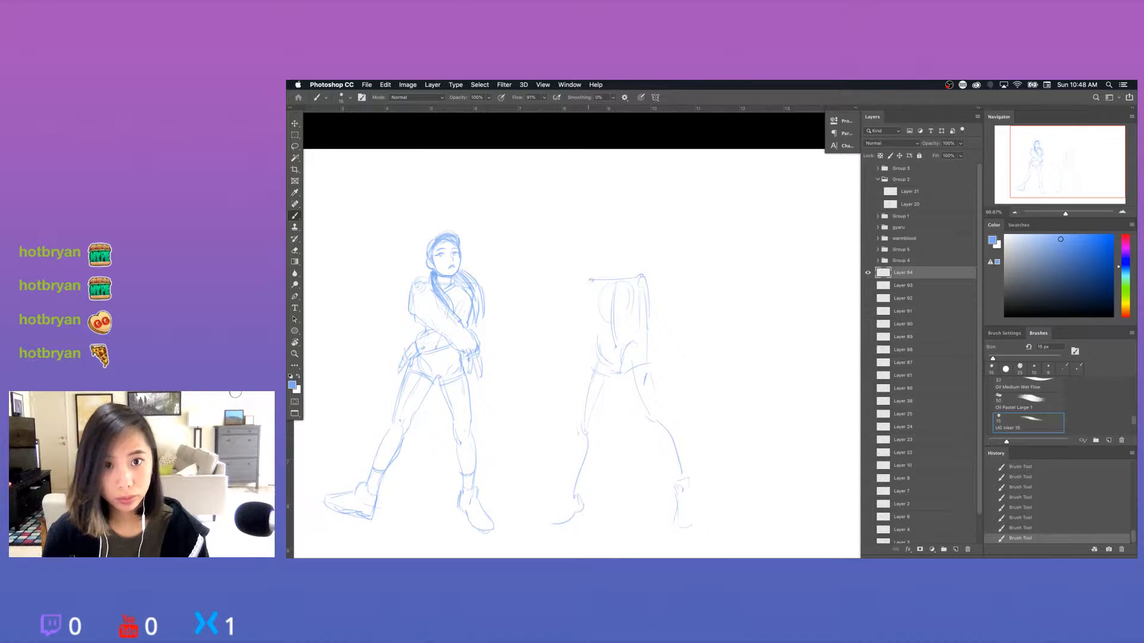
left_click_drag(590, 281, 580, 377)
key("e")
key("b")
mouse_move(588, 367)
left_mouse_down()
mouse_move(590, 387)
mouse_move(601, 382)
left_mouse_up()
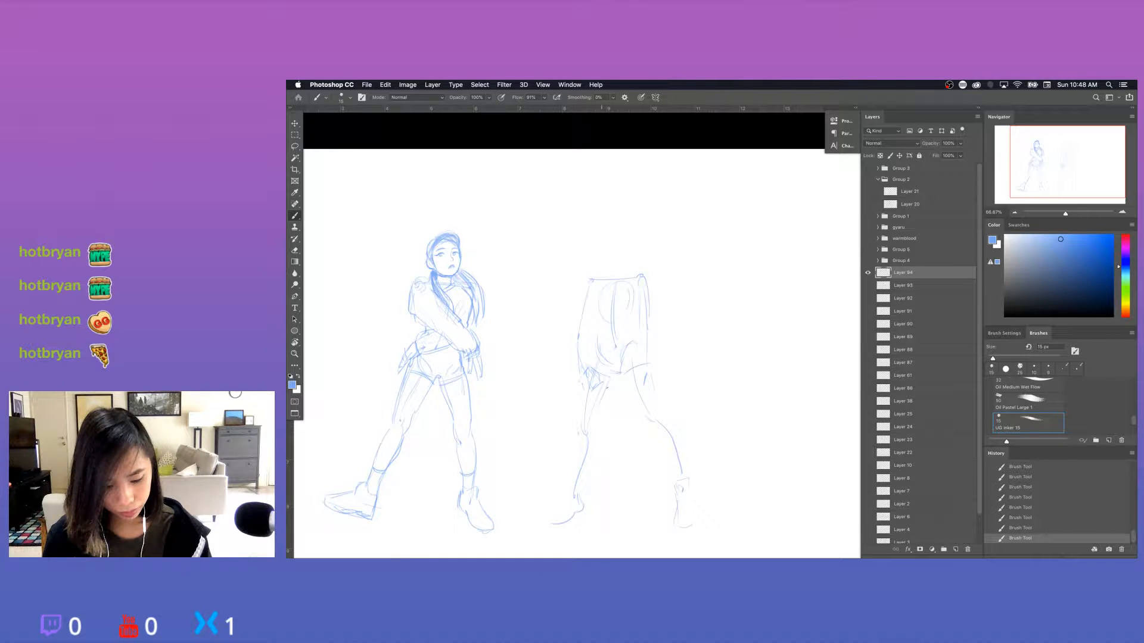
Clean up the left-hand hand, add lines at the hips and upper thighs, and reinforce the left-hand arm's outer contour.
mouse_move(587, 374)
left_mouse_down()
mouse_move(583, 364)
mouse_move(586, 390)
mouse_move(596, 381)
left_mouse_up()
key("b")
left_click_drag(598, 378, 643, 385)
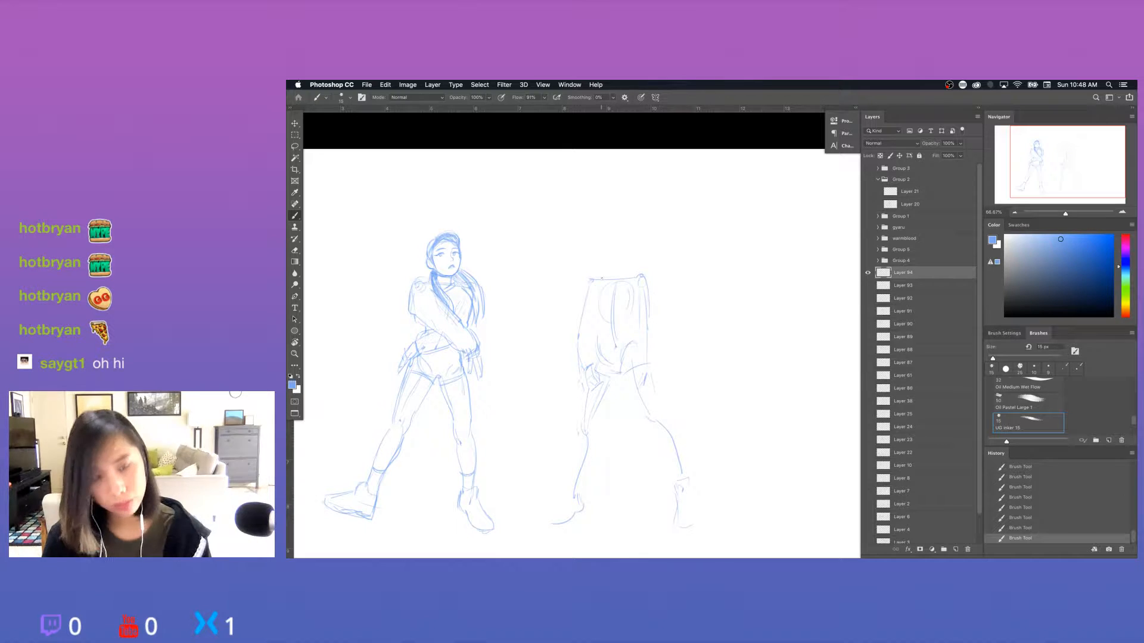
left_click_drag(579, 316, 578, 350)
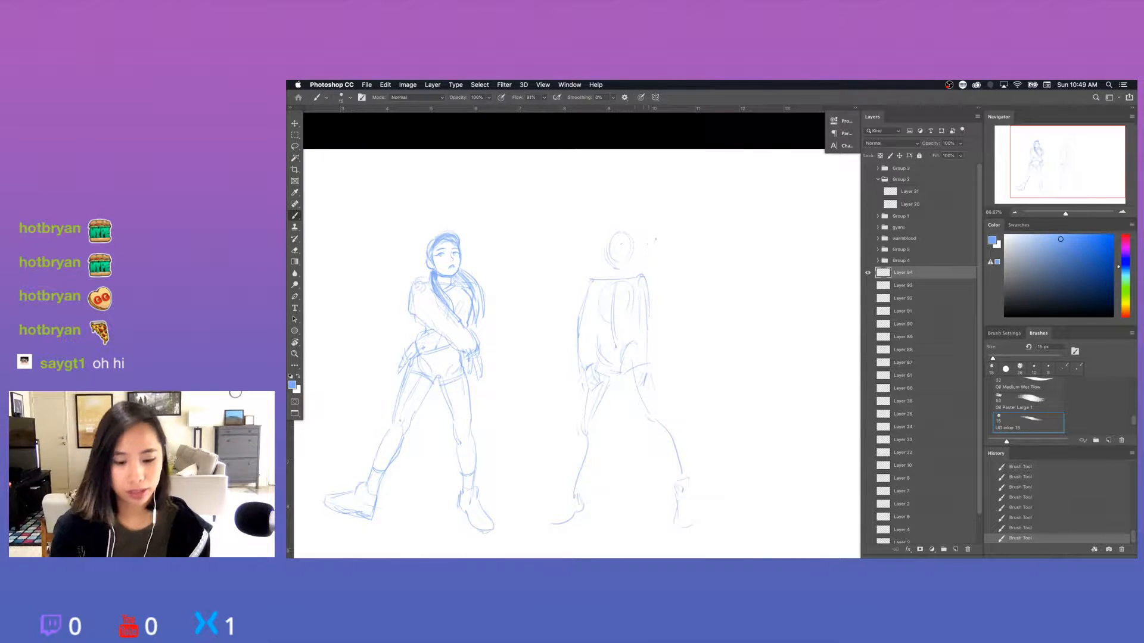
Erase the inner construction lines of the second figure's head and redraw the head as a clean oval.
key("e")
mouse_move(619, 250)
left_mouse_down()
mouse_move(607, 256)
mouse_move(615, 267)
left_mouse_up()
key("b")
left_click_drag(615, 234, 634, 244)
mouse_move(631, 237)
left_mouse_down()
mouse_move(631, 264)
mouse_move(613, 262)
mouse_move(623, 256)
mouse_move(613, 268)
mouse_move(623, 270)
left_mouse_up()
key("e")
key("b")
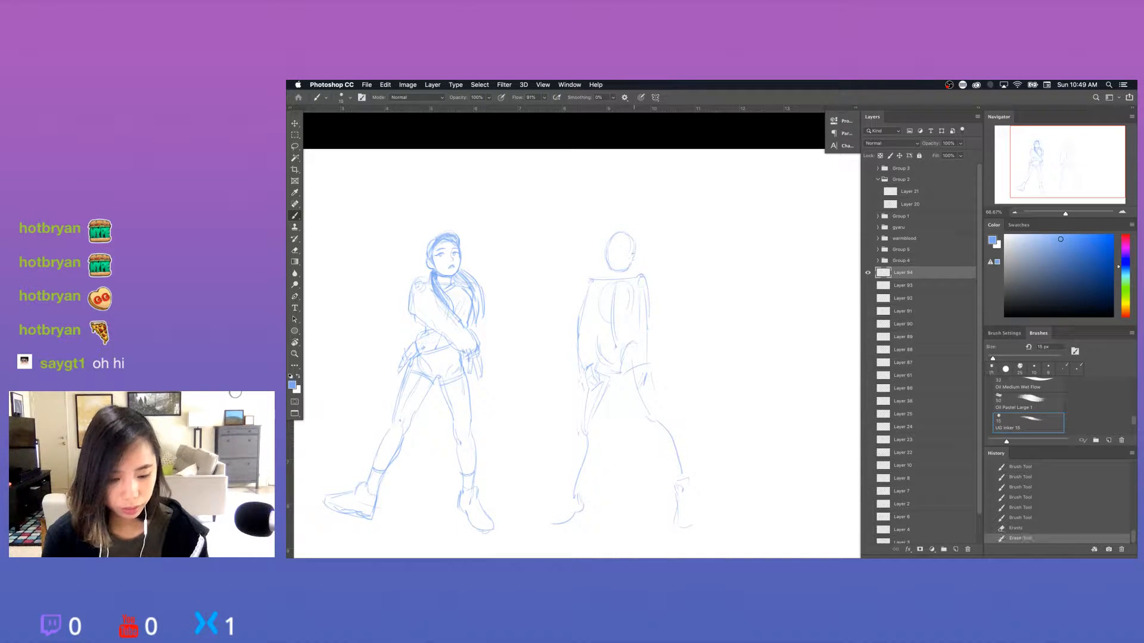
Clean up the chin of the second figure and draw the neck lines running into the right-hand shoulder.
key("e")
left_click_drag(618, 267, 624, 261)
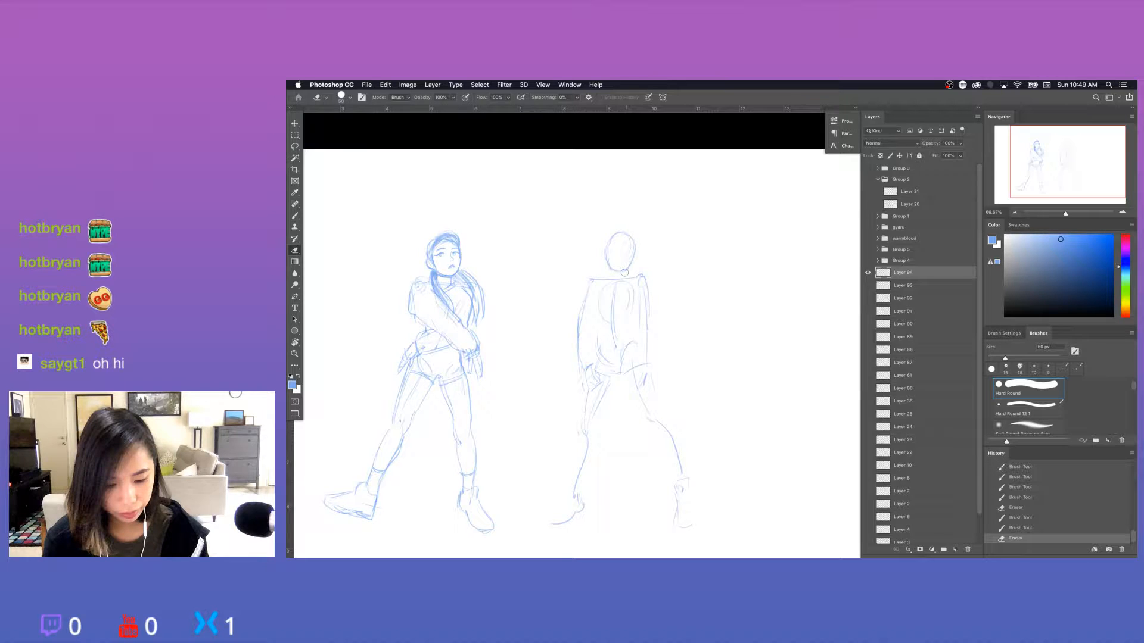
key("b")
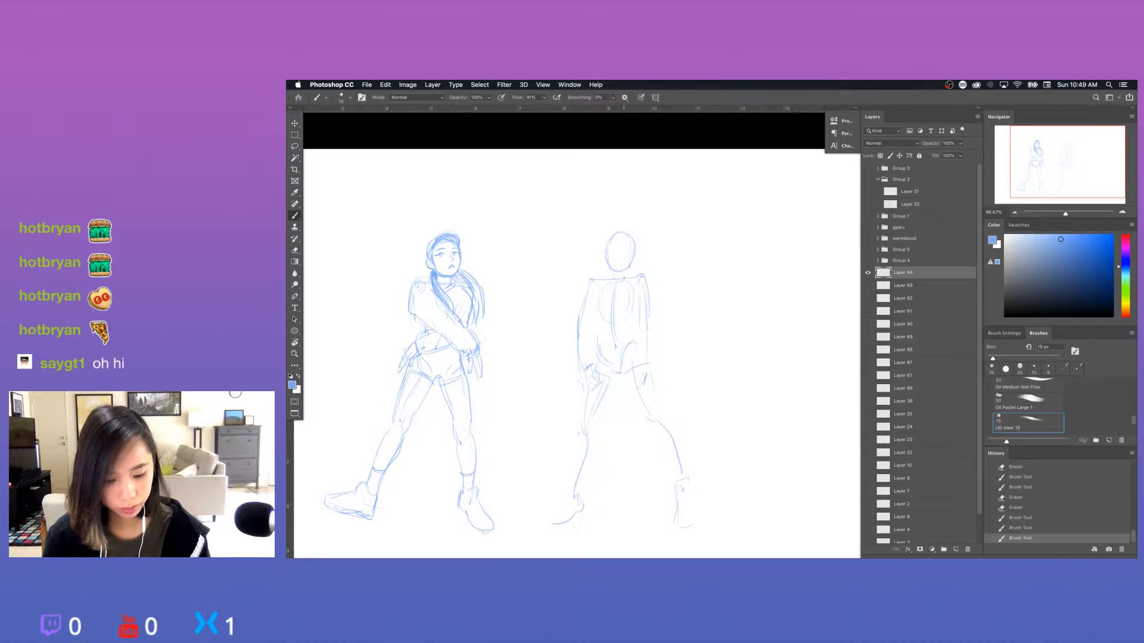
left_click_drag(625, 269, 626, 278)
mouse_move(626, 269)
left_mouse_down()
mouse_move(611, 278)
mouse_move(626, 277)
left_mouse_up()
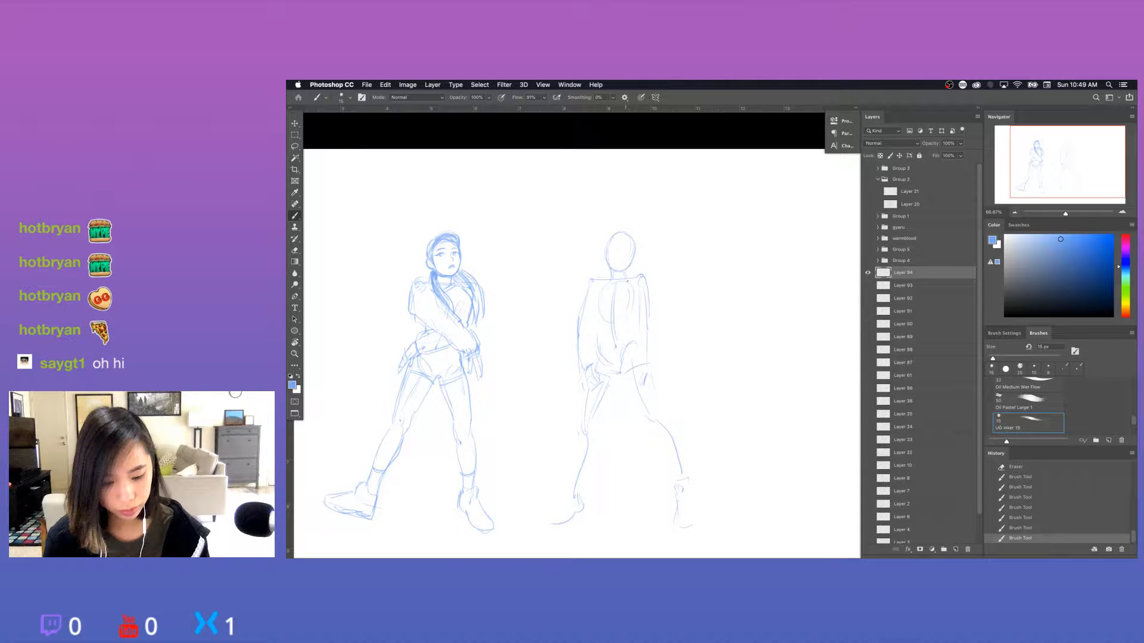
key("e")
key("b")
left_click_drag(627, 274, 634, 278)
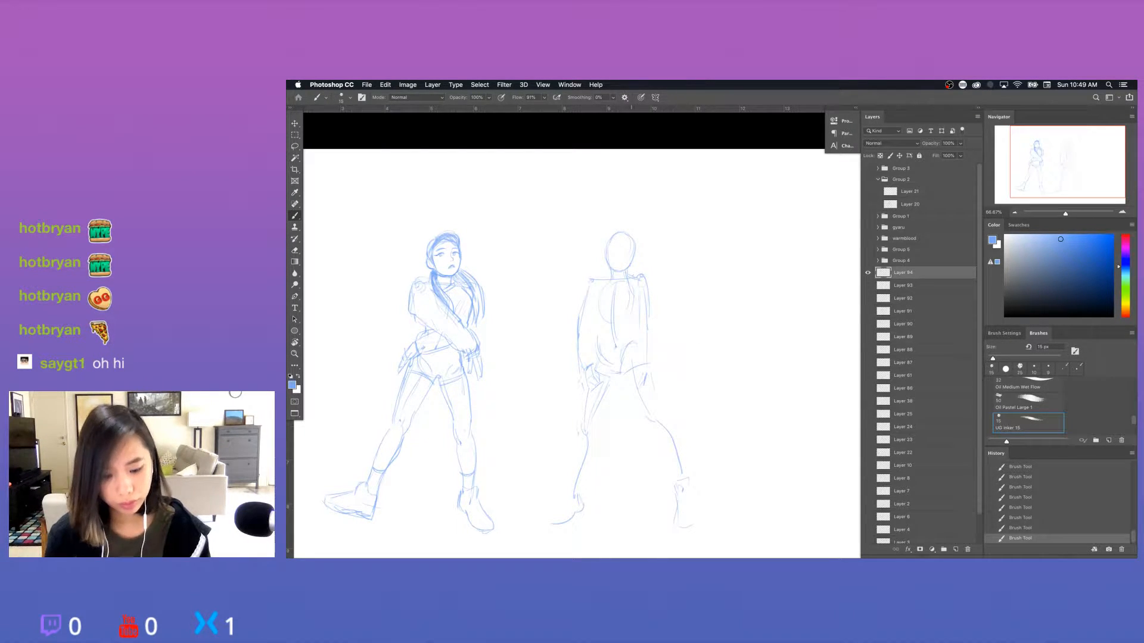
Select the second figure's head and neck with the Lasso, shift them slightly up and left, and deselect.
key("l")
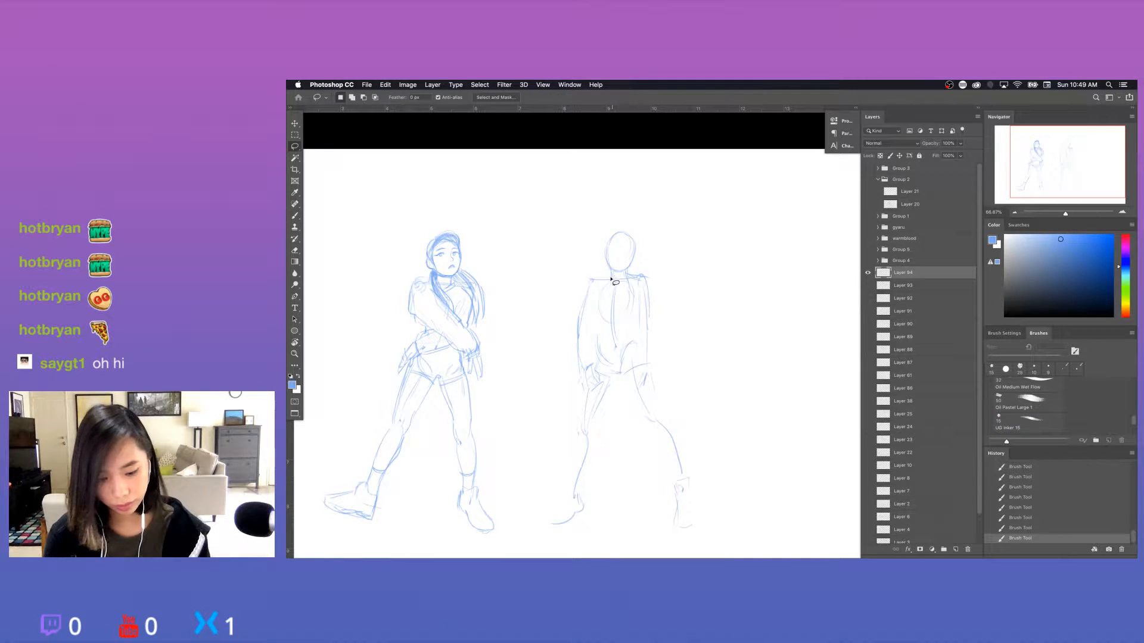
key("v")
left_click_drag(624, 256, 586, 295)
key("super+d")
Erase and redraw lines around the second figure's neck and shoulders, undoing the last two unwanted strokes.
key("e")
key("b")
key("super+z")
key("super+z")
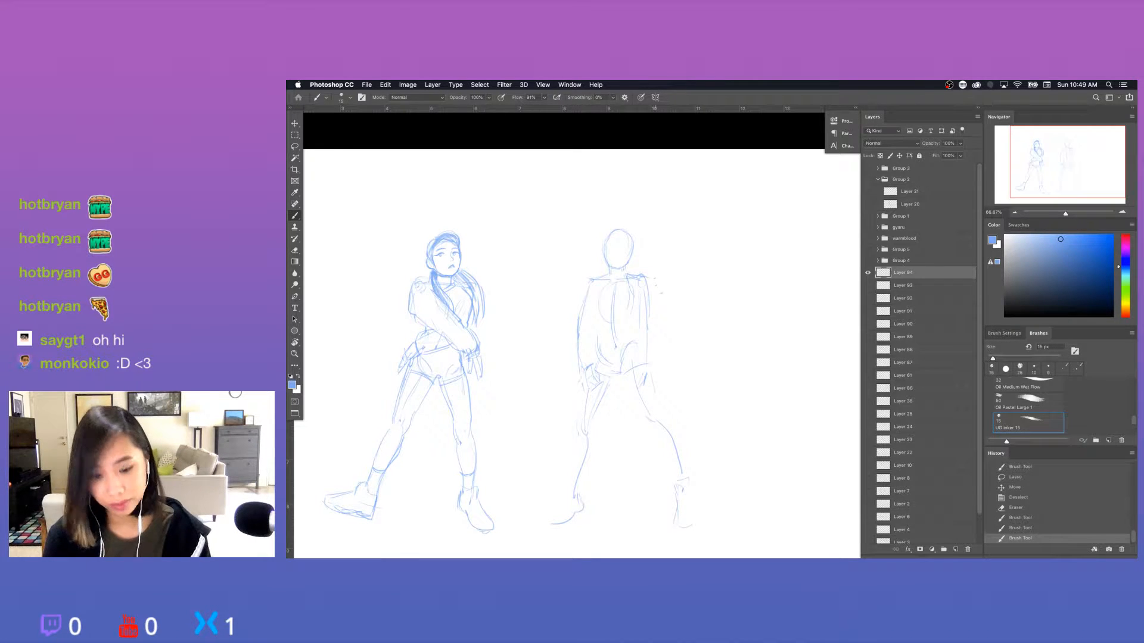
Erase and redraw the second figure's neck lines, shoulder line and the upper part of the left-hand arm.
key("e")
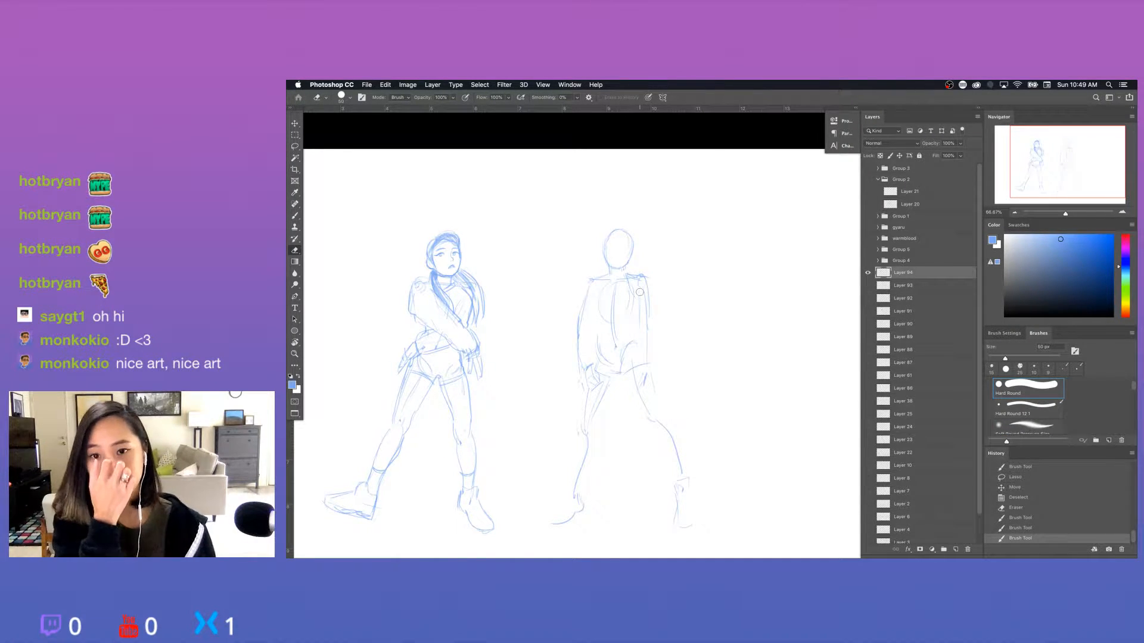
key("b")
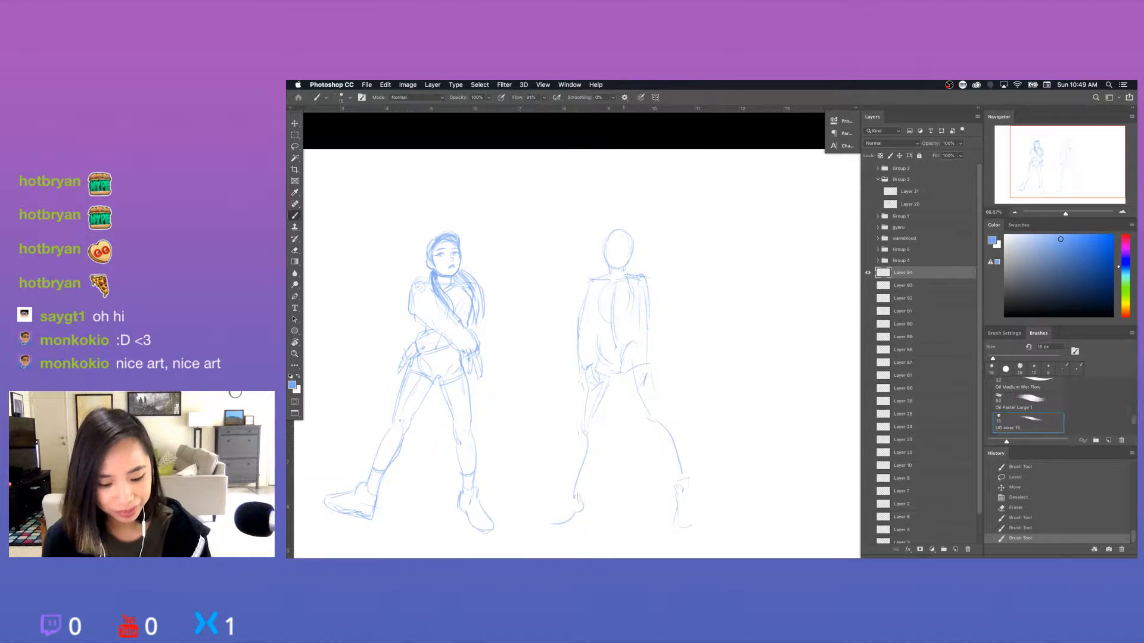
mouse_move(625, 266)
left_mouse_down()
mouse_move(589, 280)
mouse_move(581, 300)
left_mouse_up()
left_click_drag(583, 298, 578, 321)
key("e")
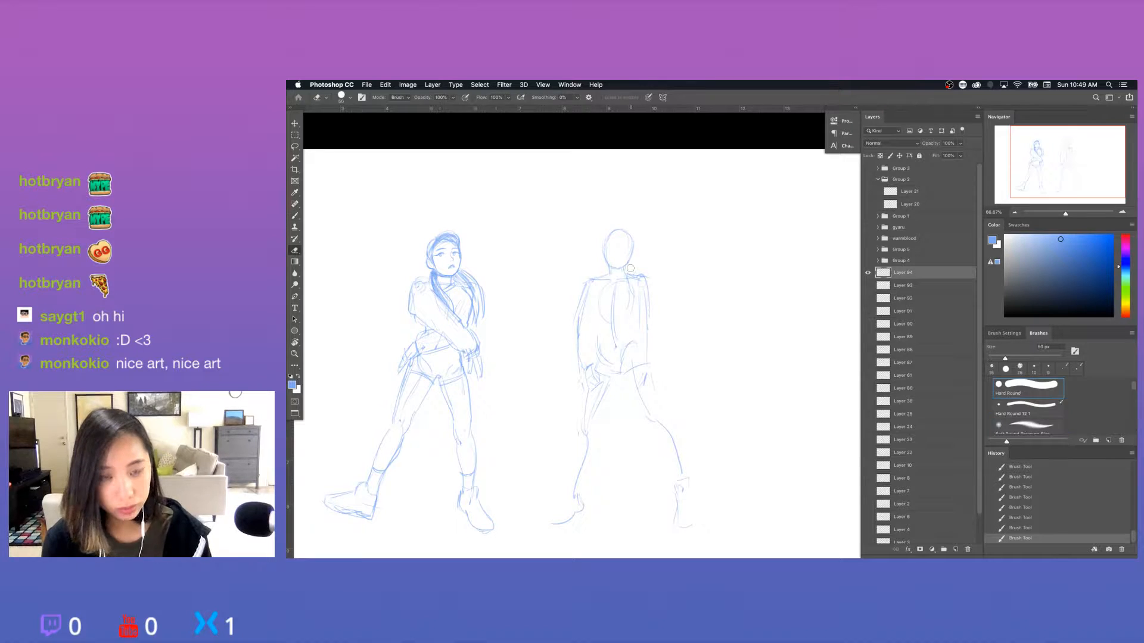
key("b")
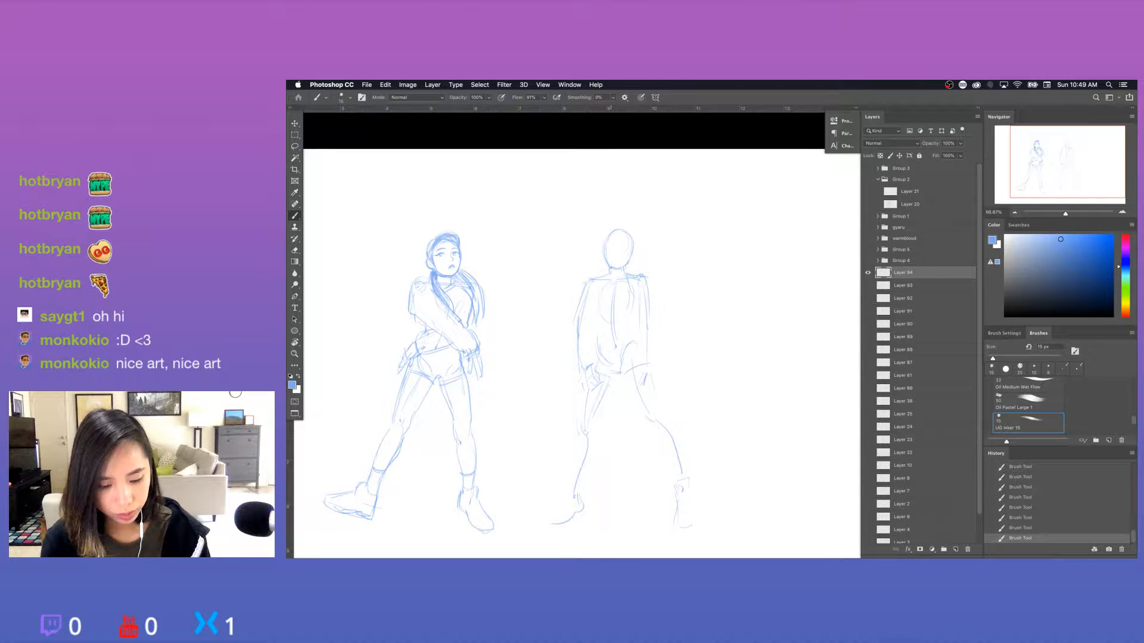
mouse_move(612, 269)
left_mouse_down()
mouse_move(629, 258)
mouse_move(624, 247)
left_mouse_up()
key("e")
key("b")
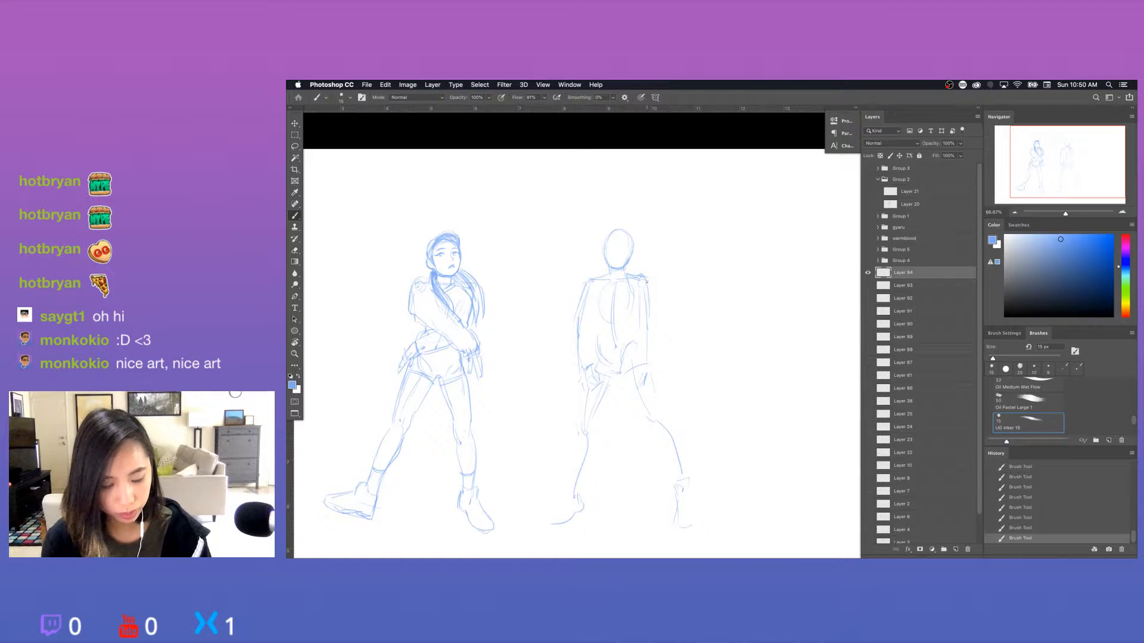
Draw the loose outer sleeve line of the second figure's right-hand arm down to the cuff, undoing the unwanted stroke.
left_click_drag(648, 288, 655, 342)
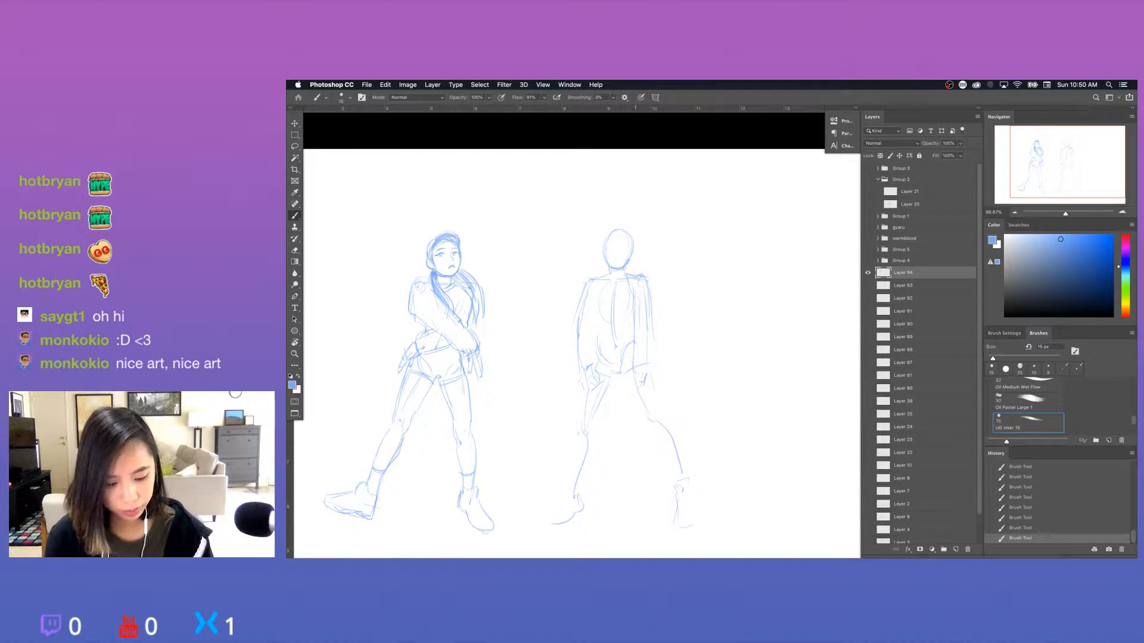
left_click_drag(653, 334, 656, 364)
key("super+z")
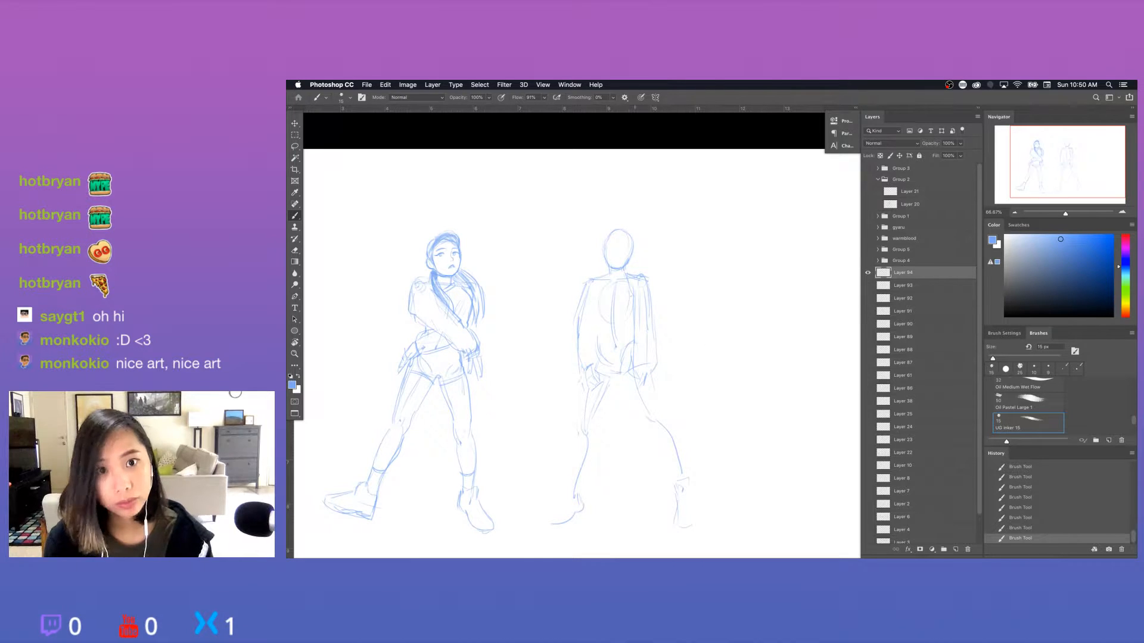
Sketch lines across the second figure's torso at the waist, then undo and erase stray marks beside the left-hand arm.
left_click_drag(593, 295, 594, 330)
key("super+z")
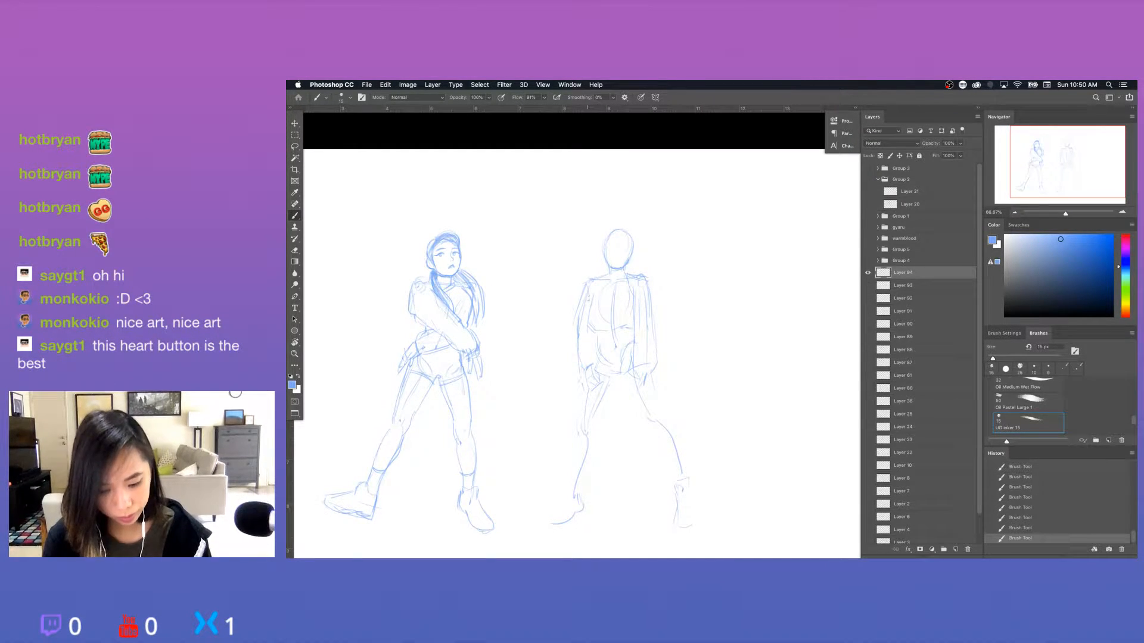
key("e")
left_click_drag(595, 304, 593, 310)
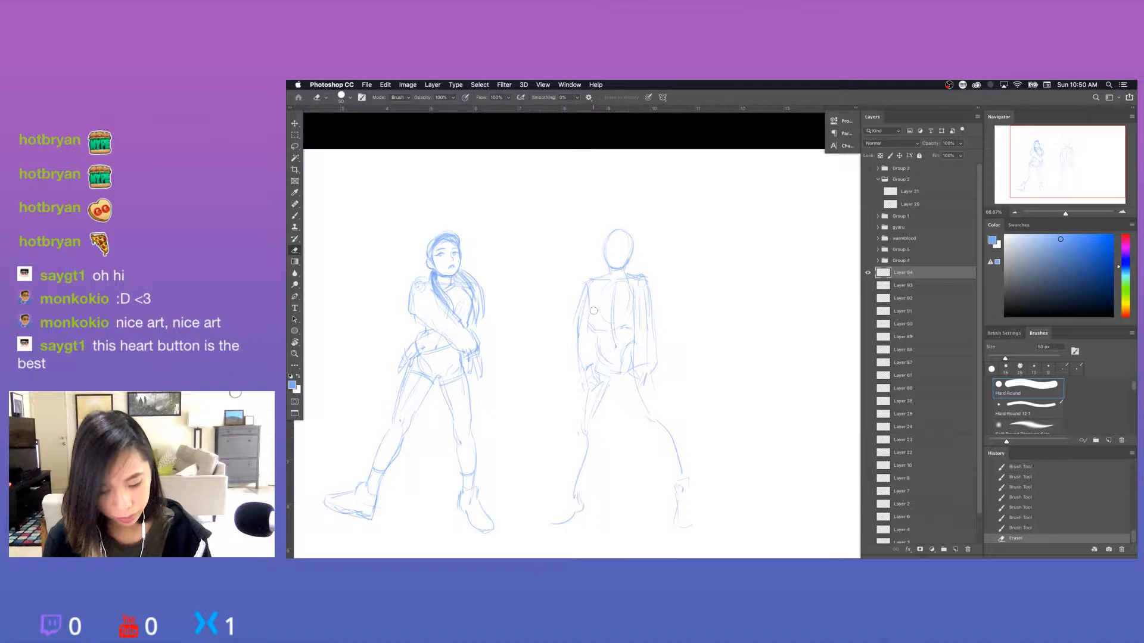
key("Tab")
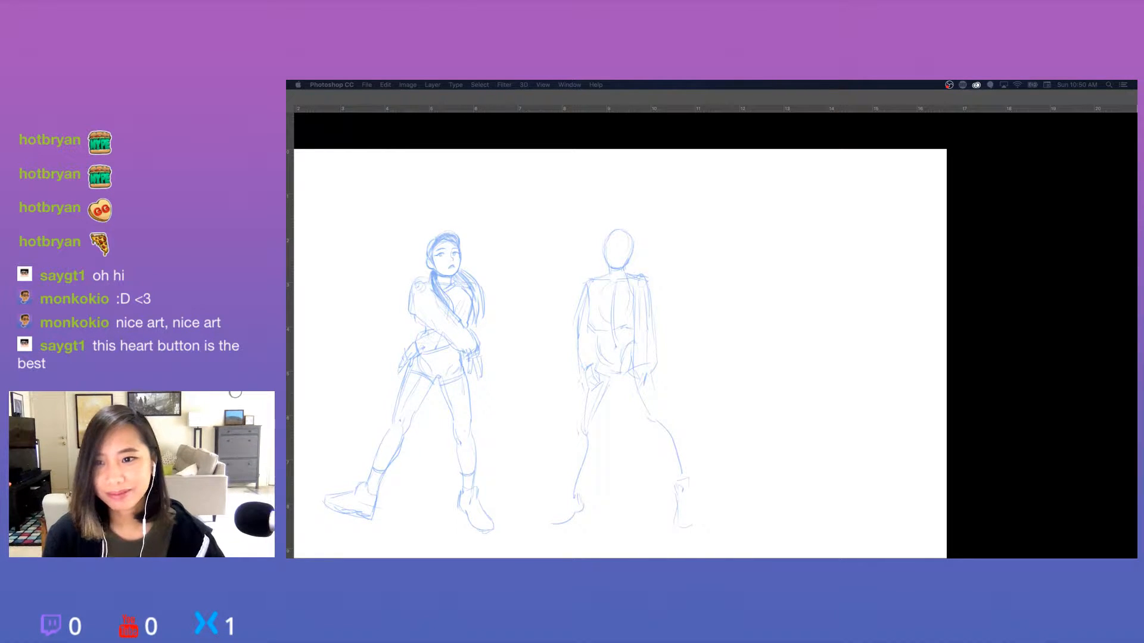
key("Tab")
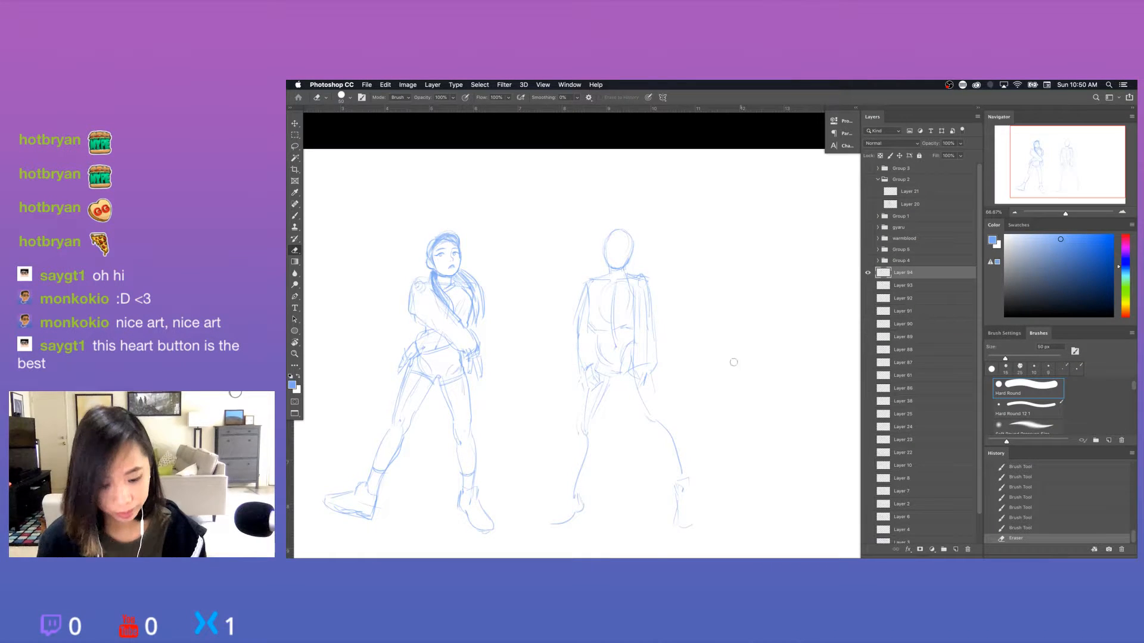
Erase part of the second figure's chest centre line and redraw the chest contours below the collar.
key("e")
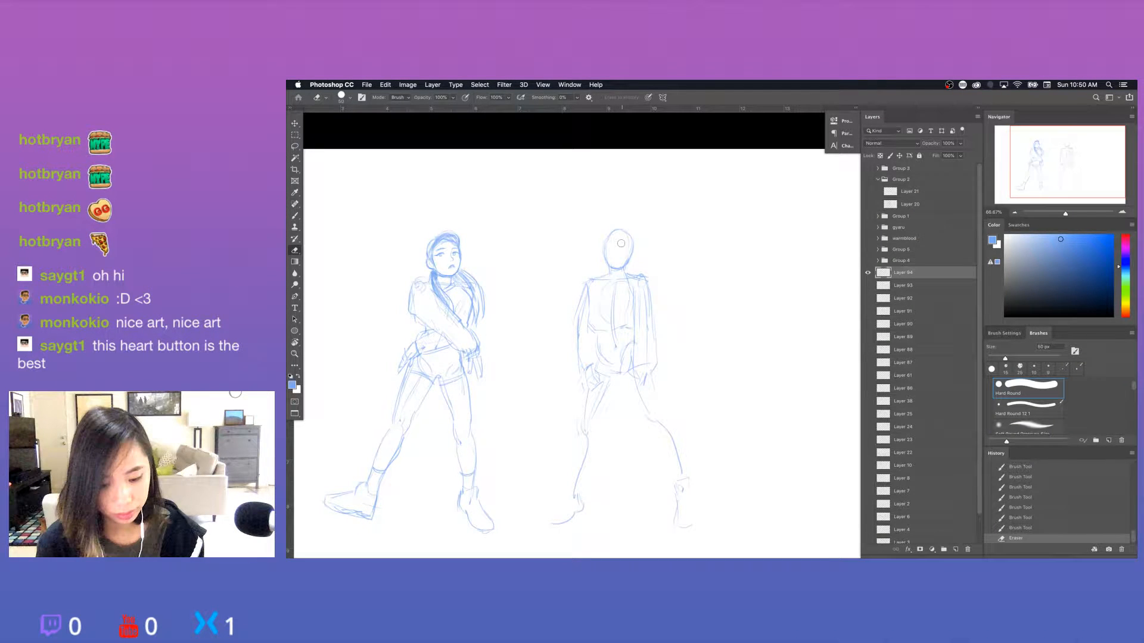
left_click_drag(621, 285, 626, 316)
key("b")
left_click_drag(612, 283, 601, 310)
mouse_move(614, 285)
left_mouse_down()
mouse_move(612, 325)
mouse_move(634, 325)
left_mouse_up()
Sketch the second figure's hairline and the hair falling beside both sides of the face.
mouse_move(629, 275)
left_mouse_down()
mouse_move(646, 278)
mouse_move(609, 244)
mouse_move(630, 246)
left_mouse_up()
key("e")
key("b")
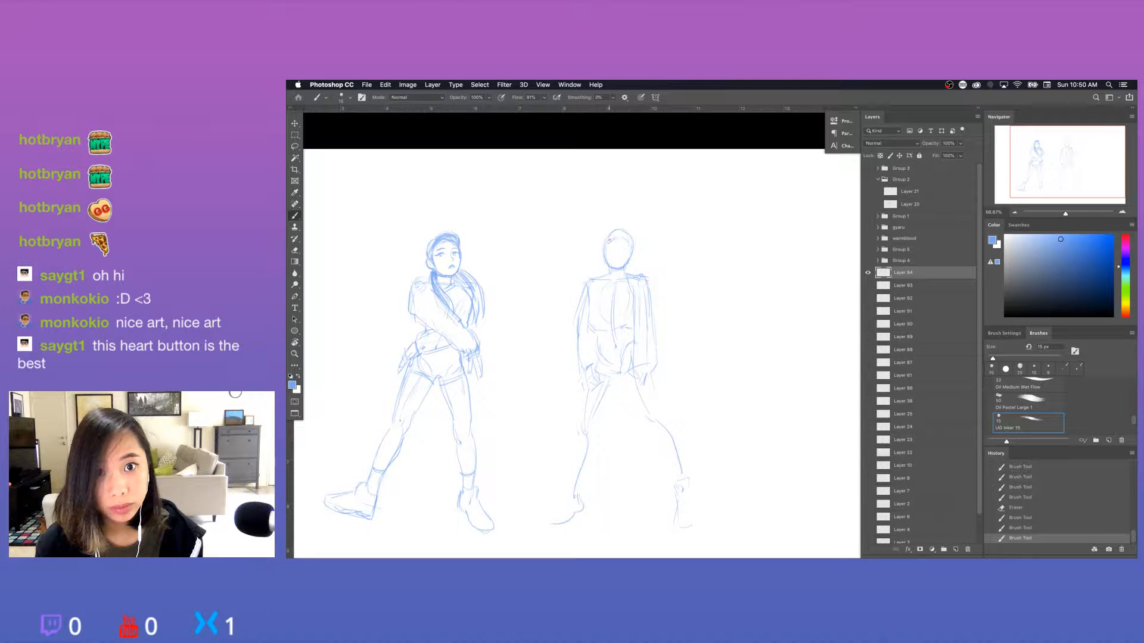
mouse_move(609, 238)
left_mouse_down()
mouse_move(604, 253)
mouse_move(619, 229)
mouse_move(633, 237)
left_mouse_up()
left_click_drag(622, 230, 631, 253)
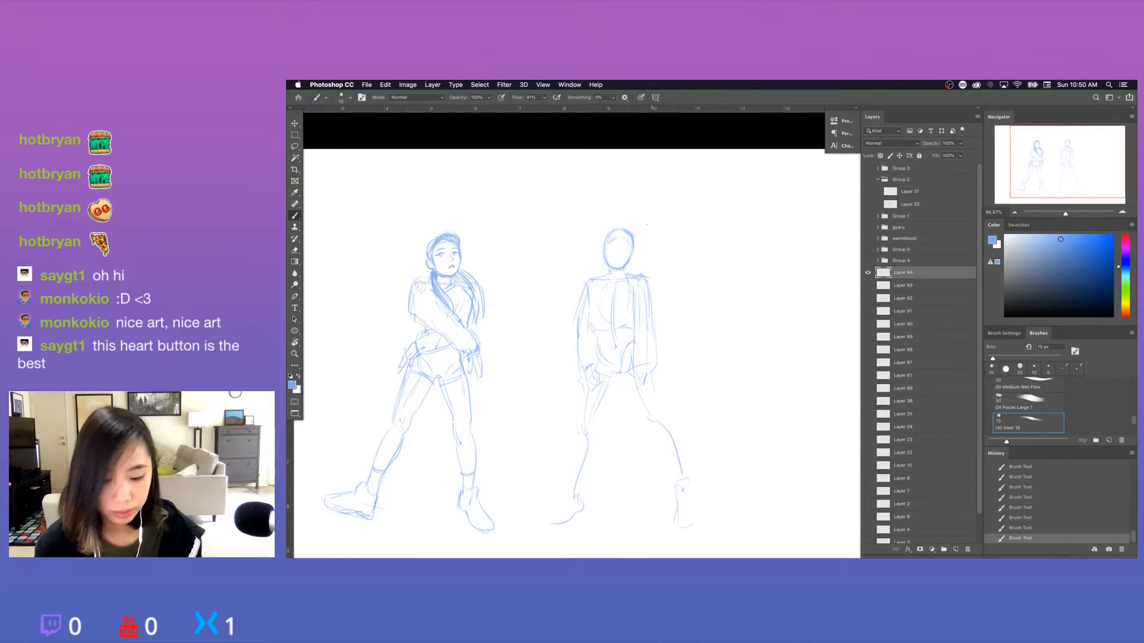
key("super+z")
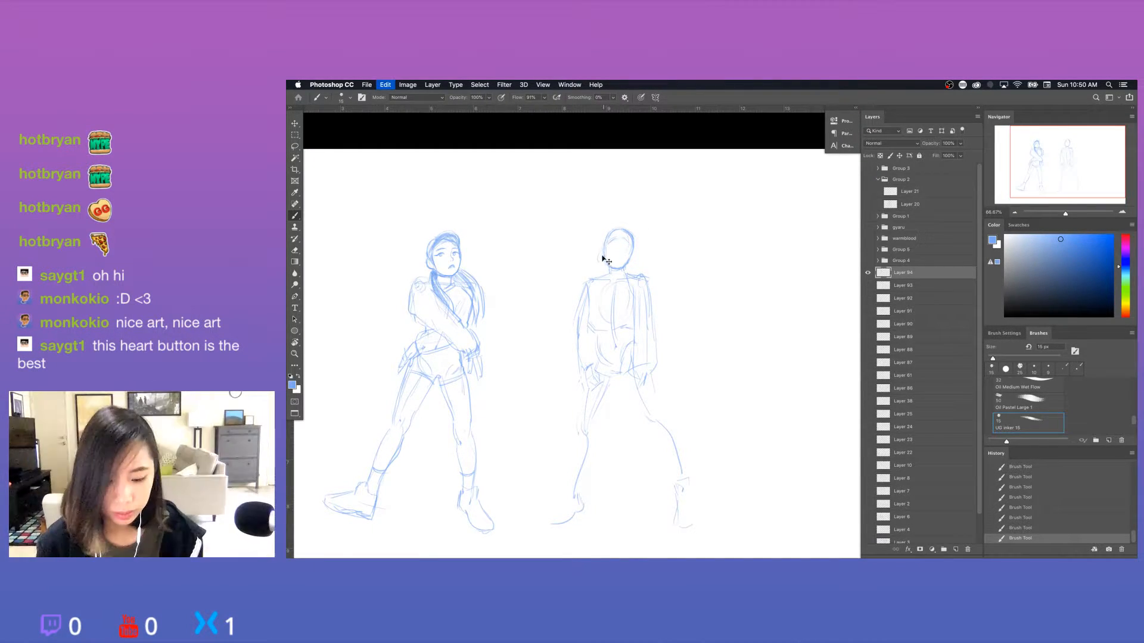
left_click_drag(597, 253, 602, 262)
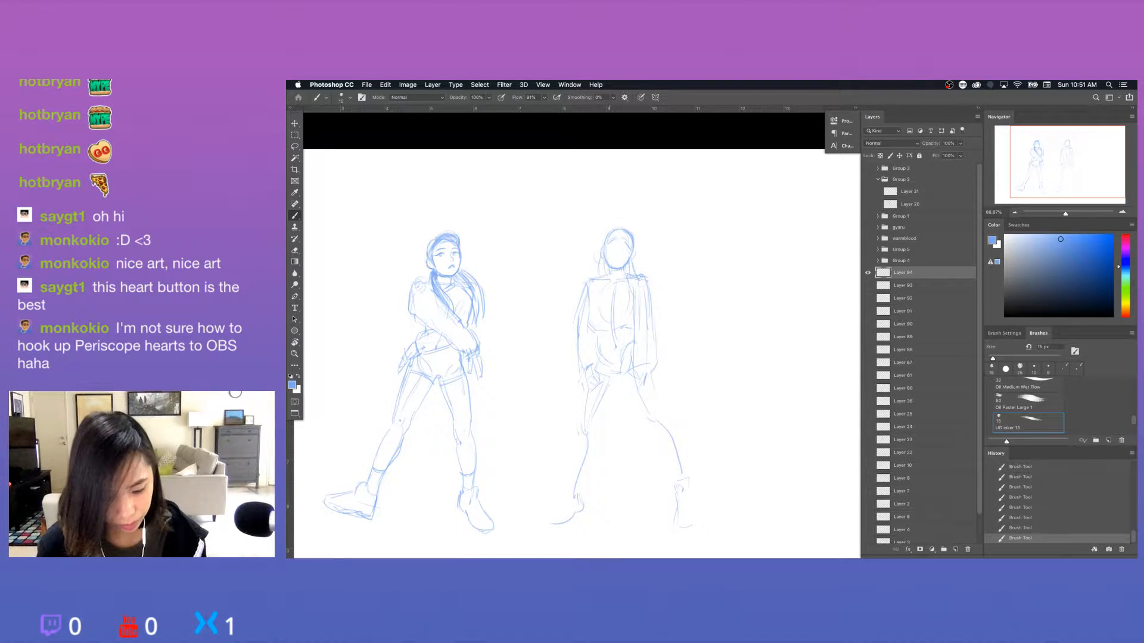
Clean up the second figure's right-hand sleeve, redraw its inner line and close it with a cuff at the wrist.
key("e")
left_click_drag(641, 281, 649, 293)
key("b")
mouse_move(647, 282)
left_mouse_down()
mouse_move(653, 313)
mouse_move(630, 343)
mouse_move(629, 372)
left_mouse_up()
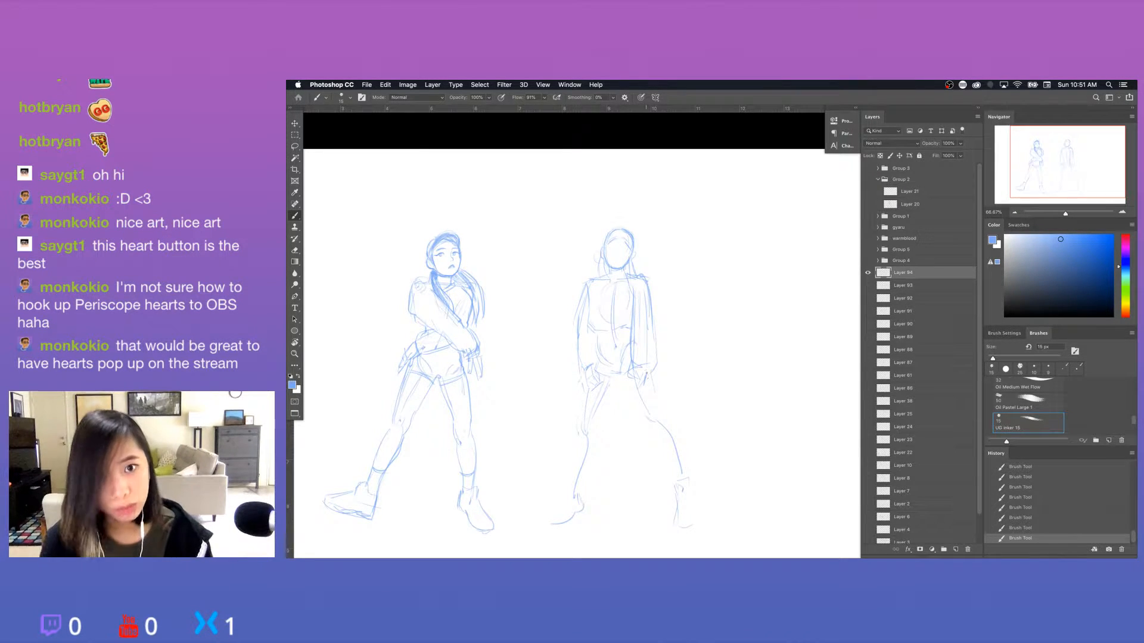
mouse_move(634, 375)
left_mouse_down()
mouse_move(653, 371)
mouse_move(651, 381)
left_mouse_up()
key("e")
key("b")
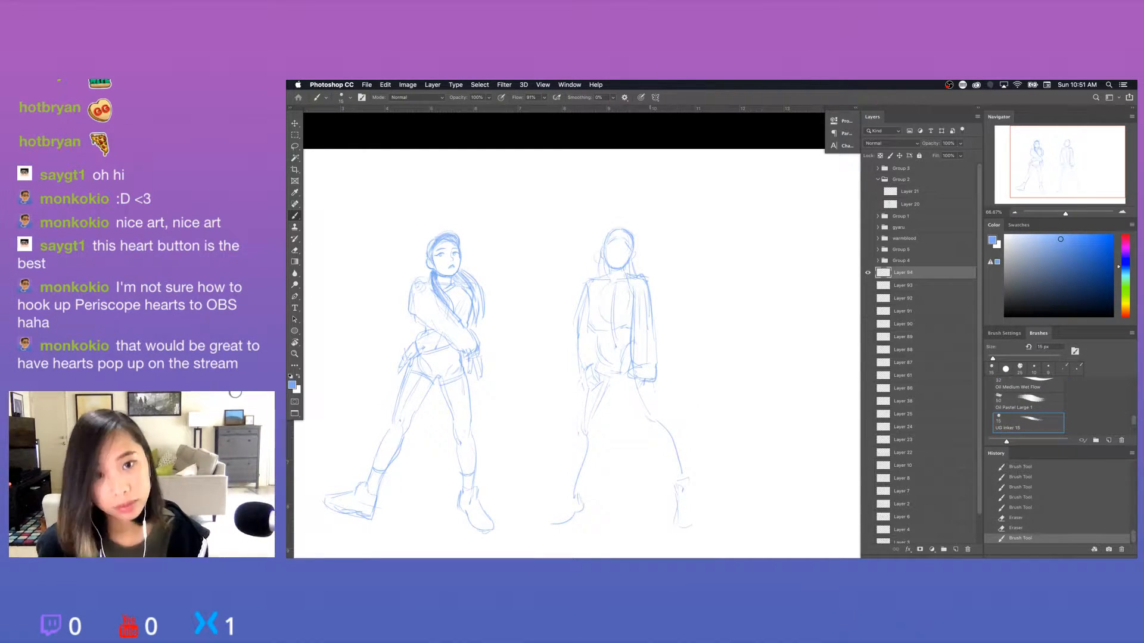
Draw the inner contour of the second figure's left-hand thigh from the crotch down to the knee.
left_click_drag(592, 418, 588, 430)
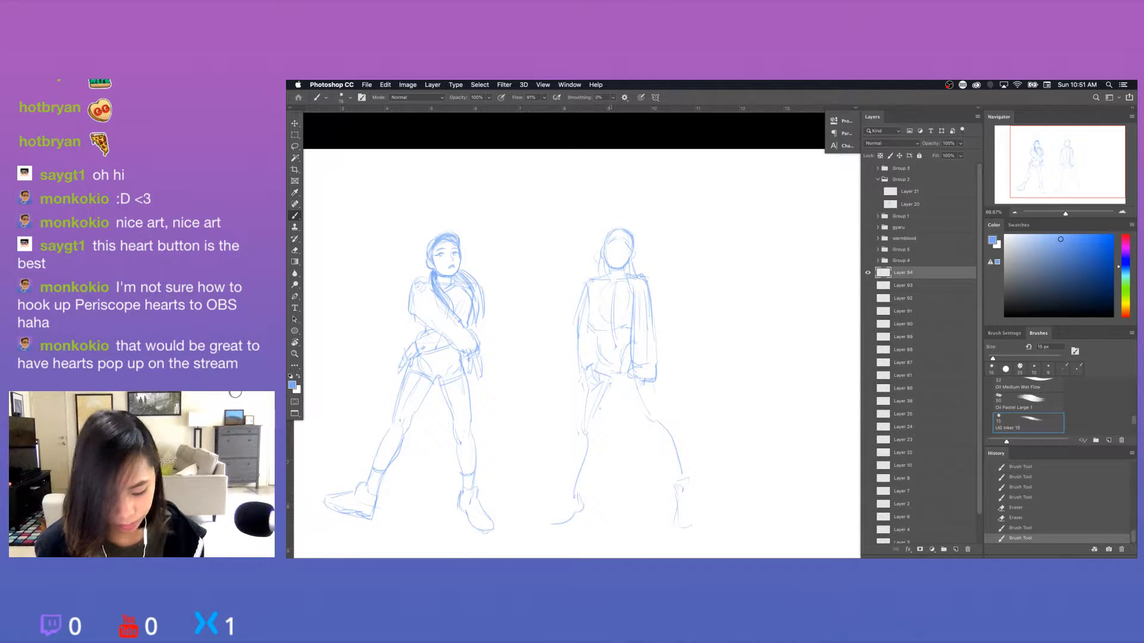
left_click_drag(611, 384, 598, 411)
left_click_drag(609, 389, 590, 442)
key("e")
key("b")
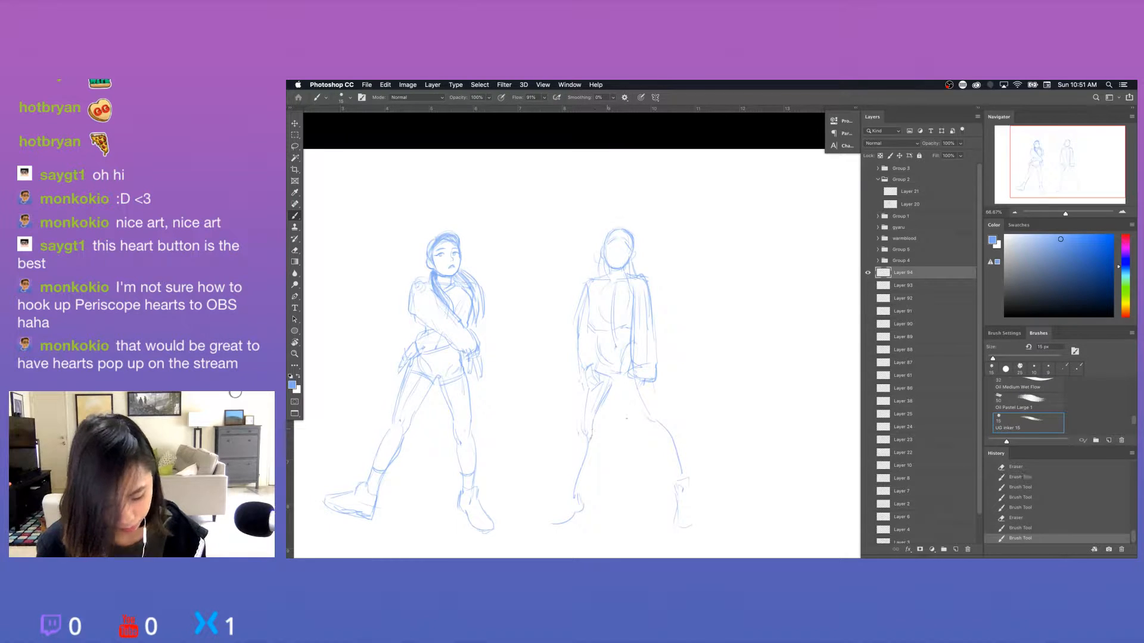
Erase stray lines on the second figure's left-hand thigh and draw the outer leg contour down from the hip.
key("e")
left_click_drag(608, 398, 576, 426)
key("b")
left_click_drag(581, 383, 574, 430)
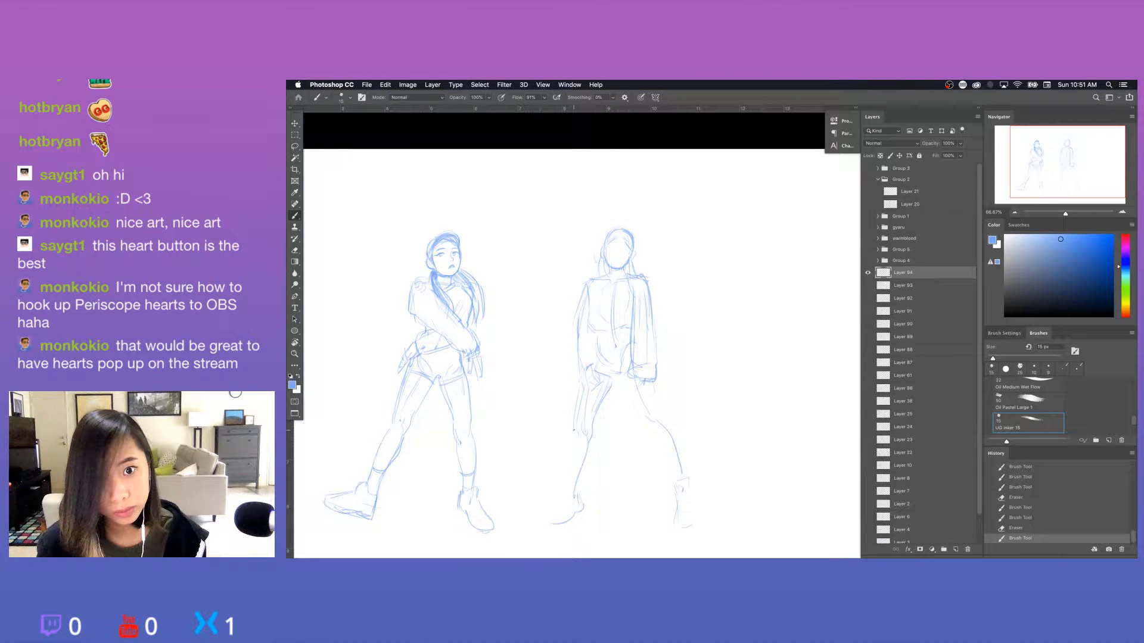
left_click_drag(580, 389, 566, 489)
Refine the second figure's left-hand calf and draw the ankle boot with its toe pointing outward.
scroll(632, 405, "down", 3)
key("e")
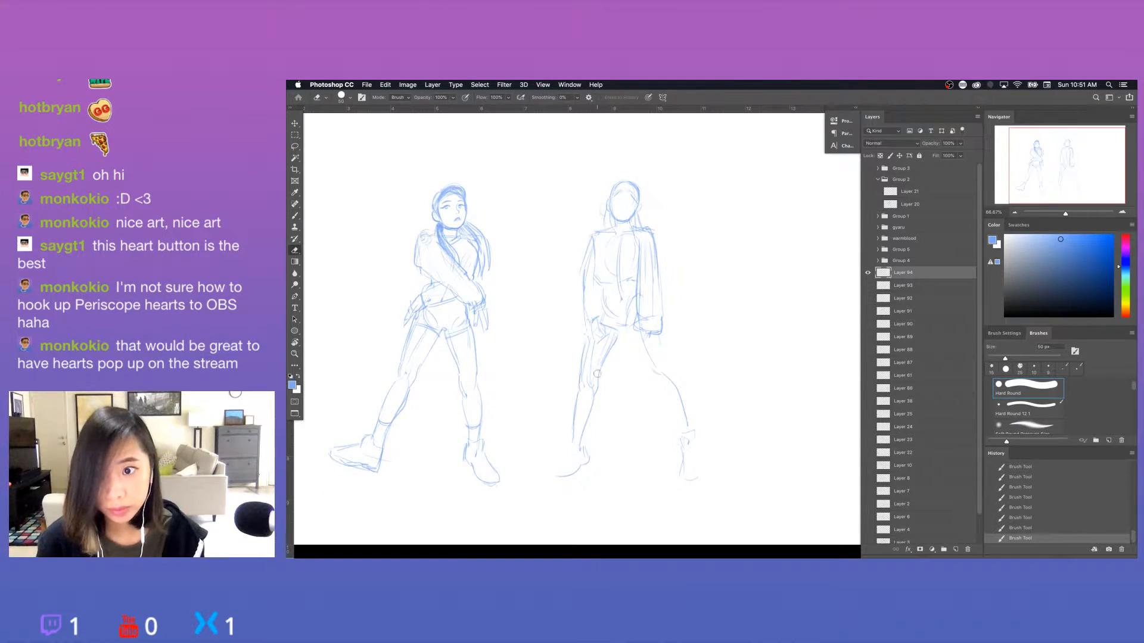
left_click_drag(597, 390, 566, 451)
key("b")
key("super+z")
mouse_move(576, 440)
left_mouse_down()
mouse_move(588, 465)
mouse_move(585, 453)
mouse_move(573, 475)
left_mouse_up()
key("e")
key("b")
left_click_drag(570, 476, 548, 480)
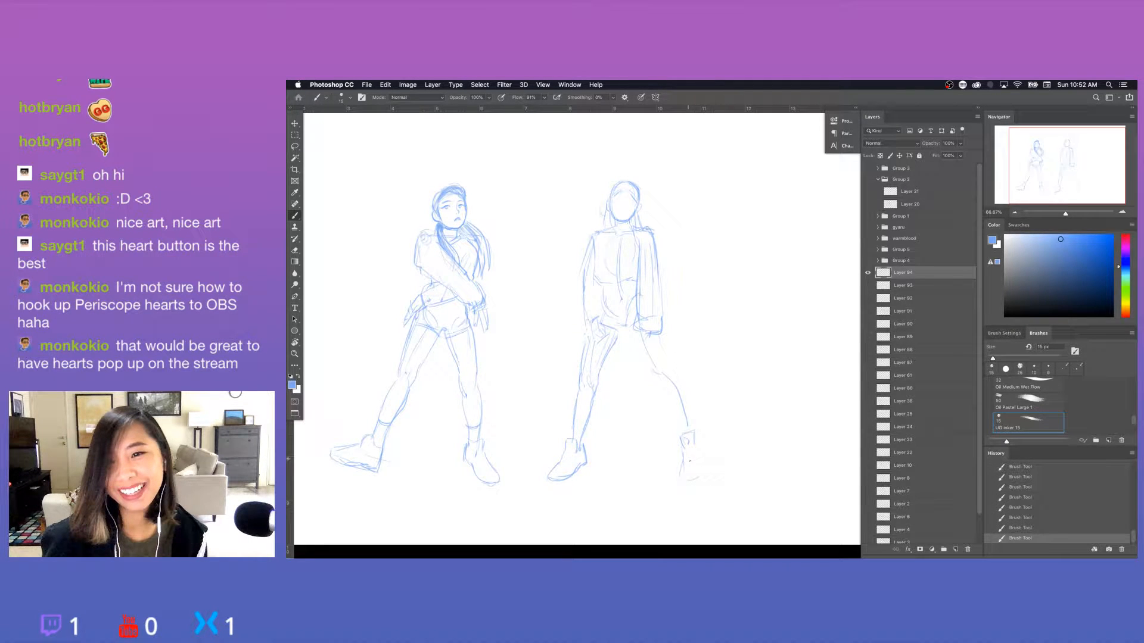
Clean up the second figure's right-hand foot and draw the outline of a front-facing boot.
key("e")
key("b")
left_click_drag(682, 461, 682, 470)
left_click_drag(681, 464, 688, 478)
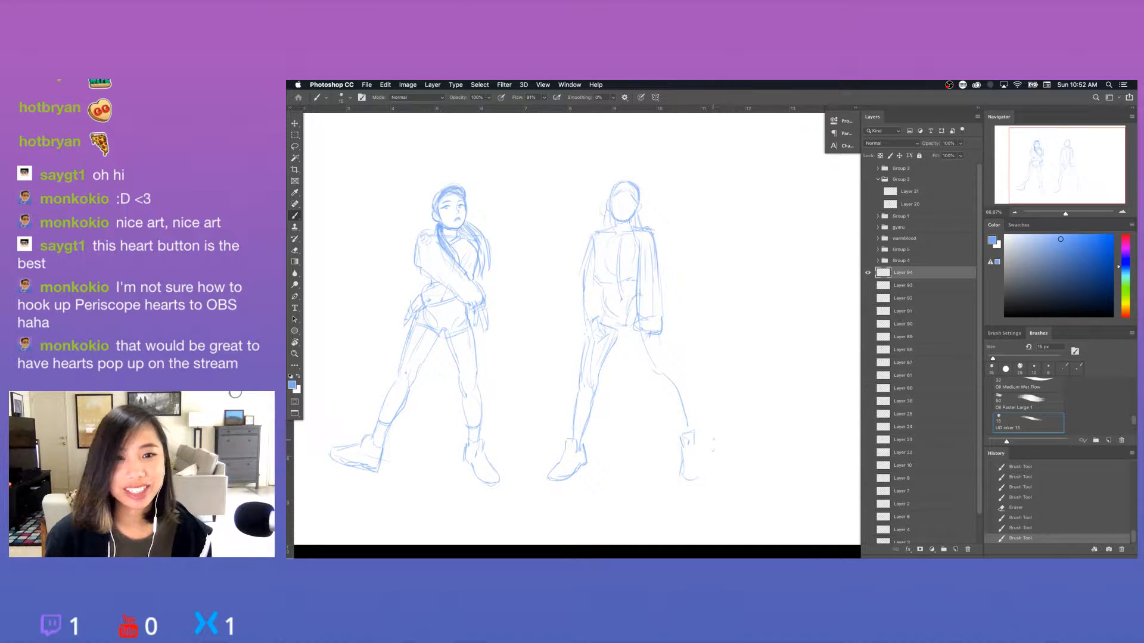
left_click_drag(695, 442, 699, 460)
left_click_drag(698, 454, 699, 471)
left_click_drag(698, 462, 699, 474)
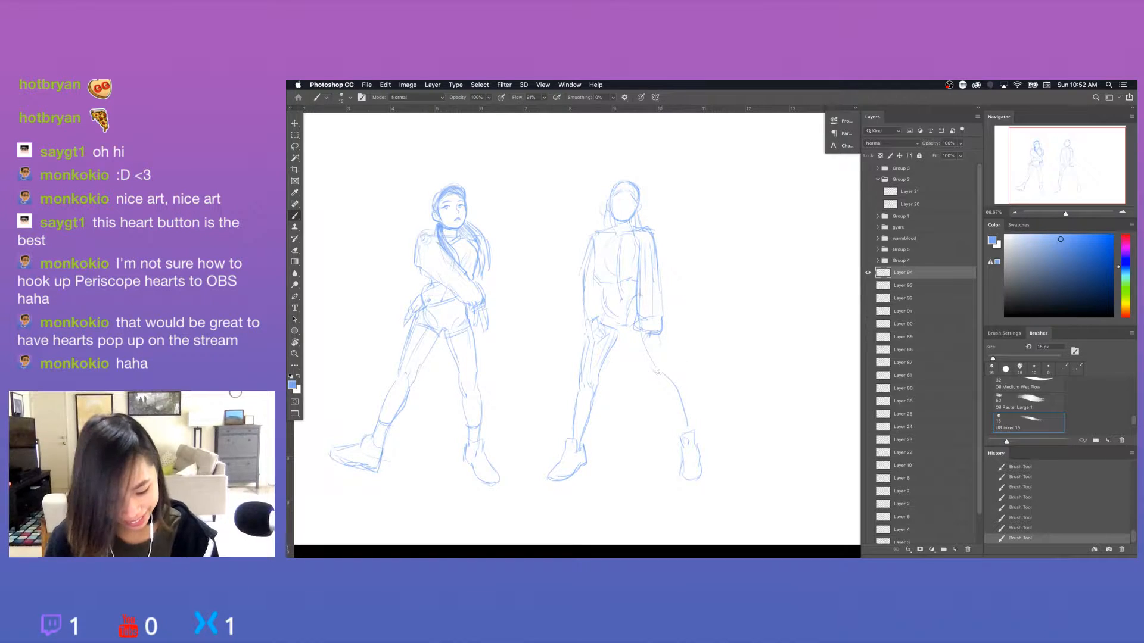
Erase the rough knee line of the second figure's right-hand leg and redraw the thigh, knee and calf contours.
key("e")
left_click_drag(658, 372, 678, 387)
key("b")
left_click_drag(679, 386, 689, 430)
left_click_drag(636, 338, 646, 361)
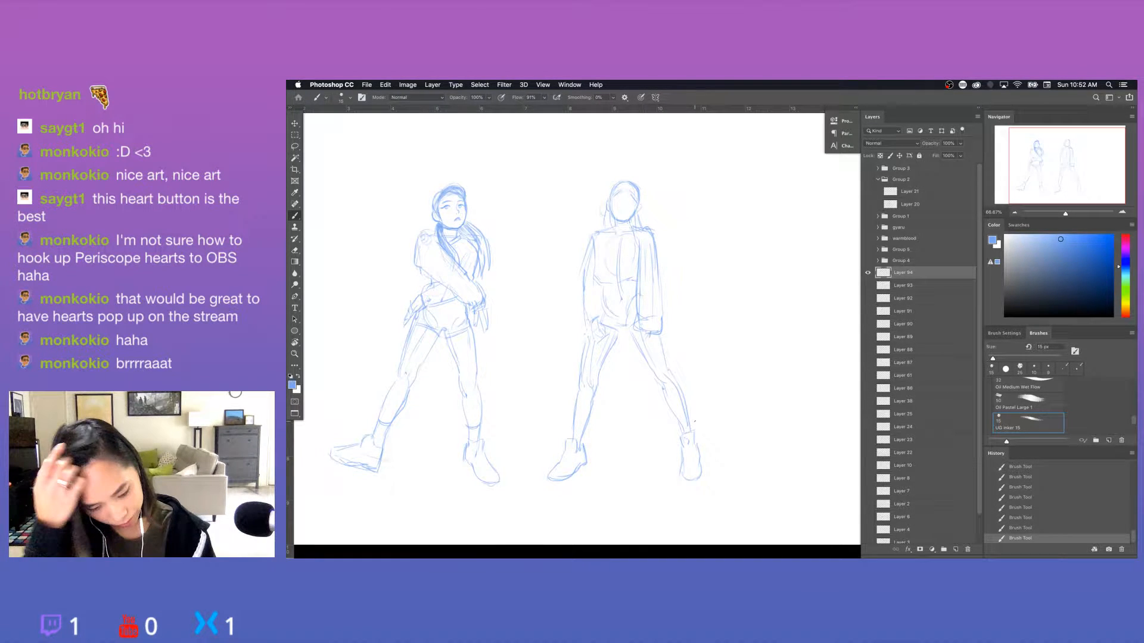
key("e")
key("b")
left_click_drag(657, 372, 683, 398)
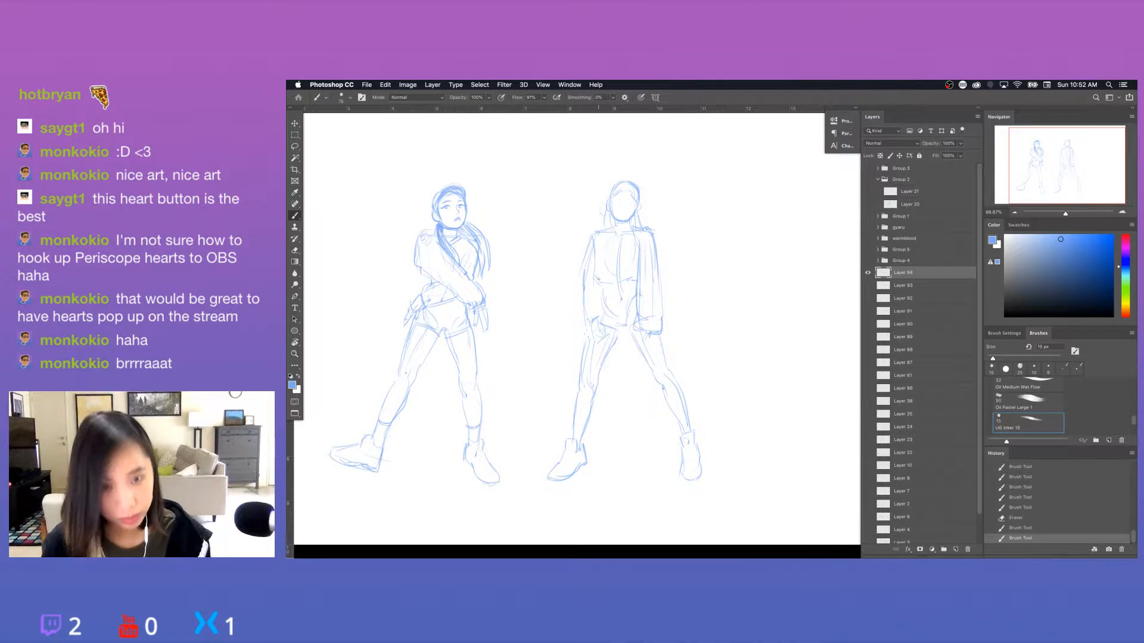
Draw the second figure's left-hand waist and hip contour, then erase and redraw the lower part of the adjacent sleeve.
left_click_drag(596, 265, 605, 288)
mouse_move(606, 286)
left_mouse_down()
mouse_move(621, 287)
mouse_move(599, 303)
left_mouse_up()
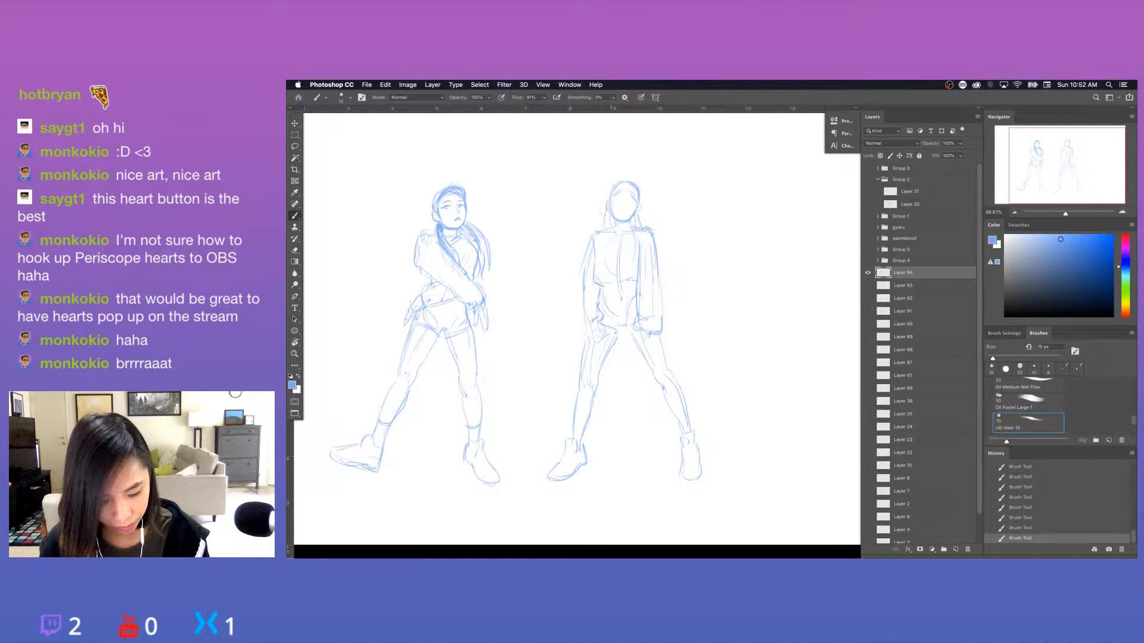
key("e")
mouse_move(585, 304)
left_mouse_down()
mouse_move(586, 323)
mouse_move(578, 318)
mouse_move(597, 321)
left_mouse_up()
key("b")
left_click_drag(583, 270, 581, 293)
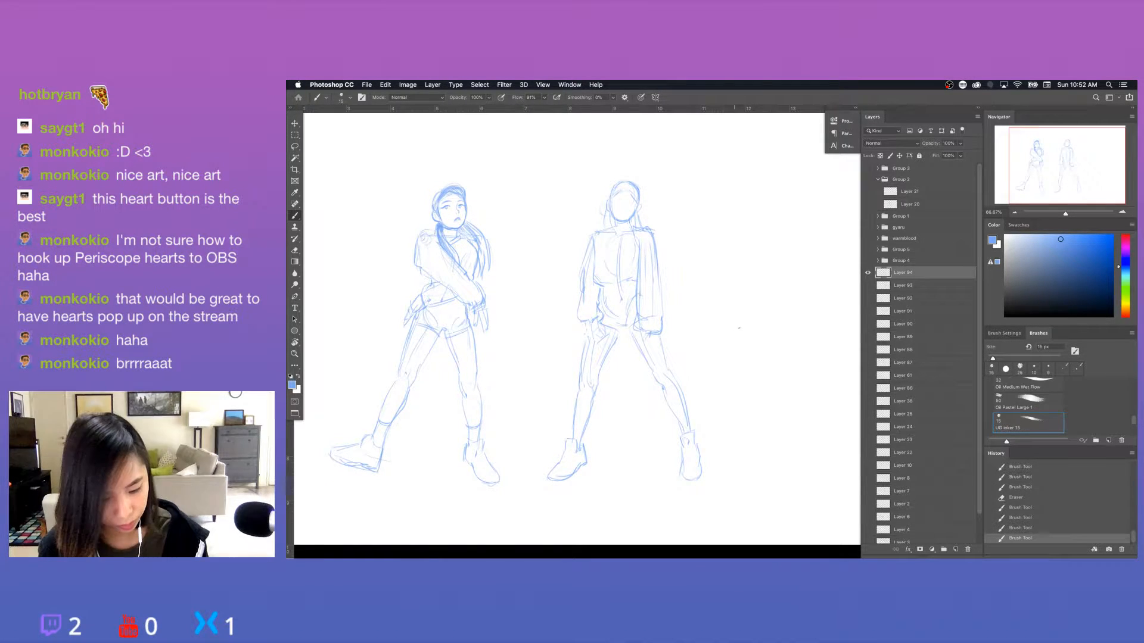
Erase excess lines around the second figure's left-hand knee and thigh and redraw the leg contour, undoing the stray calf stroke.
key("e")
mouse_move(590, 398)
left_mouse_down()
mouse_move(586, 411)
mouse_move(594, 395)
left_mouse_up()
key("b")
left_click_drag(593, 394, 587, 419)
key("super+z")
mouse_move(597, 346)
left_mouse_down()
mouse_move(584, 427)
mouse_move(603, 389)
mouse_move(587, 374)
left_mouse_up()
key("e")
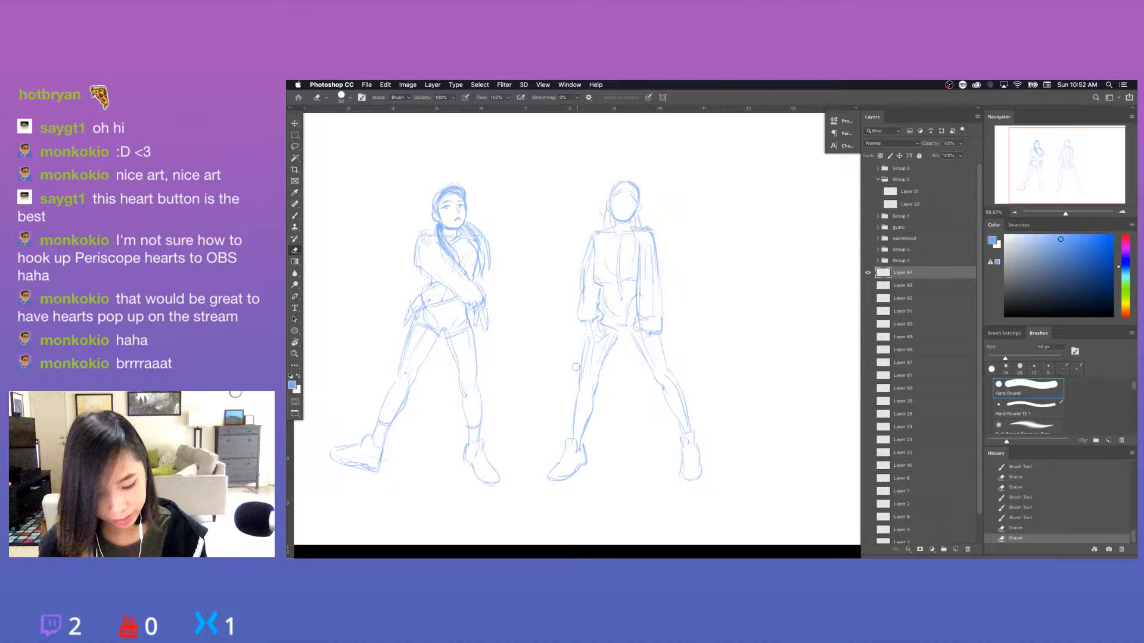
Draw the second figure's lower hem at the crotch and reinforce the inner line of the right-hand leg.
key("b")
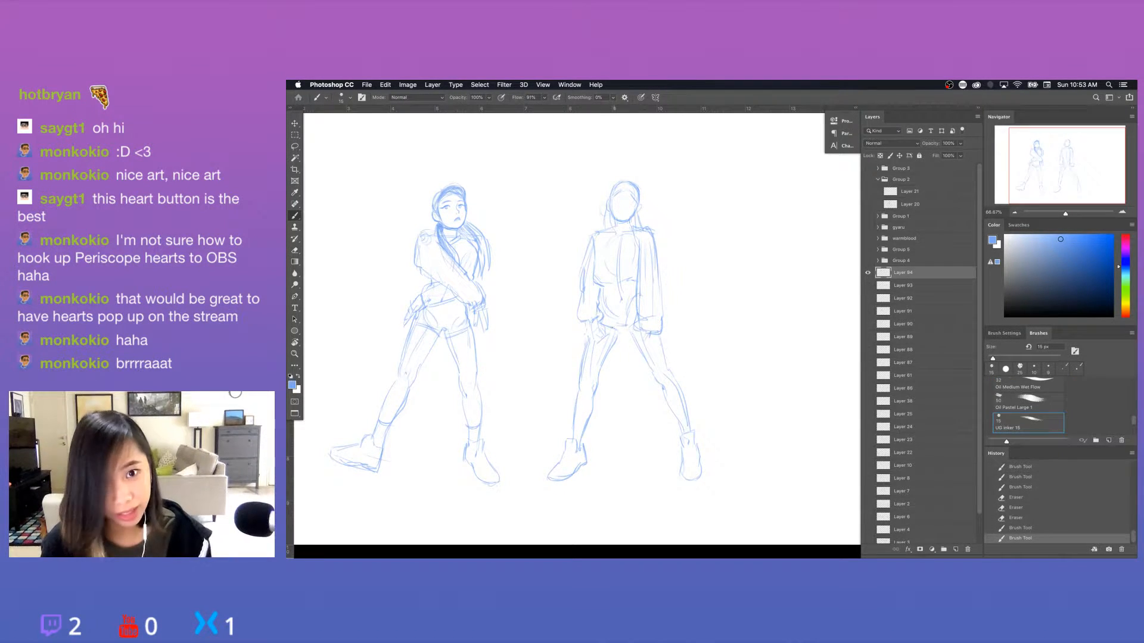
left_click_drag(616, 326, 629, 331)
mouse_move(624, 330)
left_mouse_down()
mouse_move(639, 330)
mouse_move(608, 357)
mouse_move(644, 357)
mouse_move(663, 389)
left_mouse_up()
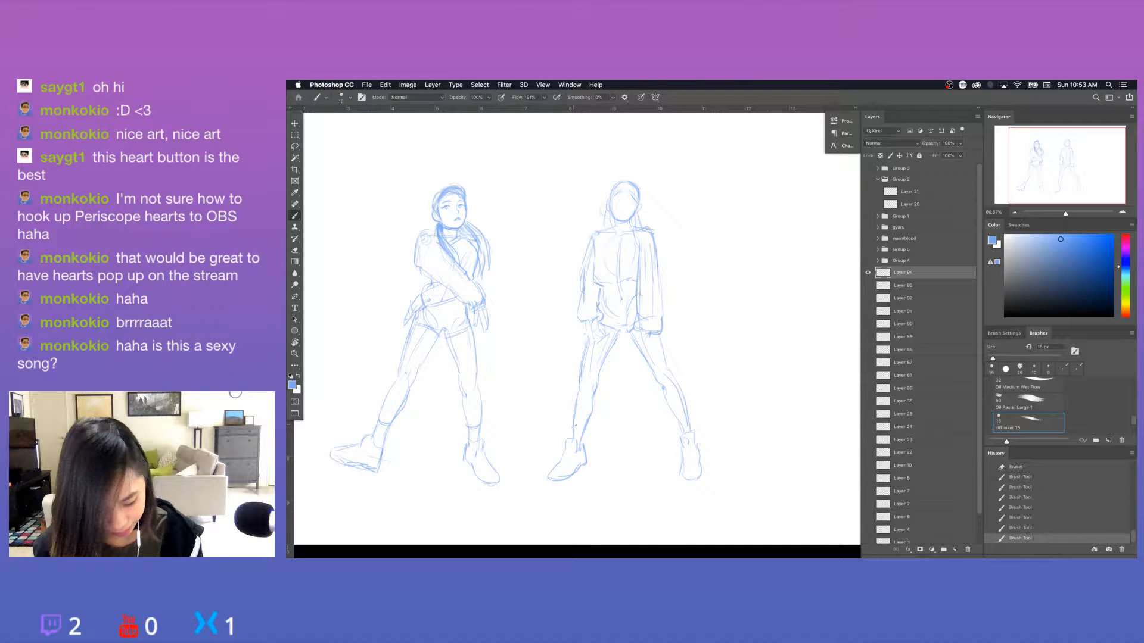
Add ankle lines above the second figure's boots, clean up the right-hand ankle and sketch inner detail on that boot.
left_click_drag(574, 425, 587, 426)
key("e")
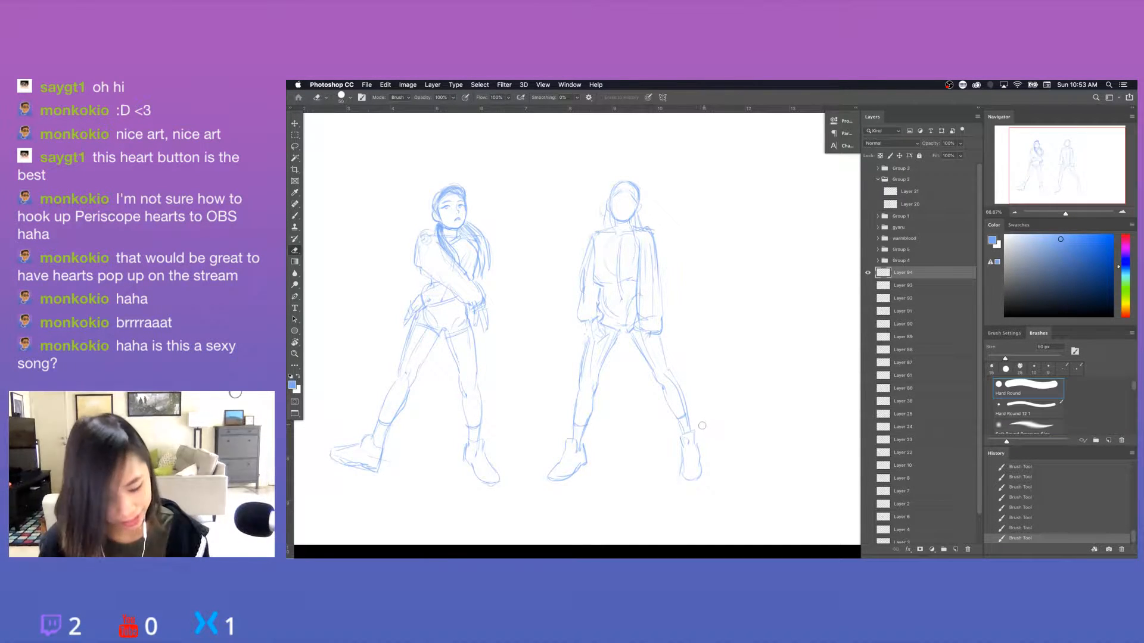
mouse_move(699, 424)
left_mouse_down()
mouse_move(689, 419)
mouse_move(689, 442)
left_mouse_up()
key("b")
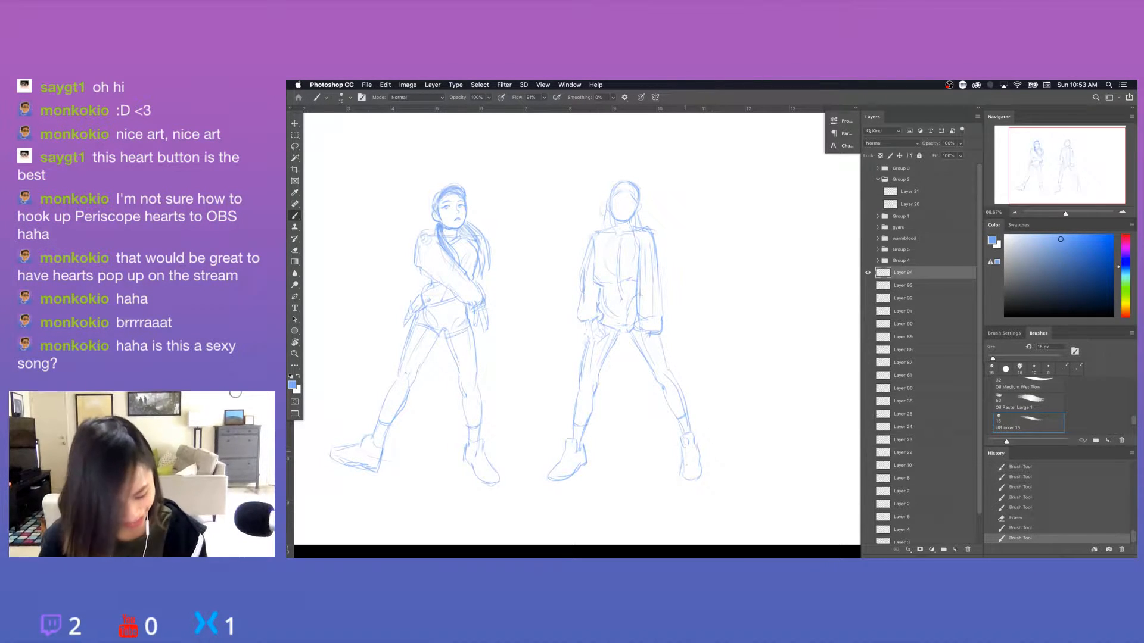
left_click_drag(685, 450, 692, 466)
left_click_drag(686, 467, 691, 455)
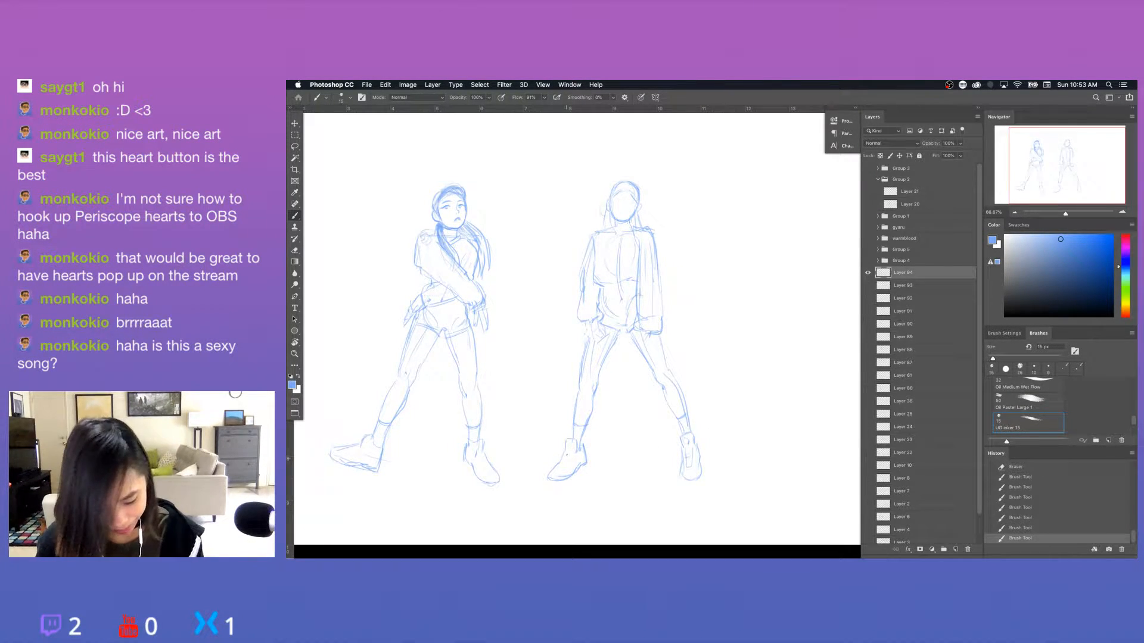
Add a short detail stroke to the second figure's left-hand boot and clean up the right-hand knee.
left_click_drag(567, 456, 570, 454)
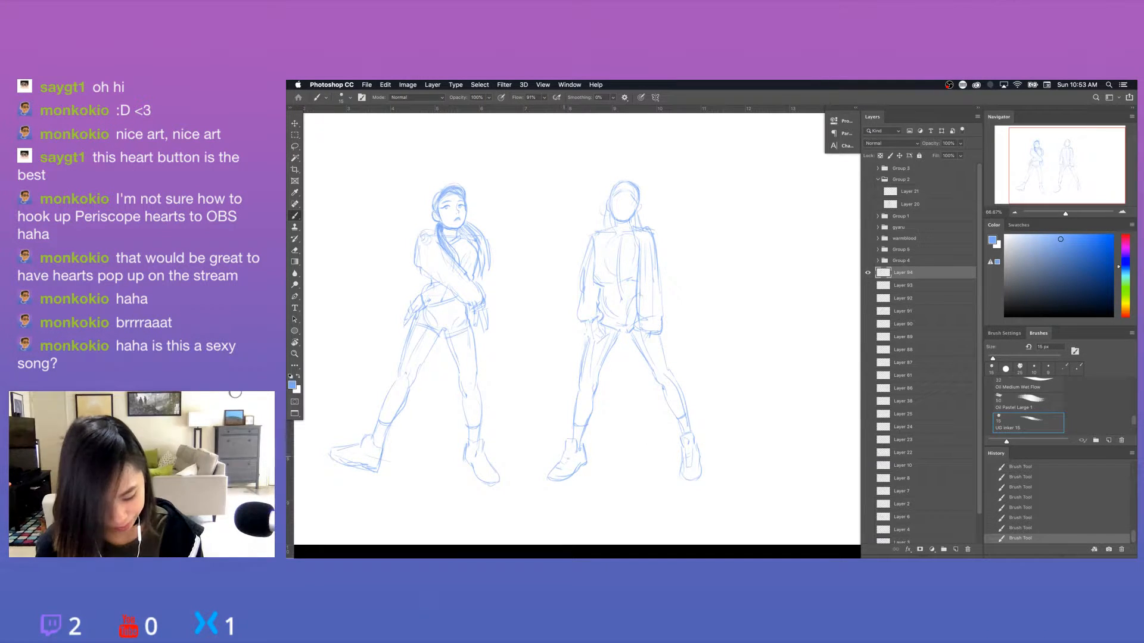
key("e")
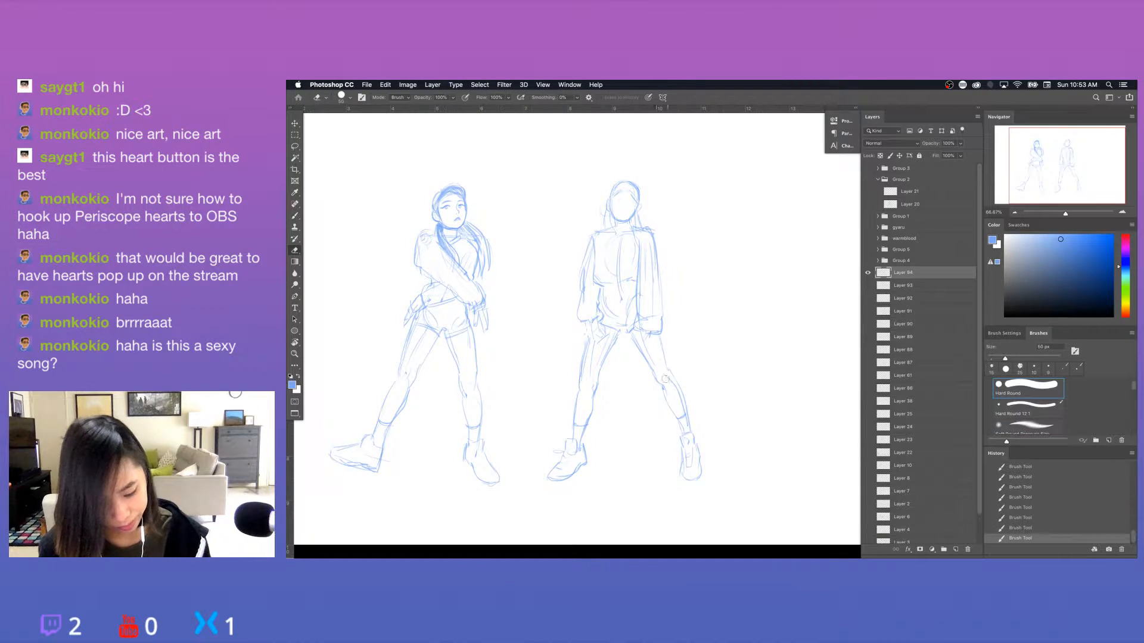
left_click_drag(658, 375, 663, 388)
key("b")
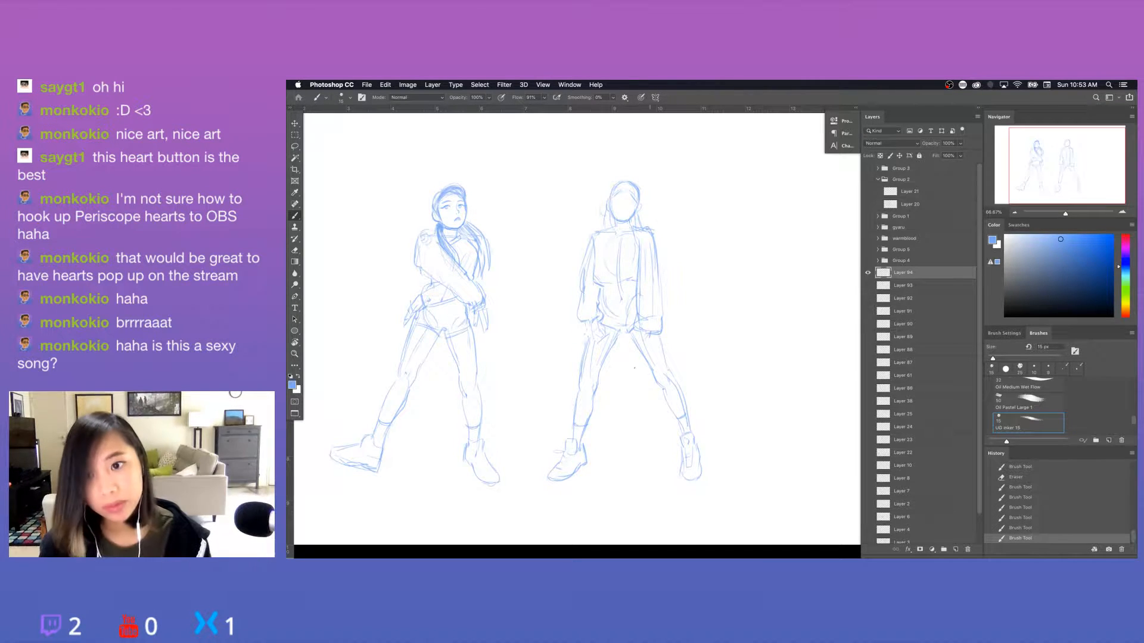
Erase excess lines around the second figure's left-hand knee and redraw the inner leg contour there.
key("e")
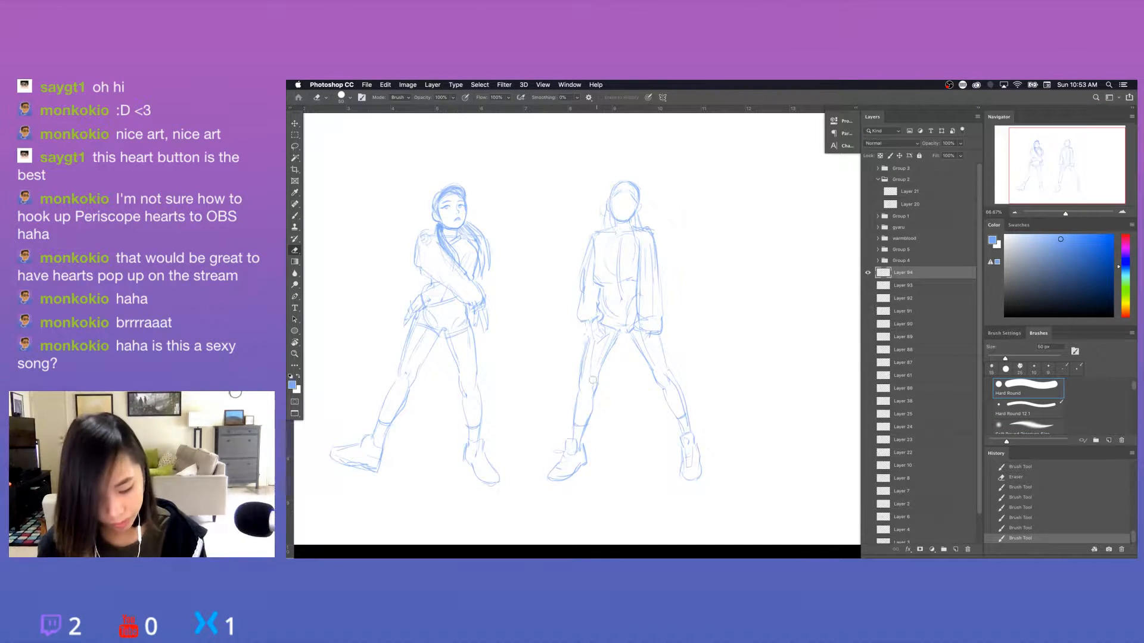
mouse_move(590, 383)
left_mouse_down()
mouse_move(585, 352)
mouse_move(577, 395)
mouse_move(581, 370)
mouse_move(581, 381)
mouse_move(606, 370)
mouse_move(598, 380)
left_mouse_up()
key("b")
key("e")
key("b")
key("e")
key("b")
key("e")
key("b")
key("e")
key("b")
left_click_drag(600, 370, 587, 401)
Clean up beneath the second figure's right-hand cuff and sketch the fingers emerging over the upper thigh.
left_click_drag(722, 321, 707, 357)
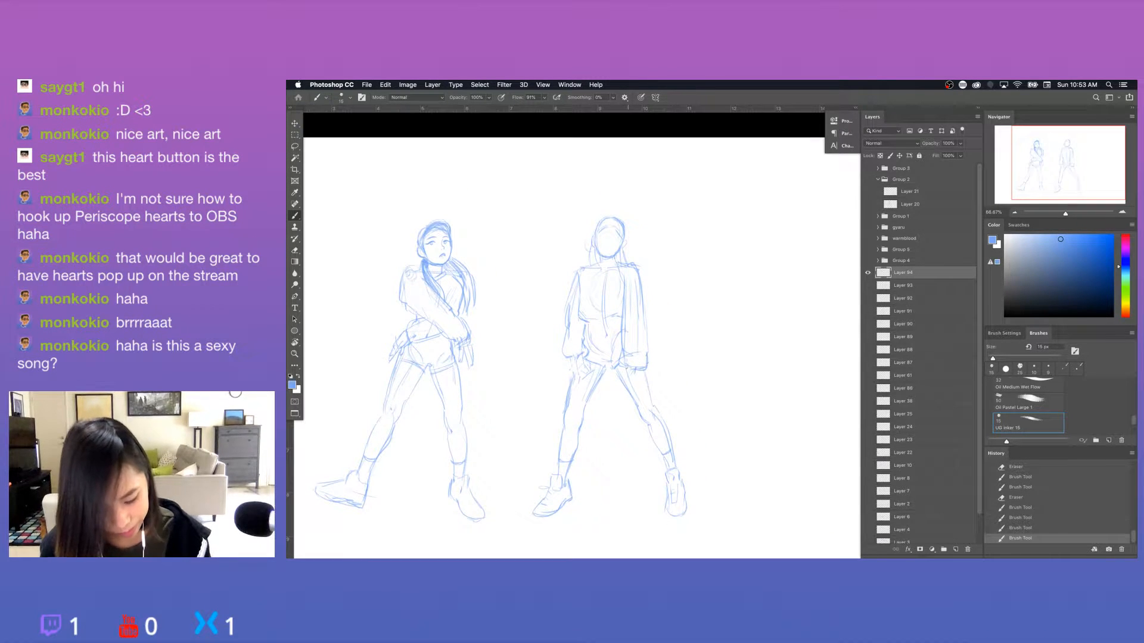
left_click_drag(624, 381, 627, 391)
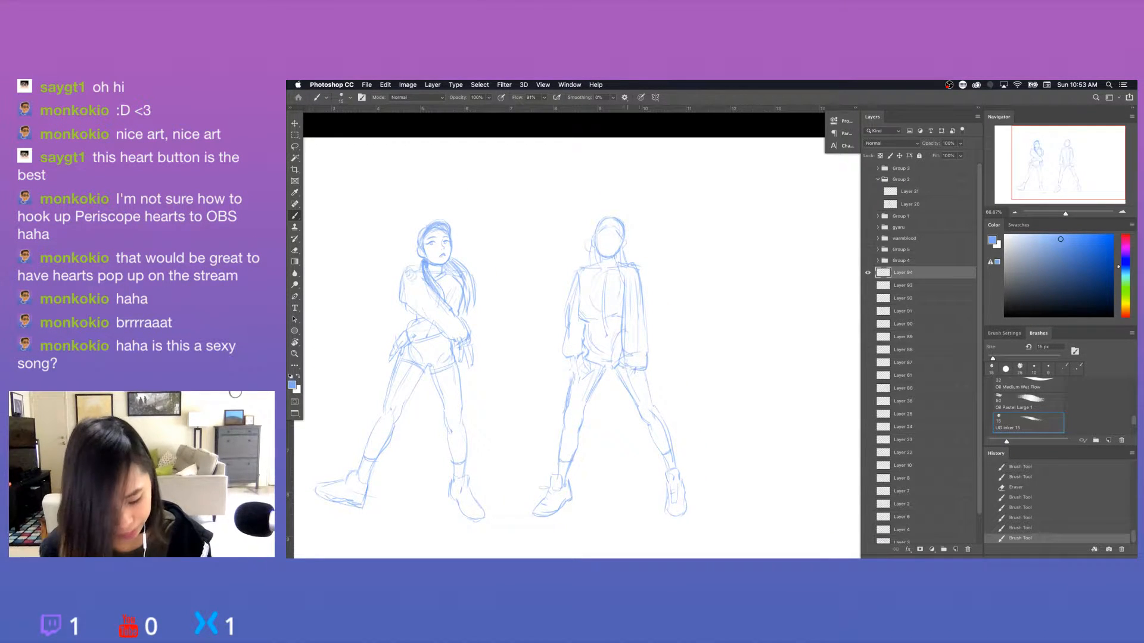
key("e")
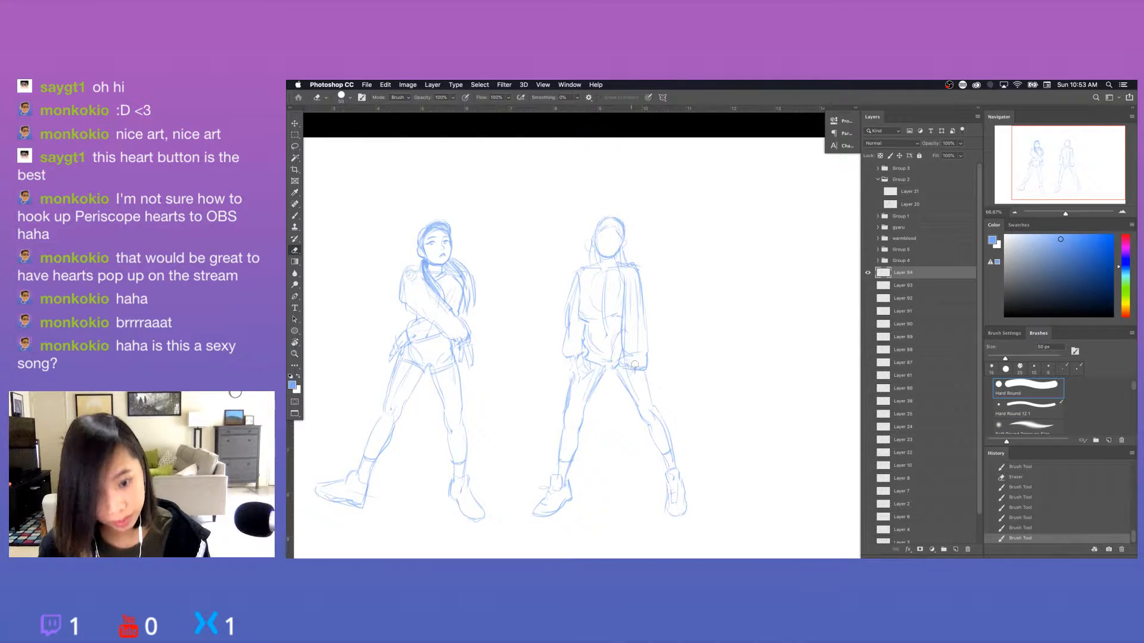
key("b")
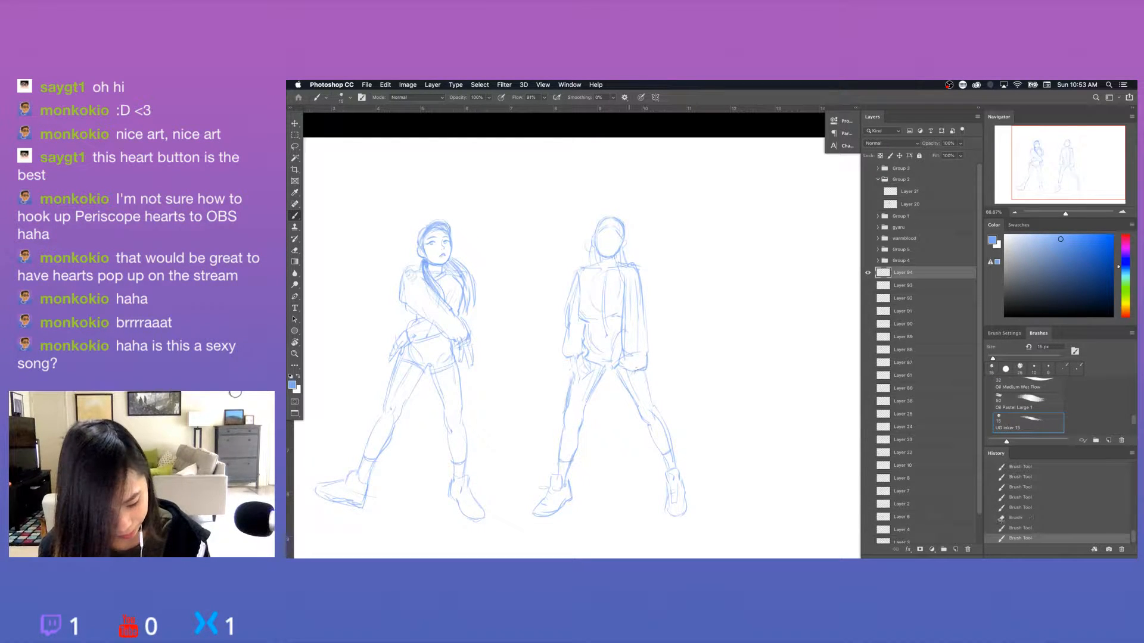
key("super+plus")
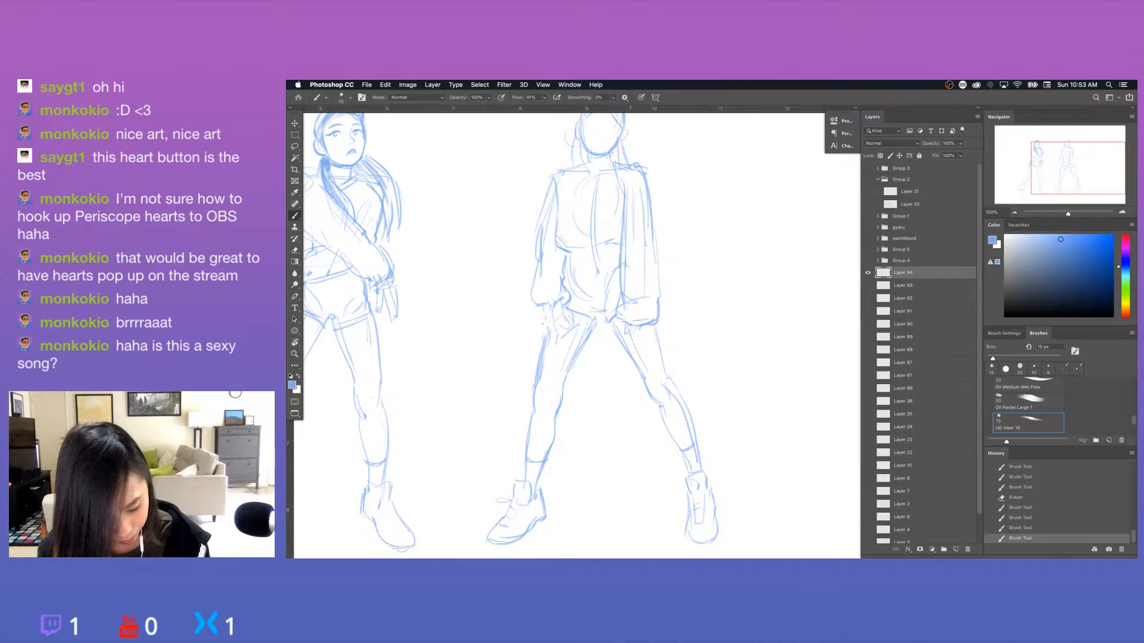
key("e")
left_click_drag(633, 336, 632, 339)
key("b")
left_click_drag(637, 328, 640, 337)
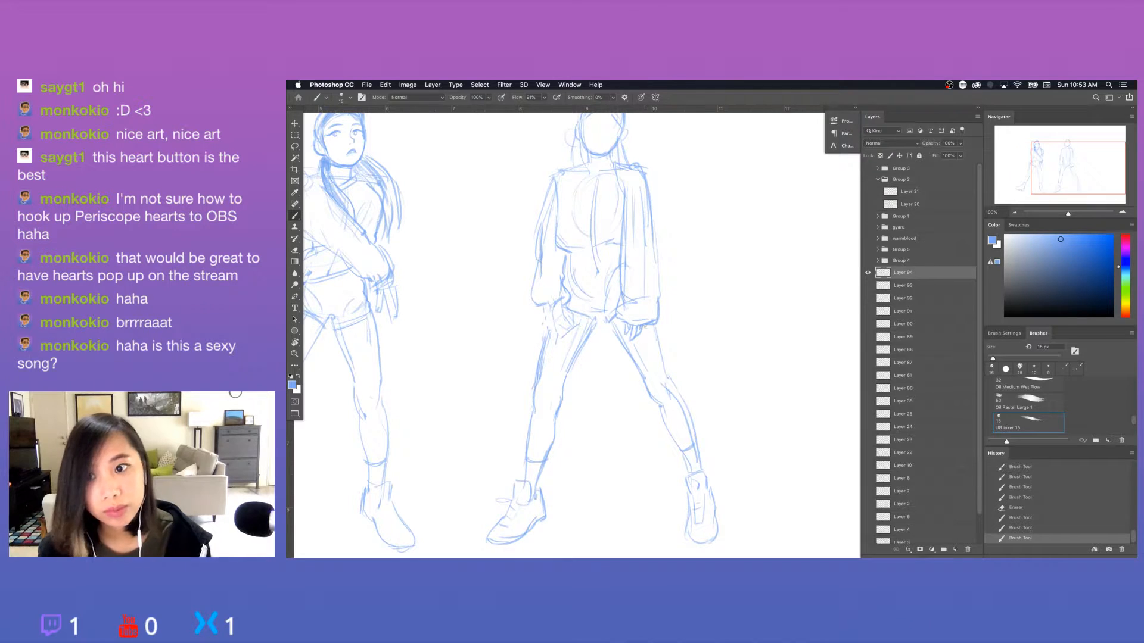
Sketch the second figure's other hand below the left-hand cuff, with its thumb and first fingers.
key("e")
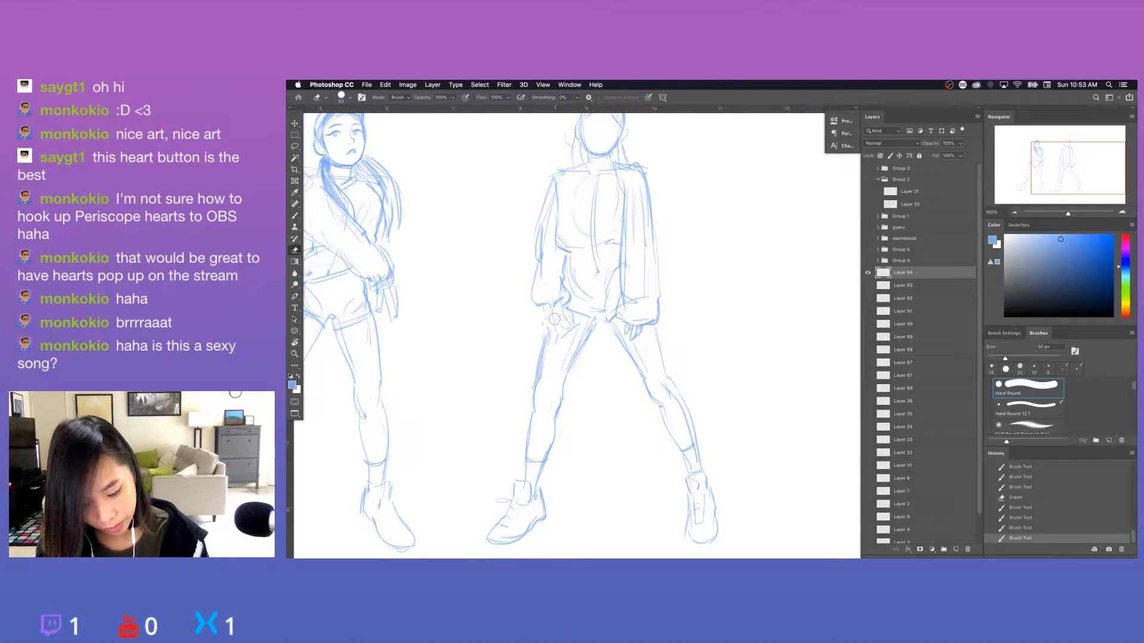
key("b")
mouse_move(554, 320)
left_mouse_down()
mouse_move(571, 330)
mouse_move(553, 316)
left_mouse_up()
mouse_move(564, 307)
left_mouse_down()
mouse_move(553, 316)
mouse_move(570, 311)
left_mouse_up()
key("e")
key("b")
mouse_move(563, 298)
left_mouse_down()
mouse_move(576, 324)
mouse_move(552, 321)
left_mouse_up()
key("e")
key("b")
mouse_move(550, 315)
left_mouse_down()
mouse_move(560, 335)
mouse_move(570, 330)
left_mouse_up()
Refine the fingers of the hand below the left-hand cuff, erasing stray lines and undoing one stroke.
key("e")
key("b")
mouse_move(565, 311)
left_mouse_down()
mouse_move(573, 338)
mouse_move(571, 307)
mouse_move(582, 331)
mouse_move(564, 358)
left_mouse_up()
key("e")
key("b")
key("e")
key("b")
key("super+z")
key("e")
key("b")
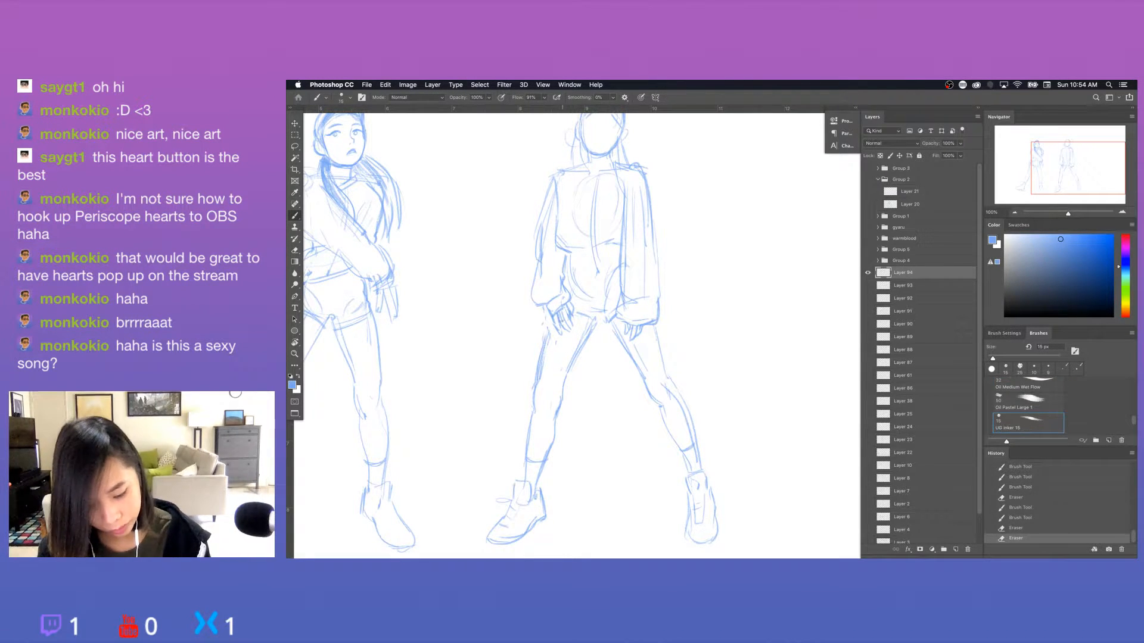
left_click_drag(563, 317, 571, 335)
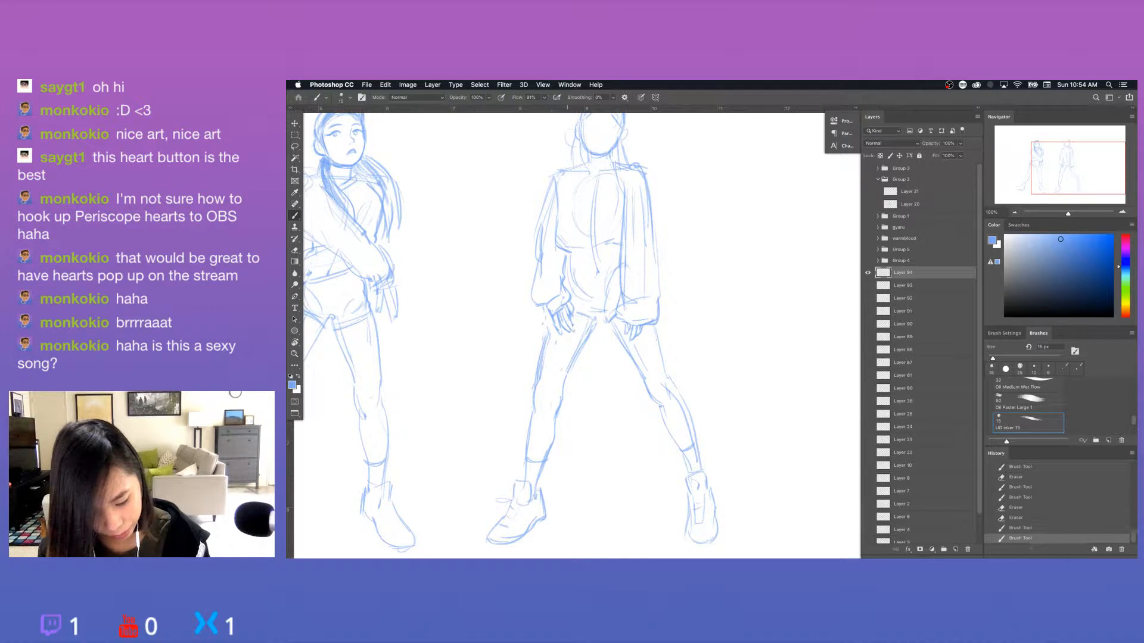
Erase the overlapping lines on the second figure's left-hand thigh and redraw the contour up to the hand.
key("e")
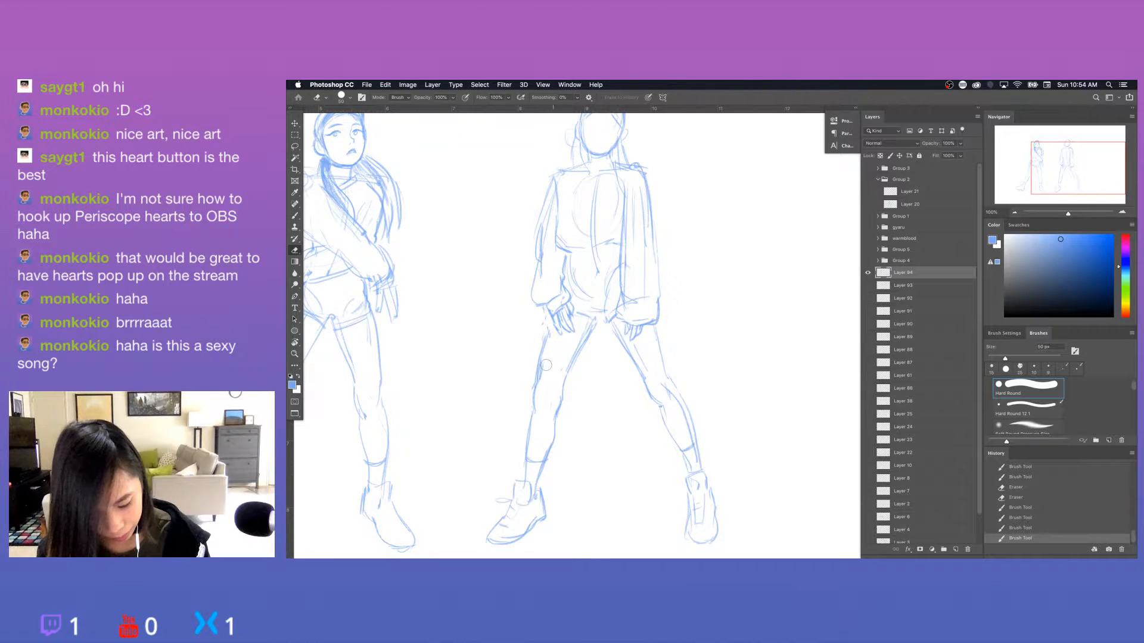
mouse_move(557, 335)
left_mouse_down()
mouse_move(539, 373)
mouse_move(565, 380)
left_mouse_up()
key("b")
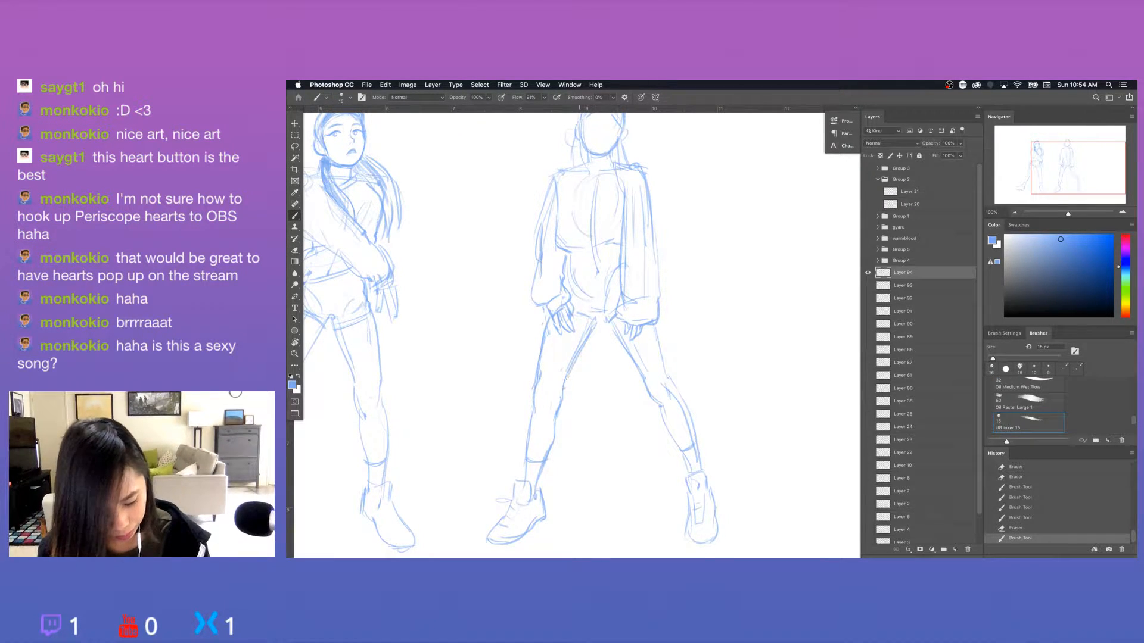
left_click_drag(573, 317, 634, 383)
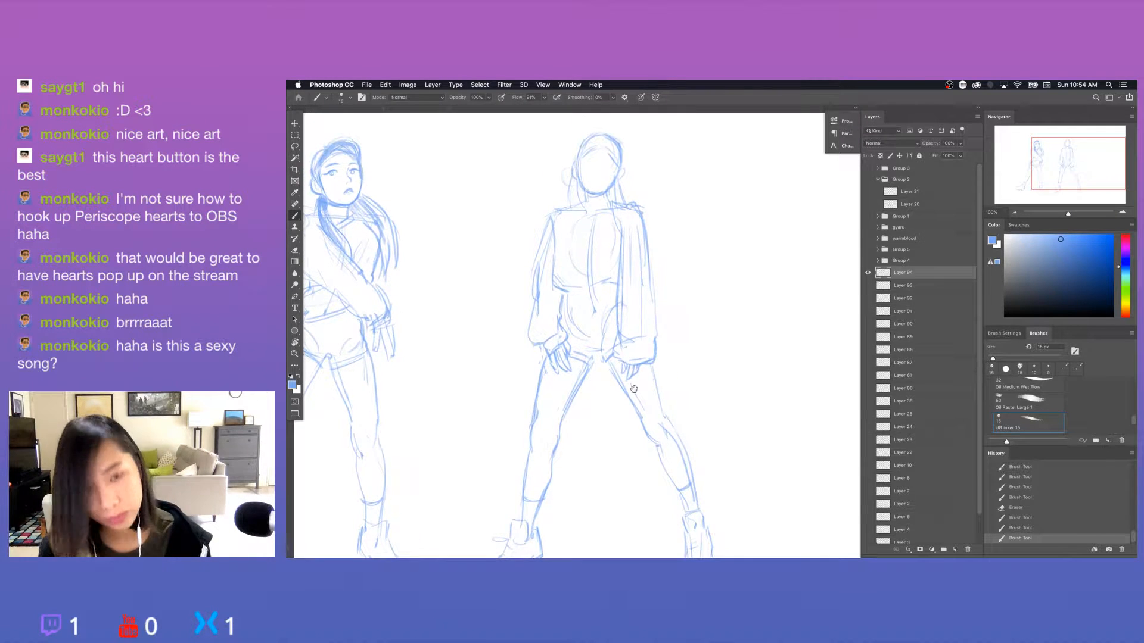
Reinforce the second figure's left-hand waist contour and add lines to the midriff and the front of the top.
left_click_drag(569, 290, 560, 322)
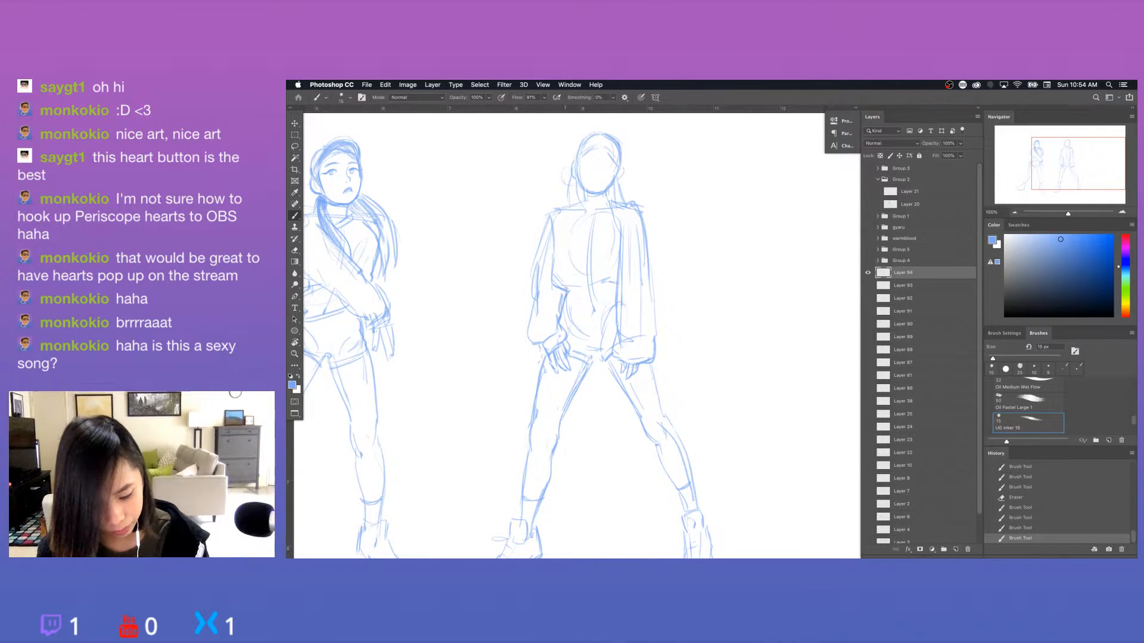
mouse_move(587, 285)
left_mouse_down()
mouse_move(572, 294)
mouse_move(602, 310)
left_mouse_up()
left_click_drag(579, 234, 568, 292)
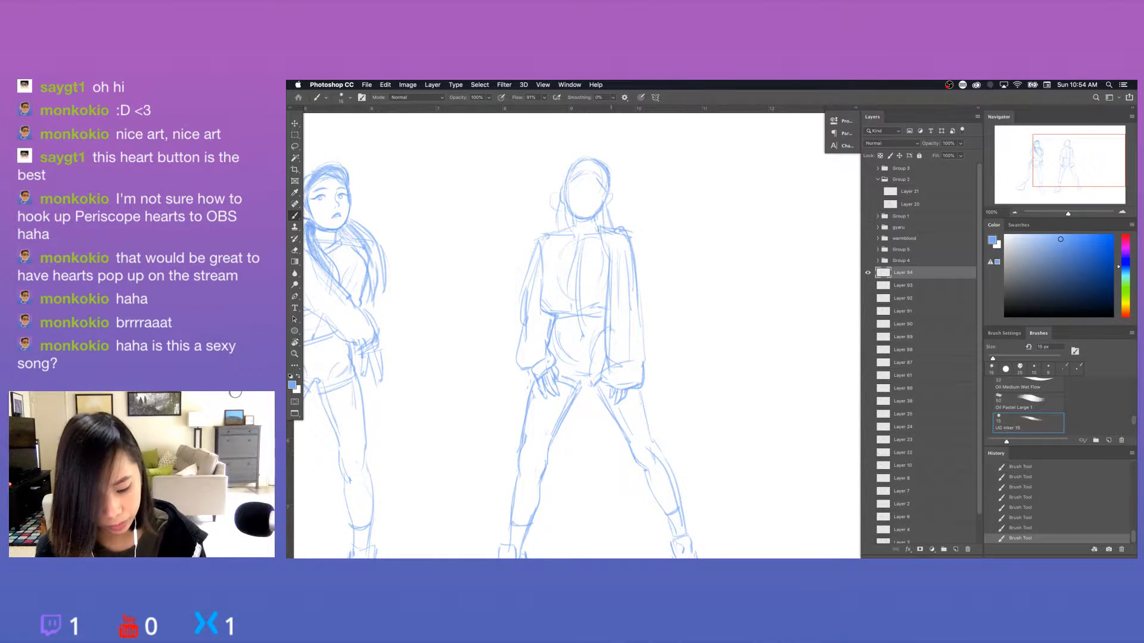
Draw the second figure's collar line, darken the cropped top's hem and add a seam at the right-hand shoulder.
left_click_drag(569, 234, 600, 225)
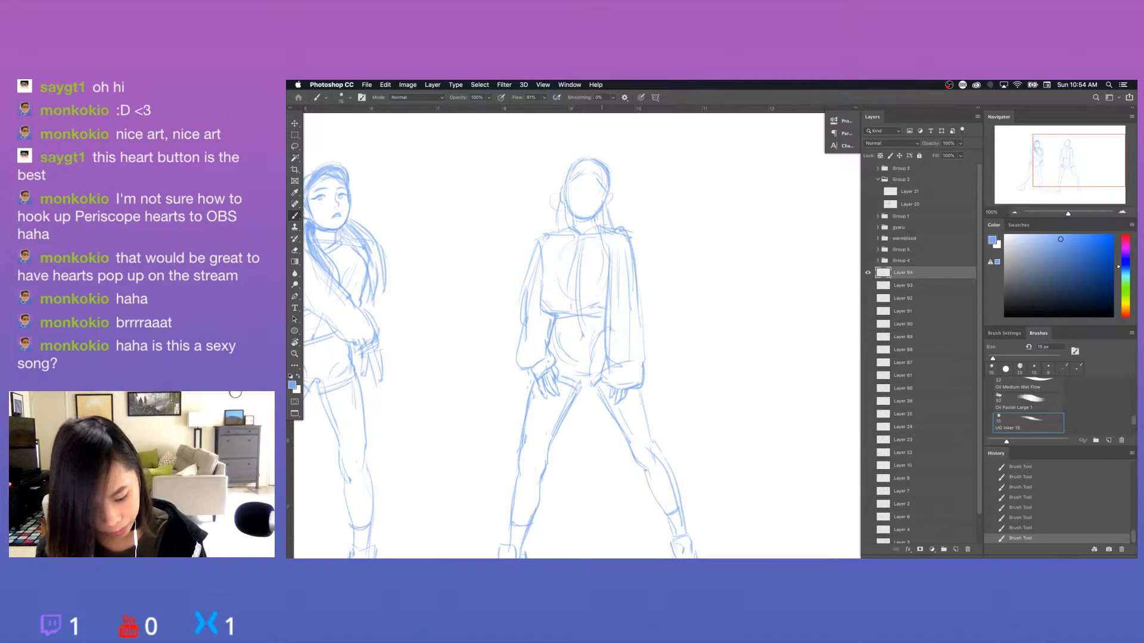
left_click_drag(703, 386, 711, 335)
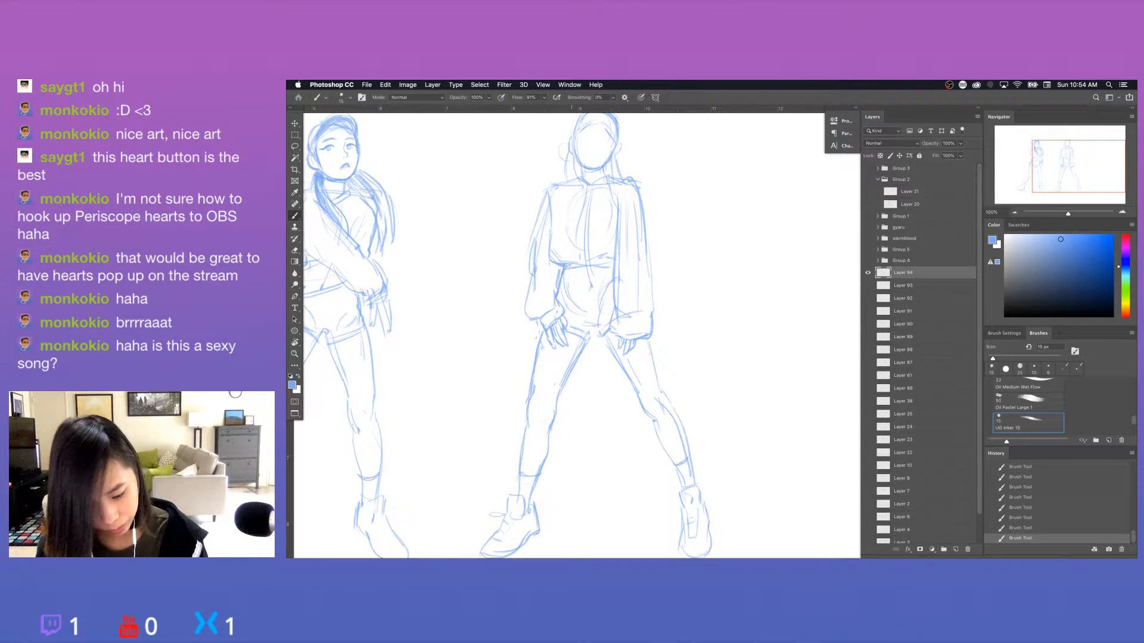
left_click_drag(571, 263, 608, 260)
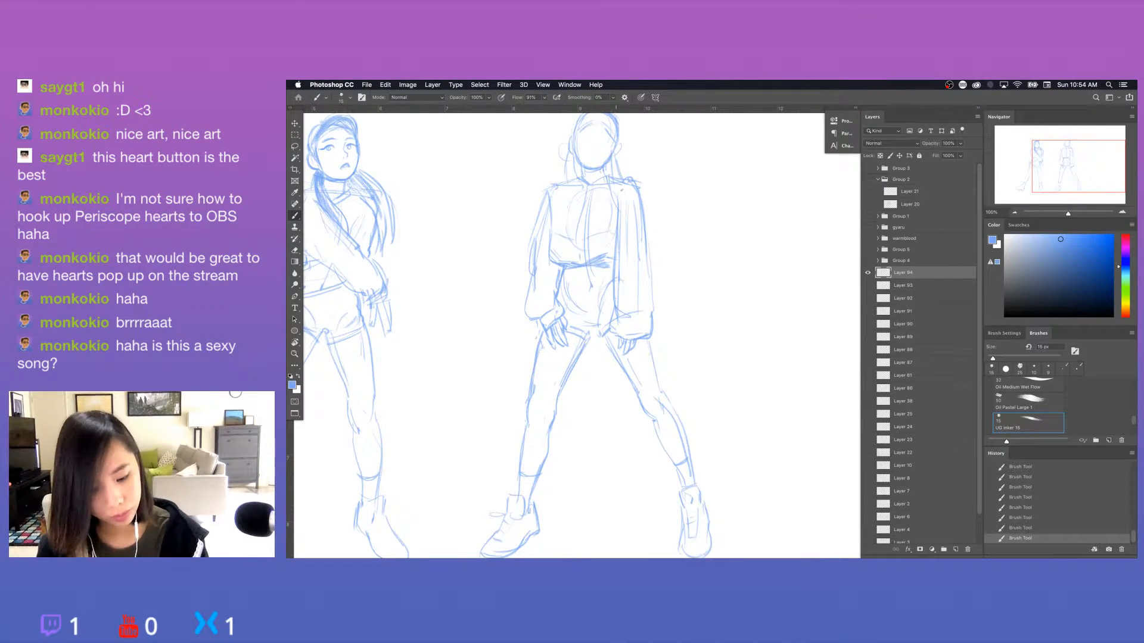
left_click_drag(627, 187, 617, 205)
Erase the messy lines inside the second figure's right-hand knee and redraw the knee contour.
left_click_drag(735, 445, 720, 391)
key("e")
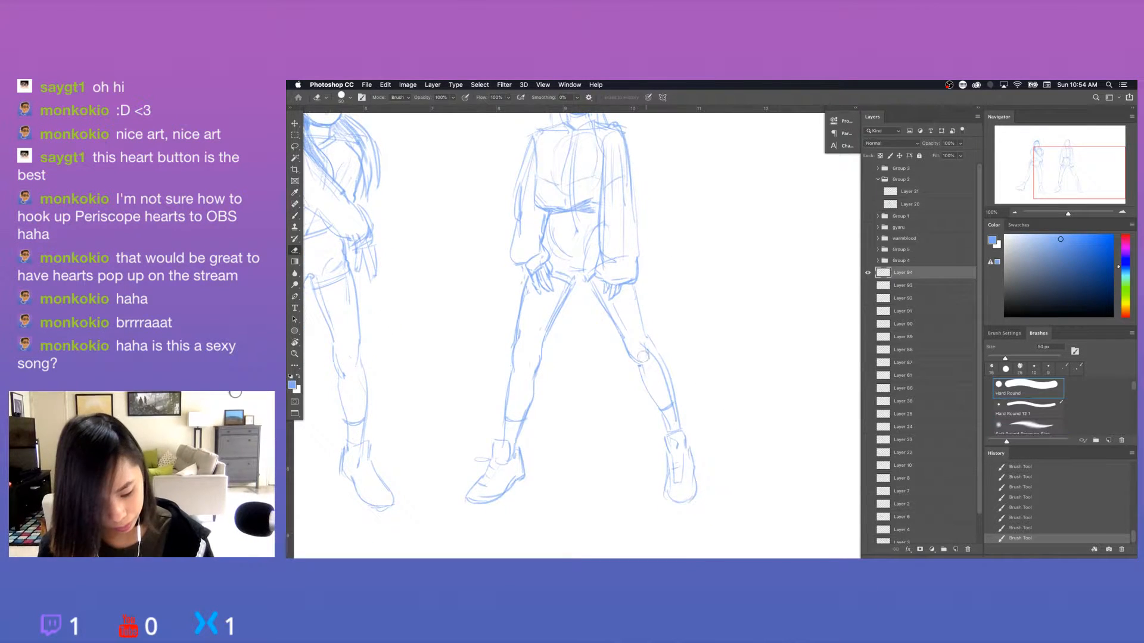
left_click_drag(642, 352, 642, 375)
key("b")
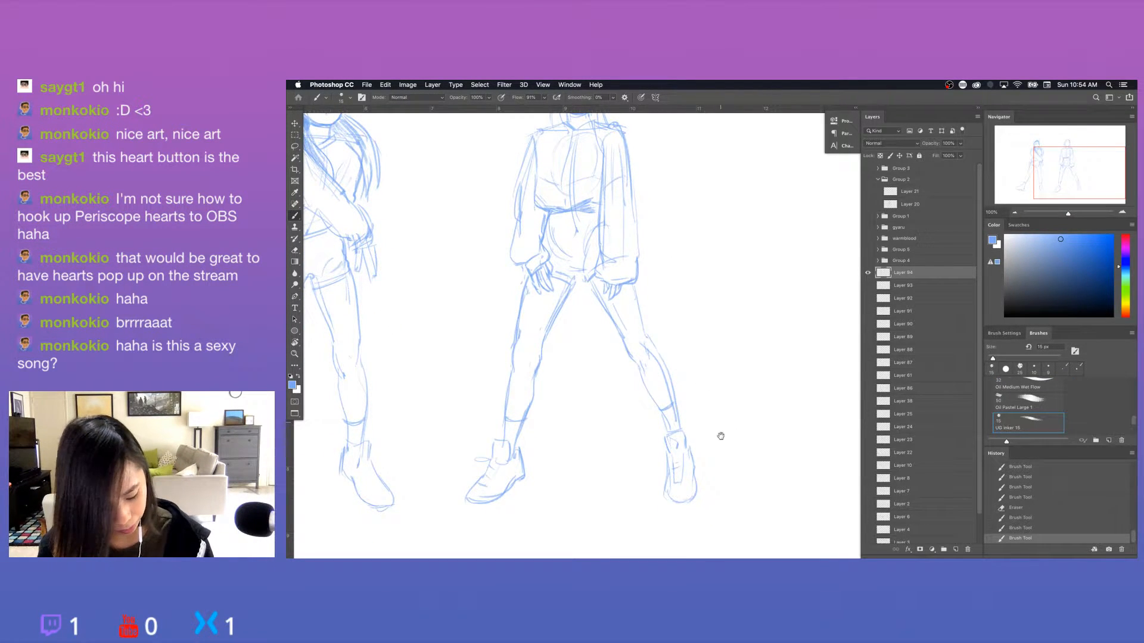
Sketch a small downturned mouth and brow lines on the second figure's blank face, undoing a stray stroke.
left_click_drag(721, 436, 722, 466)
left_click_drag(656, 291, 677, 402)
key("super+plus")
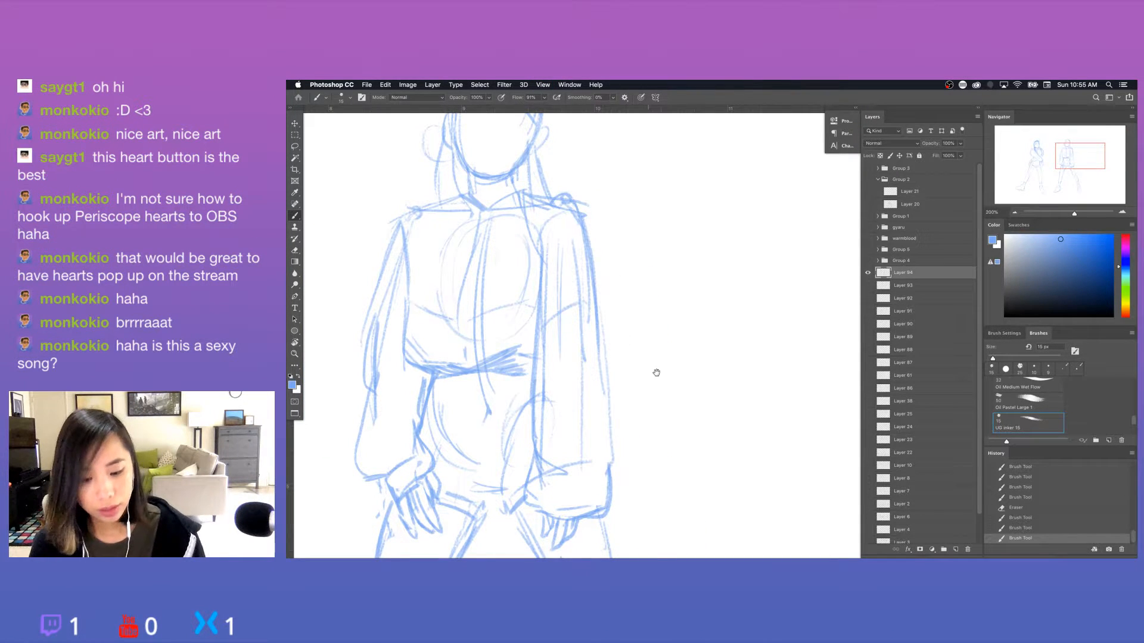
left_click_drag(655, 375, 724, 446)
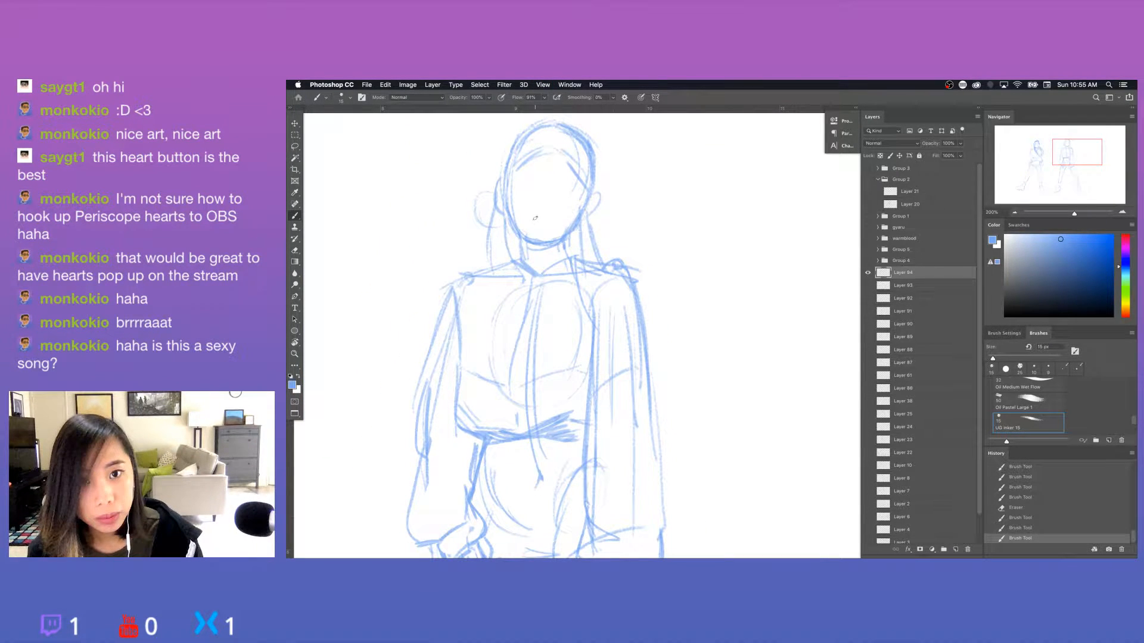
left_click_drag(532, 223, 548, 224)
mouse_move(570, 163)
left_mouse_down()
mouse_move(604, 202)
mouse_move(571, 207)
mouse_move(613, 219)
left_mouse_up()
key("super+z")
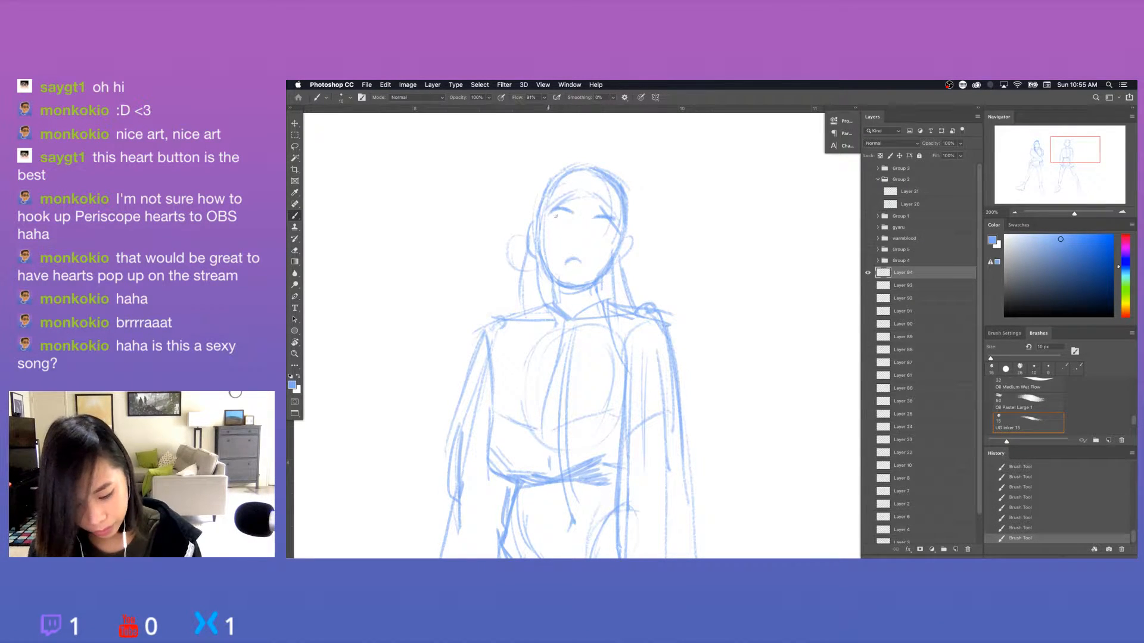
Draw the second figure's left-hand eye with a 10 px brush, erasing and redoing the lid and iris.
left_click_drag(556, 216, 548, 217)
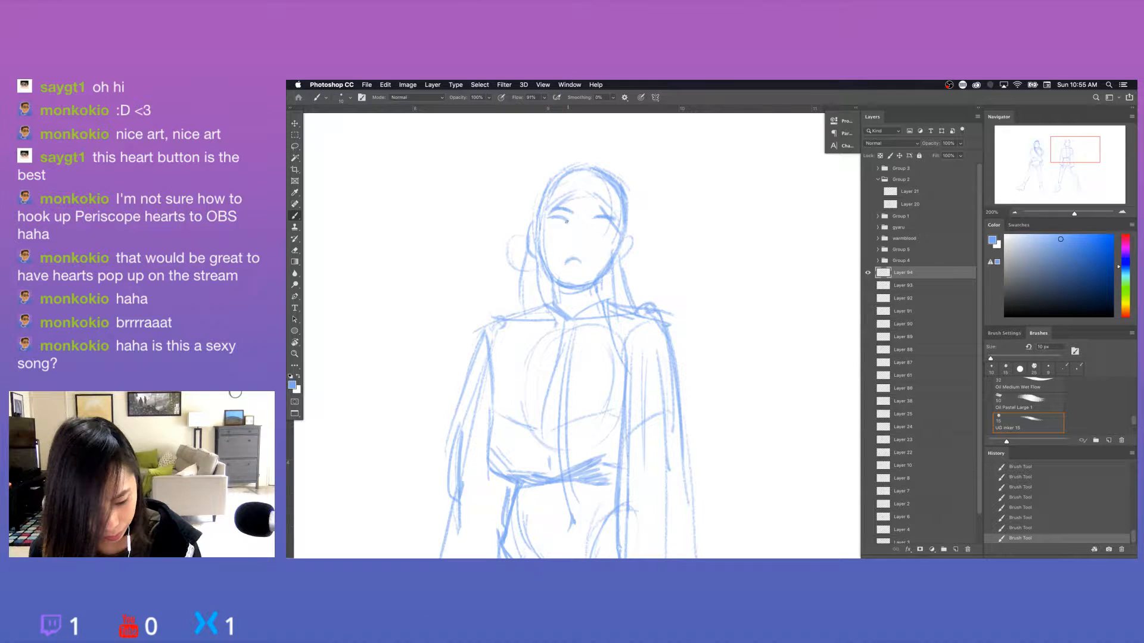
key("e")
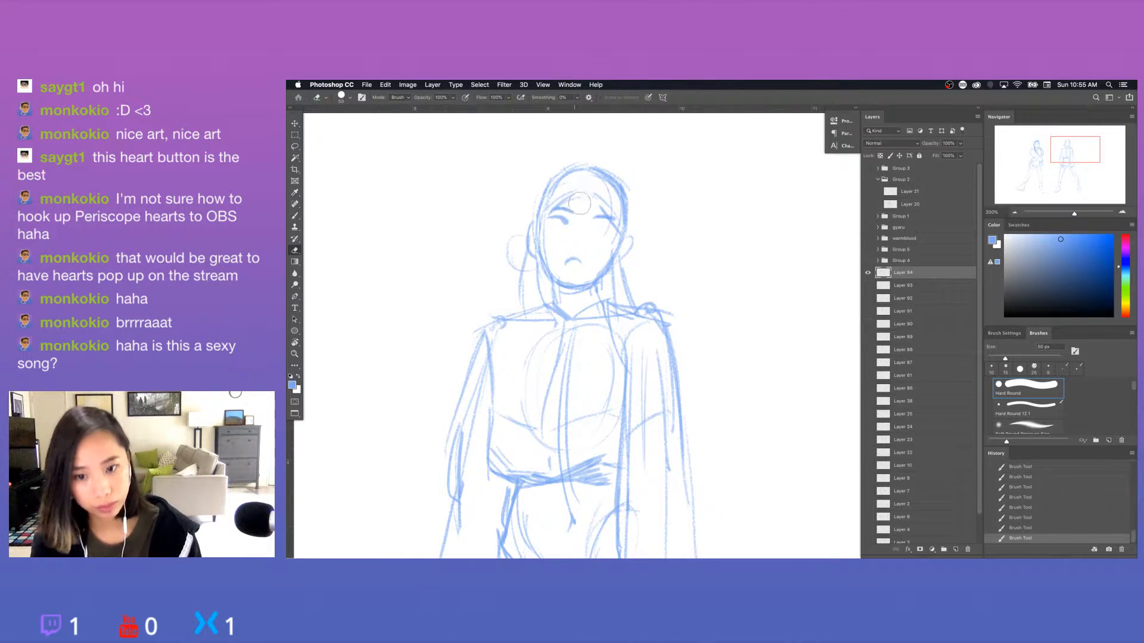
left_click_drag(559, 229, 559, 231)
key("b")
key("e")
key("b")
left_click_drag(560, 218, 560, 225)
key("super+z")
key("e")
left_click_drag(558, 220, 560, 225)
key("b")
Finish the left-hand eye and sketch the right-hand eye and the nose on the second figure's face.
left_click_drag(562, 219, 609, 225)
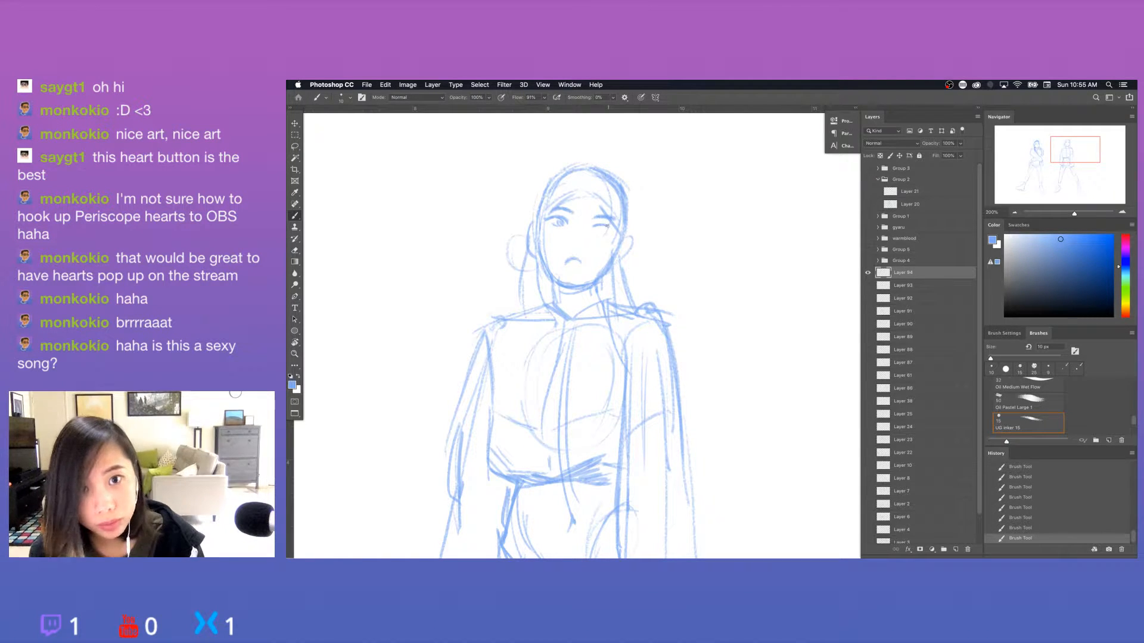
left_click_drag(602, 227, 603, 232)
mouse_move(607, 226)
left_mouse_down()
mouse_move(560, 224)
mouse_move(579, 229)
mouse_move(573, 257)
mouse_move(567, 249)
mouse_move(577, 269)
left_mouse_up()
Rework the second figure's mouth by undoing failed strokes and erasing part of the downturned line.
key("e")
key("super+z")
key("b")
key("e")
key("b")
key("super+z")
key("e")
key("b")
key("e")
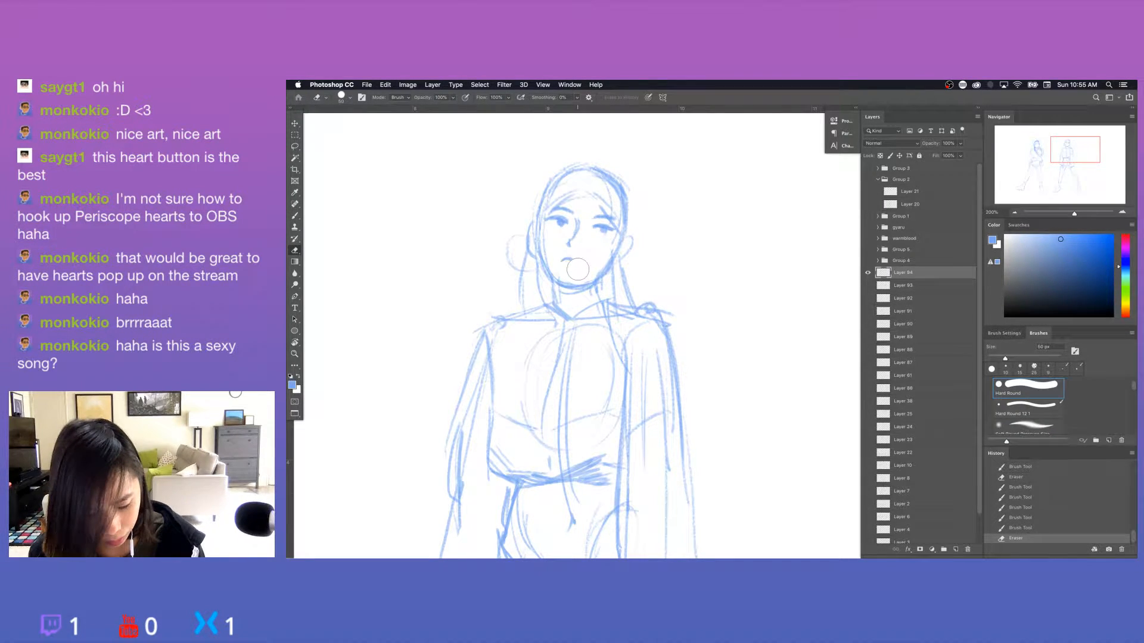
key("b")
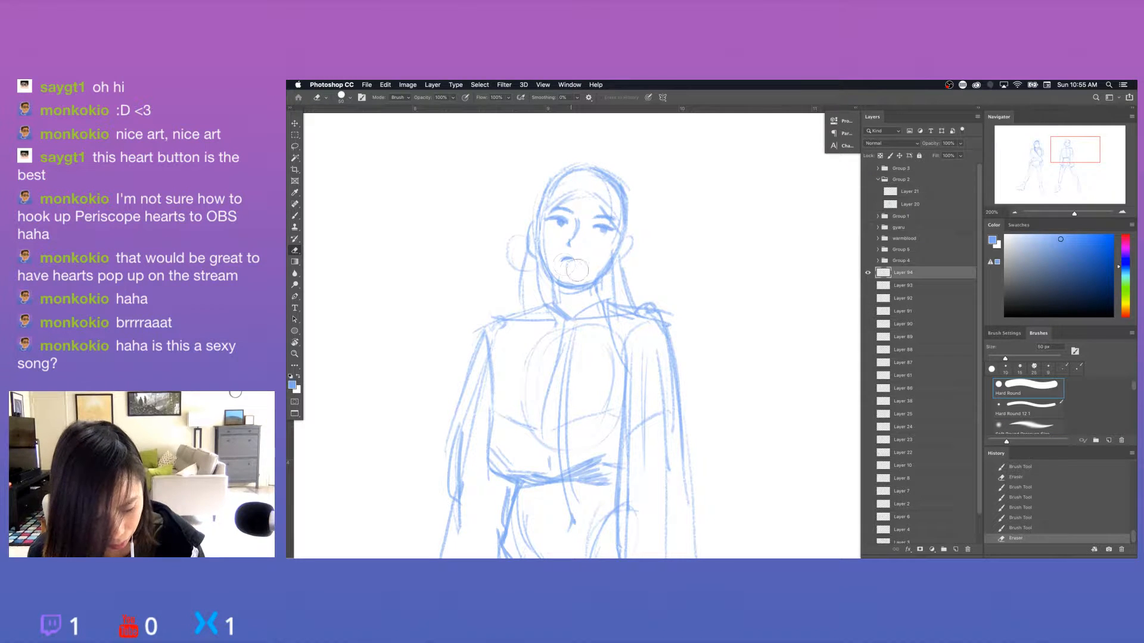
Draw the second figure's upper and lower lips and tidy their outline.
left_click_drag(558, 264, 565, 258)
left_click_drag(560, 267, 574, 266)
mouse_move(572, 261)
left_mouse_down()
mouse_move(585, 265)
mouse_move(574, 270)
left_mouse_up()
key("e")
key("b")
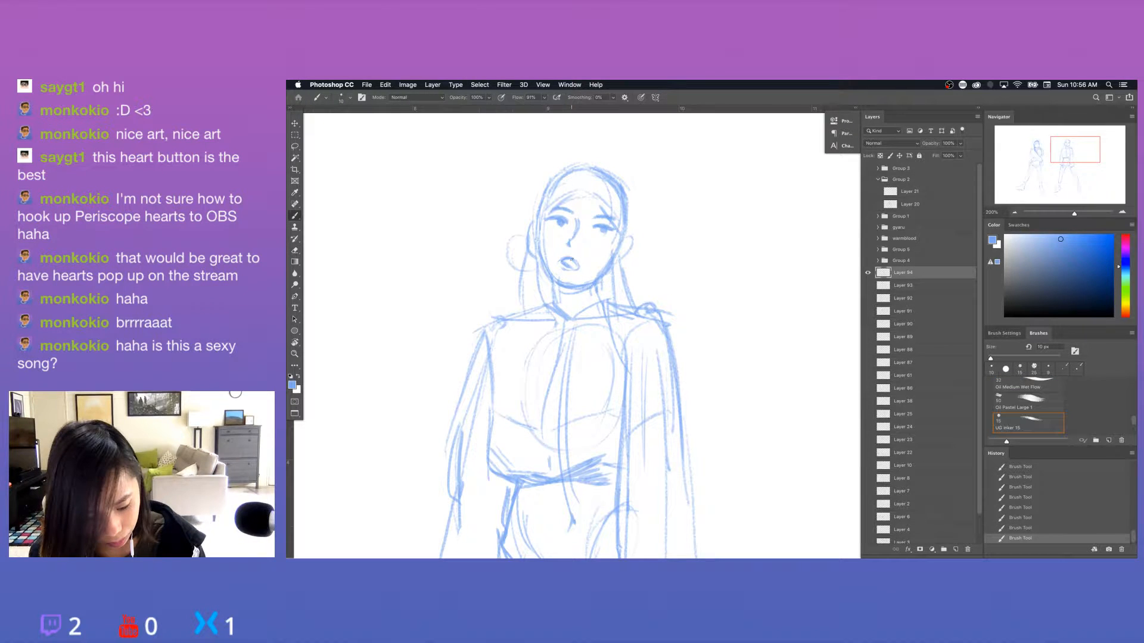
Clean up and darken the iris and lid of the second figure's right-hand eye.
key("e")
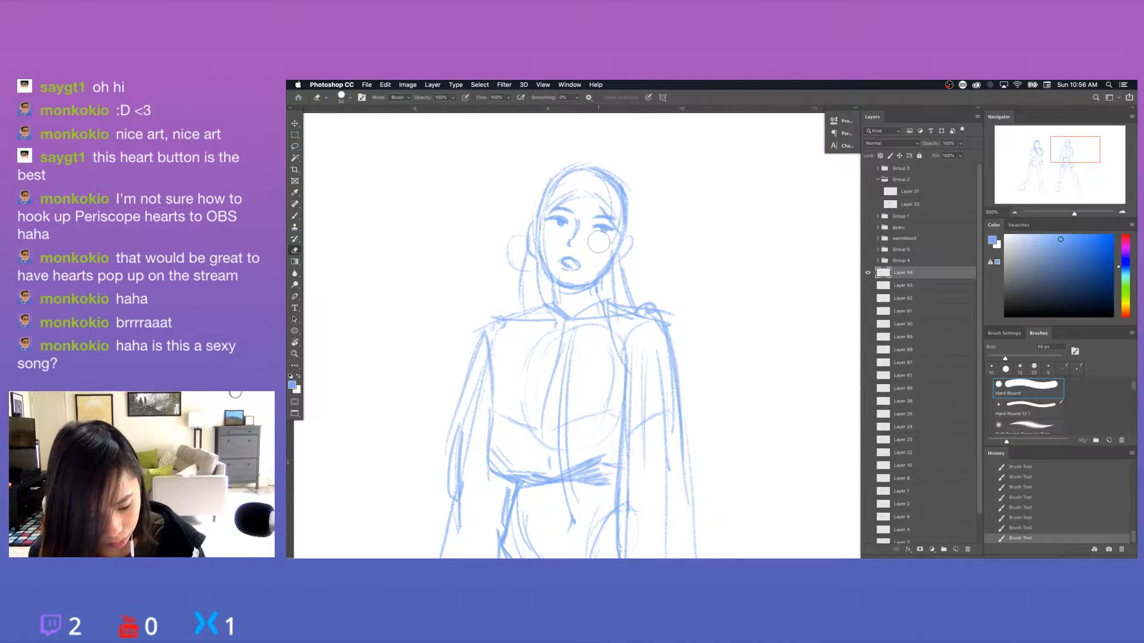
key("b")
left_click_drag(599, 221, 606, 231)
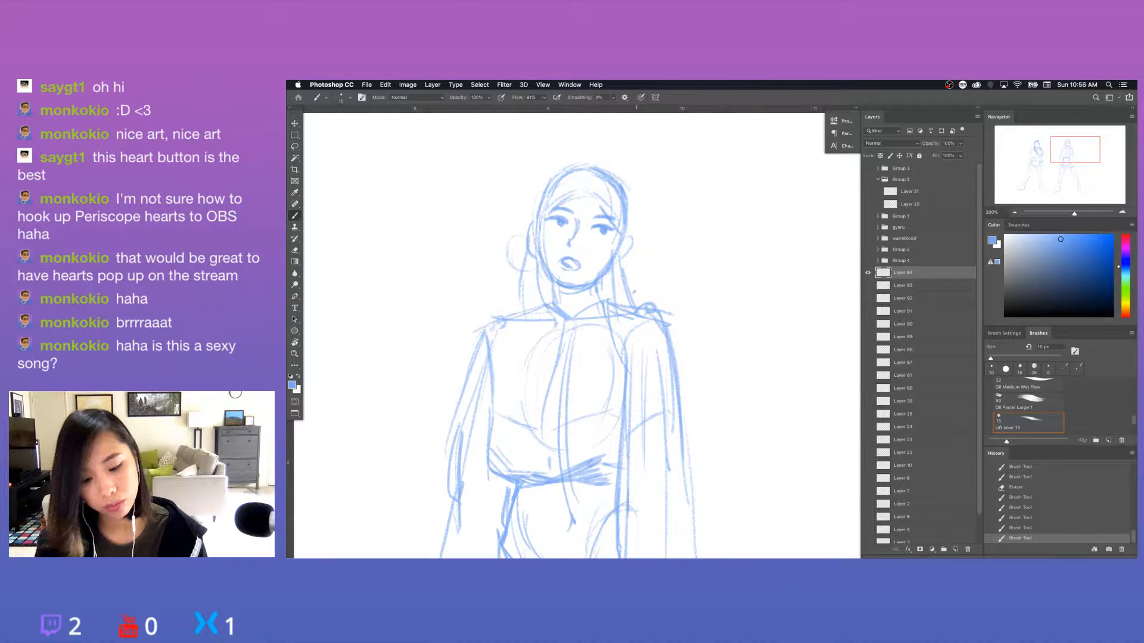
key("e")
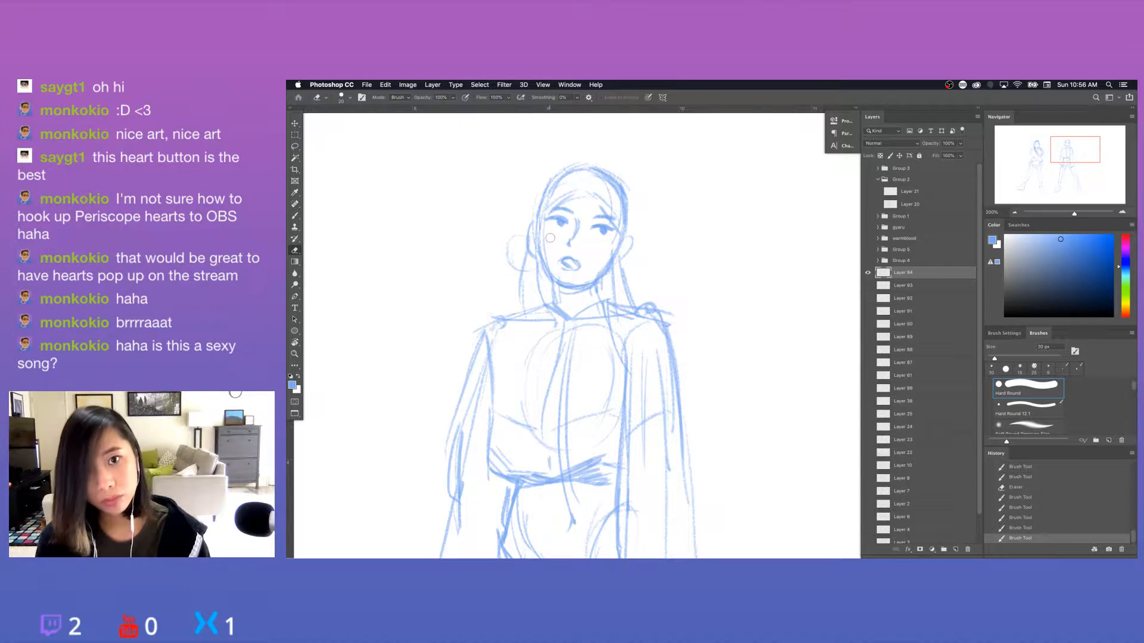
Clean up the second figure's jaw and chin outline and draw the curved hairline band across the forehead and its outer edge.
left_click_drag(556, 270, 553, 265)
mouse_move(587, 268)
left_mouse_down()
mouse_move(573, 289)
mouse_move(587, 288)
left_mouse_up()
key("b")
left_click_drag(577, 290, 615, 262)
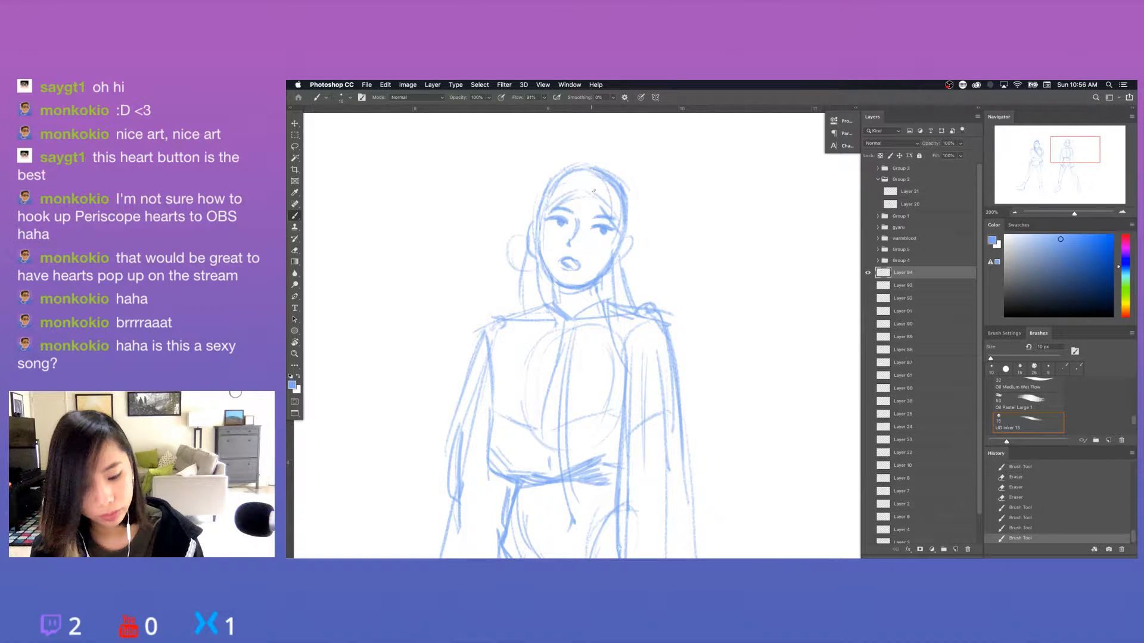
mouse_move(580, 195)
left_mouse_down()
mouse_move(543, 214)
mouse_move(604, 209)
mouse_move(584, 191)
mouse_move(623, 230)
left_mouse_up()
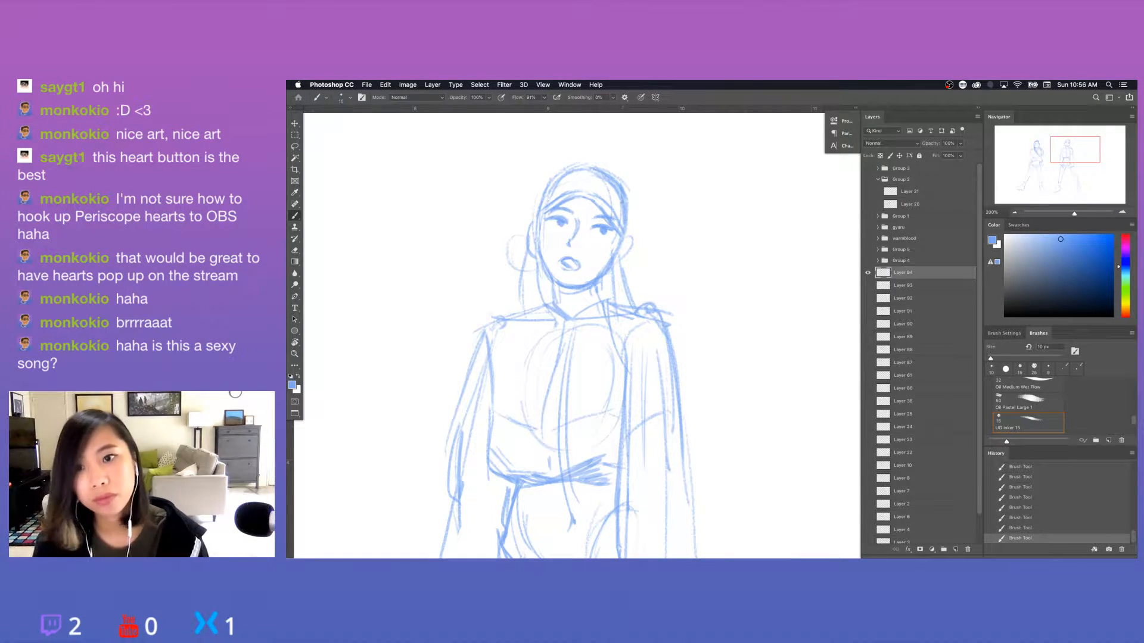
left_click_drag(629, 197, 623, 235)
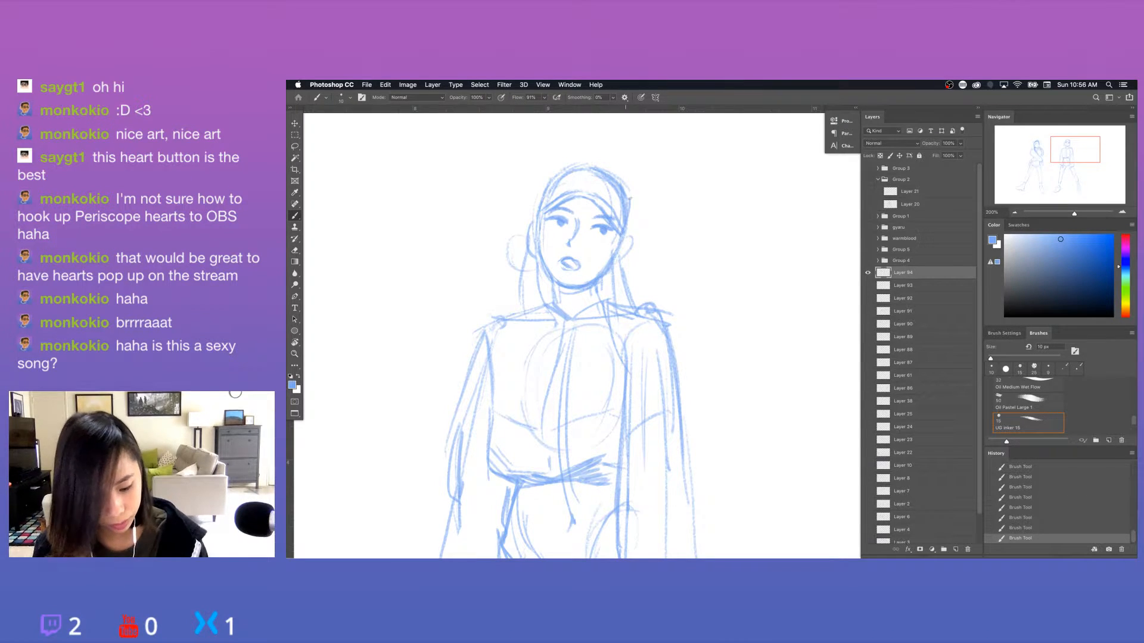
Strengthen the loop beside the second figure's head and sketch long hair strands sweeping over both sides of the chest.
left_click_drag(528, 256, 522, 293)
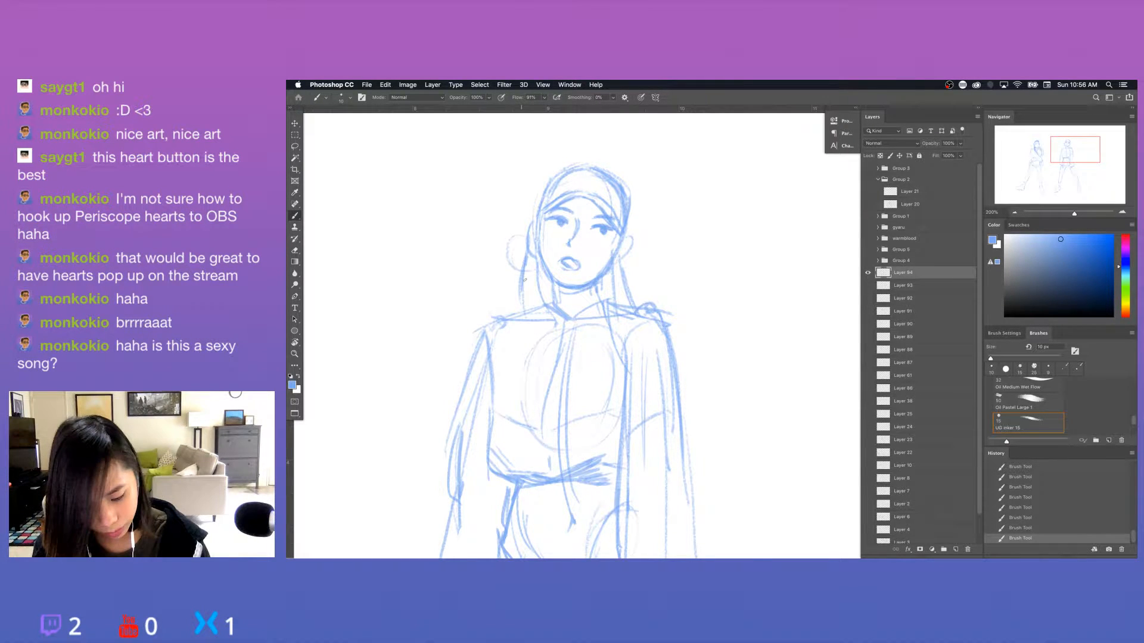
left_click_drag(525, 237, 534, 272)
key("e")
mouse_move(629, 238)
left_mouse_down()
mouse_move(614, 267)
mouse_move(636, 308)
mouse_move(649, 405)
left_mouse_up()
key("b")
mouse_move(598, 280)
left_mouse_down()
mouse_move(646, 405)
mouse_move(666, 423)
left_mouse_up()
key("super+z")
mouse_move(605, 316)
left_mouse_down()
mouse_move(672, 415)
mouse_move(689, 394)
left_mouse_up()
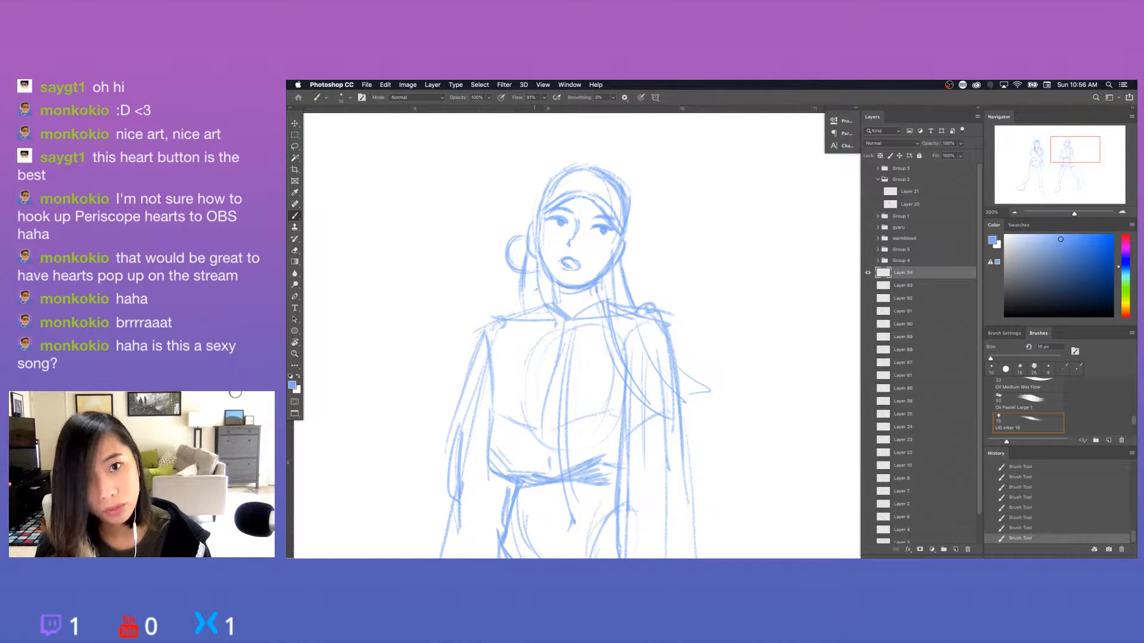
mouse_move(533, 292)
left_mouse_down()
mouse_move(521, 380)
mouse_move(541, 371)
left_mouse_up()
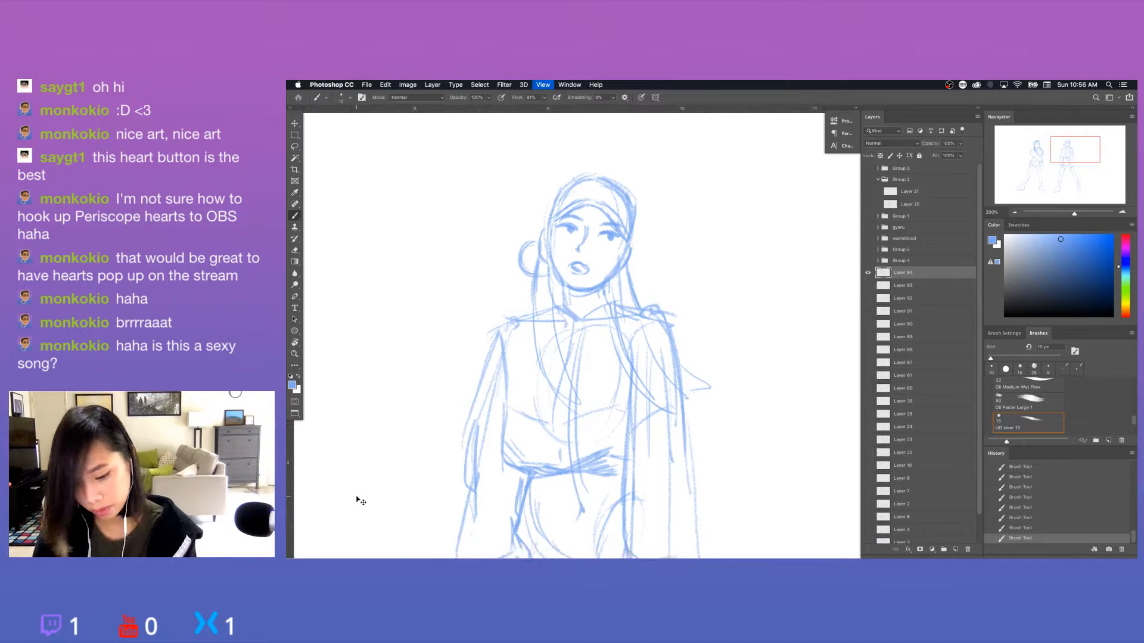
Erase and redraw the lines where the loop meets the side of the second figure's head.
key("super+minus")
key("super+minus")
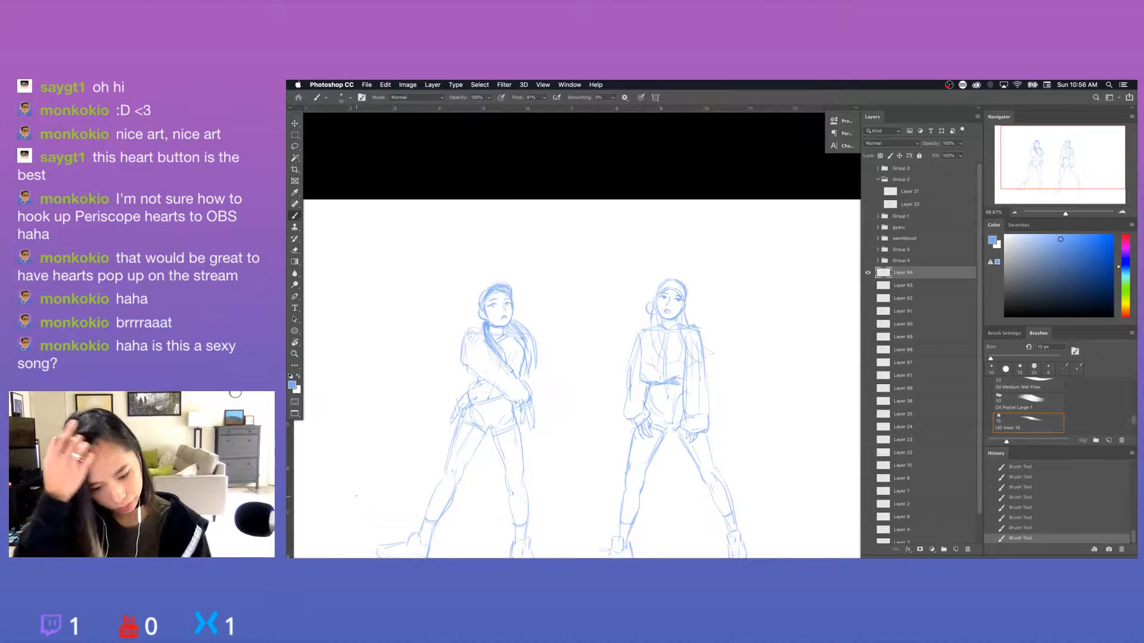
key("e")
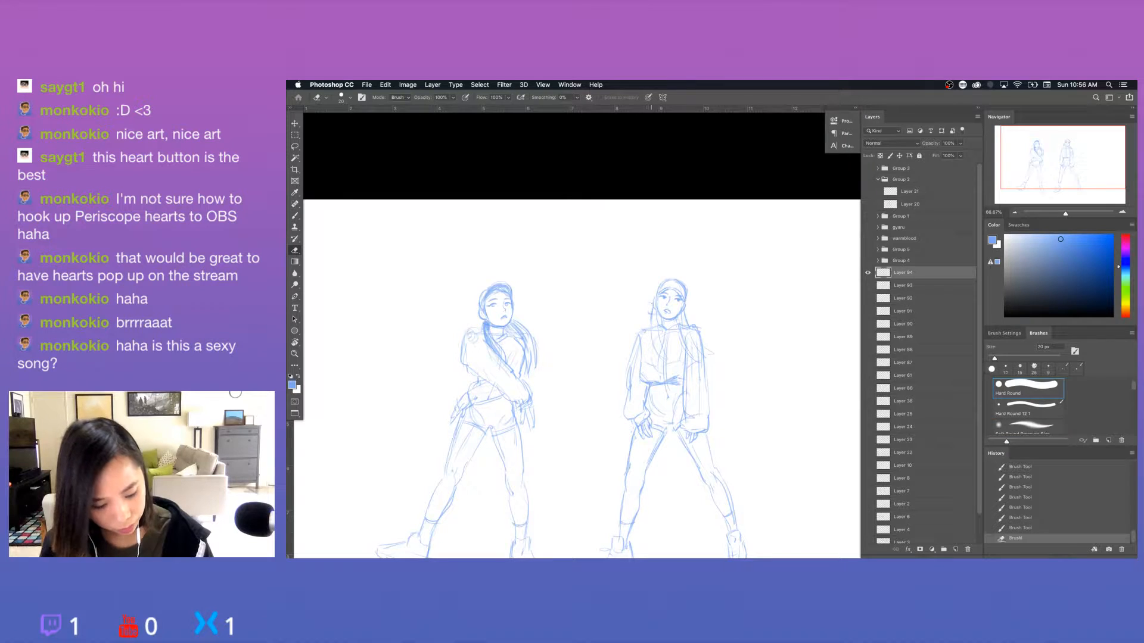
key("b")
left_click_drag(653, 304, 651, 315)
Darken the sole outlines of both of the second figure's shoes.
left_click_drag(775, 443, 727, 309)
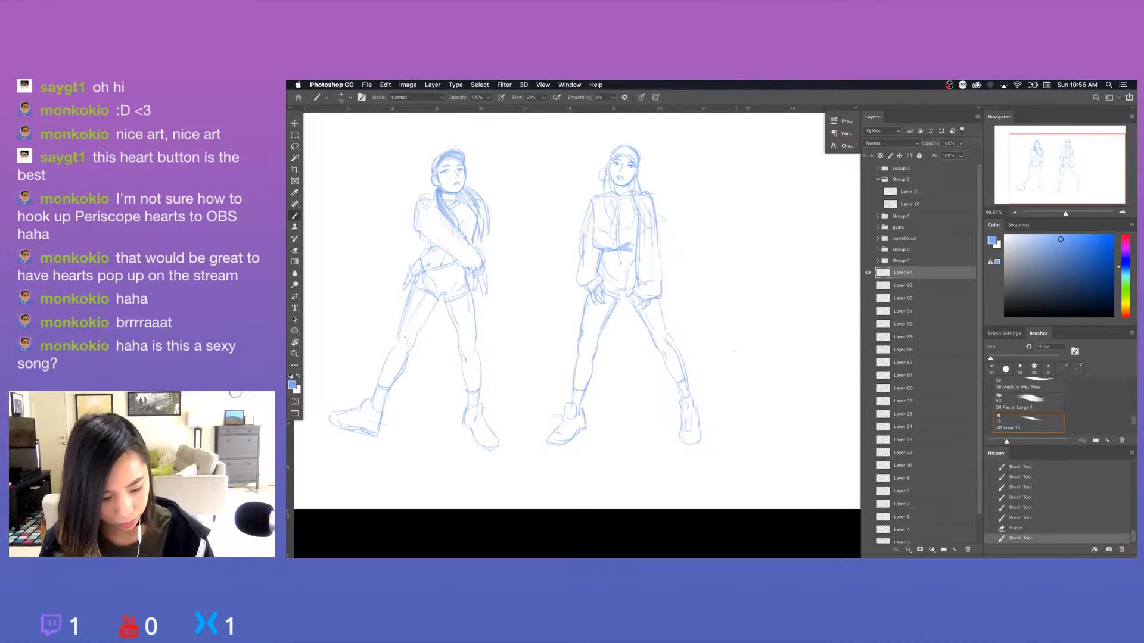
left_click_drag(749, 375, 735, 410)
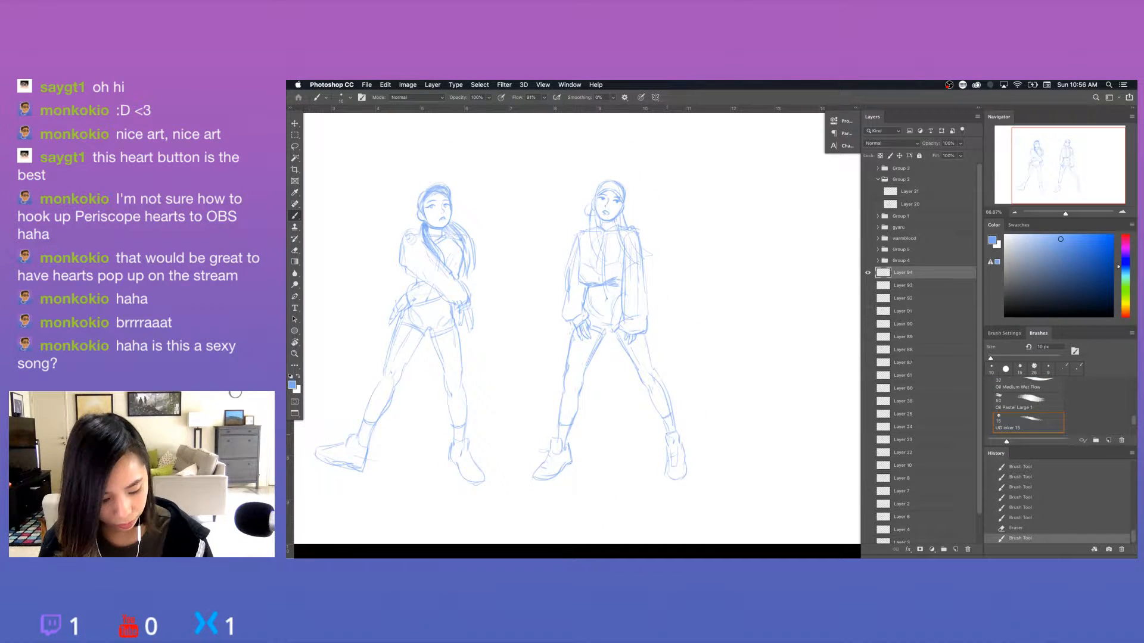
left_click_drag(542, 482, 571, 463)
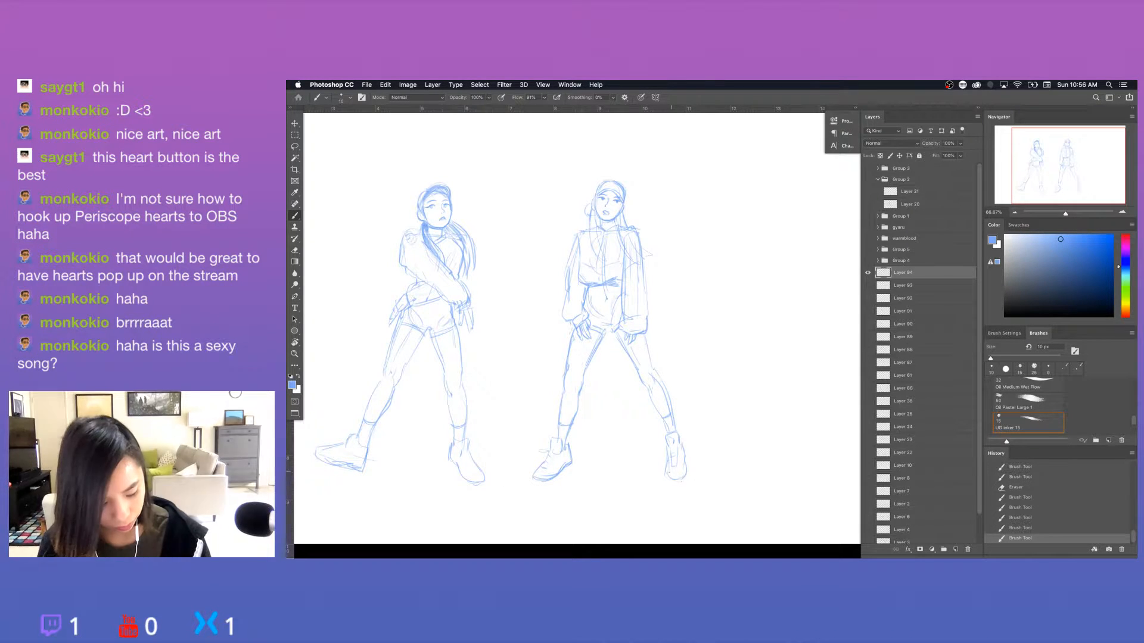
left_click_drag(672, 471, 678, 478)
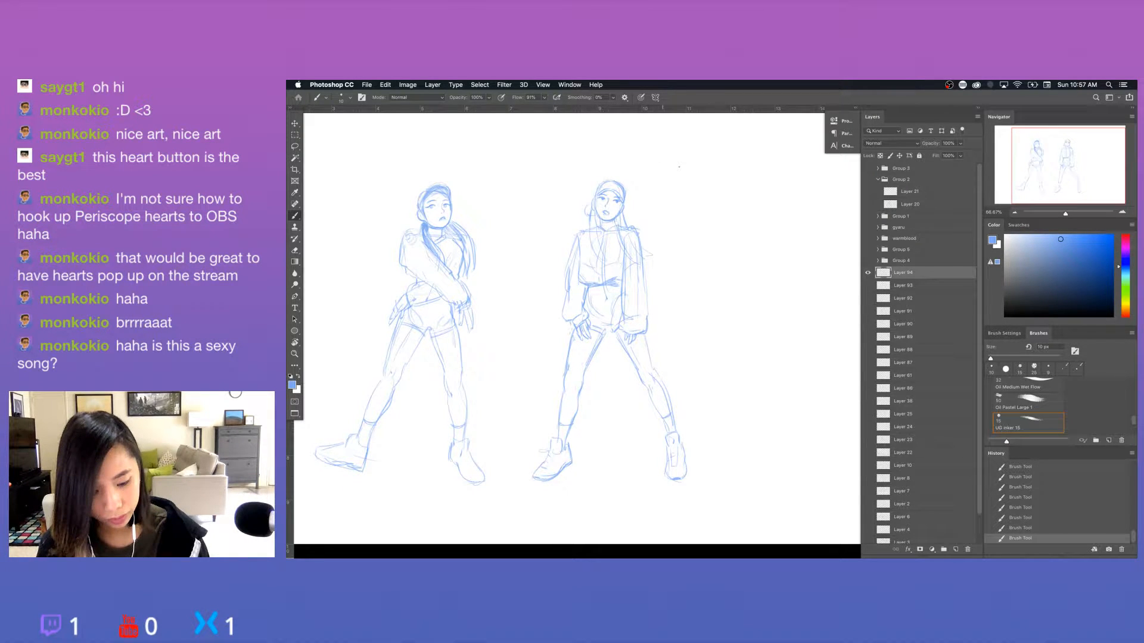
Move the sketch of both figures horizontally to clear space for a third figure on the canvas.
key("l")
mouse_move(722, 464)
left_mouse_down()
mouse_move(544, 482)
mouse_move(792, 464)
left_mouse_up()
key("ctrl+t")
left_click_drag(717, 401, 580, 402)
key("Return")
left_click_drag(571, 443, 645, 428)
key("super+t")
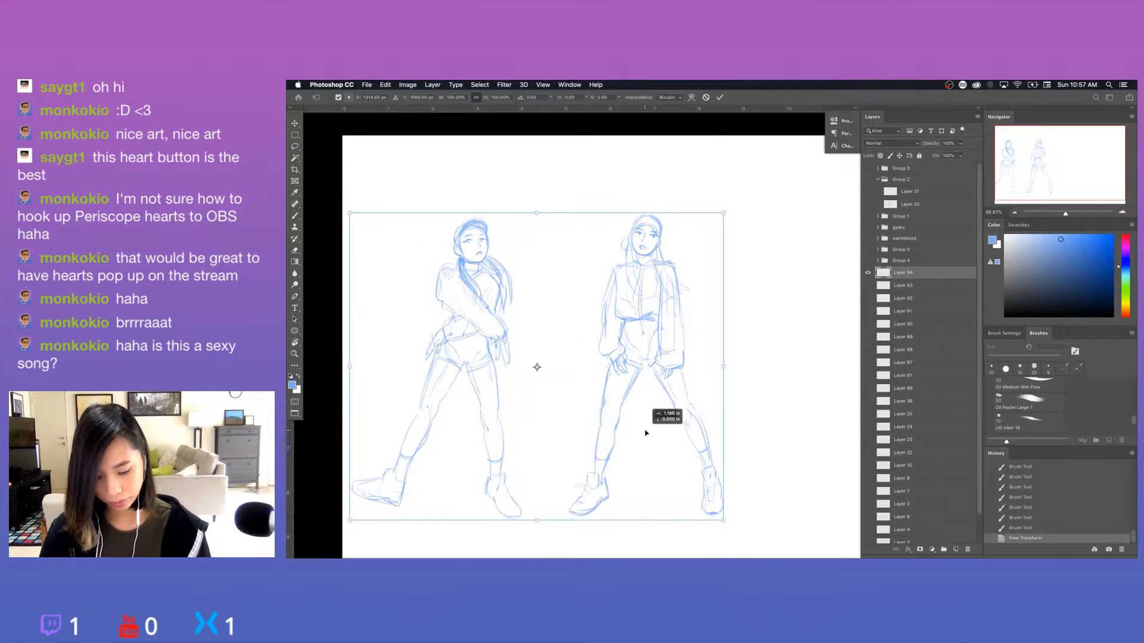
key("Return")
left_click_drag(737, 448, 512, 419)
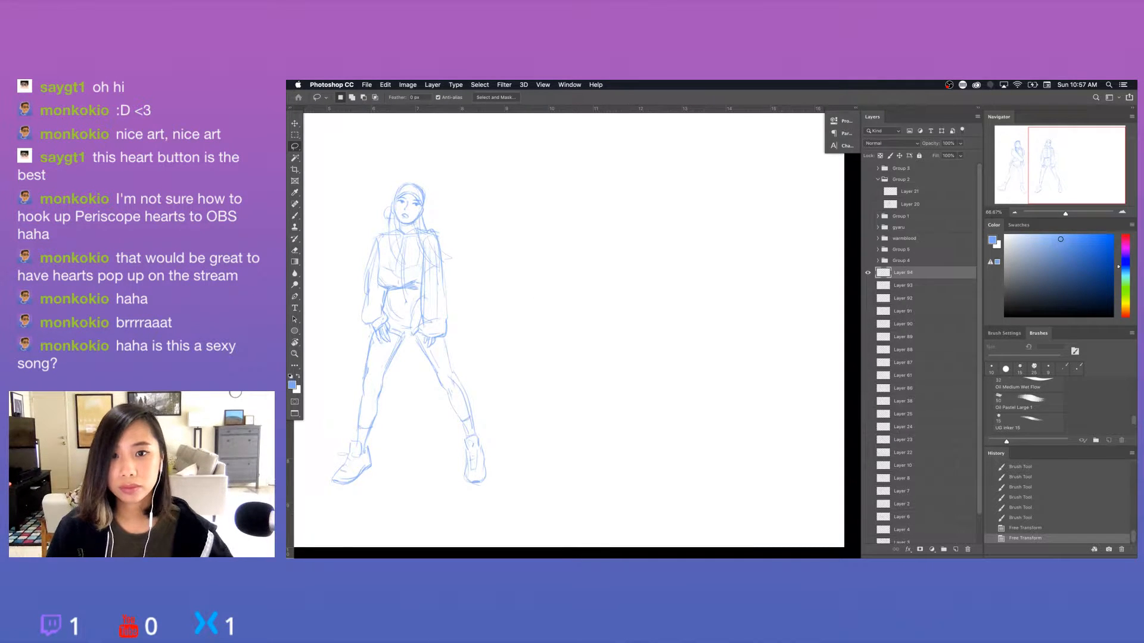
key("Tab")
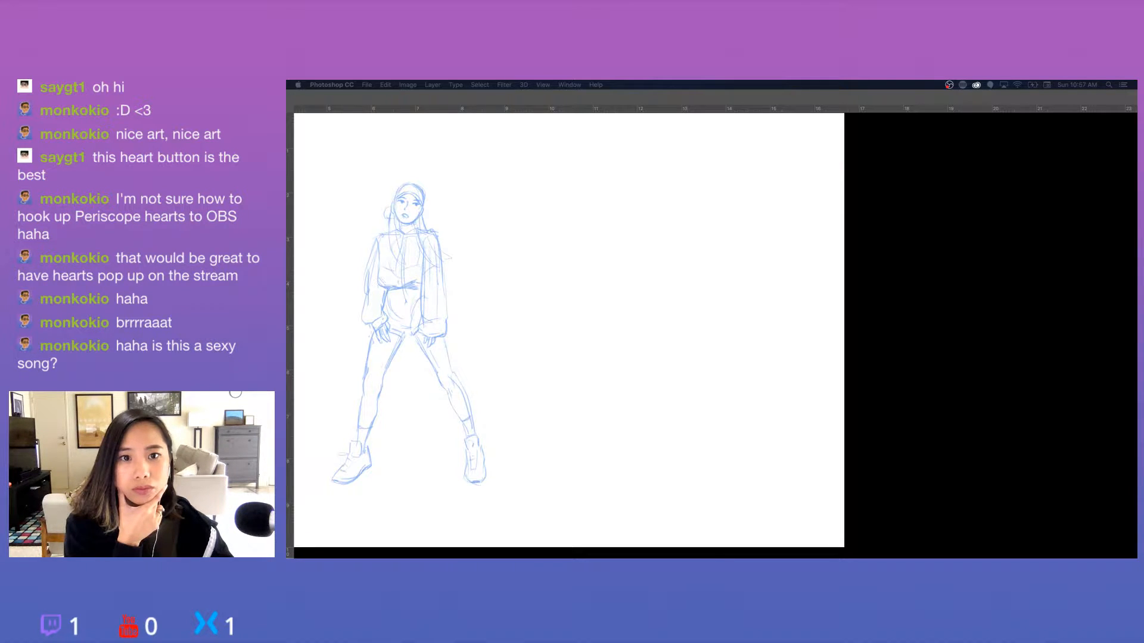
key("Tab")
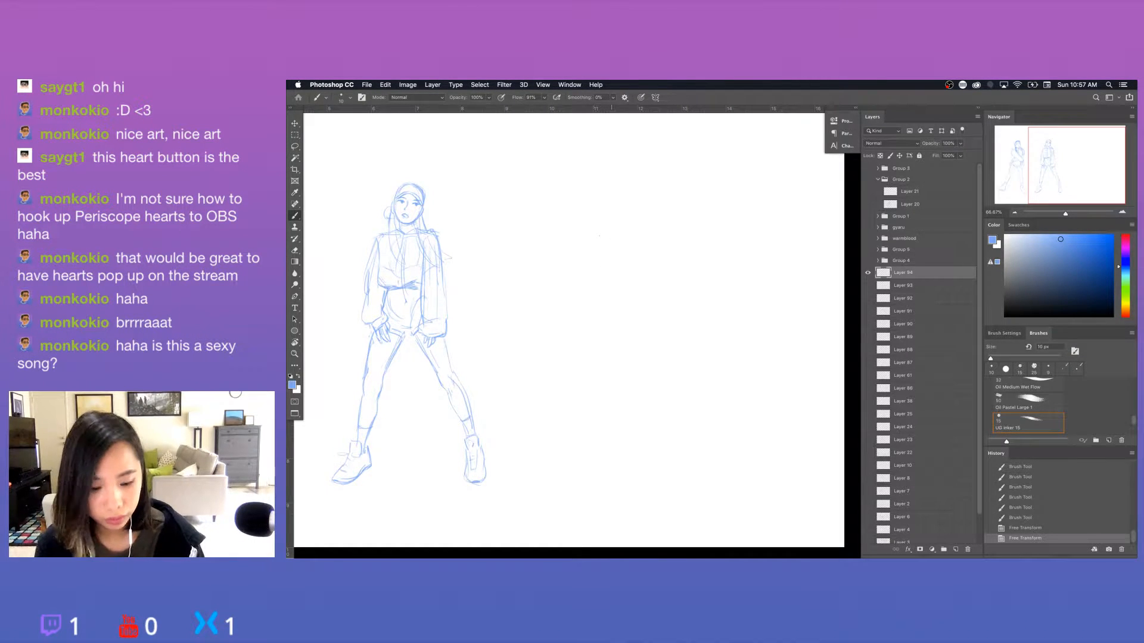
Undo the stray brush mark and scale both figures down together with Free Transform.
left_click(650, 248)
key("super+z")
left_click_drag(618, 395, 822, 370)
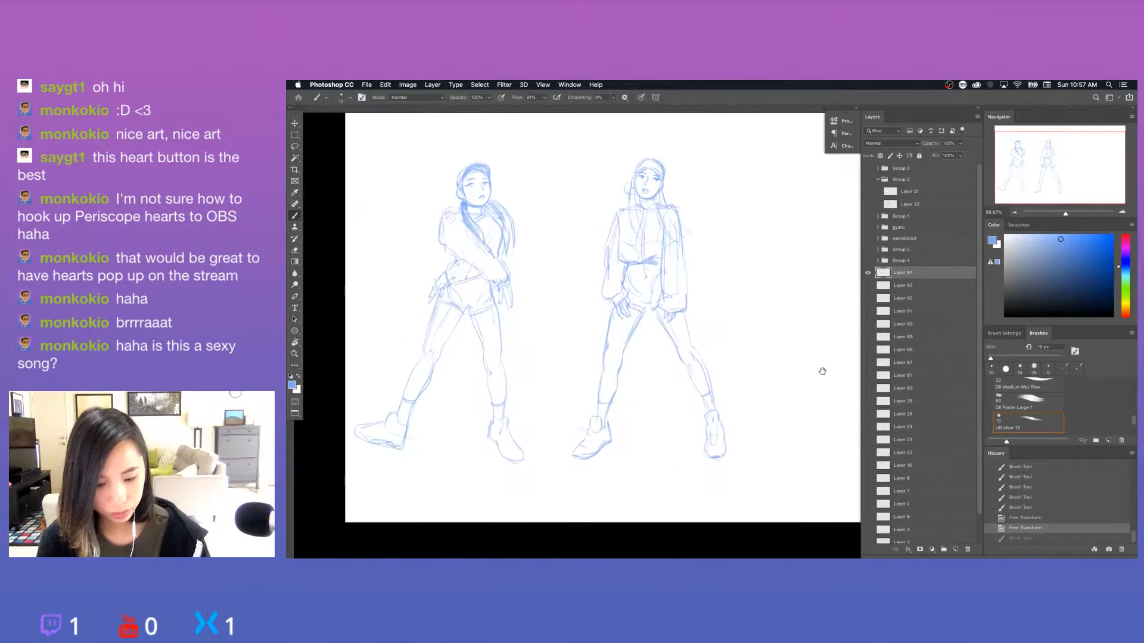
key("super+t")
left_click_drag(725, 464, 668, 422)
key("Return")
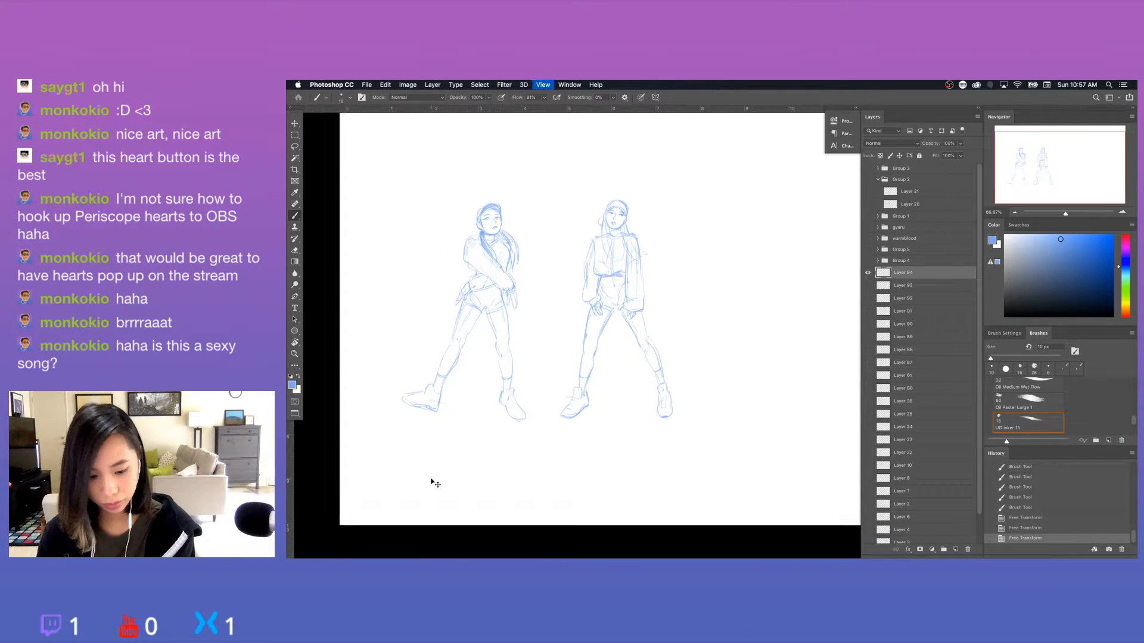
Start a third figure beside the second with a slanted shoulder line and a curved torso centre line.
key("b")
key("super+1")
left_click_drag(746, 352, 642, 393)
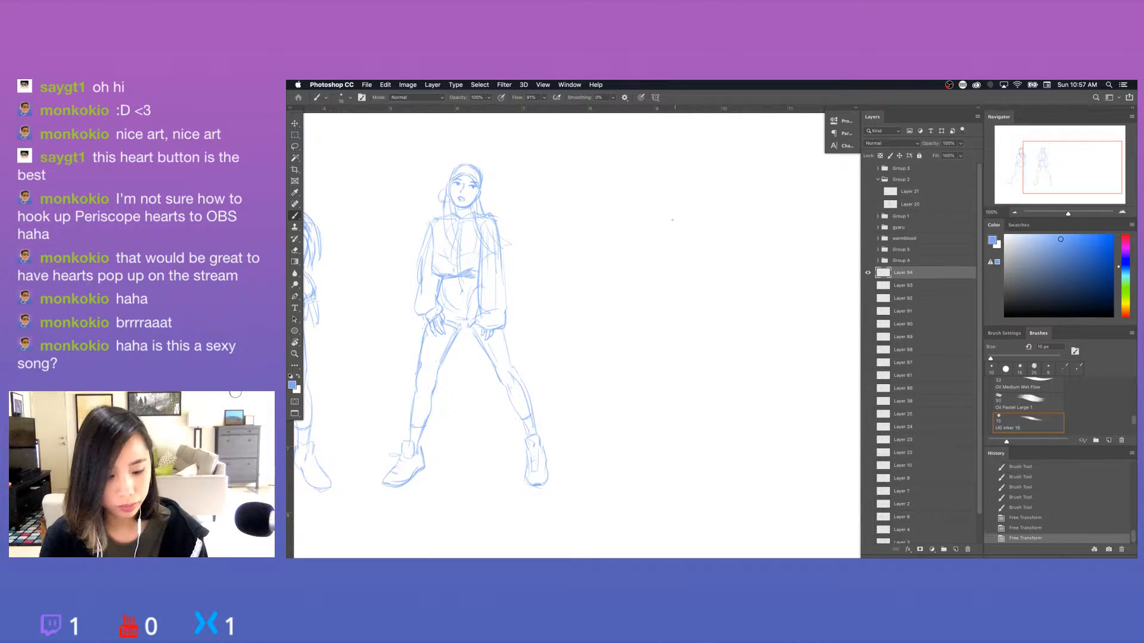
mouse_move(690, 224)
left_mouse_down()
mouse_move(719, 232)
mouse_move(695, 244)
left_mouse_up()
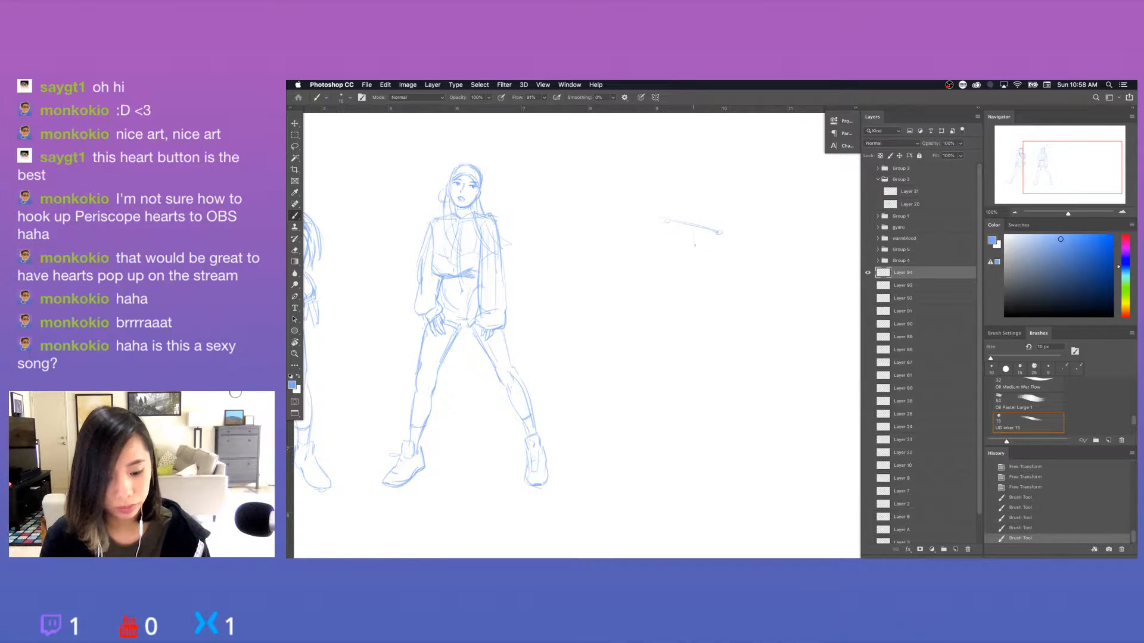
key("ctrl+z")
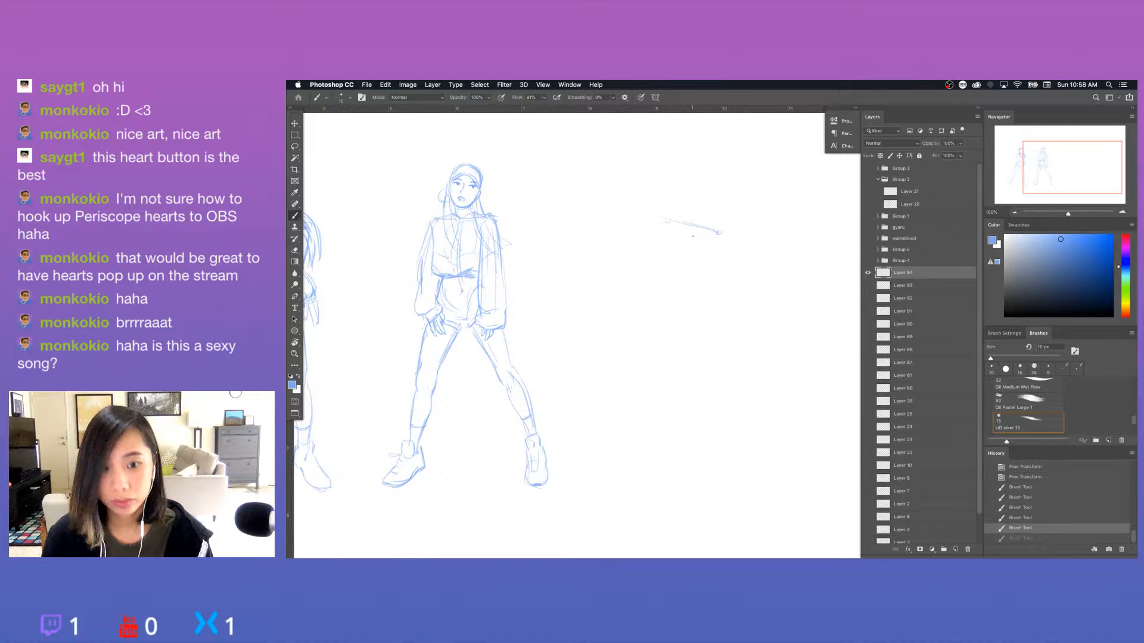
mouse_move(688, 233)
left_mouse_down()
mouse_move(705, 290)
mouse_move(700, 319)
left_mouse_up()
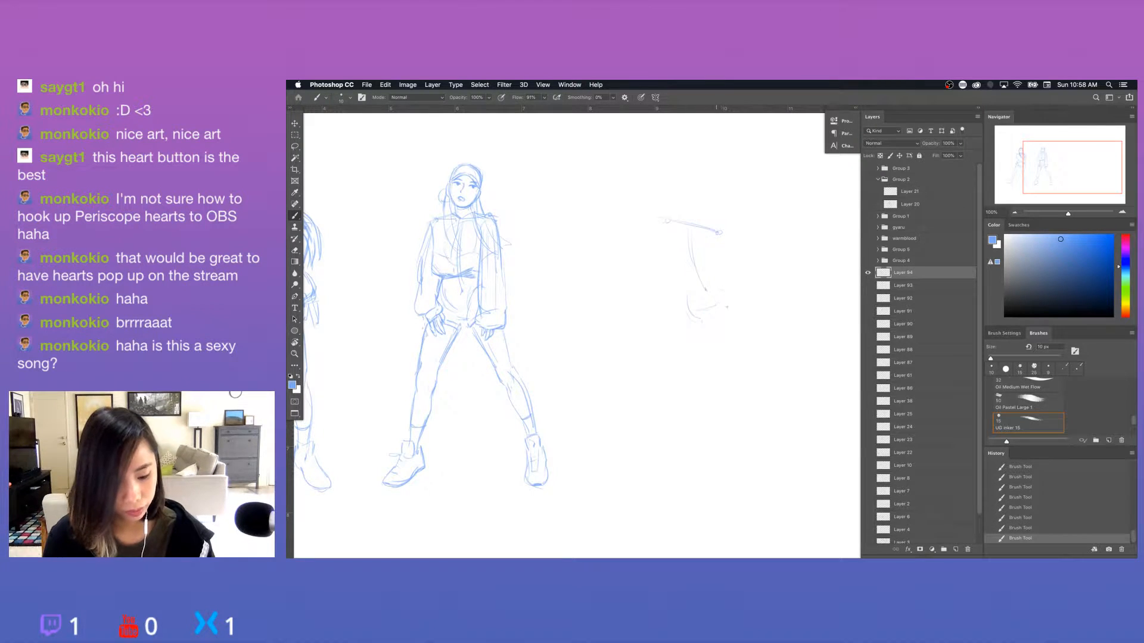
Sketch a small hip circle below the third figure's torso line and erase its lower part.
key("super+z")
key("e")
key("b")
mouse_move(690, 295)
left_mouse_down()
mouse_move(698, 319)
mouse_move(680, 308)
mouse_move(702, 318)
mouse_move(685, 319)
left_mouse_up()
left_click_drag(691, 293, 702, 320)
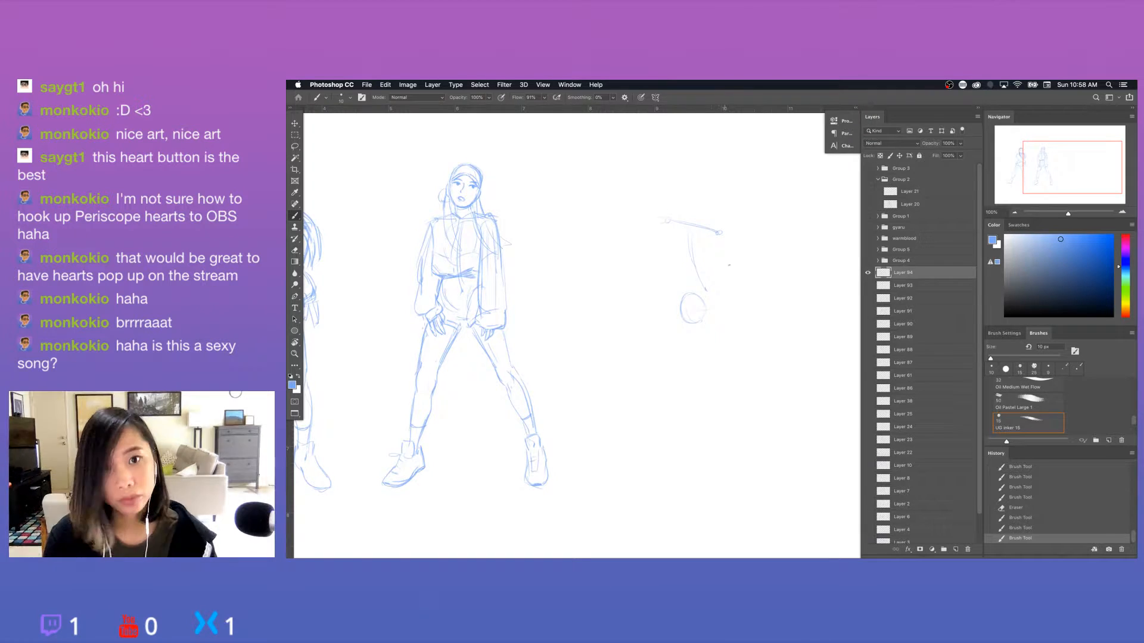
key("super+z")
key("e")
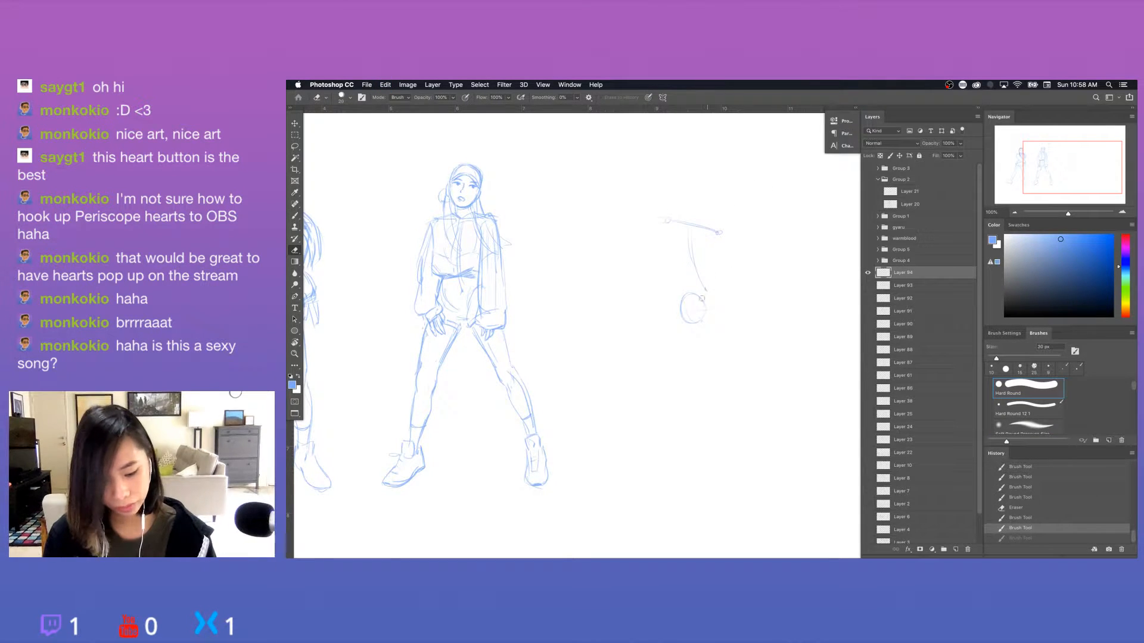
left_click_drag(691, 320, 706, 309)
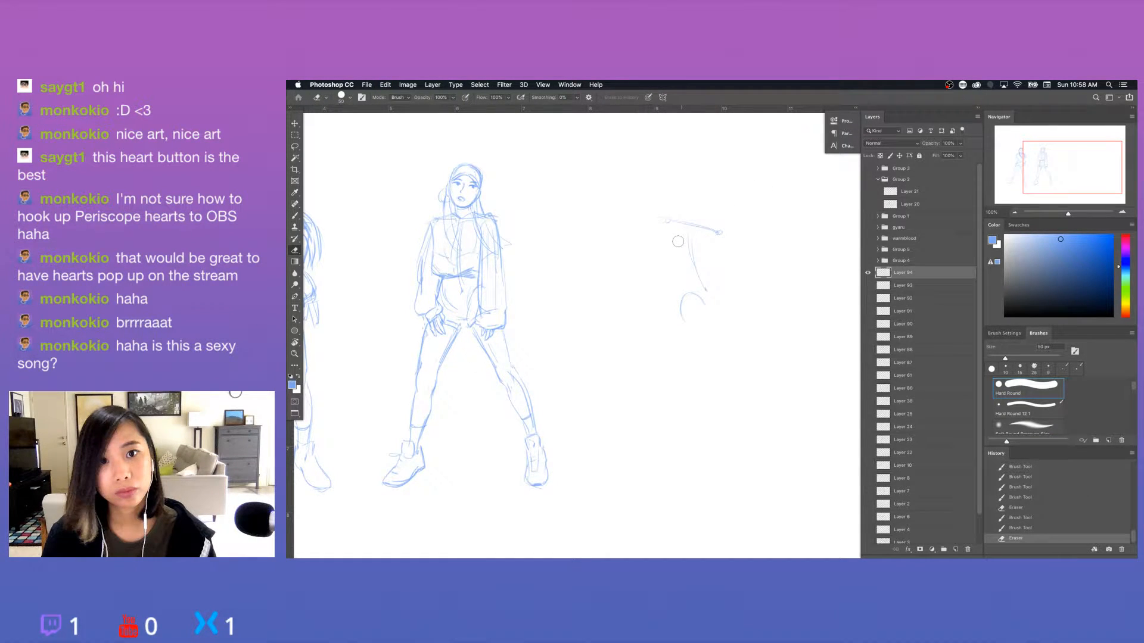
Sketch the sides of the third figure's ribcage, the waist and the rounded hip contour.
key("b")
left_click_drag(674, 232, 679, 269)
left_click_drag(675, 252, 685, 278)
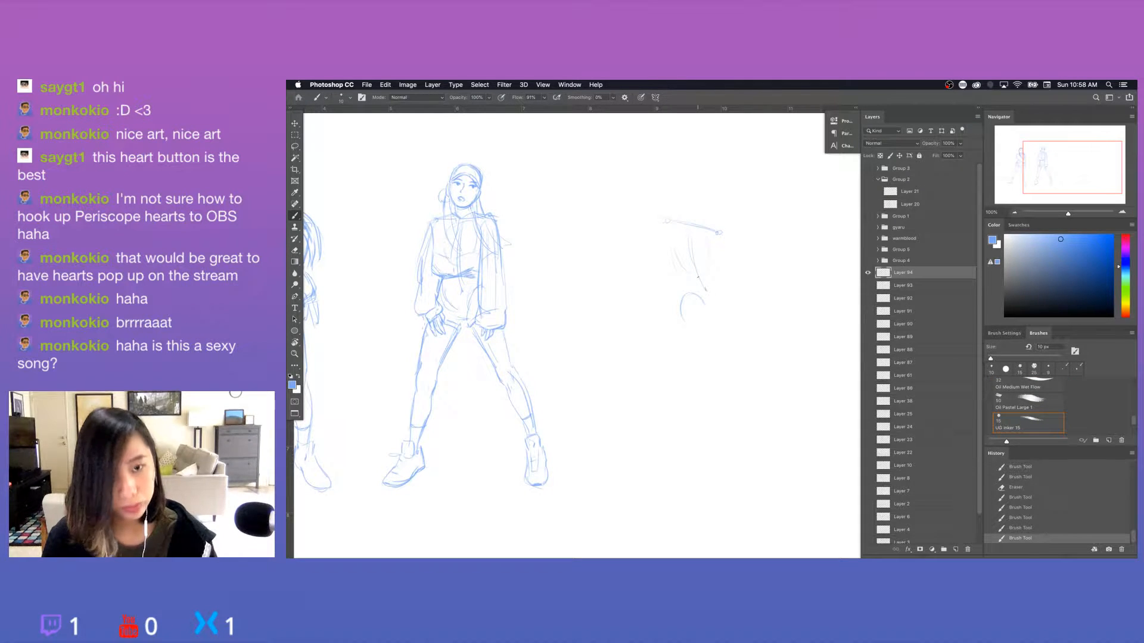
left_click_drag(710, 236, 709, 257)
left_click_drag(708, 243, 707, 269)
mouse_move(690, 232)
left_mouse_down()
mouse_move(706, 291)
mouse_move(690, 314)
left_mouse_up()
key("e")
key("b")
left_click_drag(700, 273, 721, 303)
mouse_move(714, 293)
left_mouse_down()
mouse_move(722, 304)
mouse_move(685, 318)
left_mouse_up()
left_click_drag(685, 318, 704, 311)
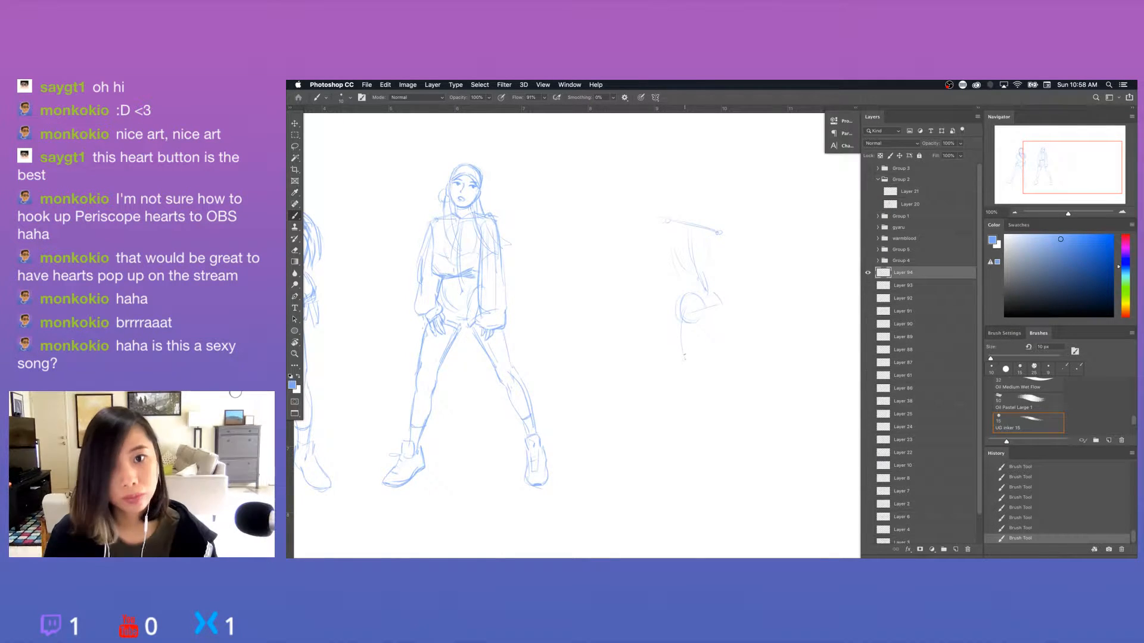
Sketch the third figure's standing leg down to the foot and the raised thigh extending horizontally, trimming its knee end.
mouse_move(684, 356)
left_mouse_down()
mouse_move(694, 376)
mouse_move(689, 447)
left_mouse_up()
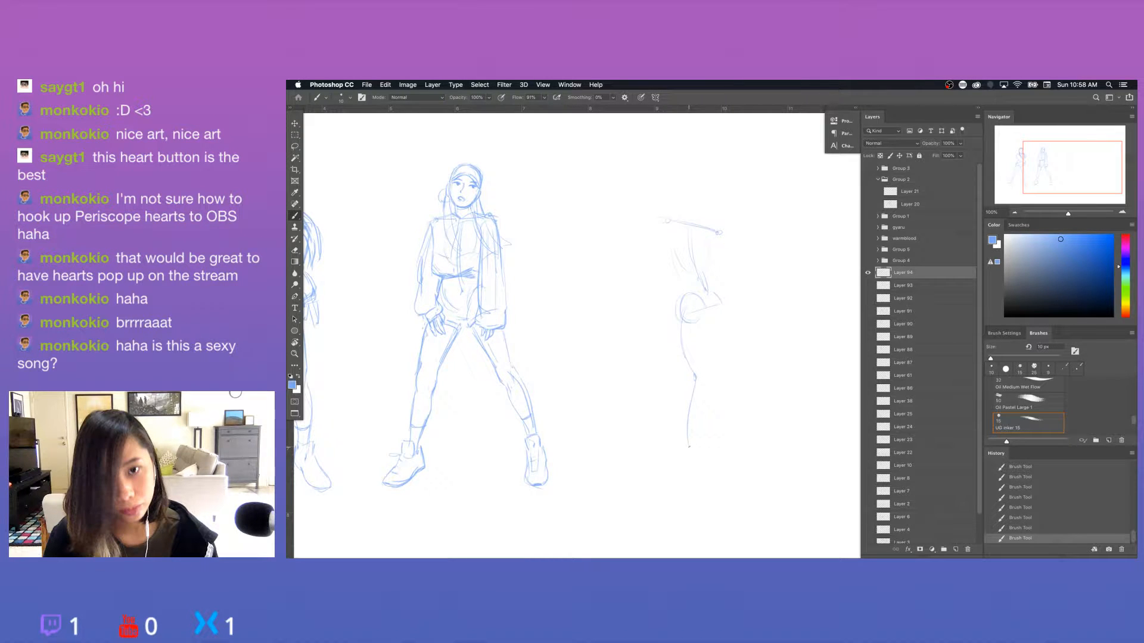
left_click_drag(694, 397, 692, 442)
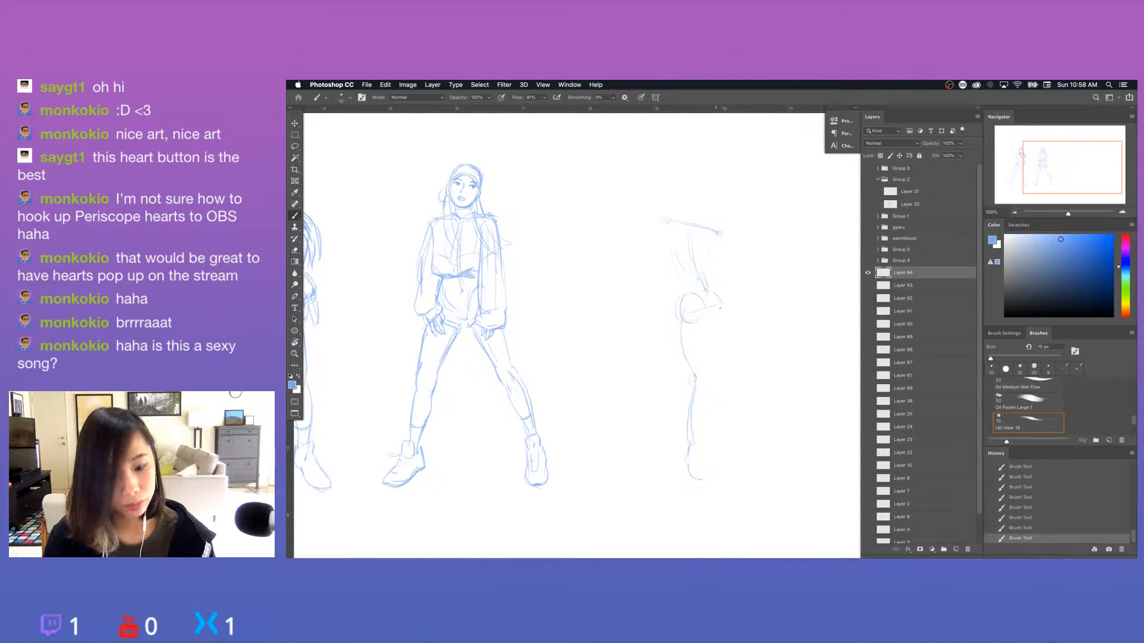
mouse_move(719, 306)
left_mouse_down()
mouse_move(717, 296)
mouse_move(772, 316)
mouse_move(793, 304)
left_mouse_up()
key("super+z")
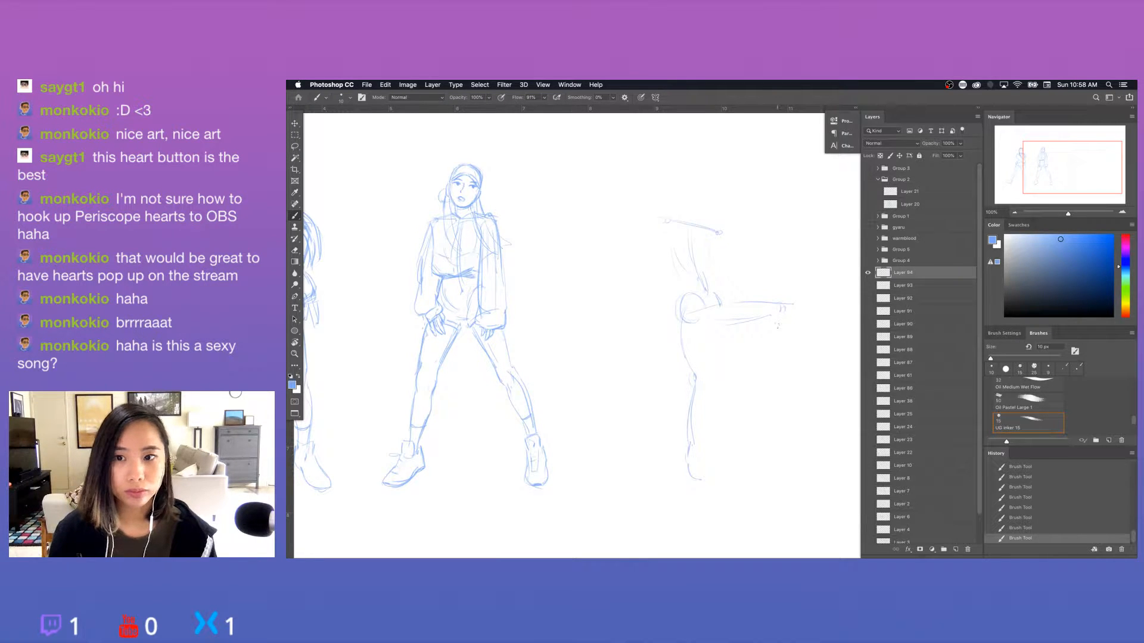
key("e")
left_click_drag(789, 300, 794, 315)
left_click_drag(781, 358, 757, 370)
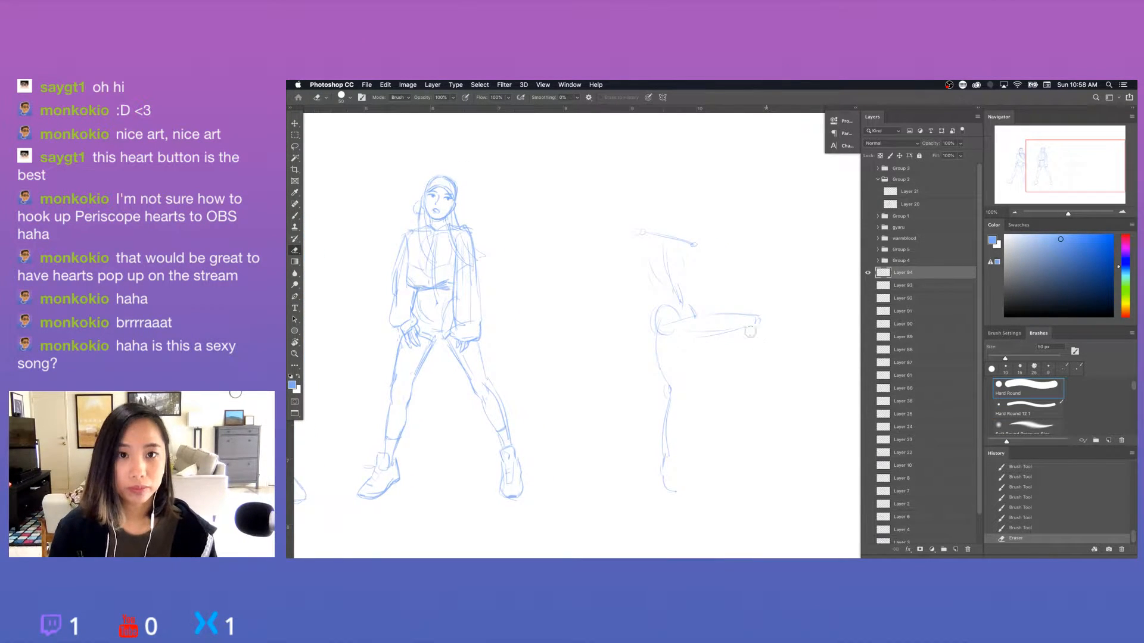
Rework the third figure's shoulder line and joints and rough in the arm beside the torso.
key("b")
mouse_move(639, 232)
left_mouse_down()
mouse_move(692, 241)
mouse_move(719, 276)
mouse_move(707, 301)
mouse_move(701, 276)
mouse_move(721, 271)
left_mouse_up()
key("super+z")
key("e")
key("b")
key("e")
key("b")
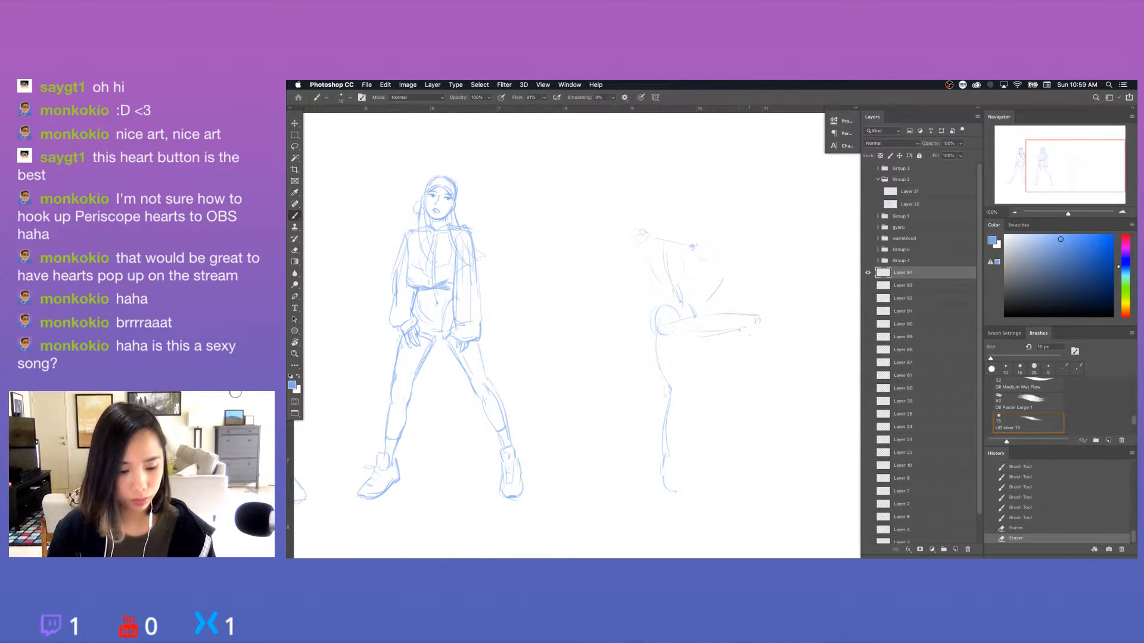
Sketch the lower leg bending down from the raised knee to a foot line, and the standing leg's inner thigh and knee.
mouse_move(755, 324)
left_mouse_down()
mouse_move(731, 395)
mouse_move(739, 345)
mouse_move(733, 382)
mouse_move(765, 392)
mouse_move(737, 398)
mouse_move(767, 390)
mouse_move(749, 378)
mouse_move(768, 391)
mouse_move(755, 391)
left_mouse_up()
key("super+z")
key("e")
key("b")
key("super+z")
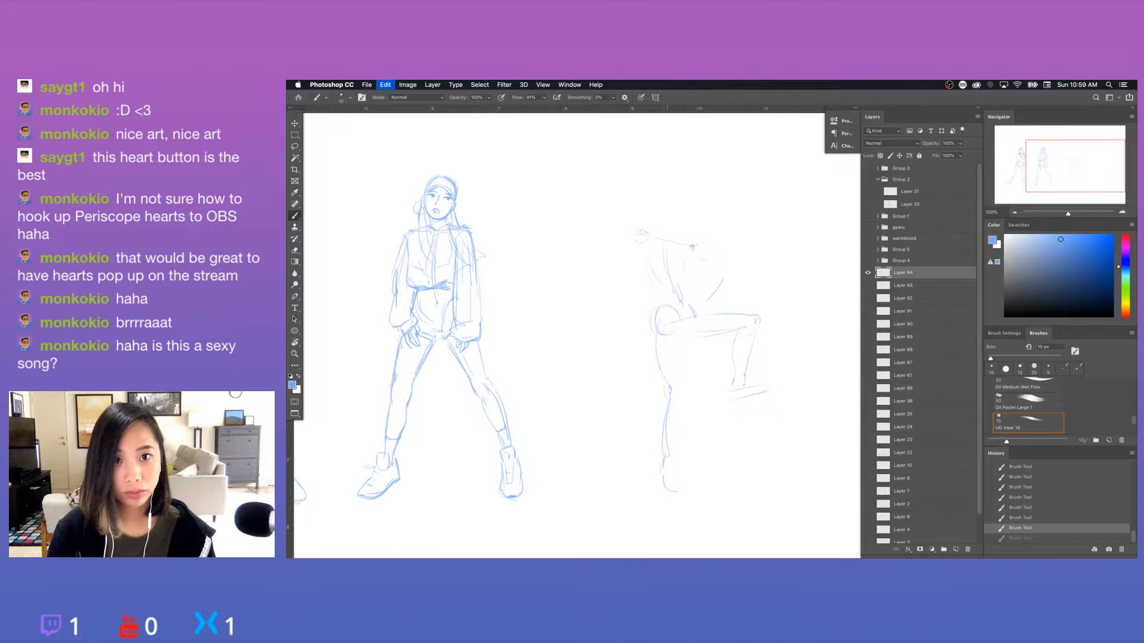
left_click_drag(684, 337, 682, 387)
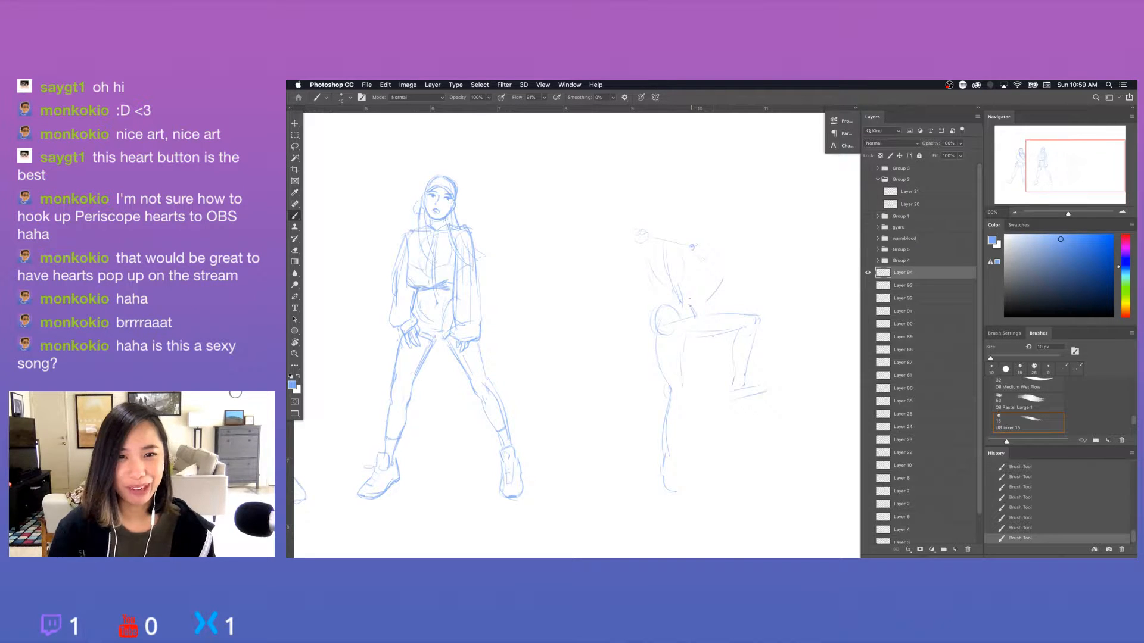
left_click_drag(678, 385, 679, 394)
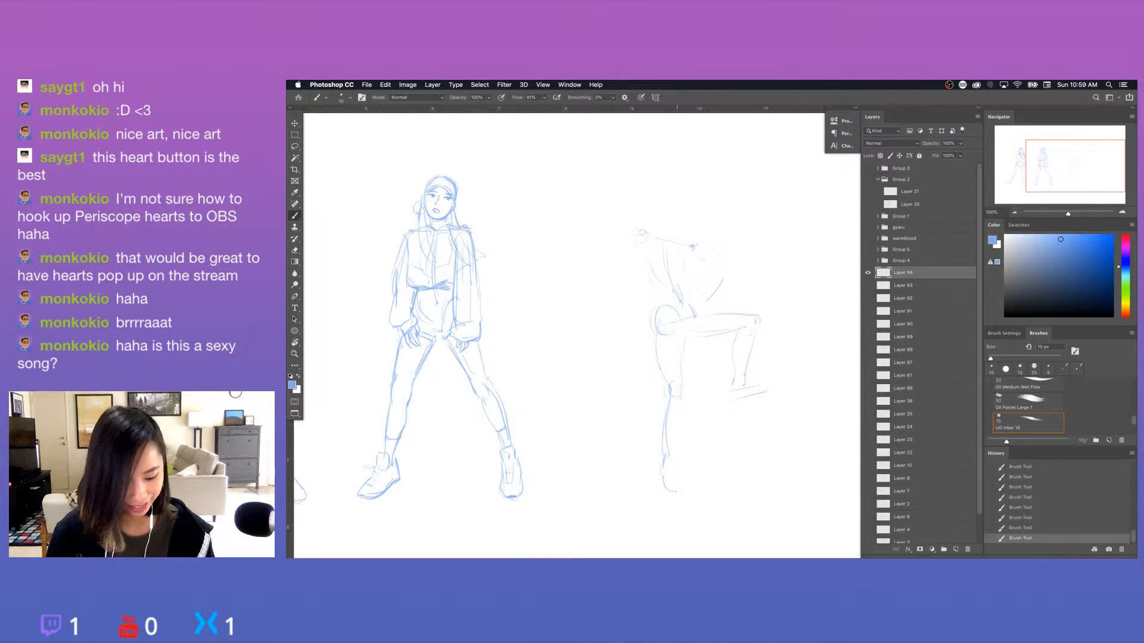
Sketch the back of the third figure's standing calf and rework the ankle and foot lines.
left_click_drag(664, 396, 674, 403)
key("super+z")
left_click(675, 412)
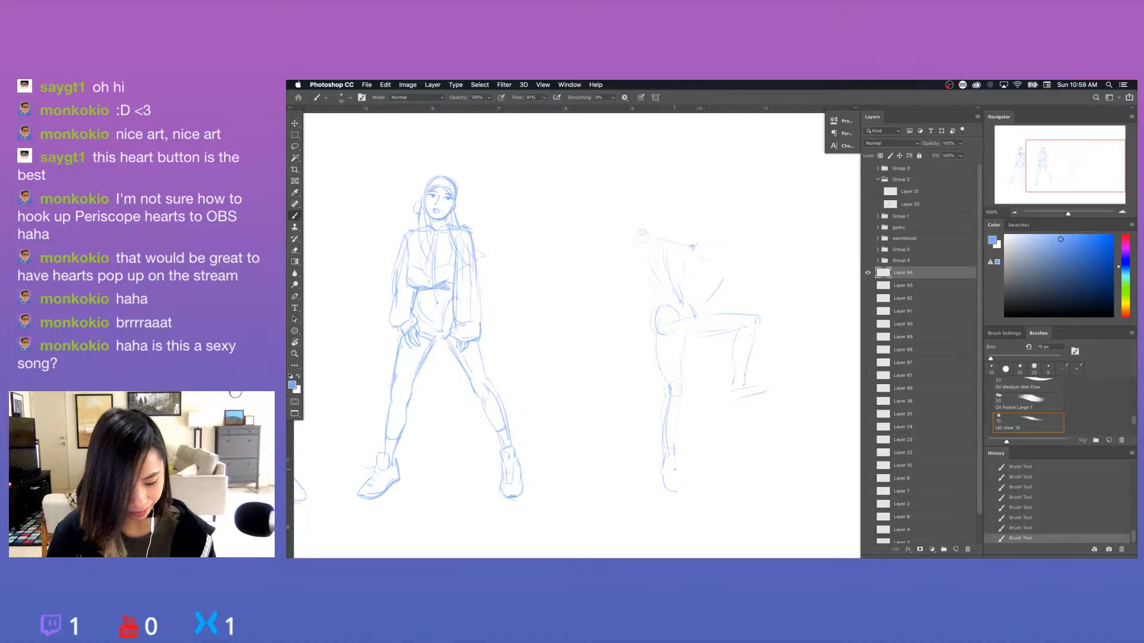
key("e")
mouse_move(663, 476)
left_mouse_down()
mouse_move(676, 491)
mouse_move(659, 491)
mouse_move(678, 484)
left_mouse_up()
key("b")
left_click_drag(661, 494, 675, 493)
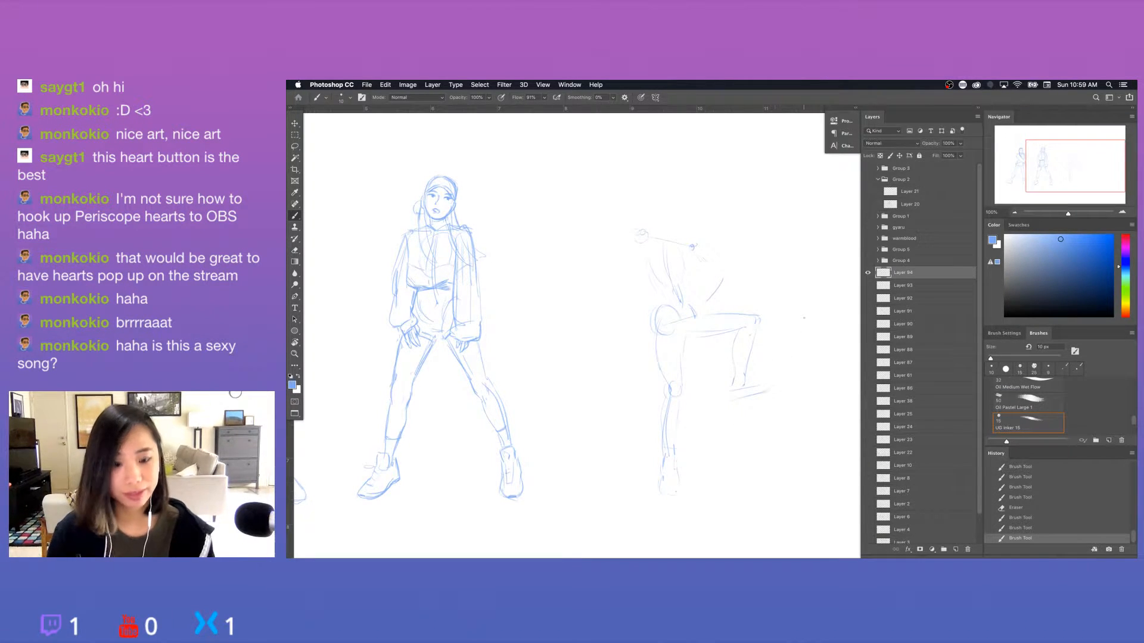
Sketch the third figure's raised arm bending up from the shoulder and rough in a circle for the head.
left_click_drag(644, 238, 630, 236)
left_click_drag(617, 222, 632, 243)
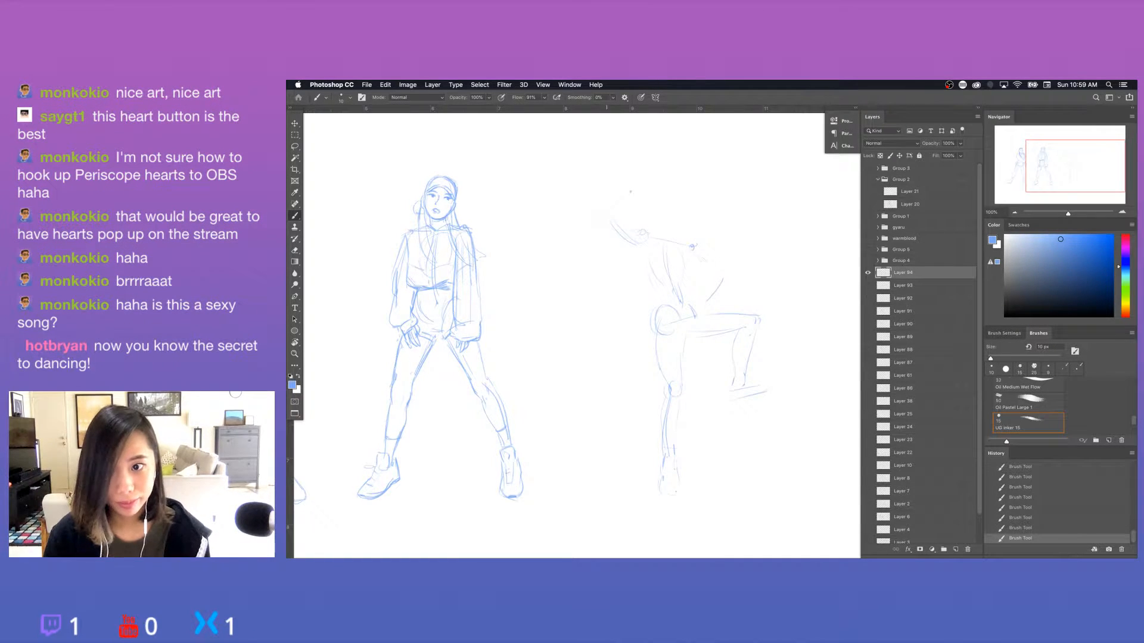
key("super+z")
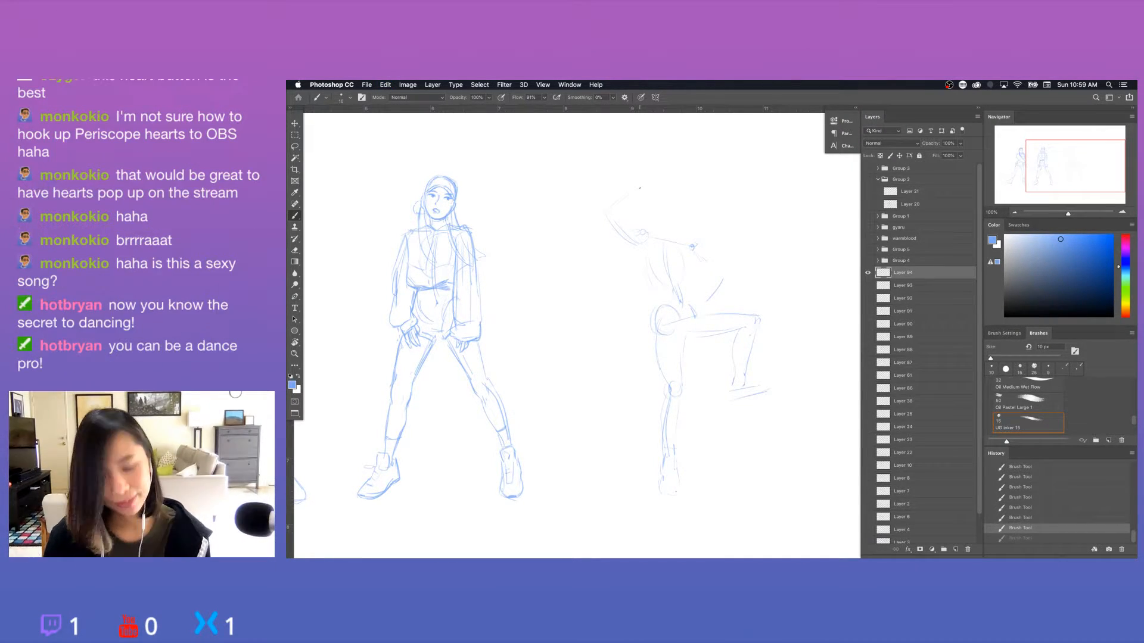
left_click_drag(638, 188, 646, 190)
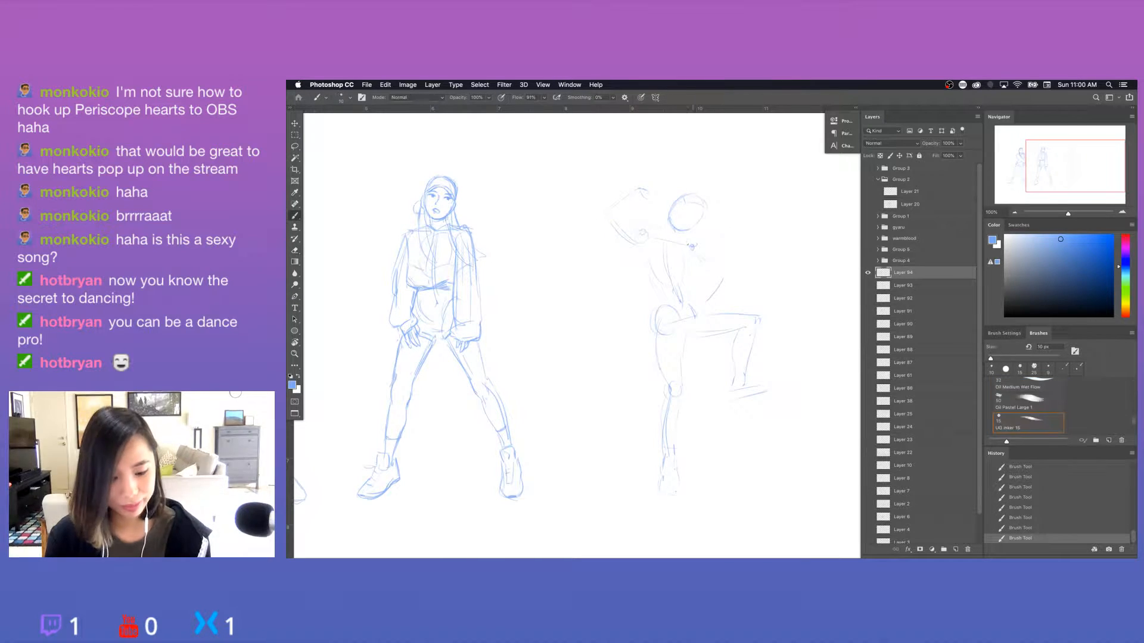
Erase parts of the third figure's head circle and redraw the head's outline and inner construction curves.
key("e")
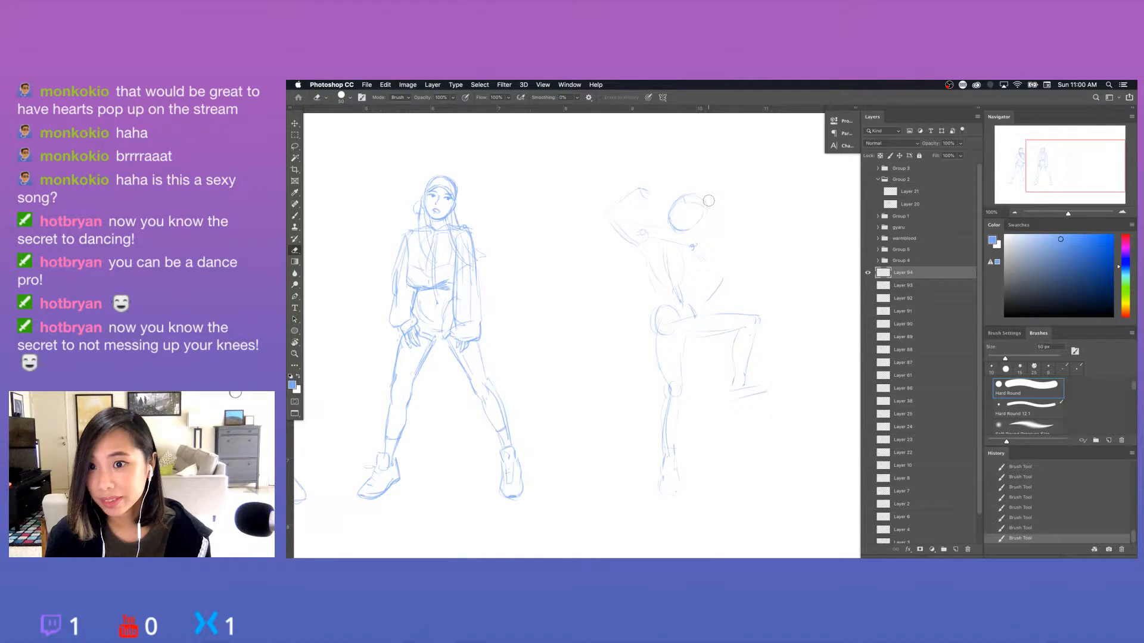
left_click_drag(708, 200, 697, 230)
key("b")
mouse_move(681, 197)
left_mouse_down()
mouse_move(670, 222)
mouse_move(688, 229)
mouse_move(702, 196)
left_mouse_up()
mouse_move(688, 195)
left_mouse_down()
mouse_move(705, 202)
mouse_move(677, 211)
mouse_move(684, 202)
mouse_move(685, 230)
mouse_move(673, 218)
left_mouse_up()
key("e")
key("b")
key("super+z")
key("e")
mouse_move(673, 214)
left_mouse_down()
mouse_move(686, 229)
mouse_move(699, 205)
left_mouse_up()
key("b")
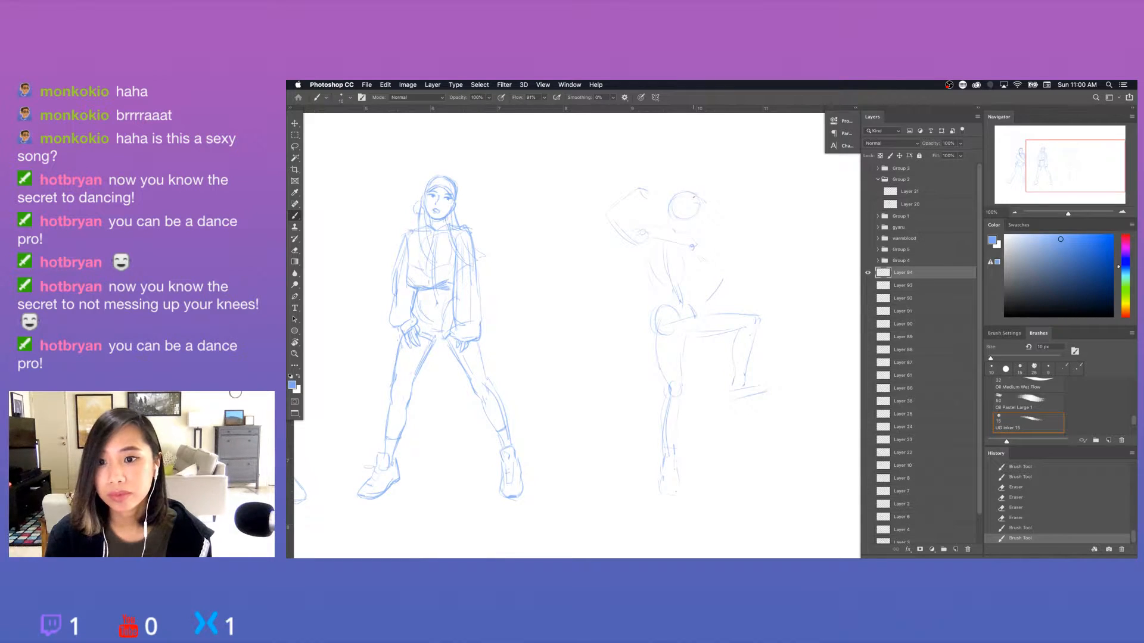
mouse_move(691, 198)
left_mouse_down()
mouse_move(699, 208)
mouse_move(679, 219)
mouse_move(688, 230)
mouse_move(656, 233)
mouse_move(673, 230)
left_mouse_up()
Sketch the third figure's neck and redraw the shoulder line and the joint of the raised arm.
key("e")
key("b")
mouse_move(692, 246)
left_mouse_down()
mouse_move(704, 242)
mouse_move(656, 234)
mouse_move(652, 287)
left_mouse_up()
key("super+z")
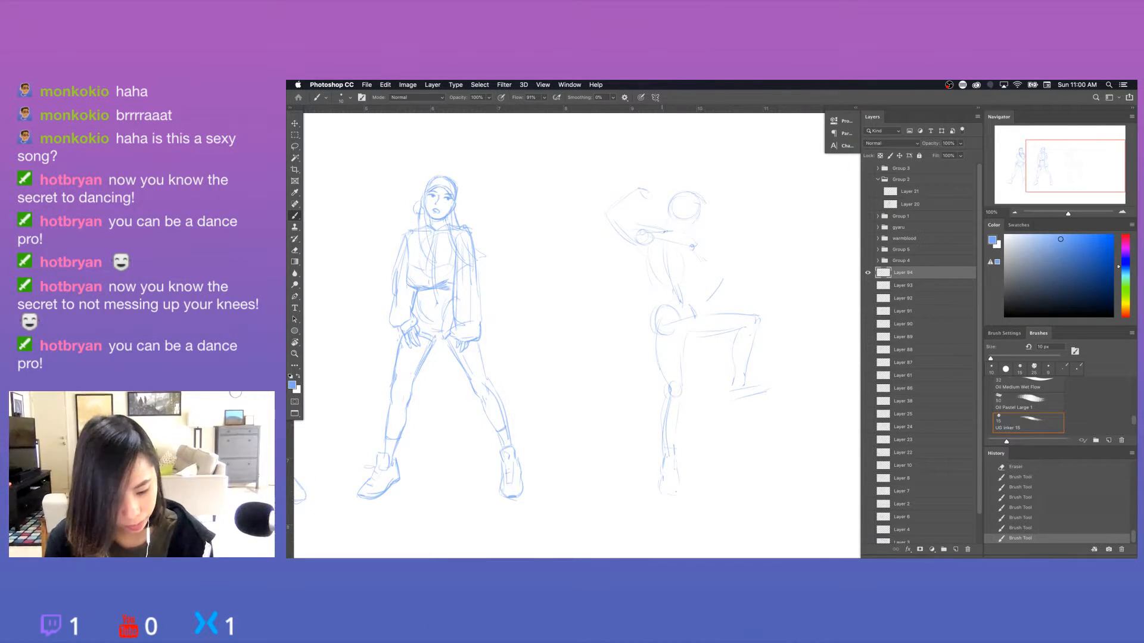
left_click_drag(637, 225, 668, 231)
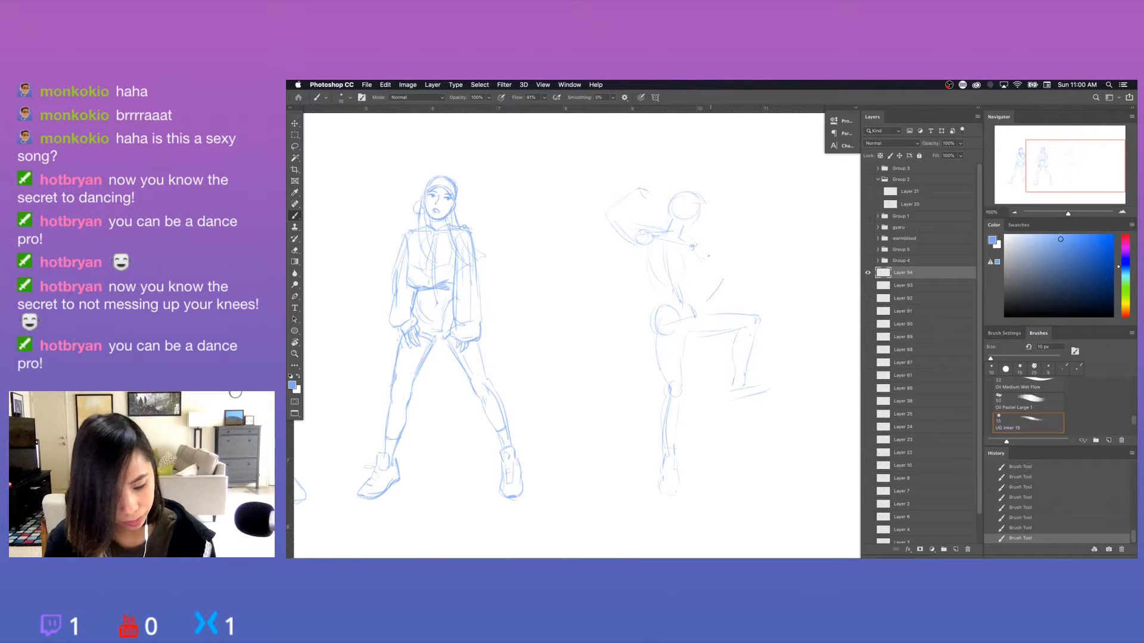
Lighten the third figure's upper chest lines and redraw the torso's sides down to the waist and hip.
key("e")
mouse_move(670, 238)
left_mouse_down()
mouse_move(704, 247)
mouse_move(705, 261)
left_mouse_up()
key("b")
mouse_move(693, 248)
left_mouse_down()
mouse_move(700, 260)
mouse_move(648, 280)
mouse_move(661, 292)
mouse_move(655, 329)
mouse_move(651, 318)
left_mouse_up()
key("e")
key("b")
left_click(695, 272)
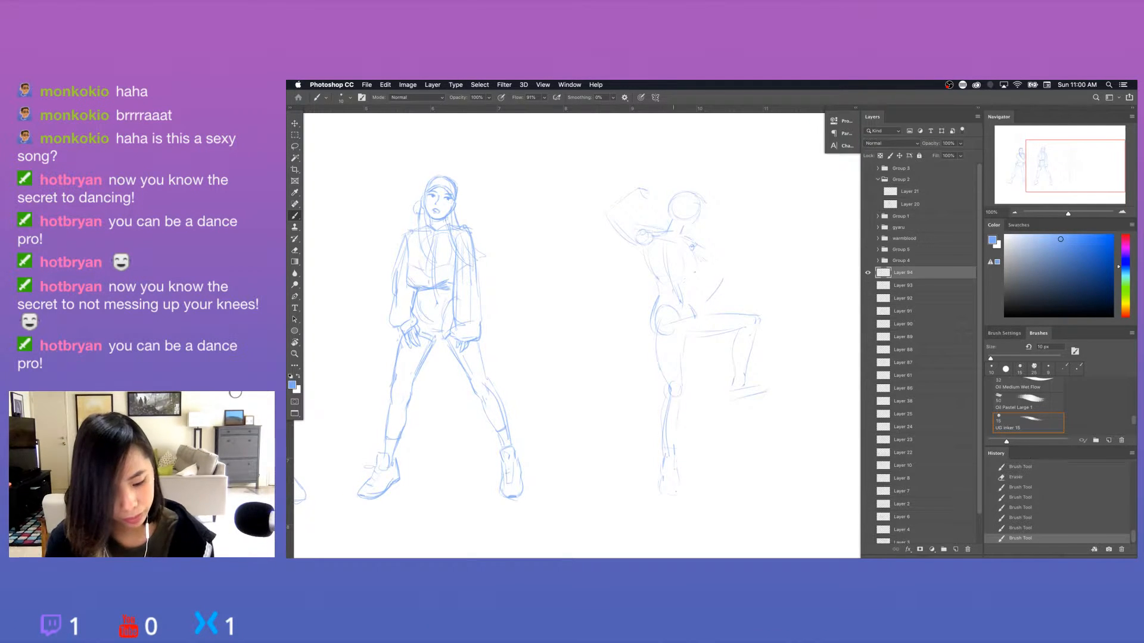
left_click_drag(687, 243, 686, 279)
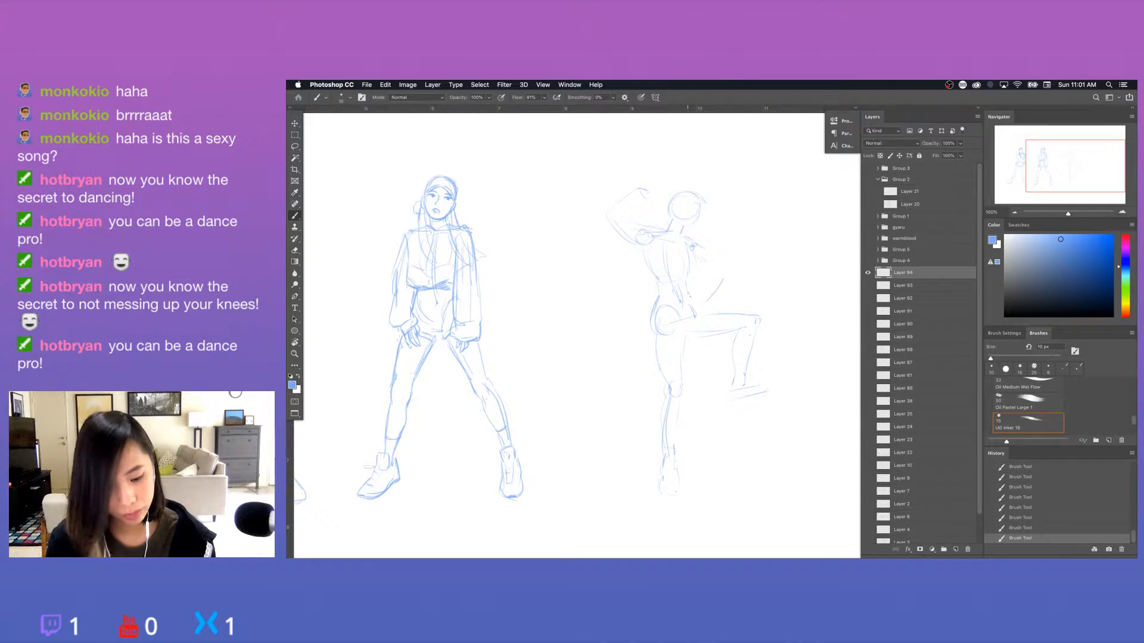
Erase and redraw the third figure's chest contour beside the lower shoulder joint.
key("e")
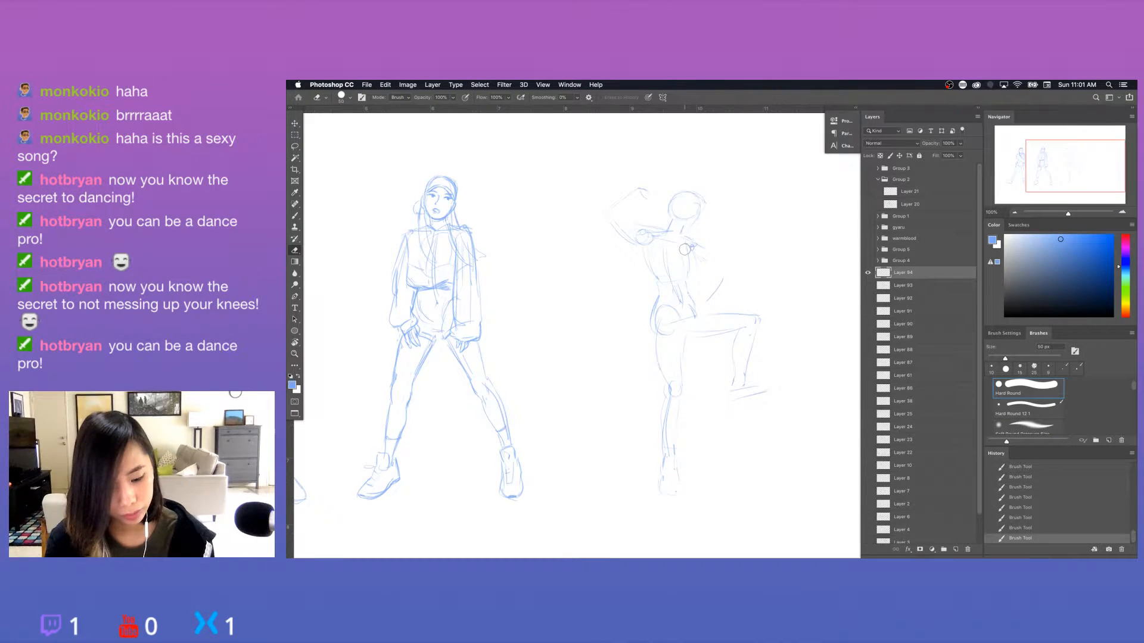
left_click_drag(685, 249, 687, 262)
key("b")
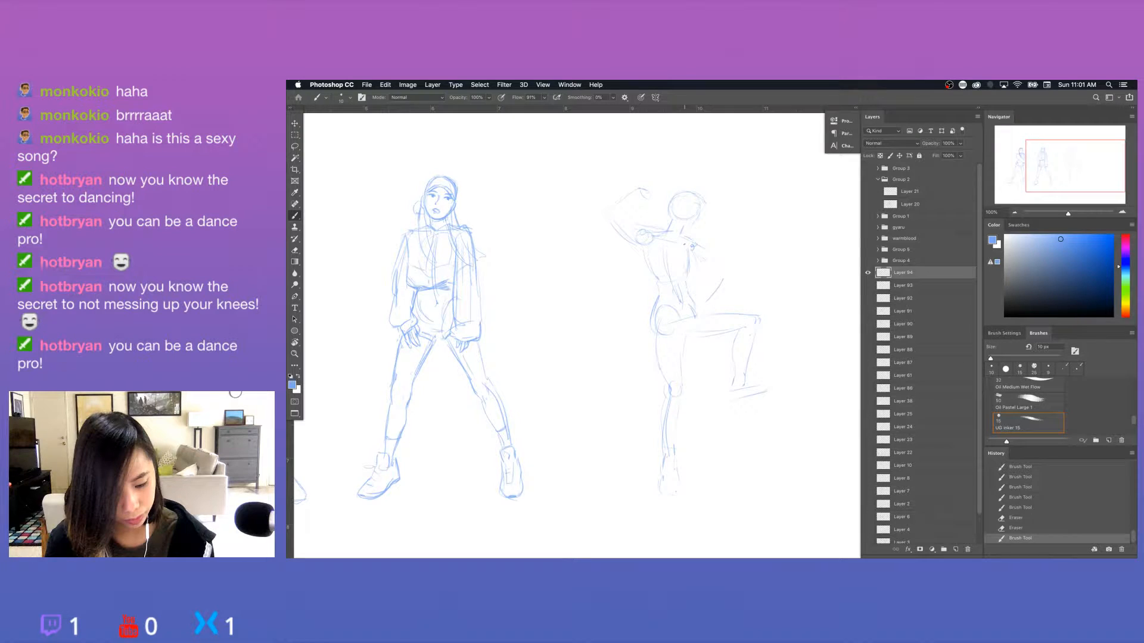
left_click_drag(684, 244, 692, 247)
left_click_drag(691, 247, 687, 275)
key("e")
mouse_move(685, 243)
left_mouse_down()
mouse_move(672, 236)
mouse_move(687, 242)
left_mouse_up()
Sketch the inner contour of the third figure's raised arm and clean up the construction lines inside the head.
key("b")
mouse_move(639, 233)
left_mouse_down()
mouse_move(651, 238)
mouse_move(620, 203)
mouse_move(645, 197)
left_mouse_up()
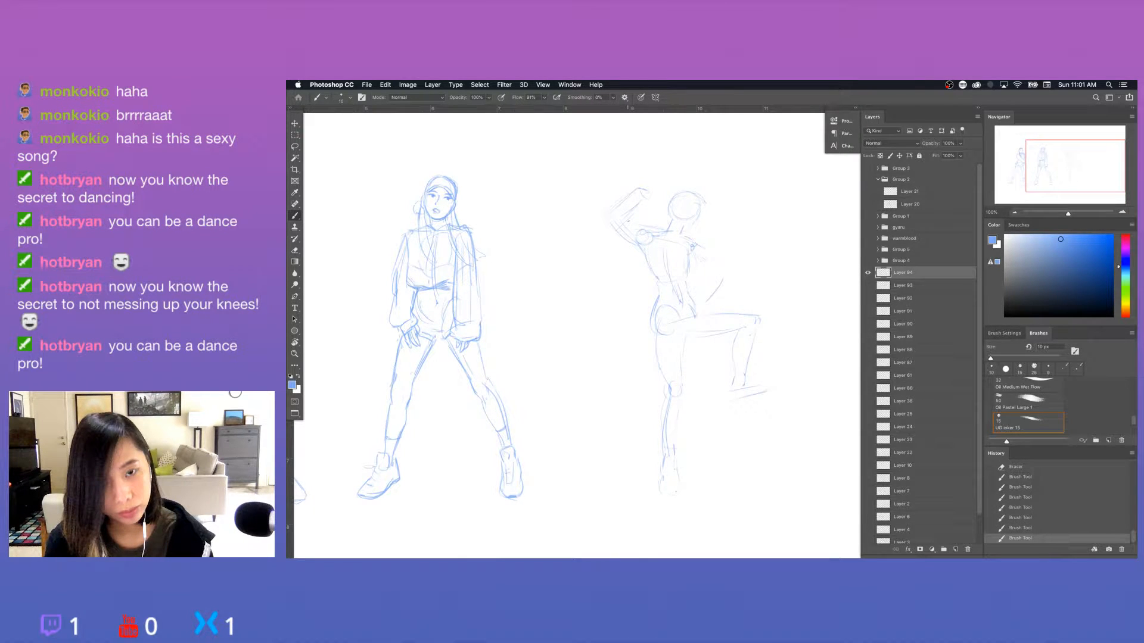
key("e")
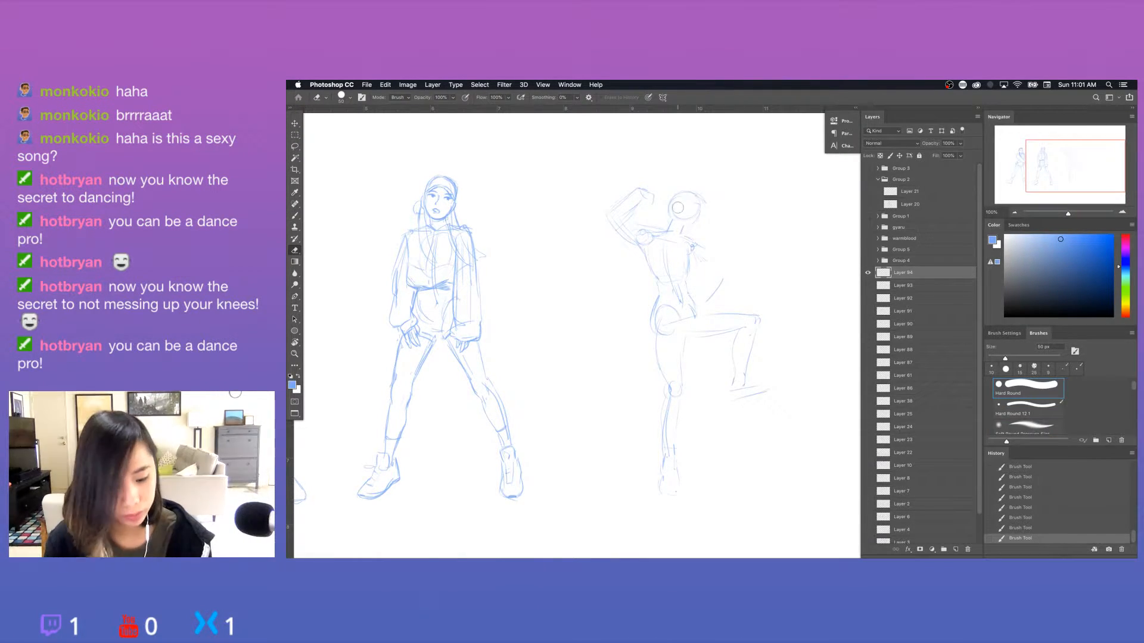
mouse_move(681, 202)
left_mouse_down()
mouse_move(679, 233)
mouse_move(688, 224)
mouse_move(667, 216)
mouse_move(698, 192)
mouse_move(703, 206)
mouse_move(687, 211)
left_mouse_up()
key("b")
key("e")
key("b")
key("e")
Erase stray head and torso lines on the third figure and redraw the ribcage, waist and back contours.
mouse_move(689, 207)
left_mouse_down()
mouse_move(690, 224)
mouse_move(708, 203)
mouse_move(686, 275)
mouse_move(669, 271)
left_mouse_up()
key("b")
key("e")
key("b")
key("e")
key("b")
left_click_drag(676, 285, 682, 303)
mouse_move(649, 256)
left_mouse_down()
mouse_move(653, 310)
mouse_move(696, 316)
left_mouse_up()
Clean up the base of the third figure's neck and sketch the other arm bent with its forearm returning to the hip.
key("e")
left_click_drag(685, 233, 689, 237)
mouse_move(686, 234)
left_mouse_down()
mouse_move(662, 233)
mouse_move(684, 231)
left_mouse_up()
key("b")
left_click_drag(677, 227, 724, 271)
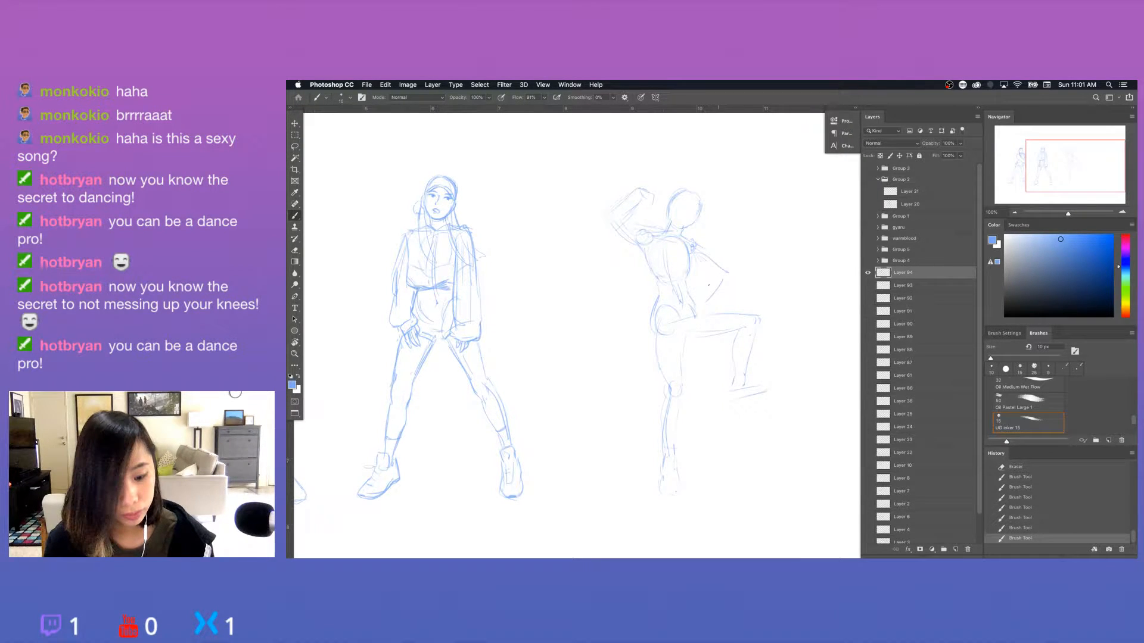
left_click_drag(711, 271, 689, 301)
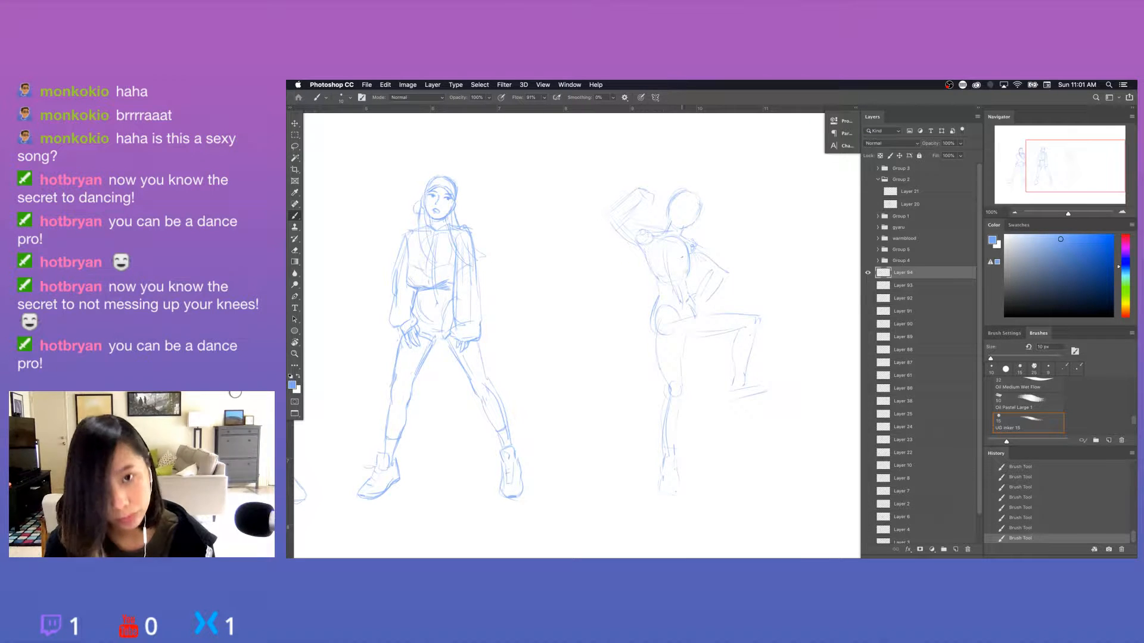
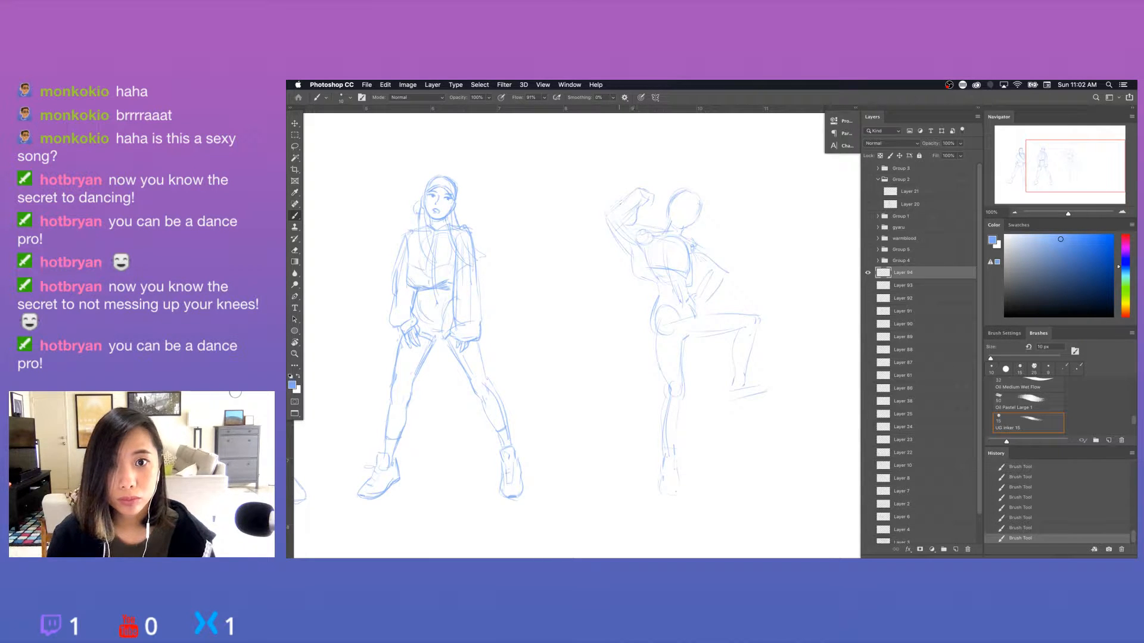
Touch up the third figure's raised forearm and sketch the hairline and crown around the head.
left_click_drag(629, 191, 606, 213)
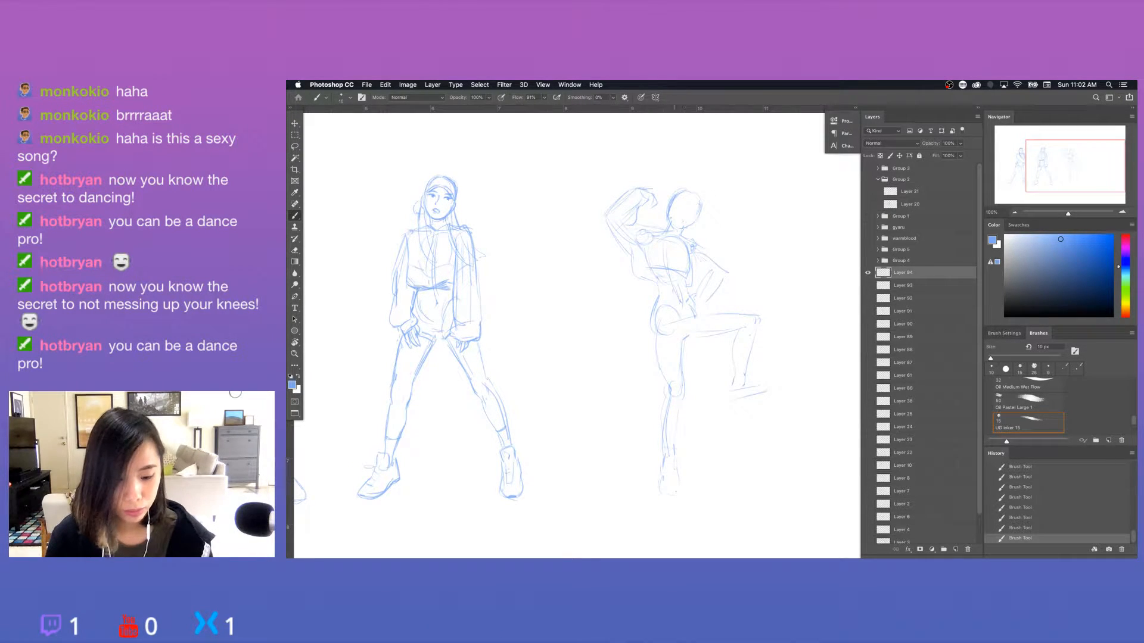
key("super+z")
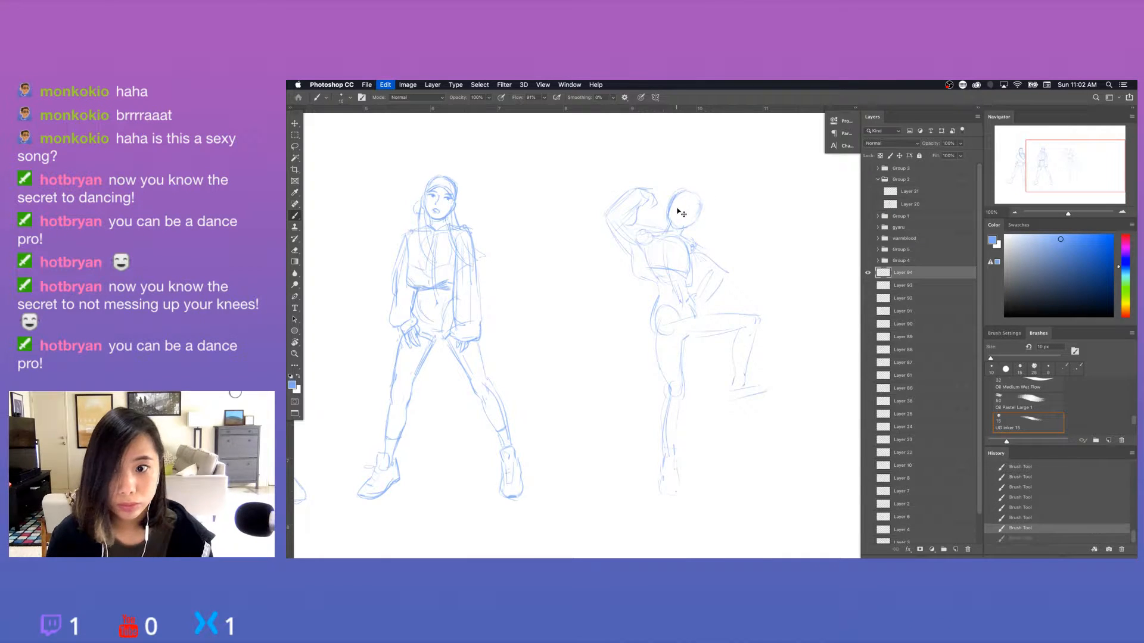
left_click_drag(668, 211, 675, 226)
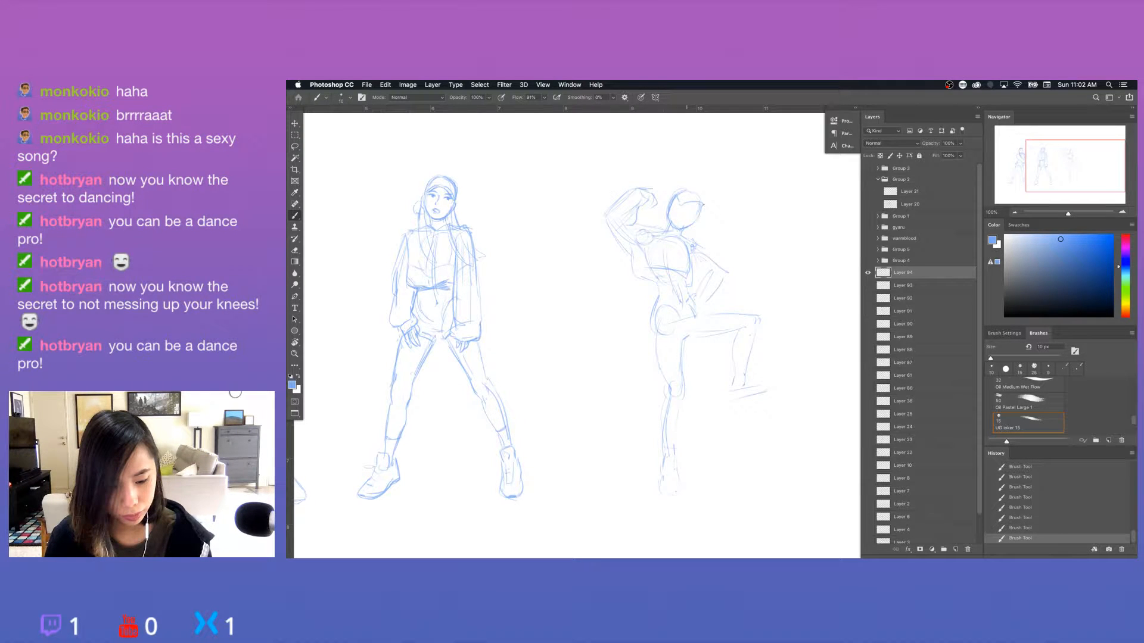
key("e")
key("b")
mouse_move(681, 205)
left_mouse_down()
mouse_move(700, 207)
mouse_move(683, 230)
mouse_move(670, 197)
mouse_move(692, 188)
left_mouse_up()
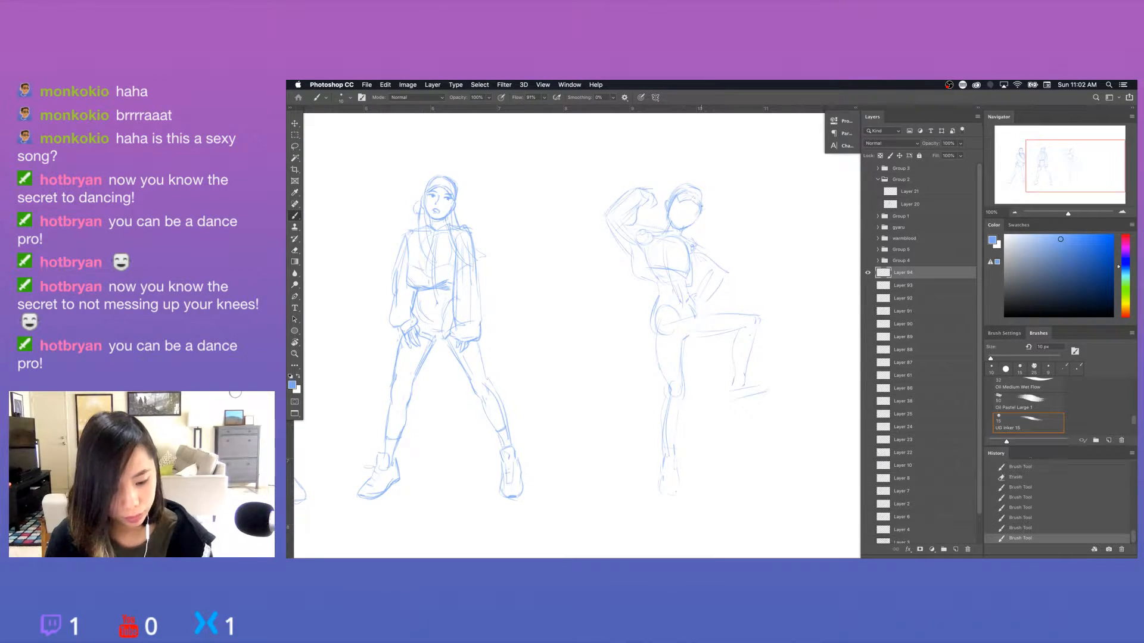
Erase overlapping lines at the far side of the third figure's head and sketch the hair falling towards the shoulder.
key("e")
left_click_drag(693, 208, 697, 203)
mouse_move(698, 208)
left_mouse_down()
mouse_move(698, 219)
mouse_move(700, 186)
left_mouse_up()
key("b")
key("e")
key("b")
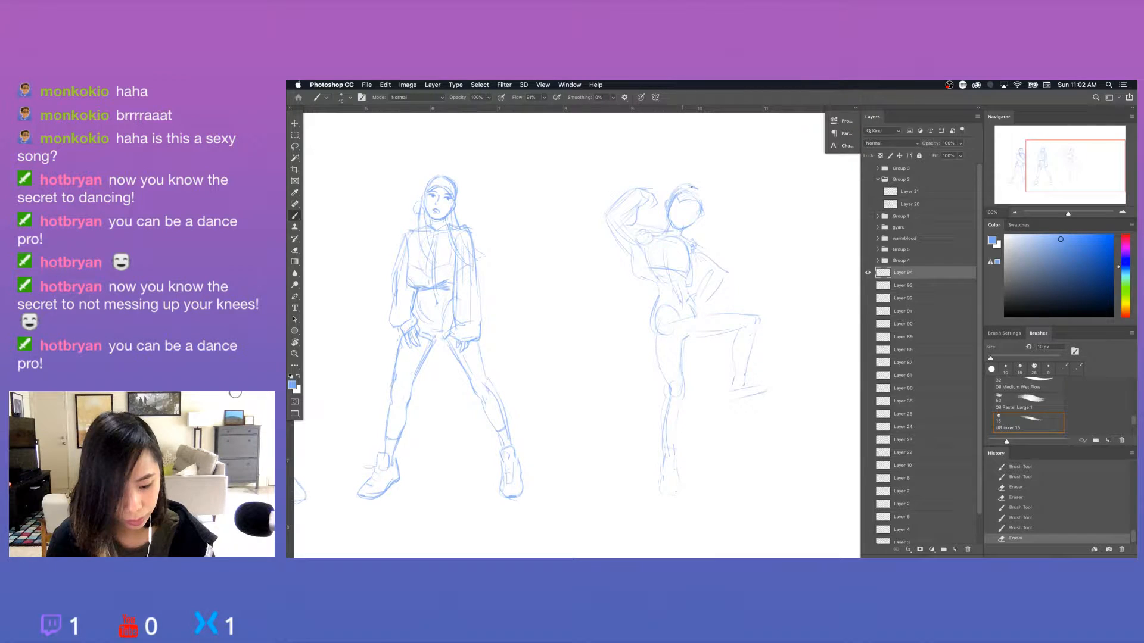
mouse_move(700, 194)
left_mouse_down()
mouse_move(707, 213)
mouse_move(676, 229)
mouse_move(704, 249)
left_mouse_up()
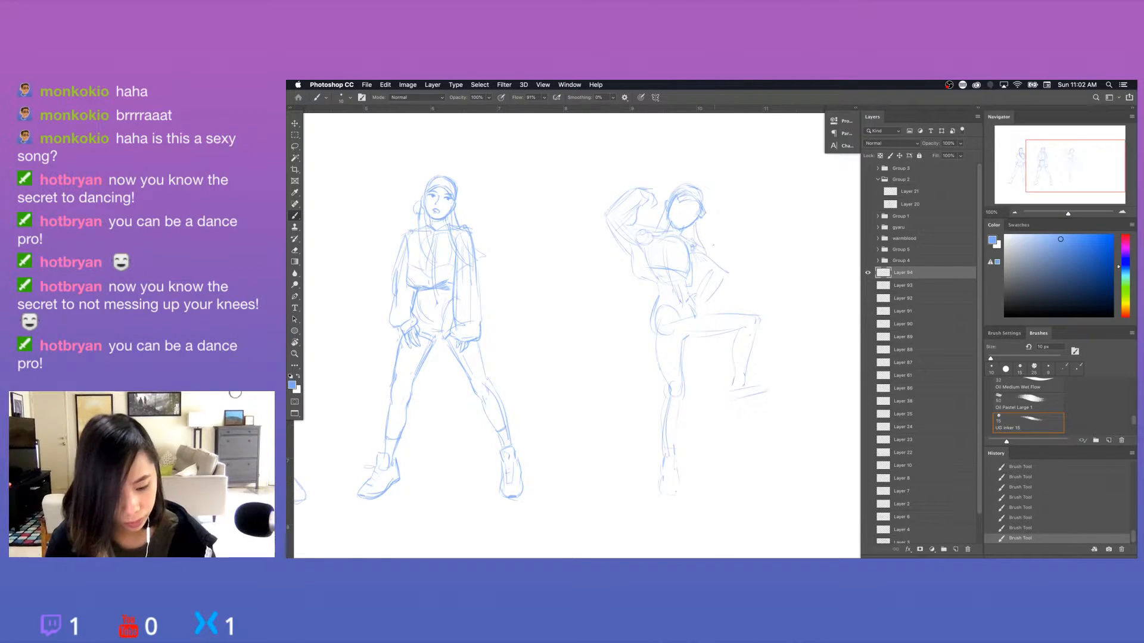
Clear stray lines inside the third figure's face and redraw the cheek and jaw contour.
key("e")
mouse_move(688, 209)
left_mouse_down()
mouse_move(679, 225)
mouse_move(670, 219)
left_mouse_up()
key("b")
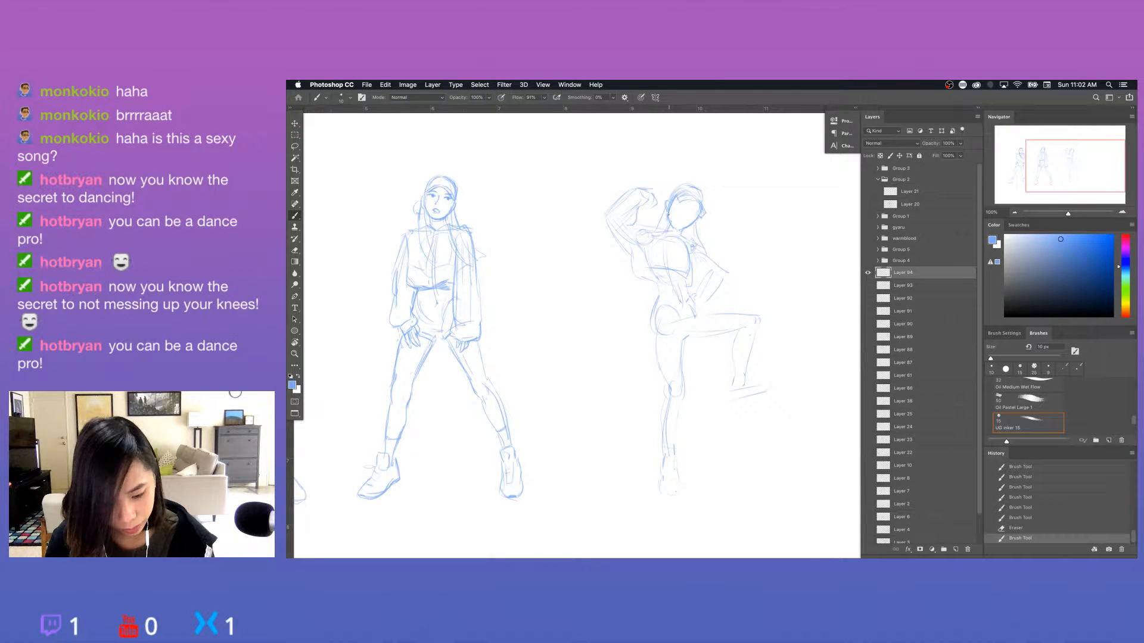
left_click_drag(668, 213, 688, 230)
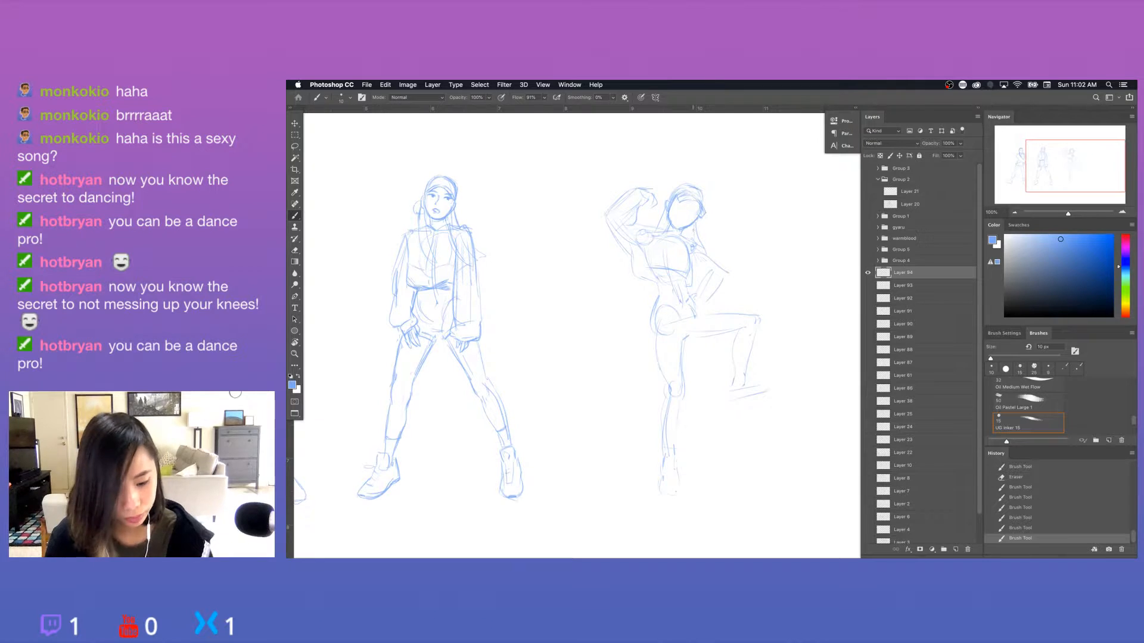
key("e")
left_click_drag(679, 214, 685, 227)
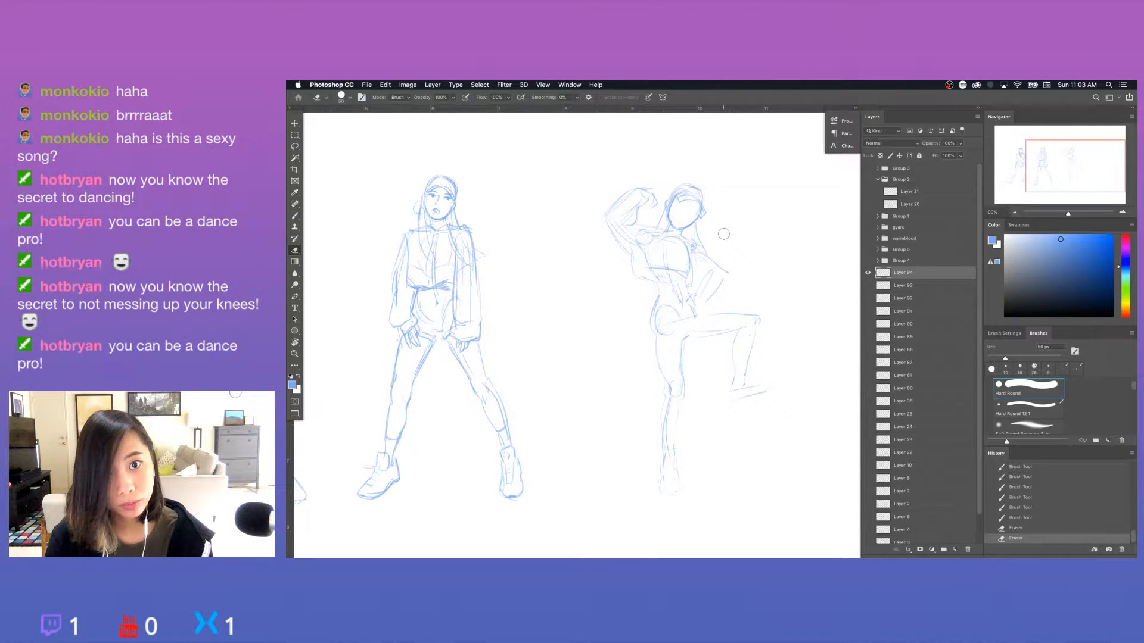
Lasso the third figure's head, adjust it with Free Transform and deselect it.
key("l")
mouse_move(718, 178)
left_mouse_down()
mouse_move(657, 207)
mouse_move(676, 234)
mouse_move(717, 210)
mouse_move(718, 181)
mouse_move(664, 231)
left_mouse_up()
key("super+t")
key("Return")
key("super+d")
Redraw the third figure's neck and shoulder lines and firm up the bent arm's contours.
key("e")
key("b")
left_click_drag(668, 225, 725, 272)
mouse_move(706, 256)
left_mouse_down()
mouse_move(720, 273)
mouse_move(700, 280)
left_mouse_up()
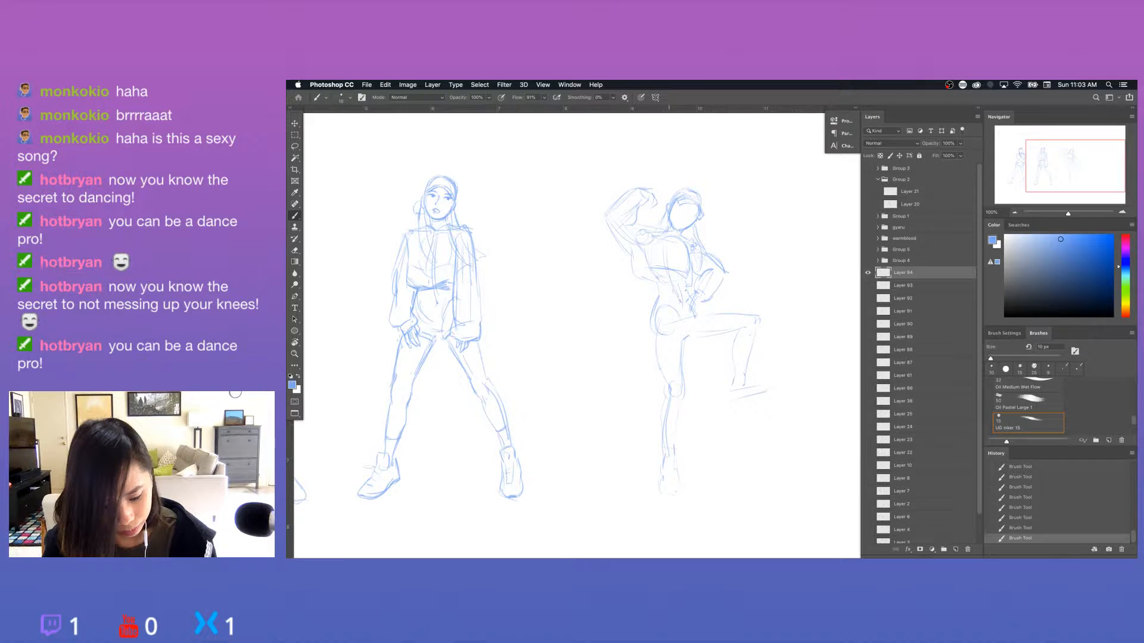
Sketch the waistband across the third figure's waist and clean up the lines around the hand on the hip.
left_click_drag(658, 297, 685, 294)
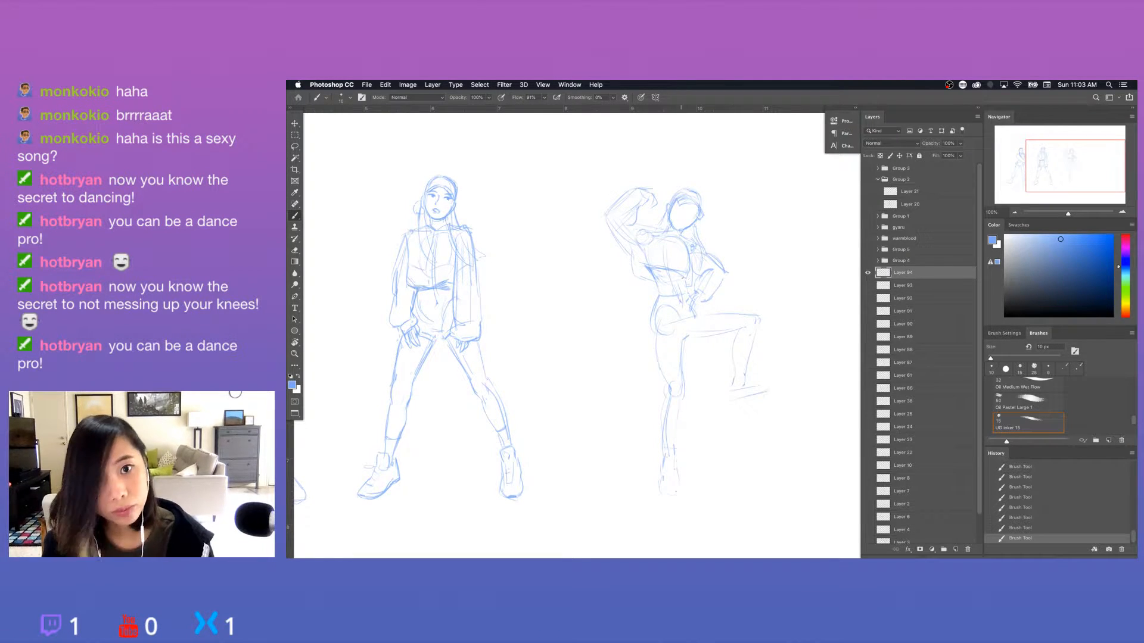
key("e")
mouse_move(681, 286)
left_mouse_down()
mouse_move(670, 290)
mouse_move(685, 277)
left_mouse_up()
key("b")
left_click(765, 360)
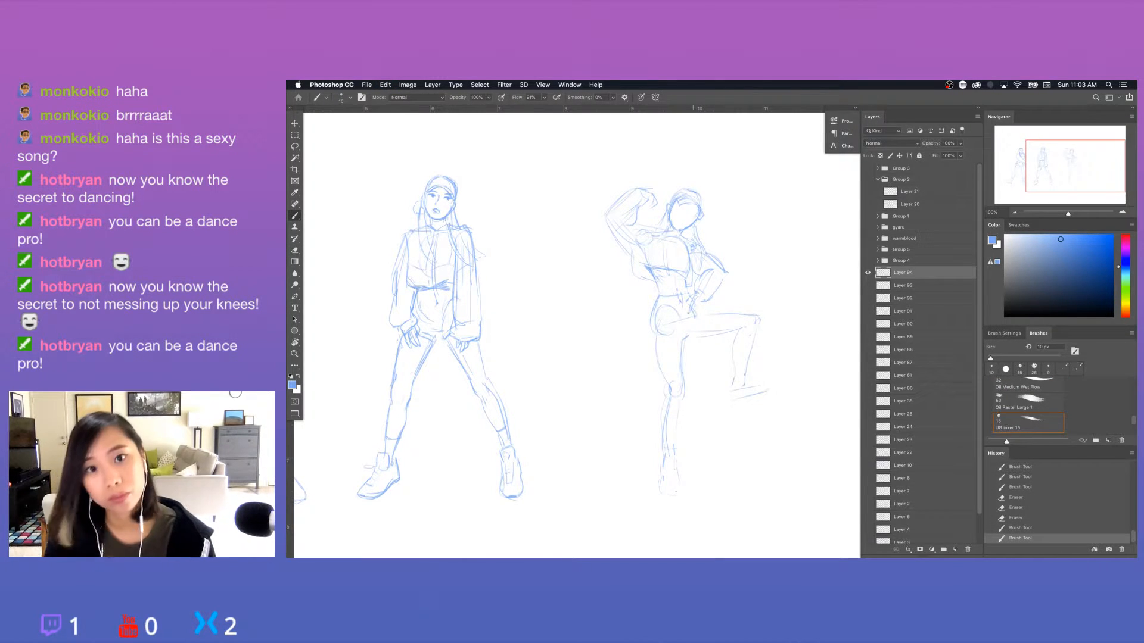
Erase the old hip construction lines and draw the shorts' side contour and hems around both thighs.
key("e")
mouse_move(661, 293)
left_mouse_down()
mouse_move(662, 326)
mouse_move(651, 321)
mouse_move(669, 382)
left_mouse_up()
key("b")
left_click_drag(654, 318, 656, 346)
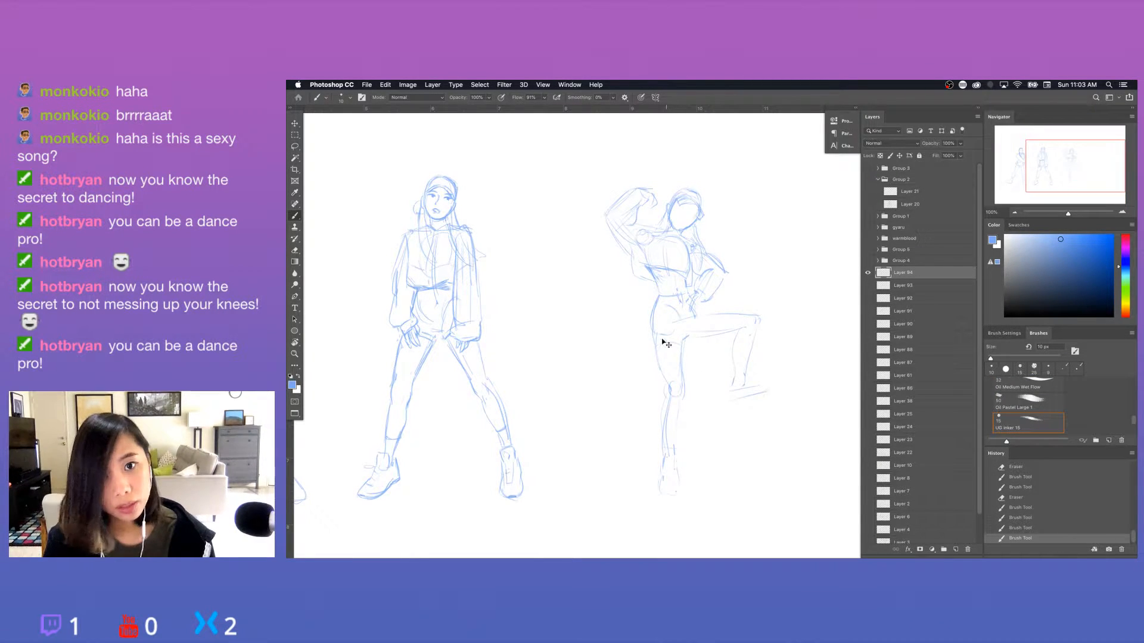
key("super+z")
left_click_drag(657, 299, 652, 325)
mouse_move(653, 322)
left_mouse_down()
mouse_move(655, 353)
mouse_move(698, 336)
left_mouse_up()
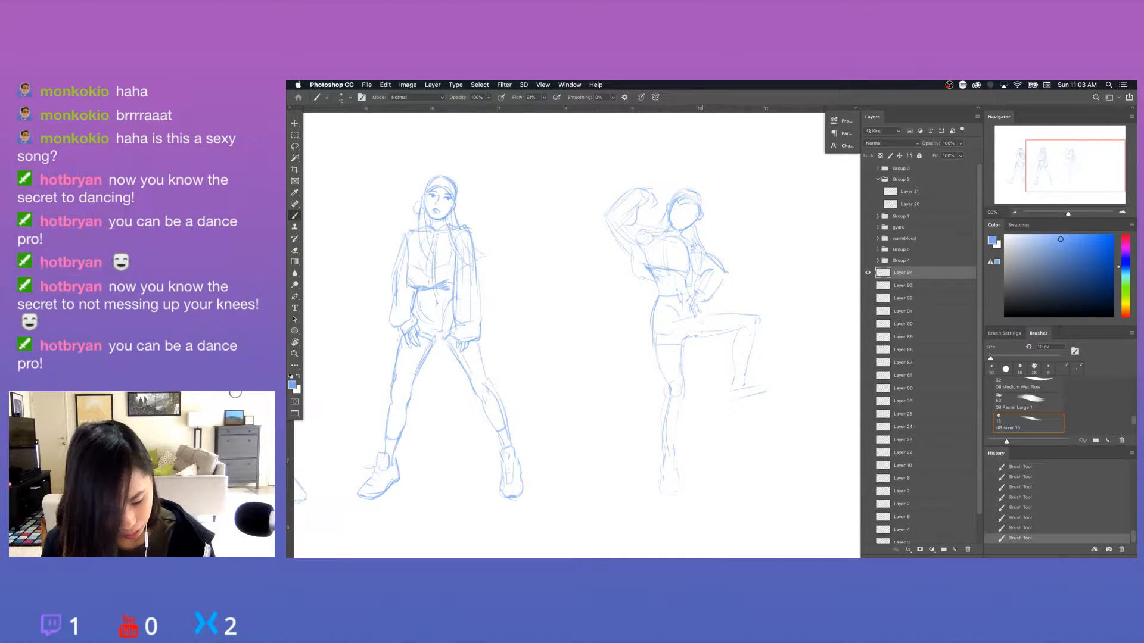
mouse_move(704, 312)
left_mouse_down()
mouse_move(689, 339)
mouse_move(704, 338)
mouse_move(682, 359)
mouse_move(700, 337)
left_mouse_up()
Redraw the contours of the third figure's raised leg and sketch a shoe on its foot.
key("e")
key("b")
mouse_move(685, 339)
left_mouse_down()
mouse_move(723, 337)
mouse_move(720, 300)
mouse_move(701, 337)
mouse_move(749, 349)
mouse_move(734, 371)
left_mouse_up()
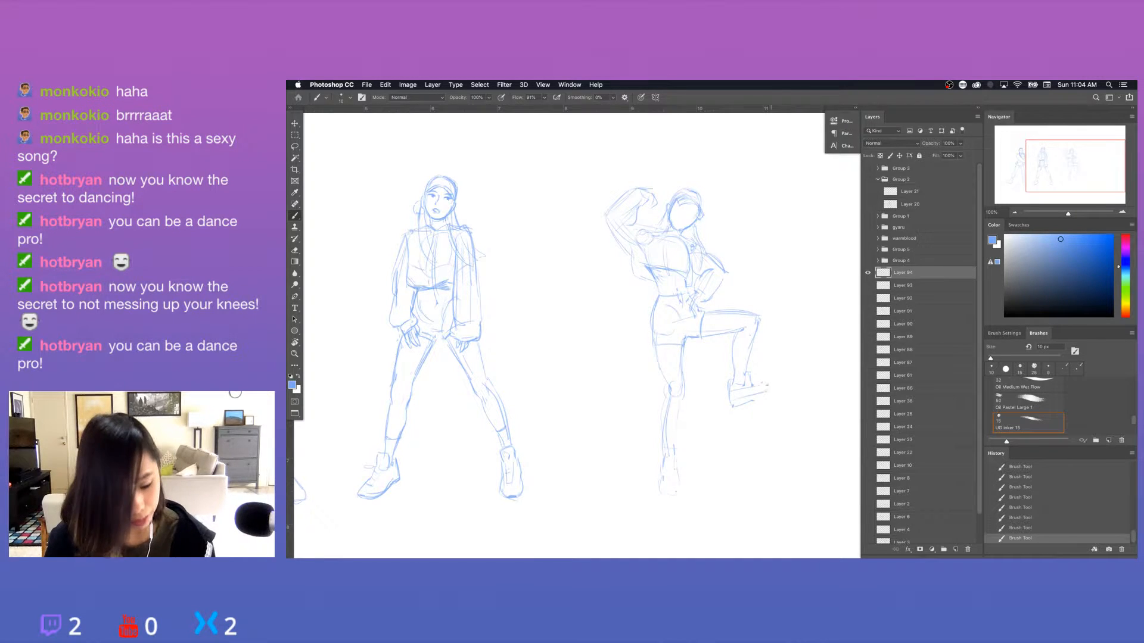
left_click_drag(748, 382, 774, 386)
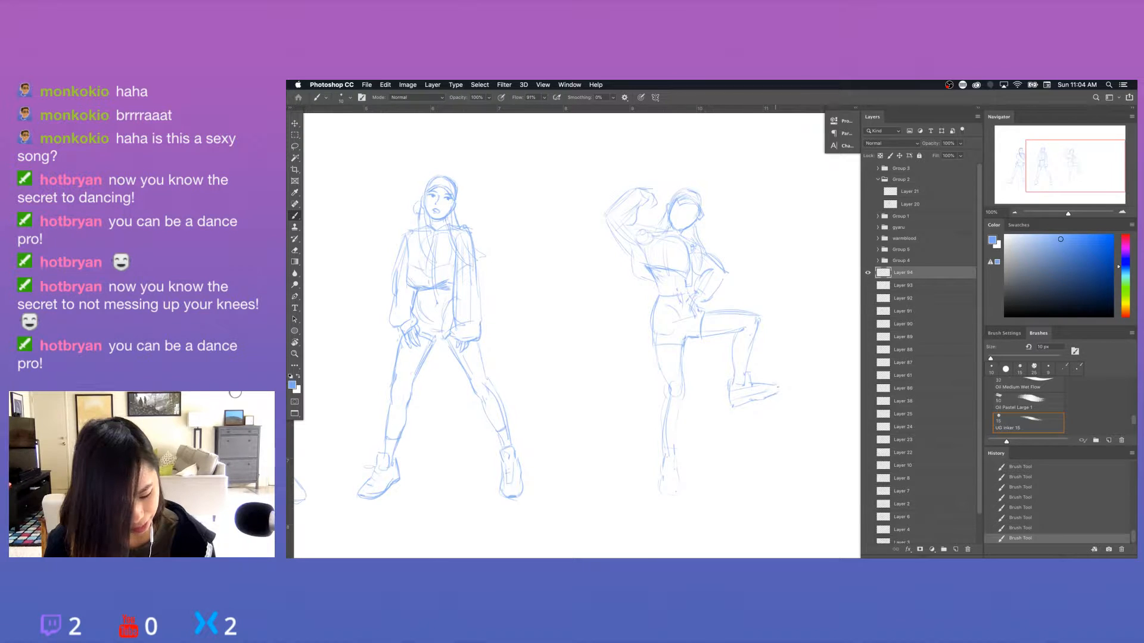
Sketch the shoe on the third figure's standing foot and refine the raised foot's shoe.
mouse_move(728, 433)
left_mouse_down()
mouse_move(728, 406)
mouse_move(659, 451)
left_mouse_up()
key("e")
key("b")
left_click_drag(665, 420, 679, 469)
key("ctrl+z")
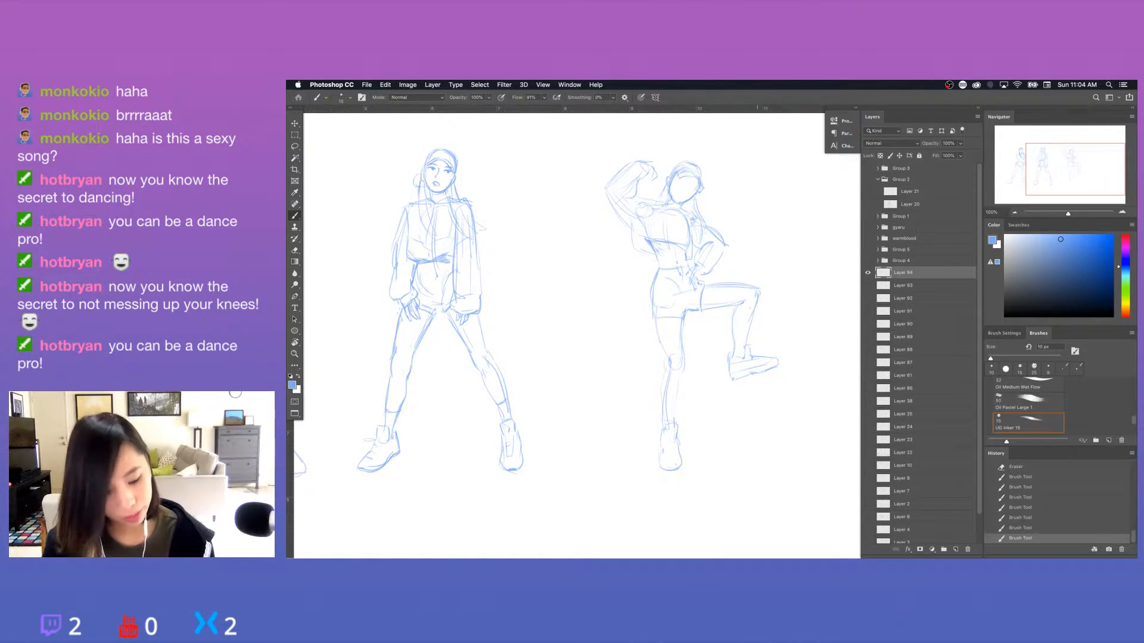
left_click_drag(732, 379, 750, 374)
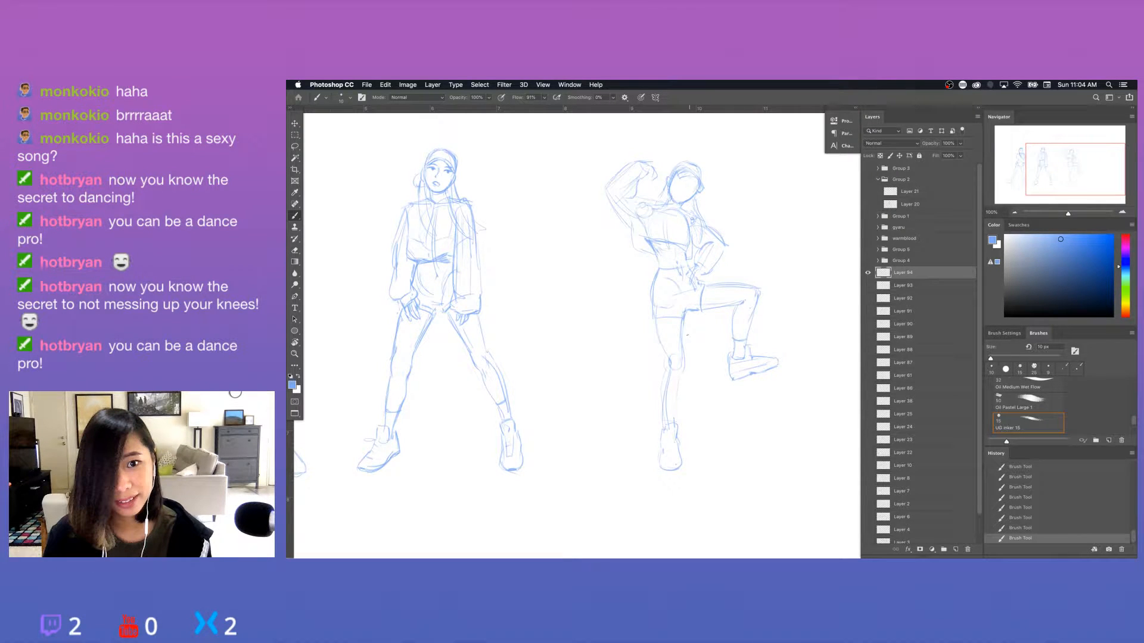
Erase the construction lines on the standing leg's lower half and redraw the shin contours.
left_click_drag(668, 358, 672, 421)
key("super+z")
key("e")
mouse_move(667, 381)
left_mouse_down()
mouse_move(660, 412)
mouse_move(675, 424)
left_mouse_up()
key("b")
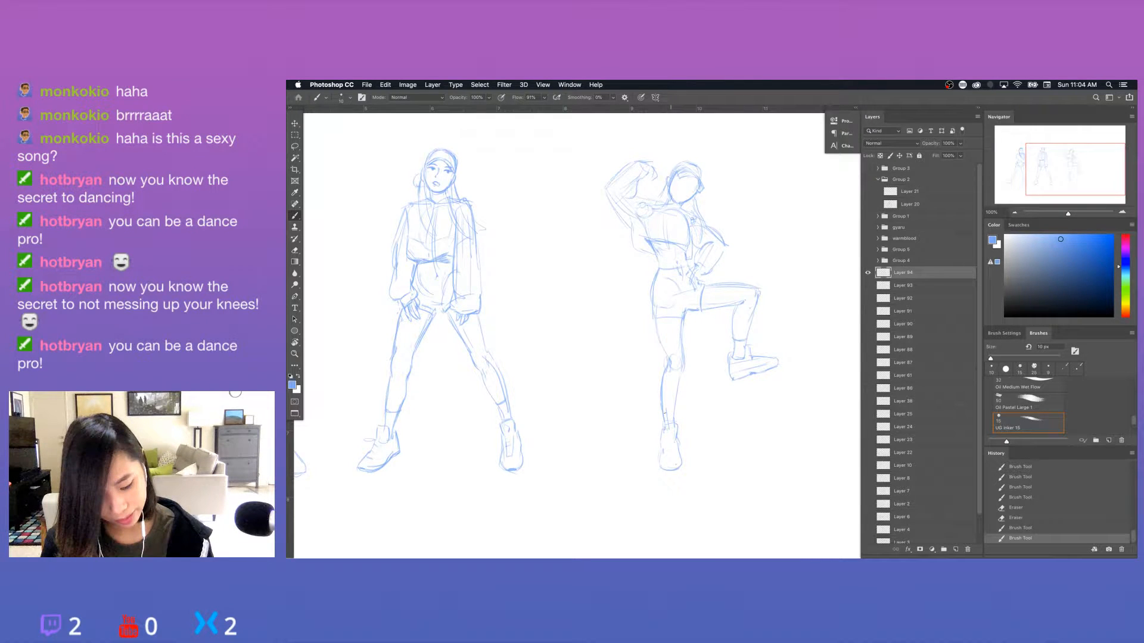
Add a sock line above the standing ankle, redraw the calf's outer contour and mark the knee.
left_click_drag(663, 409, 675, 410)
key("e")
left_click_drag(663, 372, 660, 396)
key("b")
left_click_drag(660, 387, 662, 409)
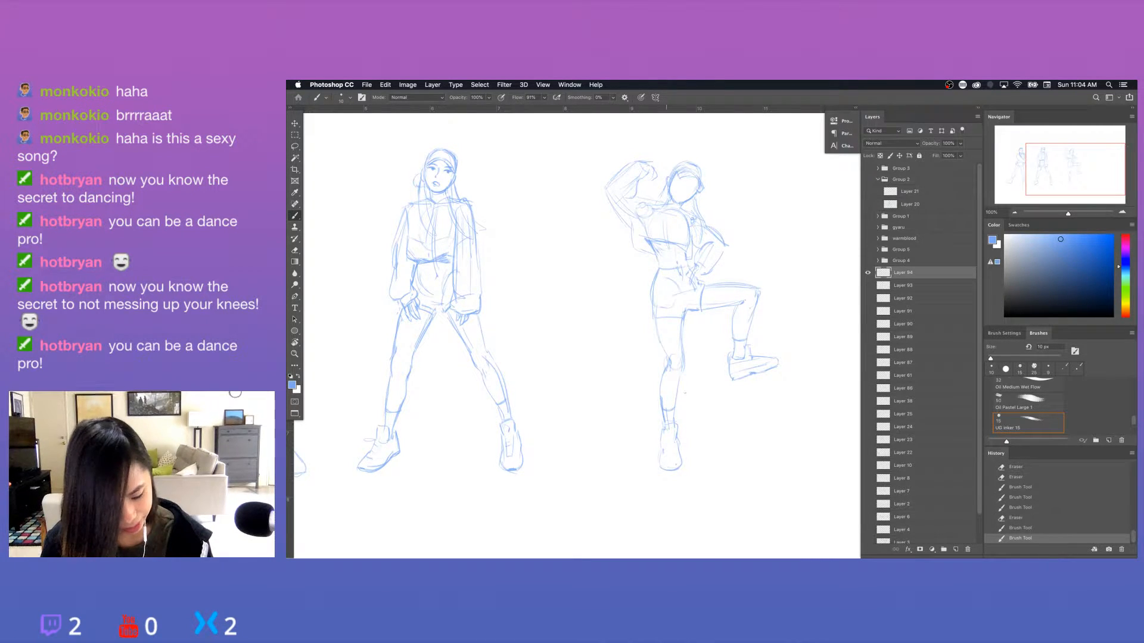
left_click_drag(665, 364, 675, 369)
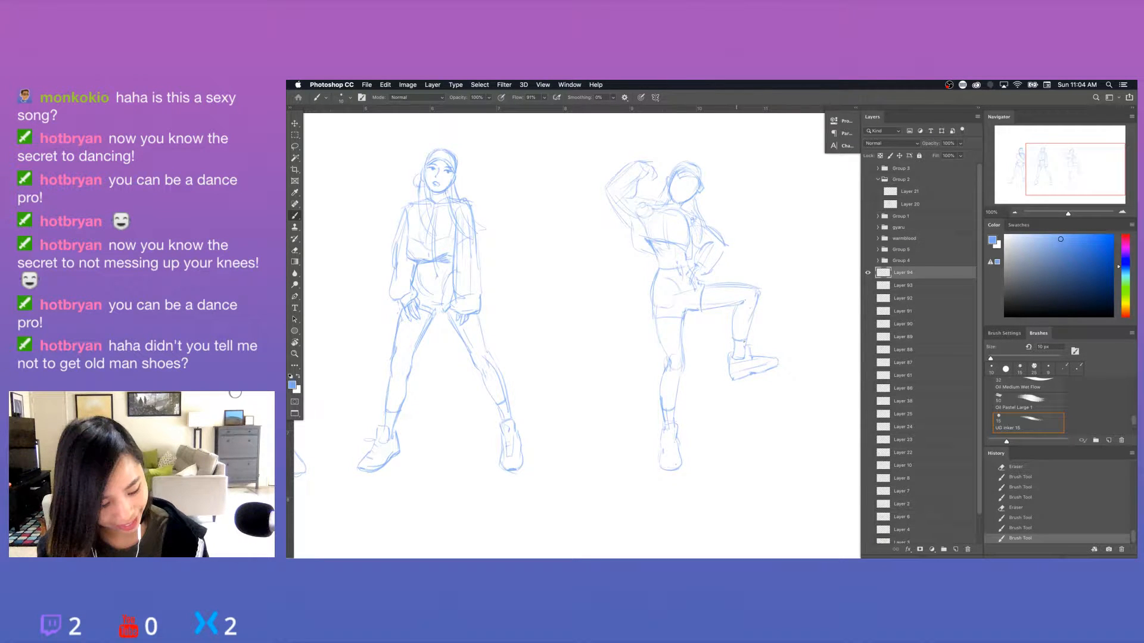
Draw sock cuff lines around both of the third figure's ankles.
left_click_drag(735, 343, 745, 344)
left_click_drag(734, 347, 745, 348)
left_click_drag(663, 410, 675, 411)
mouse_move(662, 414)
left_mouse_down()
mouse_move(674, 415)
mouse_move(673, 430)
left_mouse_up()
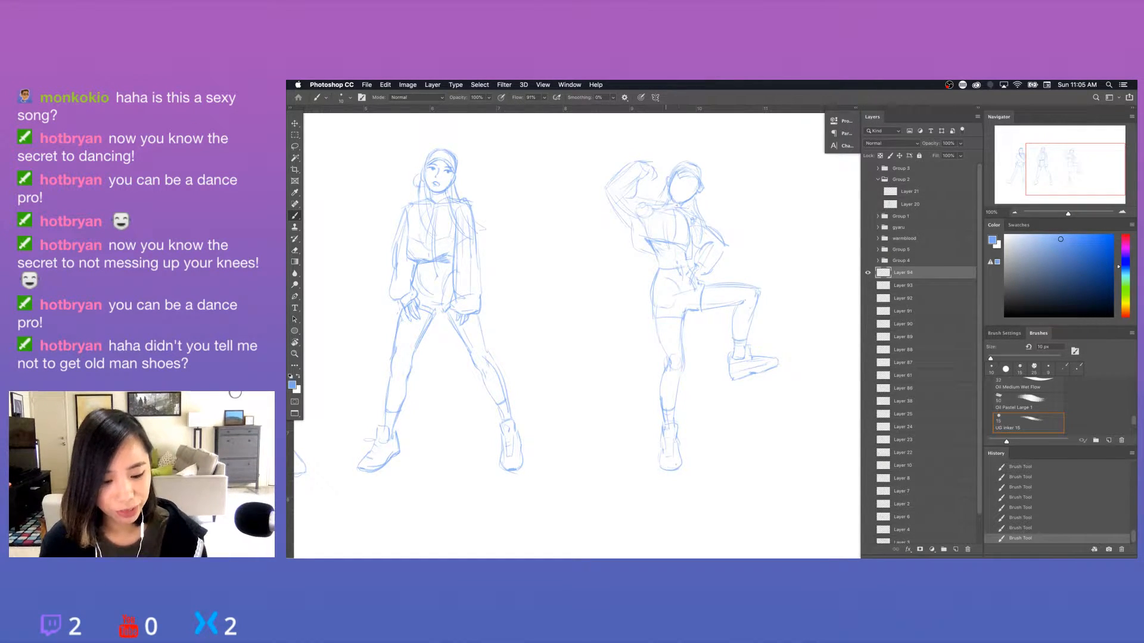
Add a neckline stroke to the third figure's top and define the fingers of the raised fist.
left_click_drag(678, 206, 691, 211)
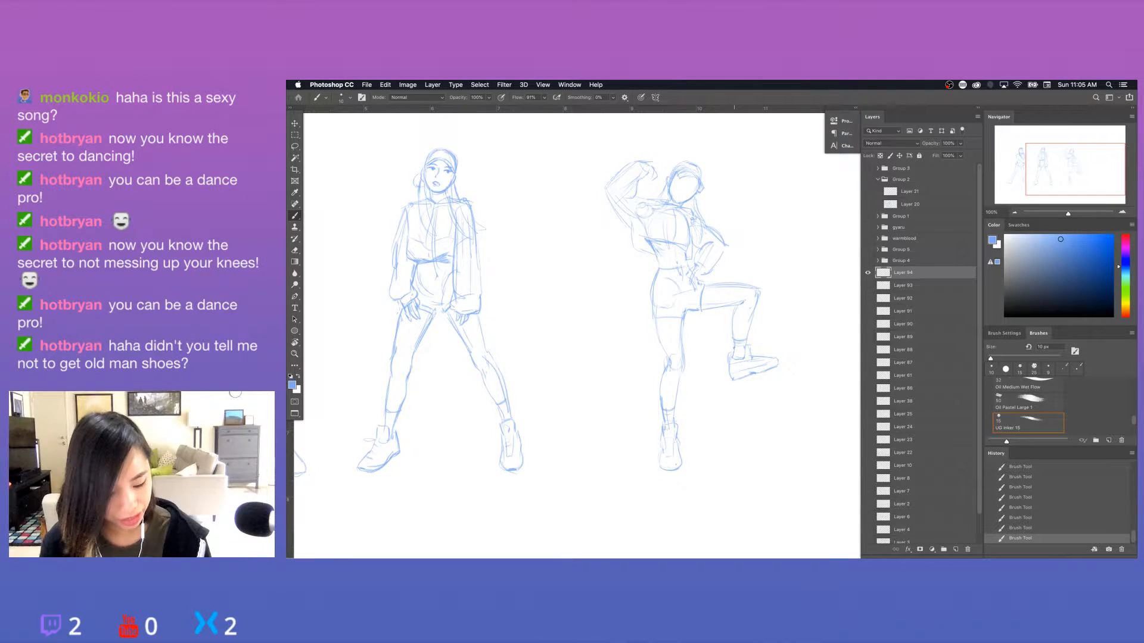
left_click_drag(736, 219, 725, 249)
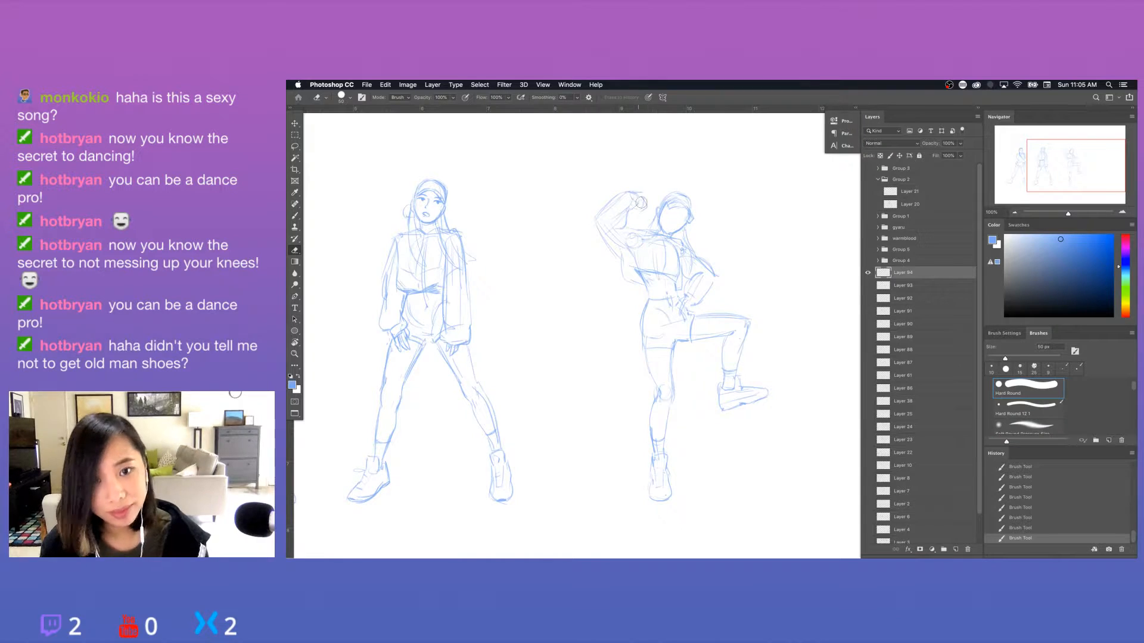
key("b")
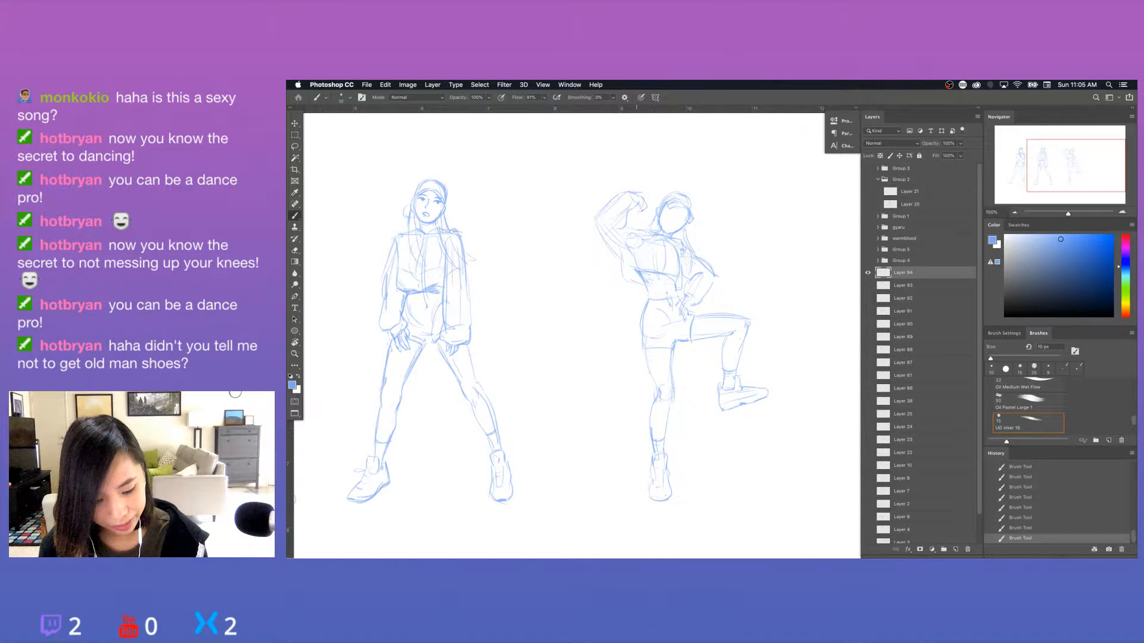
left_click_drag(637, 207, 645, 210)
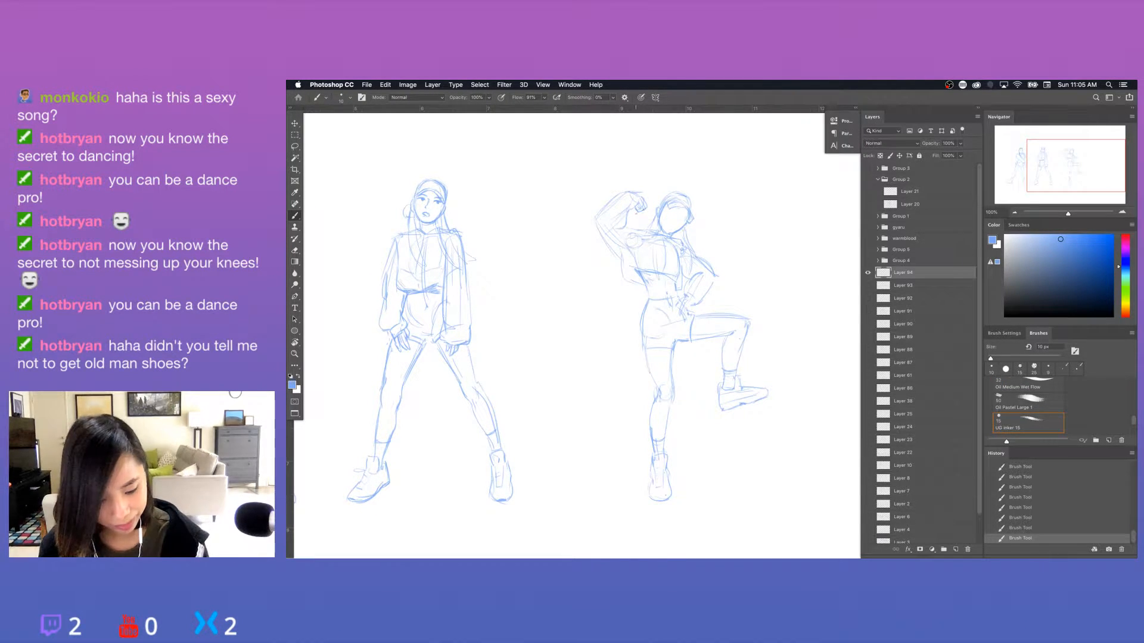
Erase the overlapping lines at the third figure's raised knee.
key("e")
left_click_drag(751, 315, 746, 328)
key("b")
left_click_drag(766, 392, 747, 418)
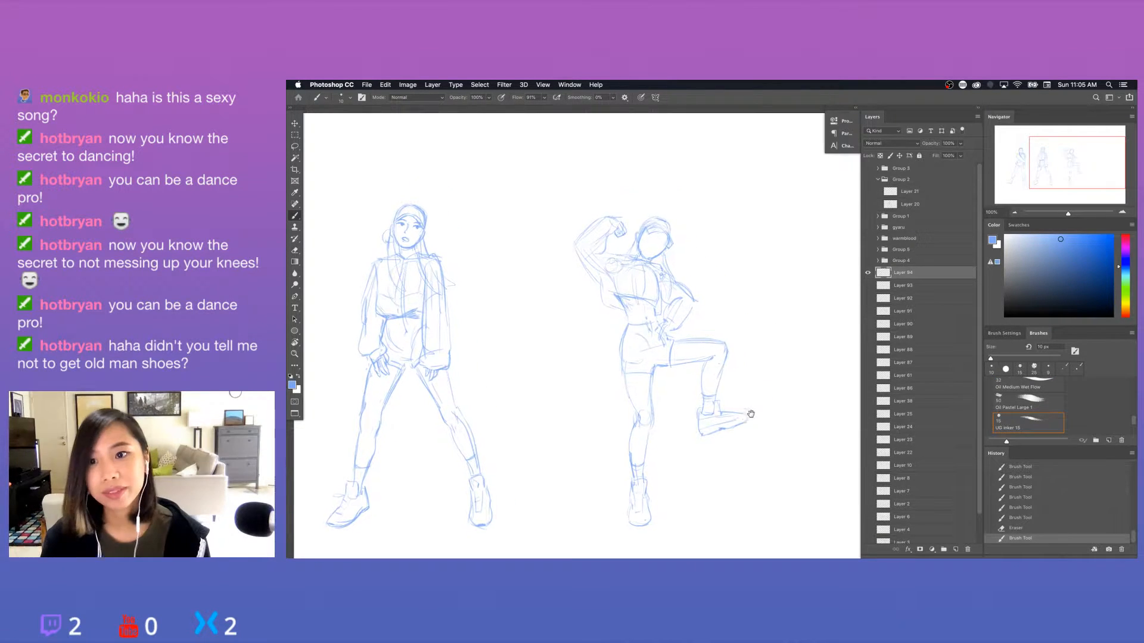
Clean up the lines around the third figure's jaw and neck and refine the ear and jaw contours.
key("super+equal")
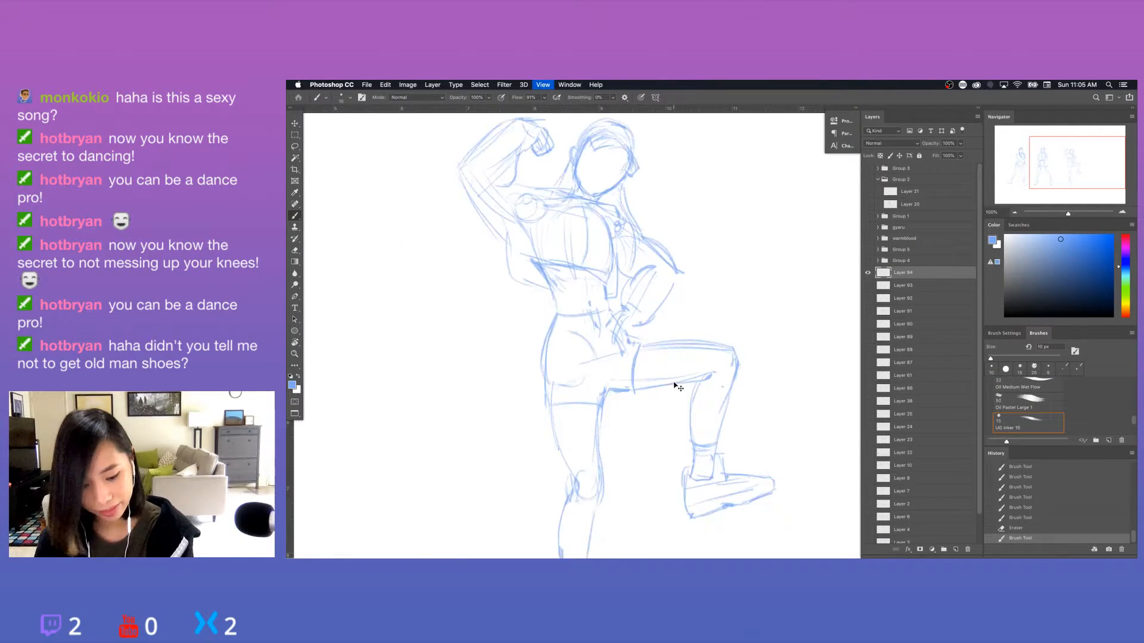
left_click_drag(675, 386, 721, 475)
mouse_move(607, 251)
left_mouse_down()
mouse_move(612, 292)
mouse_move(573, 277)
mouse_move(613, 307)
left_mouse_up()
key("e")
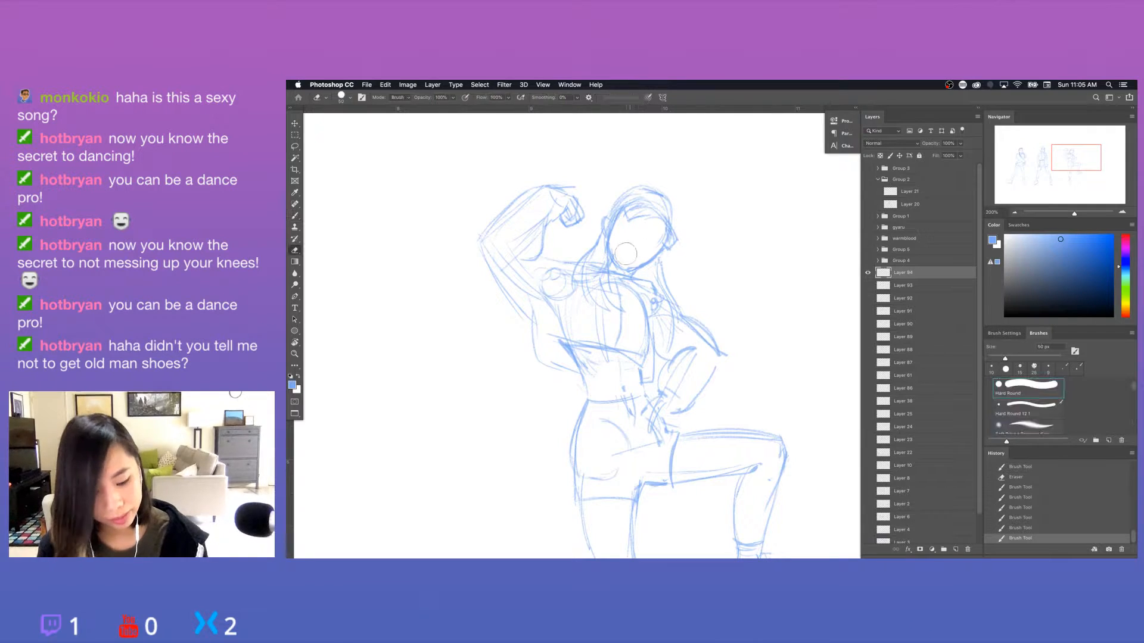
key("super+z")
mouse_move(622, 252)
left_mouse_down()
mouse_move(664, 251)
mouse_move(629, 262)
mouse_move(612, 220)
mouse_move(589, 248)
left_mouse_up()
key("b")
key("e")
key("b")
left_click_drag(665, 256, 662, 261)
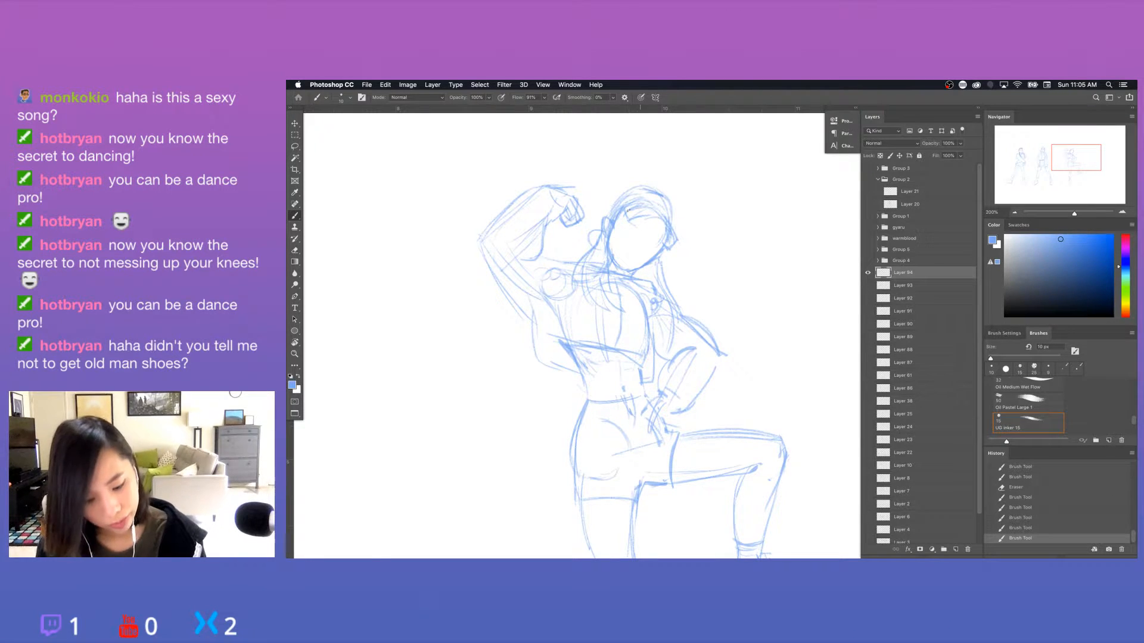
Sketch the third figure's facial features, with the nose, open mouth, eyes and brows.
mouse_move(628, 210)
left_mouse_down()
mouse_move(621, 222)
mouse_move(666, 221)
mouse_move(675, 238)
left_mouse_up()
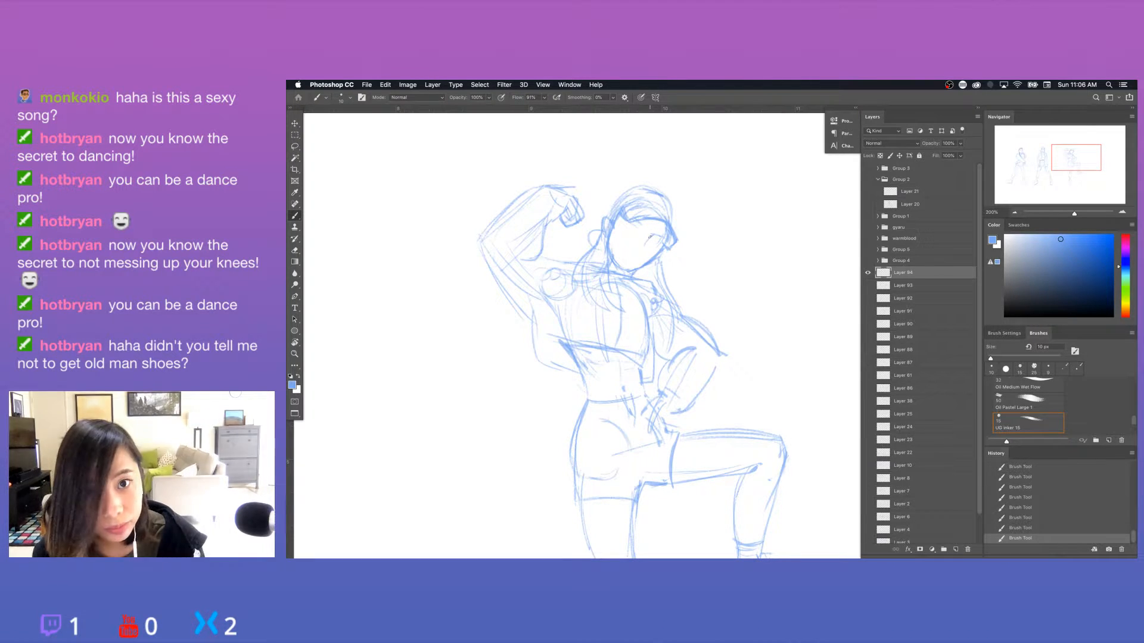
left_click_drag(626, 256, 638, 258)
key("r")
left_click_drag(693, 403, 753, 394)
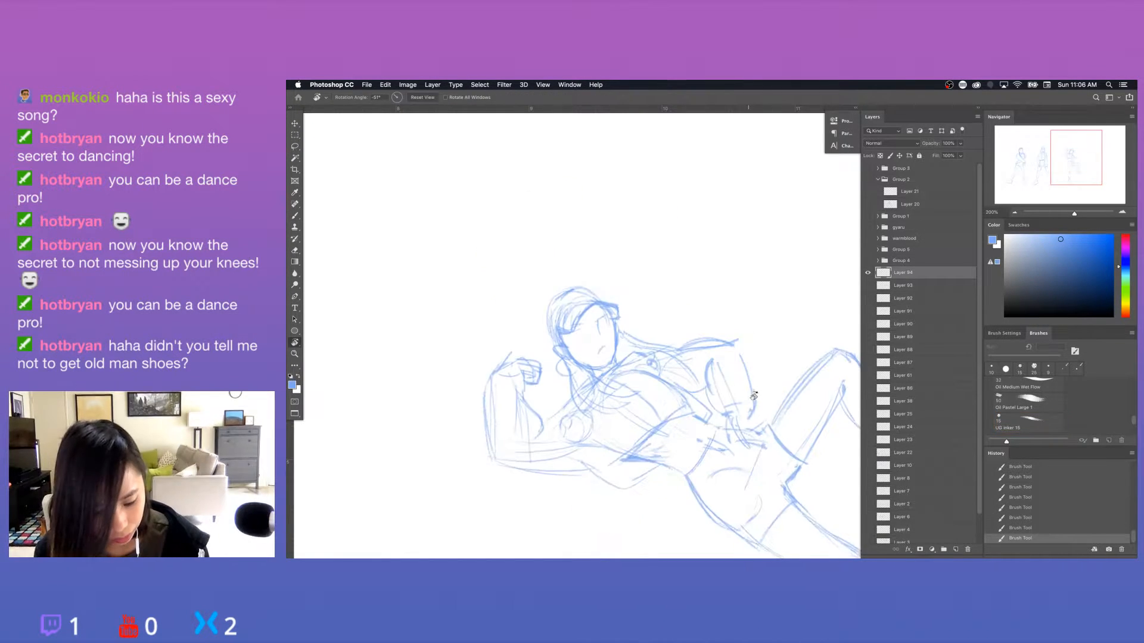
left_click_drag(607, 349, 598, 353)
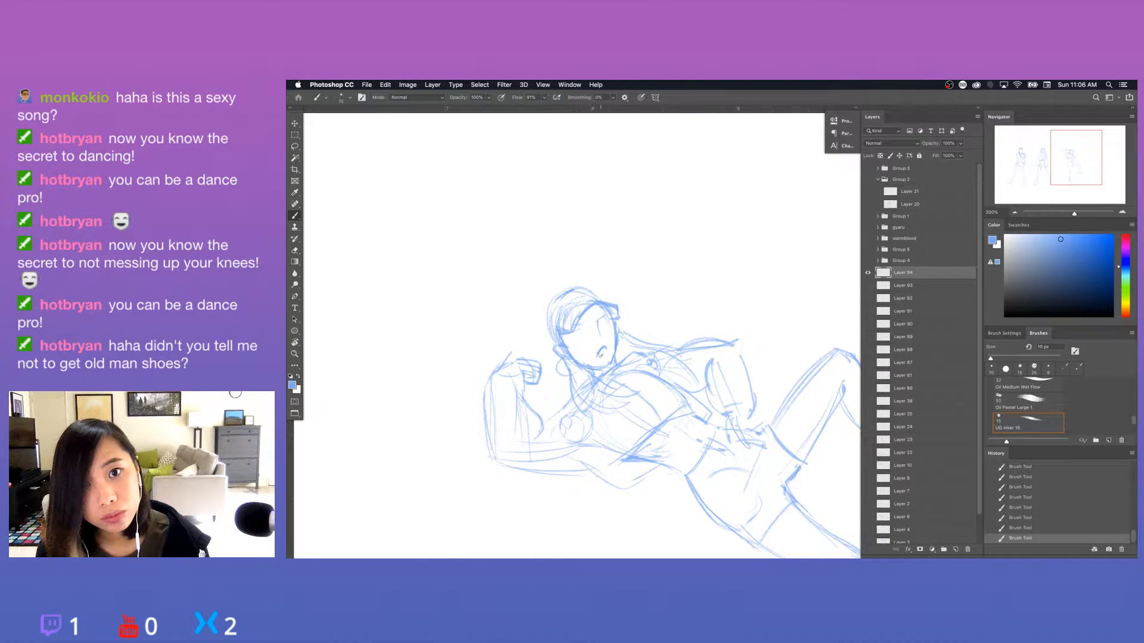
left_click_drag(599, 353, 605, 350)
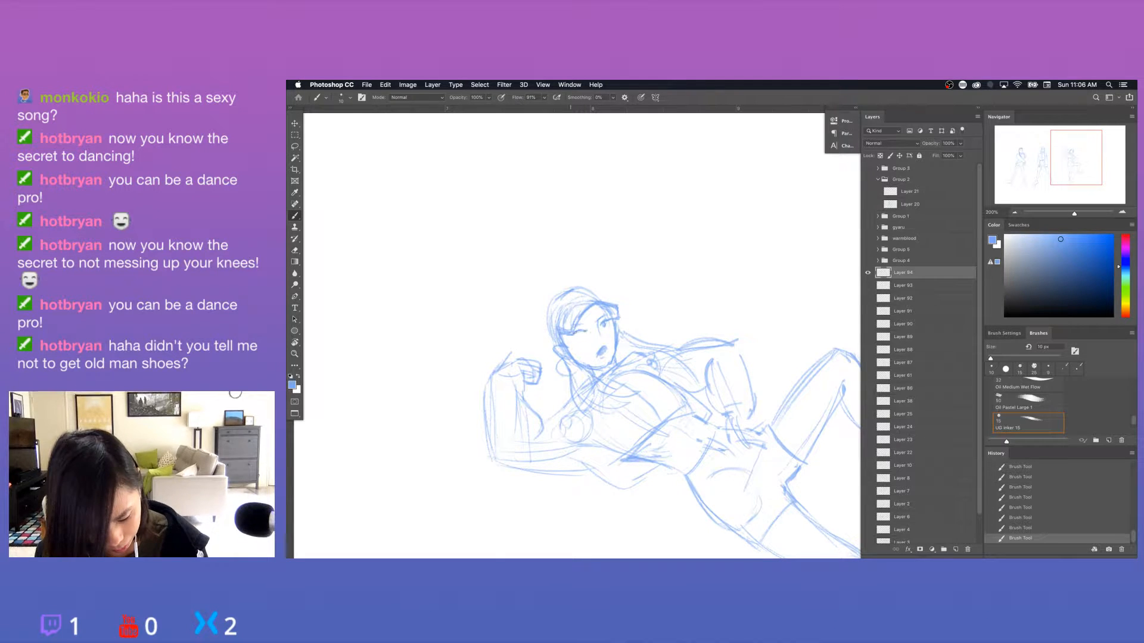
left_click_drag(573, 328, 585, 324)
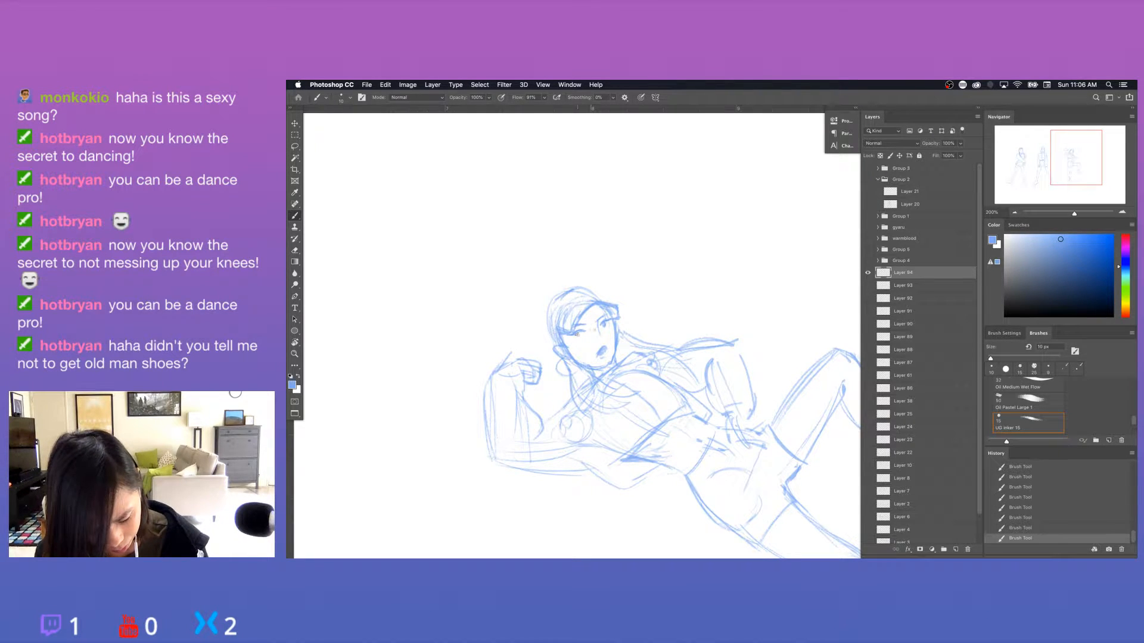
Touch up the third figure's facial features and add a brush stroke to the hair strand beside the neck.
left_click_drag(597, 327, 600, 334)
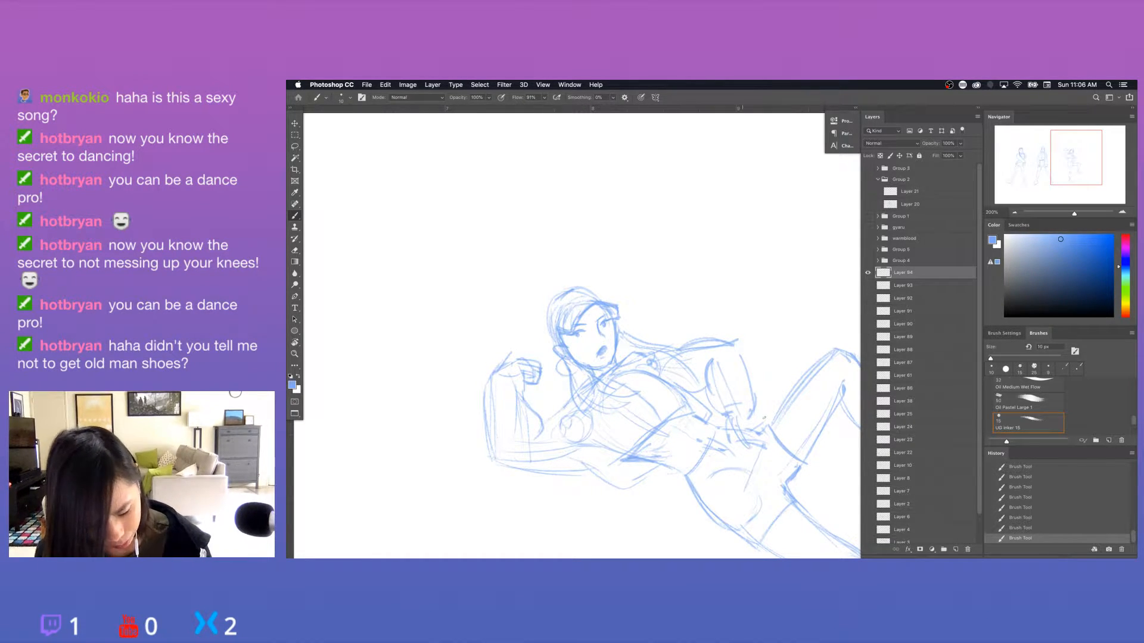
key("r")
left_click_drag(764, 418, 738, 403)
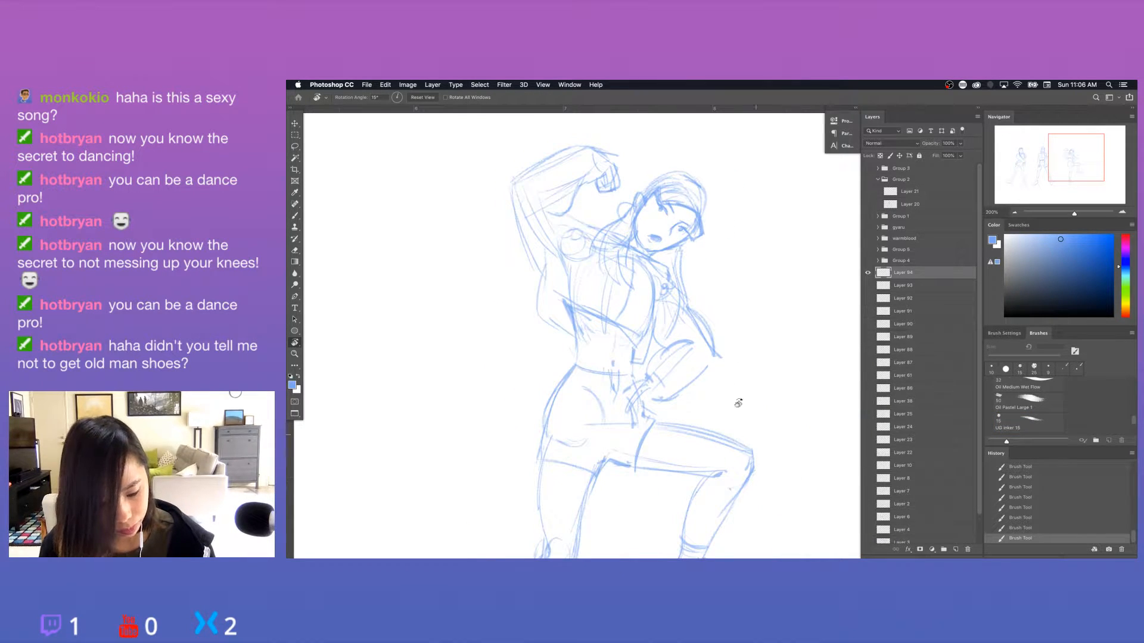
key("b")
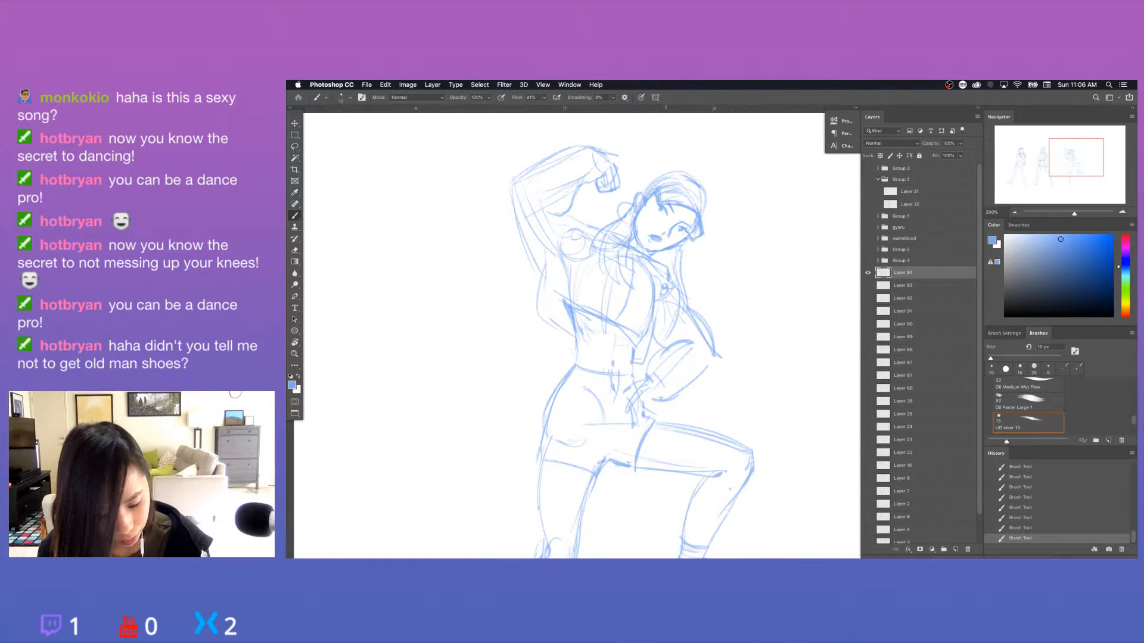
left_click_drag(670, 254, 668, 278)
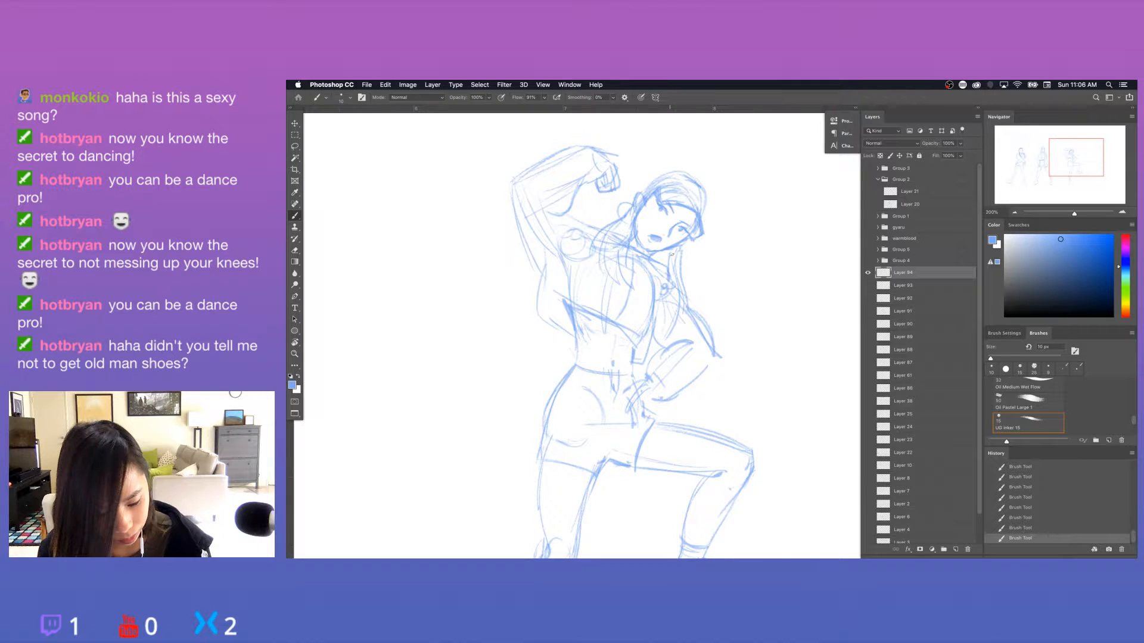
Straighten the canvas rotation, erase stray lines at the side of the third figure's face and redraw the lines around the head.
key("super+minus")
key("super+minus")
key("r")
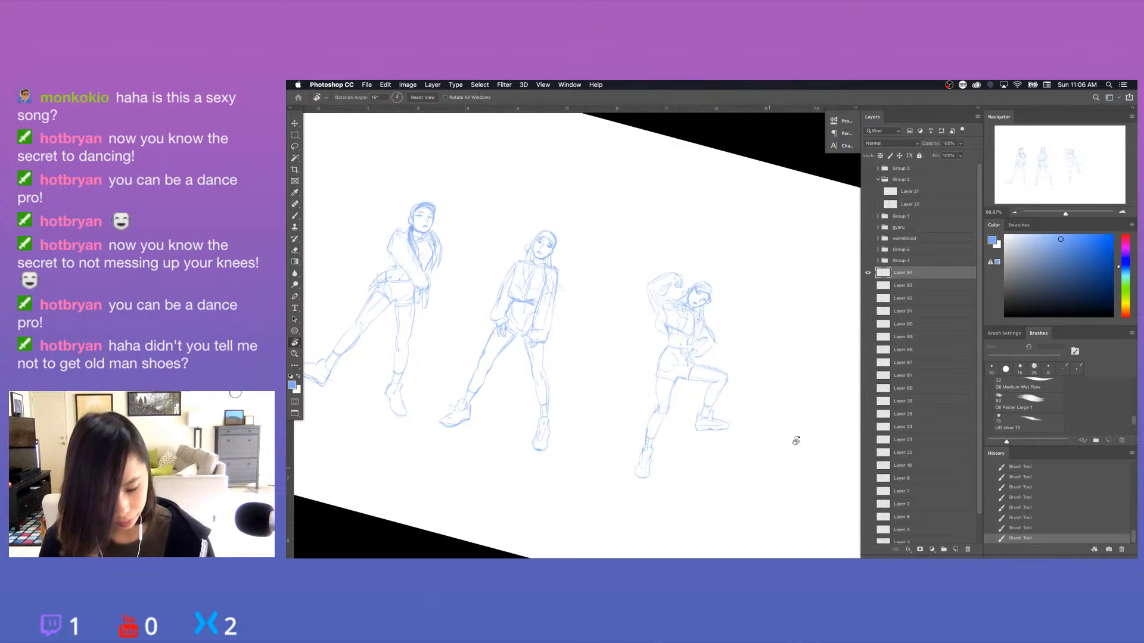
left_click_drag(797, 441, 738, 519, "shift")
key("Escape")
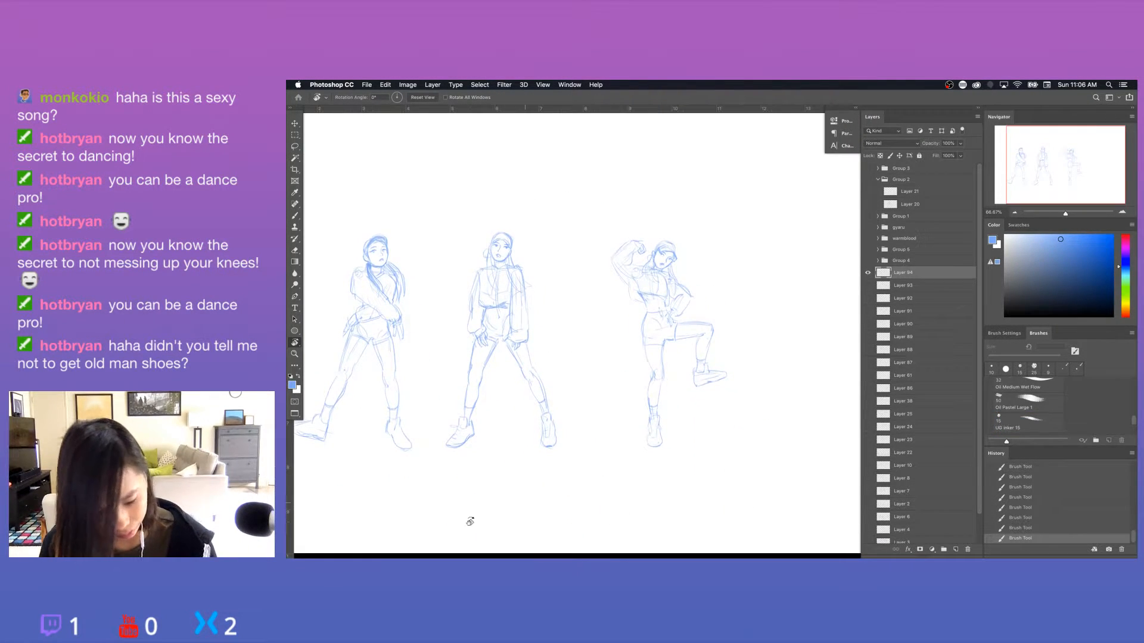
key("super+plus")
key("b")
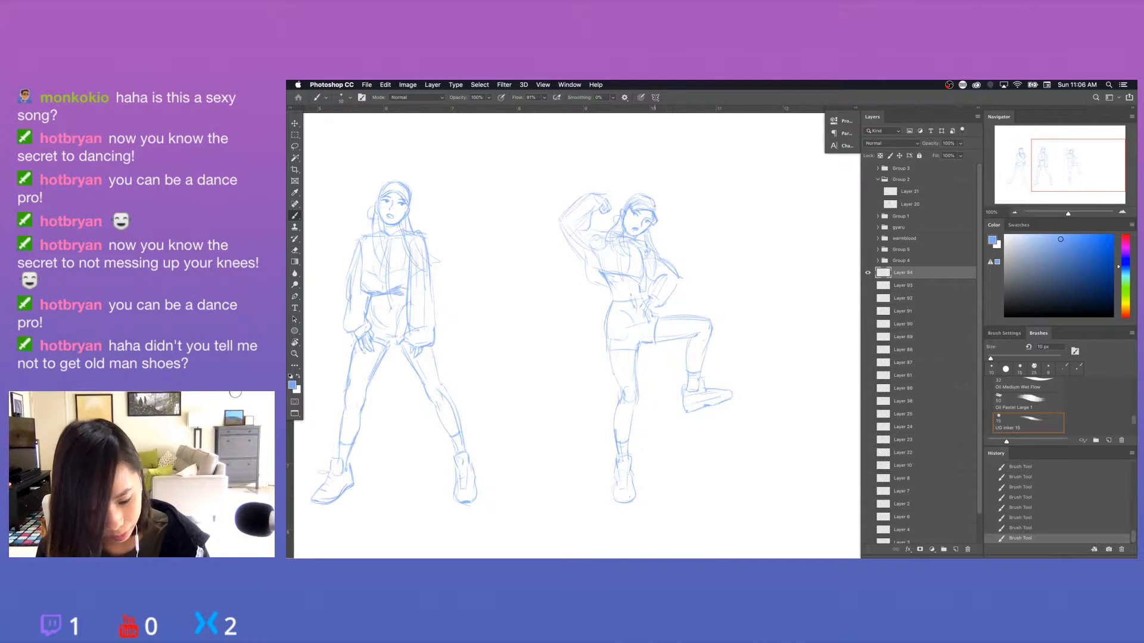
key("e")
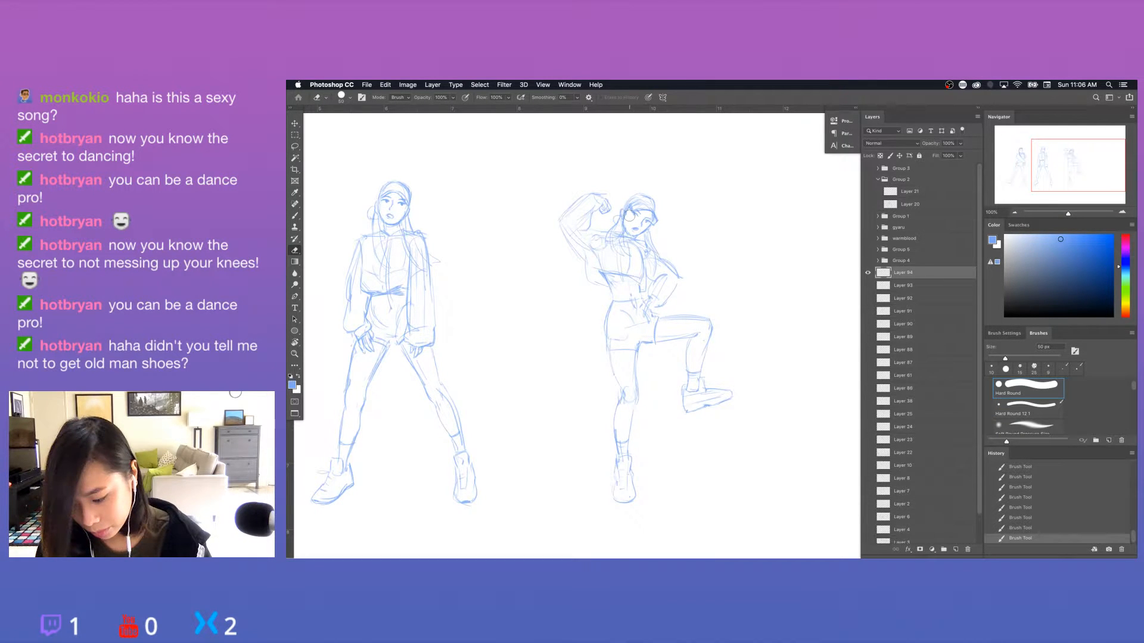
key("b")
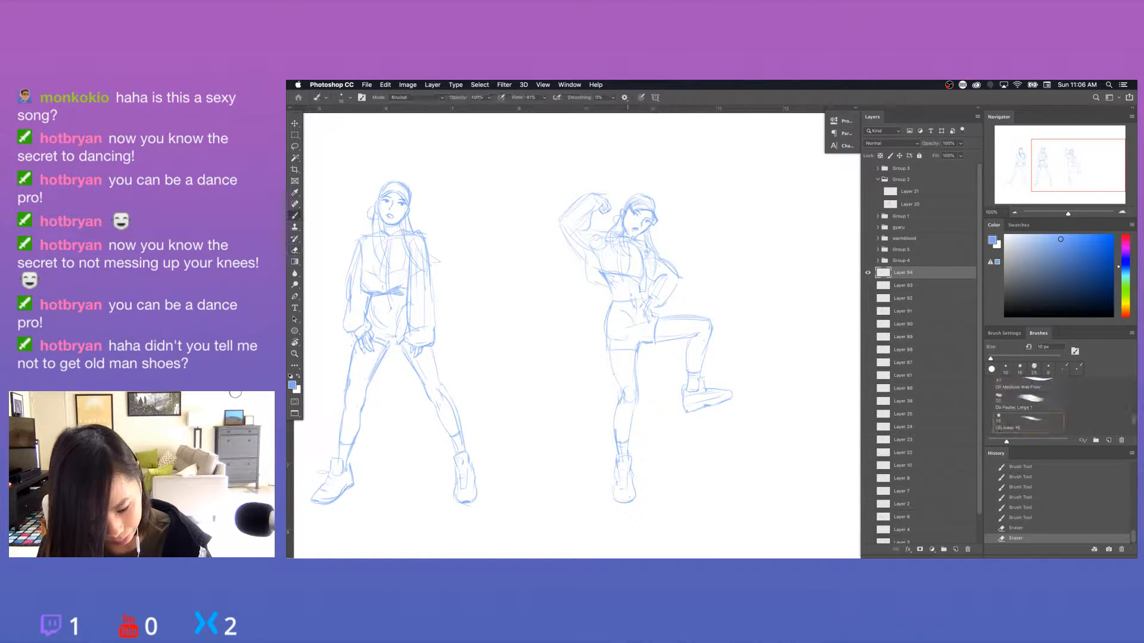
left_click(667, 221)
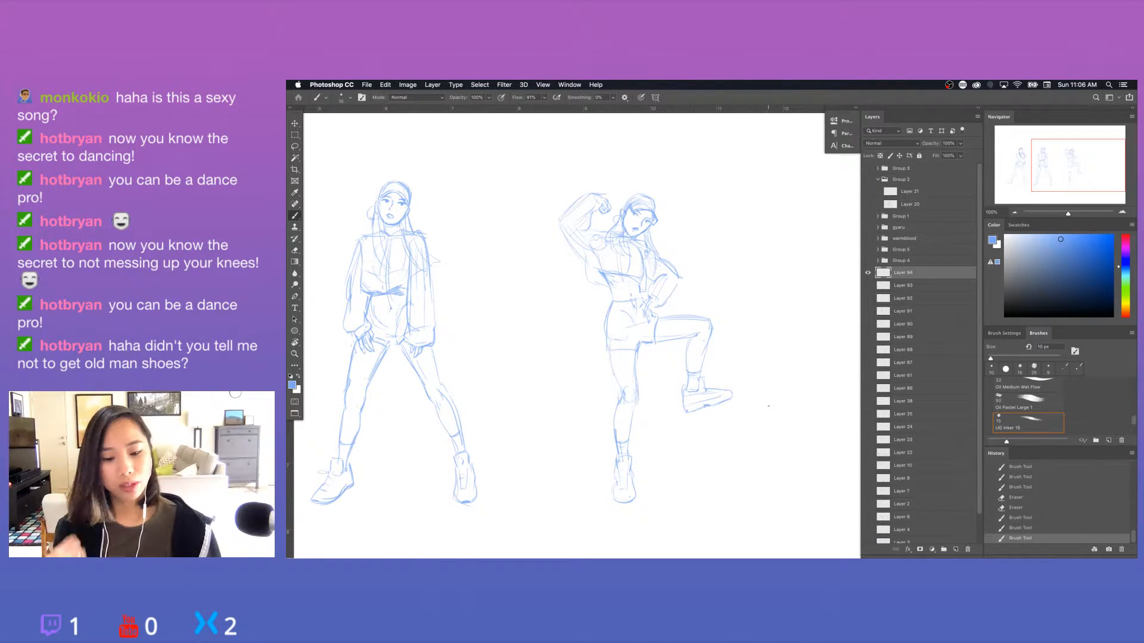
Erase the overlapping lines at the third figure's standing knee and add small brush strokes to the sketch.
key("e")
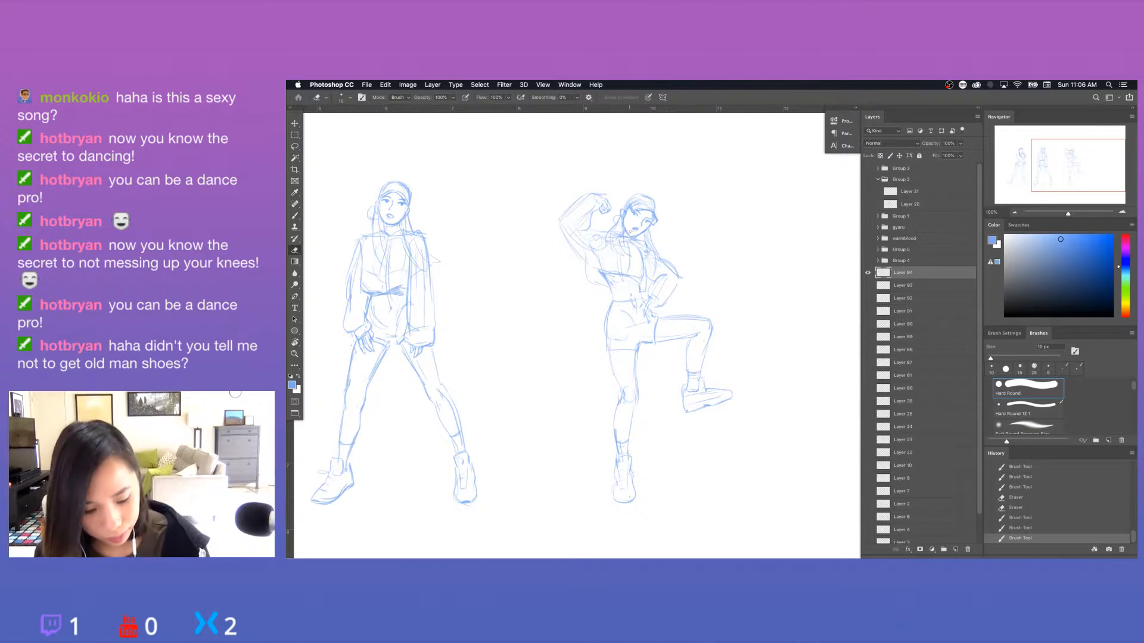
left_click_drag(622, 387, 630, 398)
key("b")
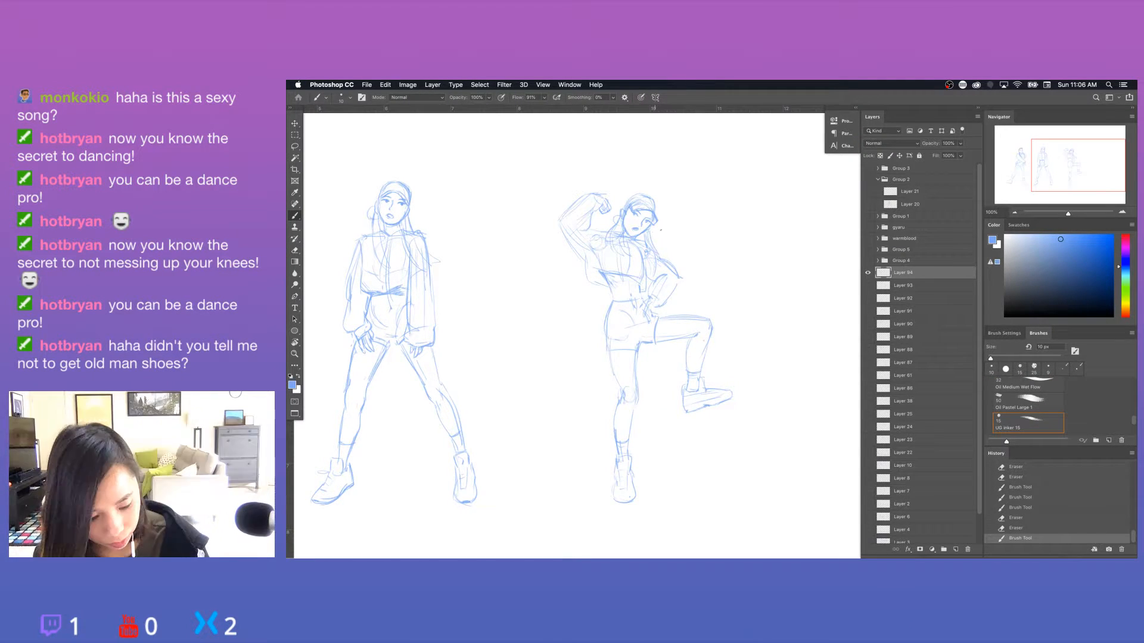
left_click(353, 412)
Refine the third figure's head lines with brush strokes and erase the excess marks along the jaw.
key("super+minus")
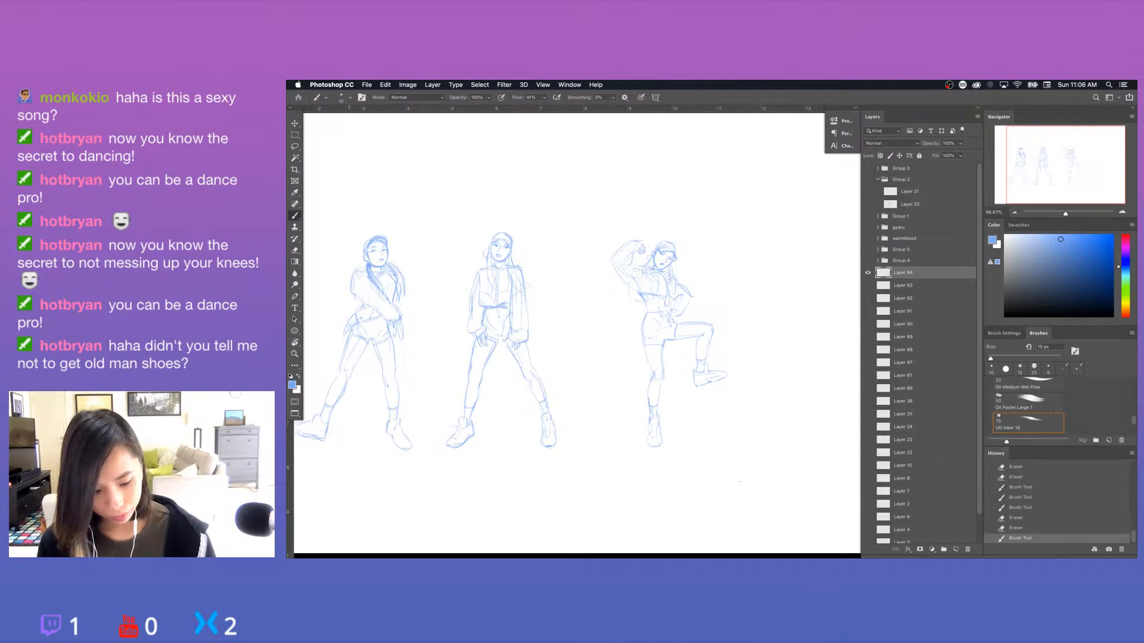
key("super+plus")
key("super+plus")
key("super+plus")
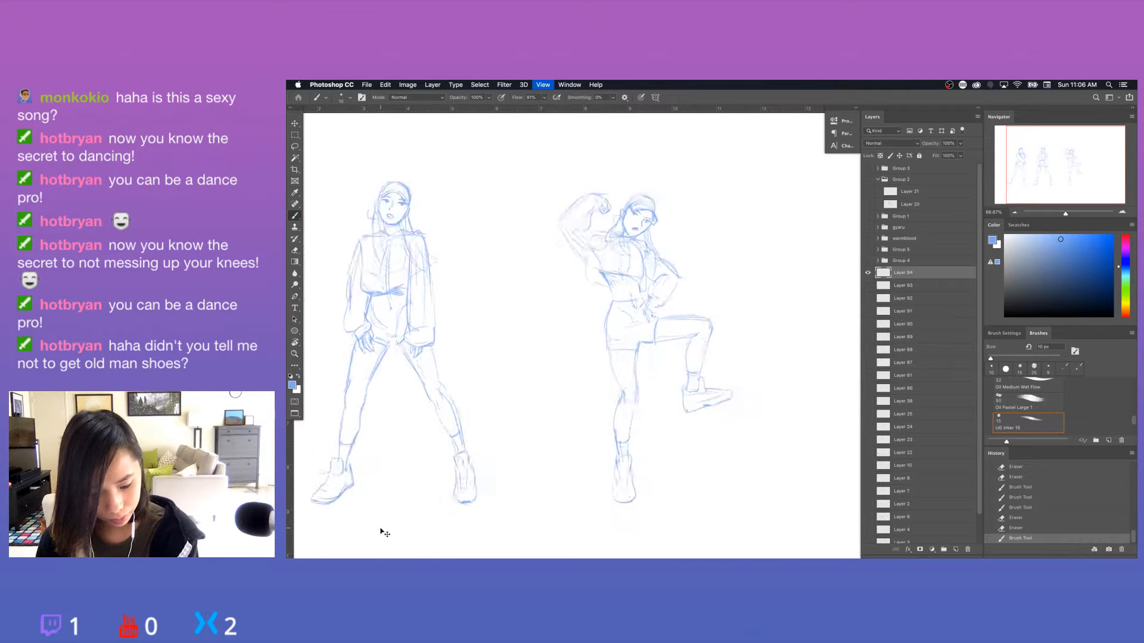
mouse_move(591, 228)
left_mouse_down()
mouse_move(682, 413)
mouse_move(681, 384)
left_mouse_up()
mouse_move(626, 223)
left_mouse_down()
mouse_move(598, 253)
mouse_move(574, 258)
mouse_move(584, 258)
left_mouse_up()
key("e")
left_click_drag(555, 222, 573, 247)
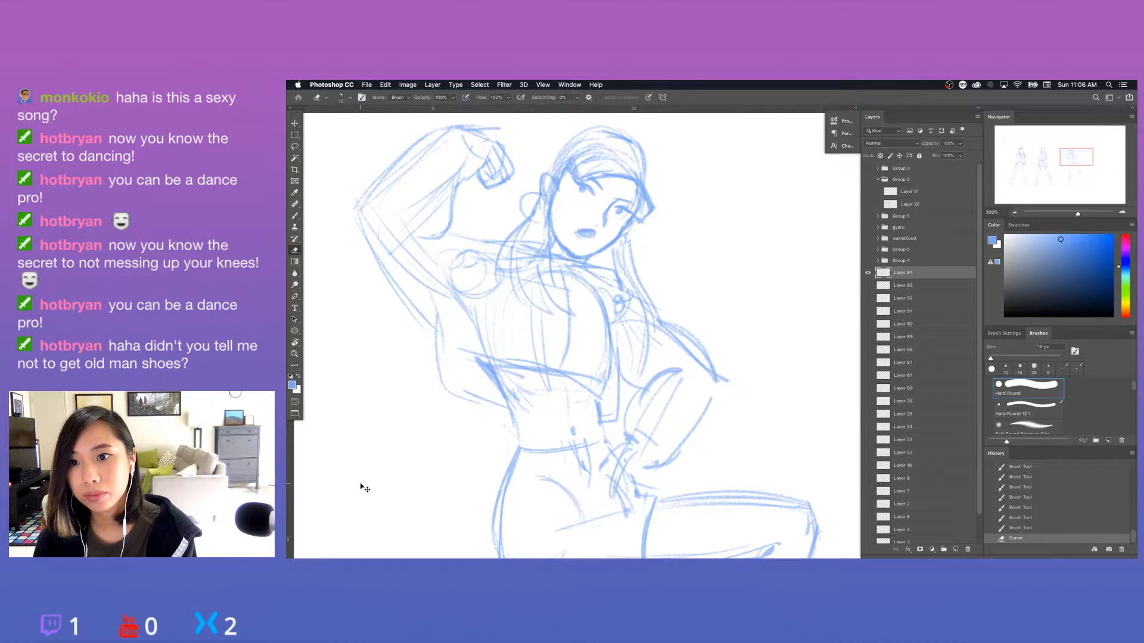
Lasso the third figure's mouth, nudge it slightly downward and clear the selection.
key("super+0")
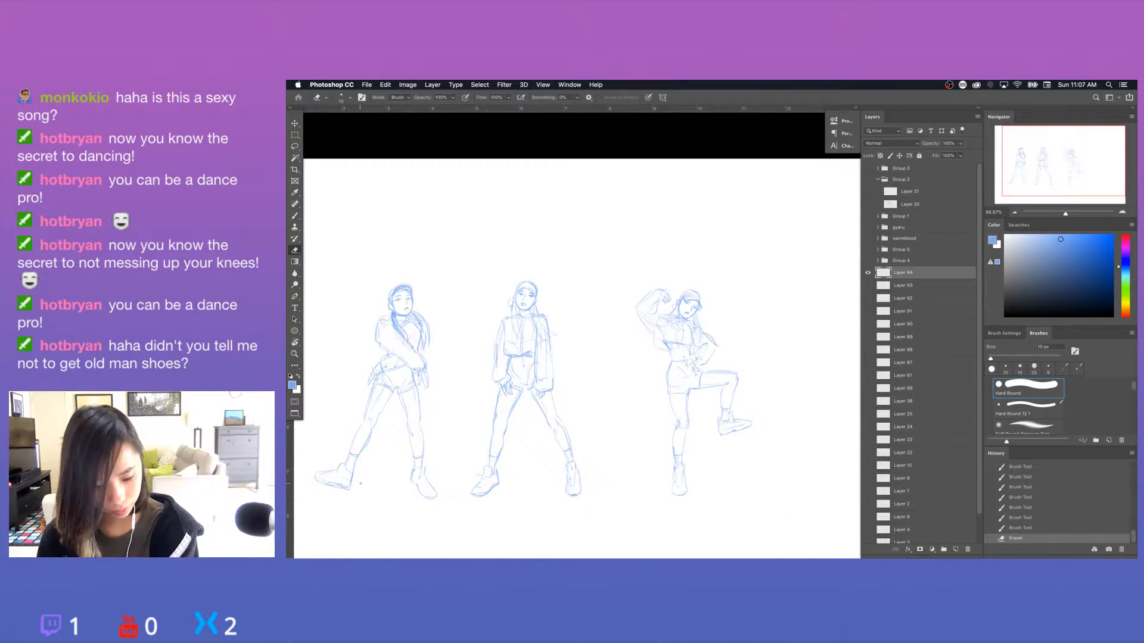
key("super+1")
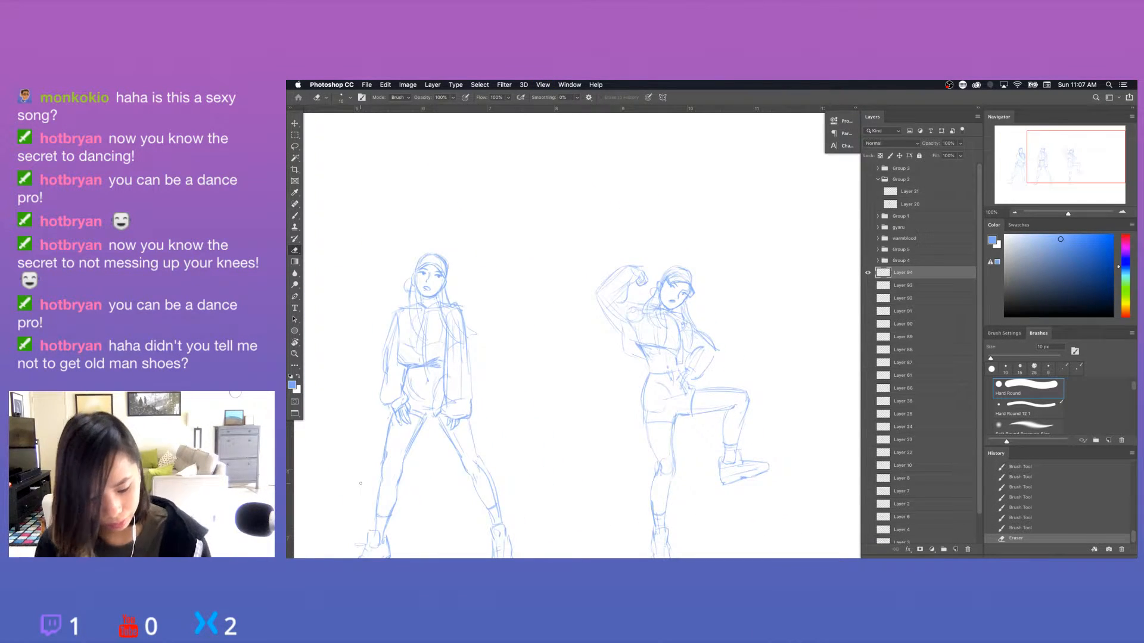
key("l")
left_click_drag(667, 305, 664, 305)
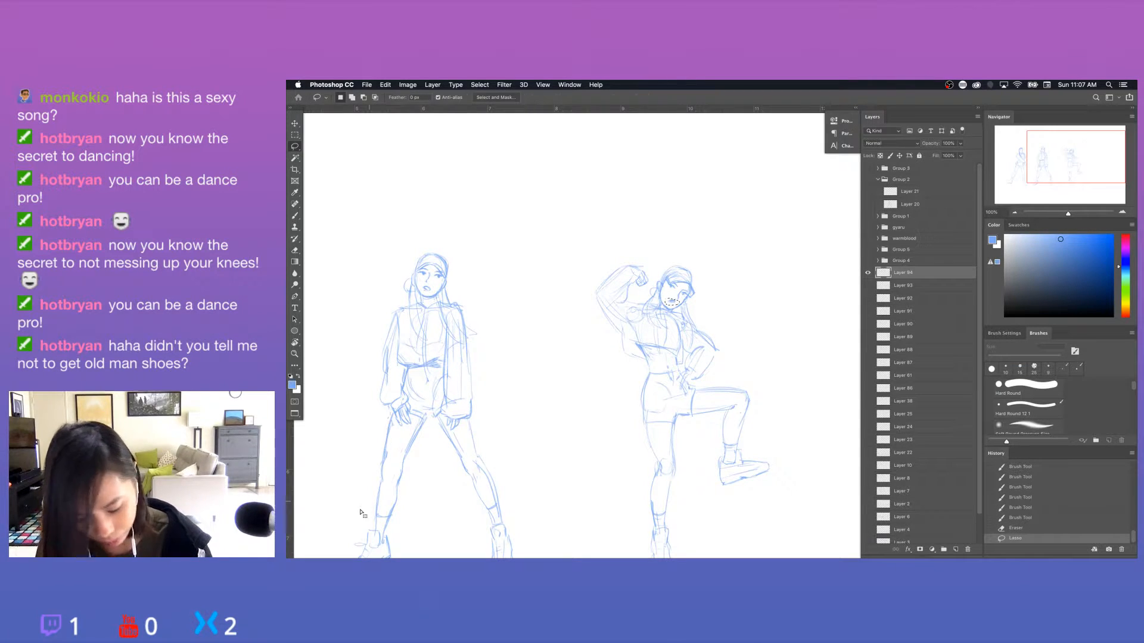
key("v")
key("Down")
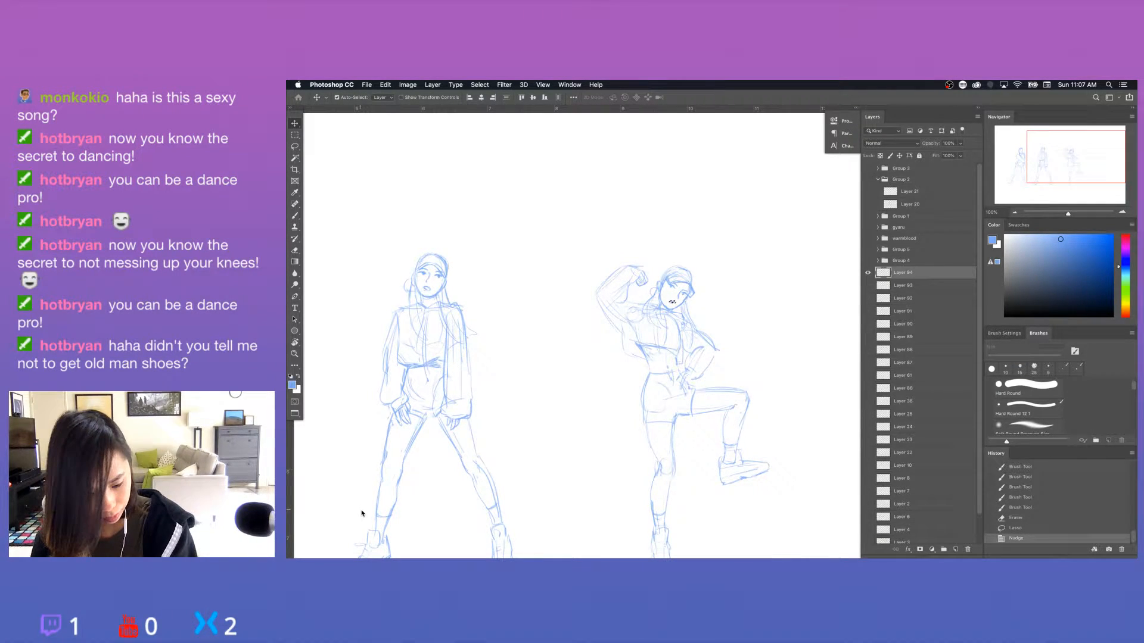
key("super+d")
Add brush strokes to the hair and headwear across the third figure's forehead.
key("super+minus")
key("super+minus")
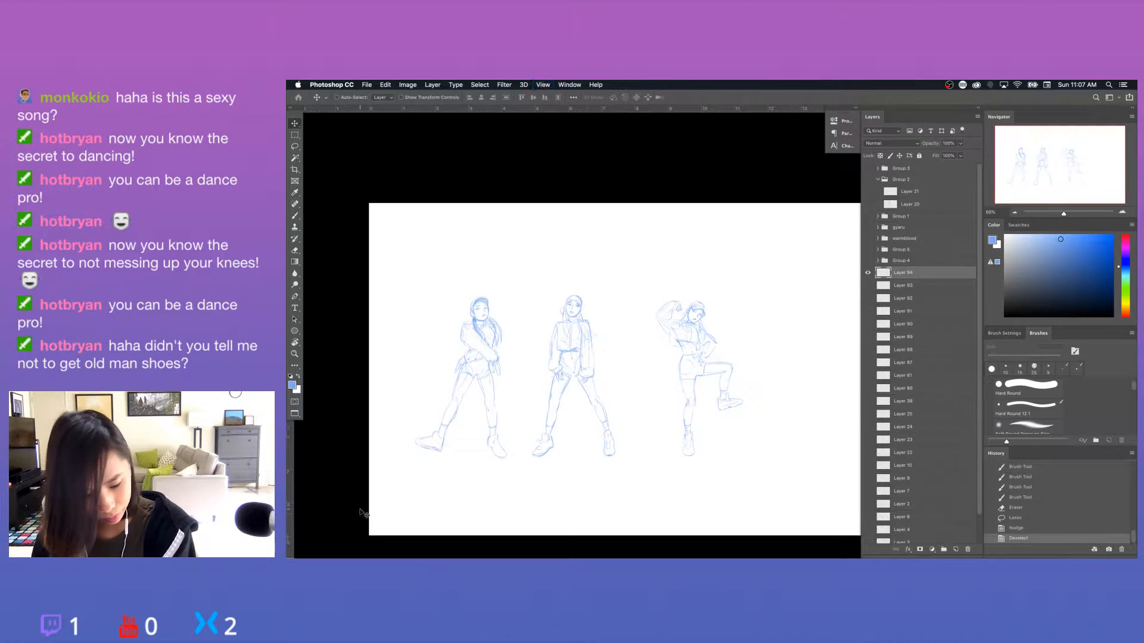
key("super+equal")
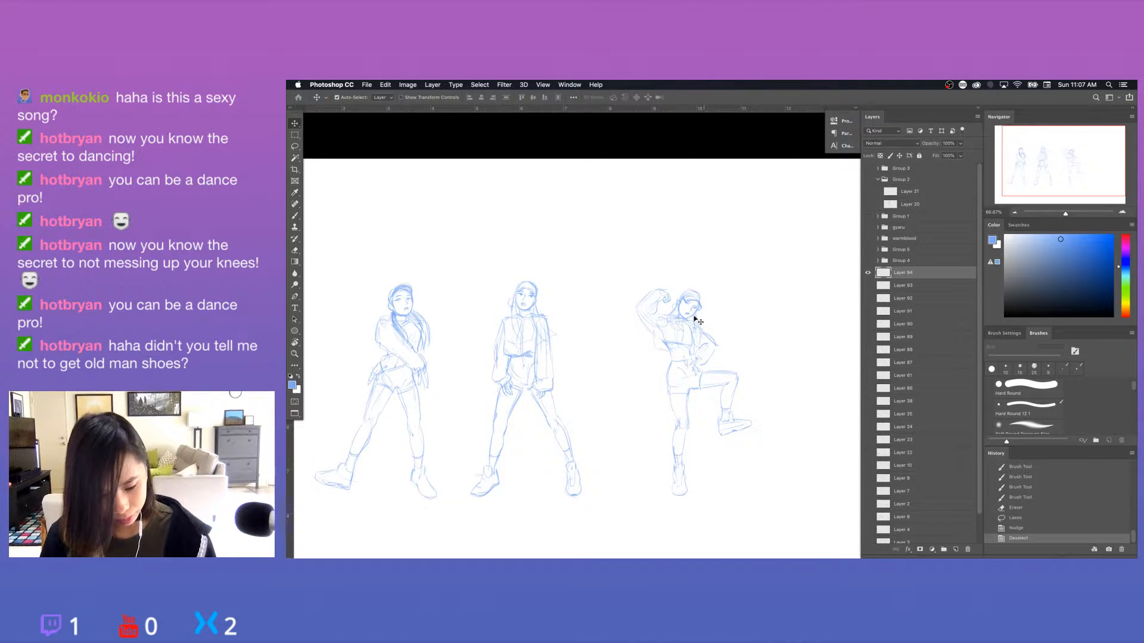
key("b")
mouse_move(685, 292)
left_mouse_down()
mouse_move(680, 302)
mouse_move(698, 293)
mouse_move(701, 306)
left_mouse_up()
Lasso the whole third figure, move it closer to the second figure and clear the selection.
key("l")
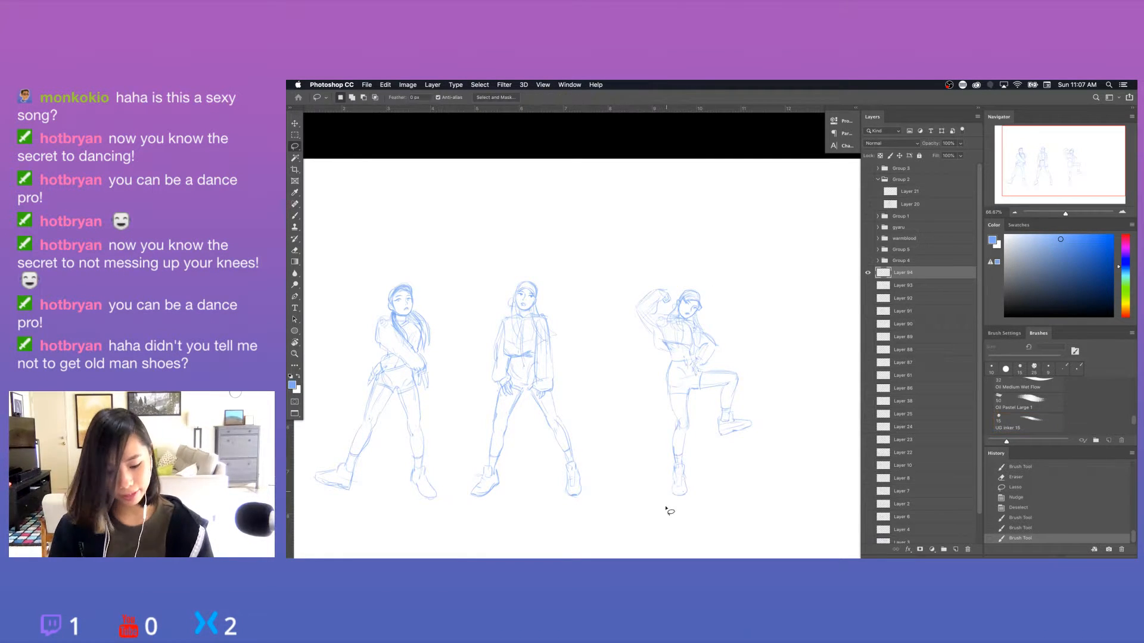
mouse_move(660, 506)
left_mouse_down()
mouse_move(794, 472)
mouse_move(730, 546)
left_mouse_up()
key("v")
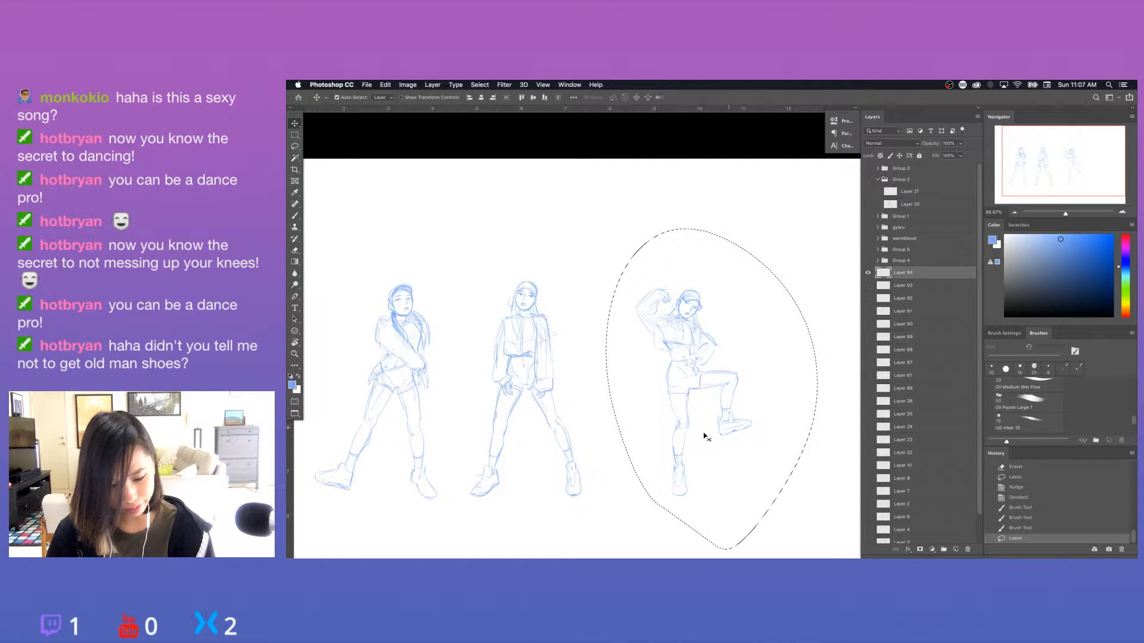
left_click_drag(704, 436, 673, 437)
key("super+d")
Review the earlier figure sketches by showing Layers 93 to 90 one at a time, ending on Layer 94.
left_click(867, 273)
left_click(867, 273)
left_click(867, 272)
left_click(867, 286)
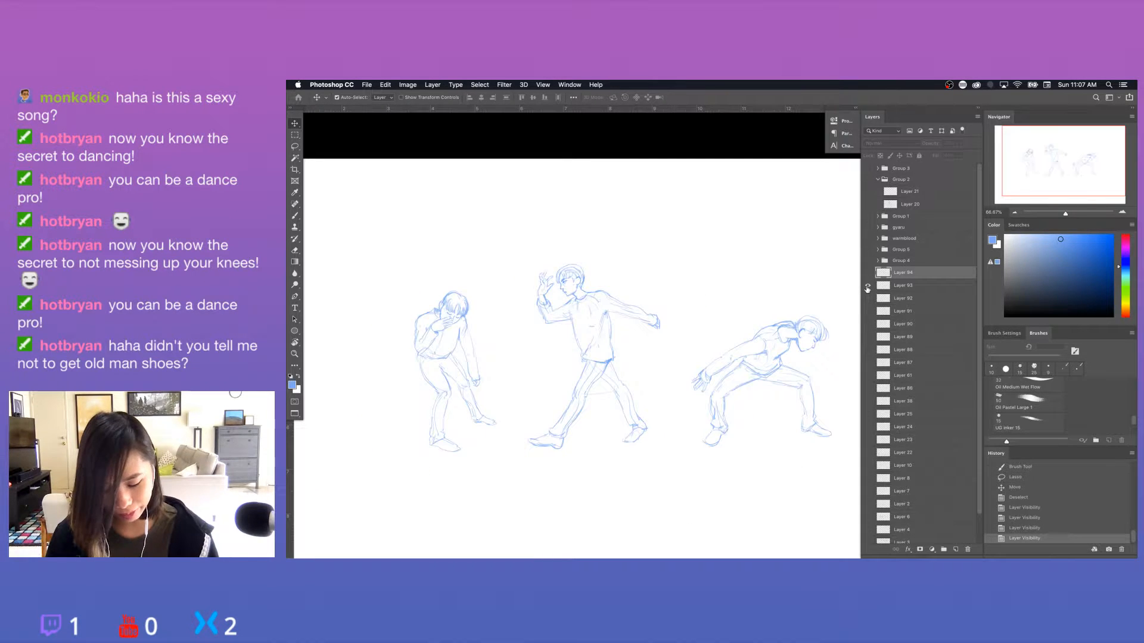
left_click(867, 286)
left_click(867, 299)
left_click(867, 298)
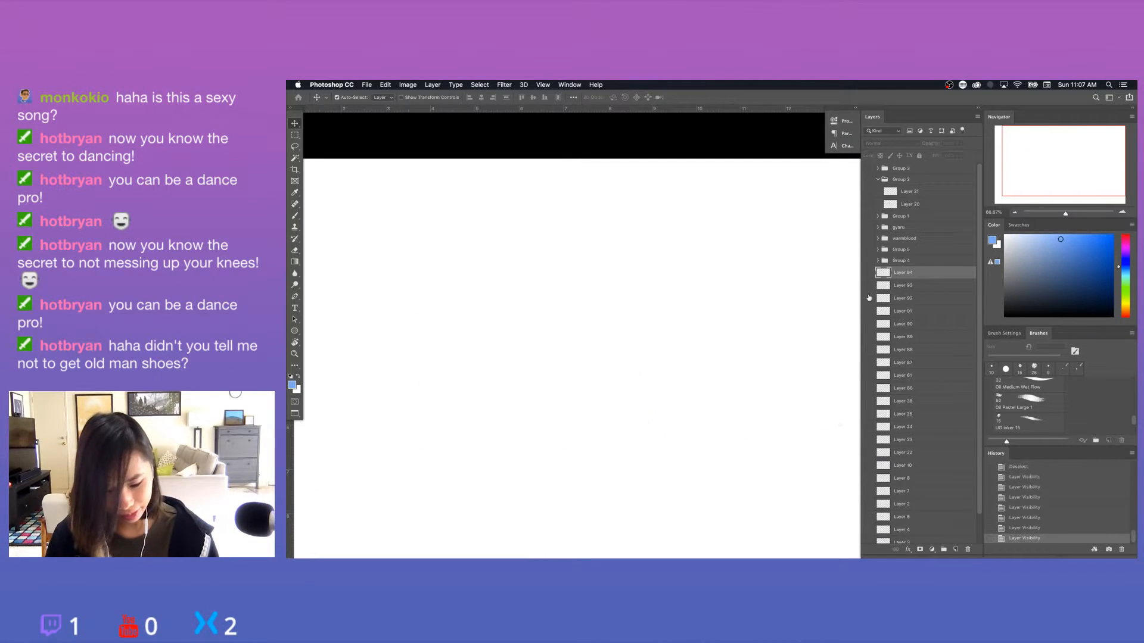
left_click(867, 286)
left_click(867, 285)
left_click(867, 273)
left_click(867, 273)
left_click(867, 285)
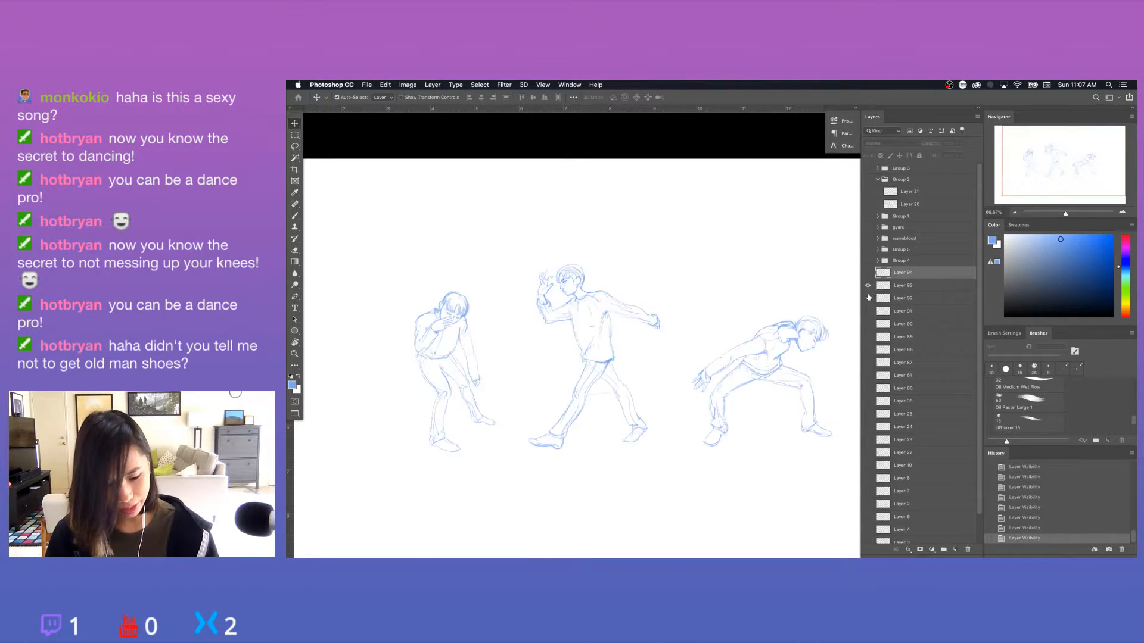
left_click(868, 288)
left_click(868, 303)
left_click(868, 302)
left_click(868, 312)
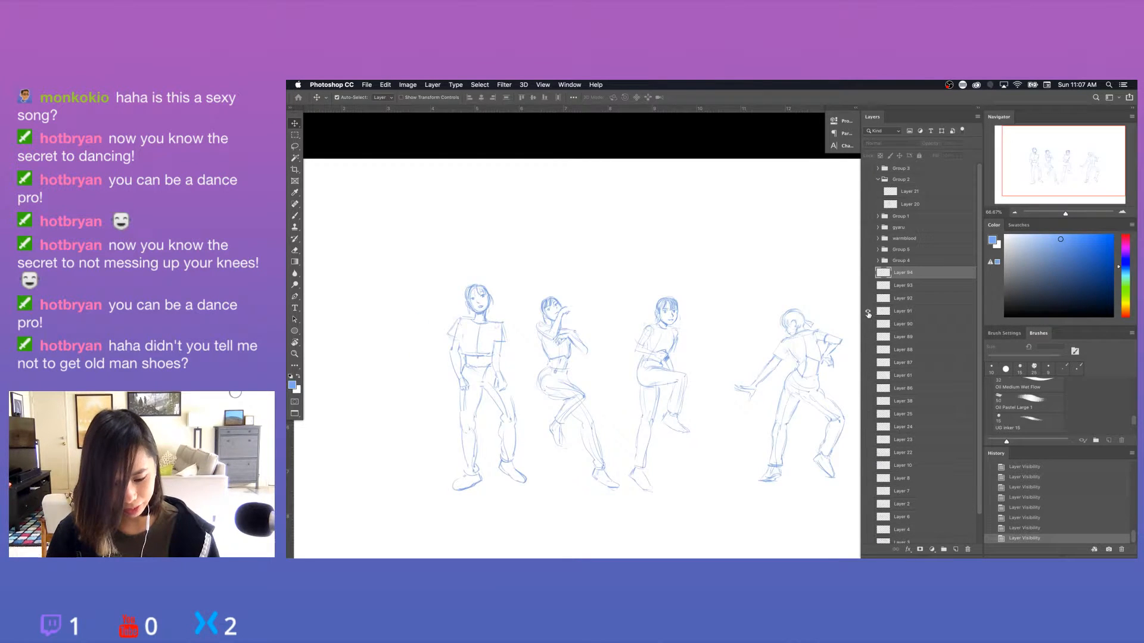
left_click(868, 312)
left_click(867, 326)
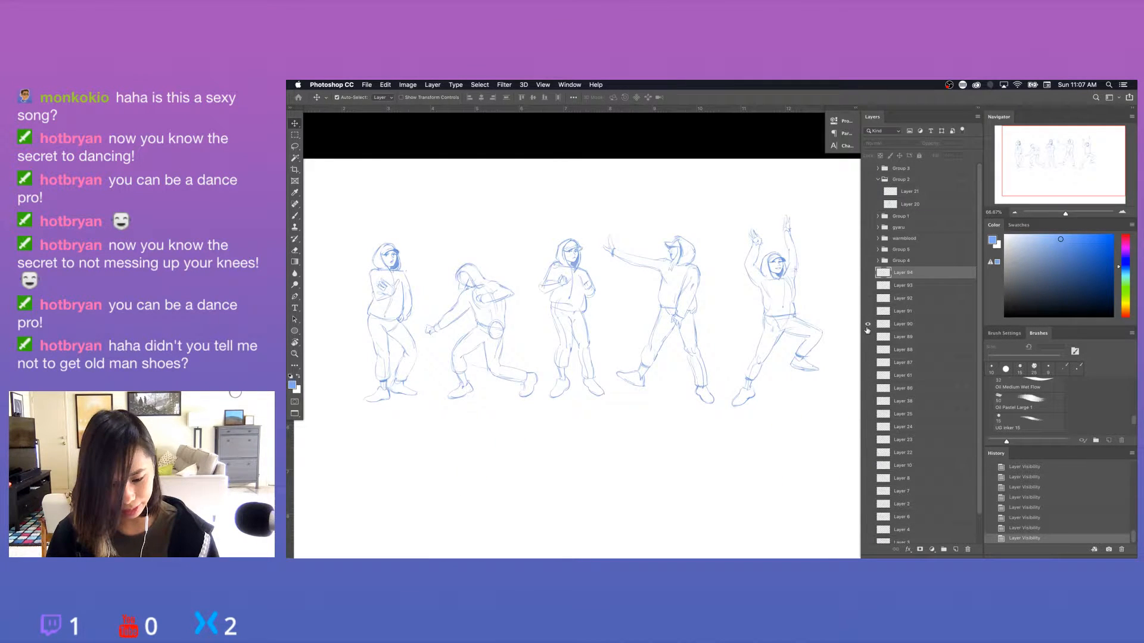
left_click(867, 324)
left_click(867, 273)
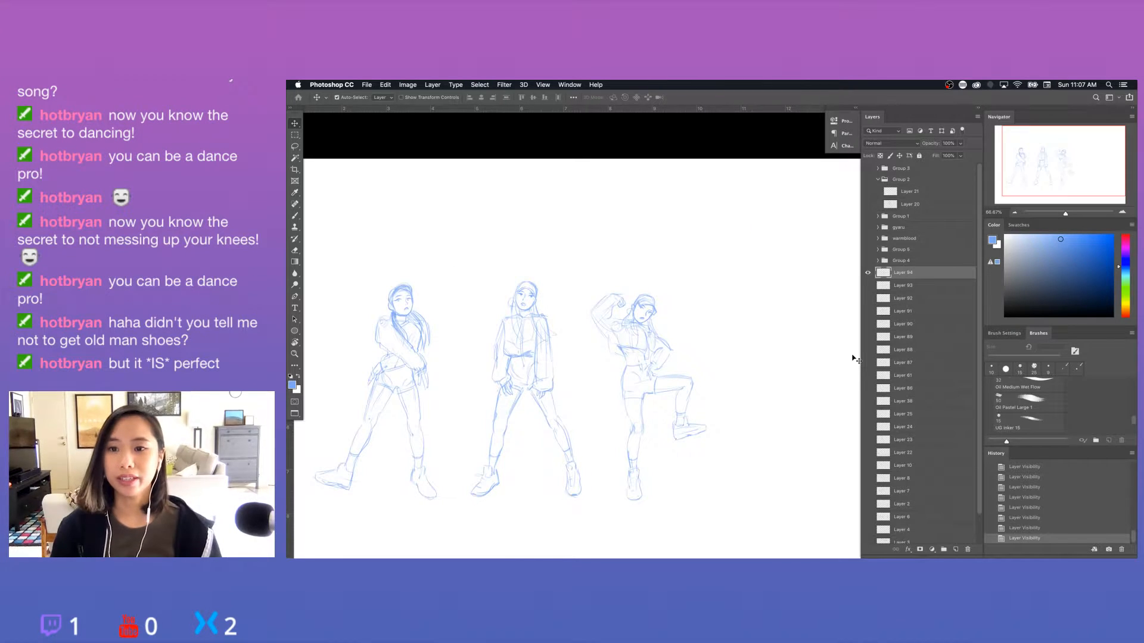
Save dance.psd, leave the full-screen view and close the application window.
key("super+s")
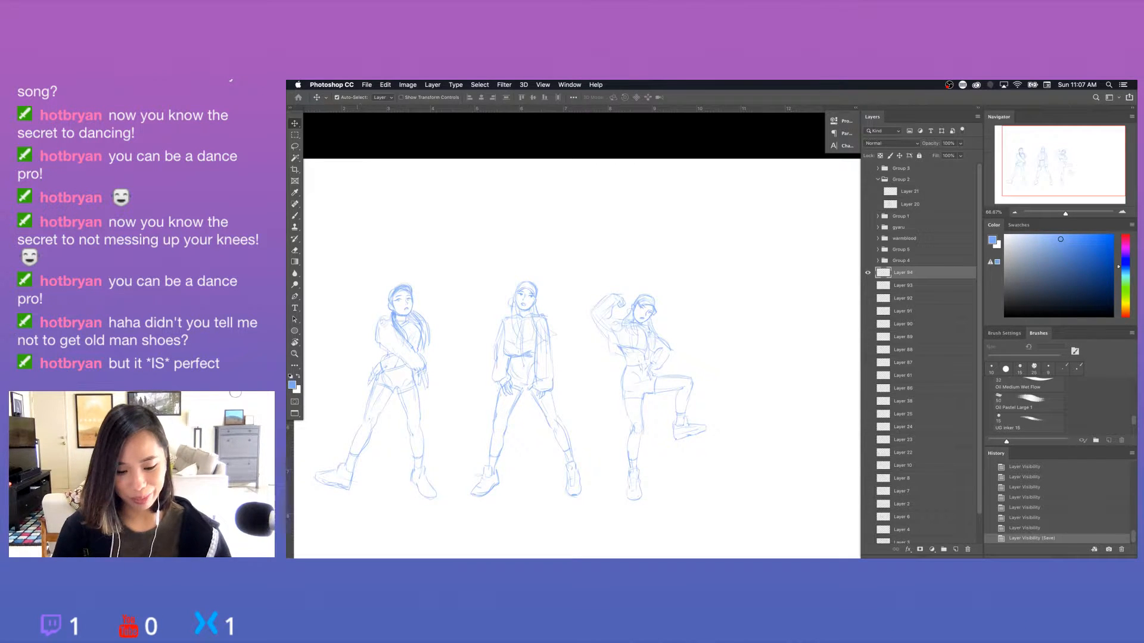
key("f")
key("f")
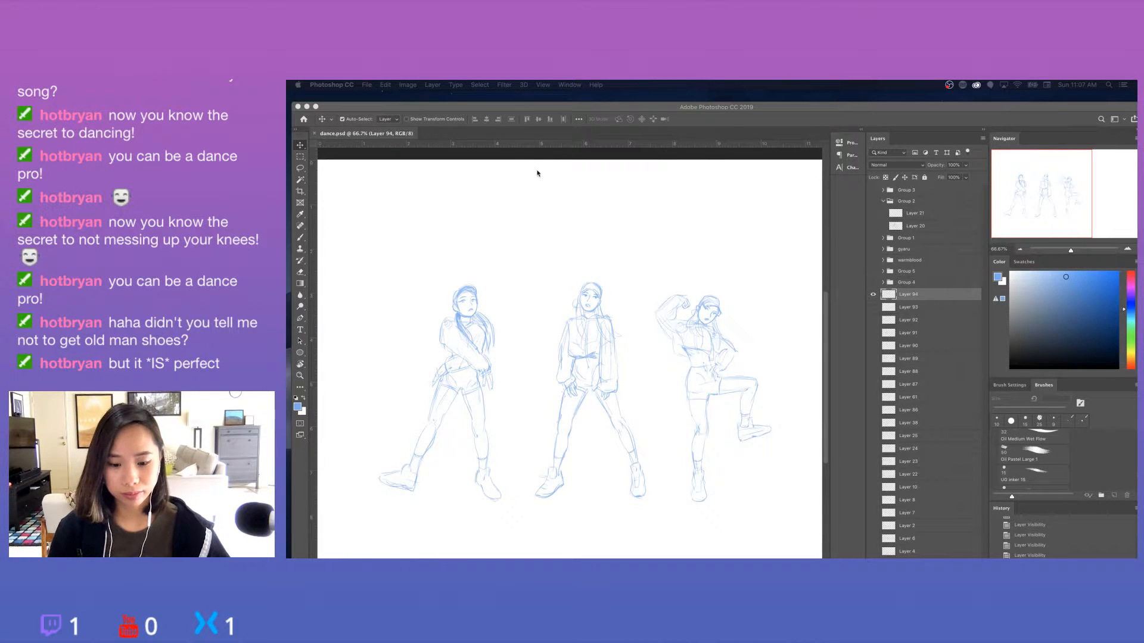
left_click(298, 107)
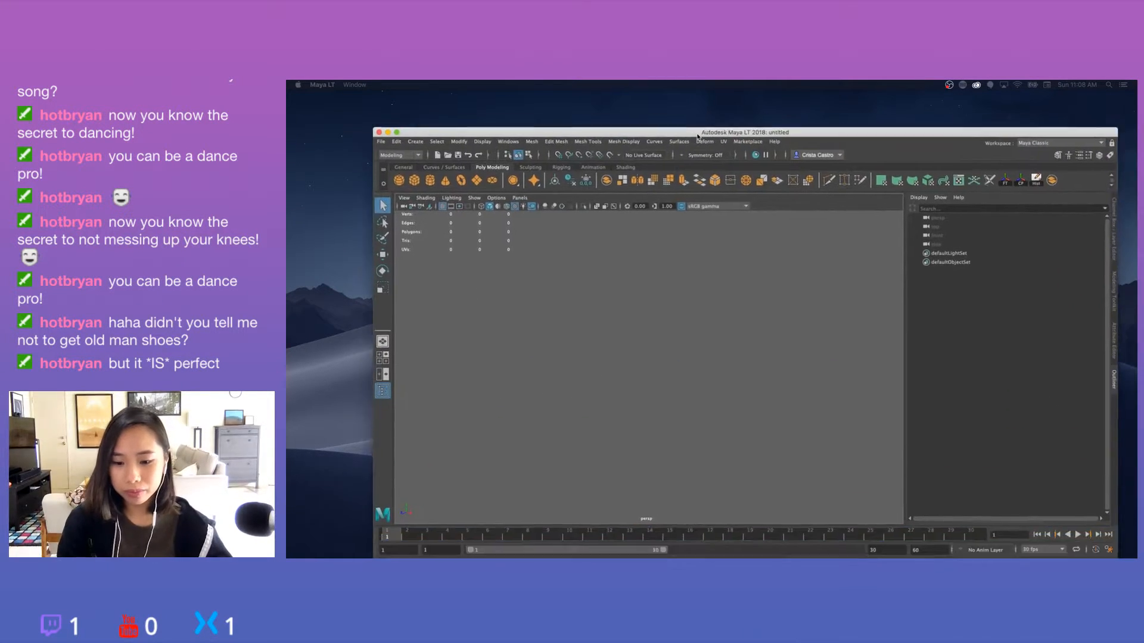
Switch to Maya LT, enlarge its window and open the scene JumpDoper_env_City_v02.mlt.
double_click(660, 99)
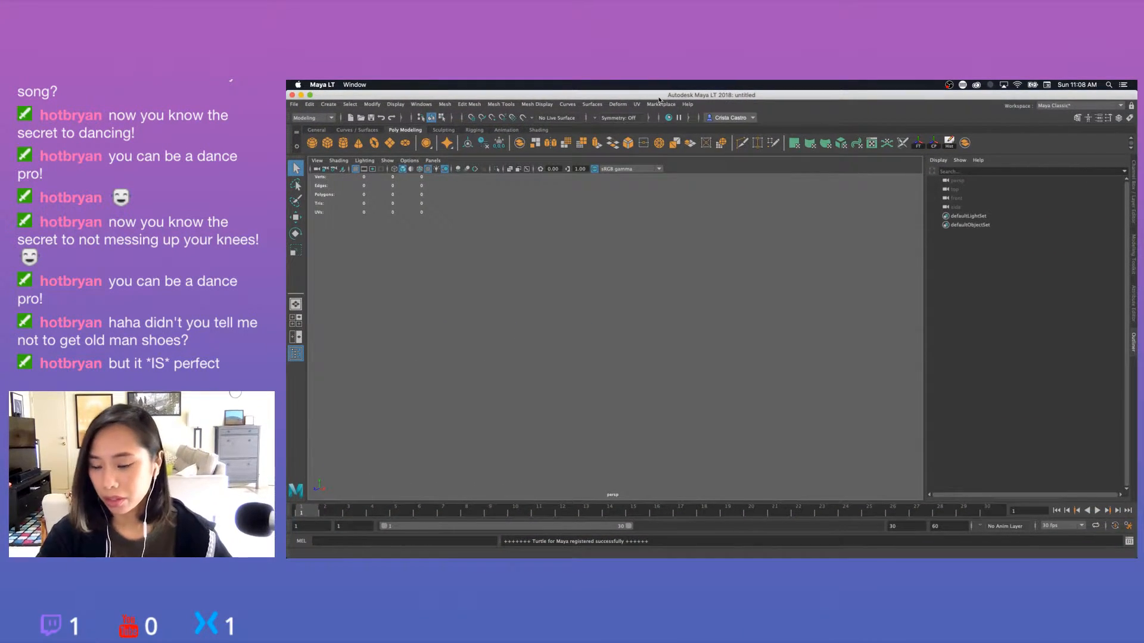
left_click(293, 105)
left_click(303, 129)
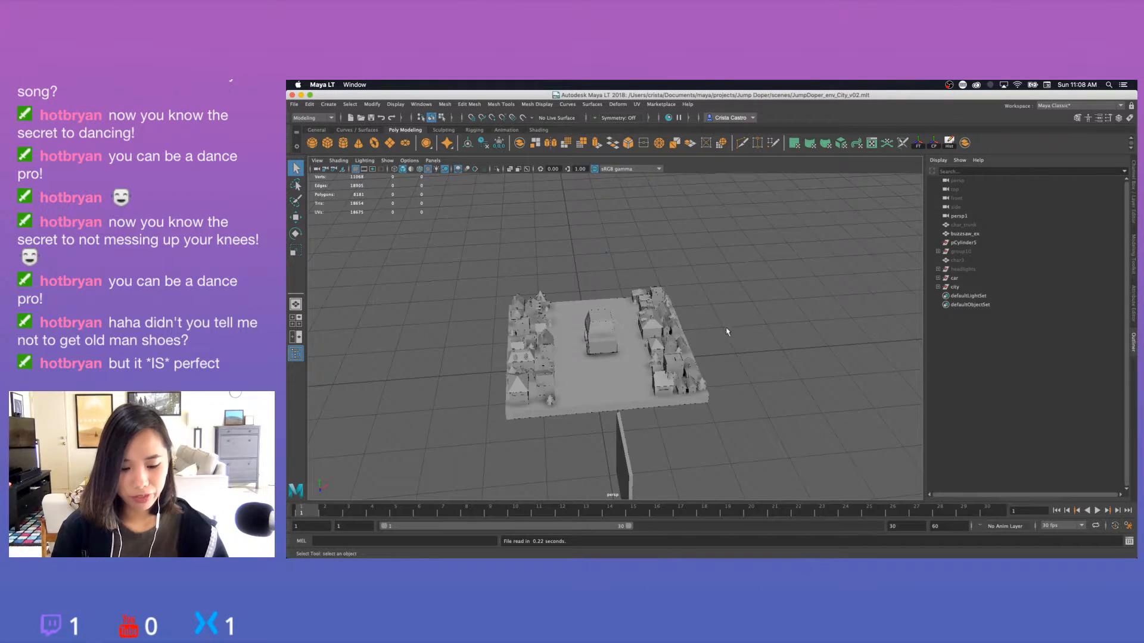
Examine the city model up close, including the car on the road and the rows of houses beside it.
scroll(727, 324, "up", 3)
scroll(727, 323, "up", 2)
left_click_drag(727, 323, 645, 262, "alt")
left_click(955, 287)
left_click(812, 287)
scroll(760, 299, "up", 3)
scroll(712, 262, "down", 4)
scroll(643, 258, "up", 4)
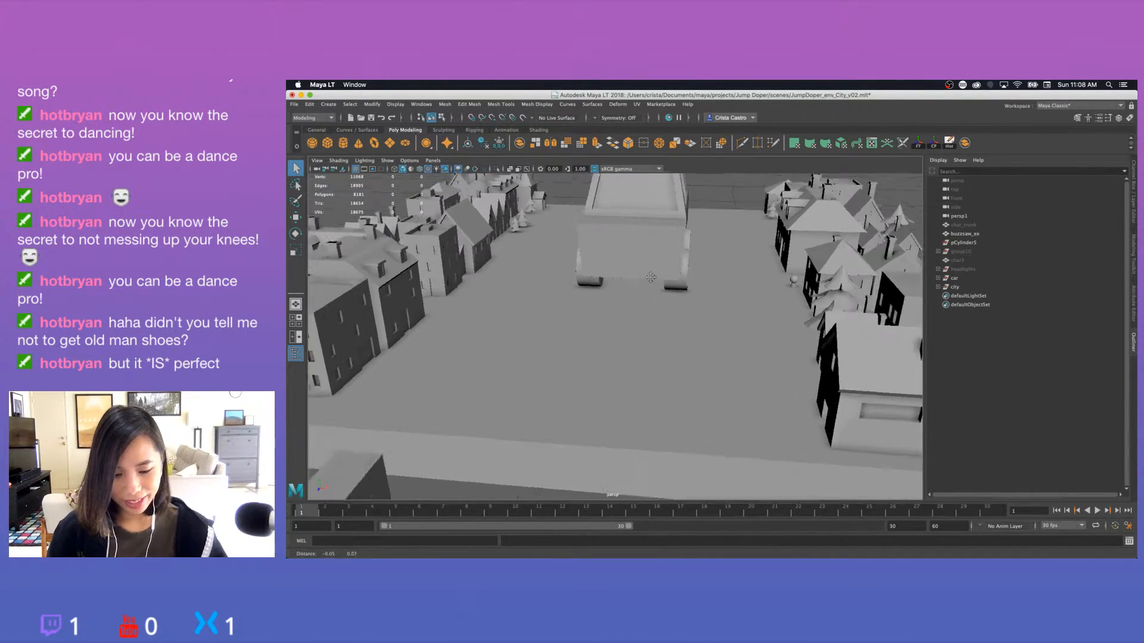
Examine the city tile from several angles and distances, comparing the car's size with the rows of houses.
middle_click_drag(646, 262, 697, 312, "alt")
scroll(707, 311, "down", 3)
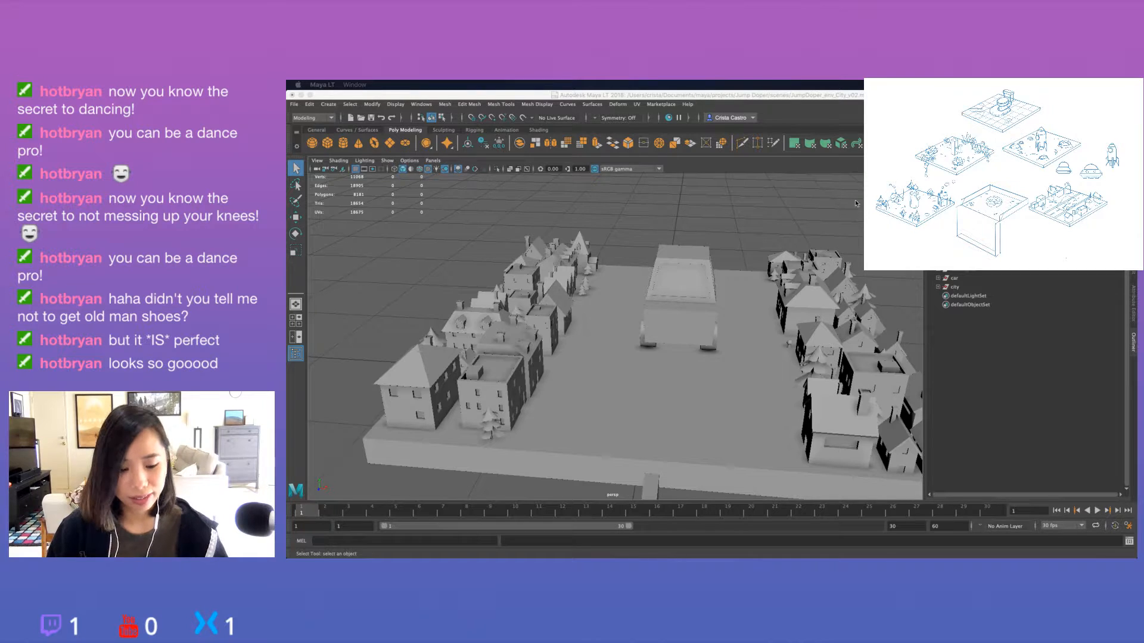
left_click_drag(855, 199, 724, 252, "alt")
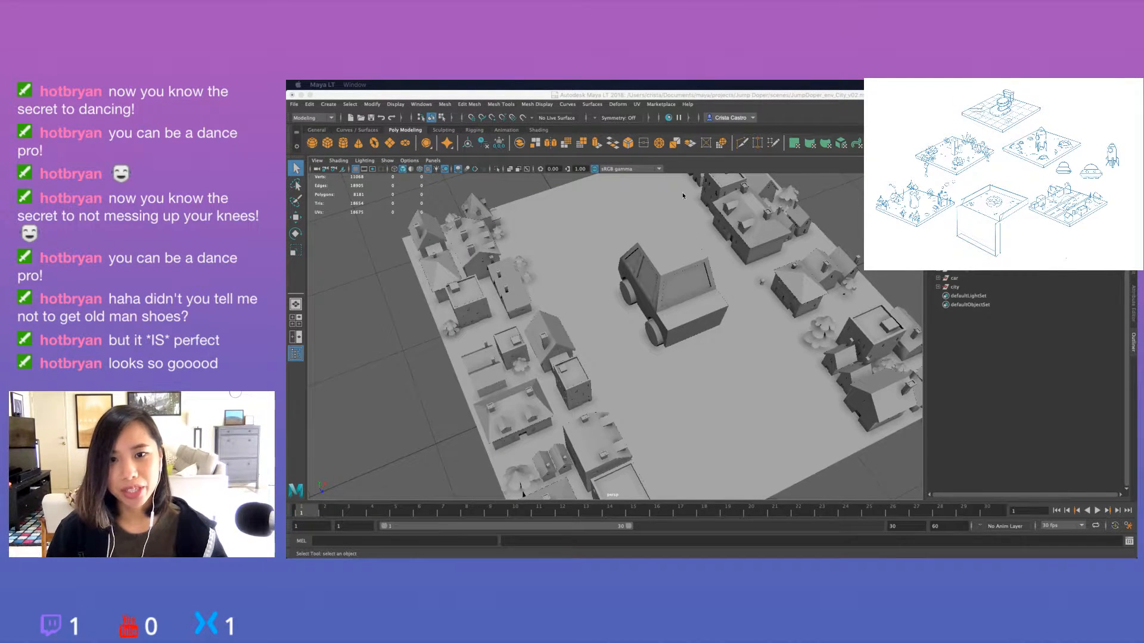
scroll(686, 321, "down", 8)
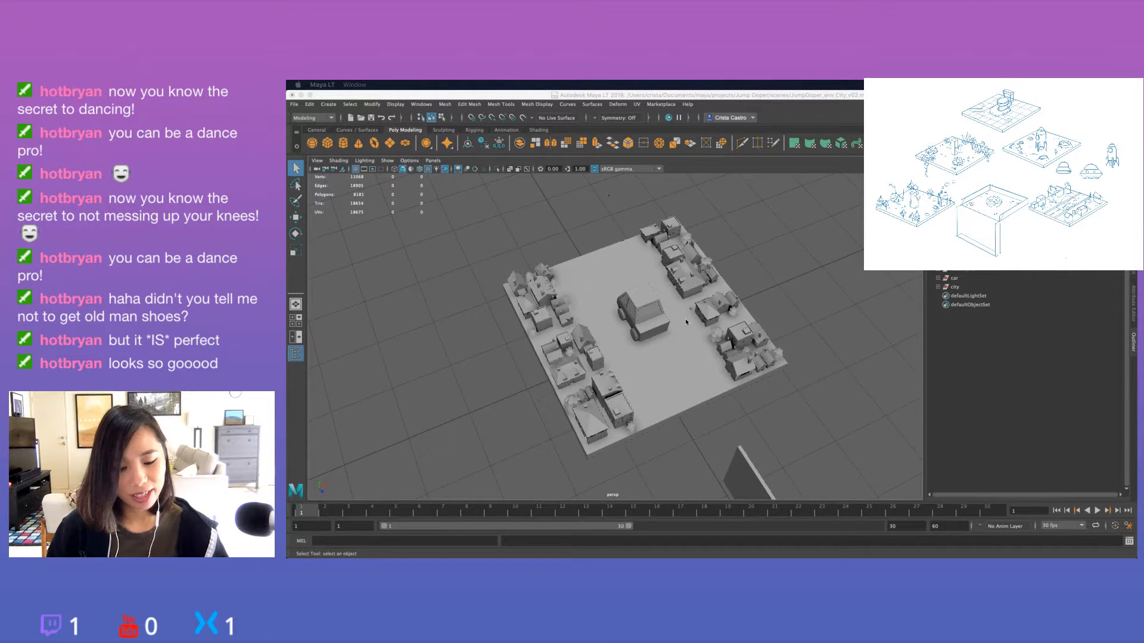
scroll(685, 322, "up", 8)
scroll(685, 322, "down", 4)
left_click_drag(606, 338, 719, 305, "alt")
left_click_drag(587, 300, 683, 323, "alt")
scroll(684, 323, "down", 4)
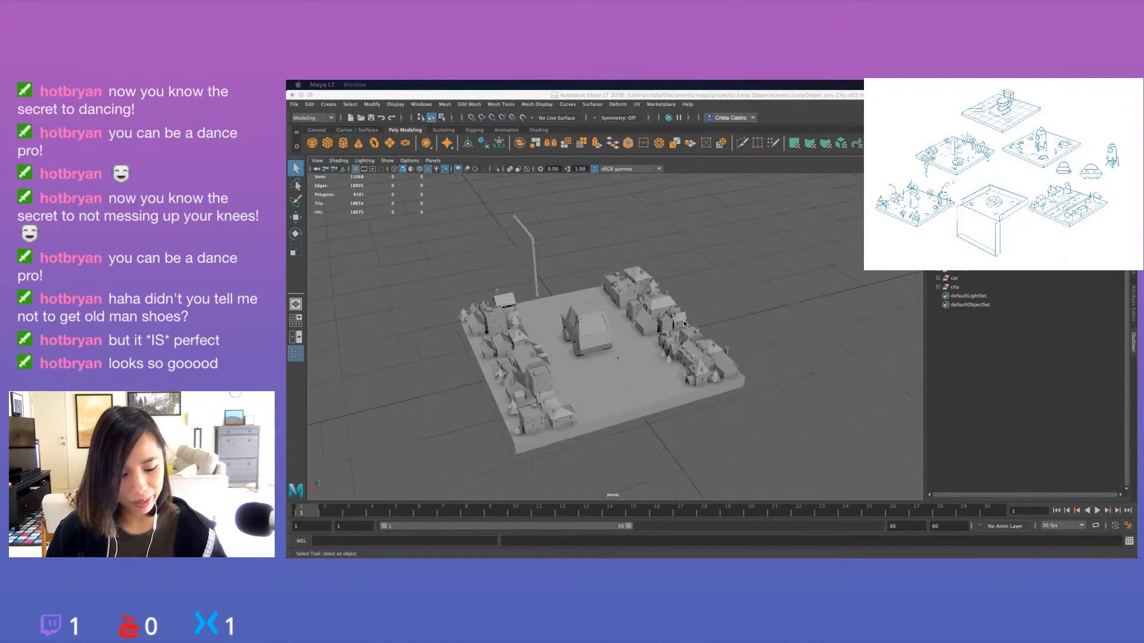
scroll(683, 323, "up", 6)
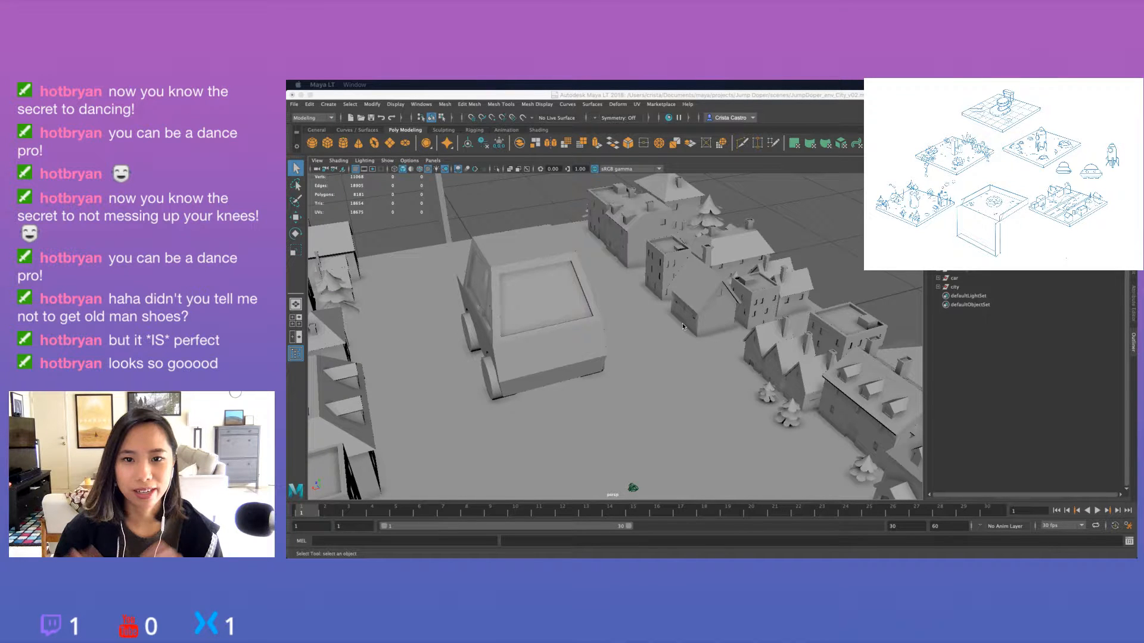
right_click_drag(706, 404, 644, 401, "alt")
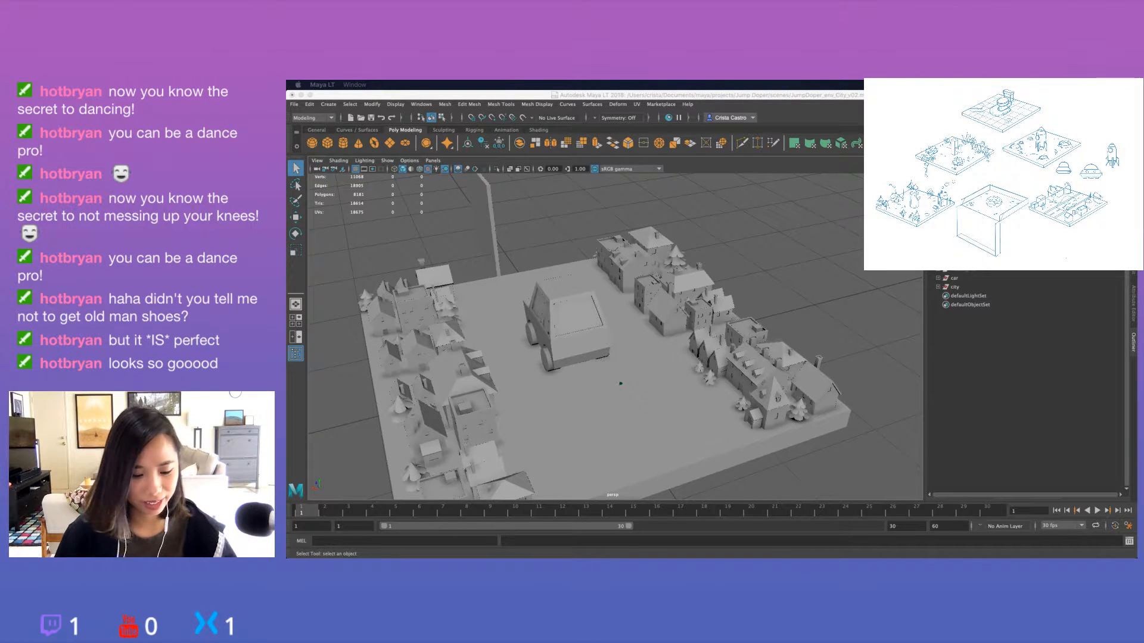
scroll(601, 308, "down", 8)
scroll(601, 308, "up", 11)
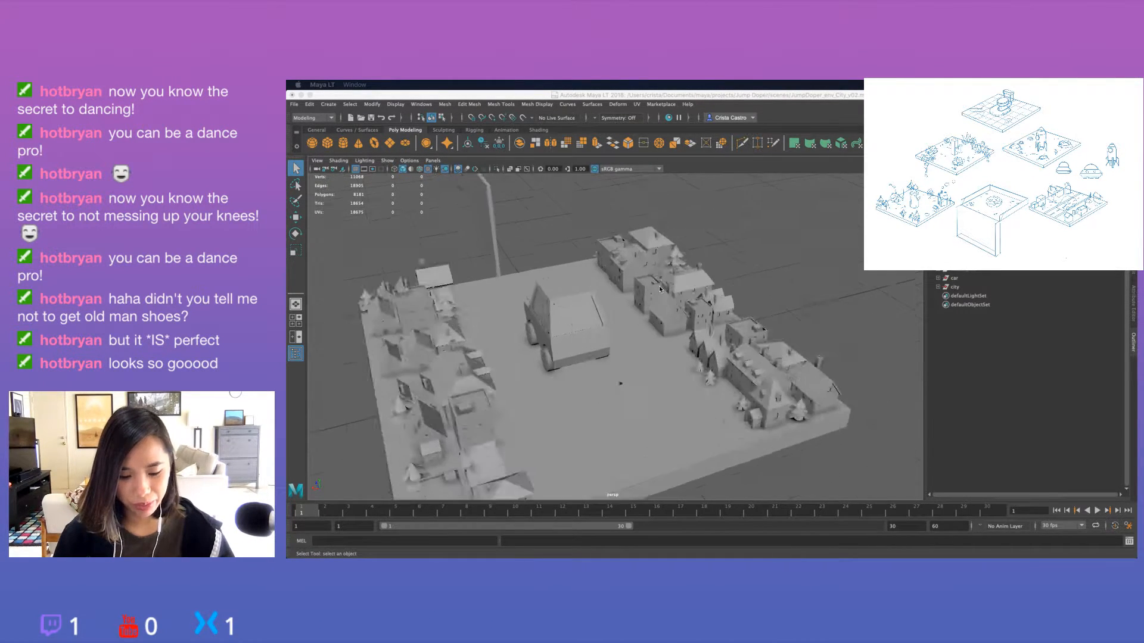
Inspect the car from both sides and the rear, selecting its body and individual wheels to check each part.
left_click_drag(601, 308, 706, 278, "alt")
left_click_drag(792, 298, 649, 336, "alt")
left_click(645, 340)
left_click_drag(517, 282, 724, 302, "alt")
left_click(680, 281)
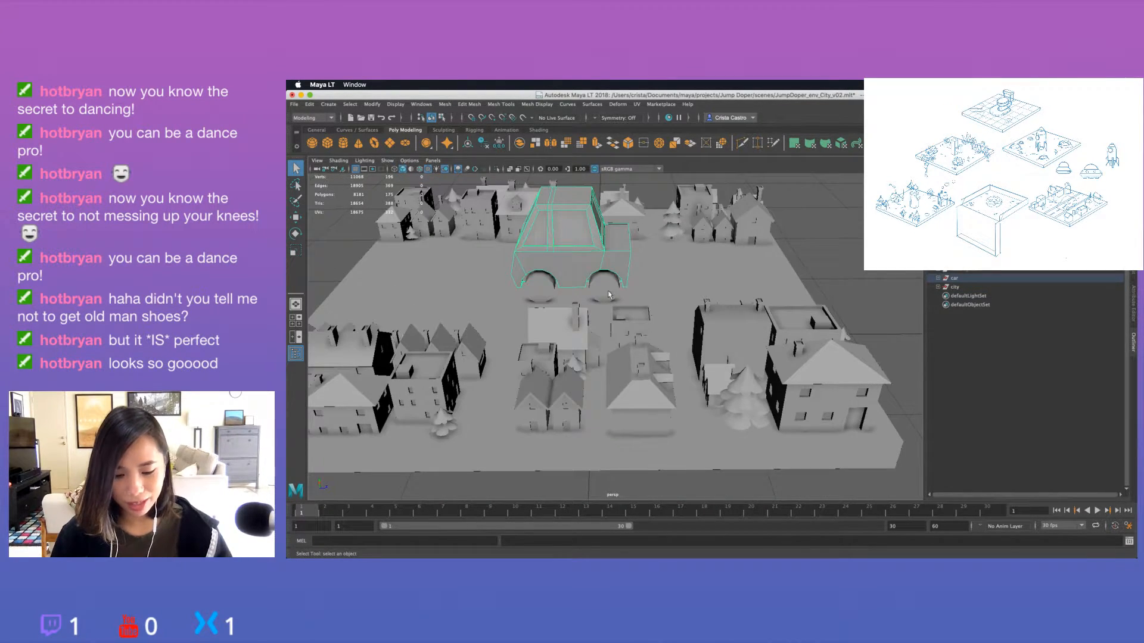
left_click(548, 288)
left_click(609, 289)
left_click_drag(611, 288, 572, 286, "alt")
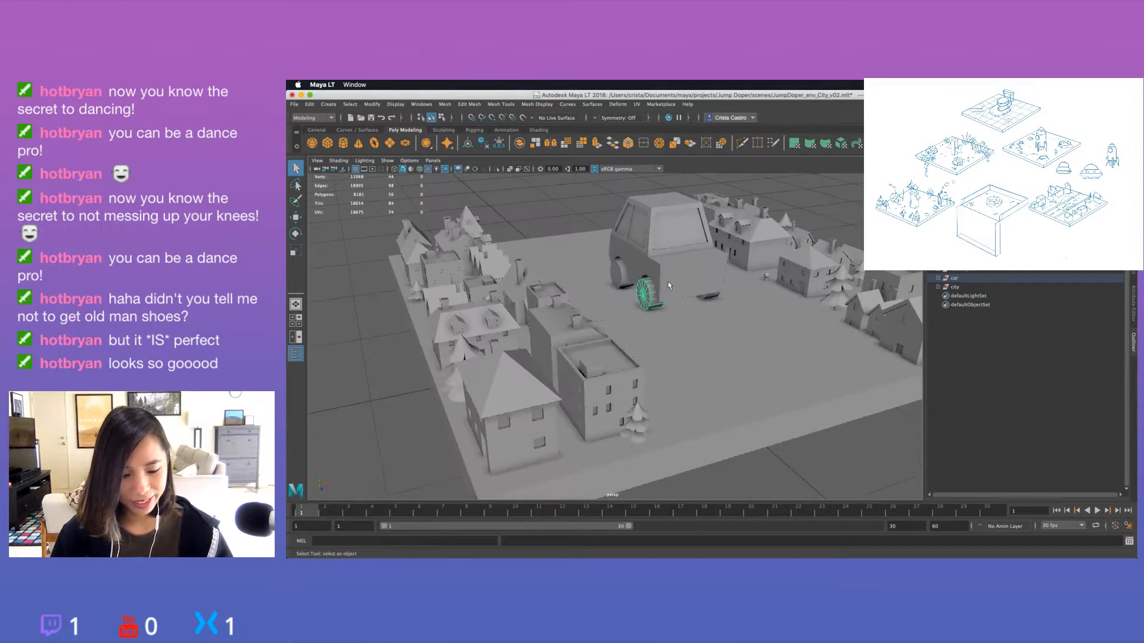
left_click(675, 289)
left_click_drag(674, 290, 618, 291, "alt")
left_click(724, 343)
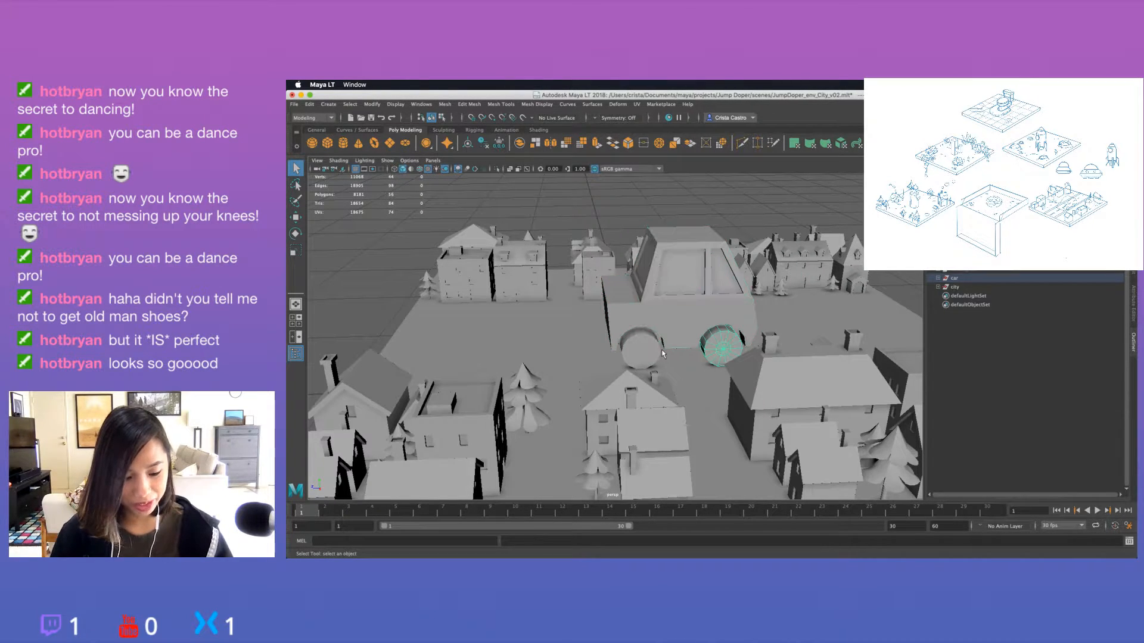
left_click(640, 349)
left_click(796, 219)
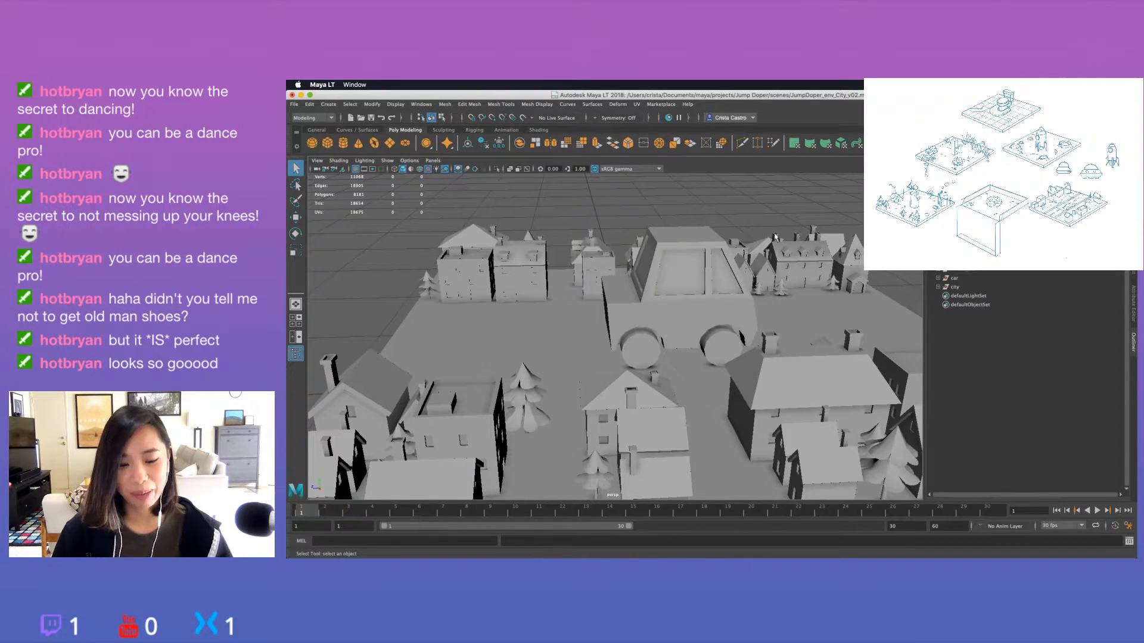
left_click_drag(792, 217, 695, 340, "alt")
left_click(547, 305)
left_click(623, 351)
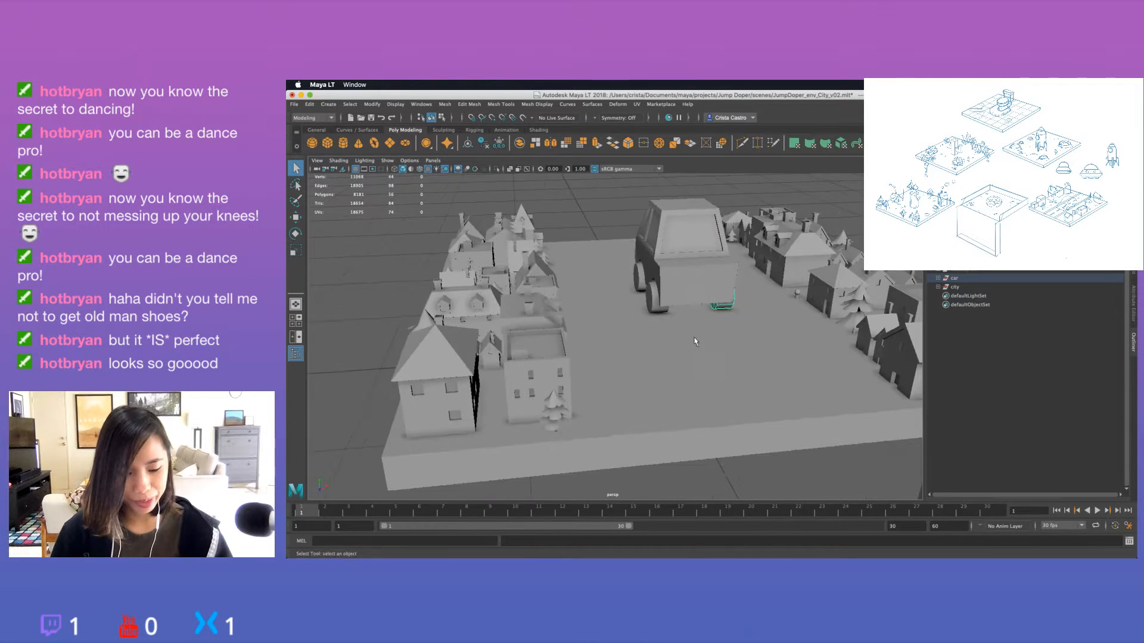
left_click(692, 281)
left_click(646, 303)
left_click_drag(627, 313, 584, 284, "alt")
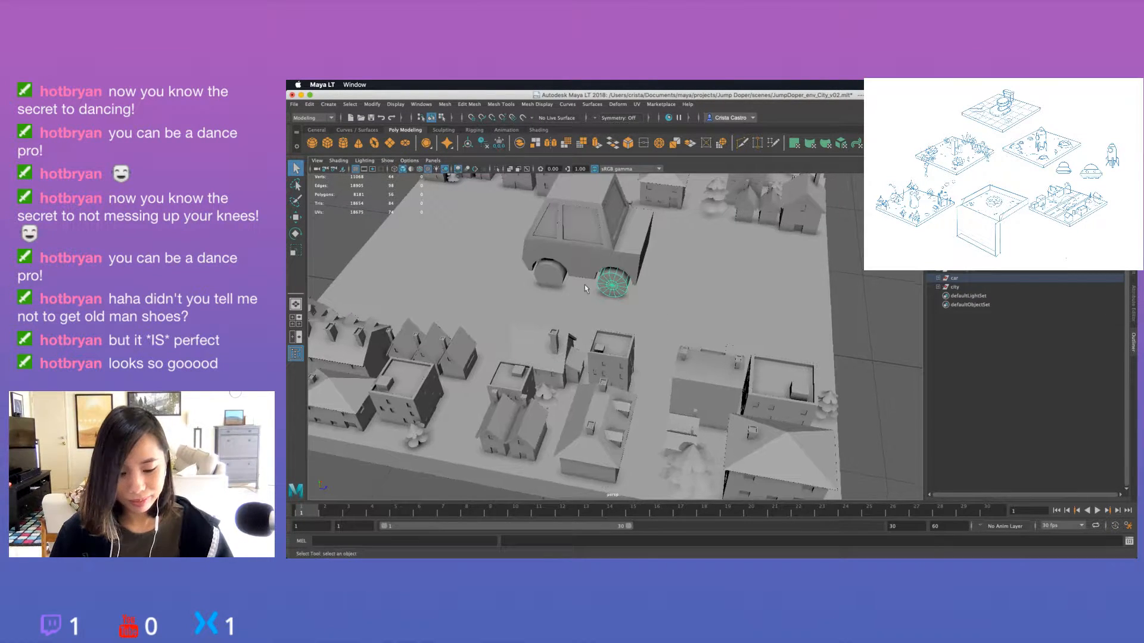
Select the city's ground slab to examine its edge layout from above and at low angles, deselect it and review the whole tile.
scroll(754, 340, "down", 5)
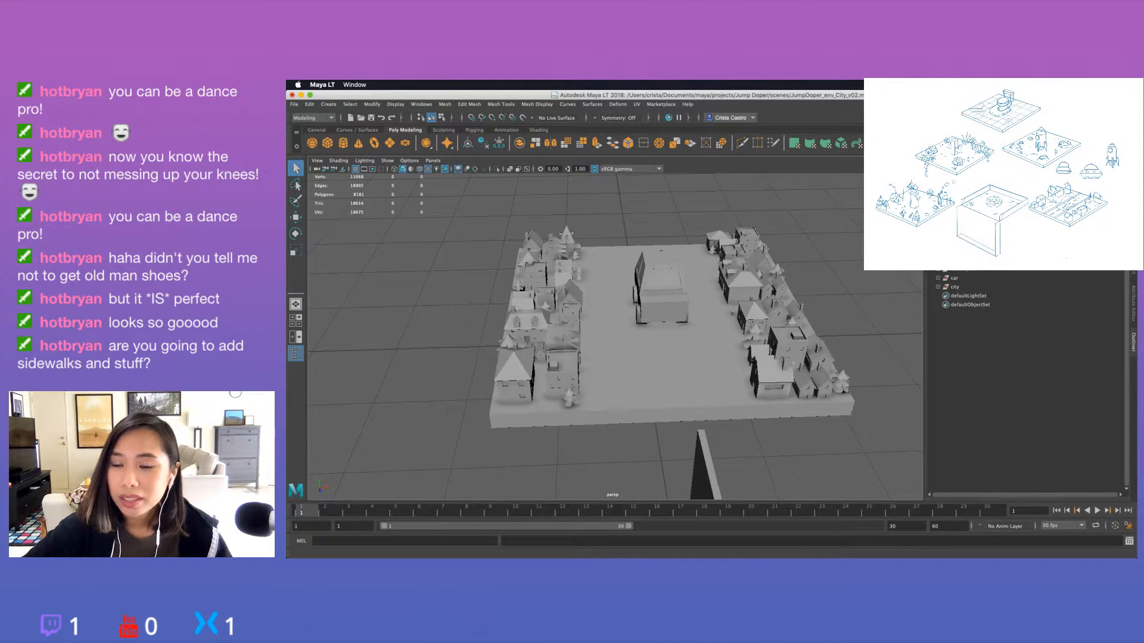
left_click(597, 316)
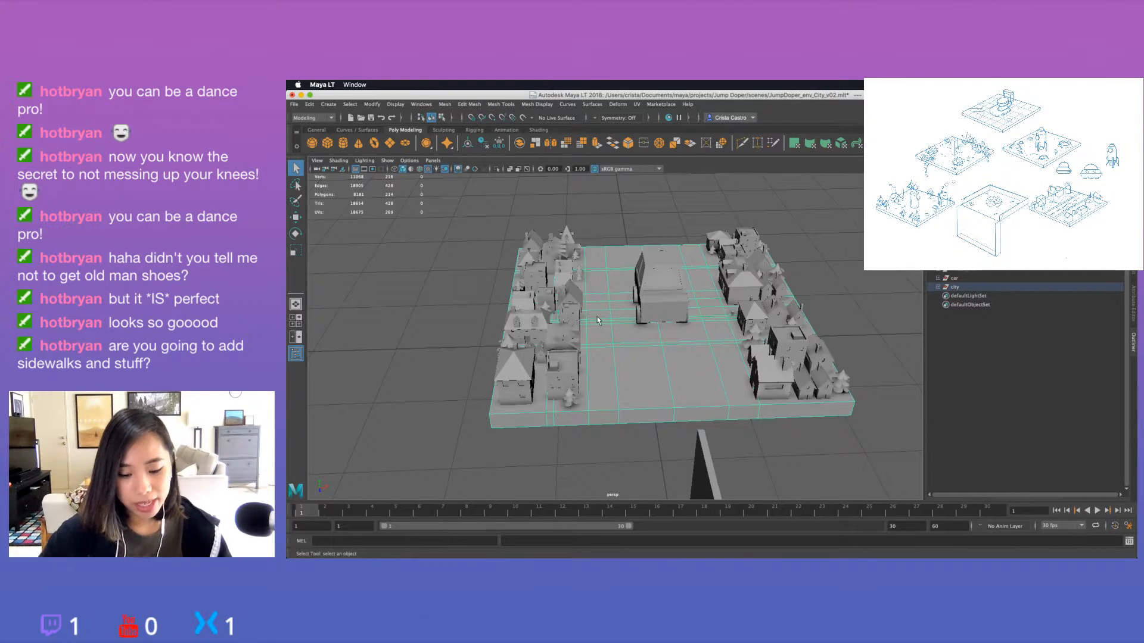
left_click_drag(614, 317, 623, 184, "alt")
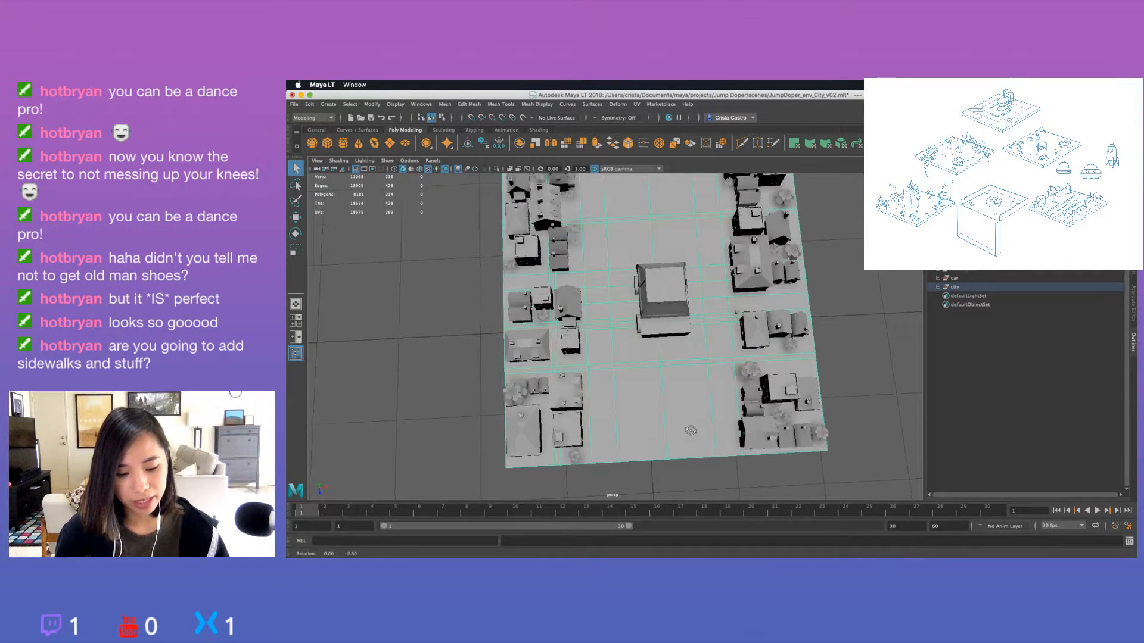
left_click_drag(692, 407, 692, 354, "alt")
left_click_drag(640, 302, 590, 320, "alt")
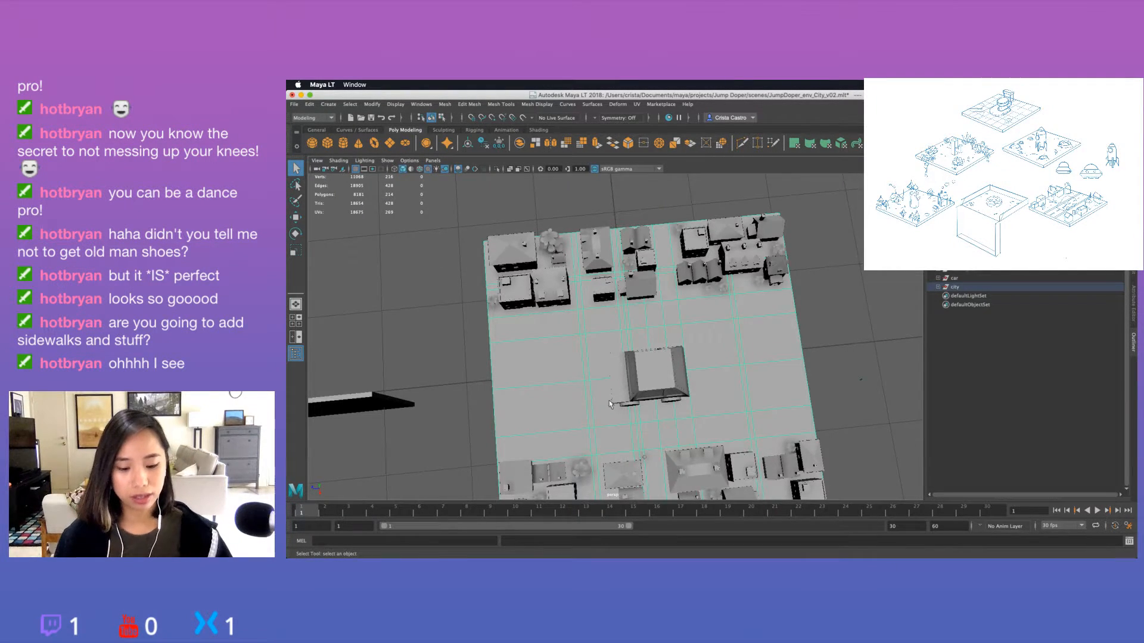
left_click_drag(609, 404, 672, 382, "alt")
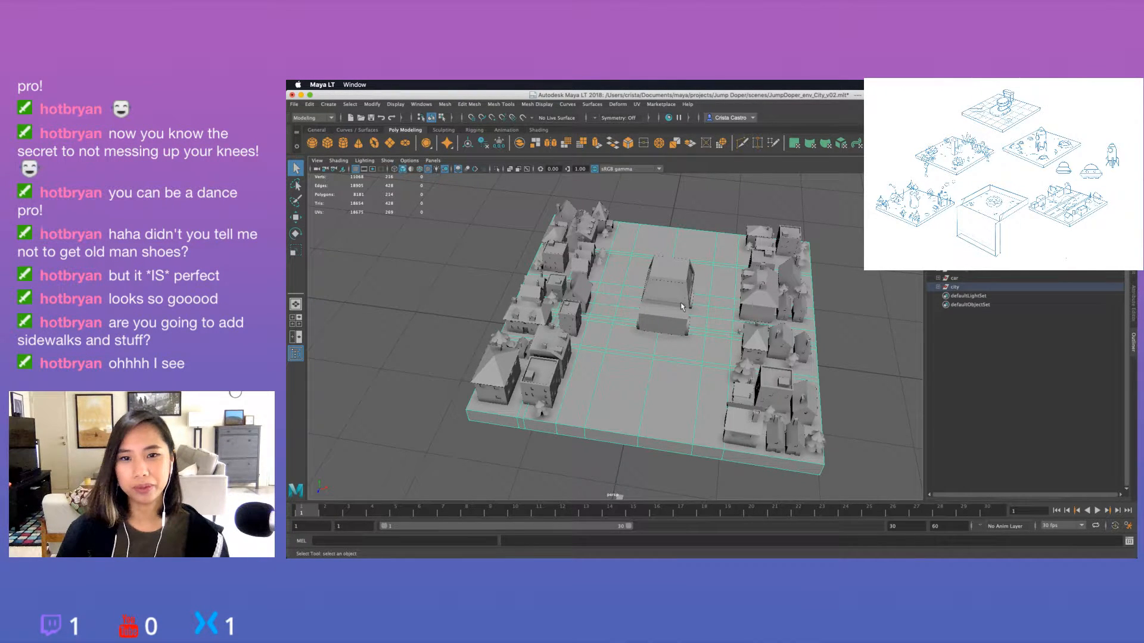
left_click_drag(682, 307, 669, 329, "alt")
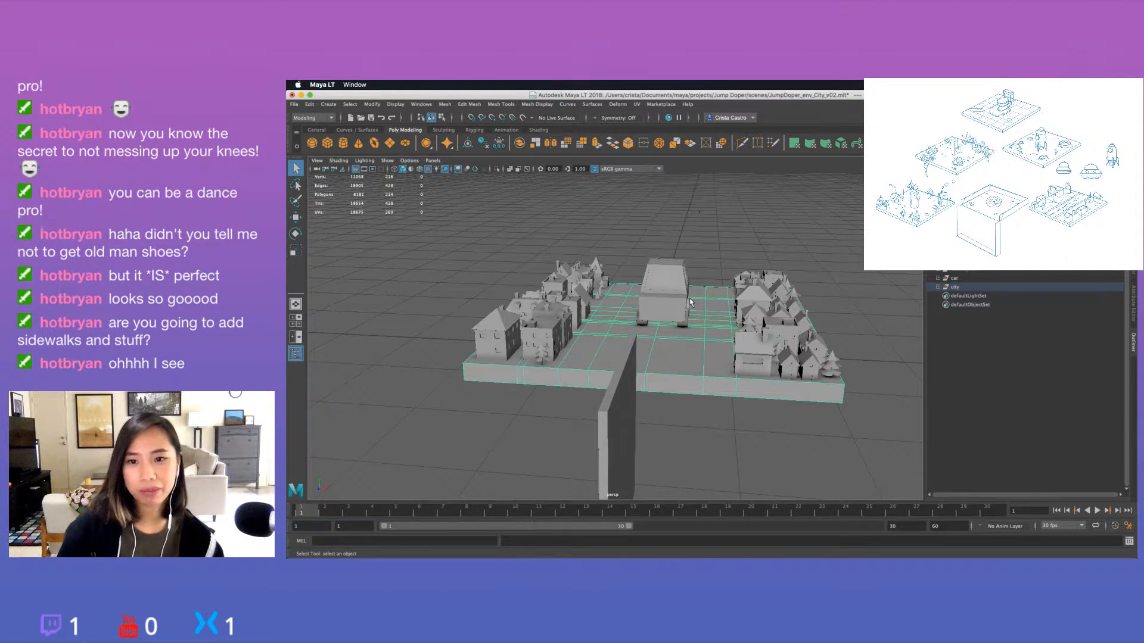
left_click_drag(690, 302, 613, 288, "alt")
left_click(805, 297)
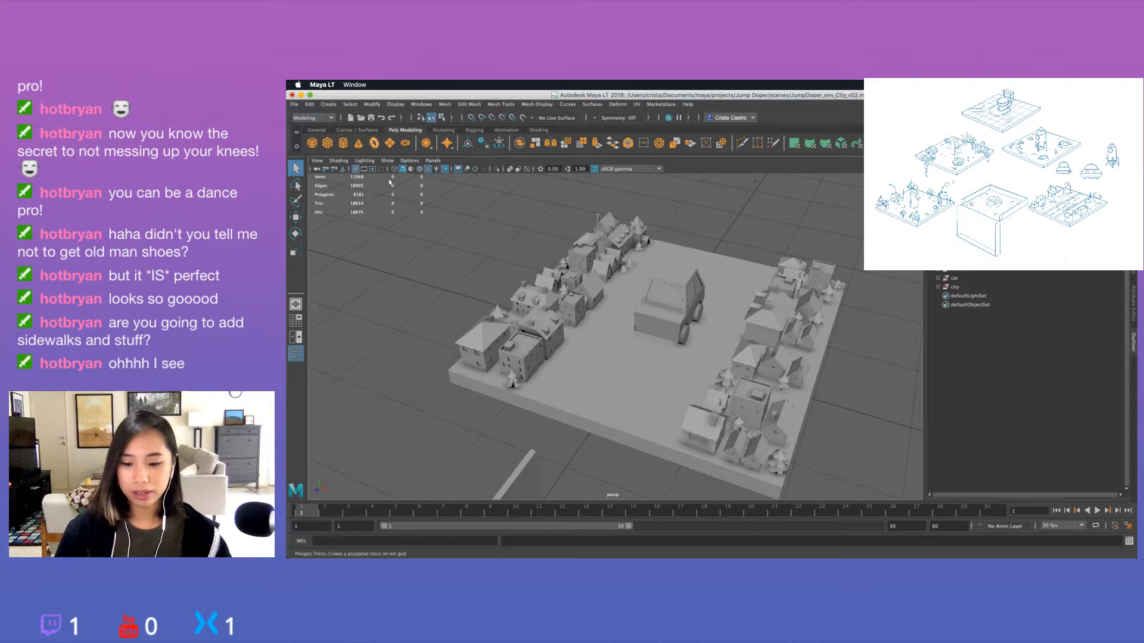
left_click_drag(398, 251, 416, 226, "alt")
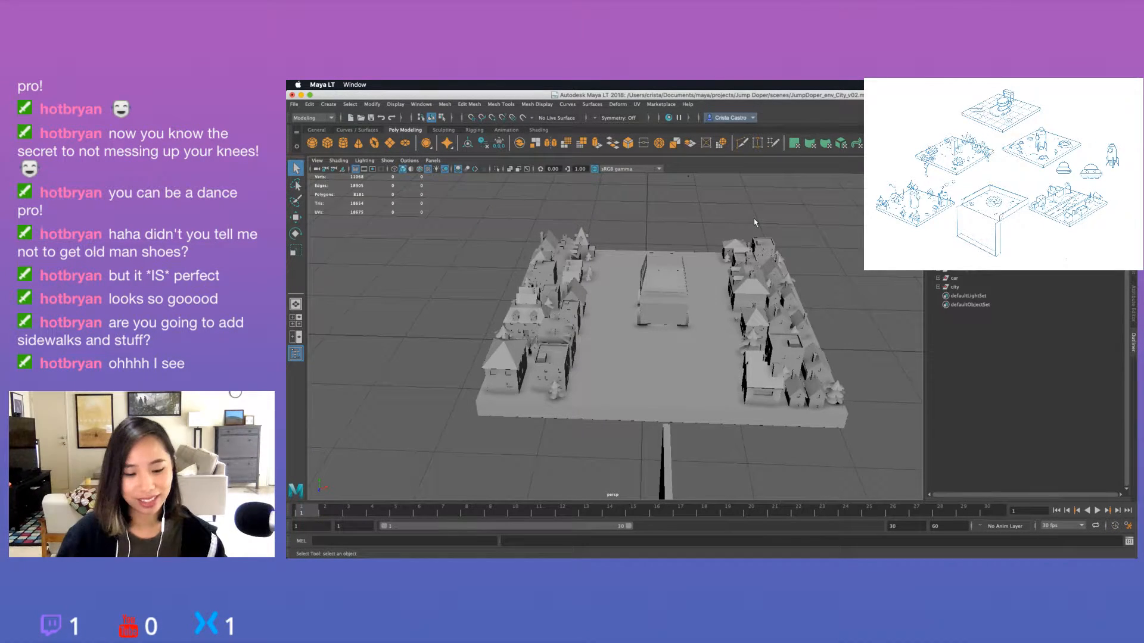
left_click_drag(755, 224, 761, 251, "alt")
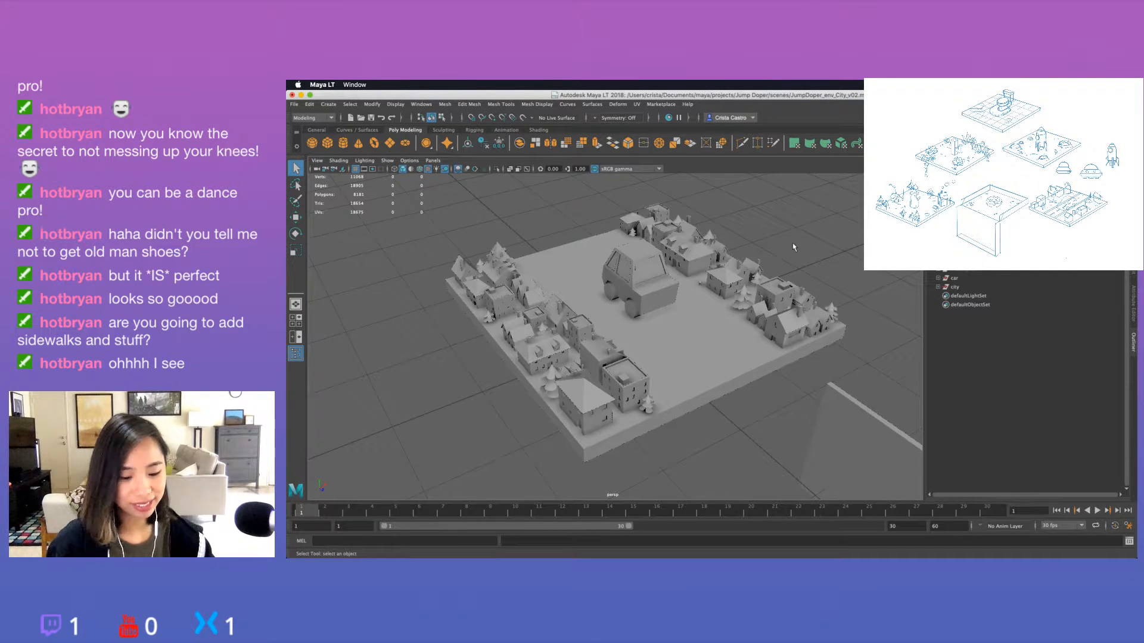
scroll(760, 250, "down", 4)
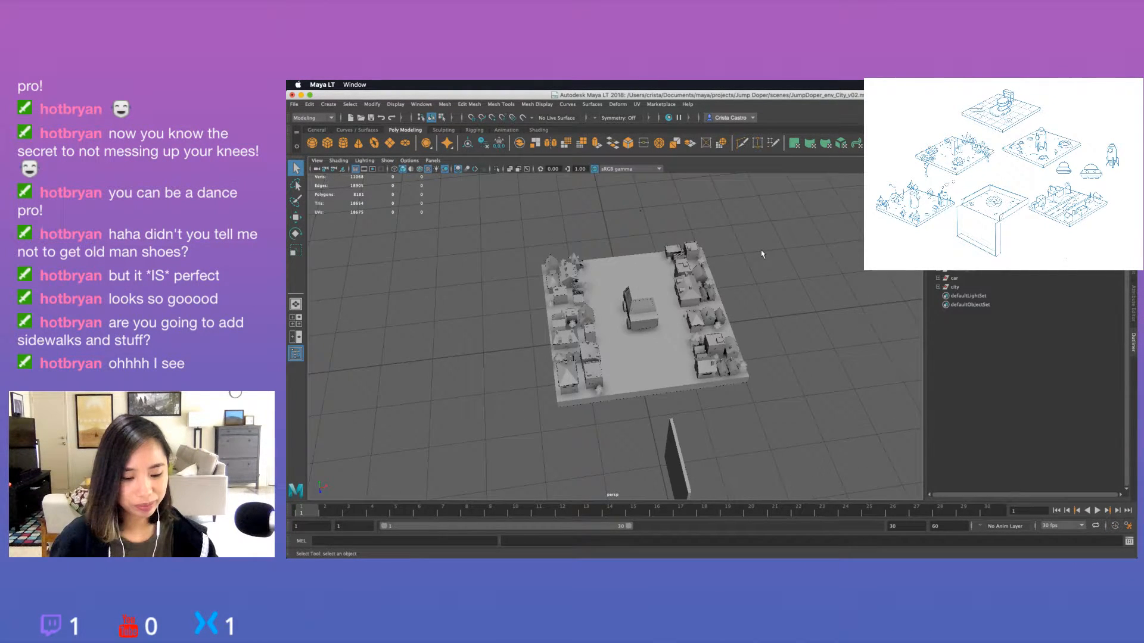
left_click_drag(760, 253, 689, 276, "alt")
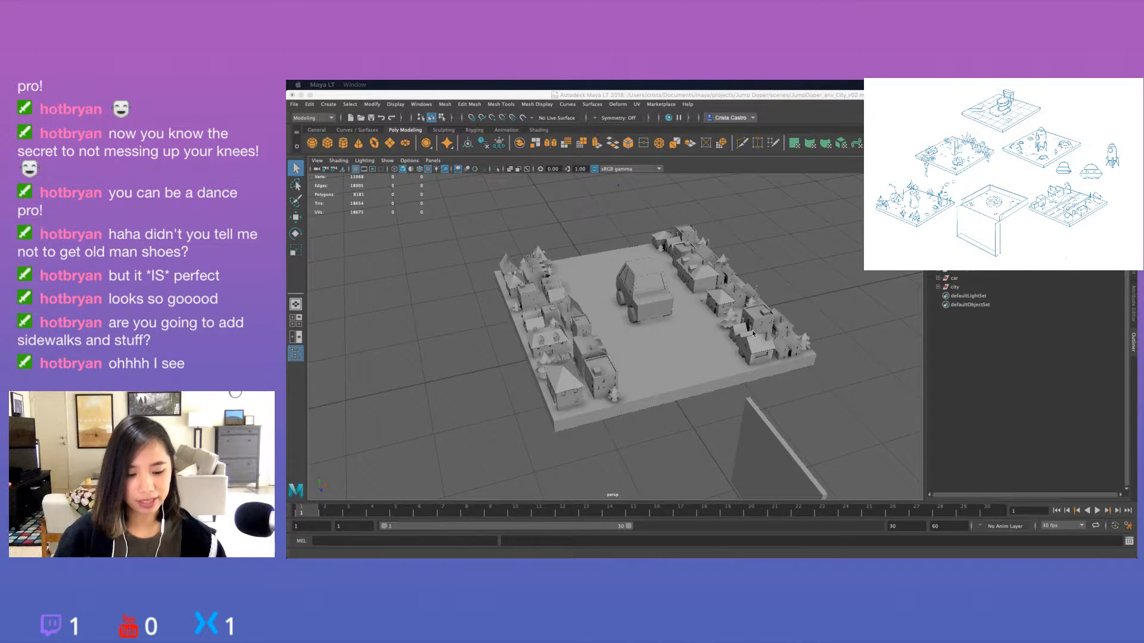
left_click(807, 278)
left_click_drag(807, 278, 742, 287, "alt")
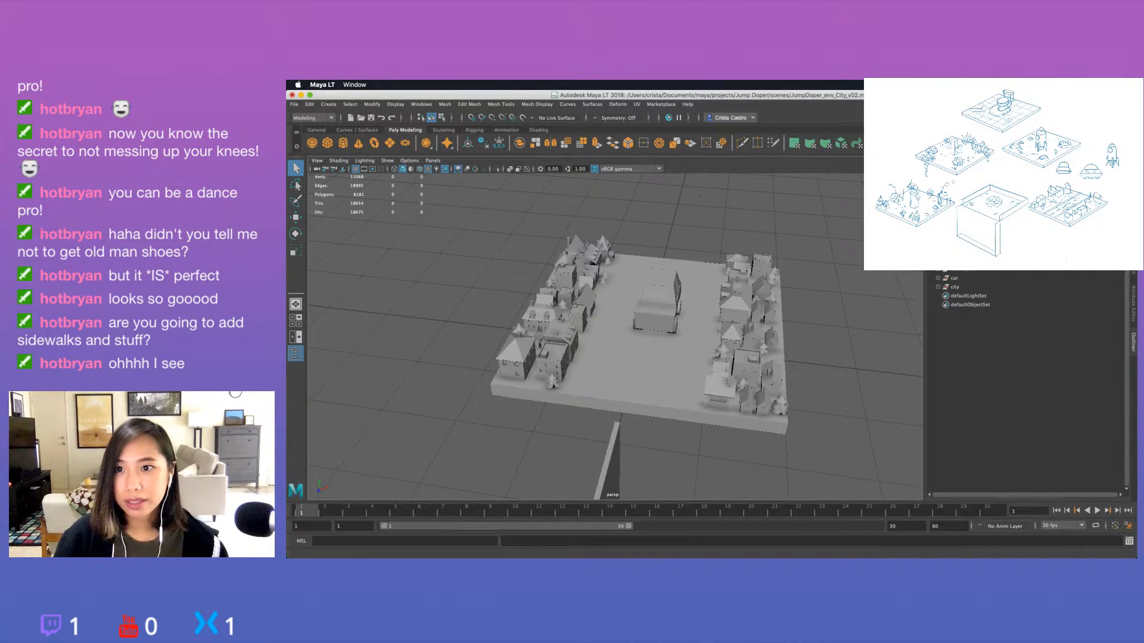
Switch to Finder, close its Recents window and return to Maya LT.
key("super+Tab")
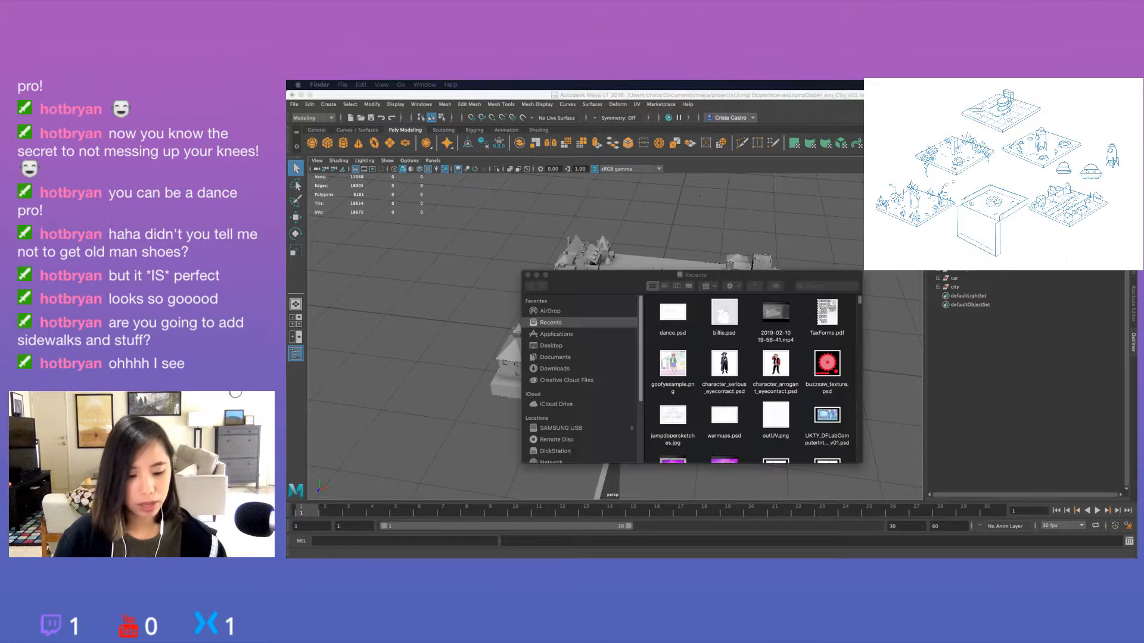
left_click(527, 276)
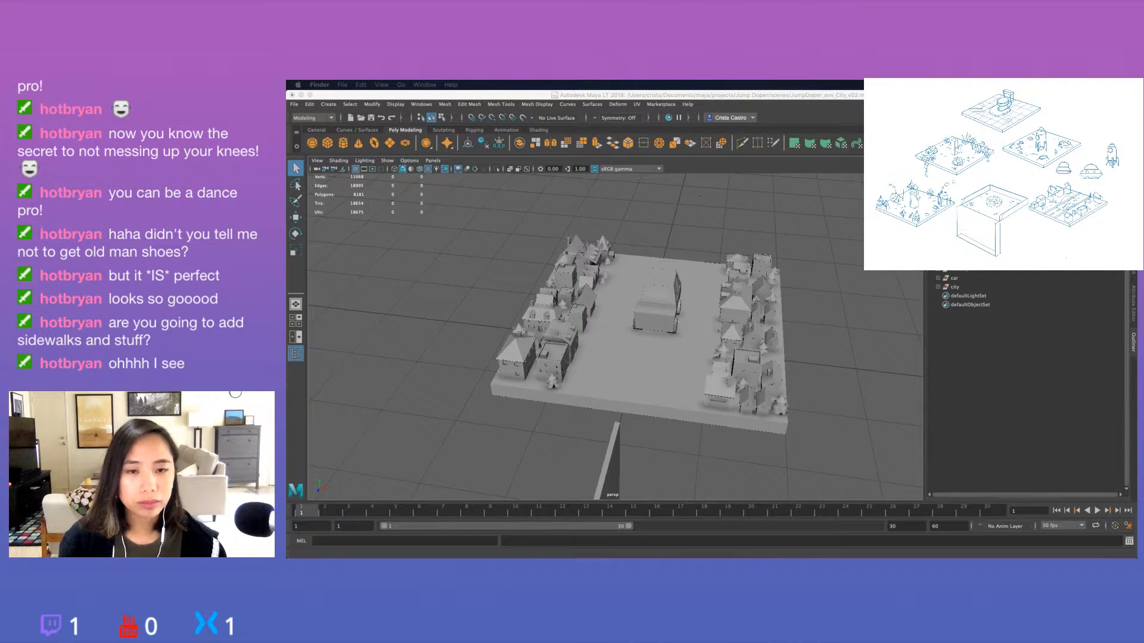
left_click(776, 436)
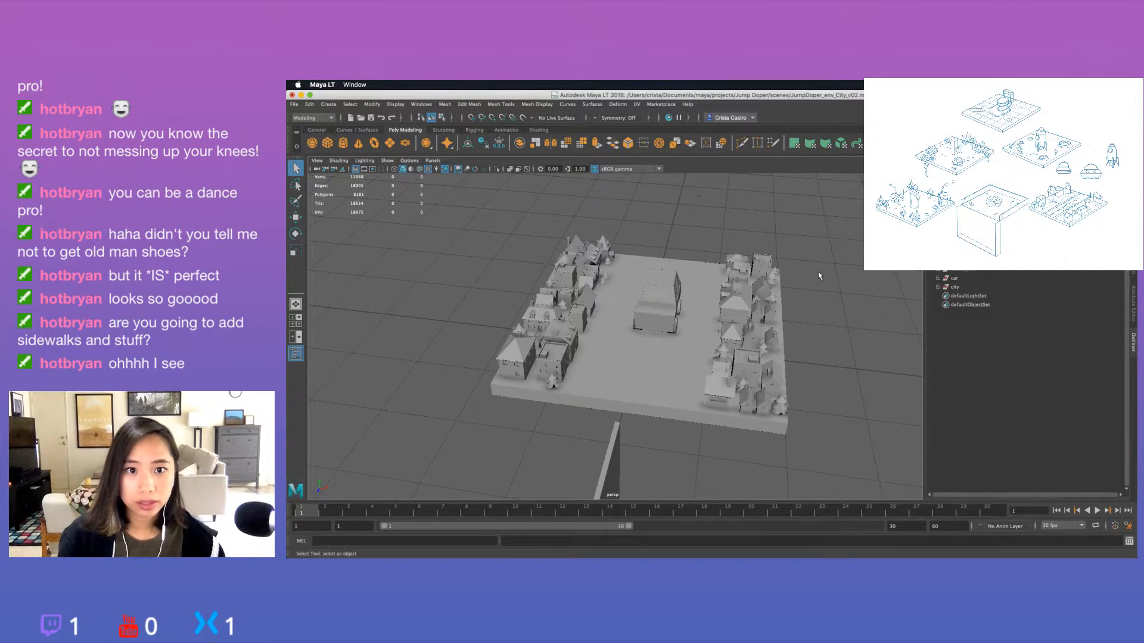
Open the scene JumpDoper_env_PlantPot.mlt and examine its square base slab and the cylindrical object on it.
left_click_drag(819, 275, 609, 382, "alt")
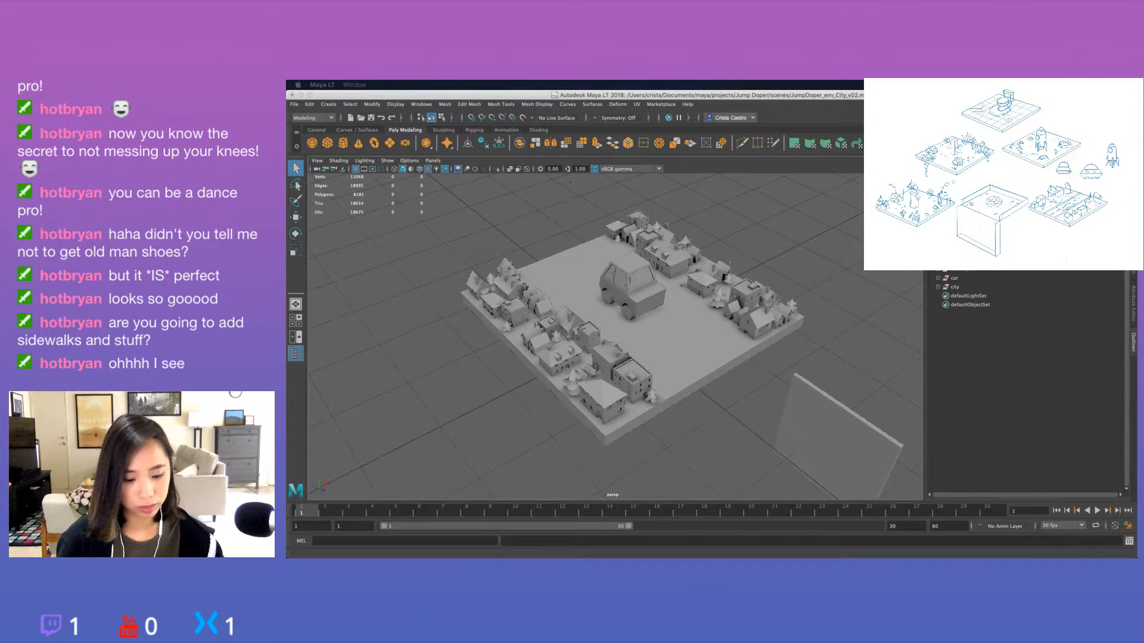
left_click(720, 437)
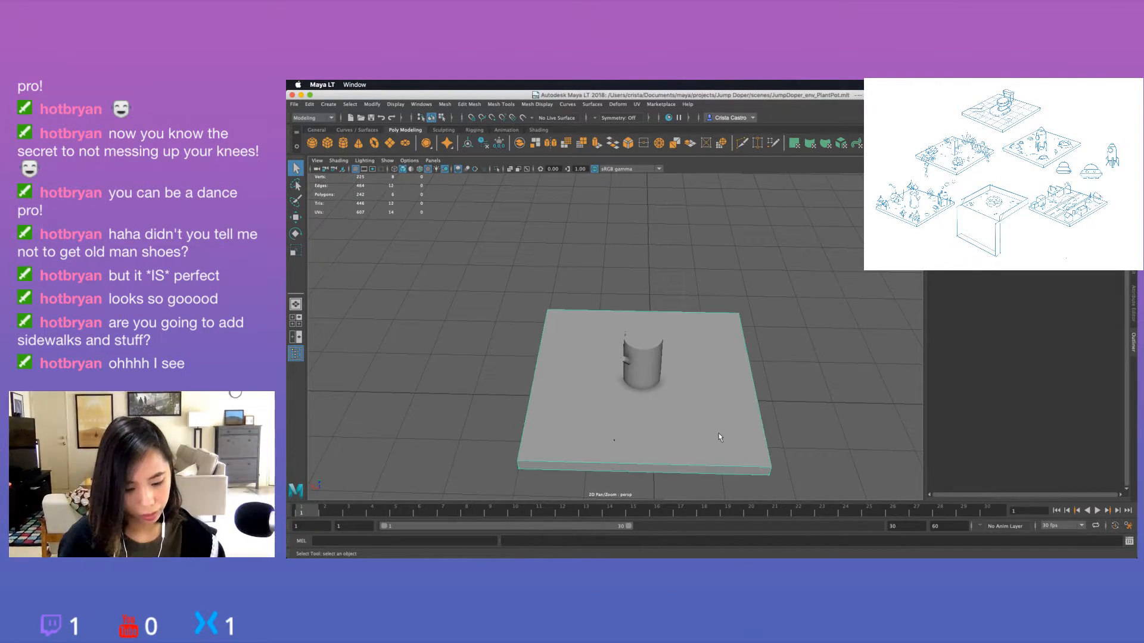
left_click_drag(792, 395, 768, 357, "alt")
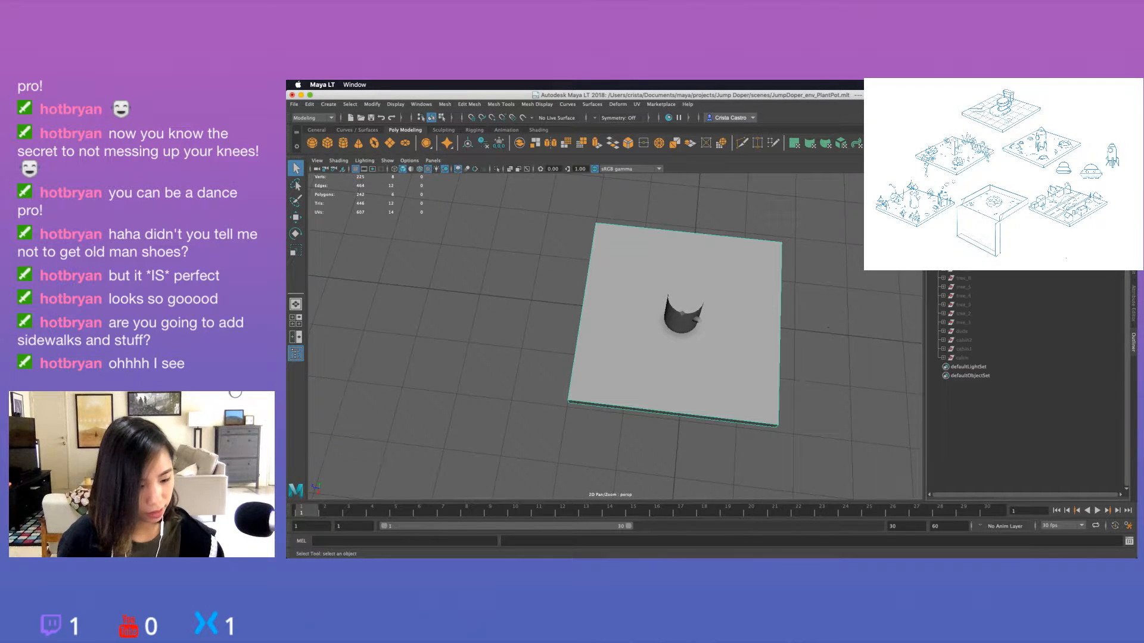
left_click_drag(679, 369, 757, 333, "alt")
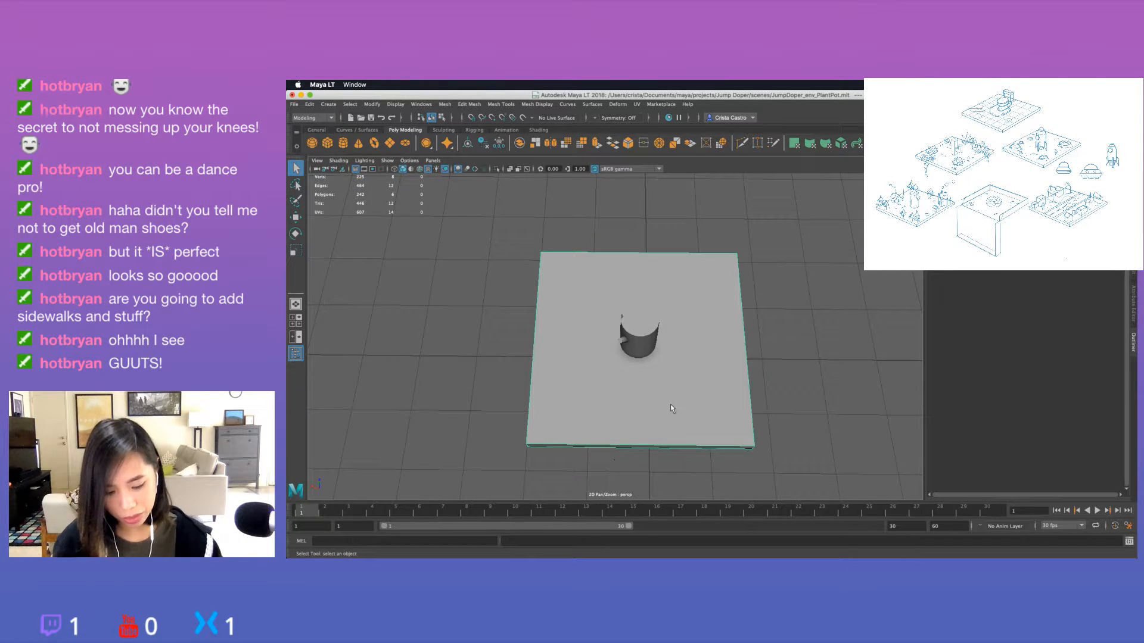
left_click_drag(736, 396, 746, 385, "alt")
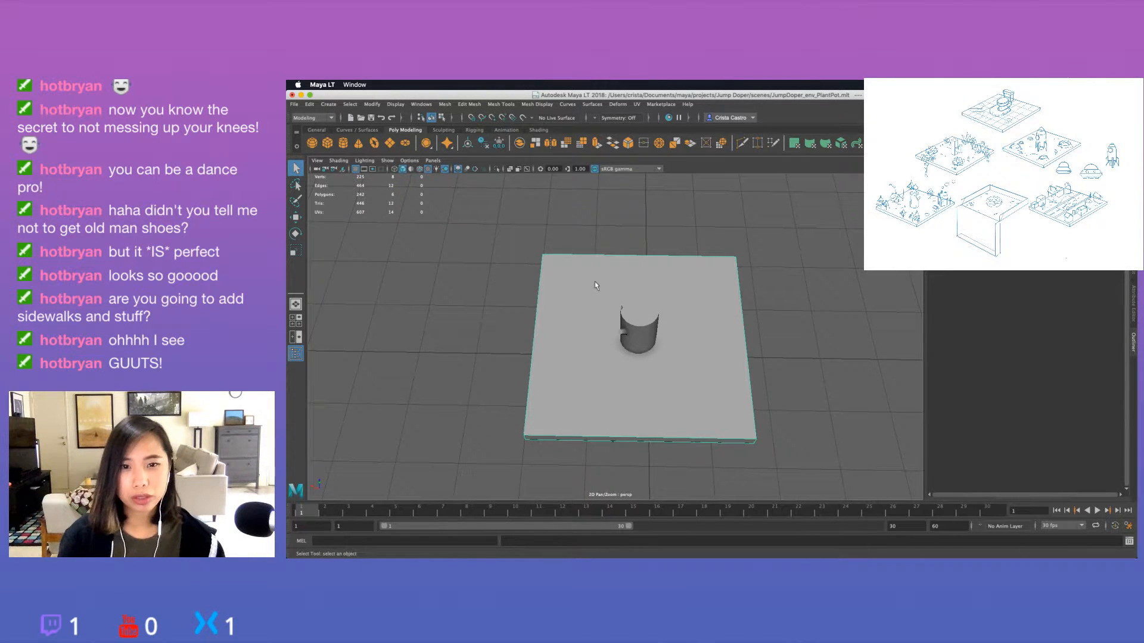
Create a polygon cube, move it beside the cylinder on the base slab and scale it down uniformly.
left_click(328, 147)
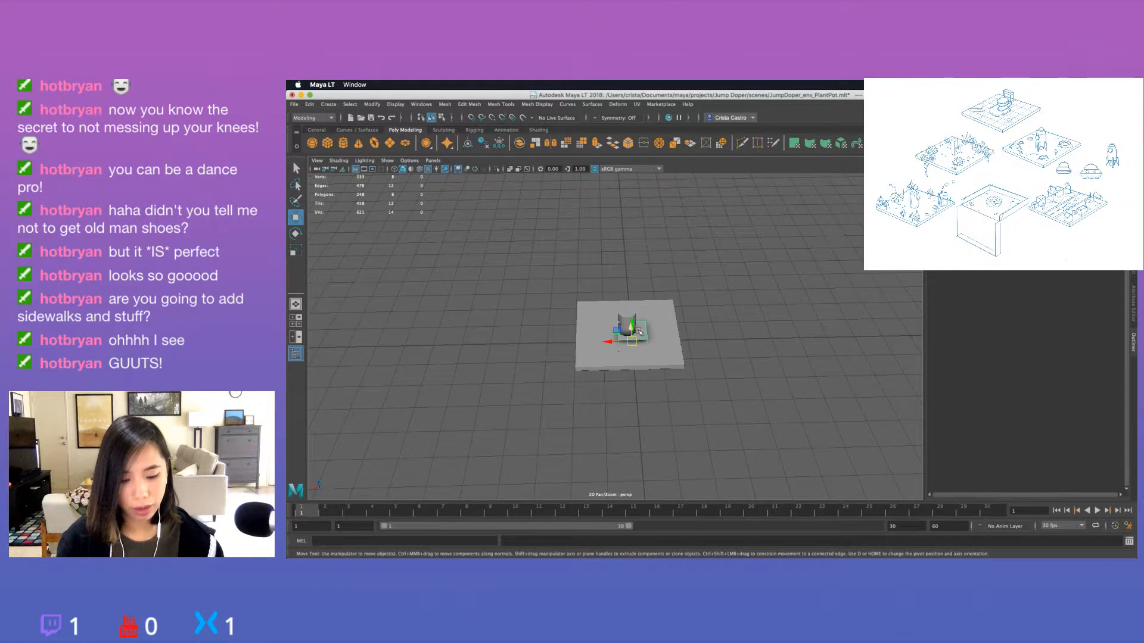
left_click_drag(634, 326, 582, 322)
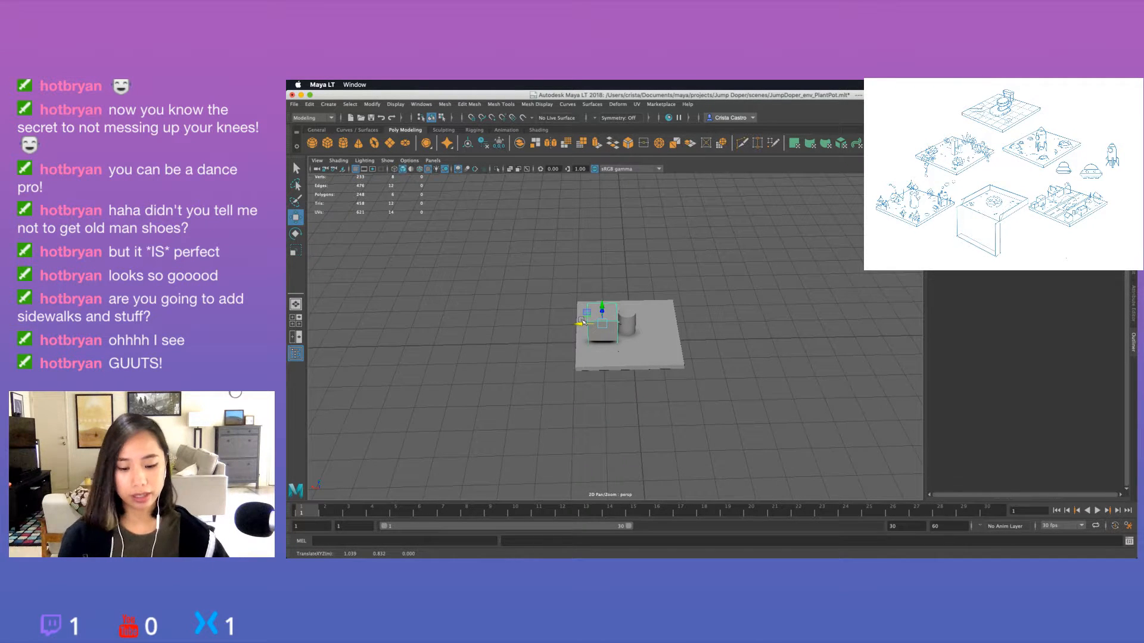
key("f")
scroll(611, 341, "down", 3)
key("r")
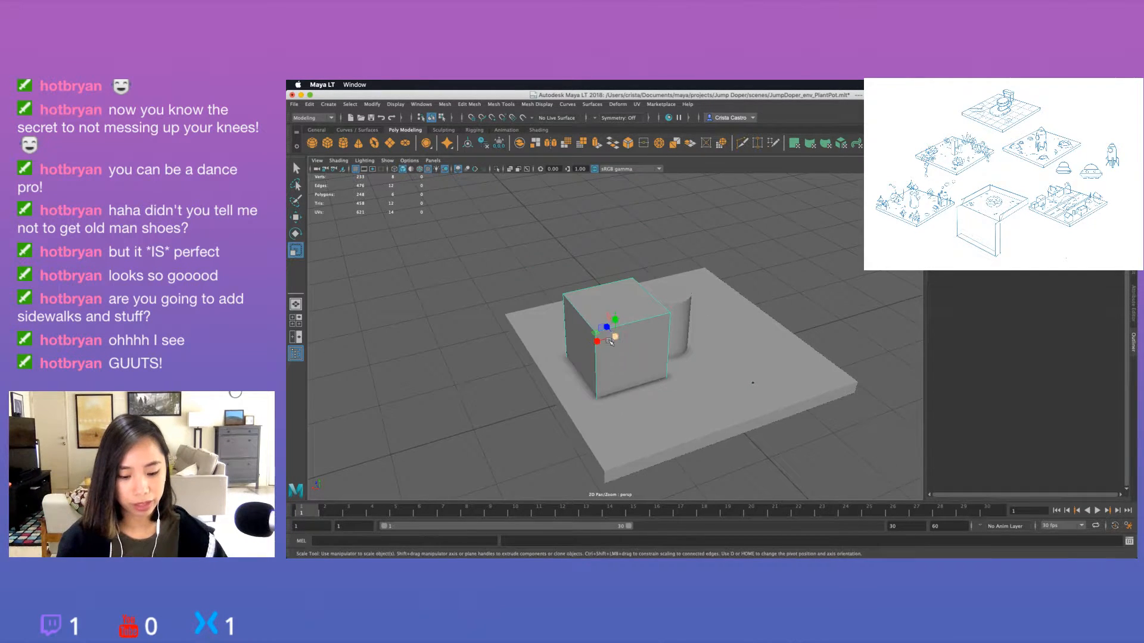
scroll(614, 336, "down", 2)
key("w")
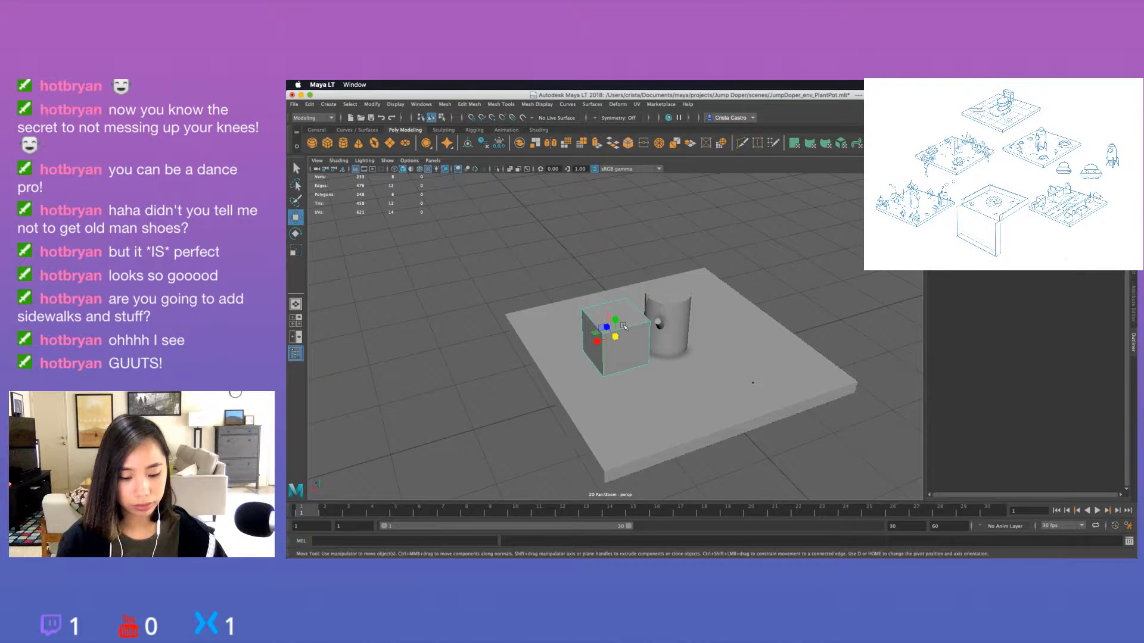
Move the cube away from the cylinder towards the slab's edge, to about 1.395, 0.685, -0.726.
left_click_drag(624, 327, 667, 358, "alt")
left_click(679, 367)
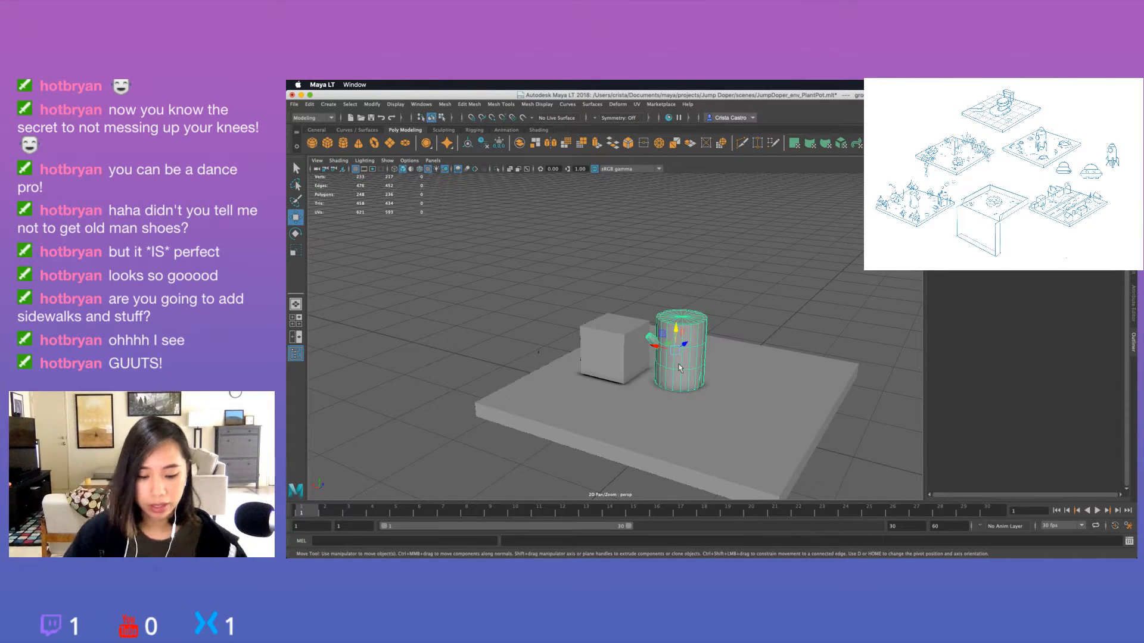
left_click(605, 343)
left_click_drag(605, 343, 617, 371, "alt")
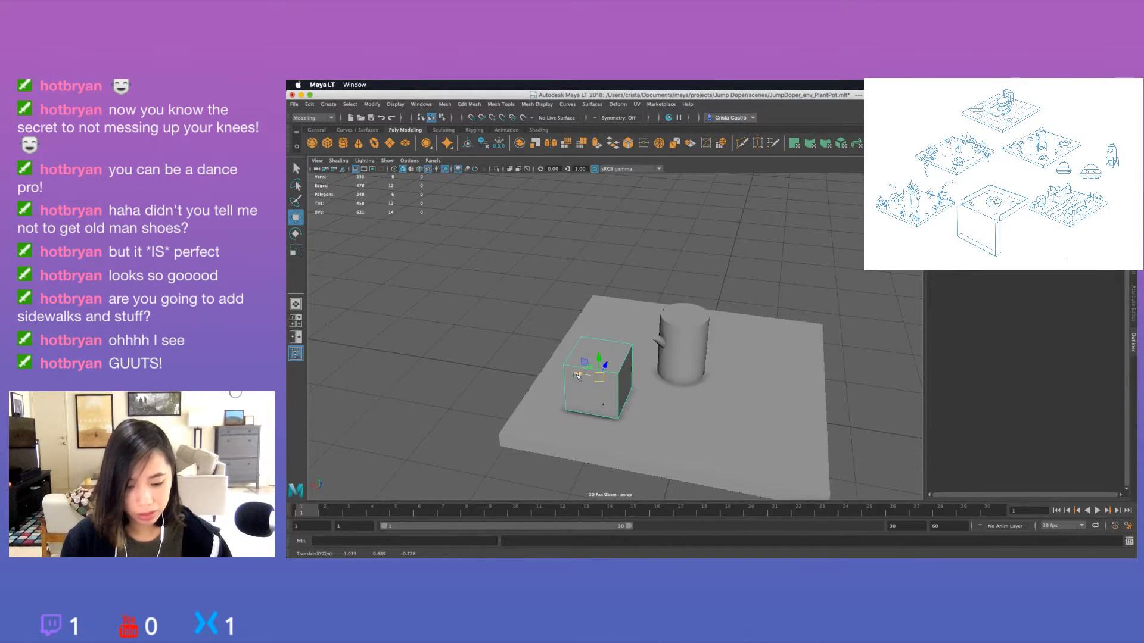
left_click_drag(571, 378, 547, 380)
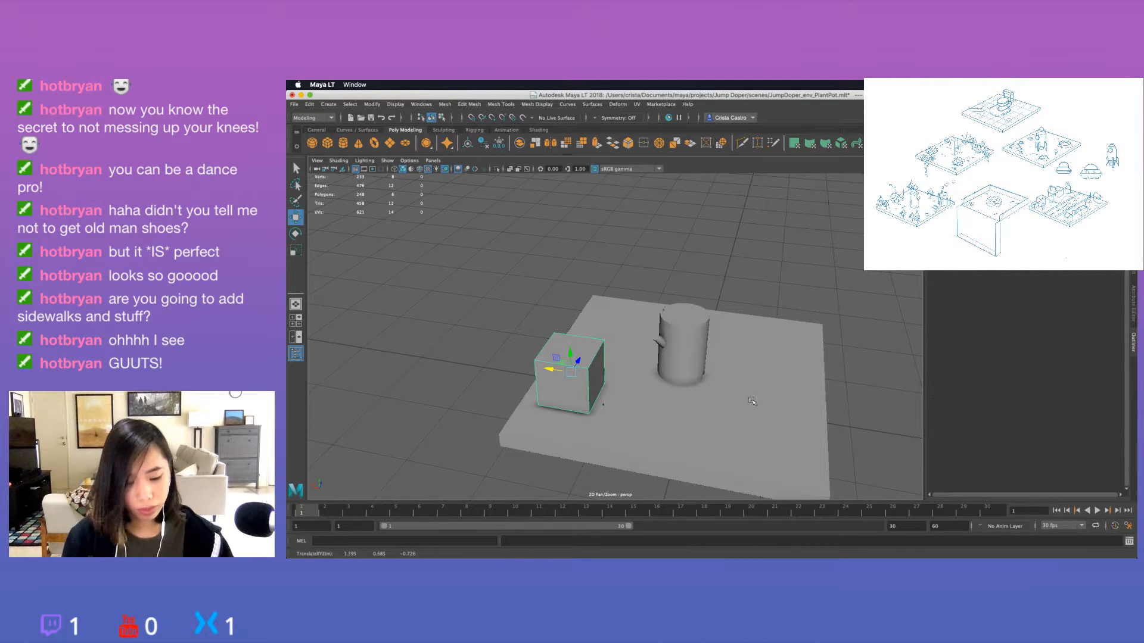
left_click_drag(745, 420, 728, 217, "alt")
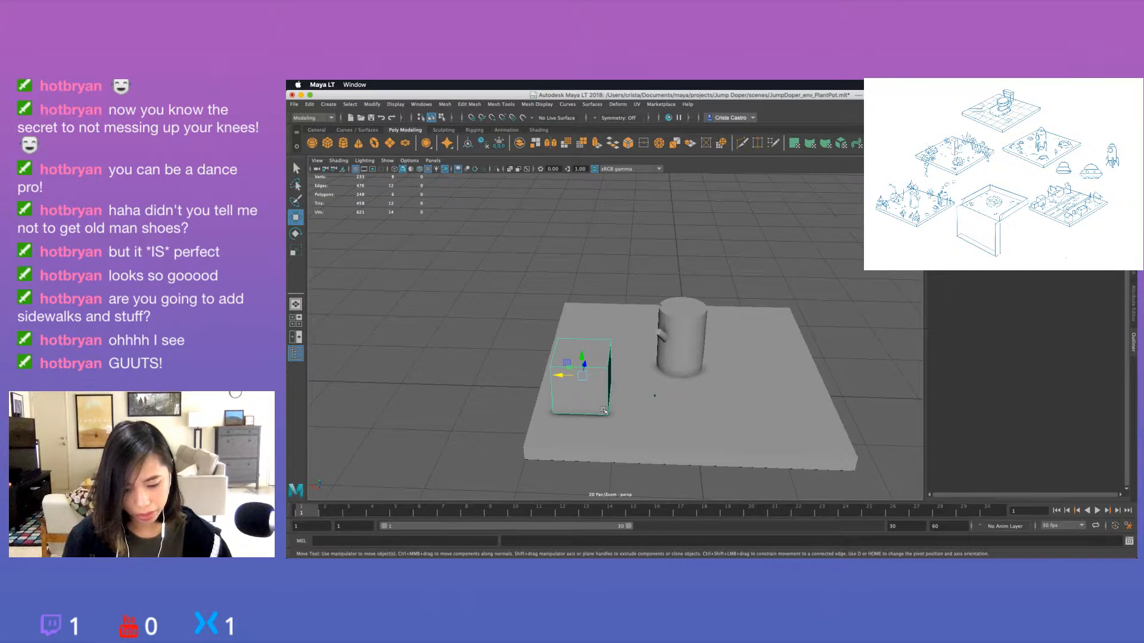
Scale the cube down further in stages, adjusting its height so it sits on the slab near the edge.
key("r")
left_click_drag(582, 376, 591, 348)
key("w")
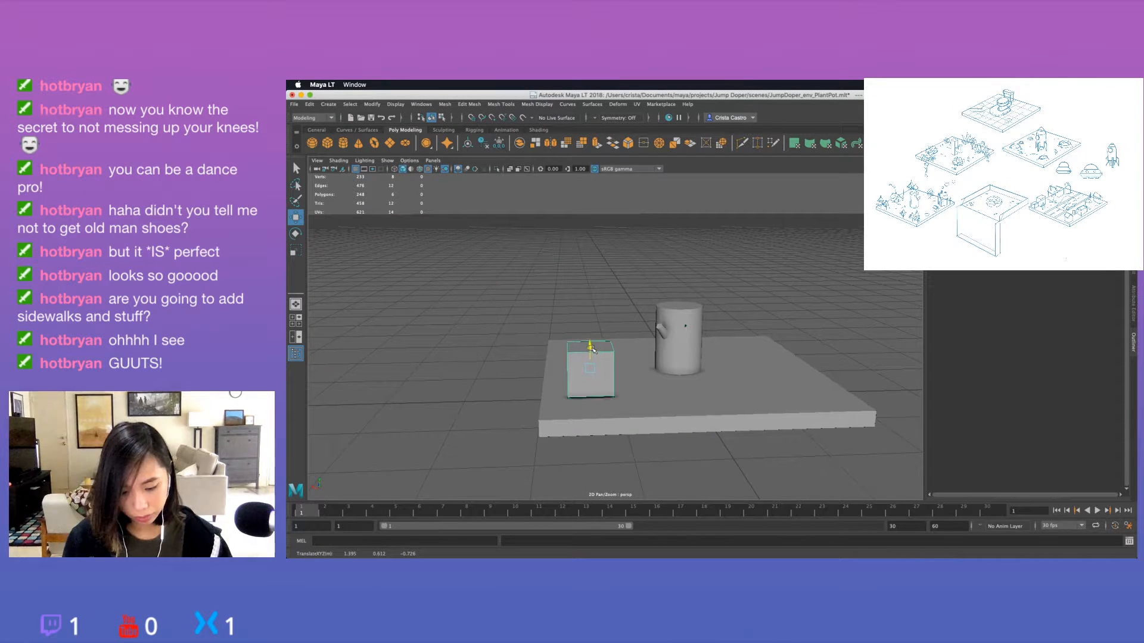
key("r")
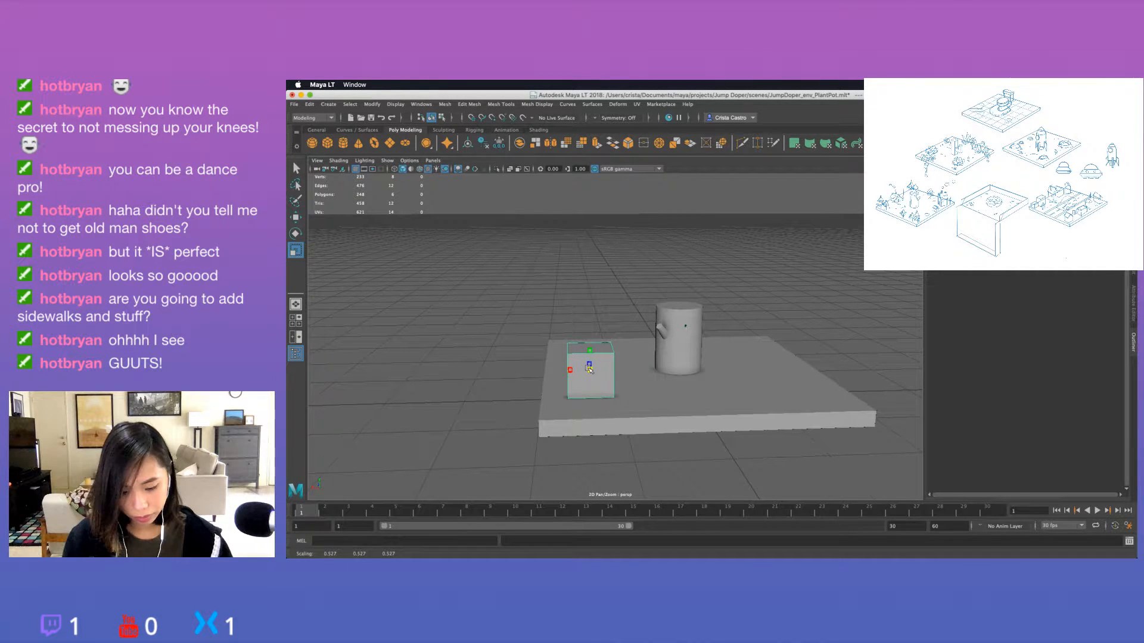
key("w")
scroll(589, 370, "down", 5)
left_click_drag(653, 360, 648, 396, "alt")
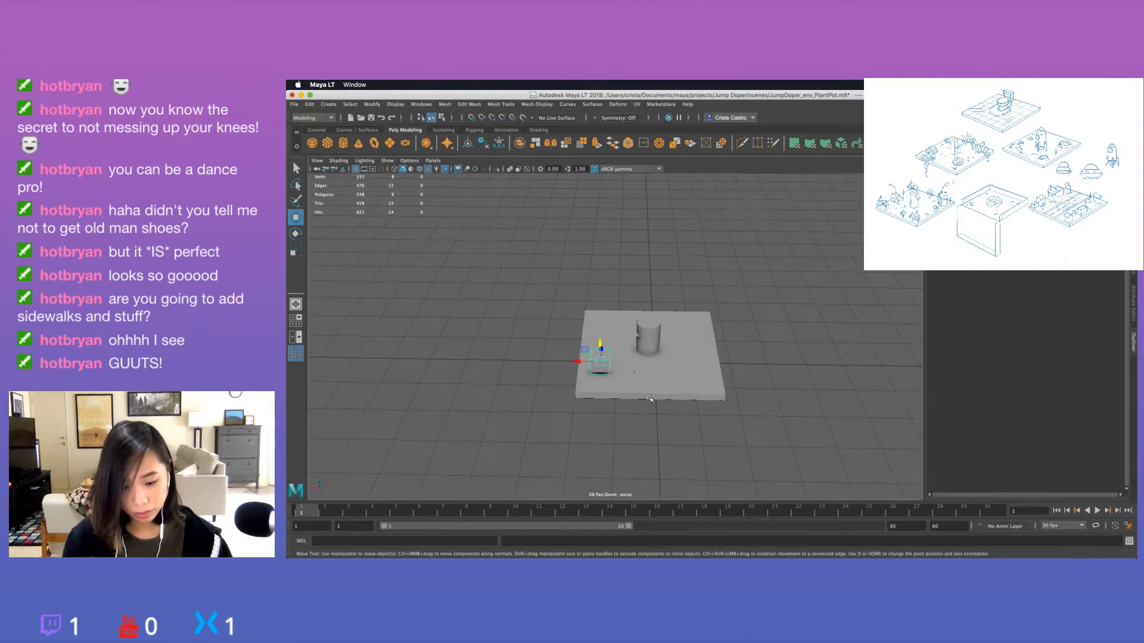
key("r")
key("w")
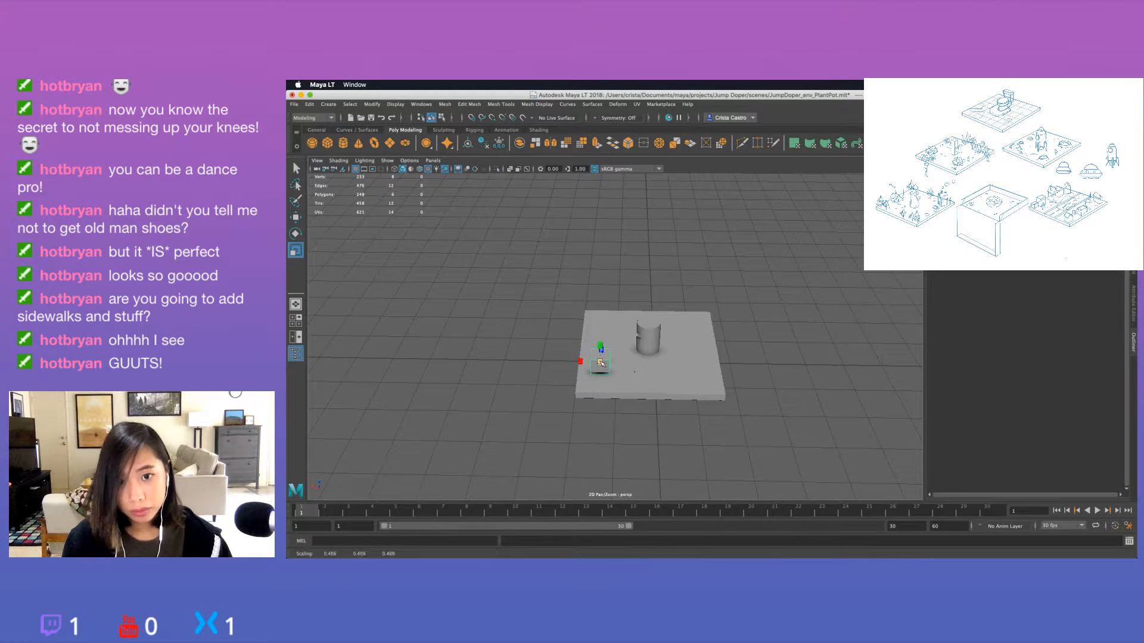
left_click_drag(601, 352, 582, 332)
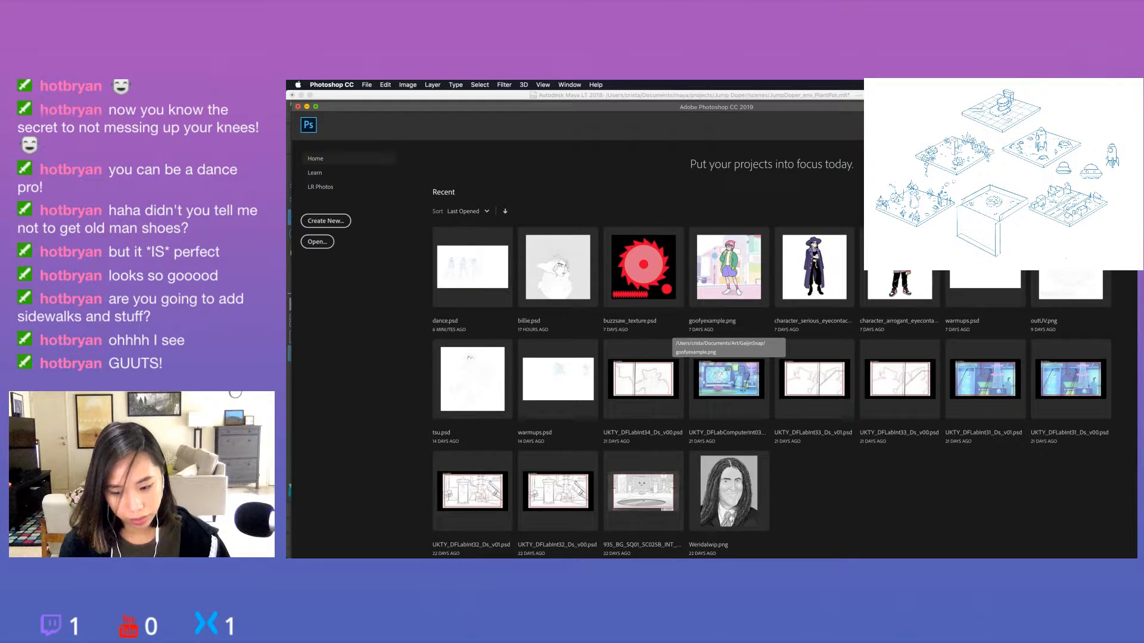
Switch to Photoshop, open jumpdopersketches.jpg and select a rectangular area around the cactus tile sketch.
left_click(729, 280)
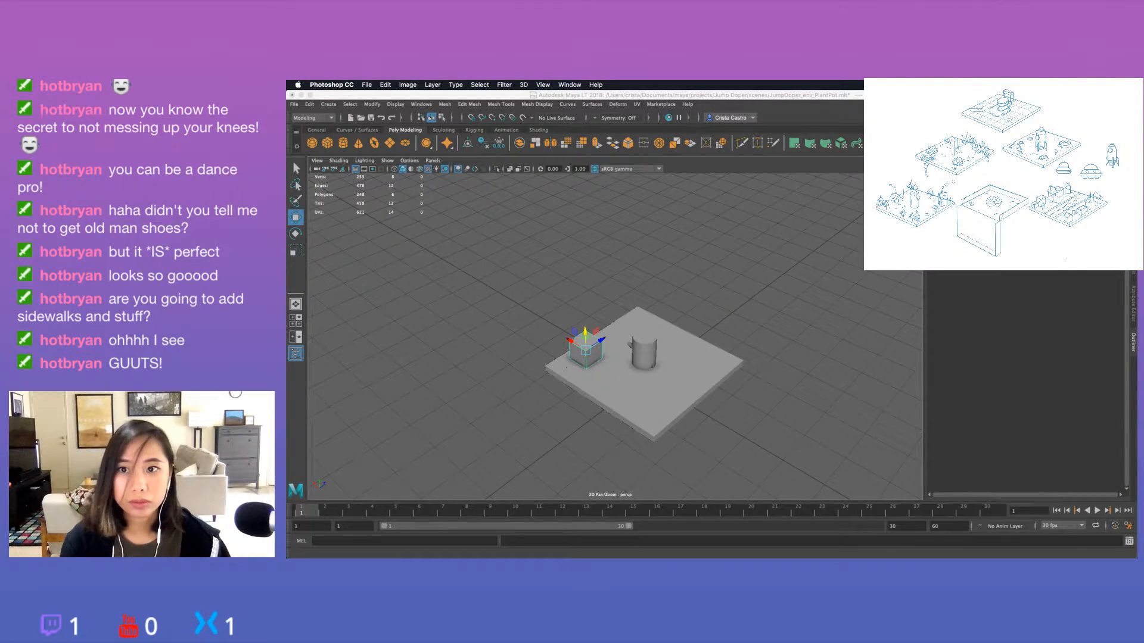
key("super+Tab")
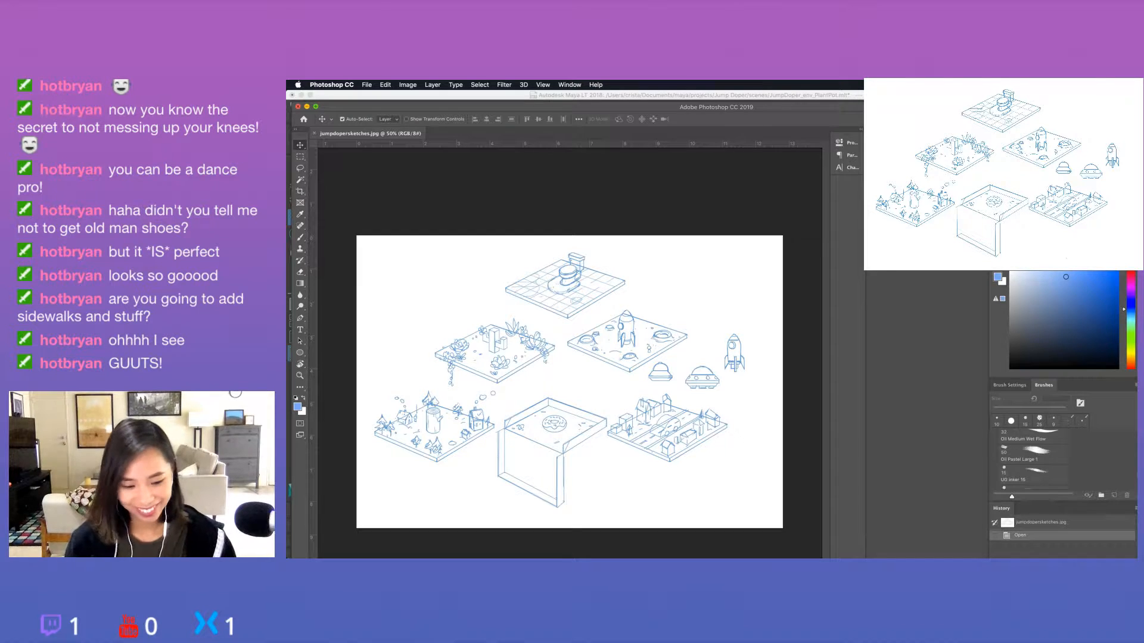
key("m")
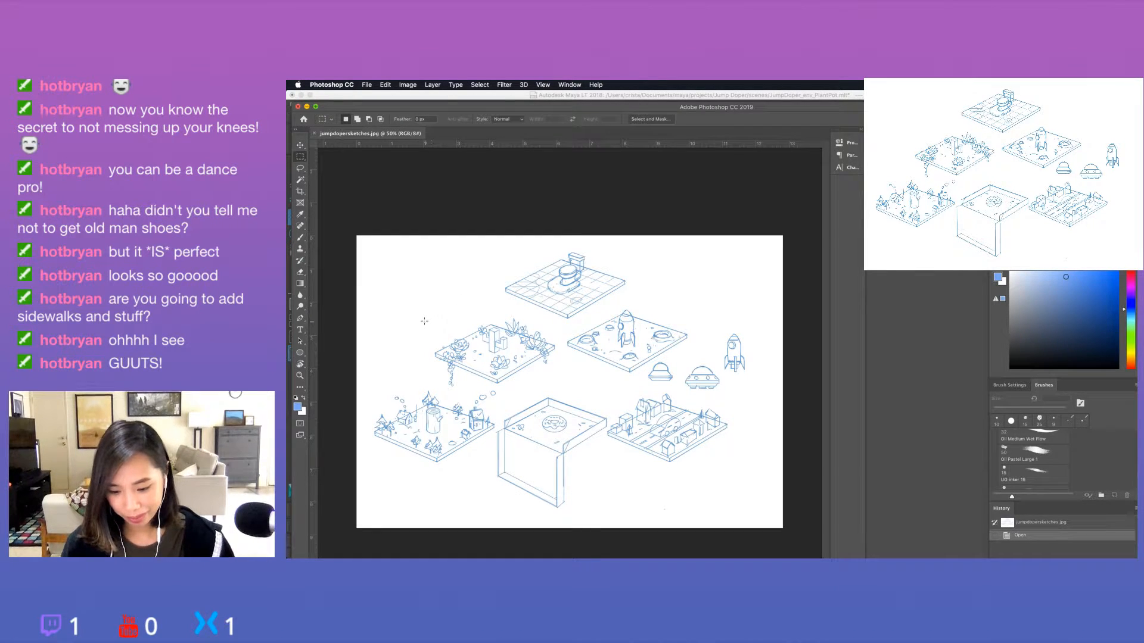
left_click_drag(424, 320, 549, 372)
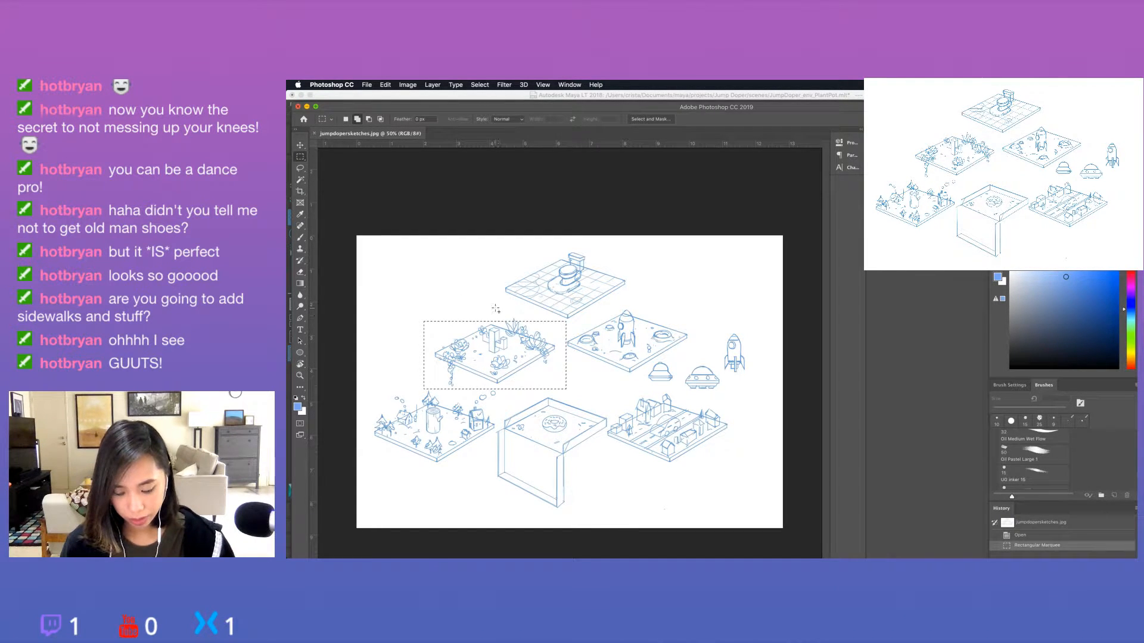
left_click_drag(420, 312, 562, 392)
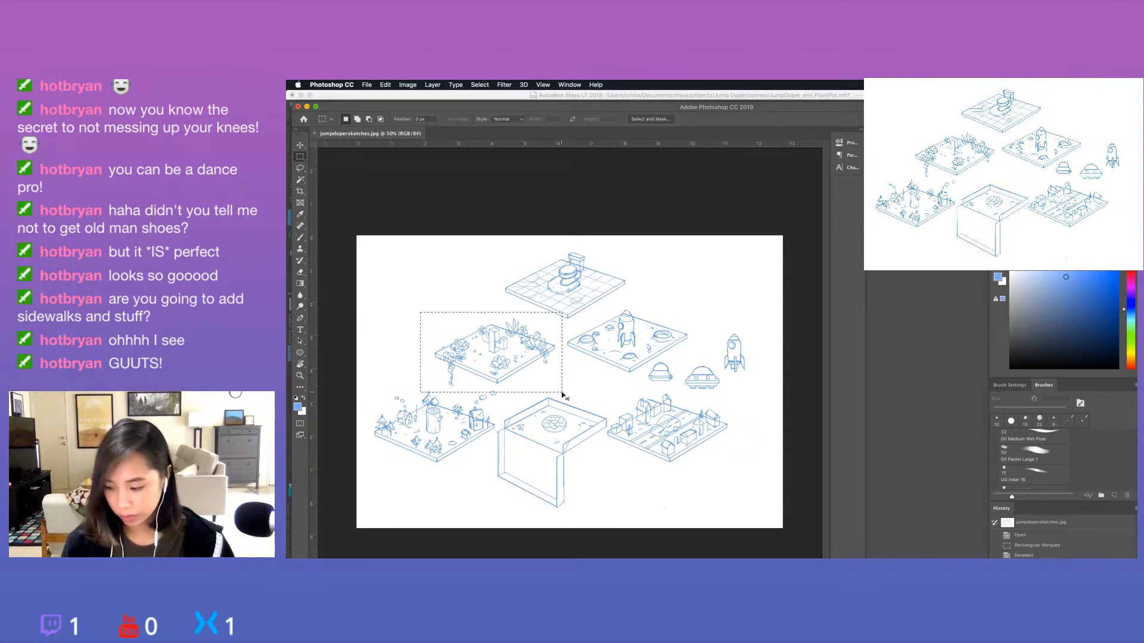
Copy the selected cactus tile sketch and paste it into a new document sized to match it.
key("Return")
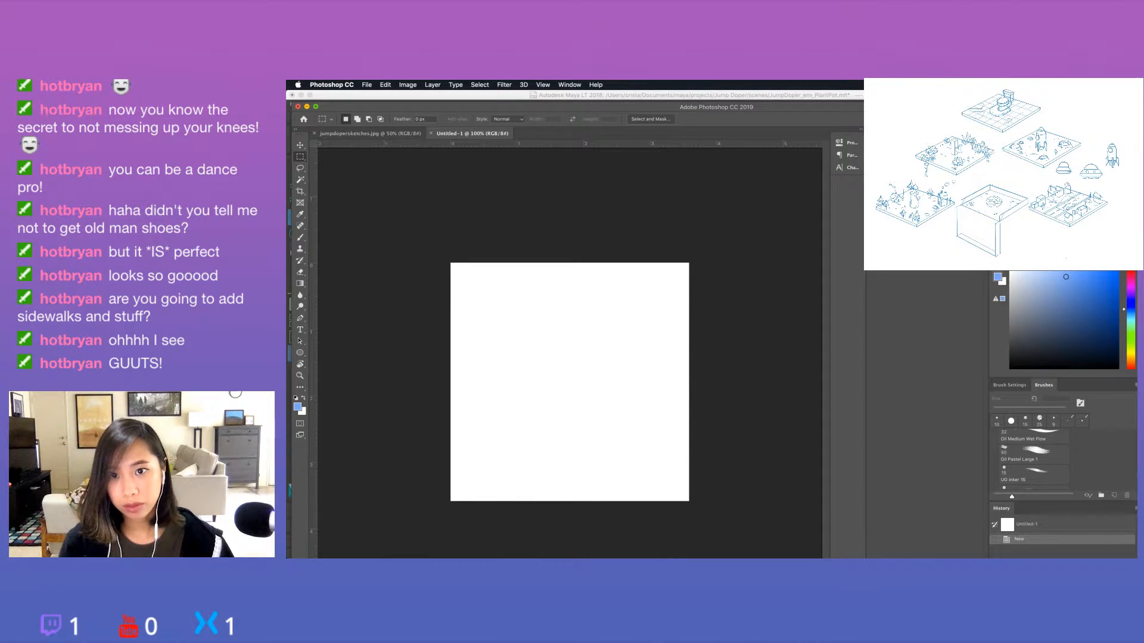
left_click(369, 133)
key("super+c")
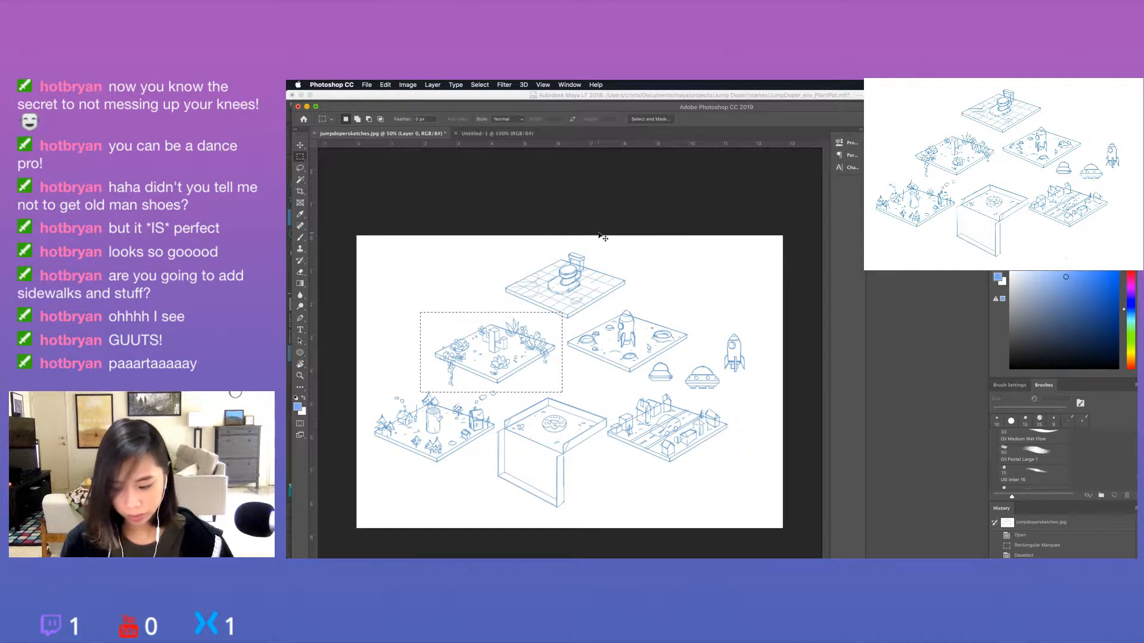
left_click(478, 135)
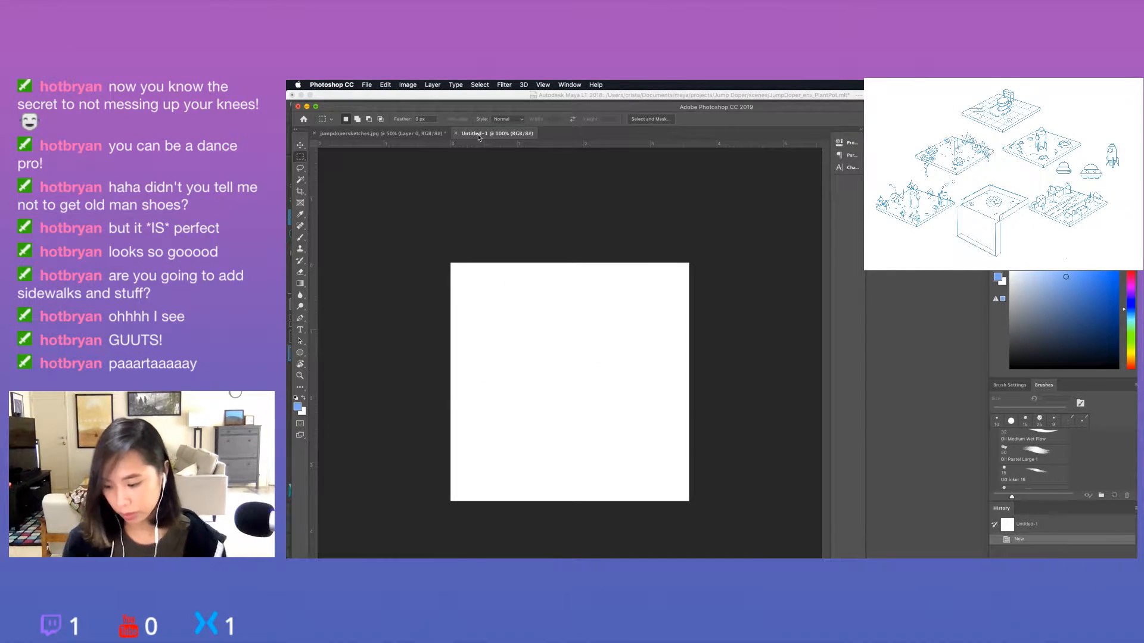
key("super+n")
key("Return")
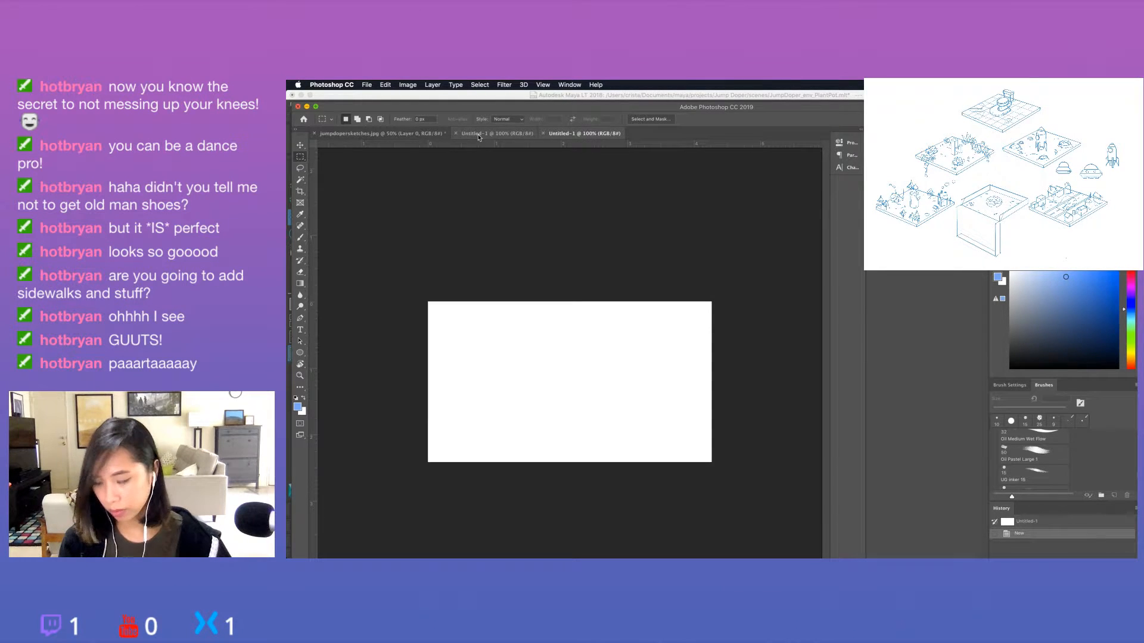
key("super+b")
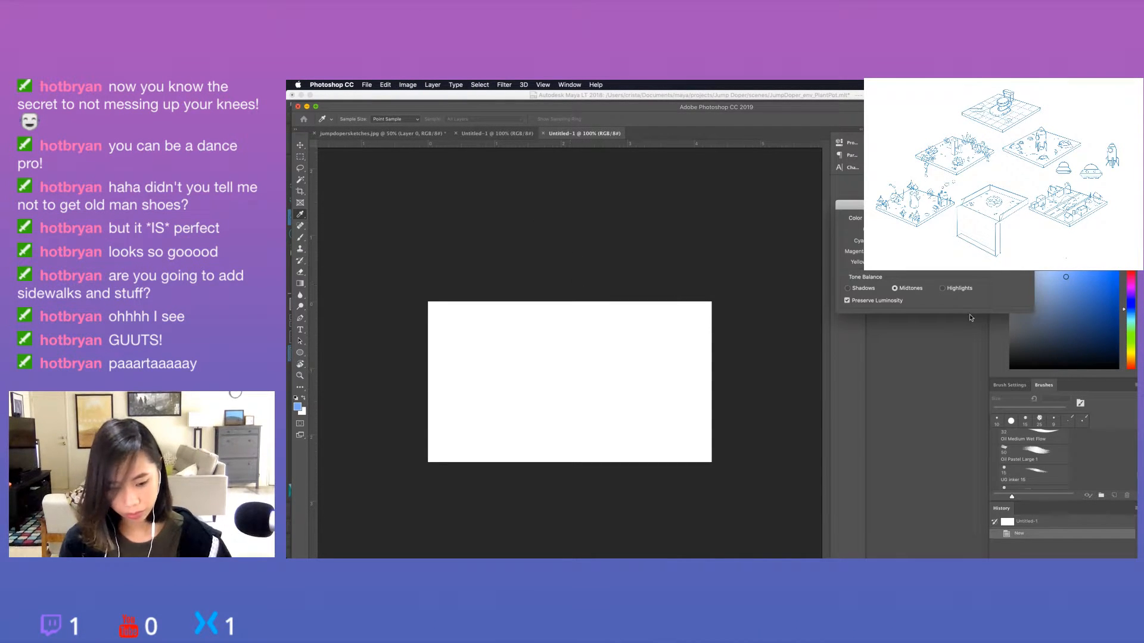
key("Escape")
key("super+v")
Erase the stray line fragments at the pasted sketch's upper-right corner and lower edge with a larger Eraser, and nudge the sketch left.
key("e")
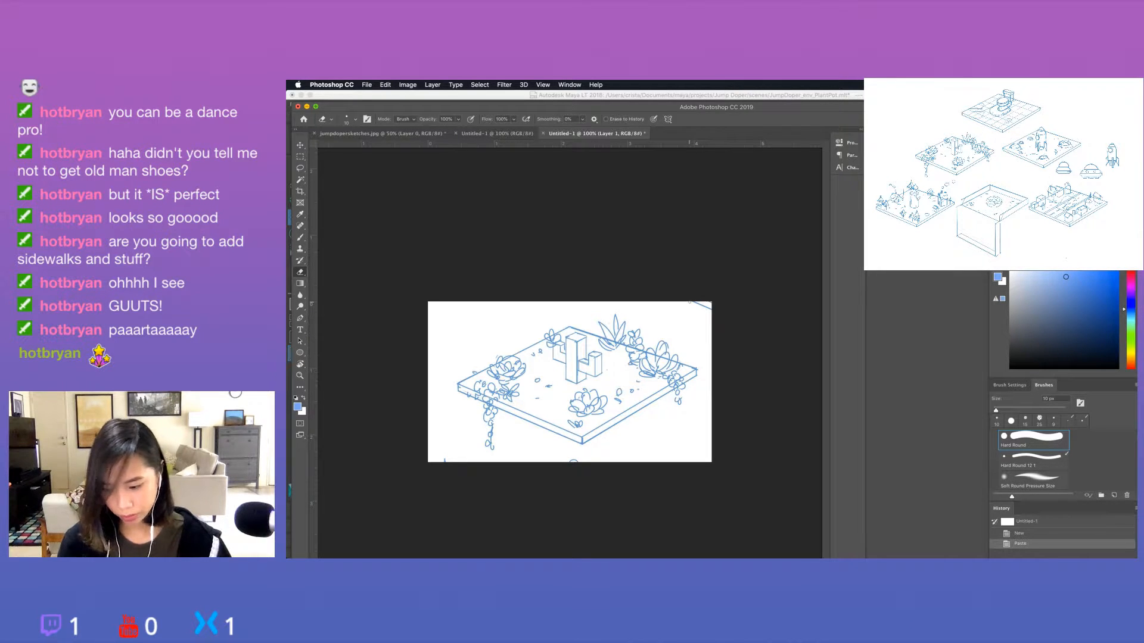
key("bracketright")
key("bracketright")
key("bracketright")
key("bracketright")
key("bracketright")
key("bracketright")
key("bracketright")
key("bracketright")
key("bracketright")
key("bracketright")
mouse_move(696, 305)
left_mouse_down()
mouse_move(715, 308)
mouse_move(726, 293)
left_mouse_up()
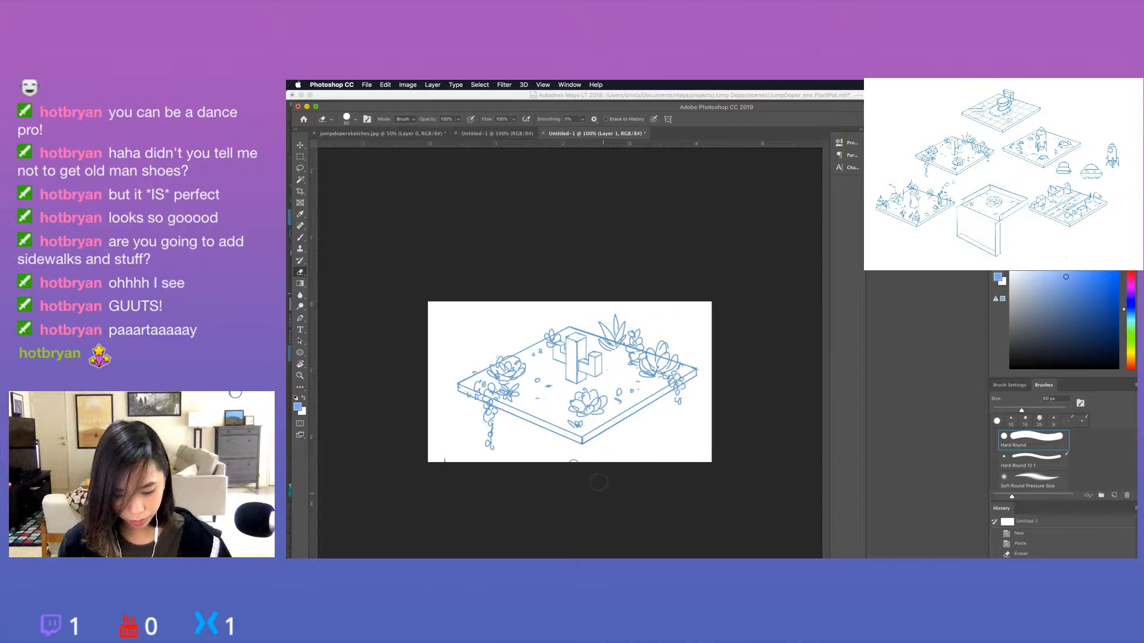
left_click_drag(595, 472, 442, 464)
key("v")
left_click_drag(651, 415, 640, 415)
Save the cactus tile sketch to the Desktop as cactus.png in PNG format.
key("super+s")
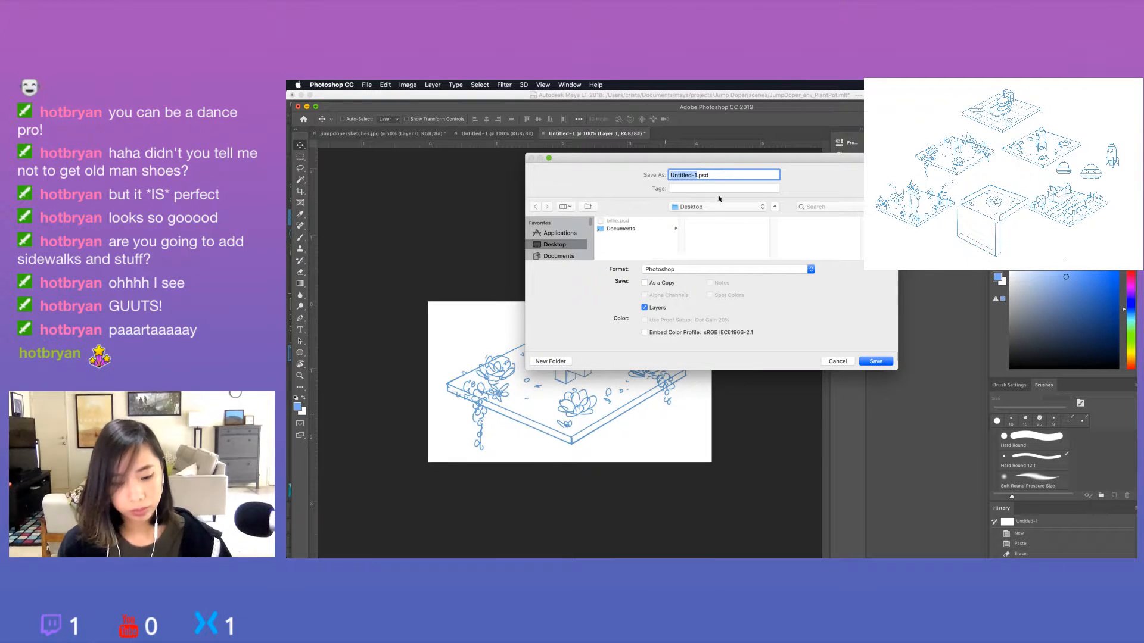
left_click(725, 208)
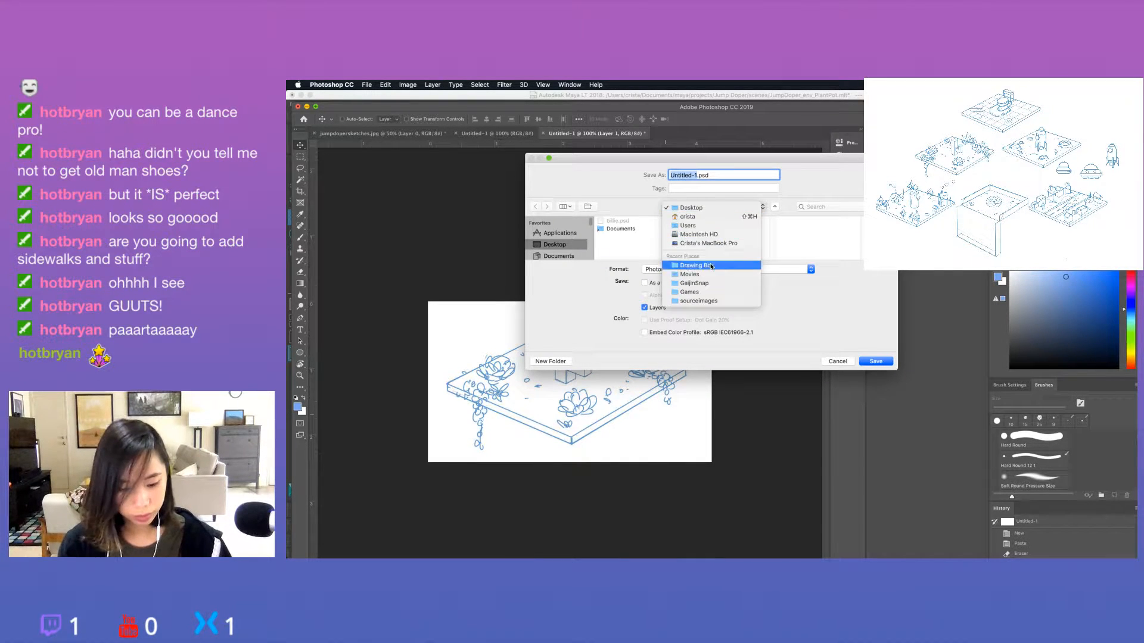
left_click(717, 187)
left_click(710, 210)
left_click(711, 209)
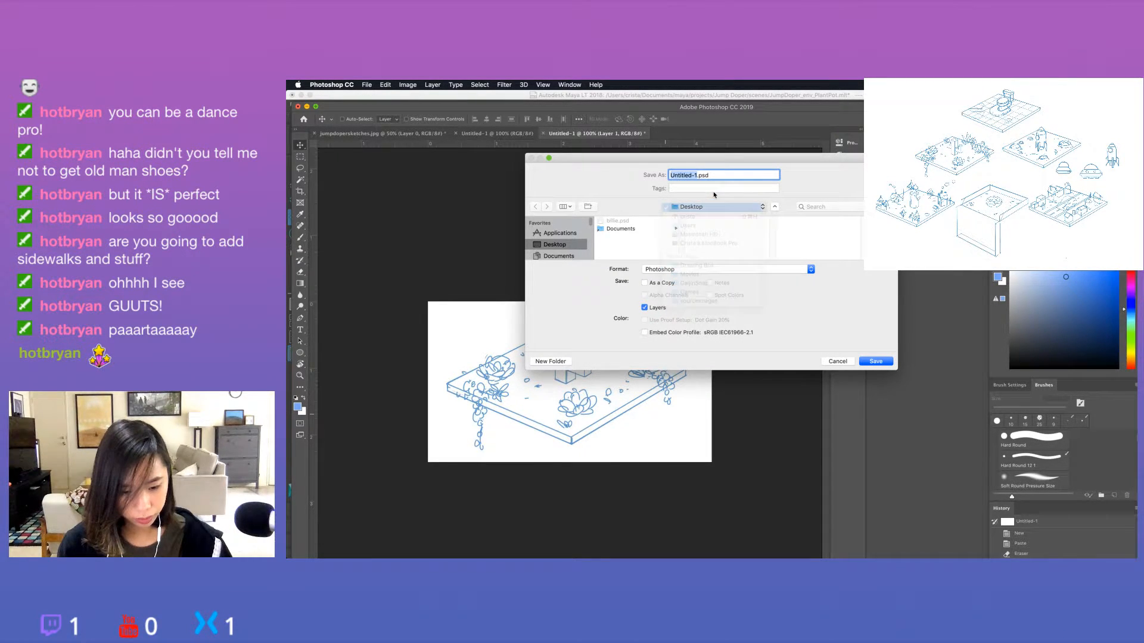
left_click(712, 269)
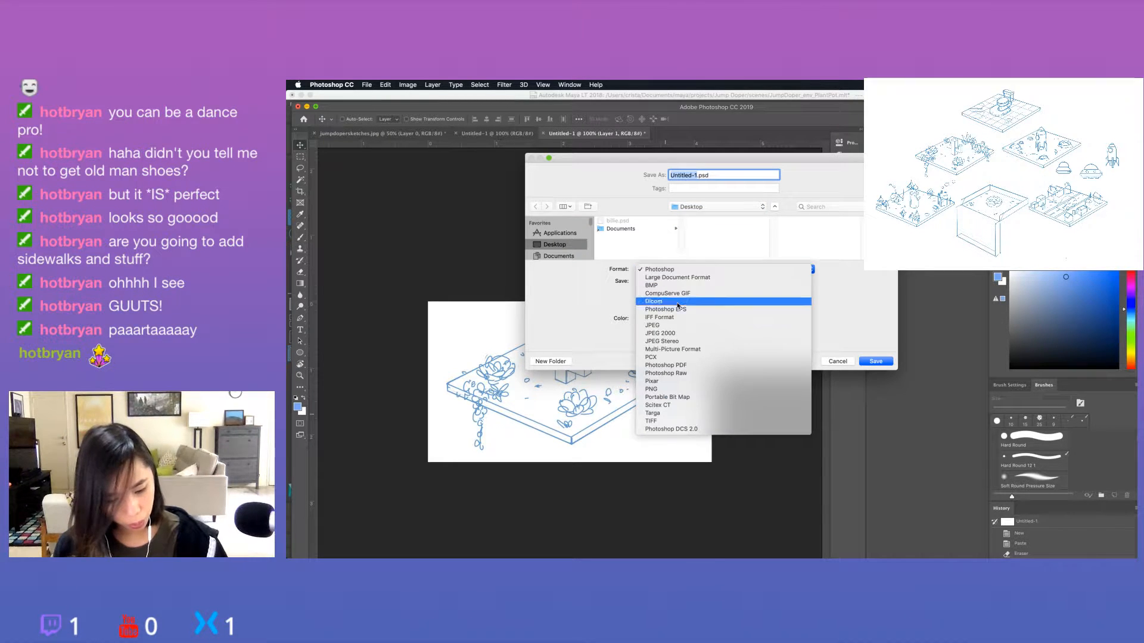
left_click(676, 390)
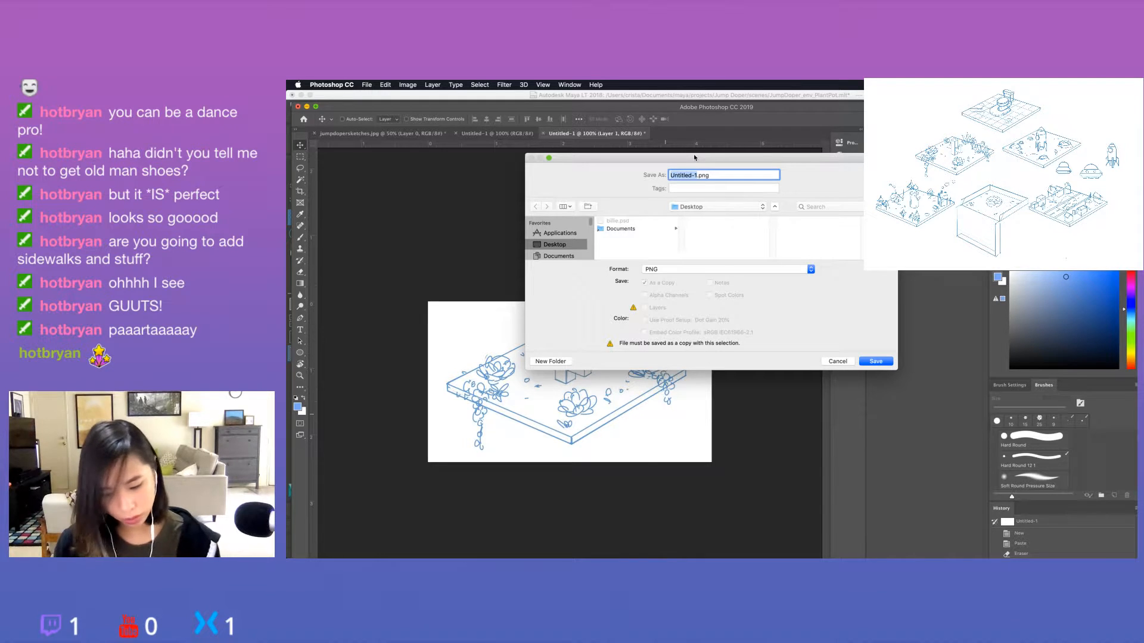
type("cactus")
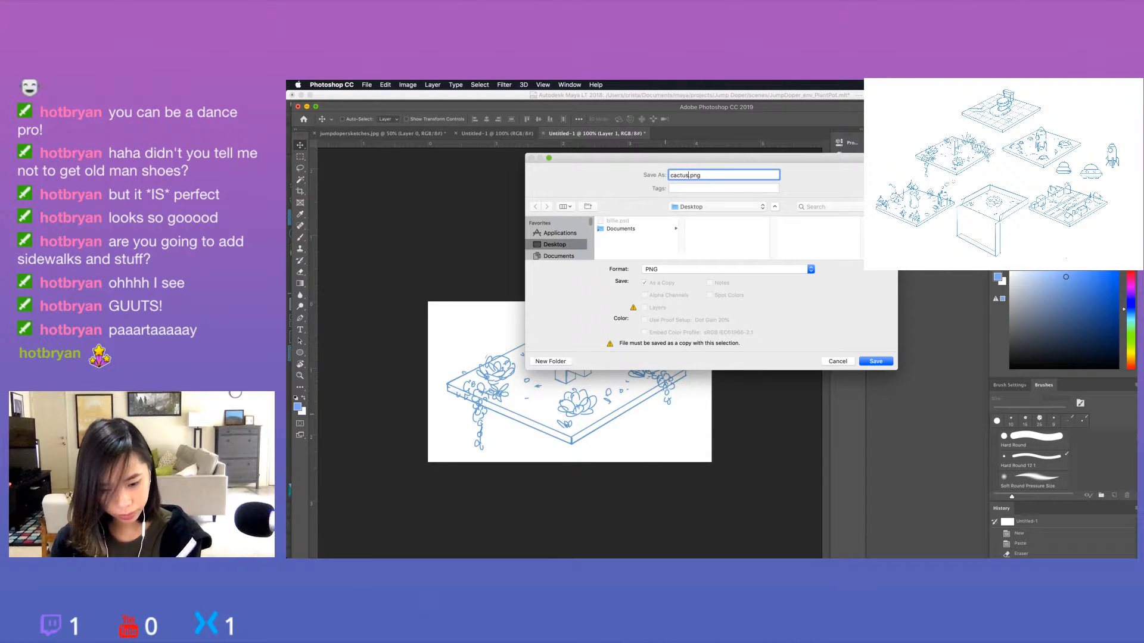
key("Return")
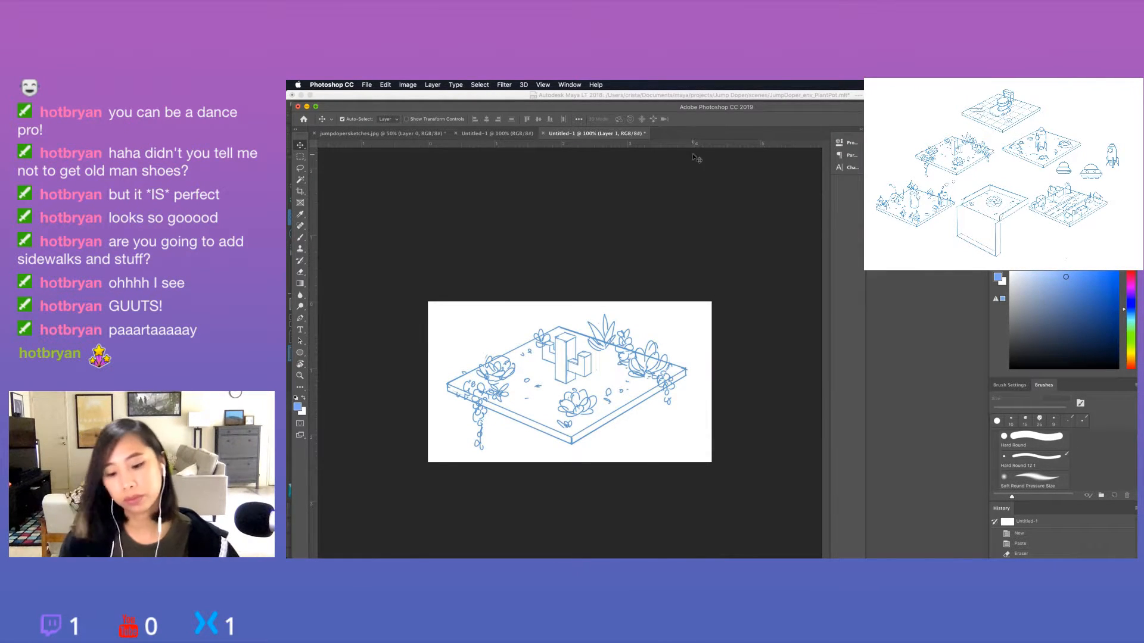
Close the open Photoshop documents, show the cactus tile sketch as the floating reference and return to Maya LT.
left_click(544, 134)
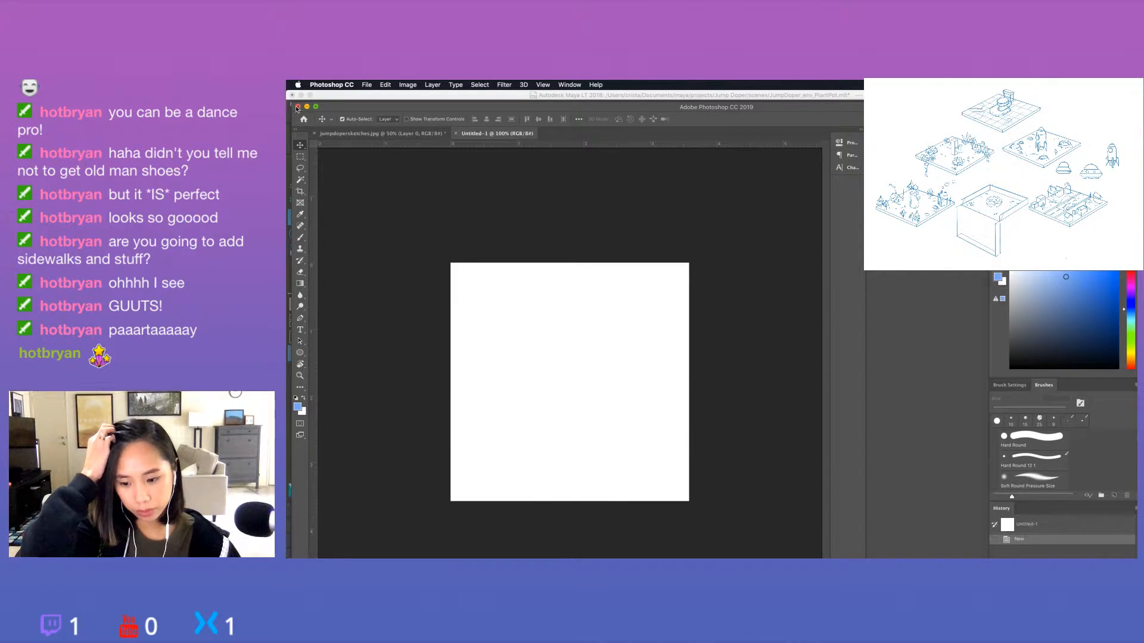
key("super+w")
key("super+w")
left_click(684, 245)
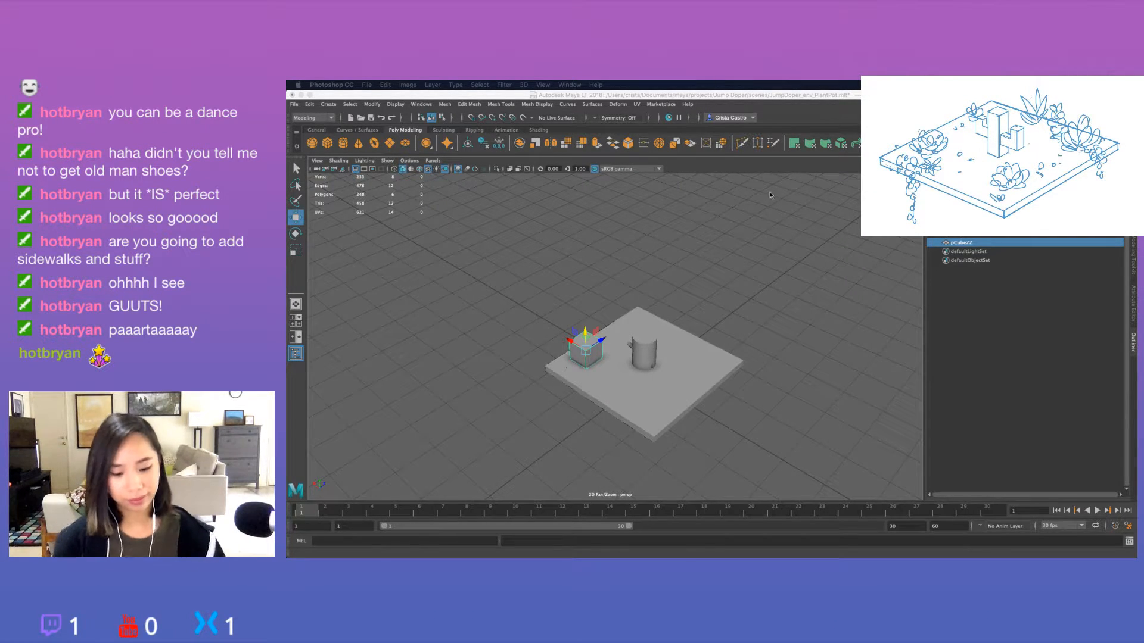
left_click(728, 336)
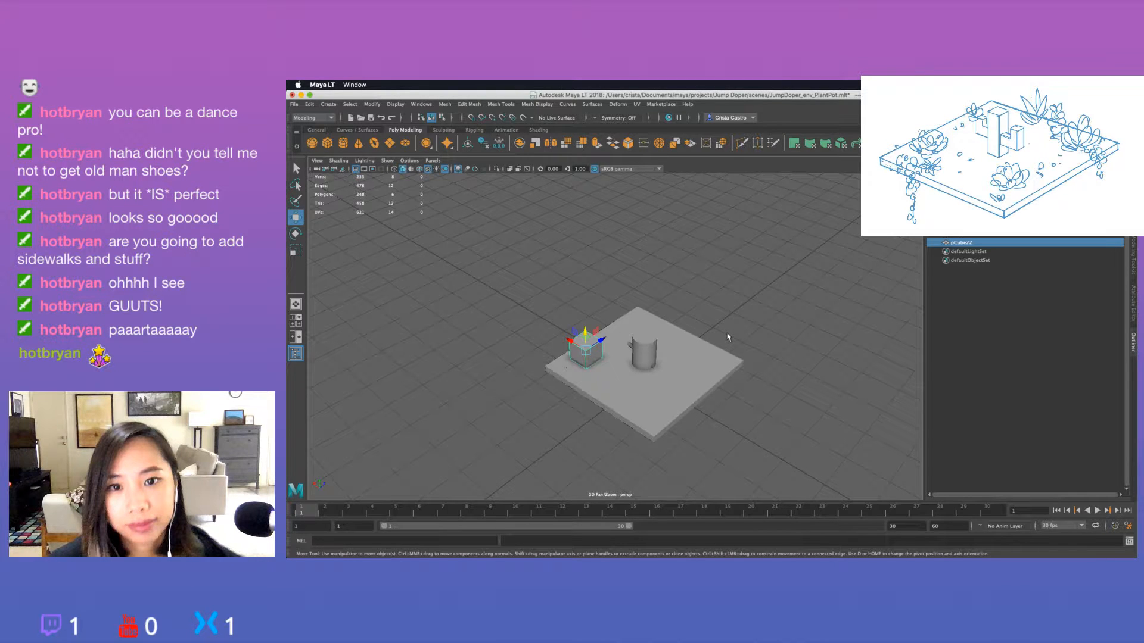
left_click(768, 352)
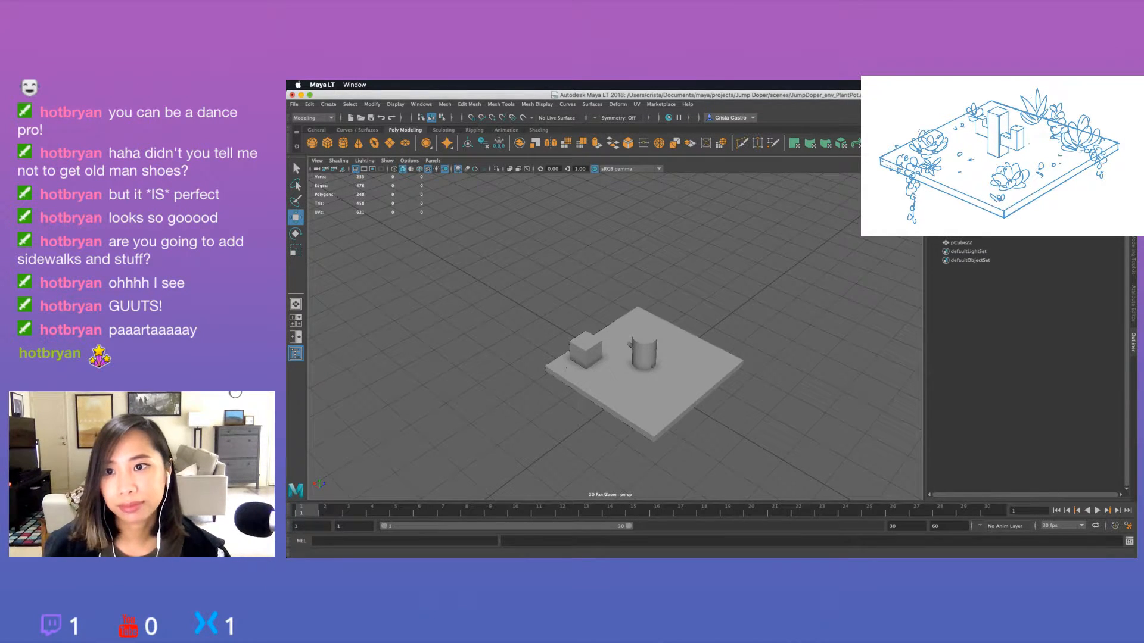
left_click(569, 262)
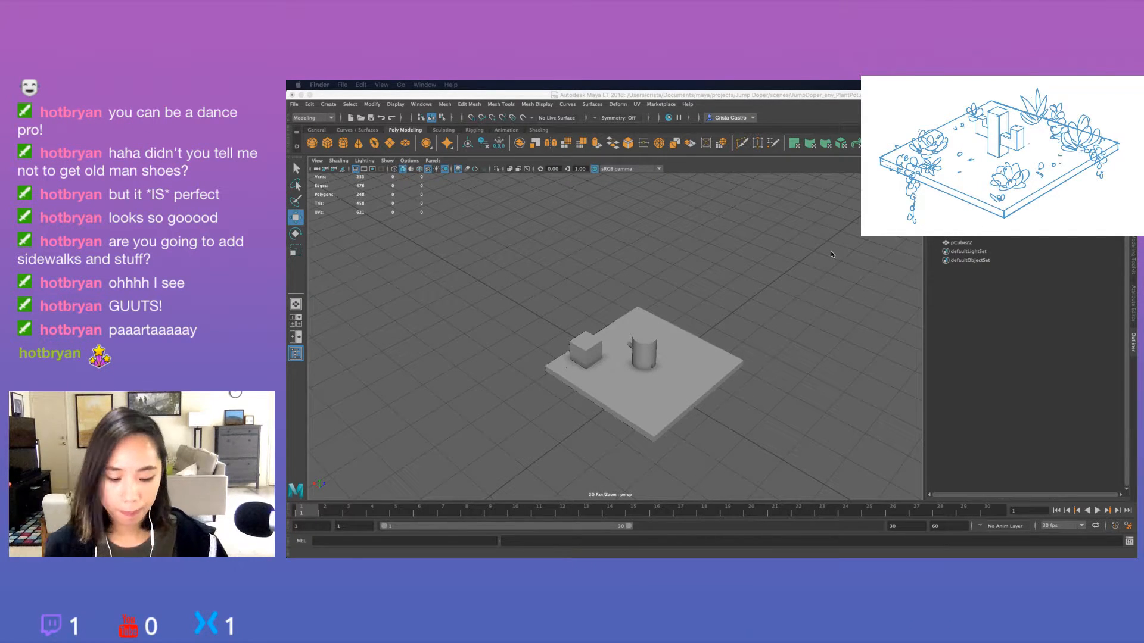
left_click(624, 361)
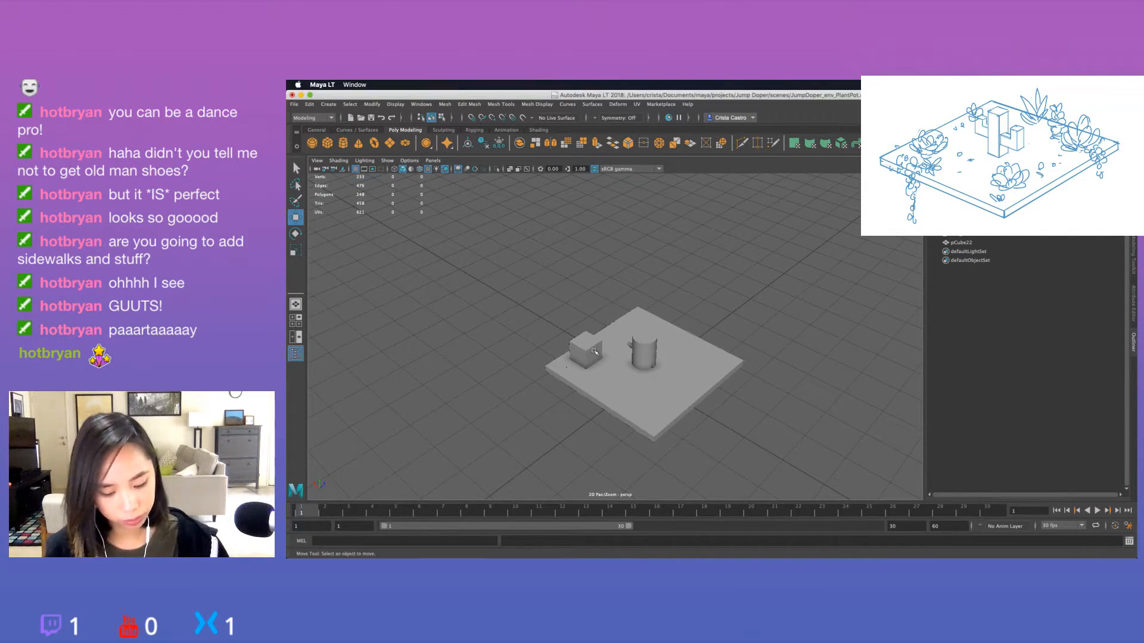
Duplicate the cube on the slab and move the copy along the same side to the neighbouring corner.
left_click(595, 358)
key("alt")
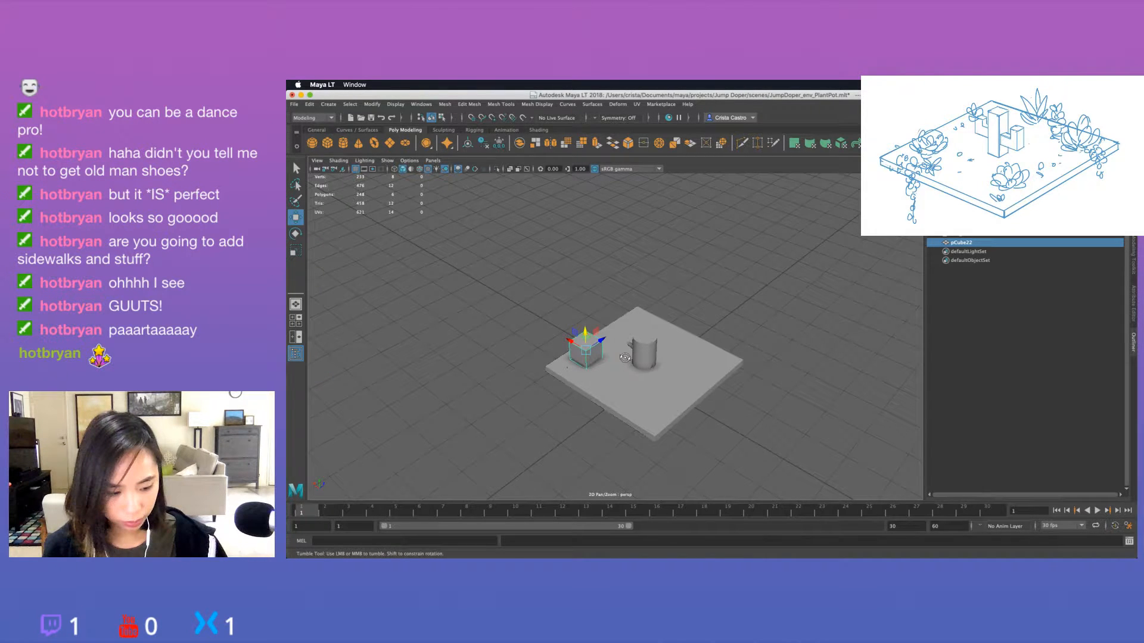
left_click_drag(624, 358, 742, 340, "alt")
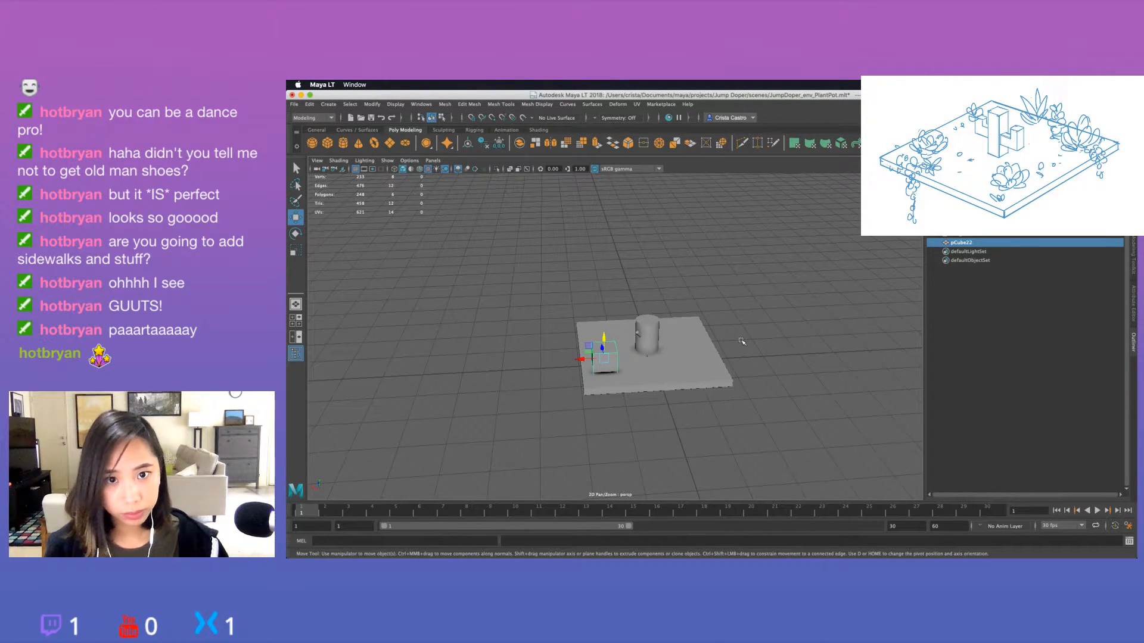
key("ctrl+d")
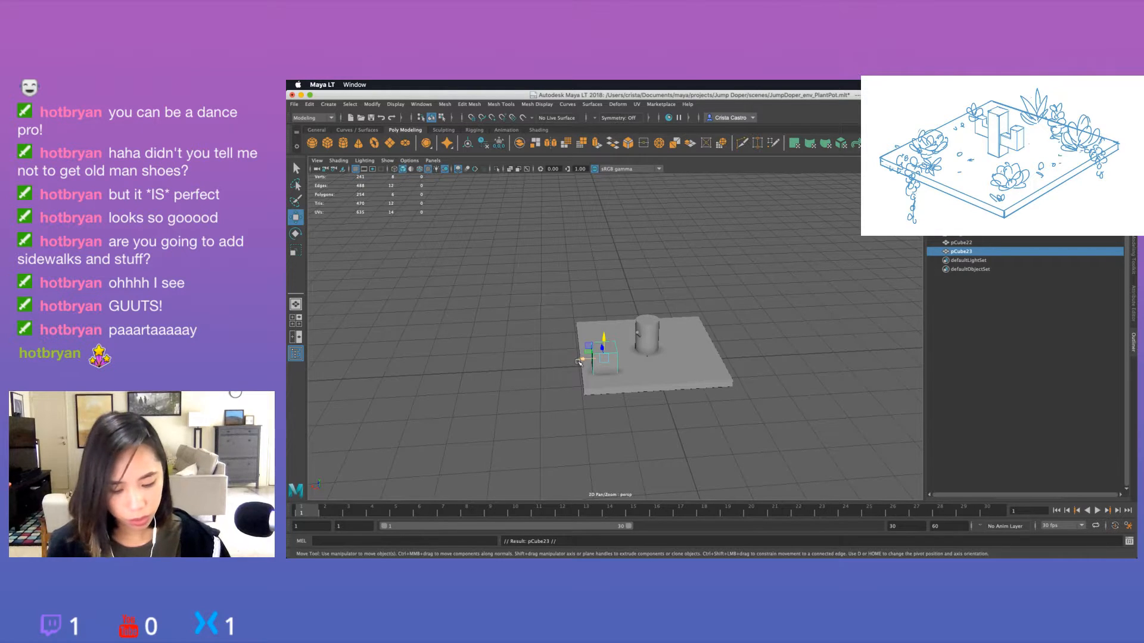
left_click_drag(580, 359, 740, 363)
Scale the copied cube into a wider, lower block and shift it slightly closer to the slab's edge.
key("r")
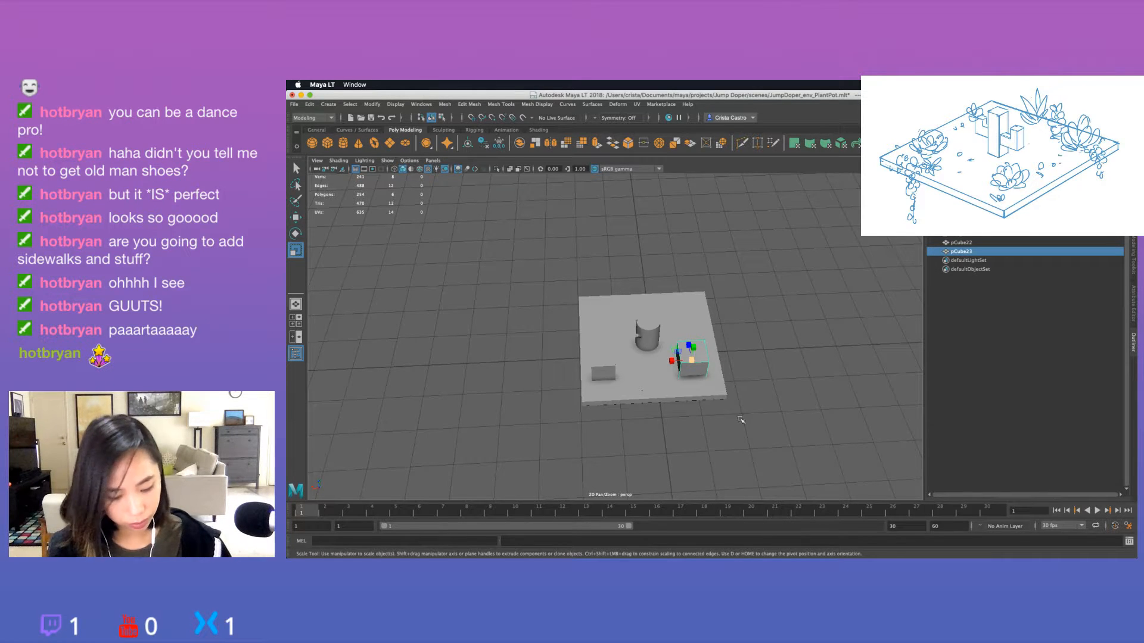
left_click_drag(695, 353, 752, 379, "alt")
key("w")
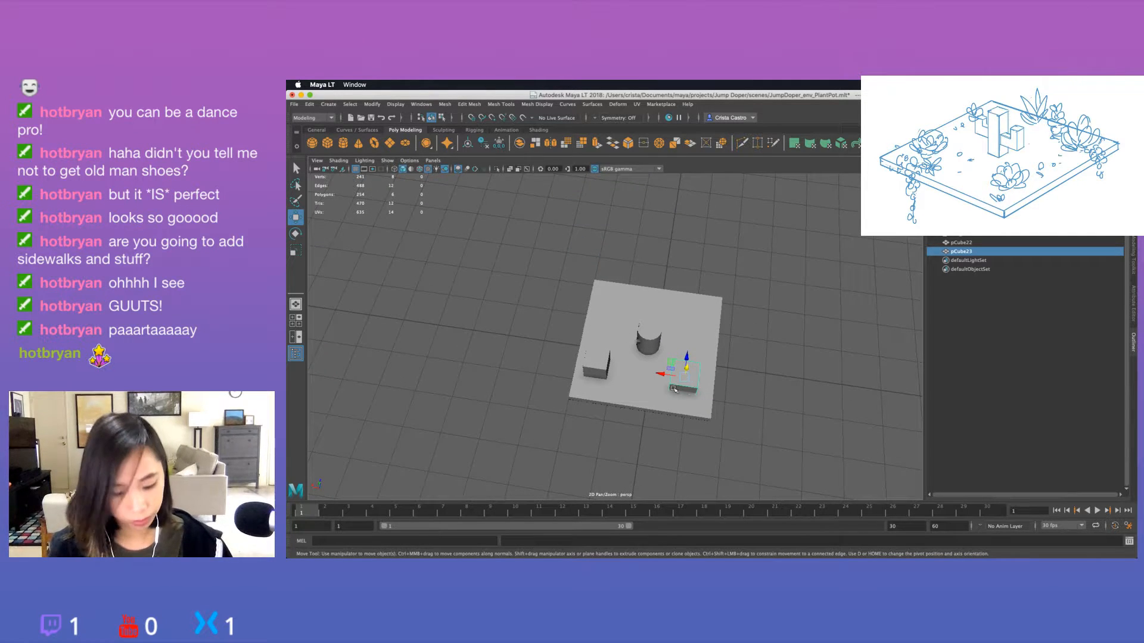
left_click_drag(659, 374, 667, 375)
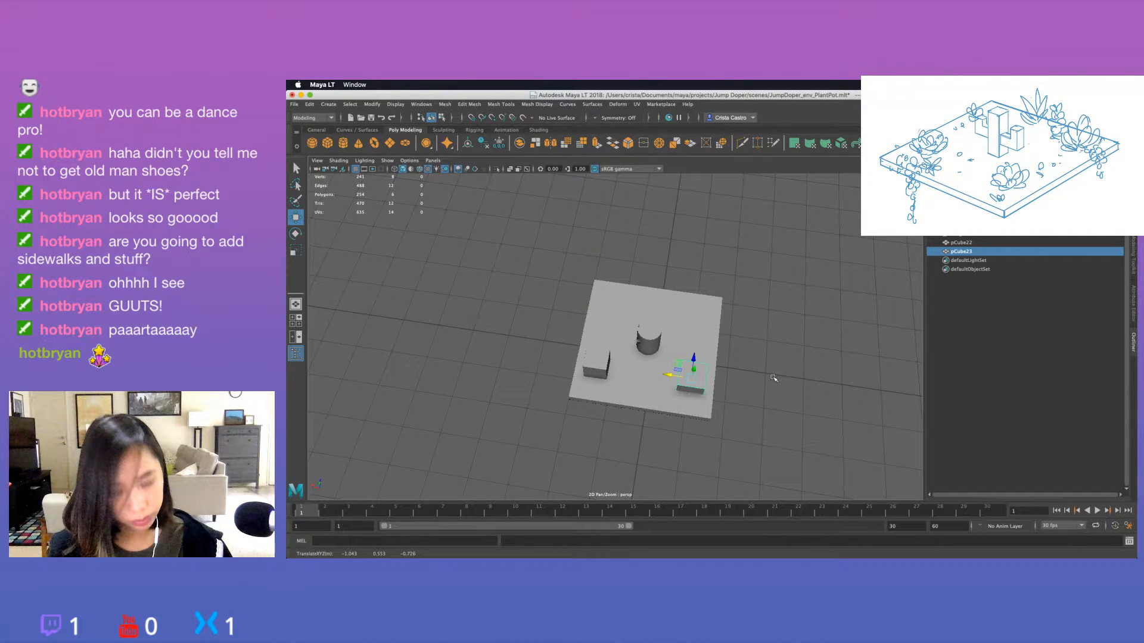
left_click(598, 363)
left_click(802, 342)
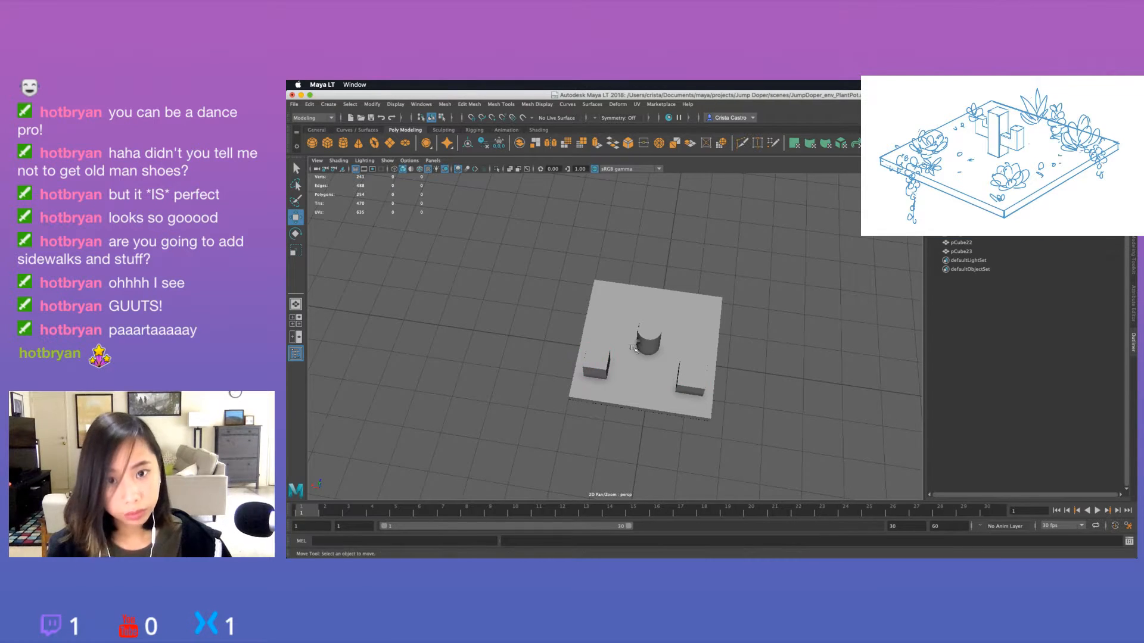
Duplicate the first cube, move the copy to the slab's edge beside it and scale it smaller.
left_click(598, 362)
key("super+d")
left_click_drag(600, 345, 617, 391)
key("r")
key("super+z")
key("w")
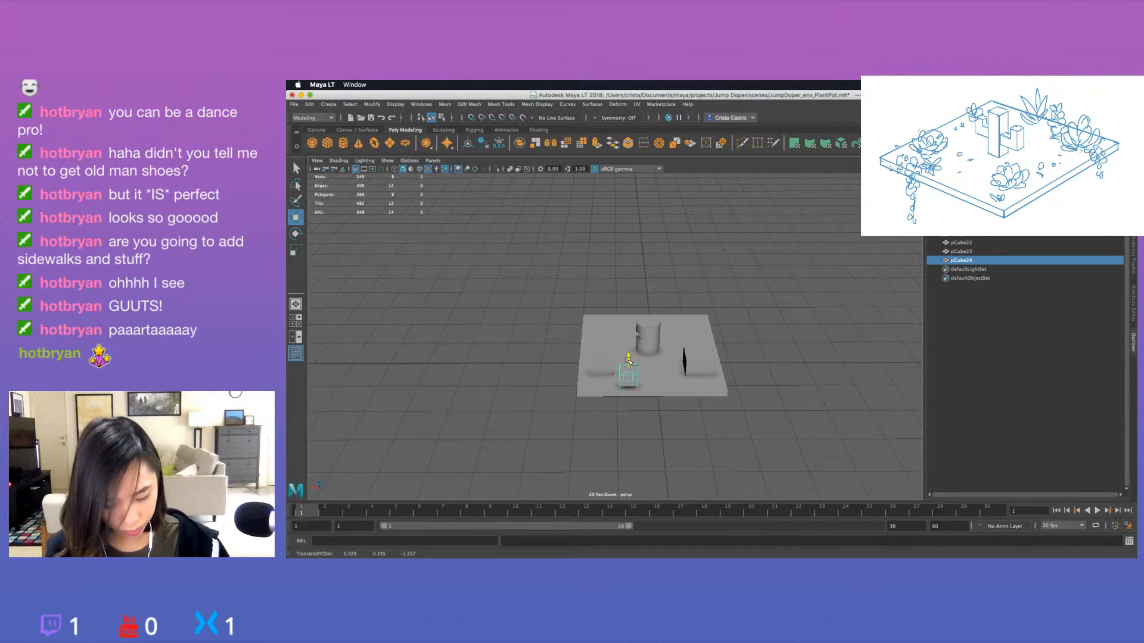
Lower the small cube towards the slab's surface and adjust its position next to the first cube.
left_click_drag(628, 362, 613, 347, "alt")
key("r")
key("w")
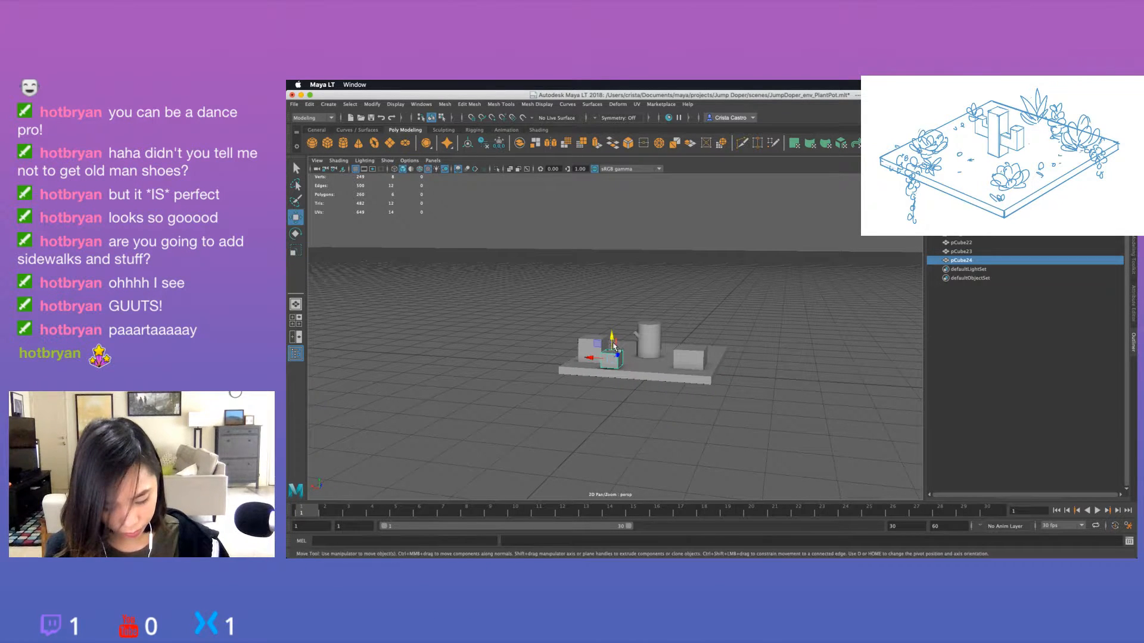
left_click(613, 341)
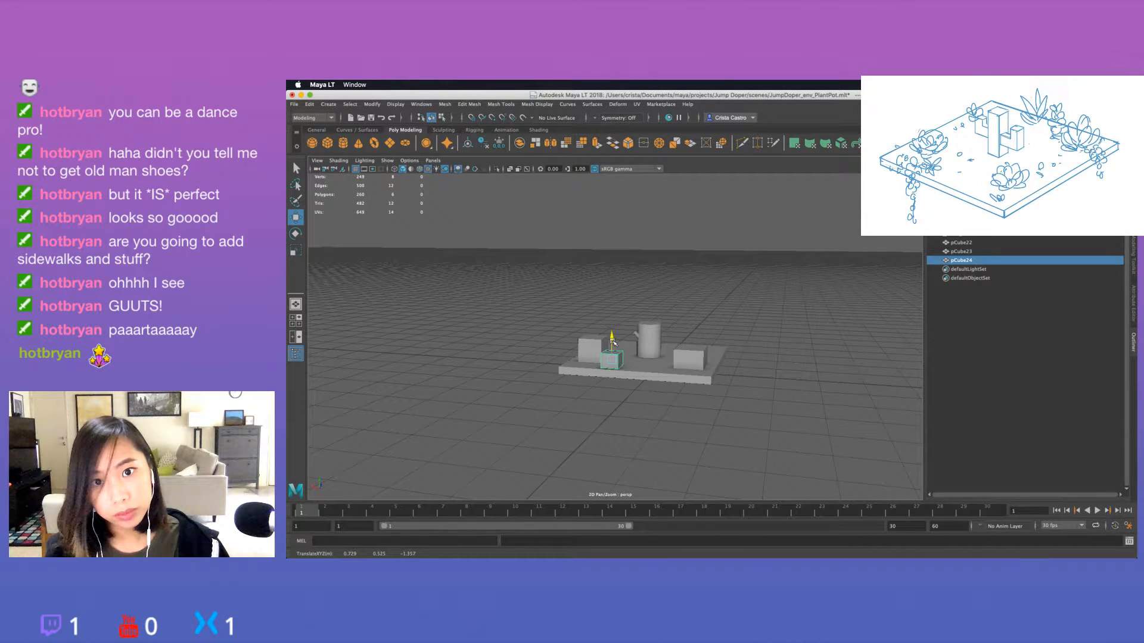
mouse_move(614, 357)
left_mouse_down("alt")
mouse_move(595, 400)
mouse_move(594, 365)
left_mouse_up("alt")
left_click_drag(664, 457, 634, 427, "alt")
left_click(577, 411)
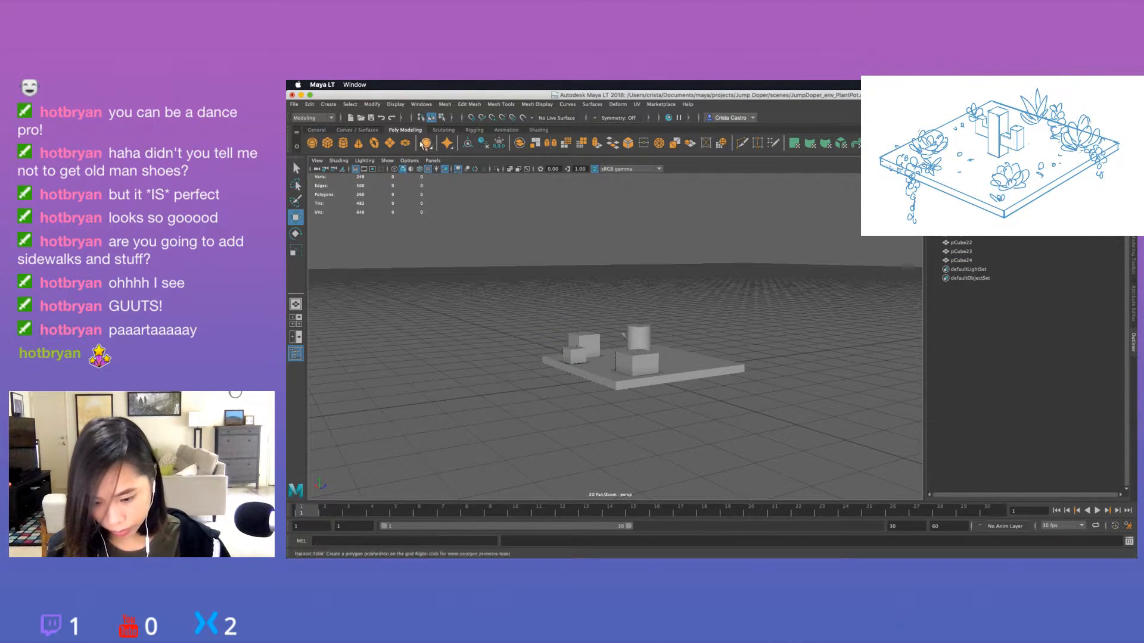
Display wireframe on the shaded models and fine-tune the small cube's height so it sits on the slab.
left_click(420, 170)
left_click_drag(562, 400, 642, 354, "alt")
scroll(620, 410, "up", 5)
left_click(638, 380)
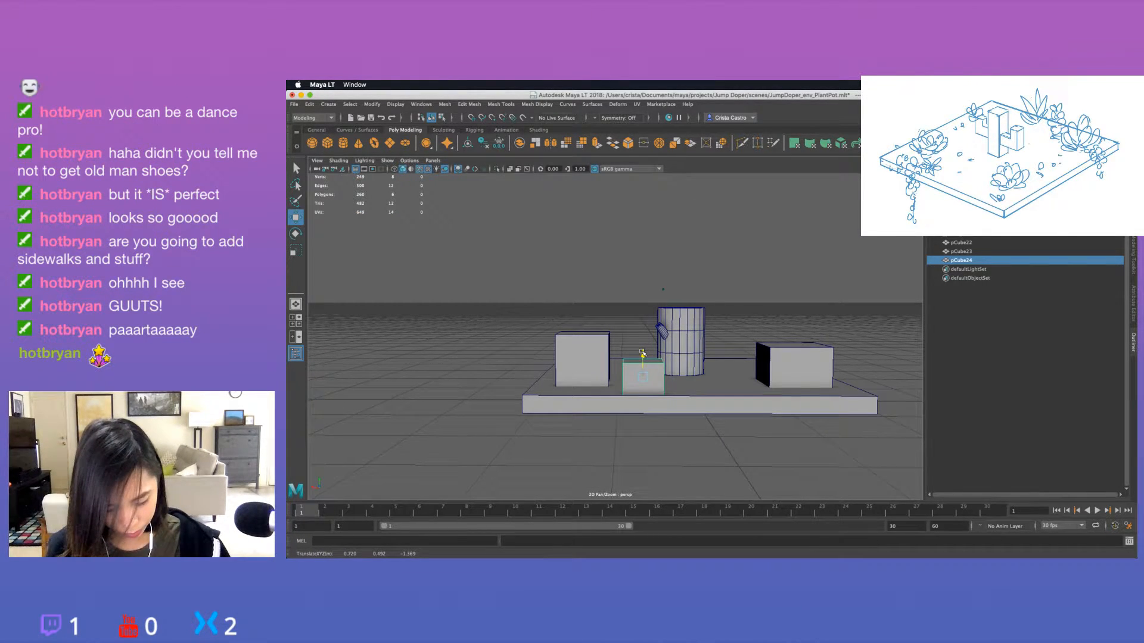
left_click(526, 385)
left_click_drag(526, 386, 513, 425, "alt")
Duplicate the first cube and place the copy on the far side of the slab, behind the cylinder.
left_click(573, 381)
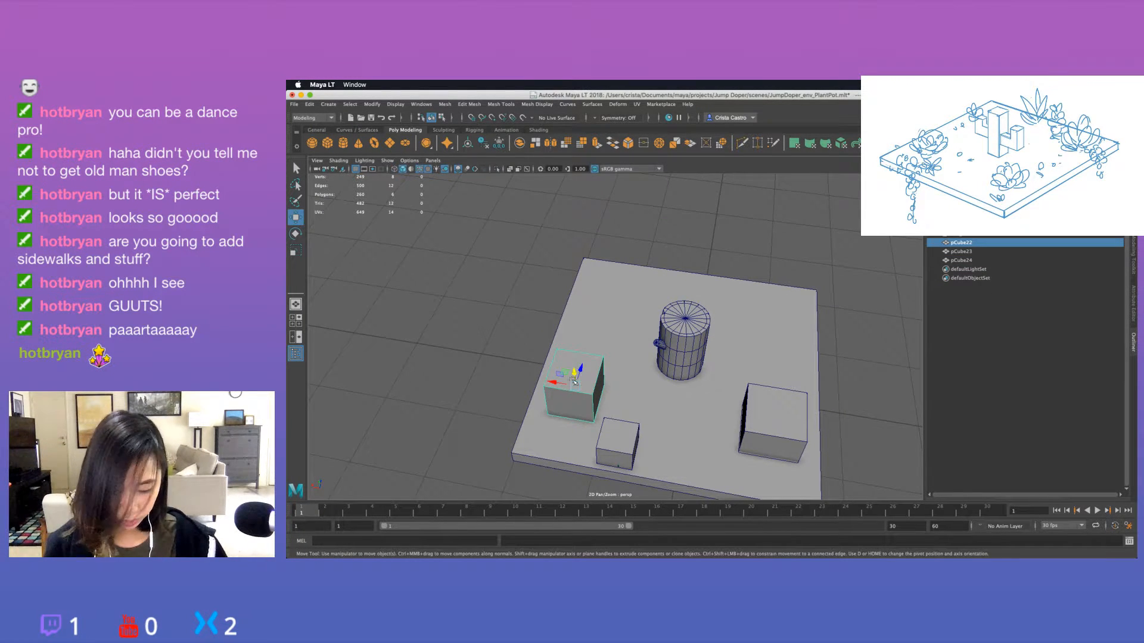
key("ctrl+d")
left_click_drag(585, 371, 717, 285)
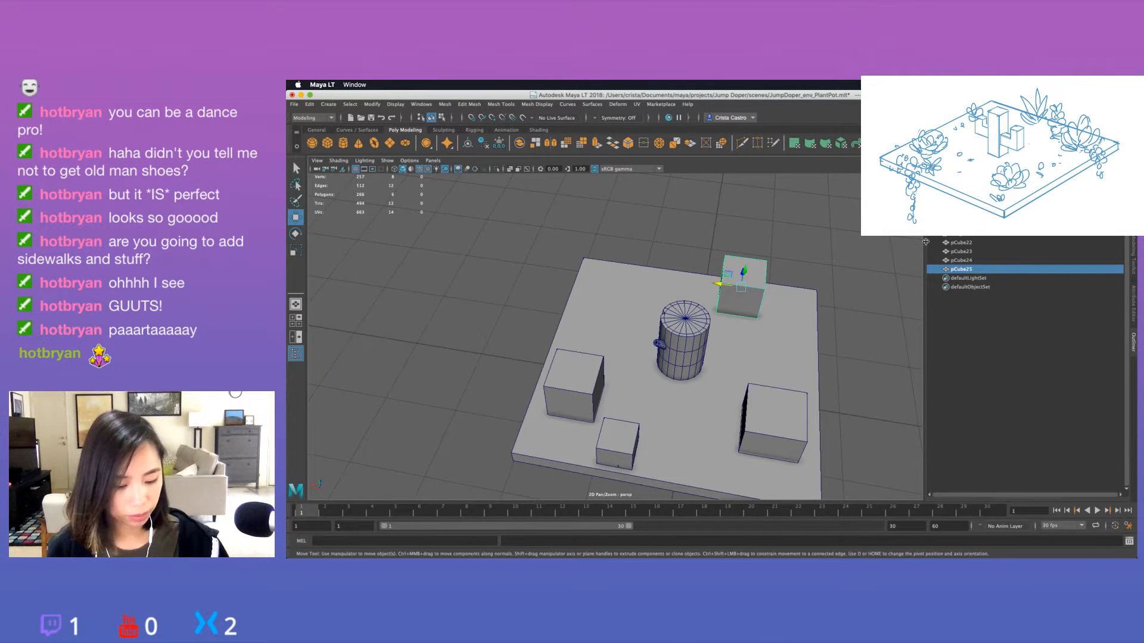
left_click_drag(847, 307, 841, 329, "alt")
right_click_drag(841, 328, 794, 302, "alt")
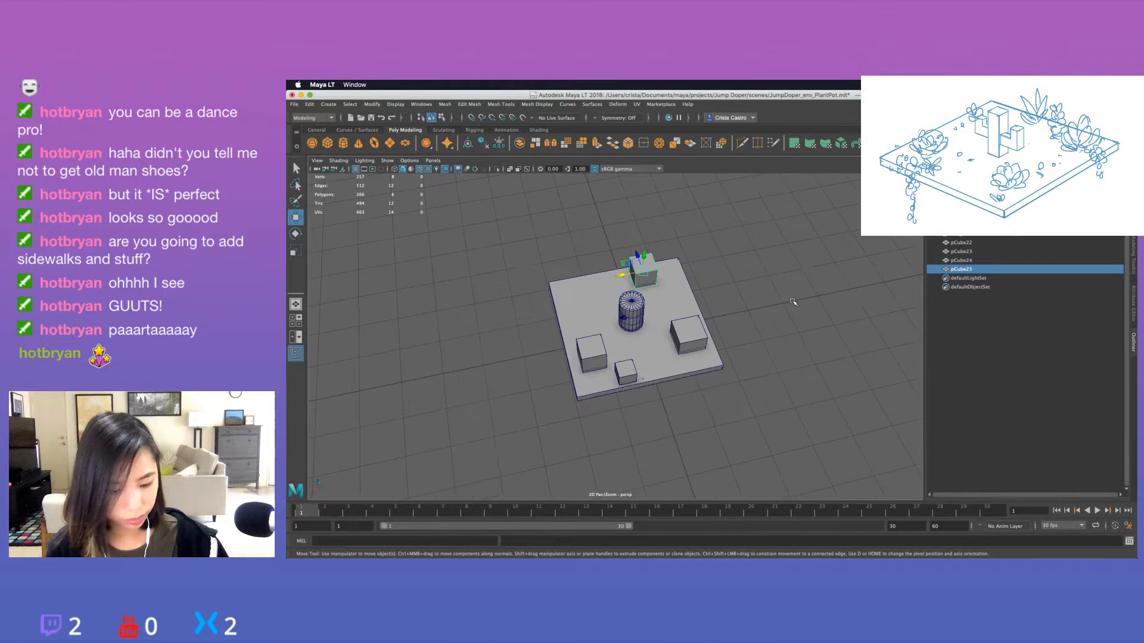
left_click_drag(785, 299, 762, 303, "alt")
Duplicate the cube behind the cylinder and place the copy beside it, on the wide block's side of the slab.
key("super+d")
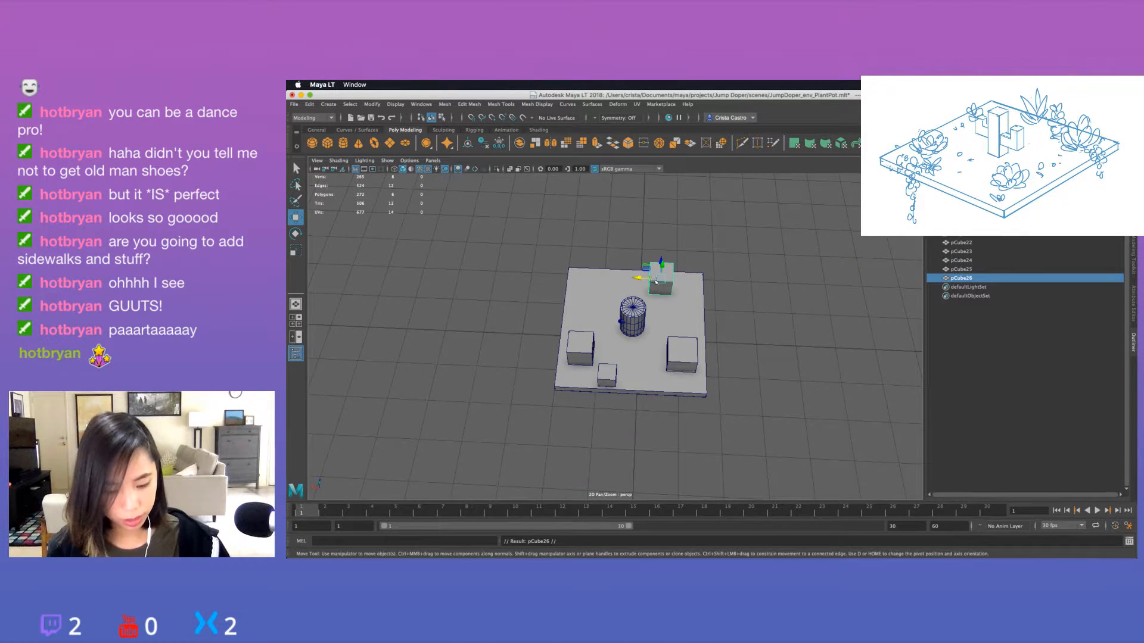
left_click_drag(645, 278, 703, 349)
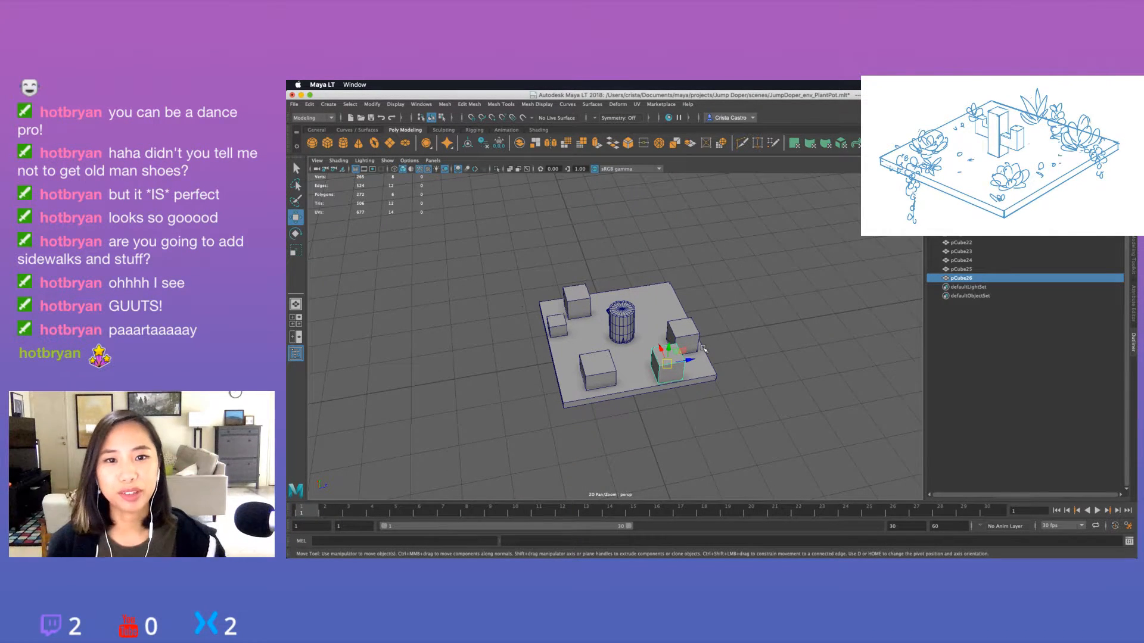
left_click_drag(740, 352, 754, 350, "alt")
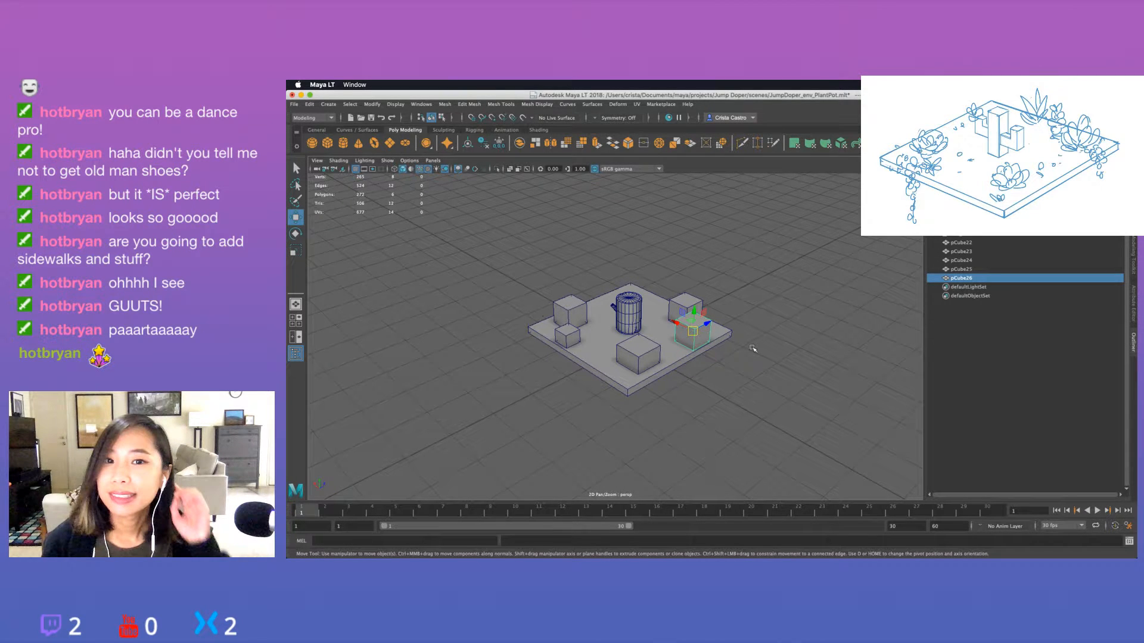
mouse_move(753, 348)
left_mouse_down("alt")
mouse_move(736, 360)
mouse_move(703, 344)
mouse_move(725, 365)
mouse_move(747, 359)
mouse_move(745, 337)
left_mouse_up("alt")
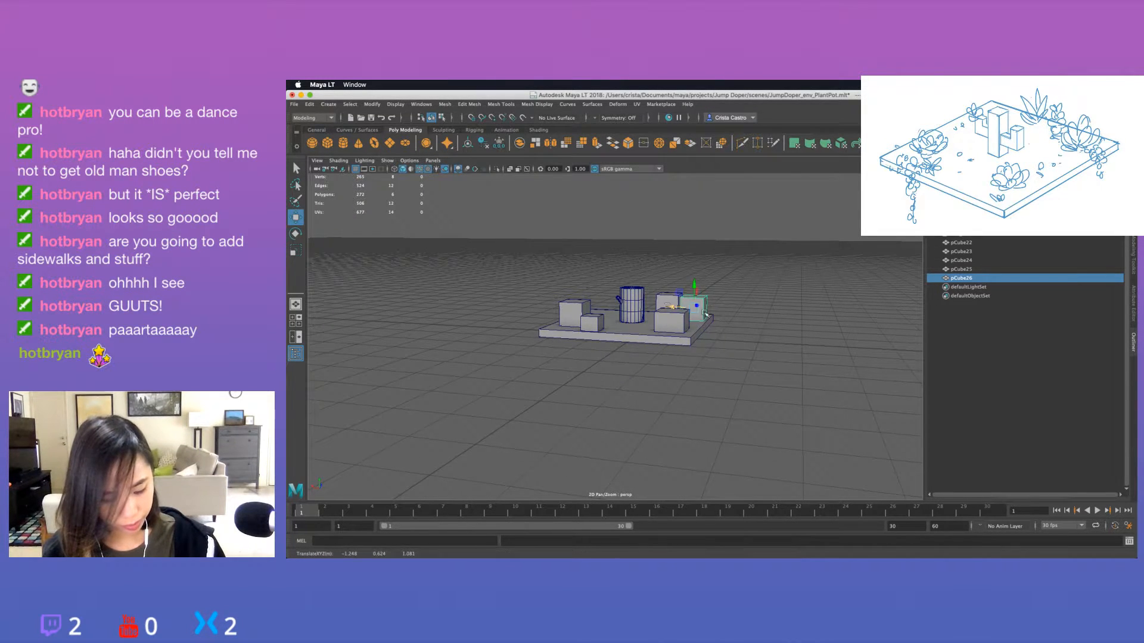
left_click_drag(679, 309, 670, 292, "alt")
Shorten the far-side cube nearest the cylinder by lowering its top face, and return to object selection.
left_click(669, 289)
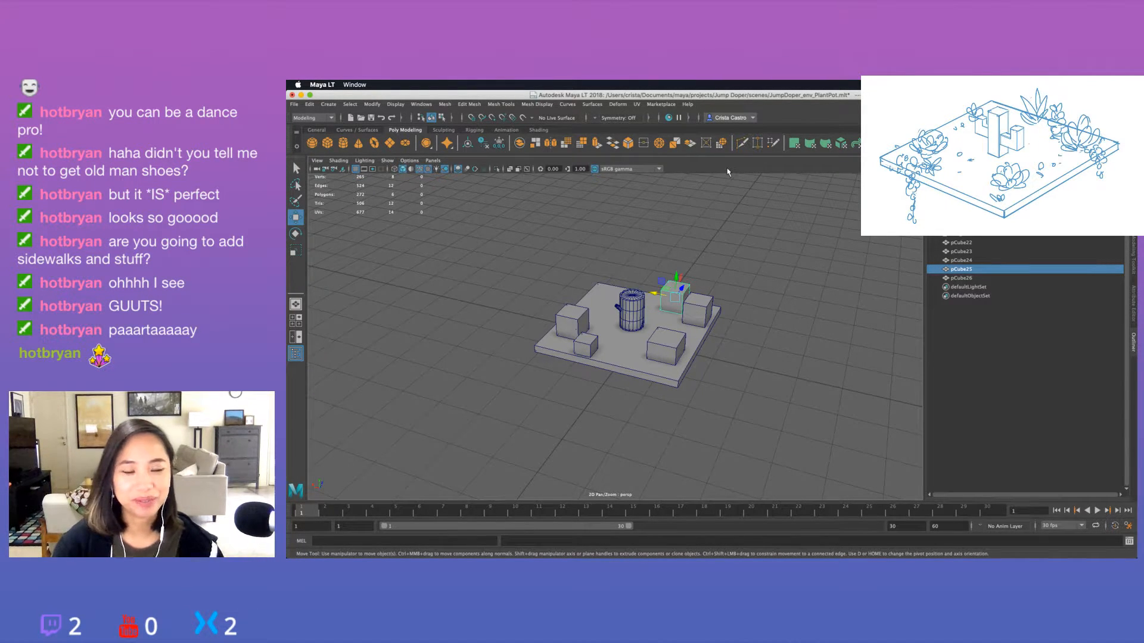
left_click(728, 272)
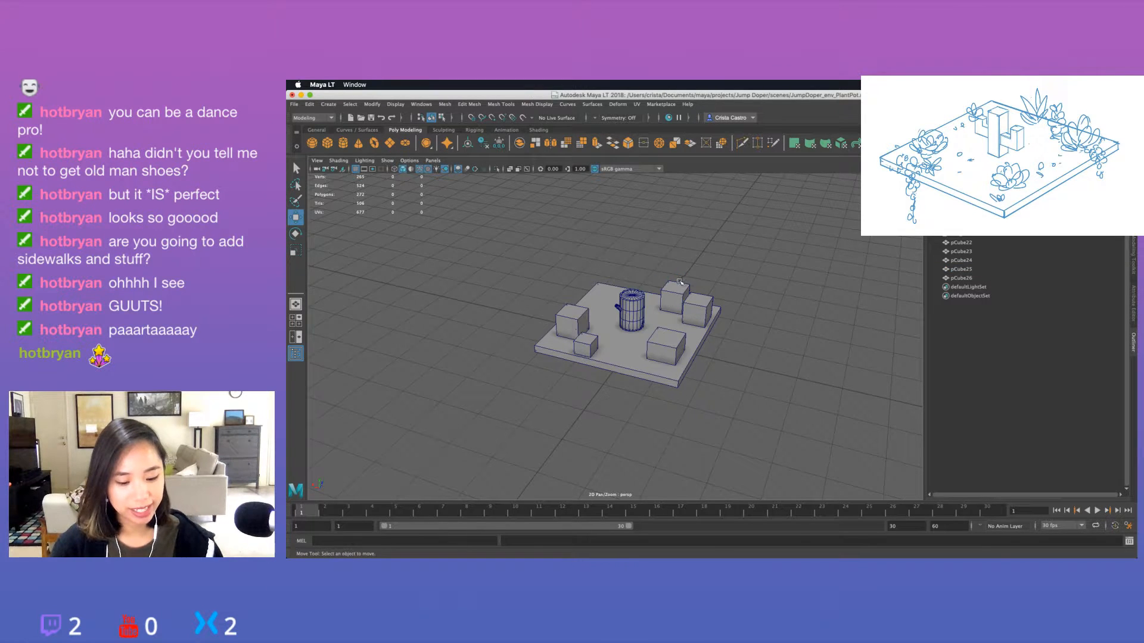
left_click(679, 290)
scroll(701, 286, "up", 4)
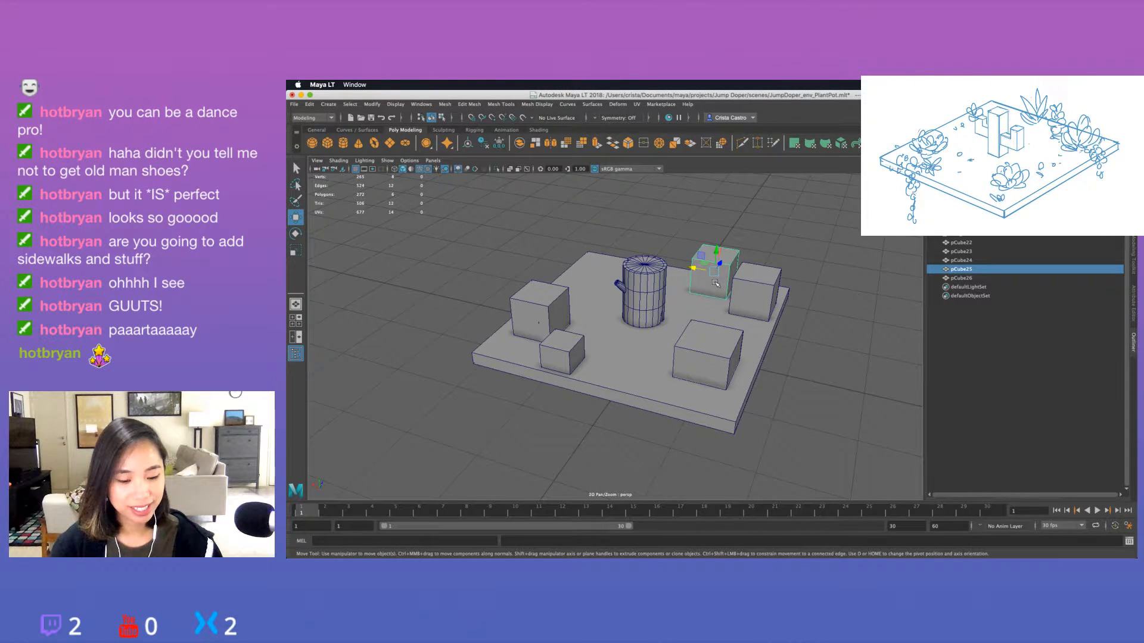
middle_click_drag(715, 283, 625, 341, "alt")
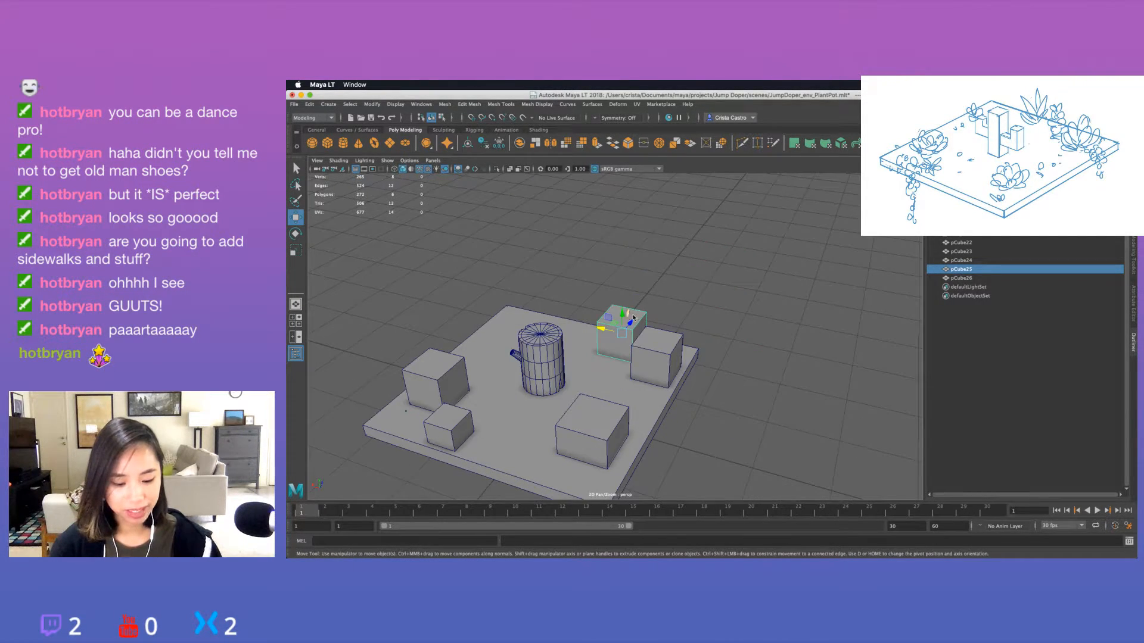
right_click_drag(632, 307, 636, 322)
left_click(638, 319)
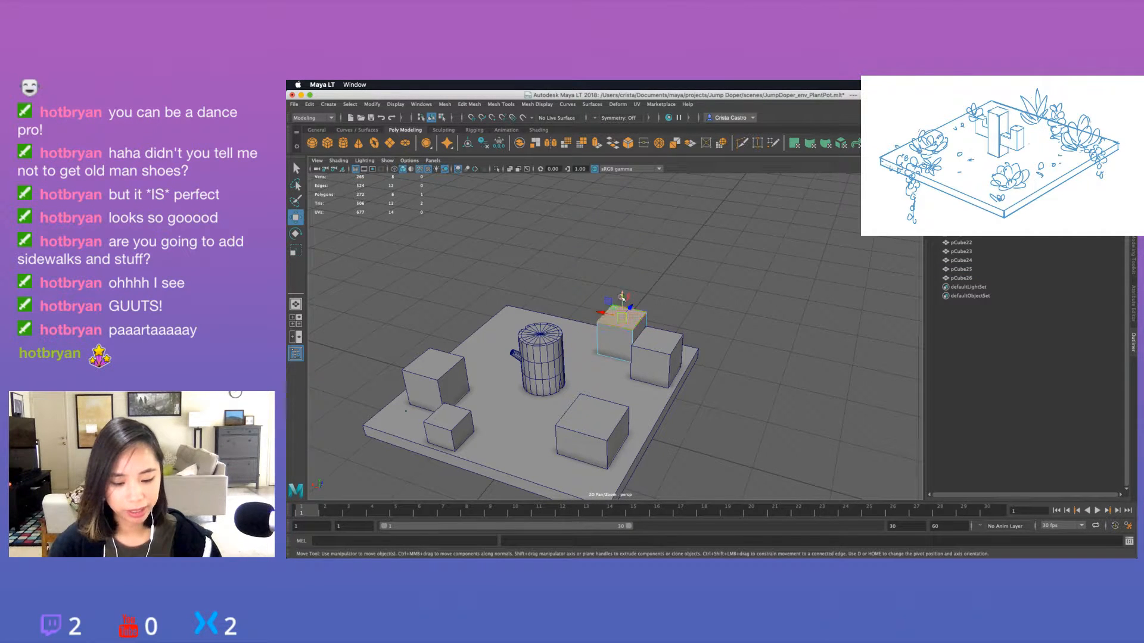
left_click_drag(627, 315, 715, 344, "alt")
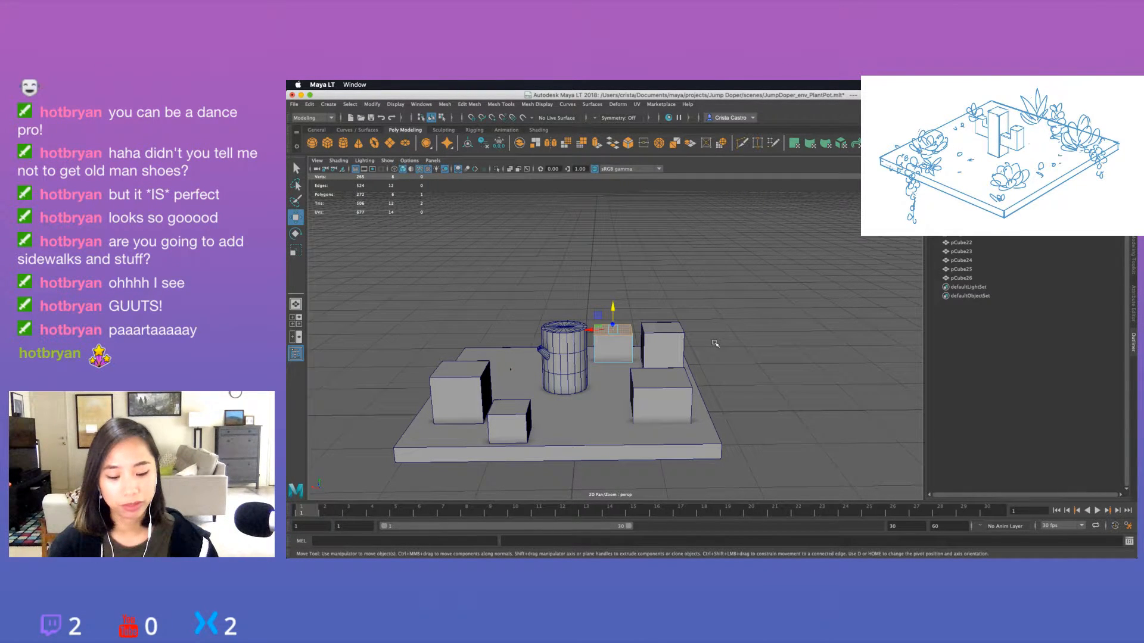
left_click(715, 344)
mouse_move(714, 344)
left_mouse_down("alt")
mouse_move(713, 333)
mouse_move(687, 358)
mouse_move(718, 354)
mouse_move(719, 341)
left_mouse_up("alt")
right_click(678, 285)
right_click_drag(678, 284, 696, 281)
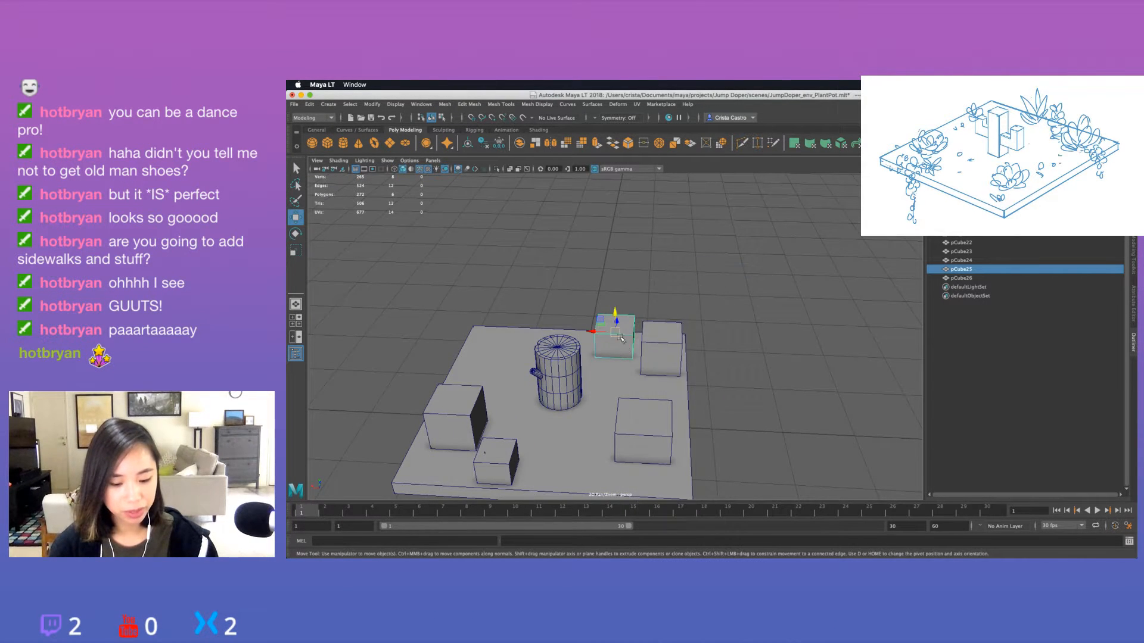
Duplicate the shortened cube and move the copy along the far edge to the other side of the cylinder.
middle_click_drag(623, 345, 694, 328, "alt")
key("ctrl+d")
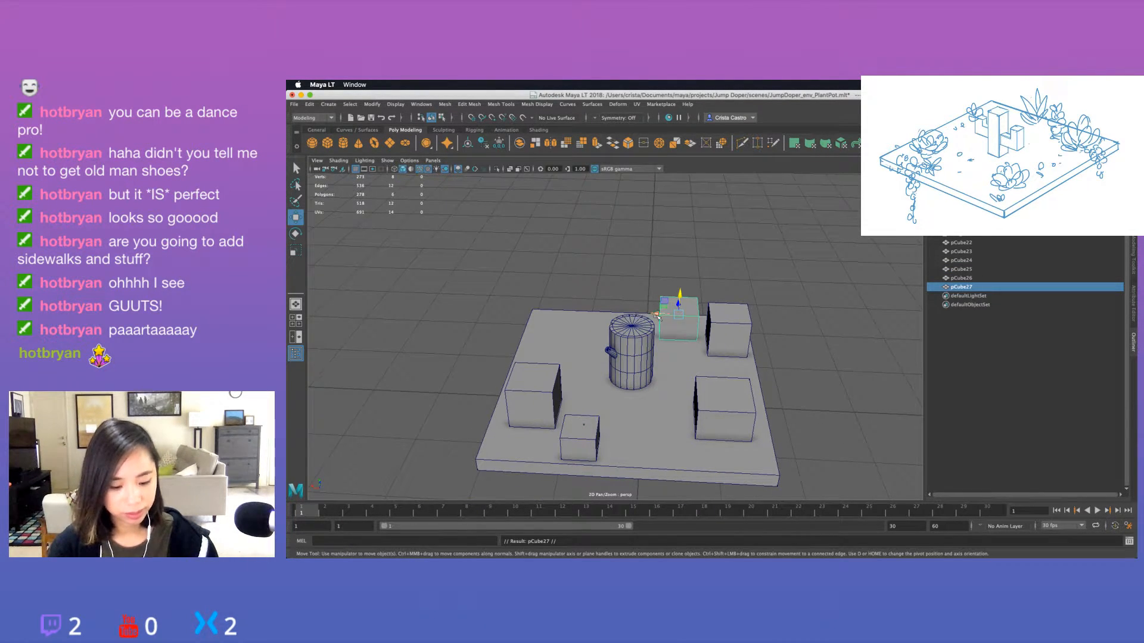
left_click_drag(657, 314, 569, 314)
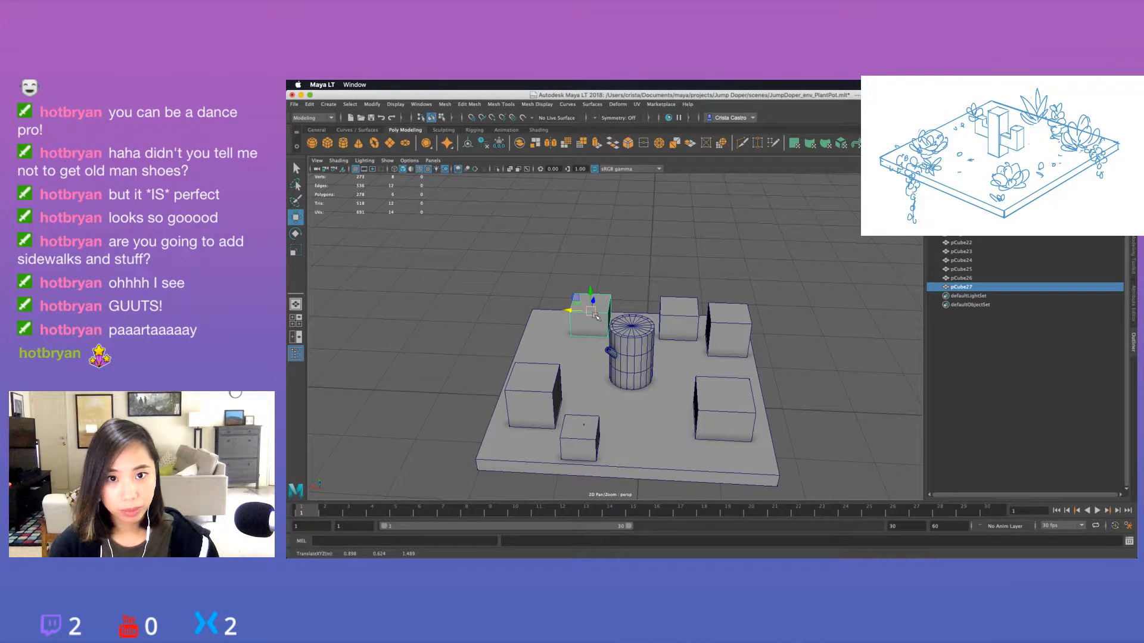
Adjust individual faces of the new far-corner cube to make it taller and larger than the shortened one.
left_click_drag(792, 265, 709, 274, "alt")
right_click_drag(709, 274, 710, 298)
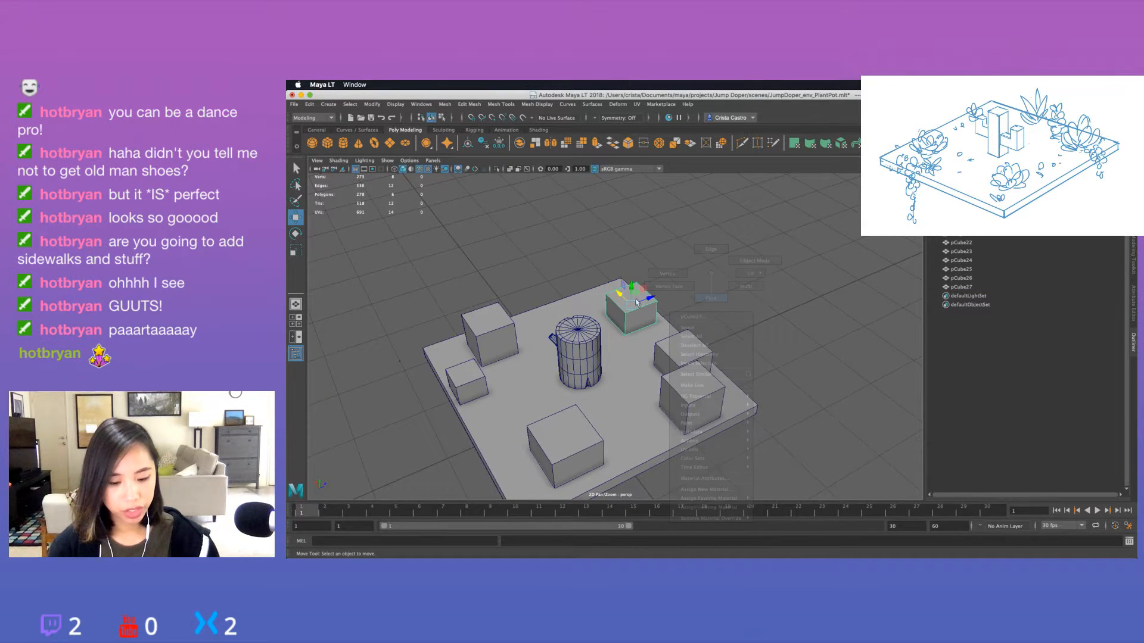
left_click(627, 297)
left_click_drag(635, 268, 607, 315, "alt")
left_click(603, 317)
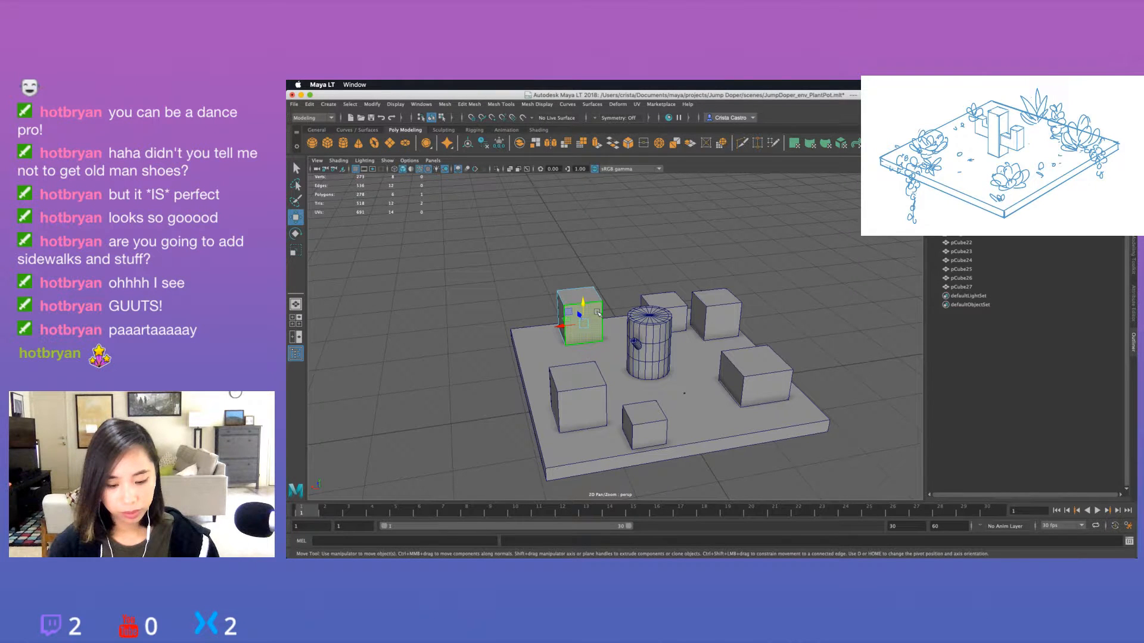
Duplicate the far-corner cube, scale the copy smaller and place it along the slab's edge near the first cube.
key("super+d")
left_click_drag(560, 326, 544, 370)
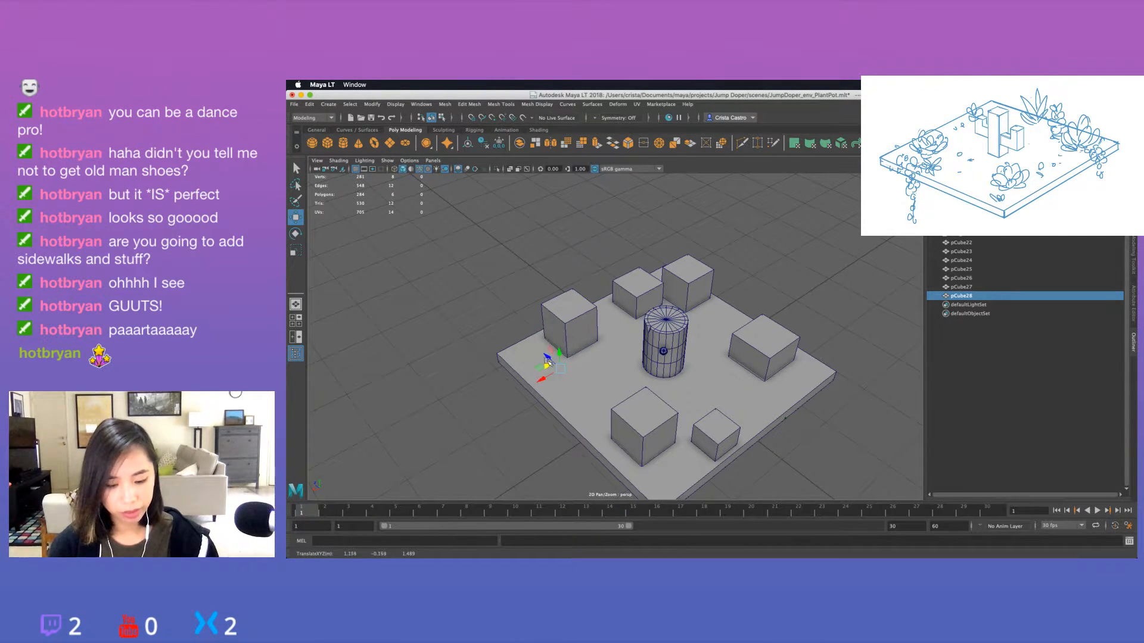
key("super+z")
mouse_move(523, 329)
left_mouse_down()
mouse_move(550, 355)
mouse_move(512, 335)
mouse_move(532, 345)
left_mouse_up()
key("r")
key("w")
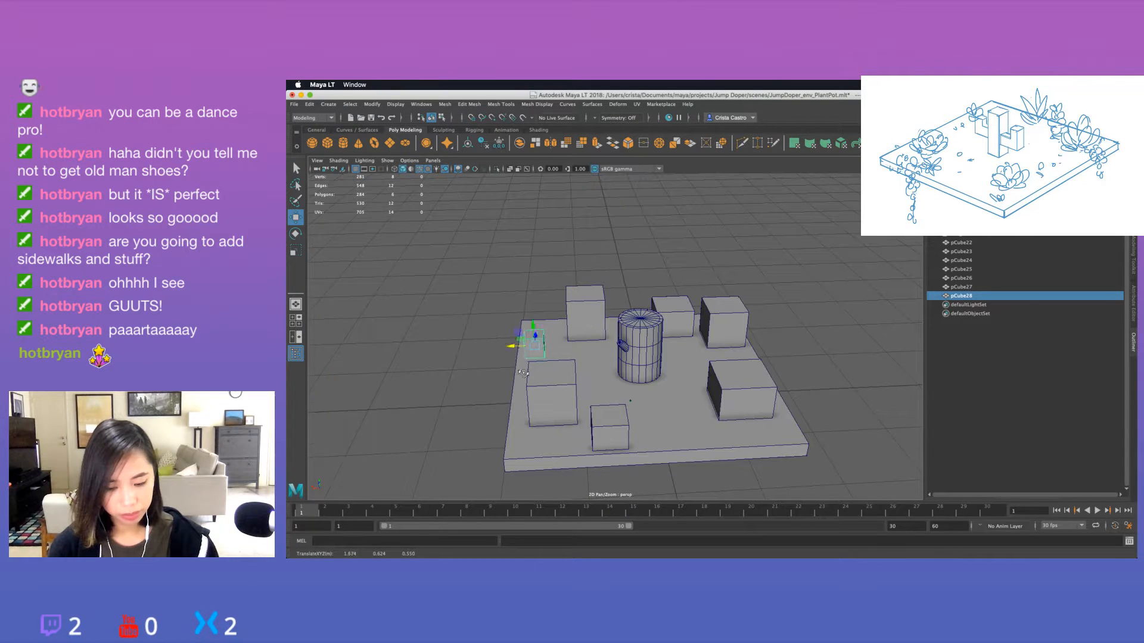
Adjust the small copied cube's height so it sits on the slab beside the larger edge cubes, and deselect it.
key("f")
scroll(591, 335, "down", 5)
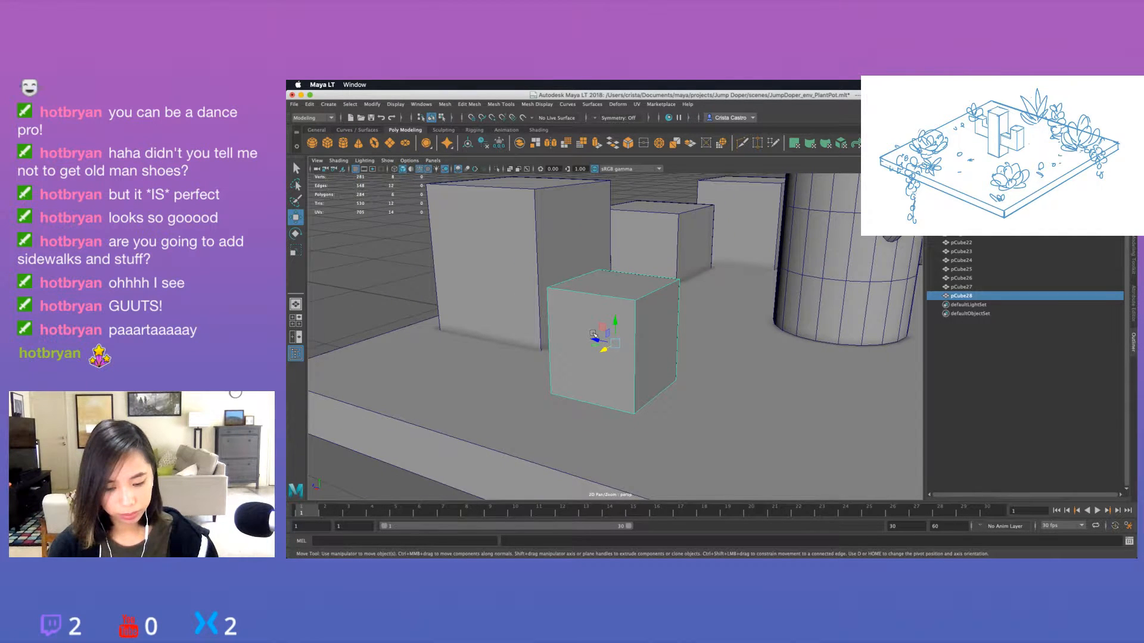
scroll(594, 334, "down", 10)
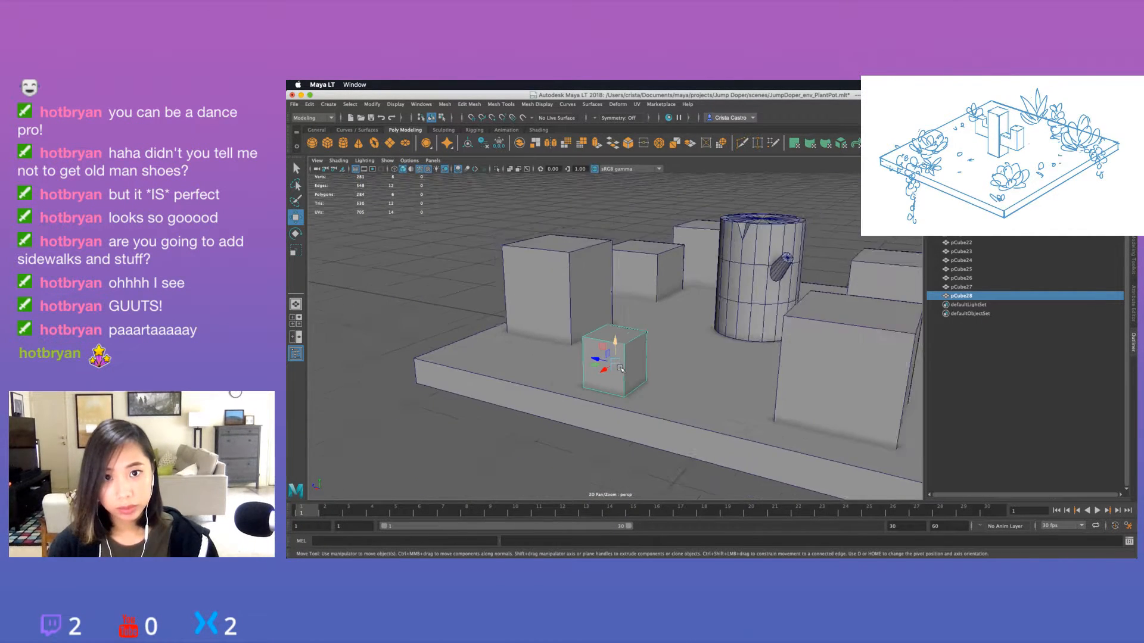
left_click_drag(533, 396, 477, 349, "alt")
left_click(522, 355)
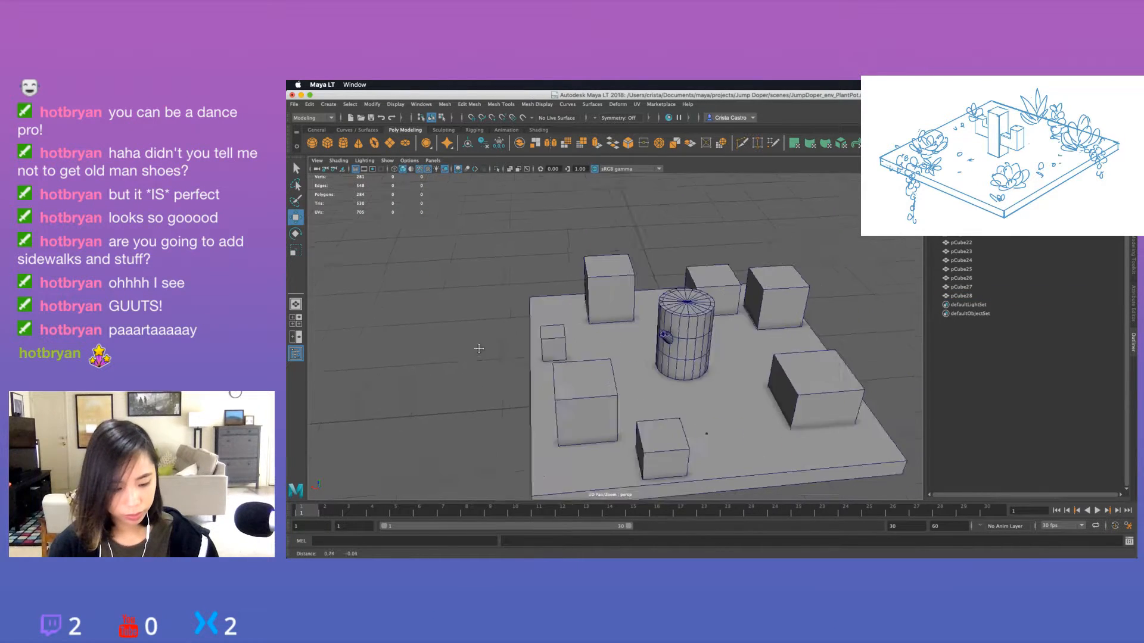
Fine-tune the placement of the existing plant cubes, shifting the tall far-corner cube slightly farther from the cylinder.
middle_click_drag(477, 349, 334, 338, "alt")
left_click_drag(677, 359, 644, 334, "alt")
left_click(663, 374)
key("r")
key("w")
left_click_drag(645, 327, 644, 332)
left_click(733, 327)
left_click_drag(754, 319, 662, 275, "alt")
left_click(679, 277)
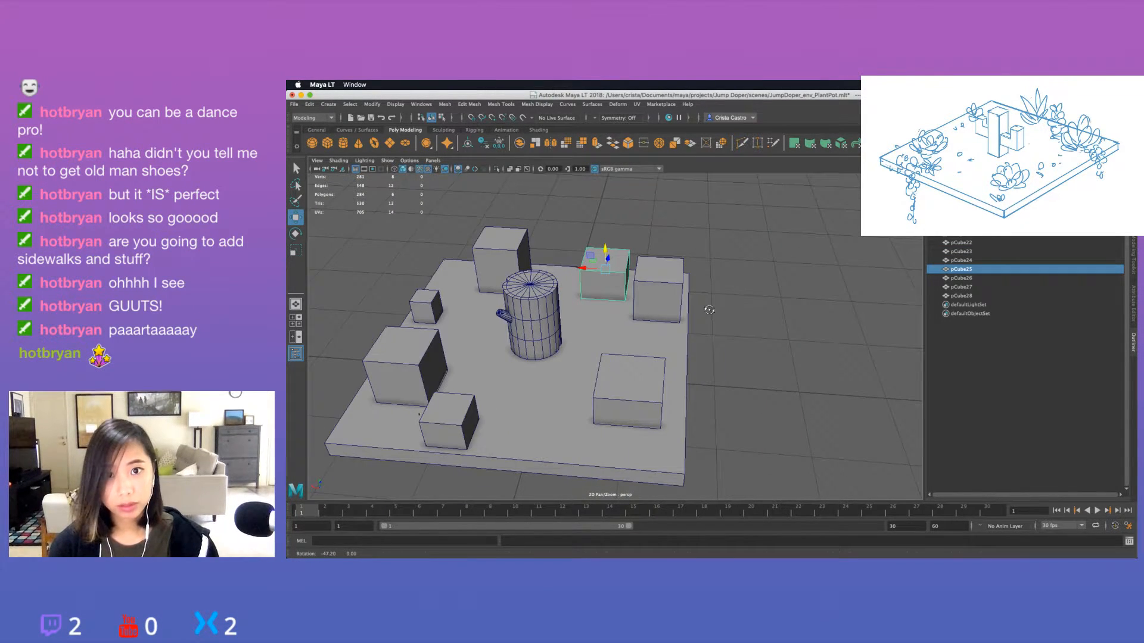
left_click_drag(567, 282, 571, 274, "alt")
left_click(571, 272)
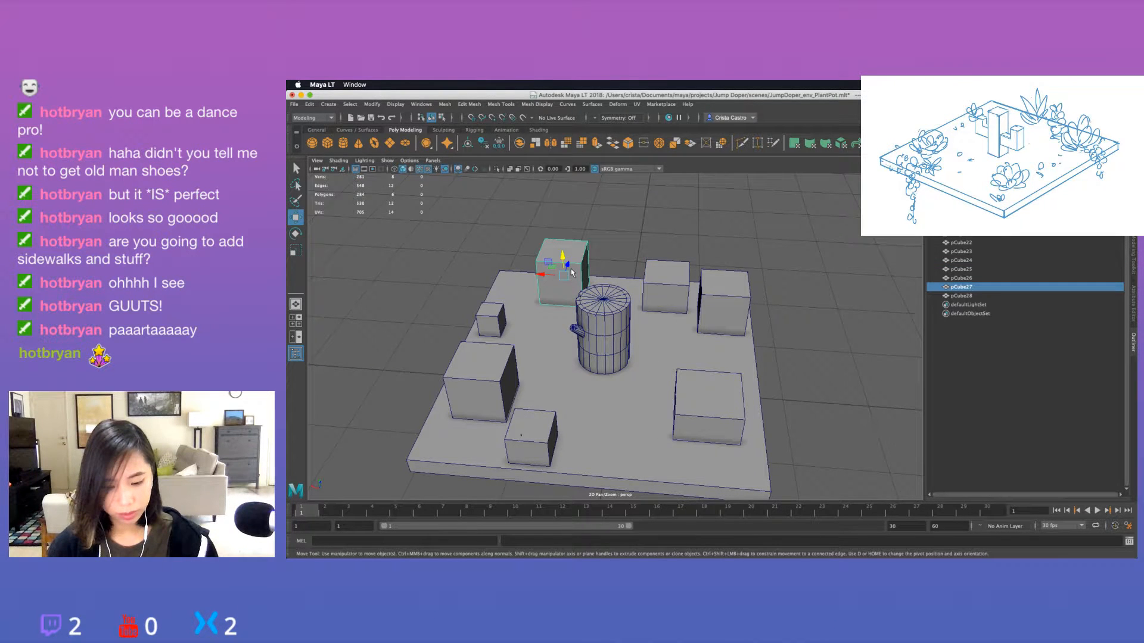
Duplicate the shortened far-side cube, scale the copy narrower and taller, and place it at the slab's corner behind the neighbouring cubes.
left_click(666, 279)
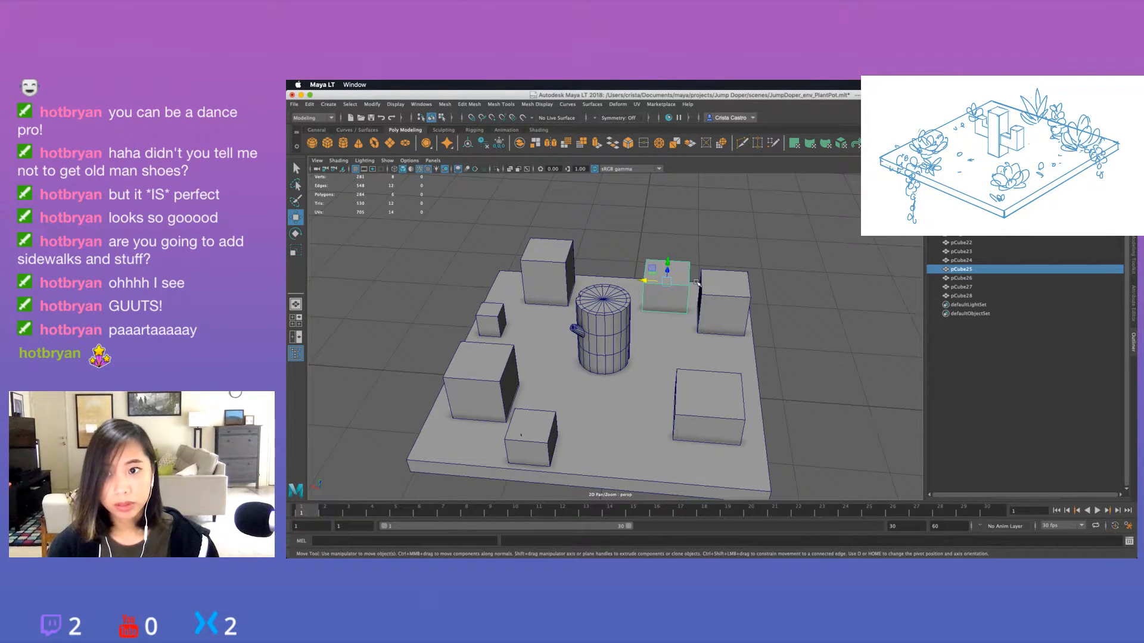
key("ctrl+d")
mouse_move(691, 271)
left_mouse_down("alt")
mouse_move(677, 272)
mouse_move(697, 274)
mouse_move(685, 274)
mouse_move(704, 257)
left_mouse_up("alt")
key("r")
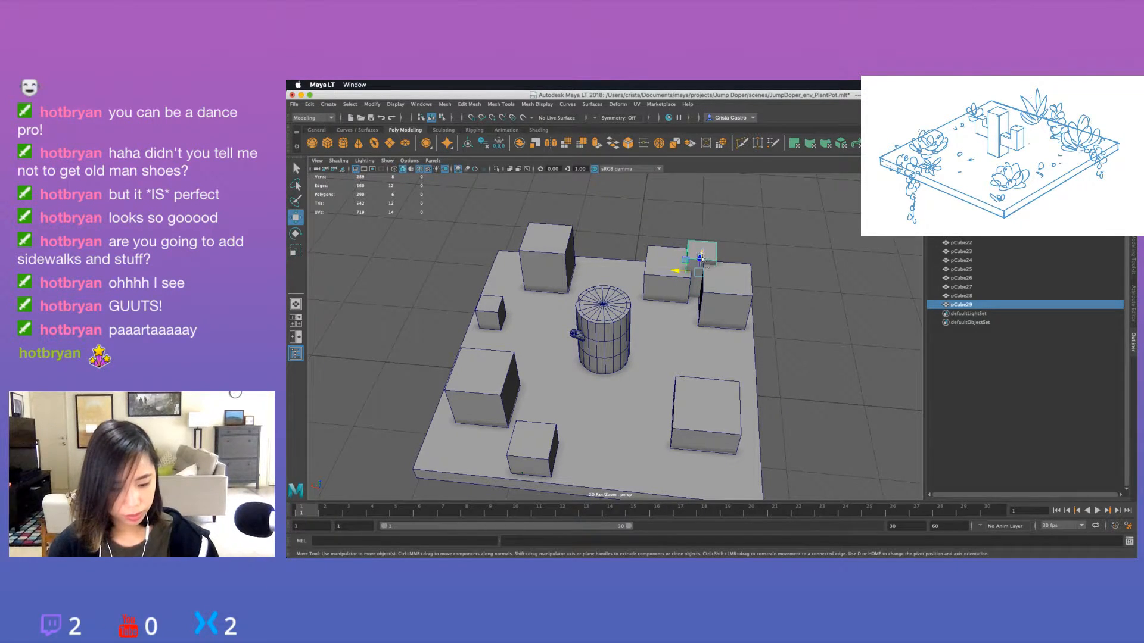
key("e")
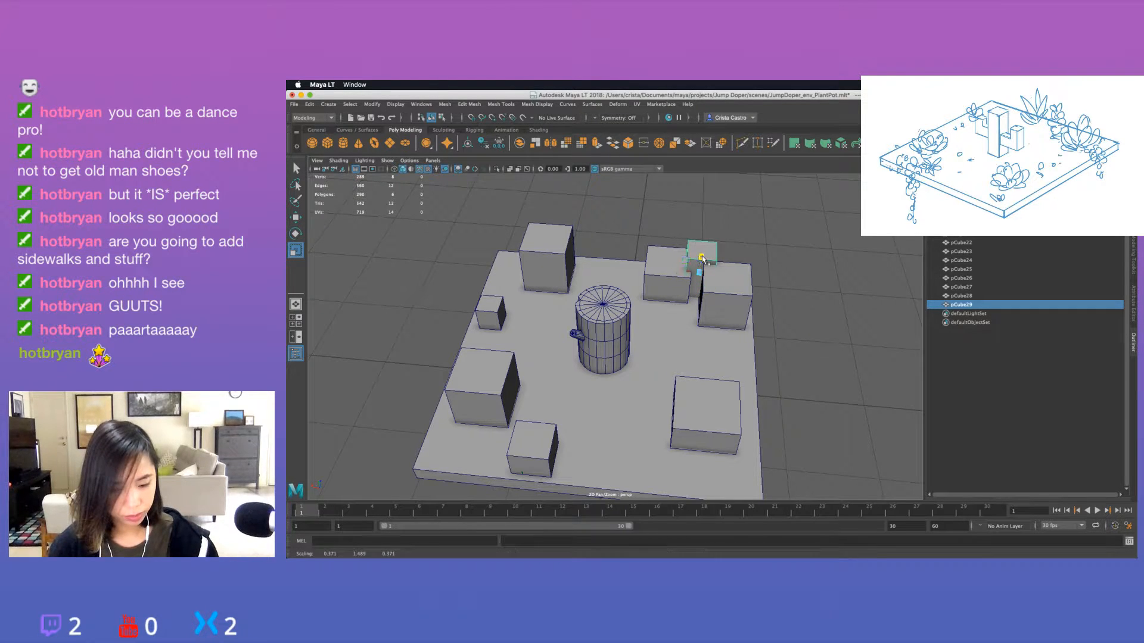
key("w")
left_click_drag(703, 258, 625, 221)
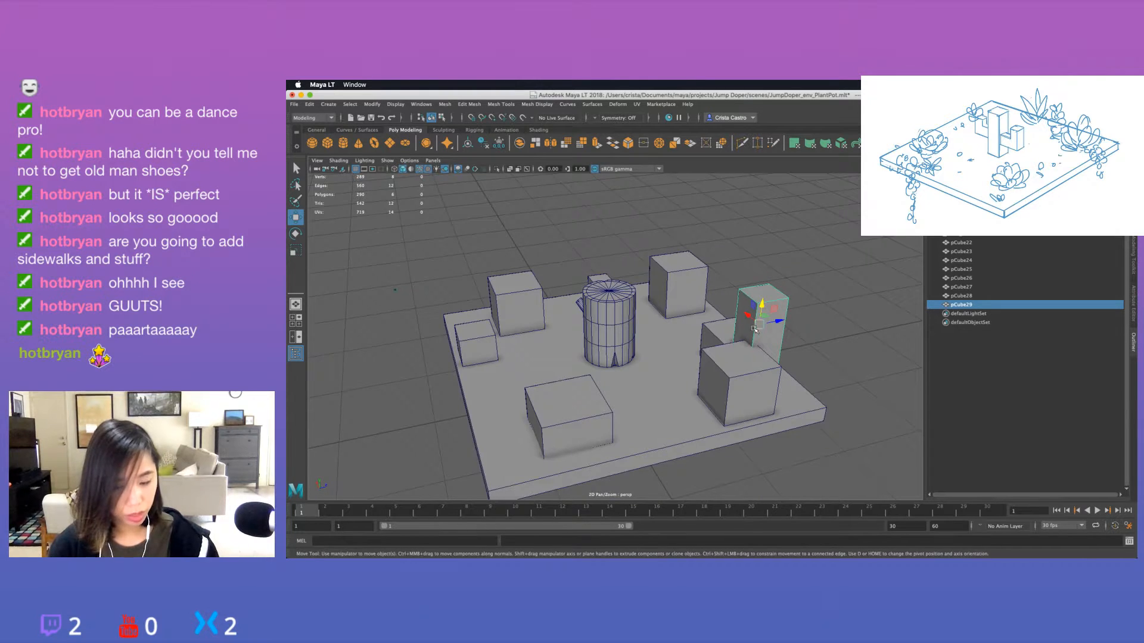
middle_click_drag(762, 318, 628, 271, "alt")
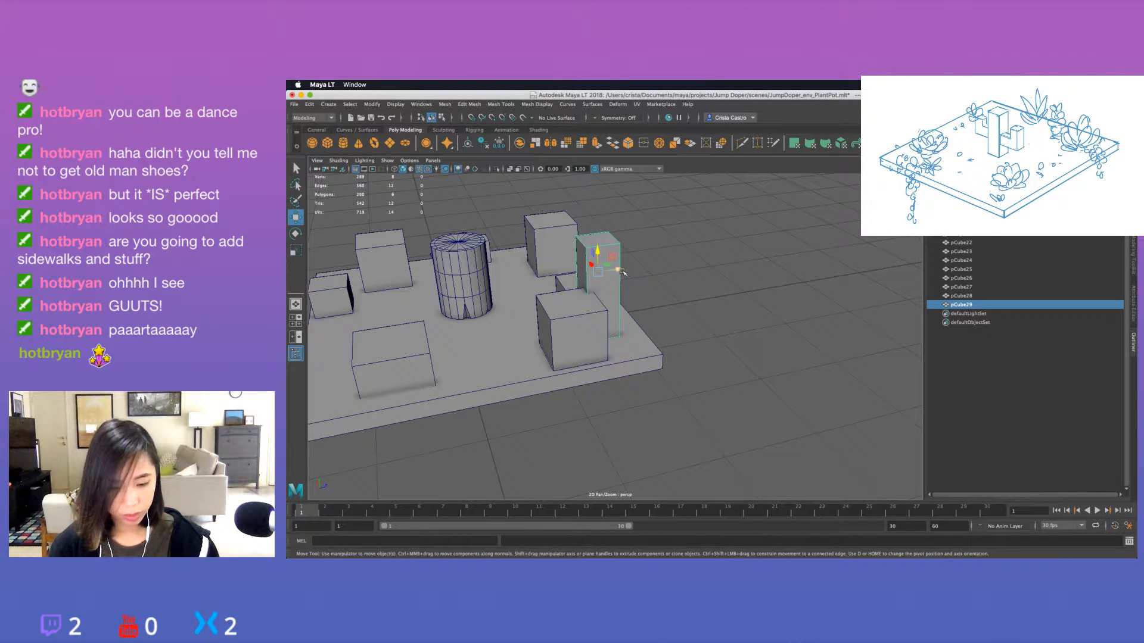
left_click_drag(619, 269, 739, 319)
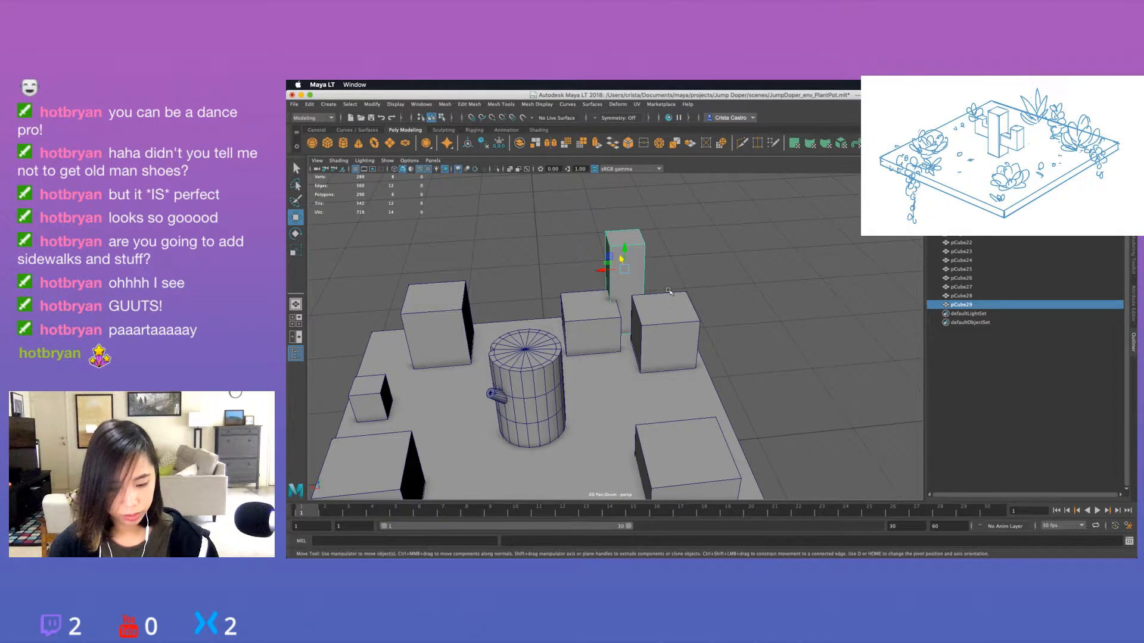
Lower the top face of the narrow corner cube to shorten it, and return to object selection.
right_click_drag(633, 259, 632, 283)
left_click(624, 238)
left_click_drag(624, 217, 623, 240)
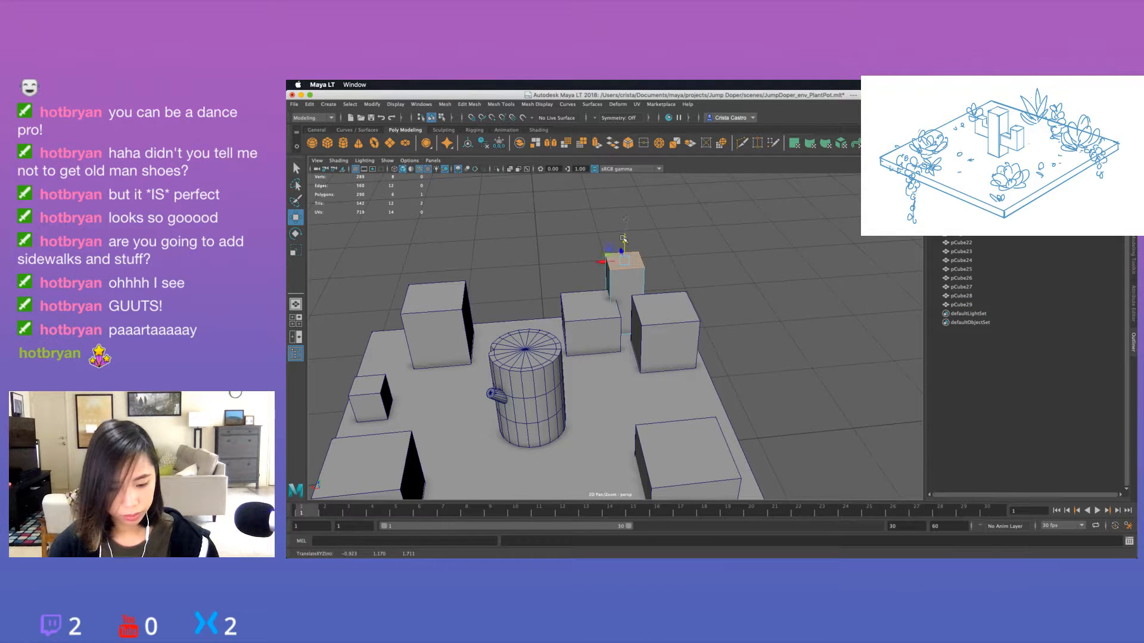
left_click(707, 301)
Shift the shortened far-side cube slightly toward the cylinder and scale it down, leaving nothing selected.
left_click(576, 320)
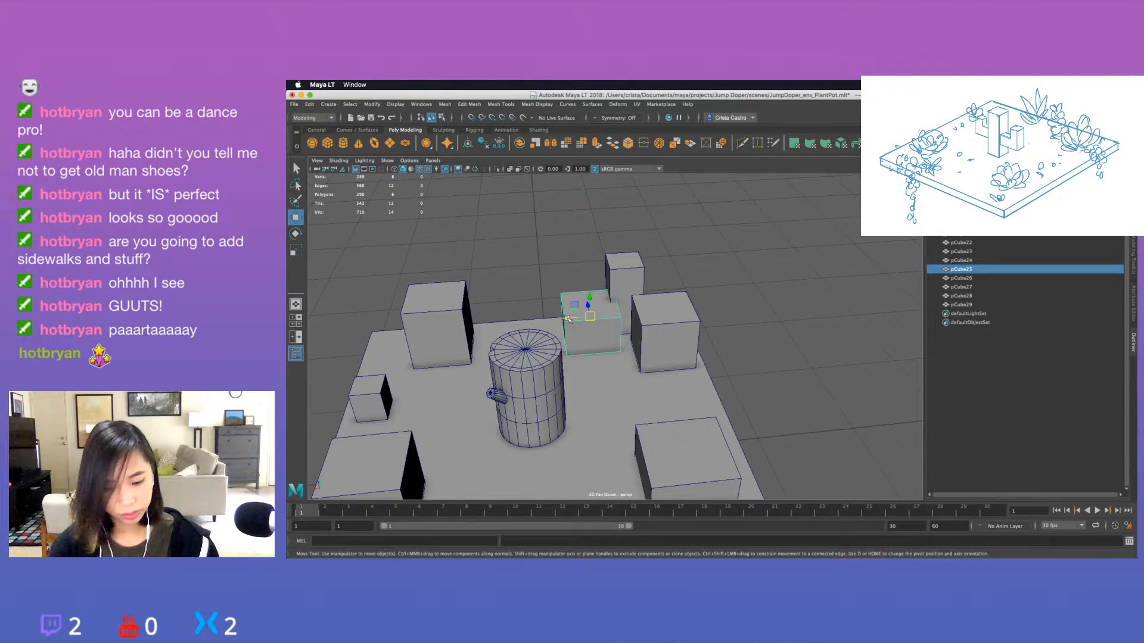
left_click_drag(567, 318, 557, 320)
key("r")
mouse_move(579, 317)
left_mouse_down()
mouse_move(564, 321)
mouse_move(586, 304)
left_mouse_up()
key("w")
left_click(749, 325)
left_click_drag(749, 325, 662, 343, "alt")
scroll(753, 324, "down", 5)
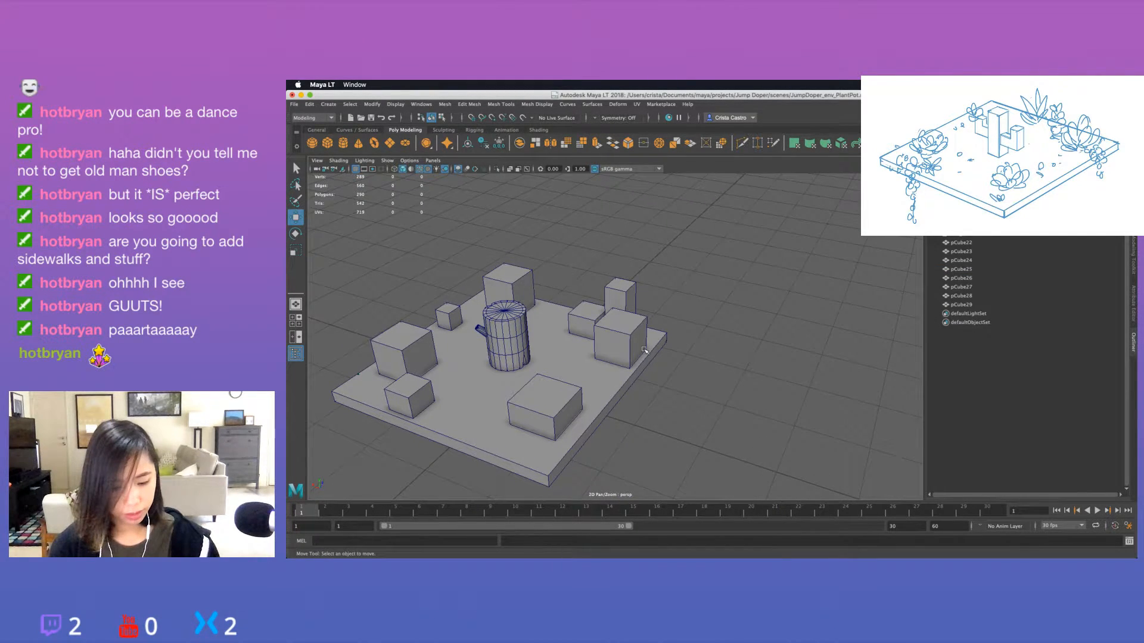
Duplicate the larger cube beside the narrow one, scale the copy smaller and flatter, and move it to the slab's outer edge.
left_click(643, 350)
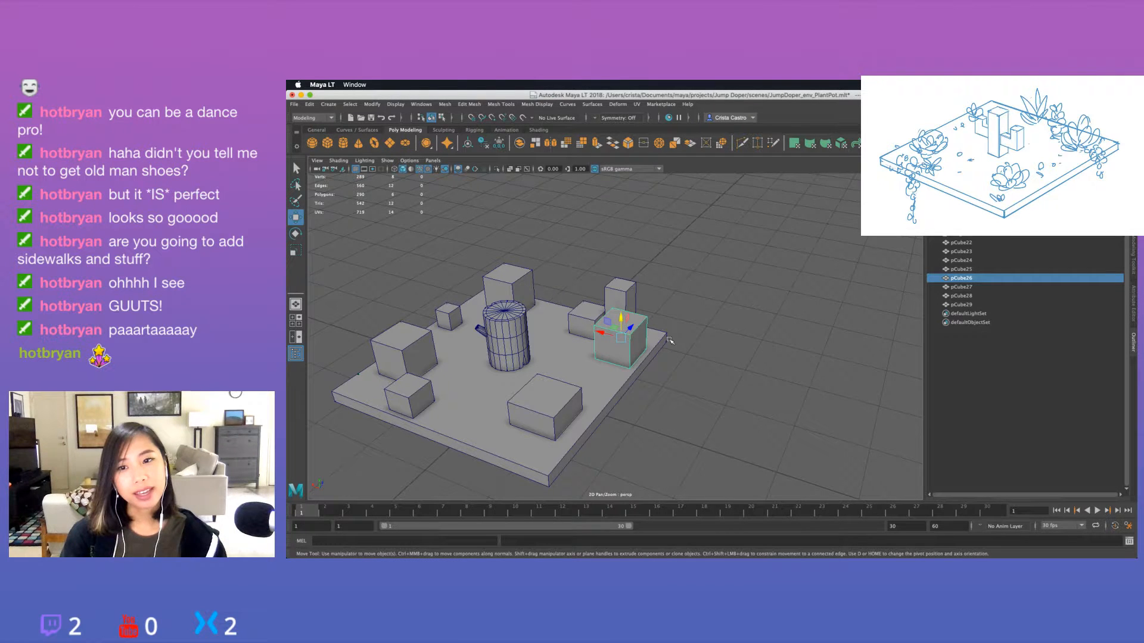
left_click_drag(511, 348, 536, 361, "alt")
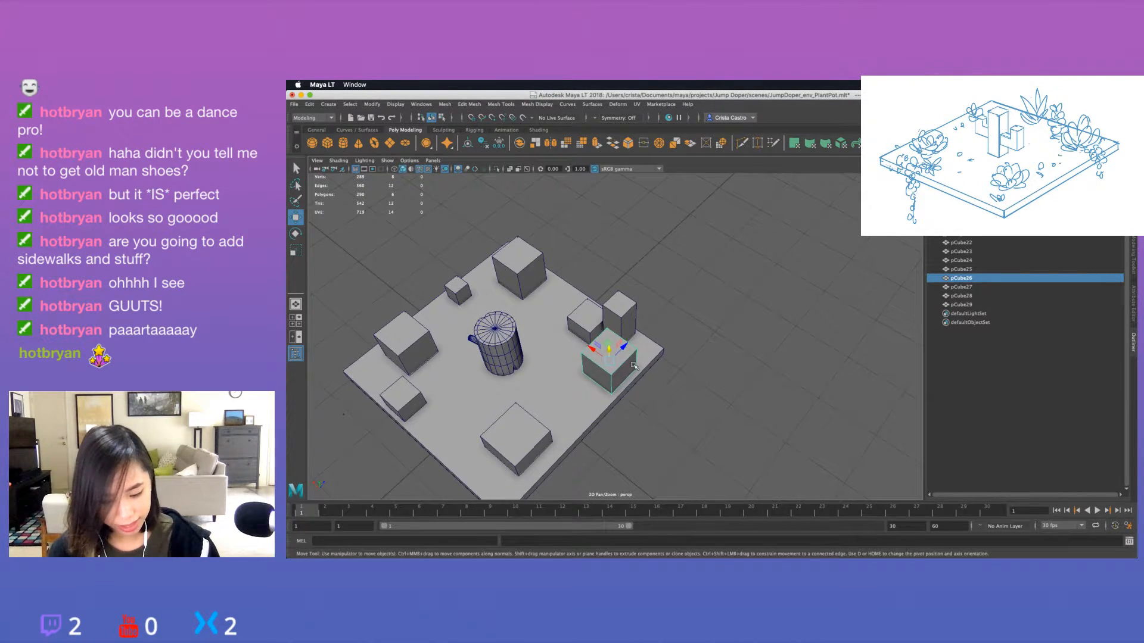
key("ctrl+d")
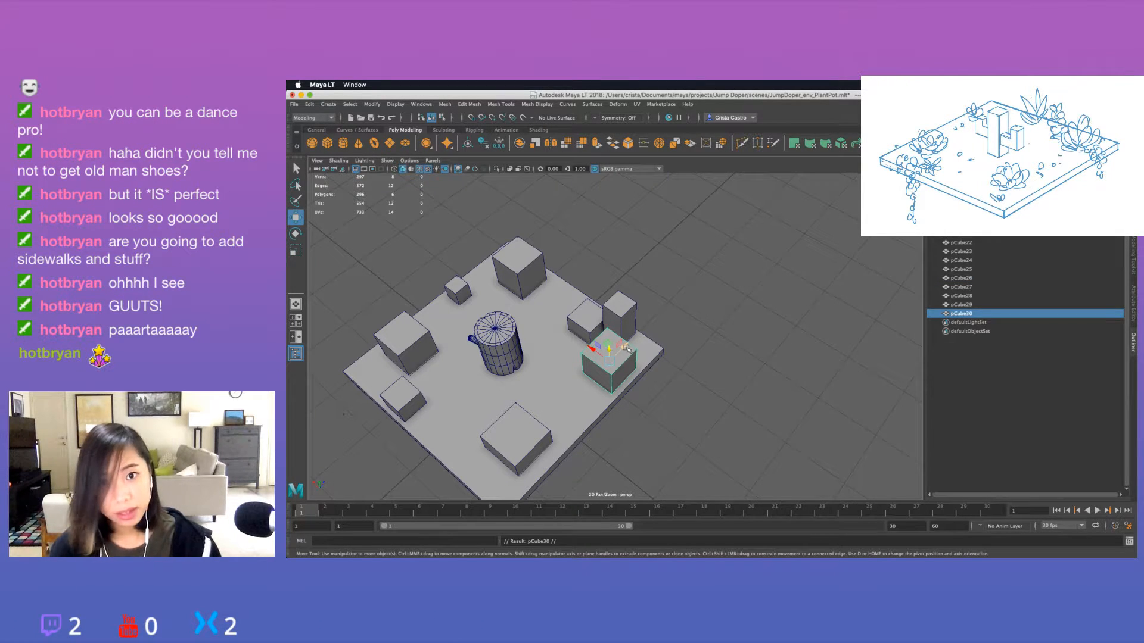
mouse_move(627, 347)
left_mouse_down()
mouse_move(655, 321)
mouse_move(638, 325)
mouse_move(641, 346)
left_mouse_up()
key("r")
key("w")
key("r")
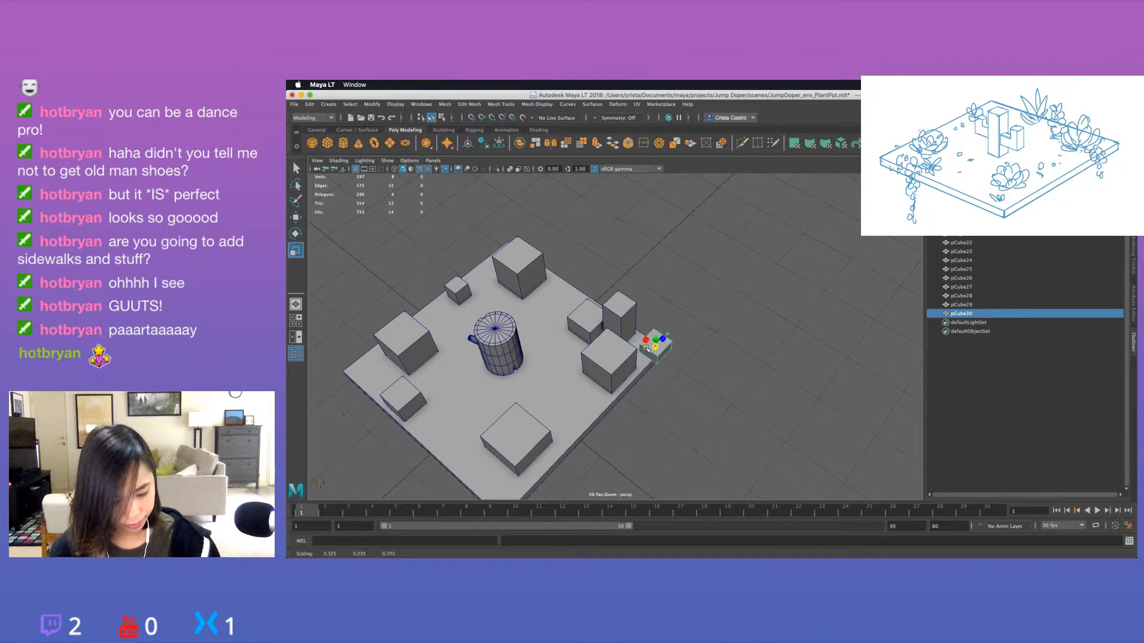
key("w")
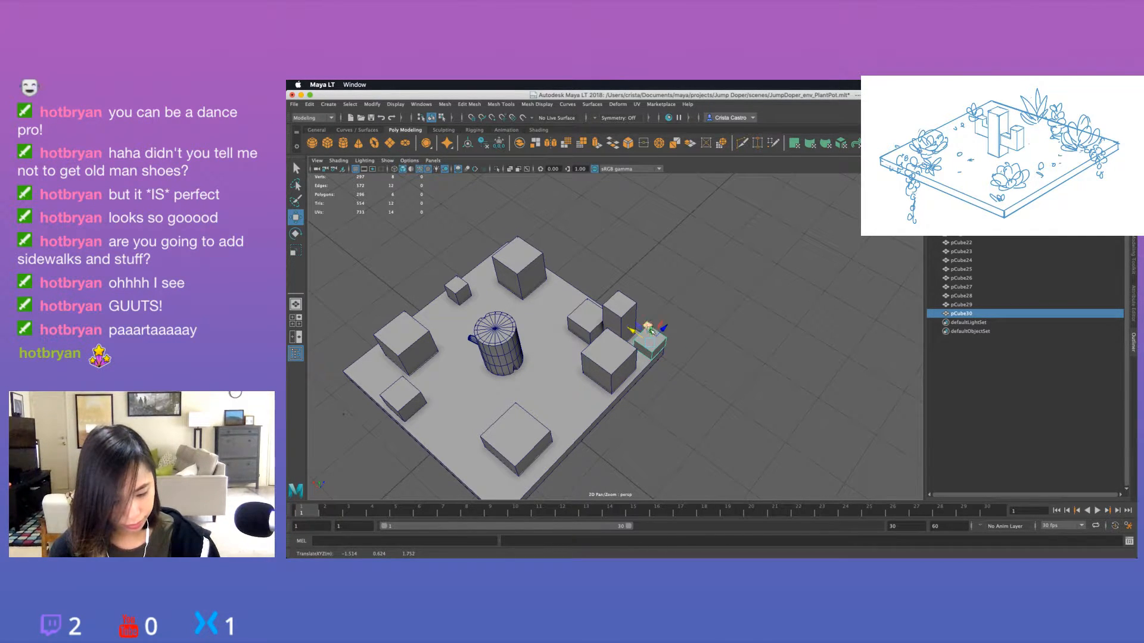
Fine-tune the flat copy's position so it rests on the slab at the outer corner edge.
key("f")
left_click_drag(726, 379, 717, 376, "alt")
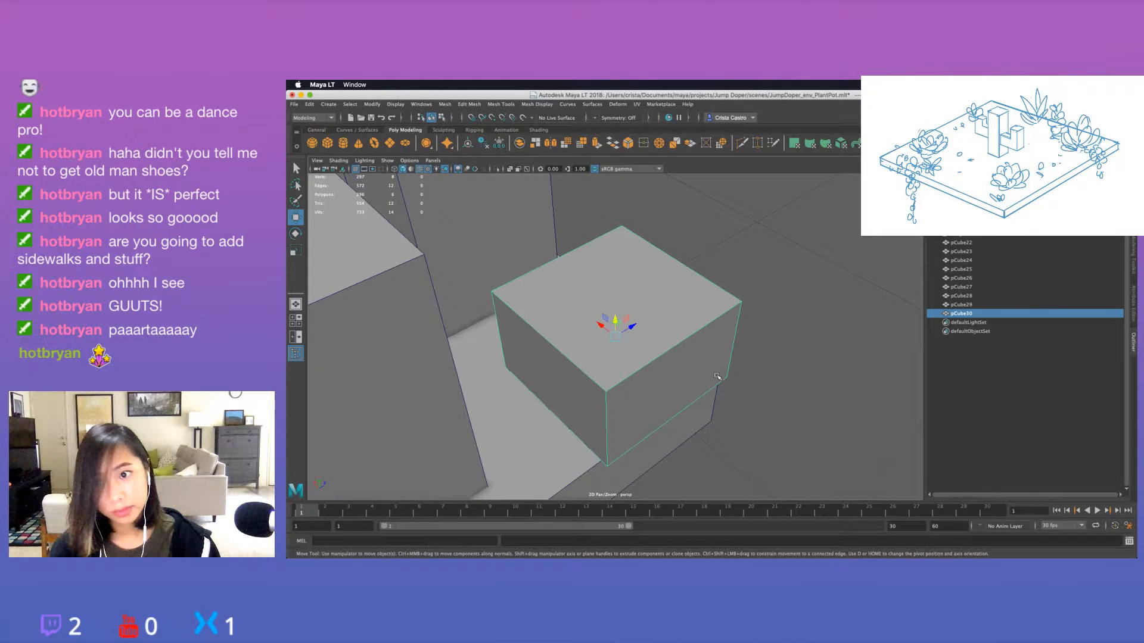
key("bracketleft")
key("bracketleft")
left_click_drag(628, 339, 621, 338)
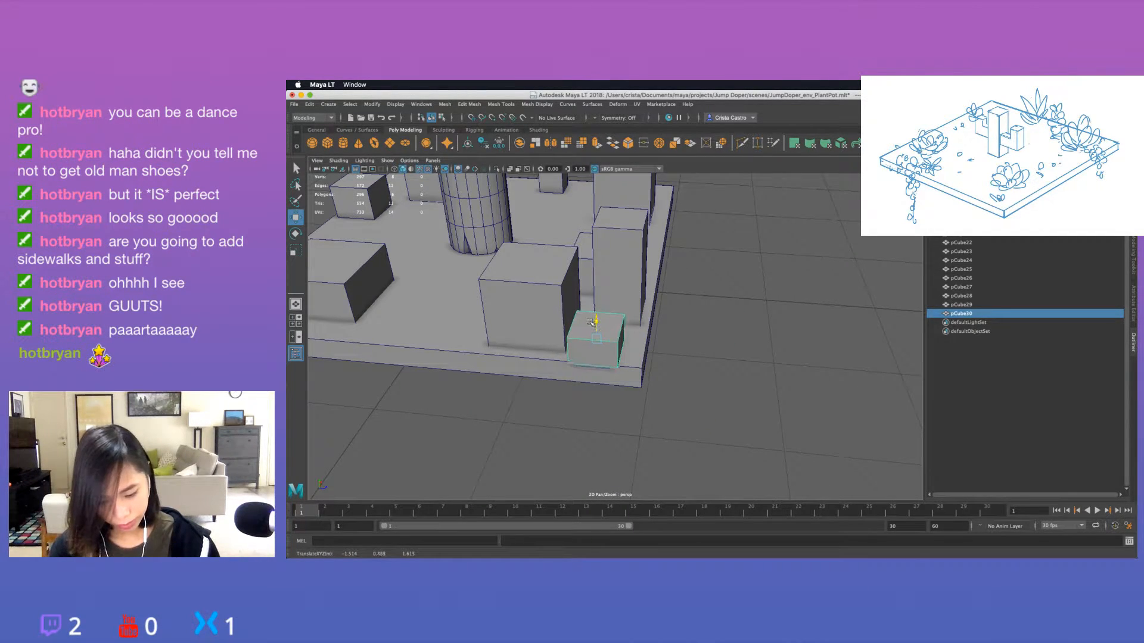
key("f")
key("bracketleft")
left_click_drag(615, 322, 654, 305)
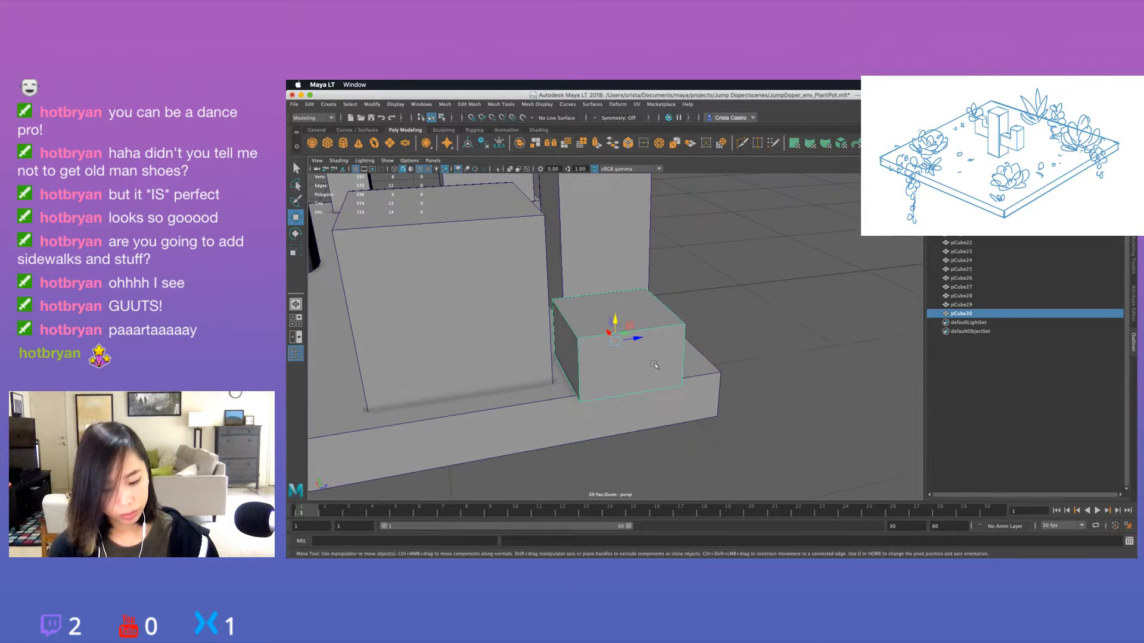
Extrude the flat cube's outward-facing side so that it overhangs the slab's edge.
right_click_drag(653, 305, 653, 328)
left_click(623, 350)
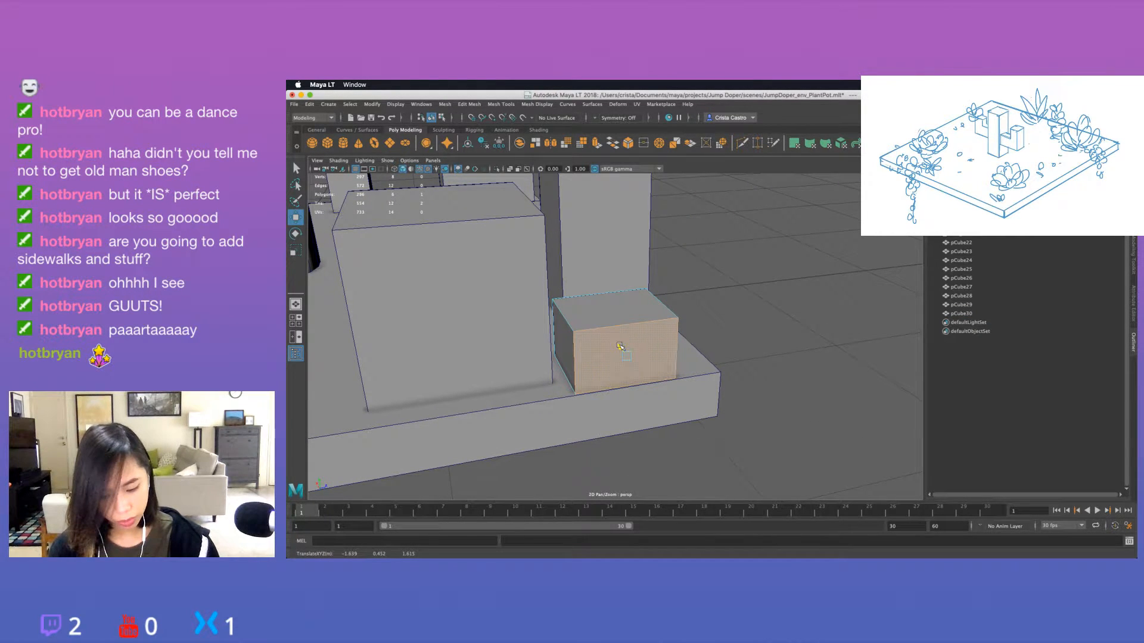
key("ctrl+e")
left_click_drag(619, 346, 765, 410, "alt")
middle_click_drag(765, 423, 805, 422)
left_click_drag(774, 435, 667, 361, "alt")
Extrude the underside of the overhang downward with a thickness of about 58.9 to form a hanging plant block, and return to object selection.
left_click(678, 337)
key("ctrl+e")
left_click(645, 353)
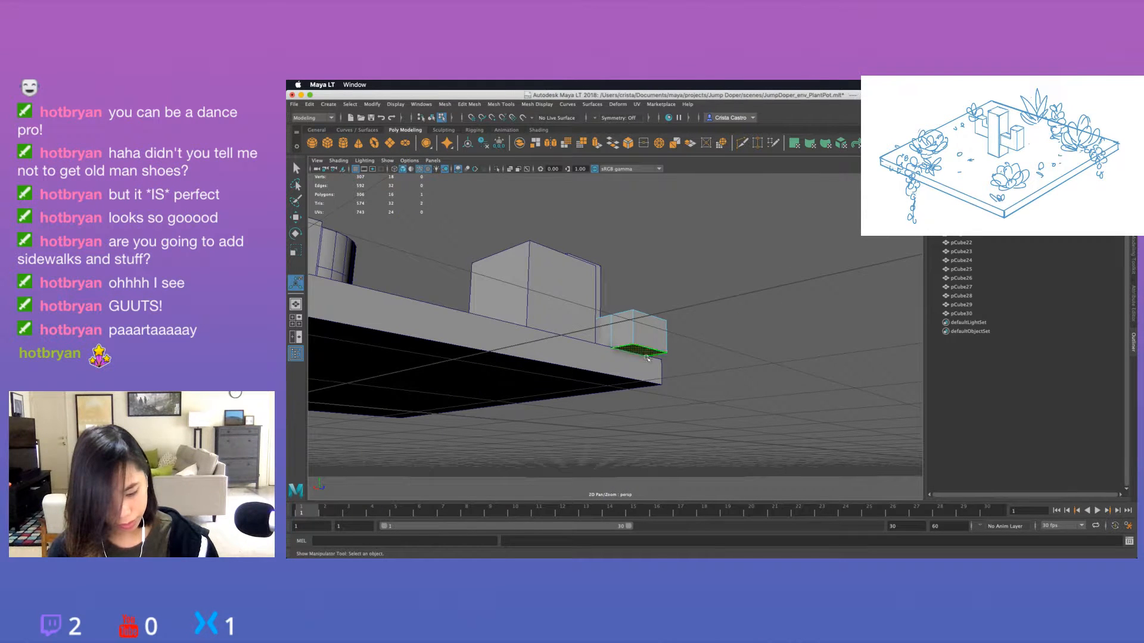
key("ctrl+e")
middle_click_drag(819, 425, 940, 439)
middle_click_drag(823, 428, 823, 428)
key("q")
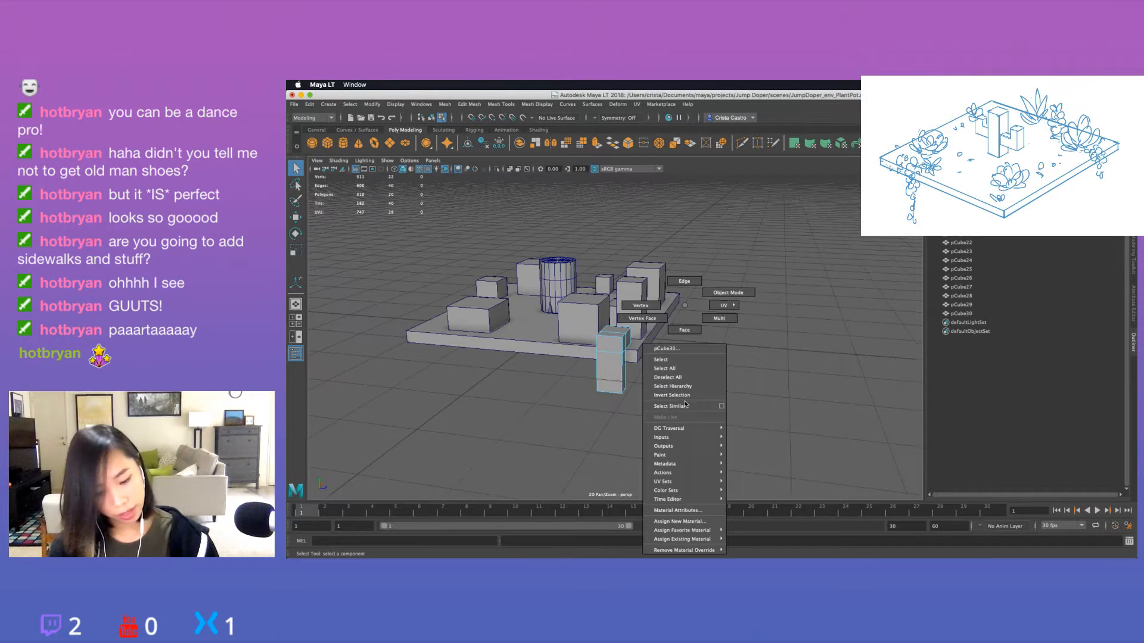
right_click_drag(684, 305, 730, 292)
left_click_drag(730, 324, 695, 378, "alt")
left_click(694, 378)
left_click_drag(545, 404, 589, 417, "alt")
scroll(636, 426, "down", 5)
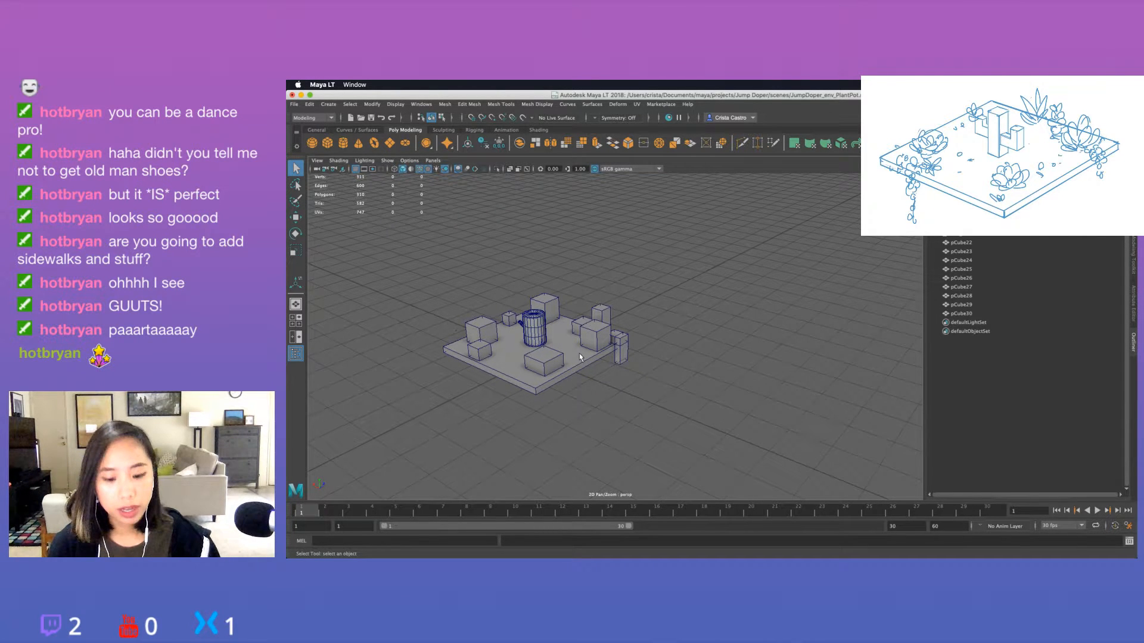
Duplicate the small front-edge cube and move the copy along the edge to the slab's front corner beside the larger cube.
left_click_drag(579, 353, 560, 357, "alt")
left_click(550, 357)
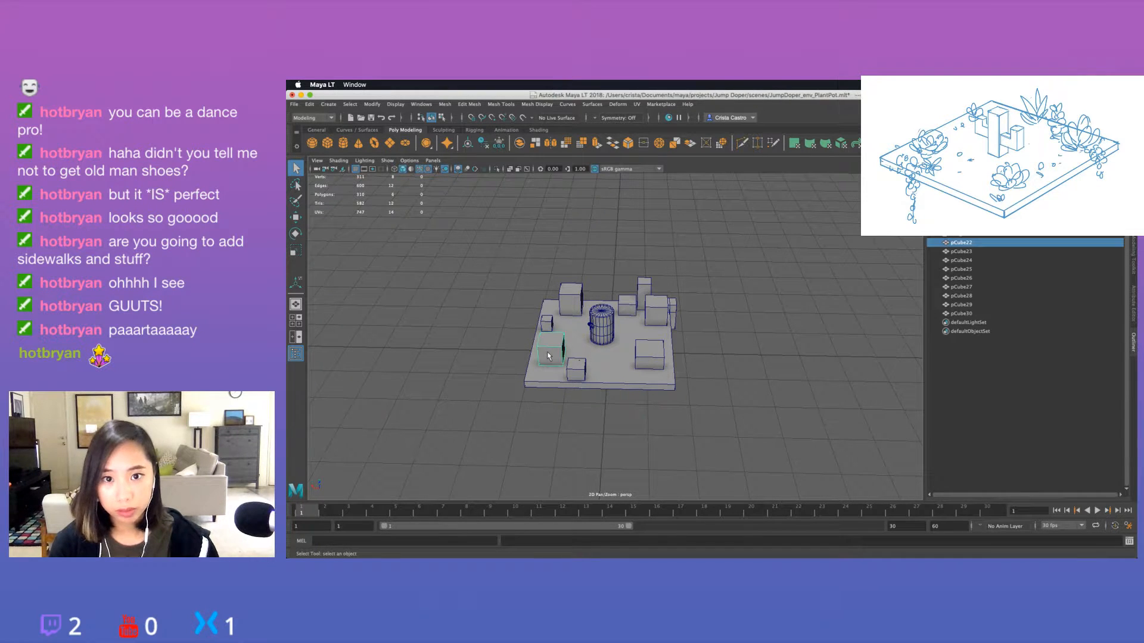
left_click(574, 370)
key("ctrl+d")
key("w")
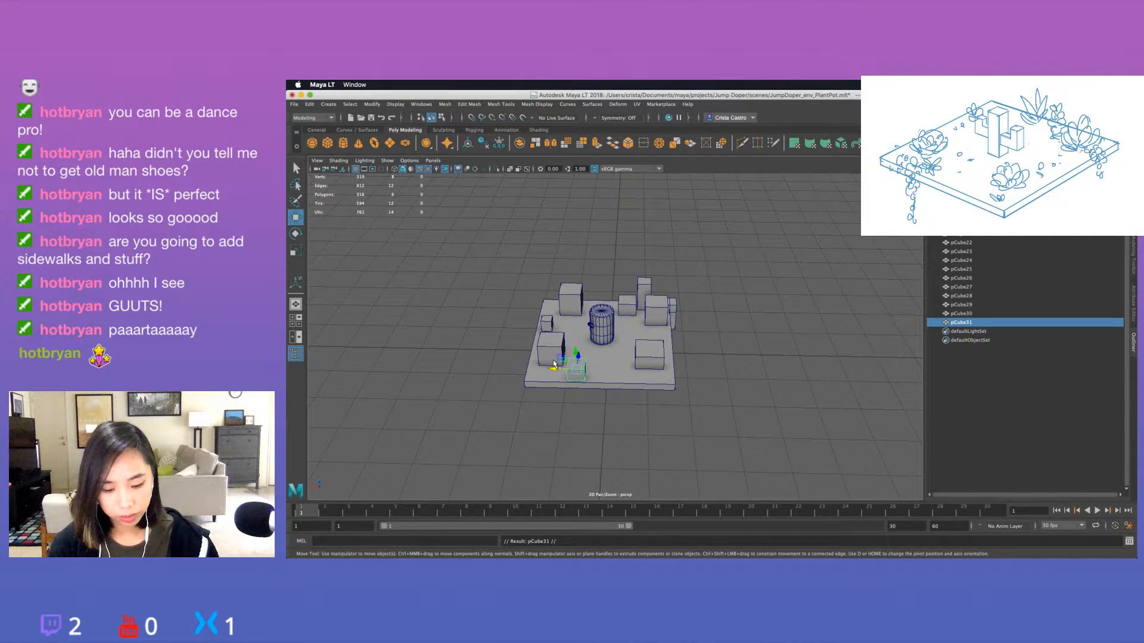
left_click_drag(553, 365, 521, 365)
left_click_drag(557, 411, 562, 380, "alt")
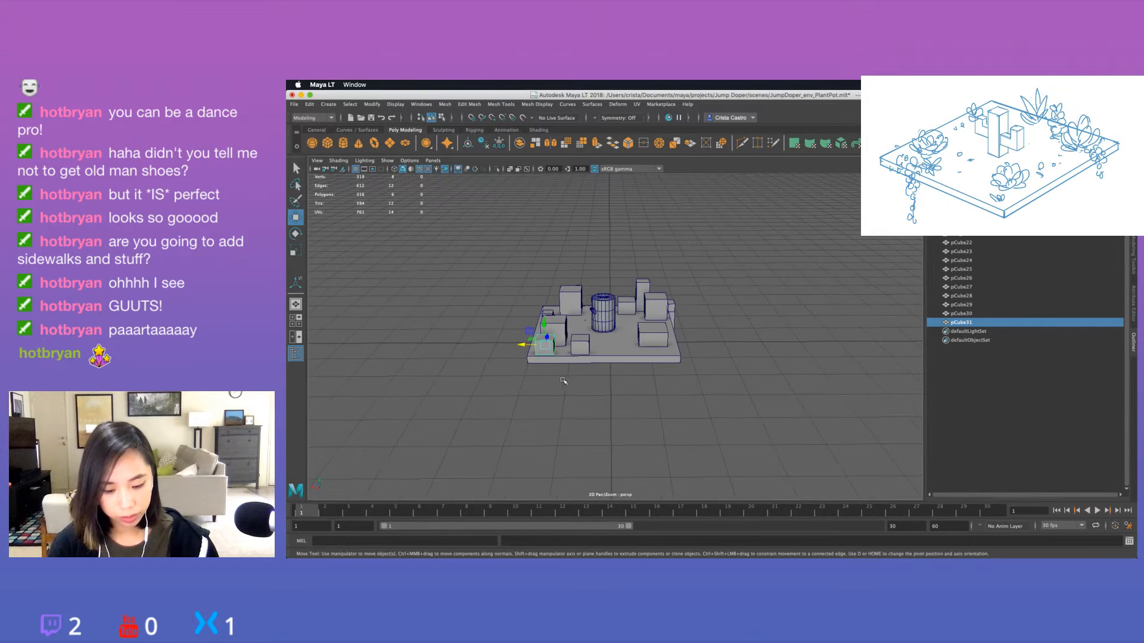
Flatten the front-corner copy by scaling down its height, reseat it on the slab, and deselect it.
key("r")
left_click_drag(543, 324, 542, 329)
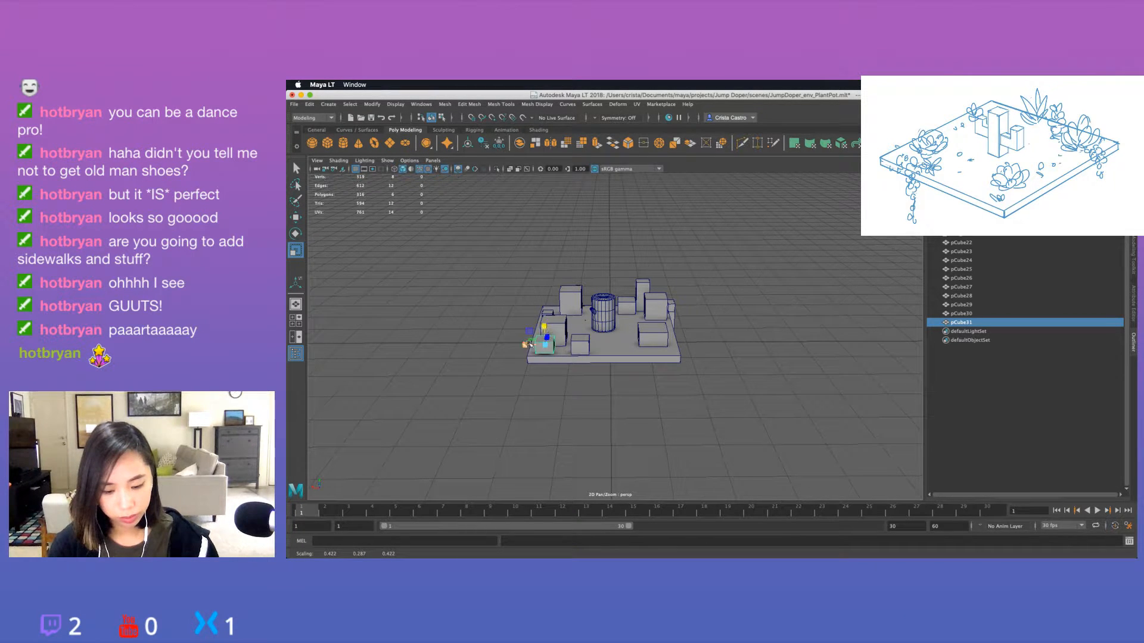
key("w")
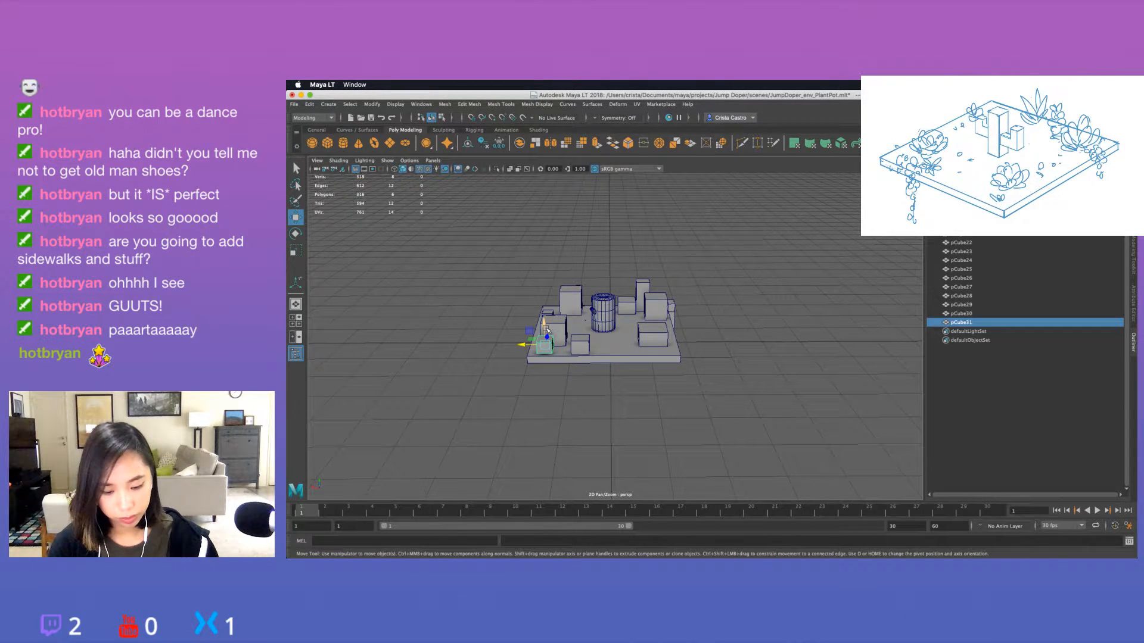
key("r")
left_click(561, 387)
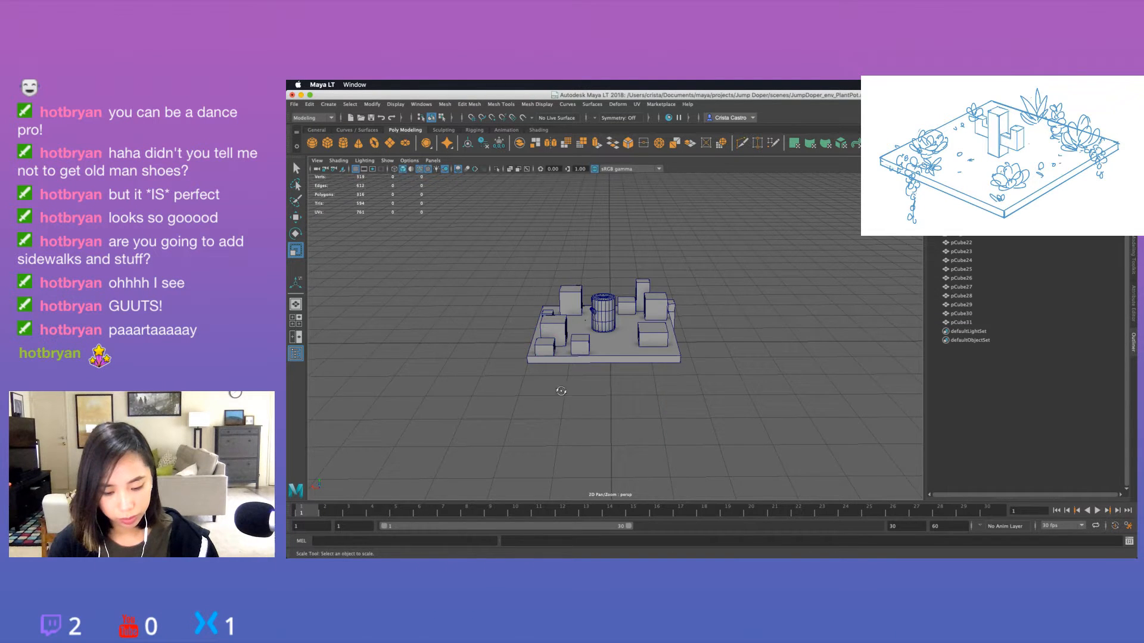
Extrude the outward-facing side of the flattened front-corner cube past the slab's edge.
left_click_drag(561, 387, 506, 392, "alt")
left_click(502, 319)
key("f")
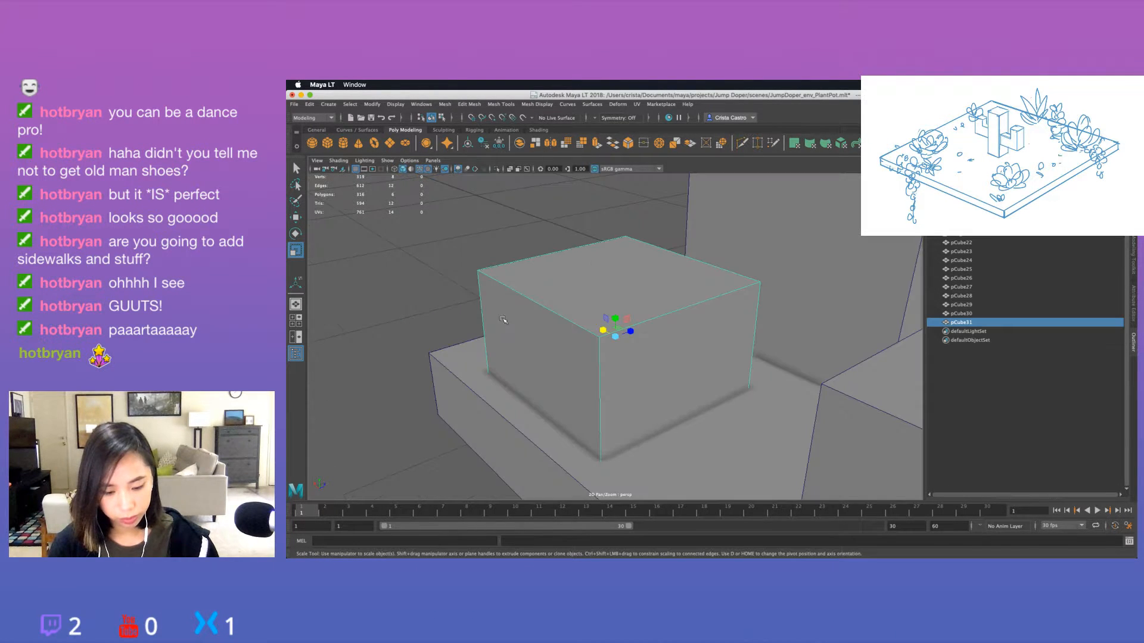
right_click_drag(521, 346, 521, 360)
left_click(522, 357)
scroll(556, 354, "down", 6)
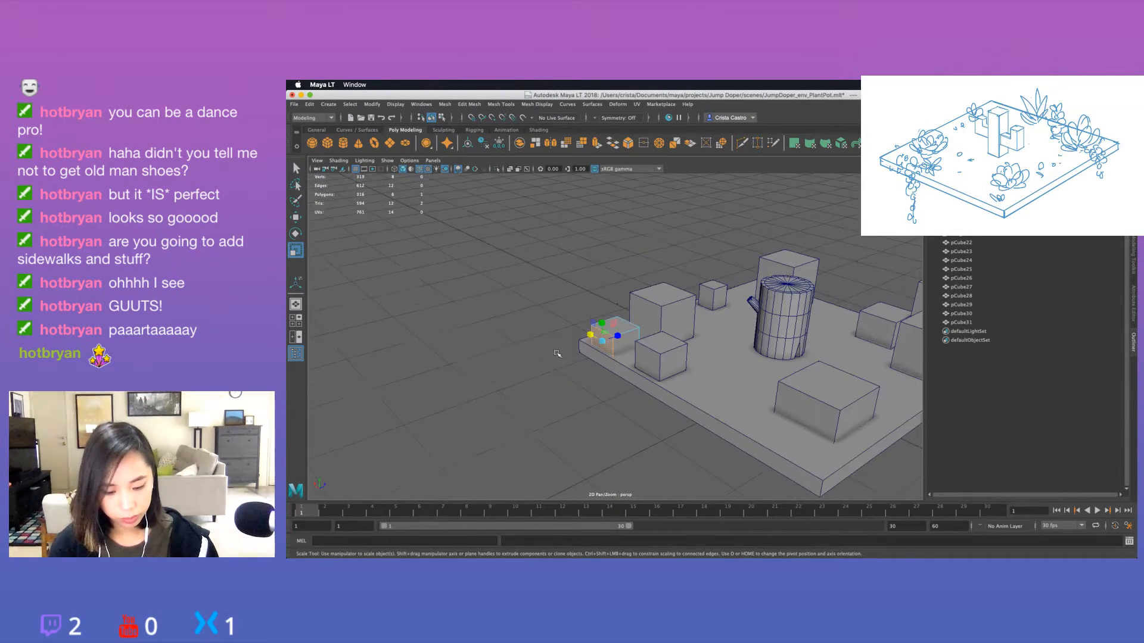
key("ctrl+e")
middle_click_drag(577, 400, 691, 400)
left_click_drag(581, 405, 634, 349, "alt")
key("q")
Extrude the underside of the front-corner cube's overhang downward to form a second hanging plant block.
key("ctrl+e")
middle_click_drag(669, 397, 754, 418)
key("q")
left_click_drag(753, 403, 681, 399, "alt")
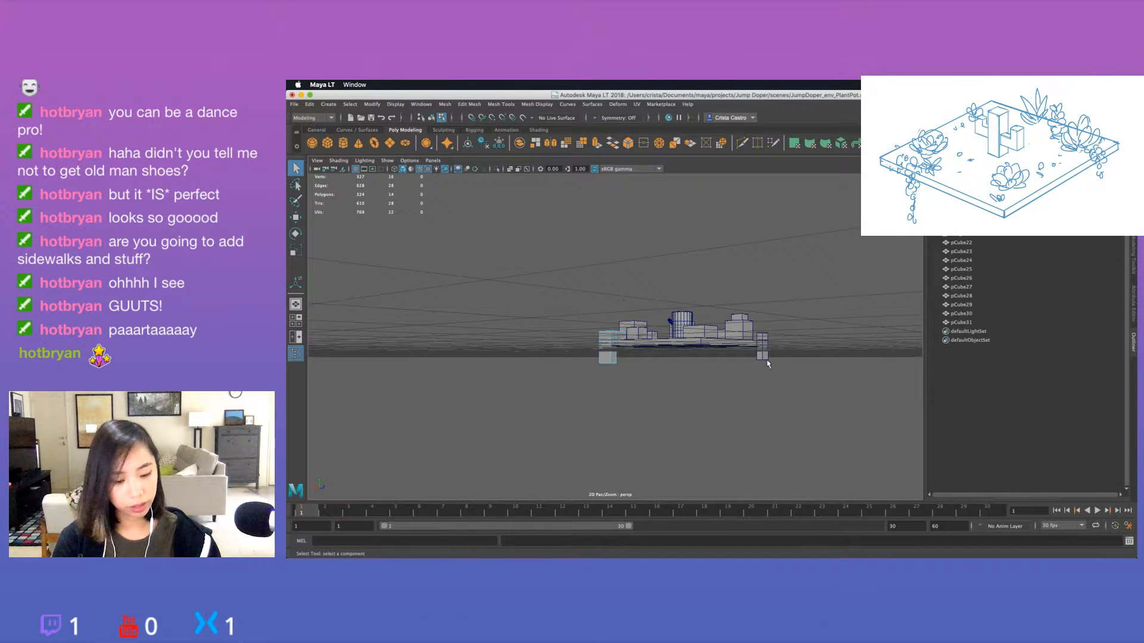
Duplicate the smallest cube at the slab's side edge and move the copy beside the wide, low cube near the front edge.
left_click_drag(767, 364, 724, 415, "alt")
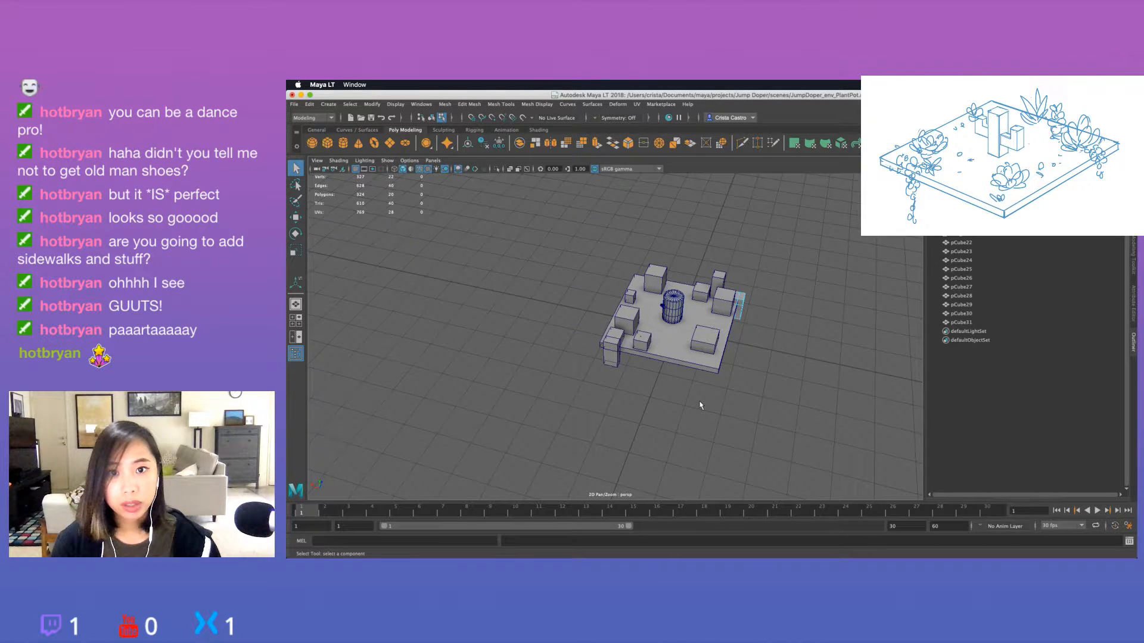
left_click_drag(700, 405, 685, 351, "alt")
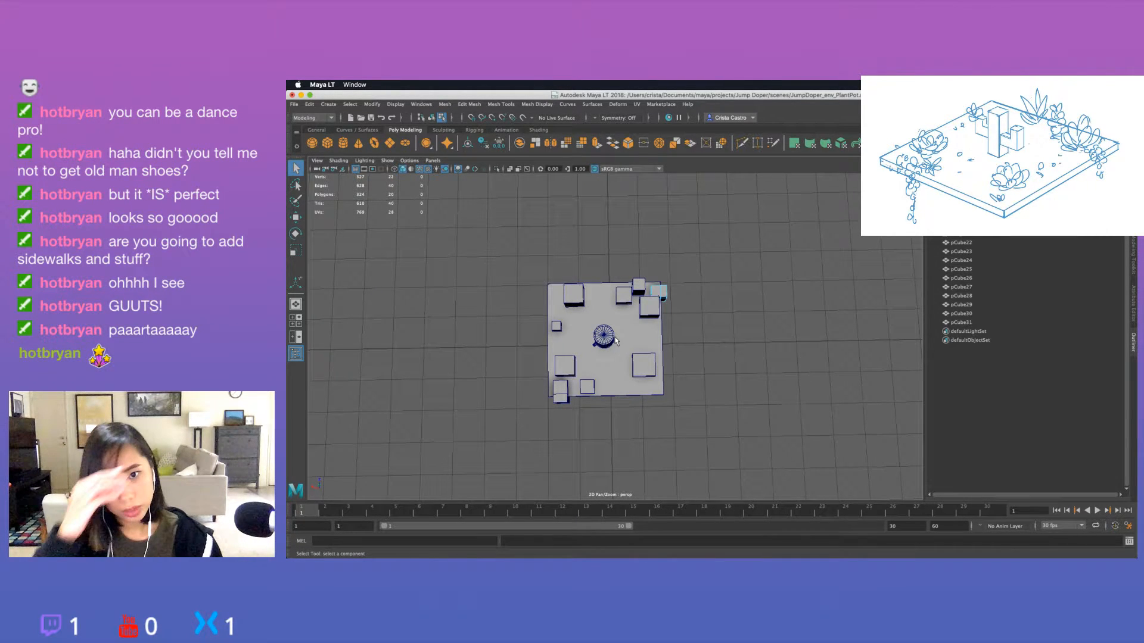
left_click(558, 327)
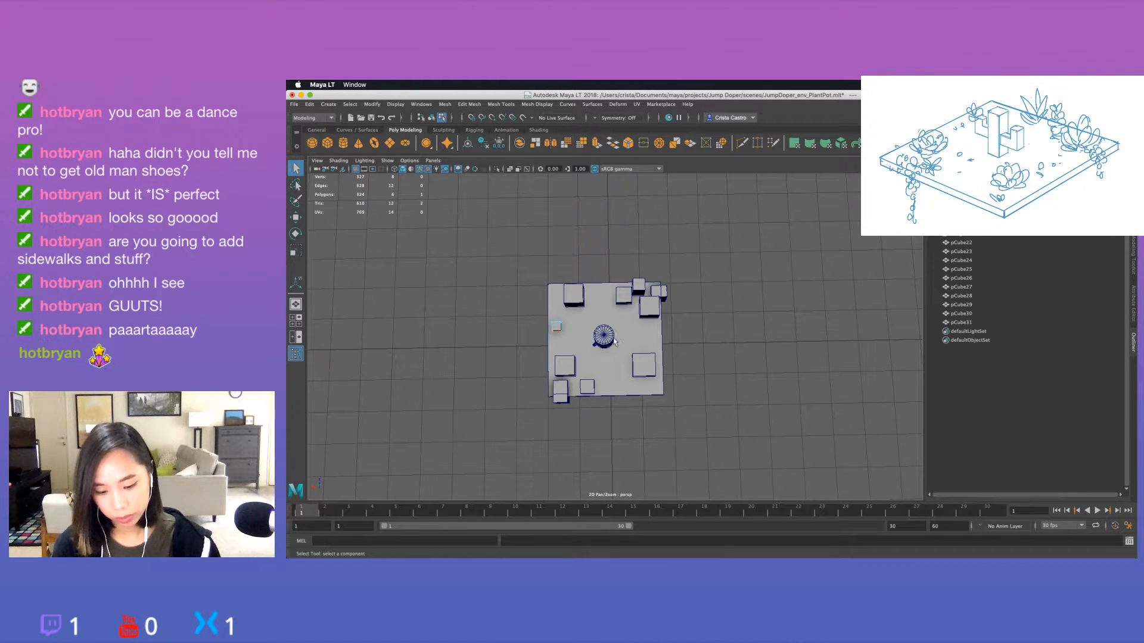
right_click_drag(570, 327, 605, 293)
key("r")
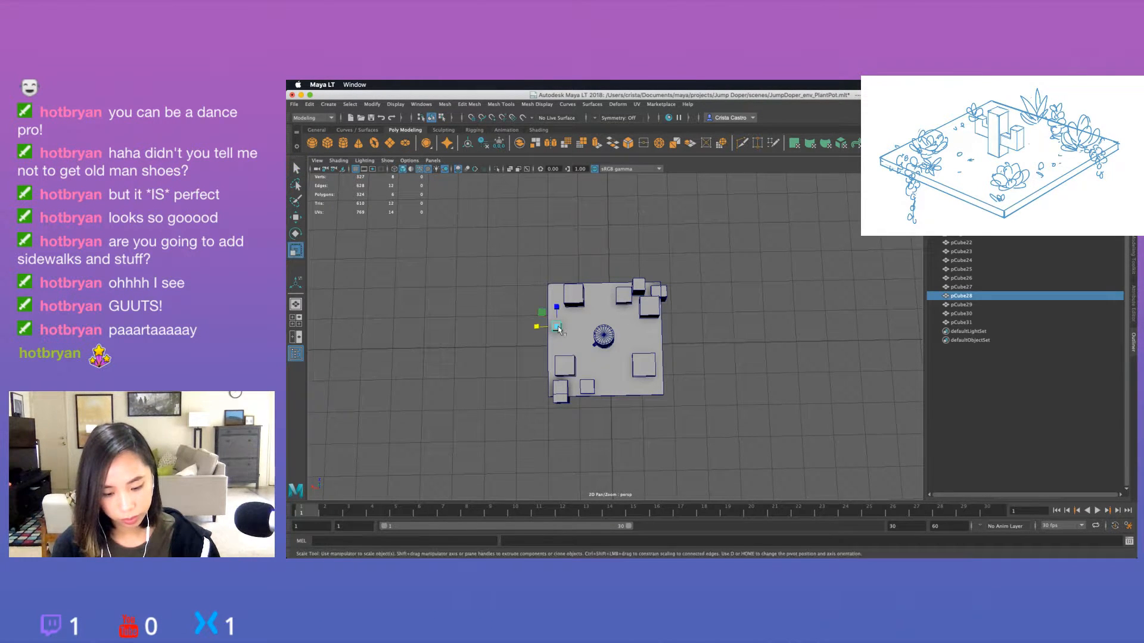
key("ctrl+d")
key("w")
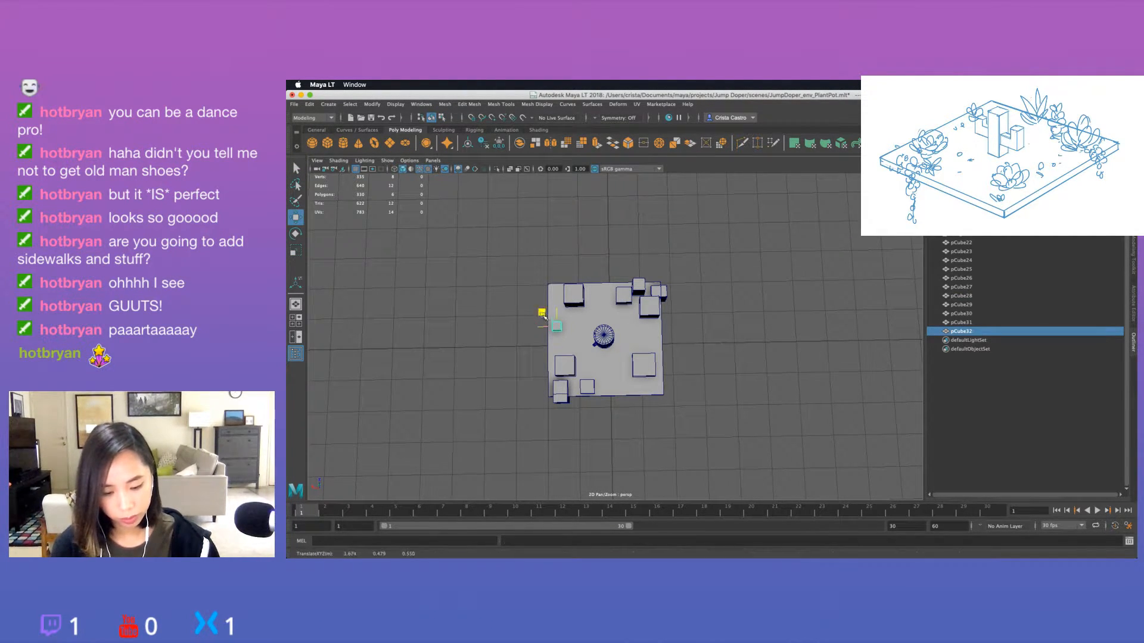
left_click_drag(558, 327, 611, 374)
Shrink the duplicated cube uniformly, seat it on the slab's surface, and deselect it.
key("r")
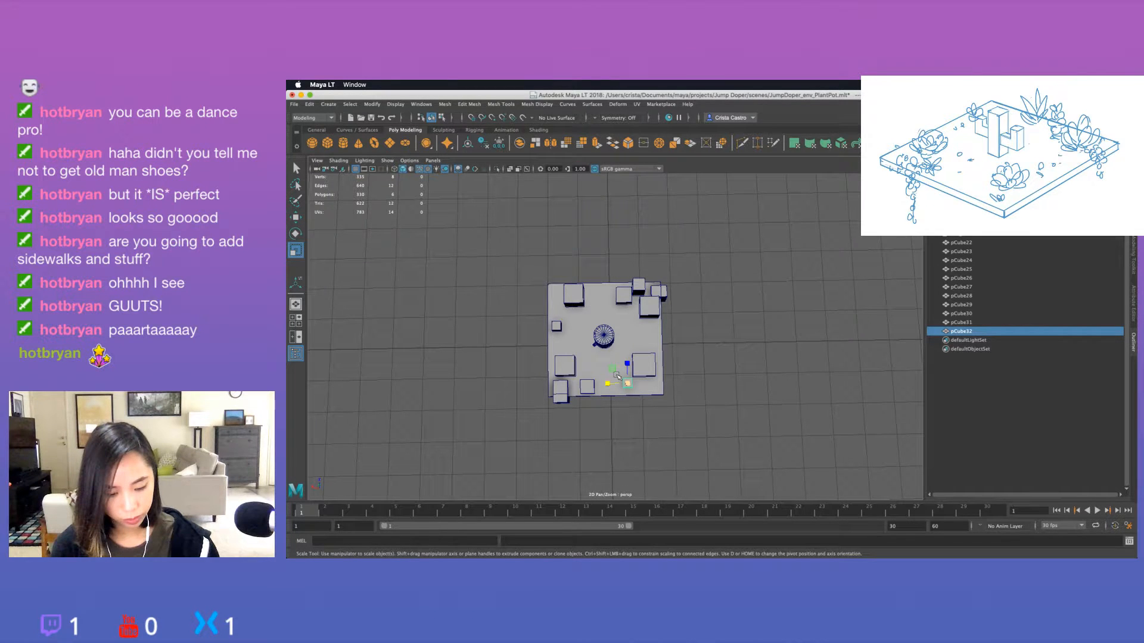
left_click_drag(625, 383, 638, 353)
key("f")
scroll(689, 369, "down", 10)
key("w")
key("r")
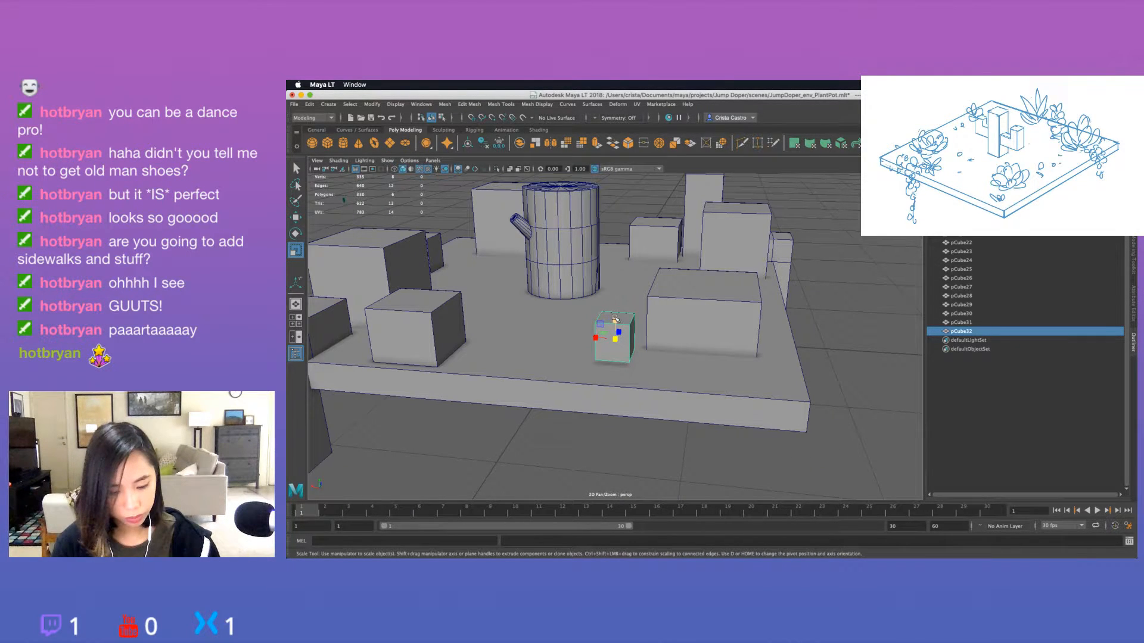
key("w")
scroll(615, 321, "down", 5)
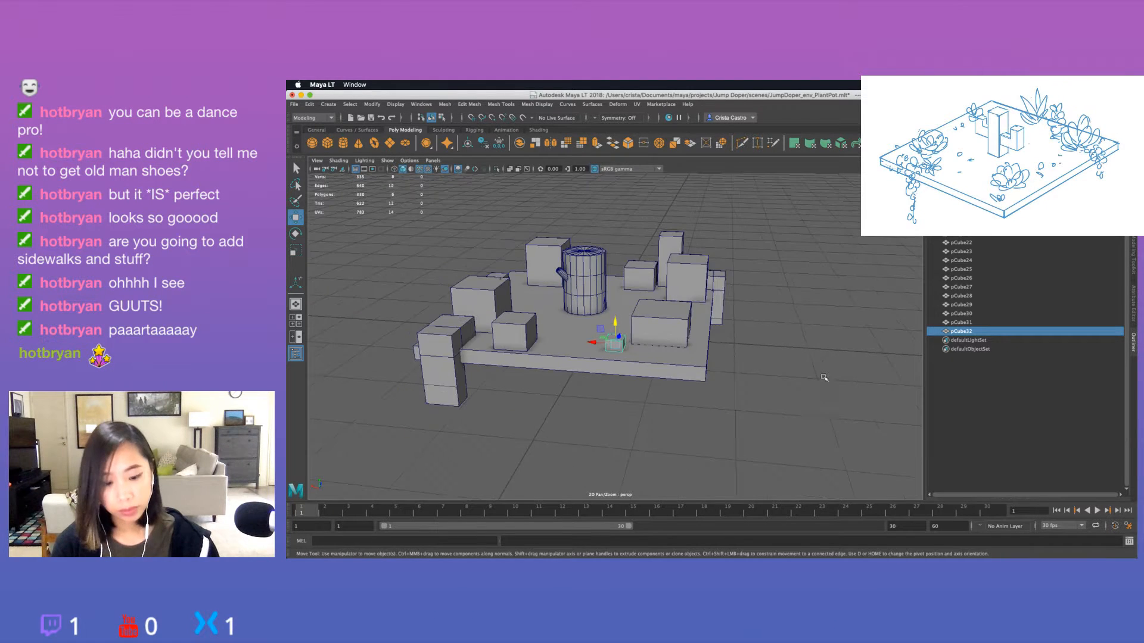
left_click(824, 377)
Adjust the positions of the wide, low cube and the tiny cube beside it near the slab's empty front corner.
left_click_drag(824, 378, 780, 391, "alt")
scroll(769, 363, "down", 10)
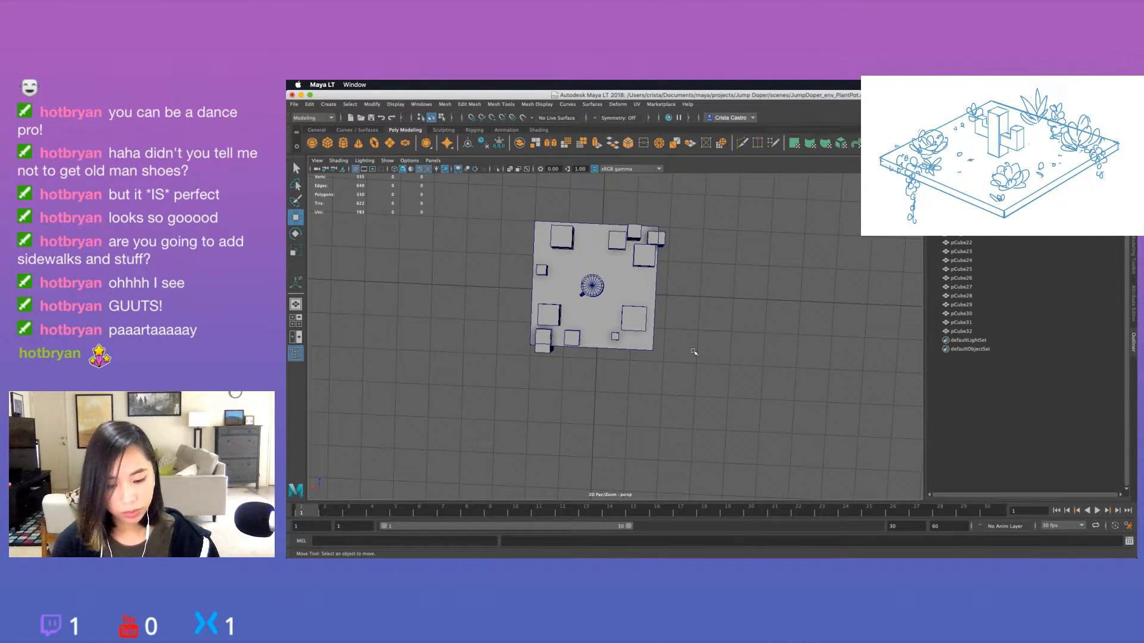
left_click(635, 319)
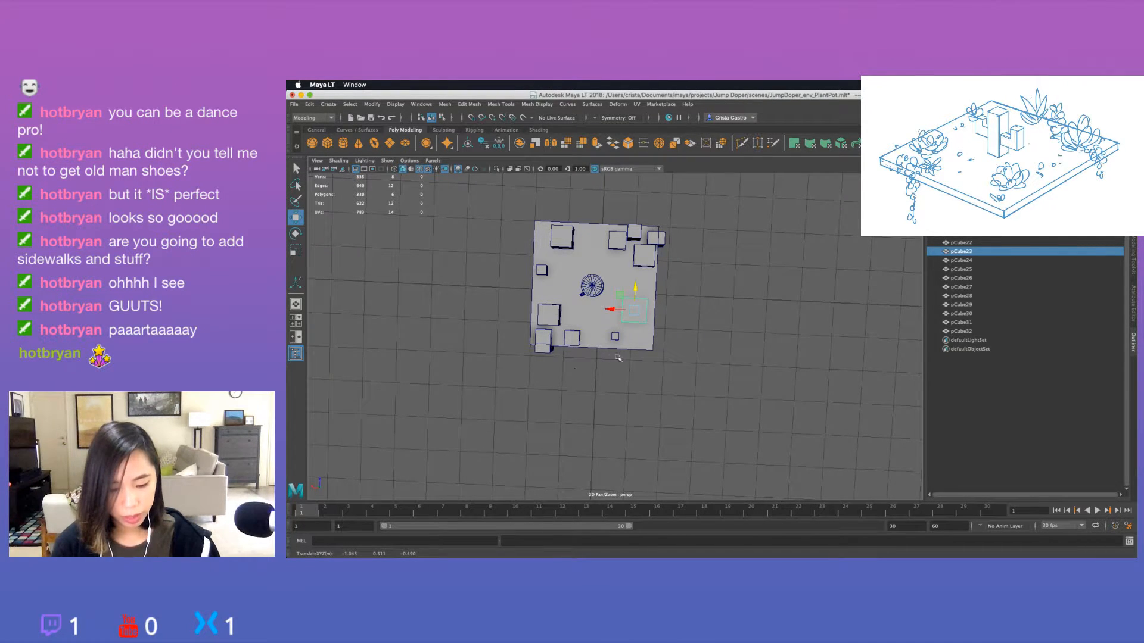
key("ctrl+z")
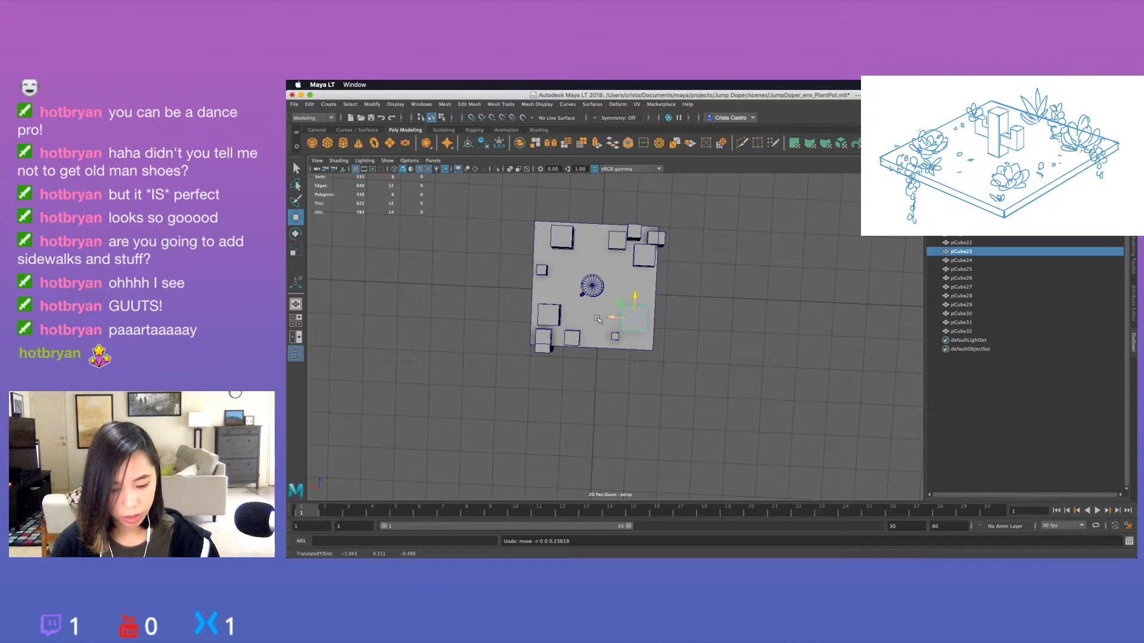
left_click_drag(597, 318, 641, 344, "alt")
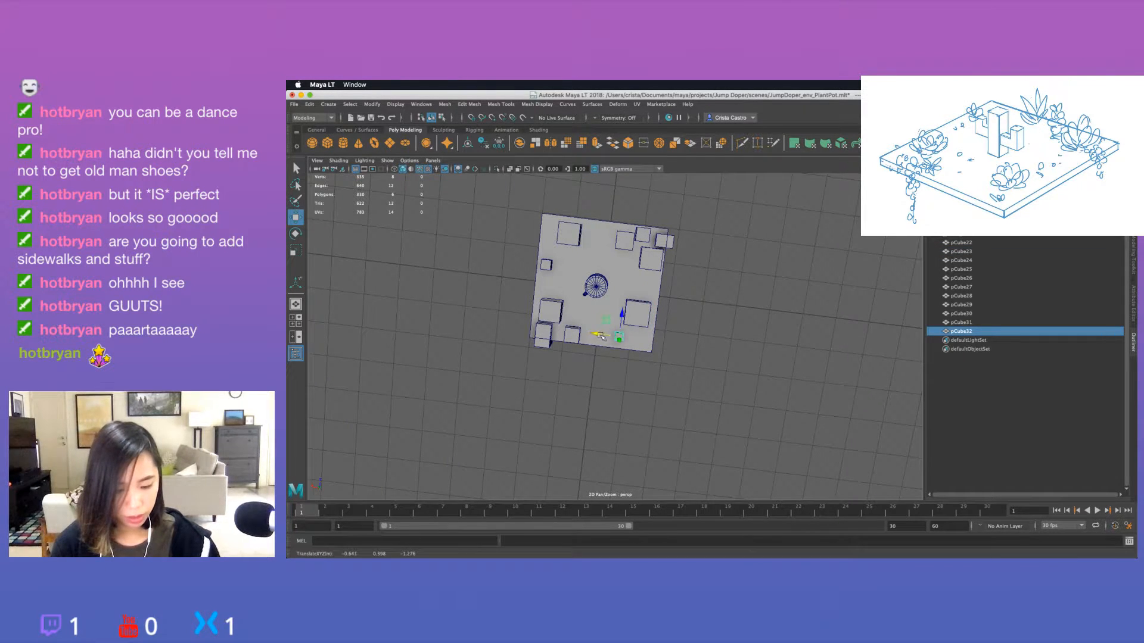
left_click_drag(654, 365, 600, 371, "alt")
Nudge the medium front-edge cube beside the overhanging block slightly inward on the slab and deselect it.
left_click(573, 334)
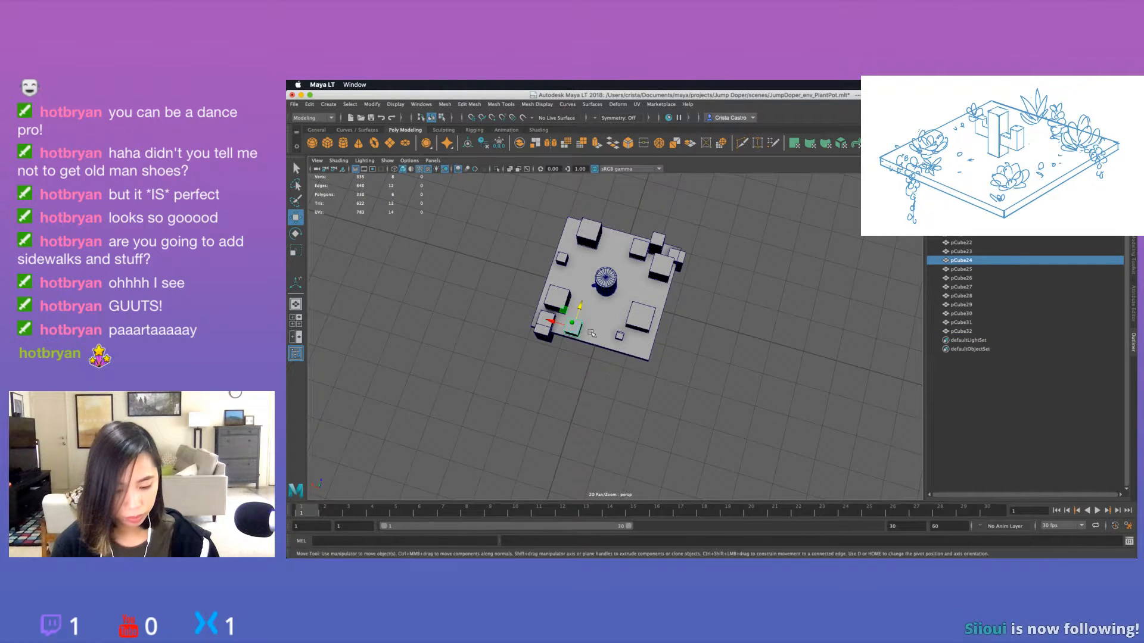
left_click_drag(582, 311, 584, 306)
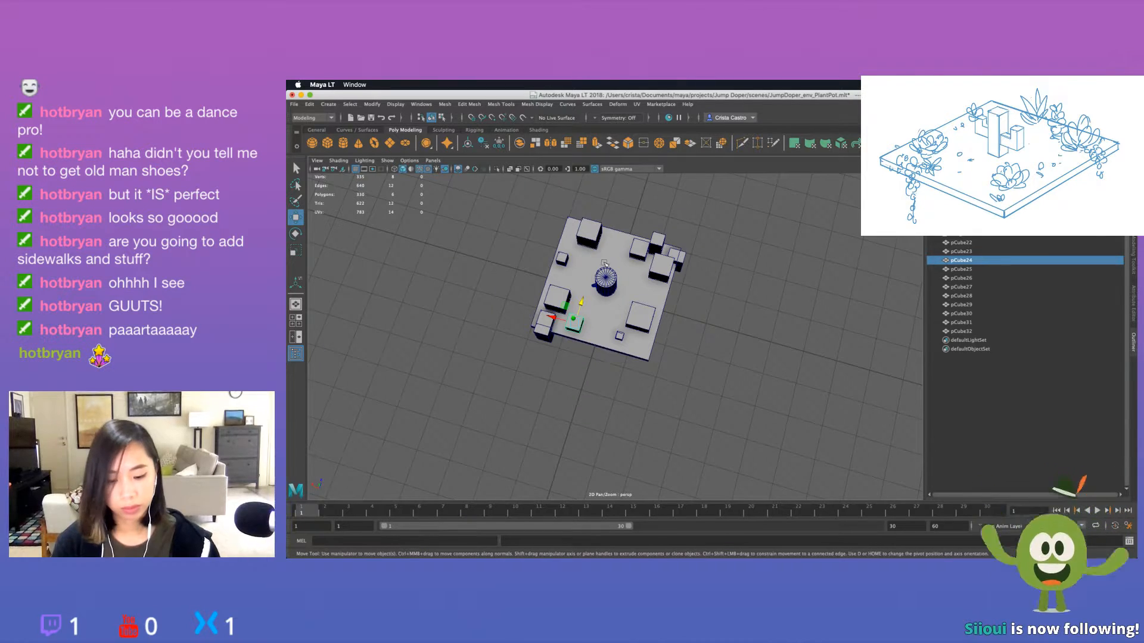
left_click(554, 436)
left_click_drag(483, 412, 535, 405, "alt")
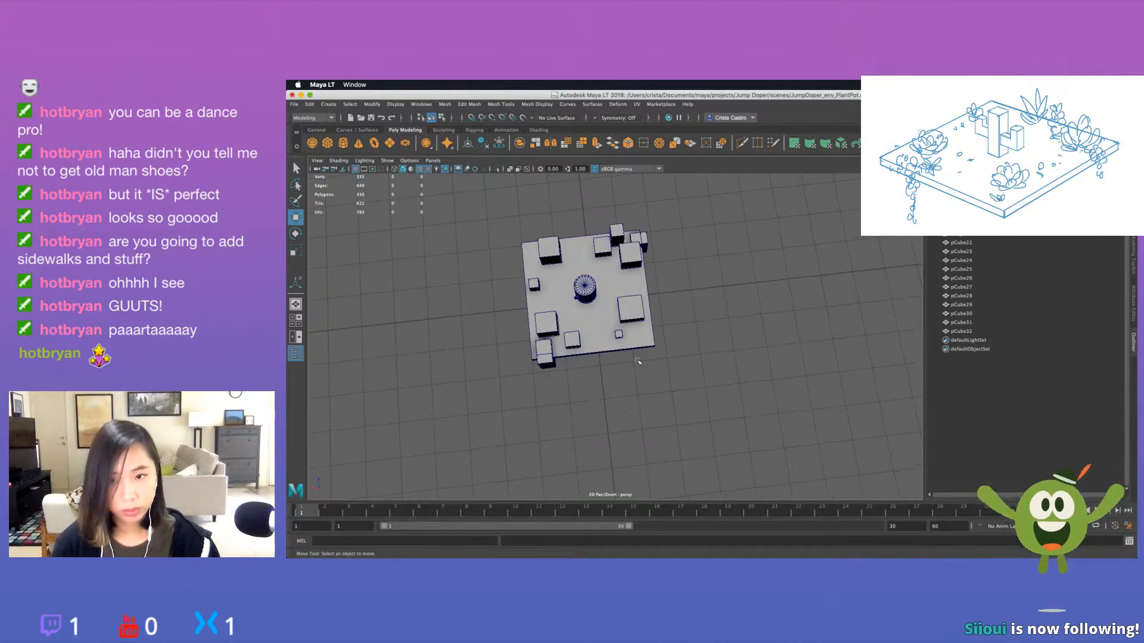
middle_click_drag(657, 349, 632, 375, "alt")
left_click_drag(619, 338, 612, 351, "alt")
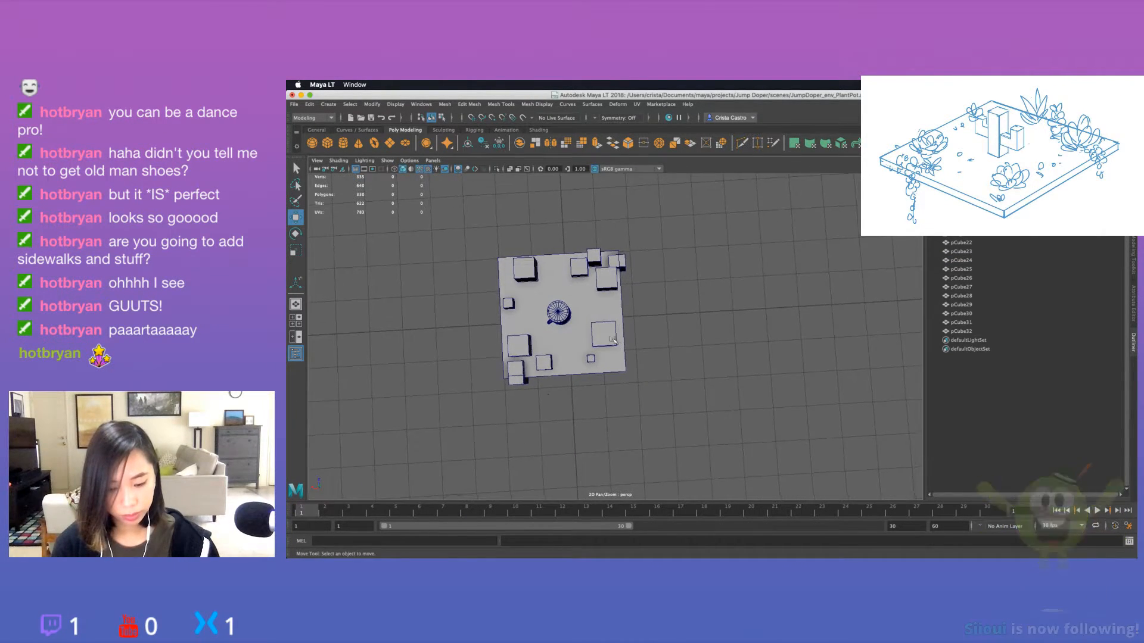
Select all the plant cubes from pCube22 through pCube32, scale them together uniformly, and deselect them.
left_click(603, 335)
left_click(672, 327)
left_click_drag(672, 327, 747, 364, "alt")
left_click(962, 241)
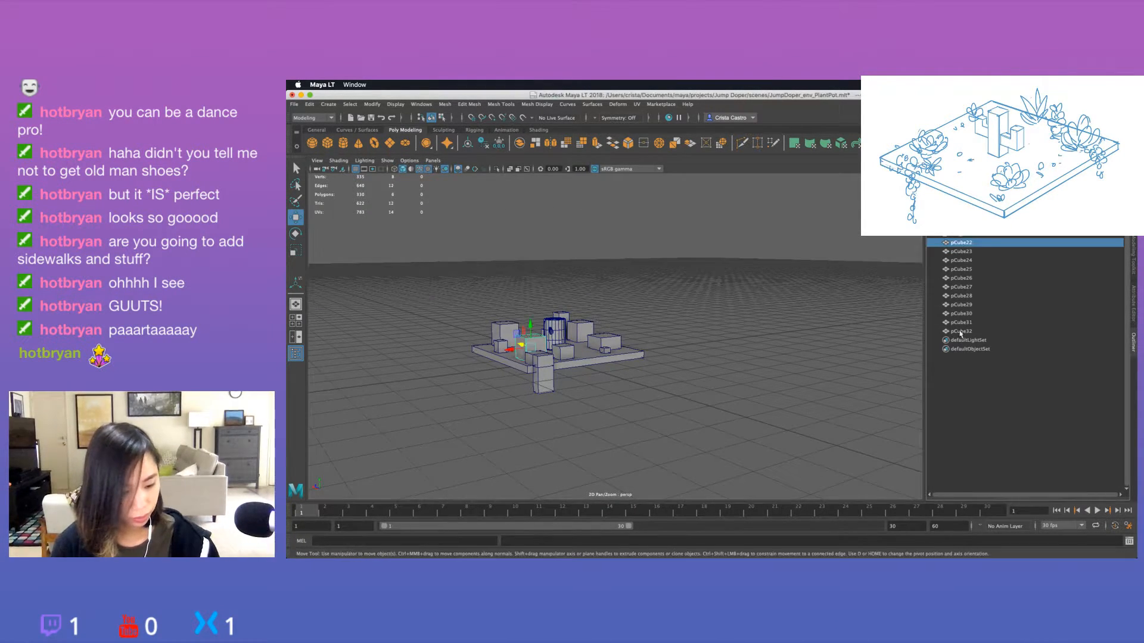
left_click(976, 332, "shift")
left_click_drag(666, 346, 650, 325, "alt")
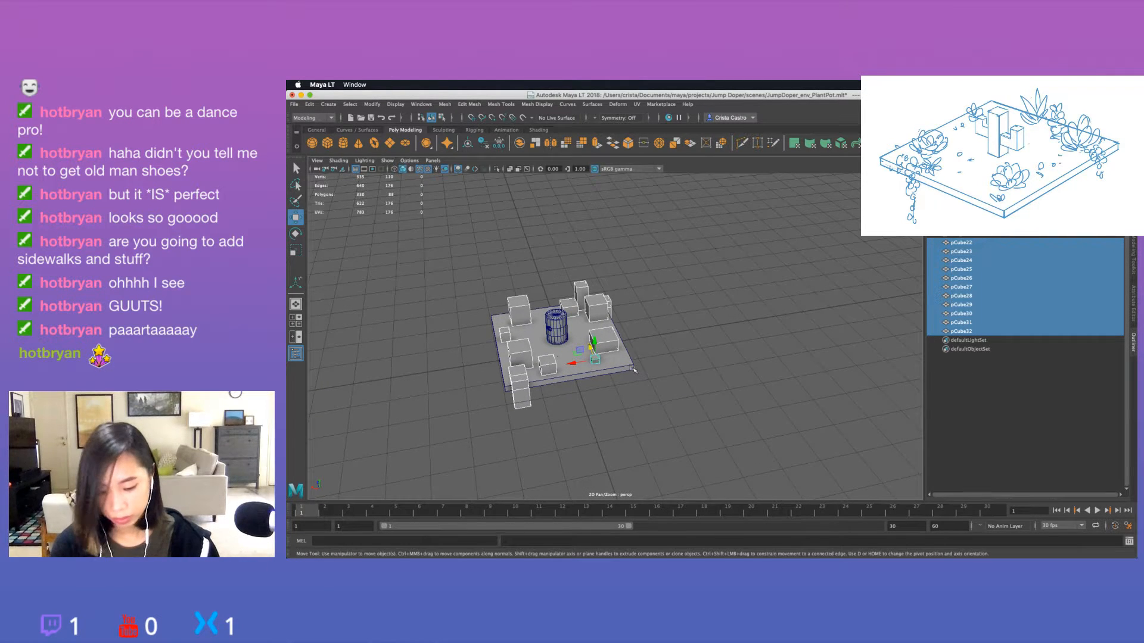
key("e")
key("r")
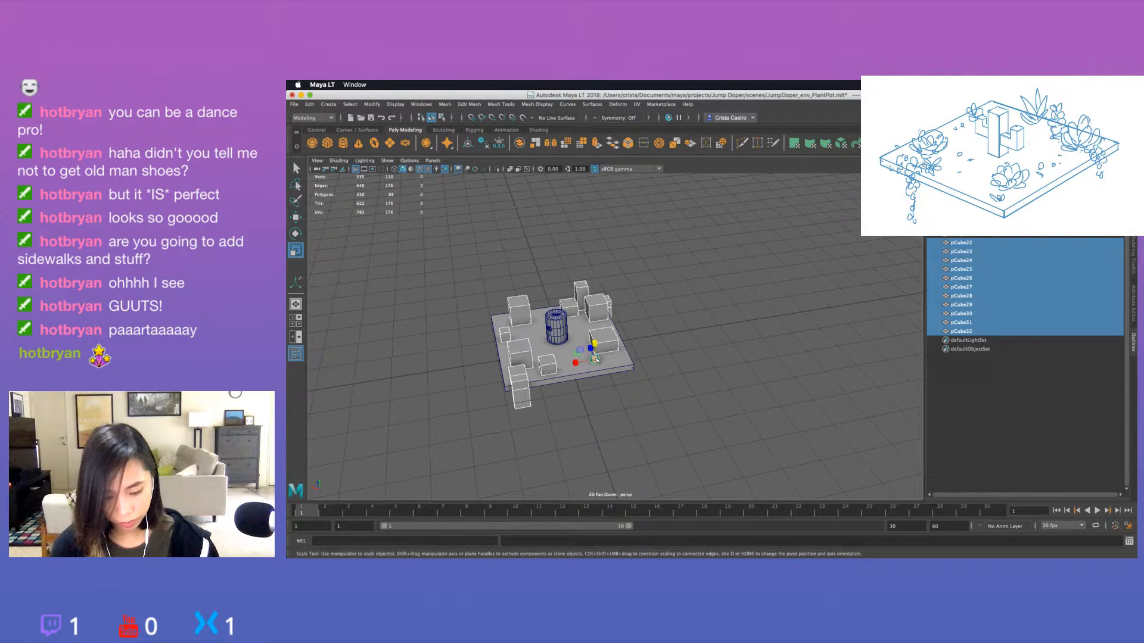
mouse_move(595, 359)
left_mouse_down()
mouse_move(623, 383)
mouse_move(605, 365)
mouse_move(584, 375)
mouse_move(643, 370)
mouse_move(580, 405)
mouse_move(590, 344)
mouse_move(654, 344)
mouse_move(694, 328)
mouse_move(661, 352)
mouse_move(608, 342)
left_mouse_up()
key("w")
left_click(646, 364)
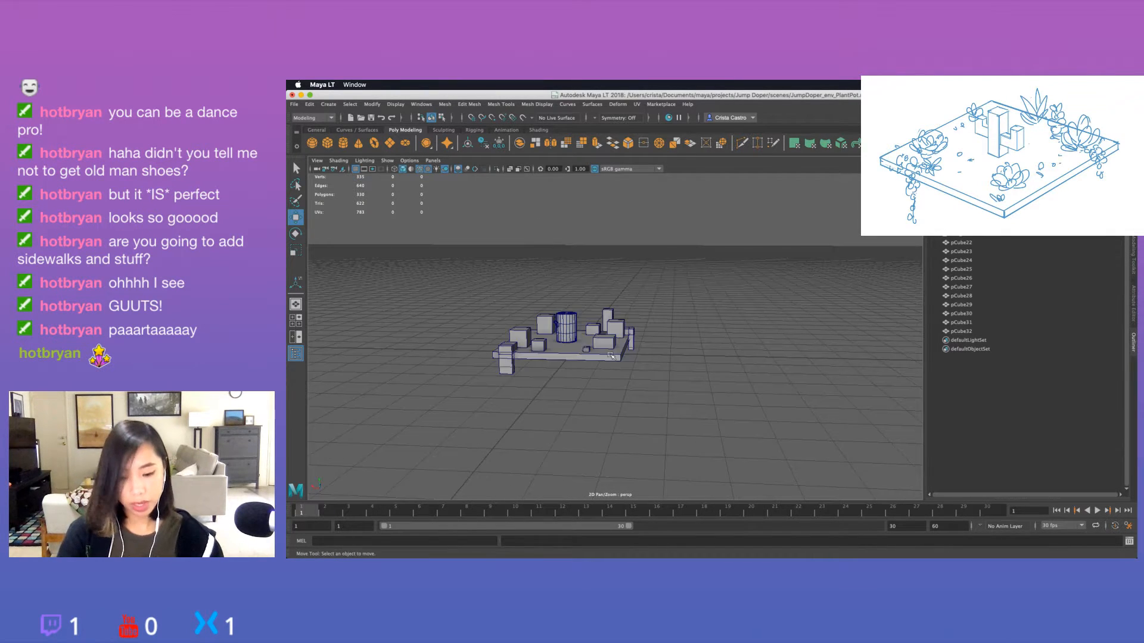
Inspect the plant blockout from several angles, checking the cubes' spacing around the pot and the overhanging pieces.
right_click_drag(608, 342, 649, 360, "alt")
middle_click_drag(642, 366, 811, 363, "alt")
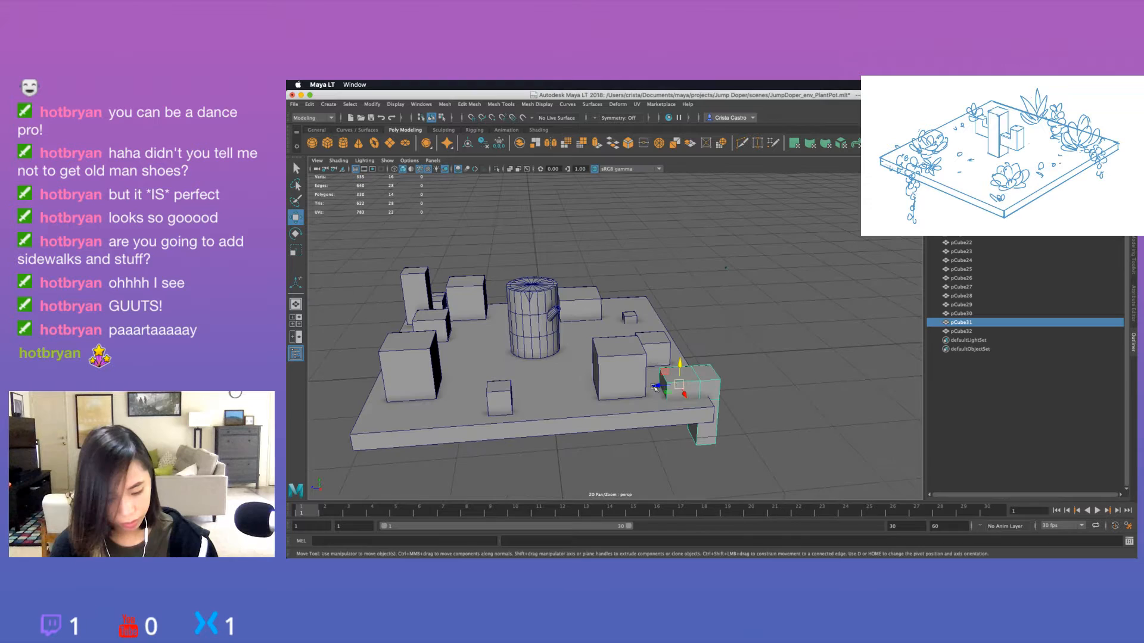
left_click_drag(658, 386, 664, 386)
key("super+z")
left_click(759, 363)
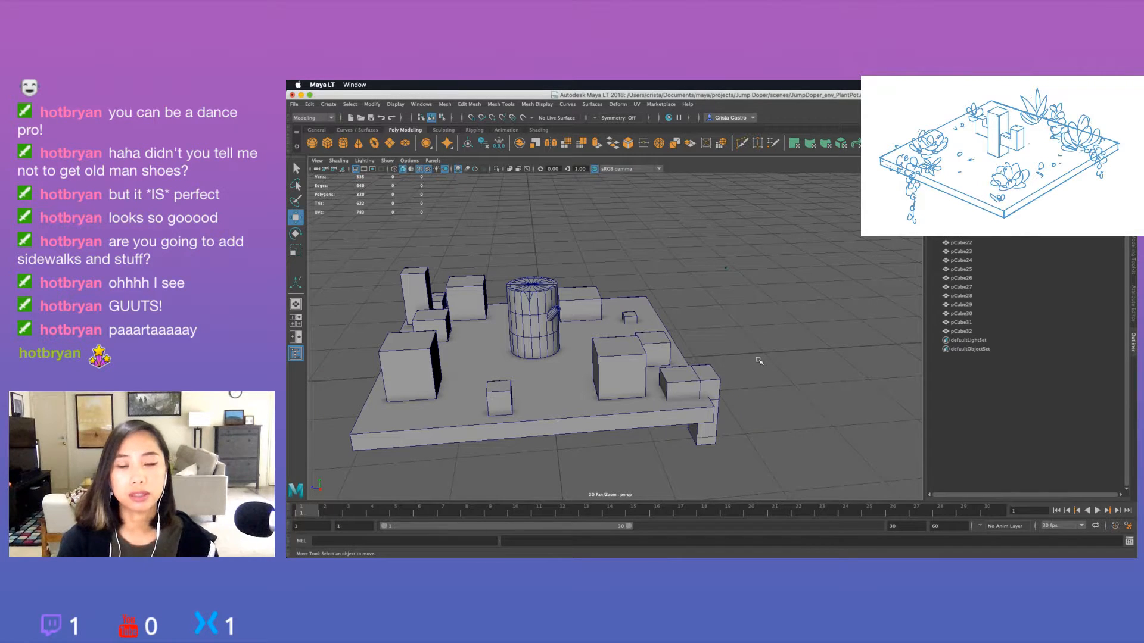
left_click_drag(759, 361, 658, 319, "alt")
left_click(727, 307)
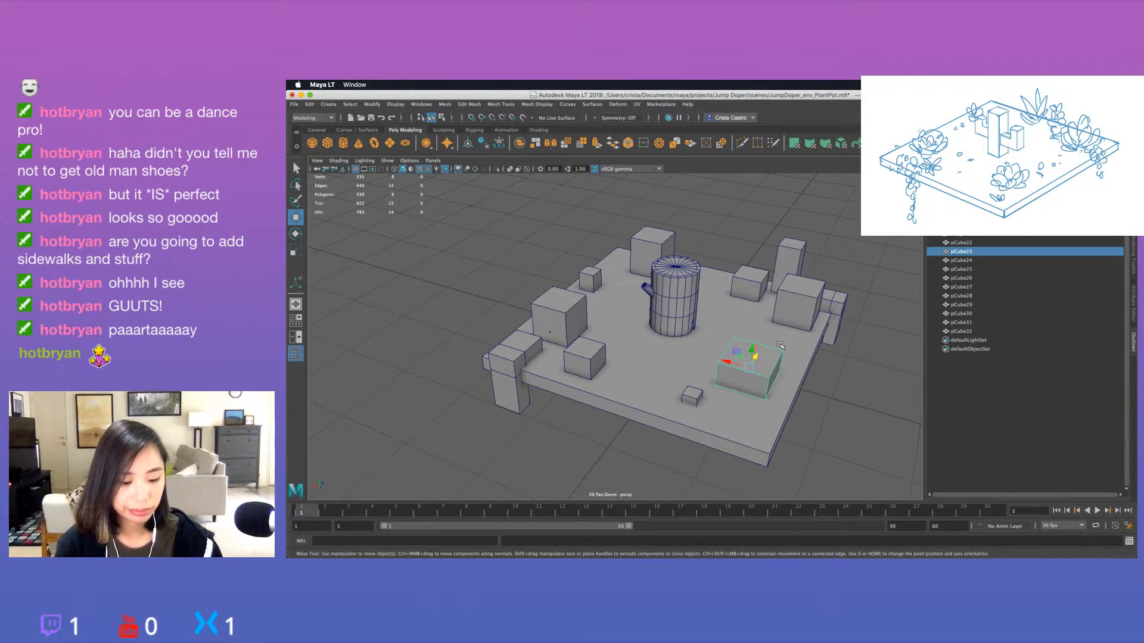
left_click_drag(817, 411, 748, 364, "alt")
scroll(747, 363, "up", 3)
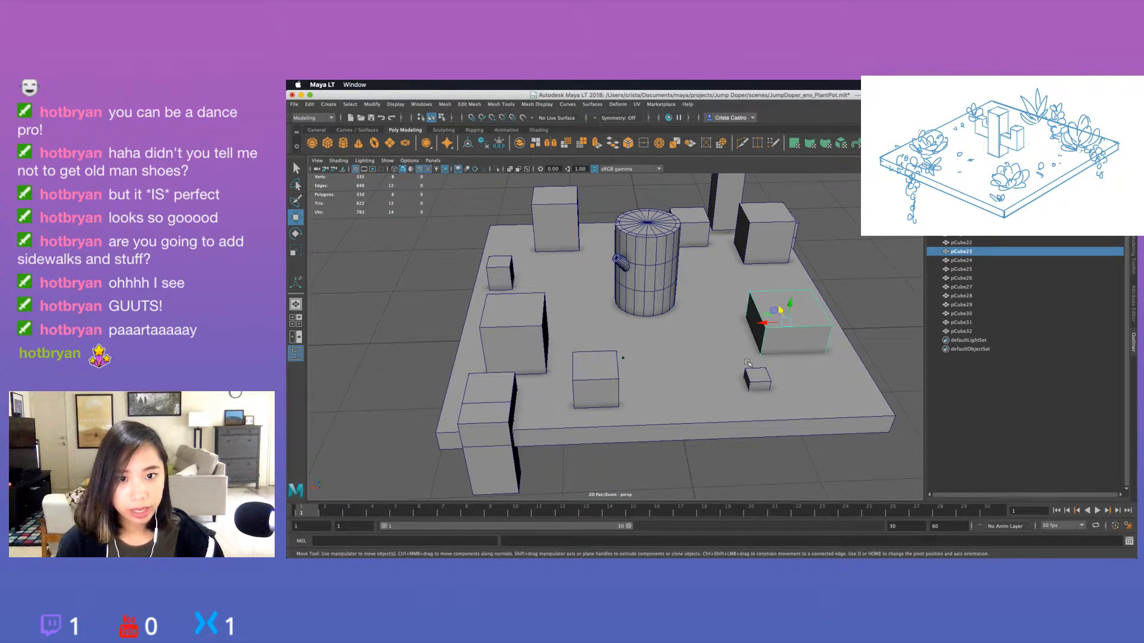
scroll(747, 363, "down", 3)
left_click(746, 349)
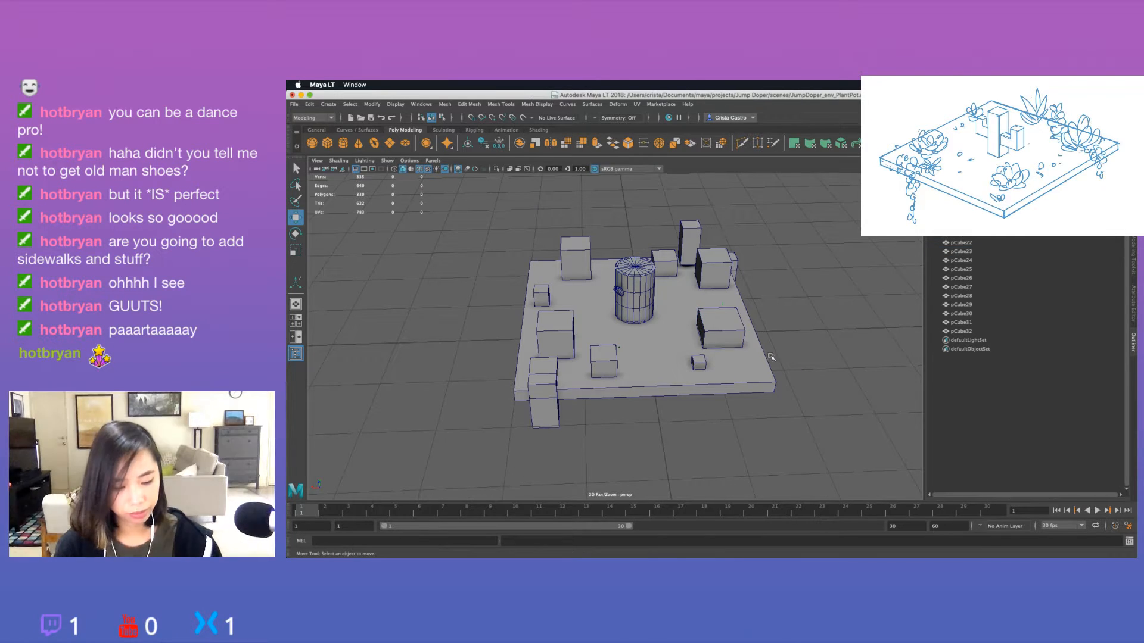
left_click_drag(746, 348, 773, 356, "alt")
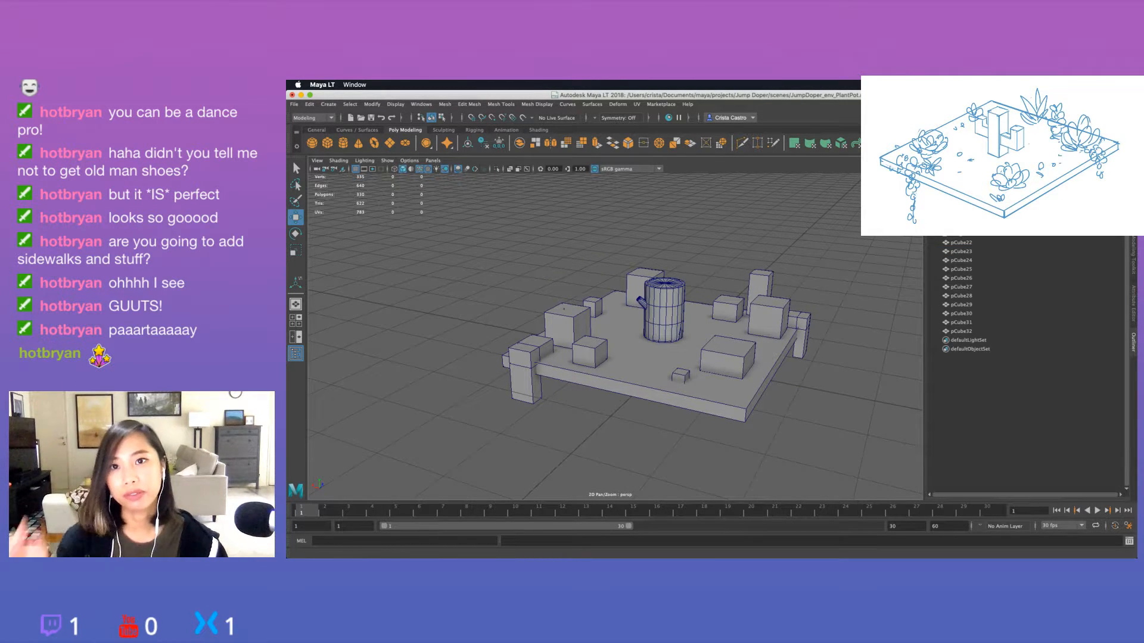
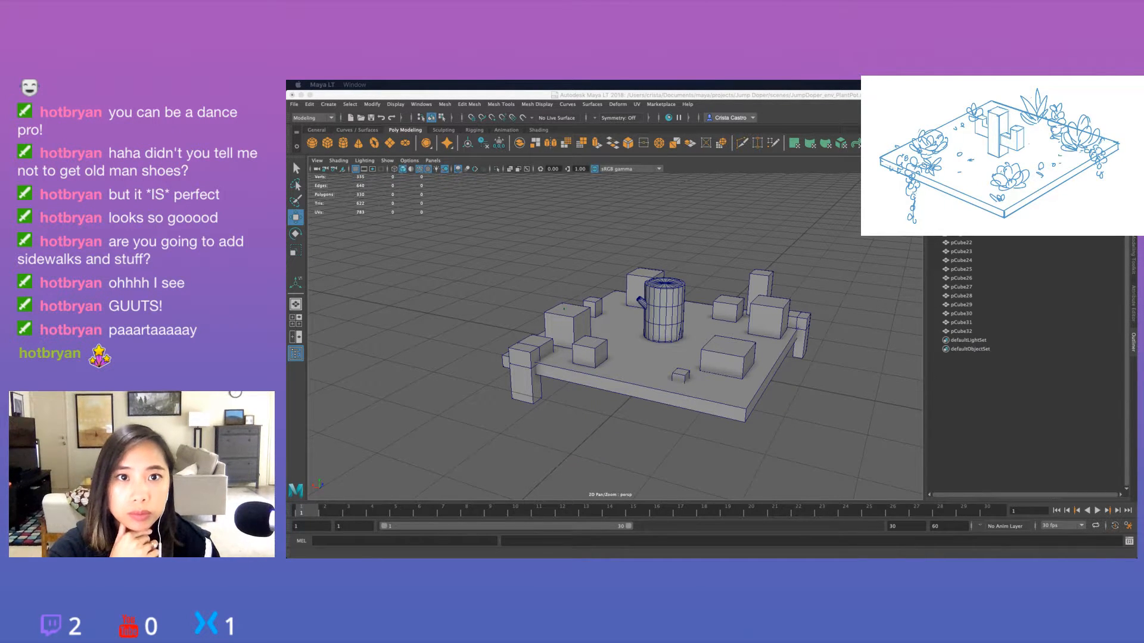
Group the plant cubes pCube22 through pCube32, name the group block_in, and deselect it.
left_click(815, 266)
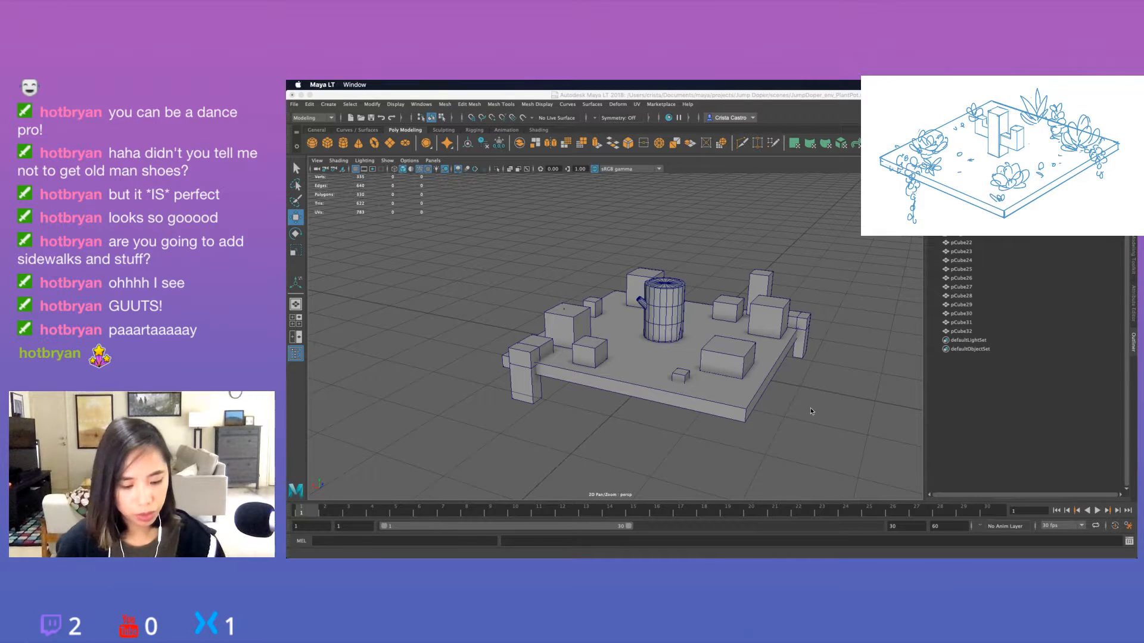
middle_click_drag(821, 381, 602, 344, "alt")
left_click(982, 244)
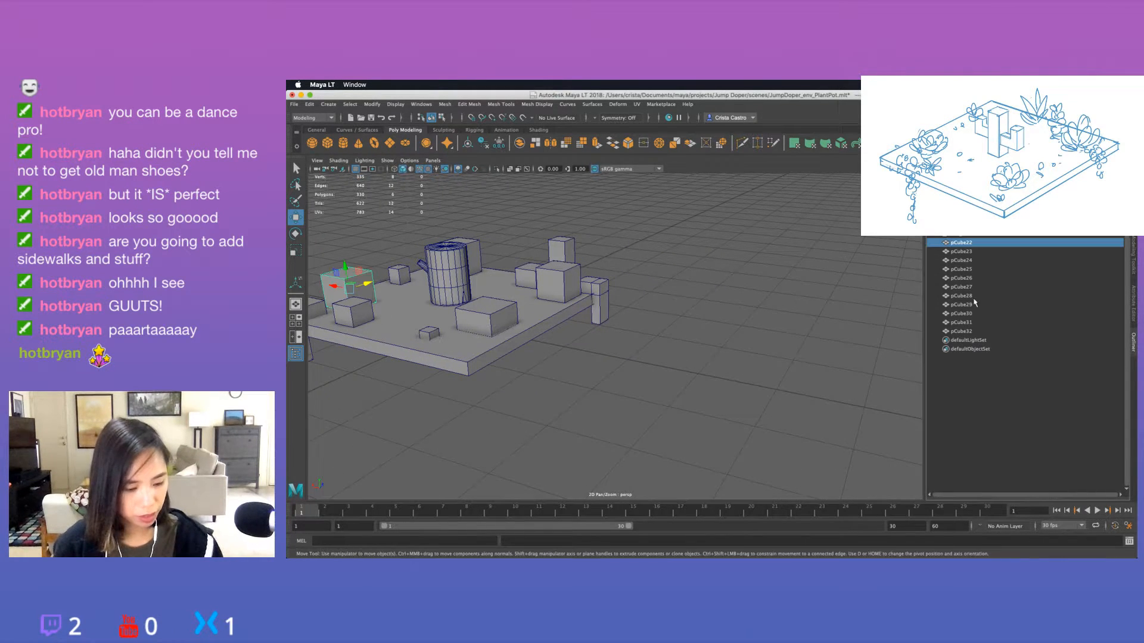
left_click(974, 332, "shift")
key("ctrl+g")
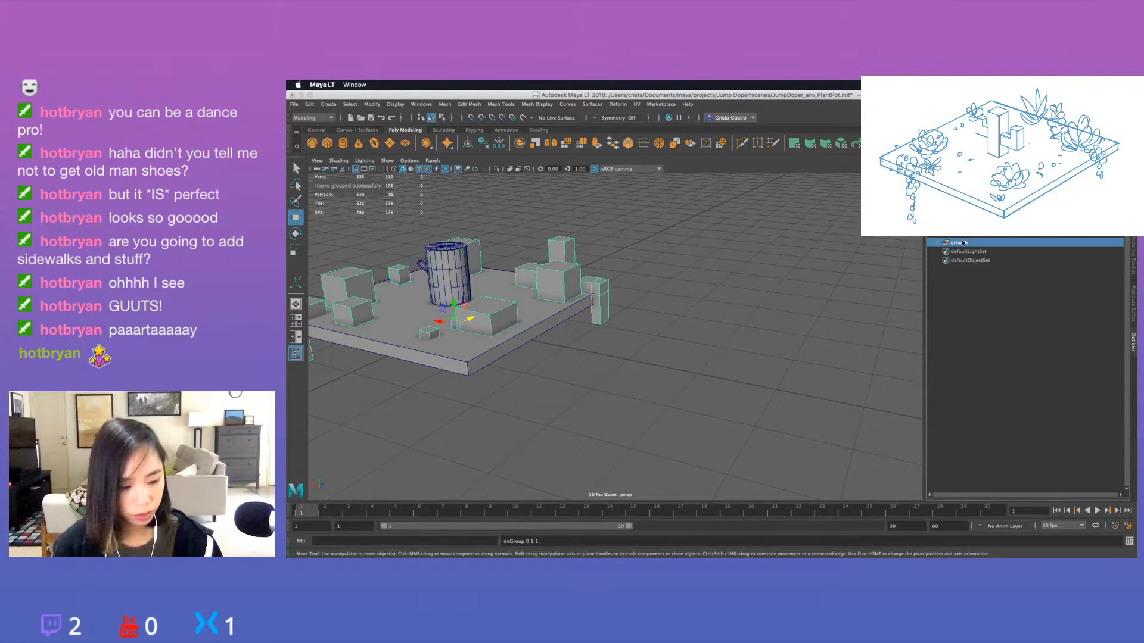
double_click(966, 243)
type("b")
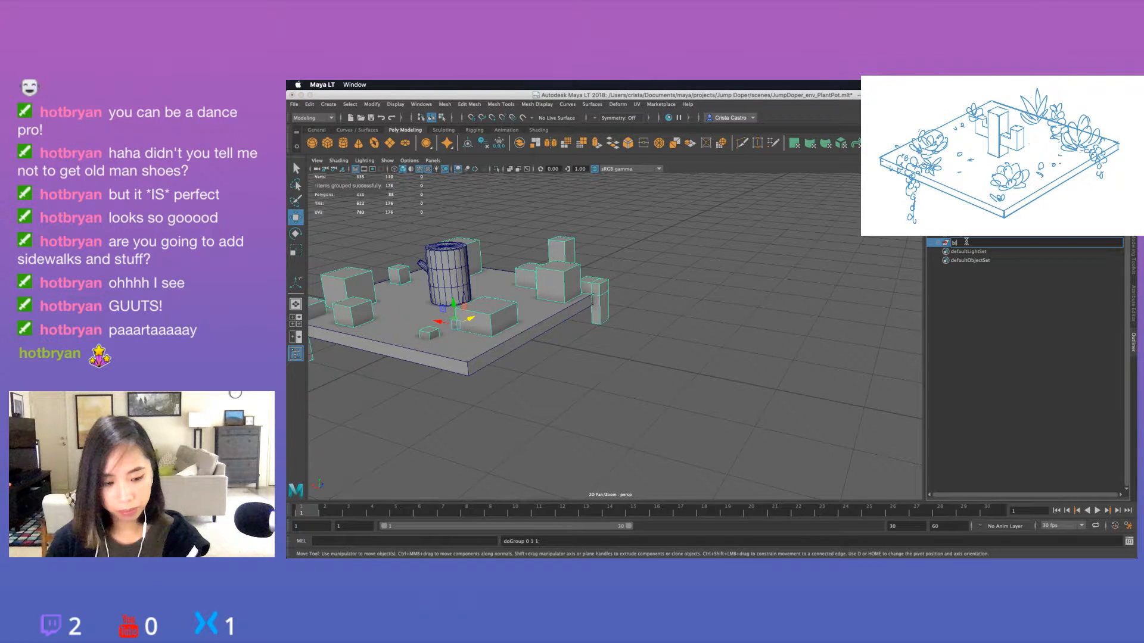
type("lock_in")
key("Return")
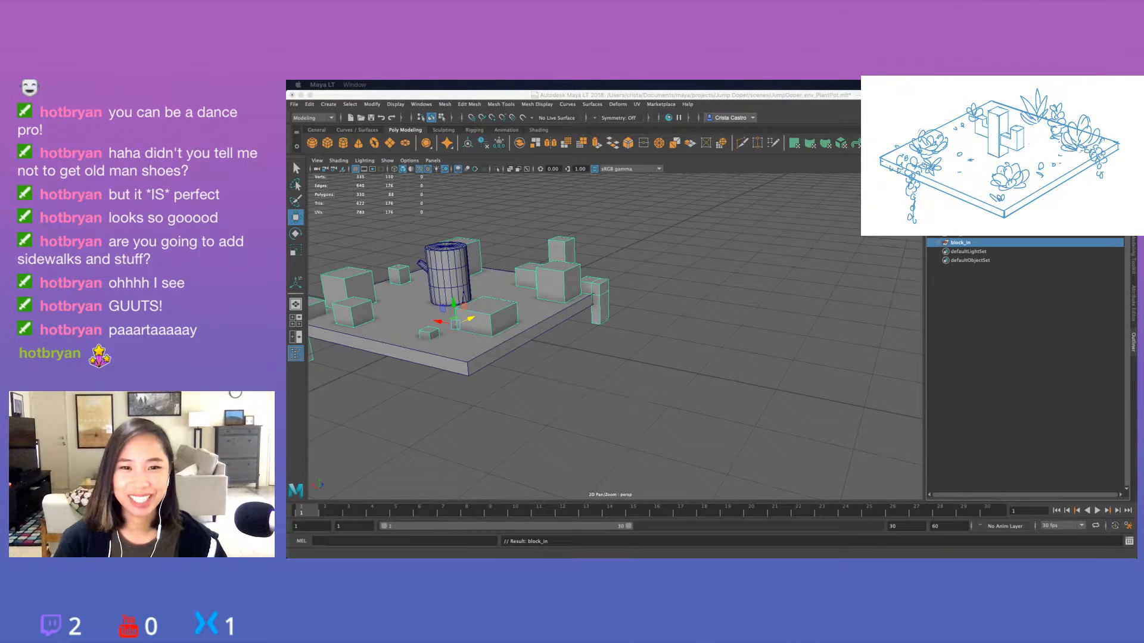
left_click(709, 303)
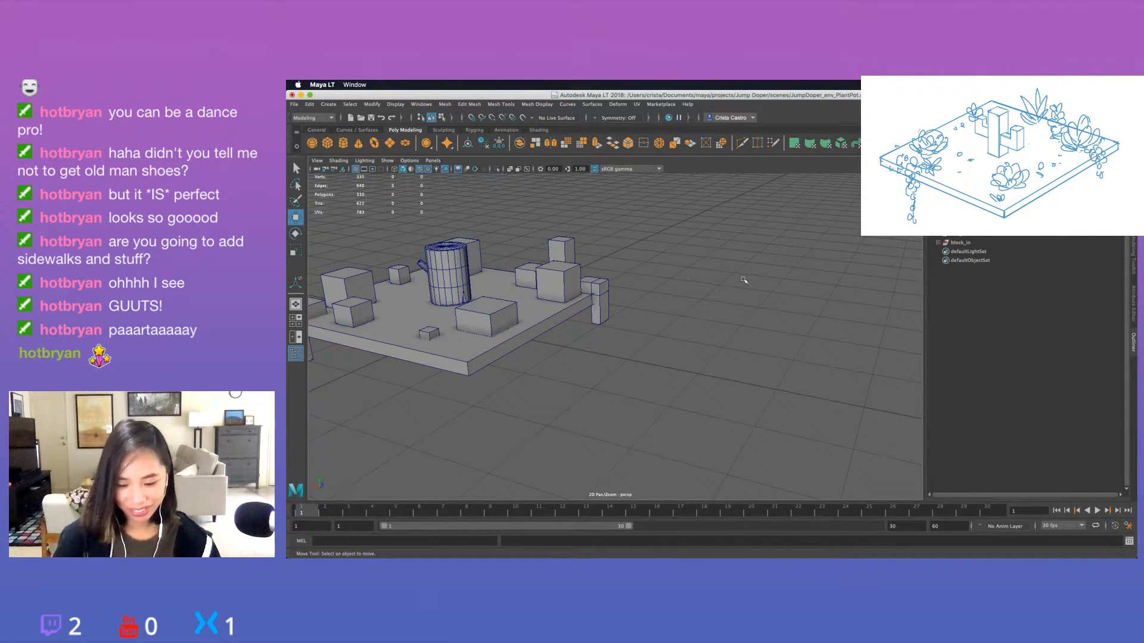
Create a polygon cube and position it beside the slab at about X -2.5, raised to about Y 0.2.
left_click_drag(744, 280, 765, 298, "alt")
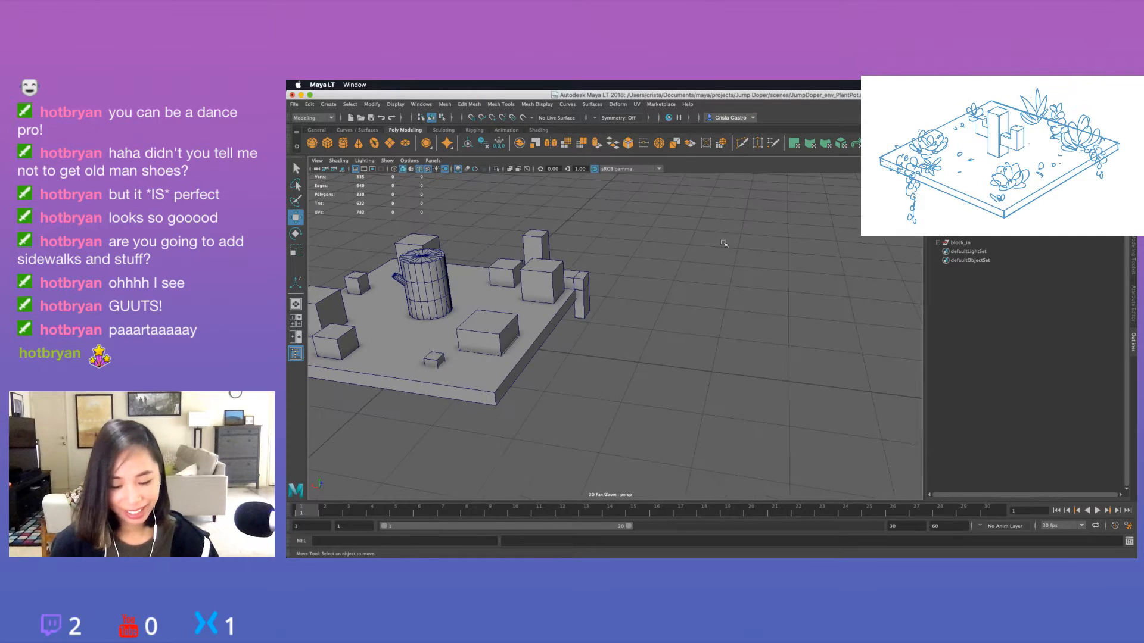
left_click(335, 143)
scroll(655, 346, "down", 5)
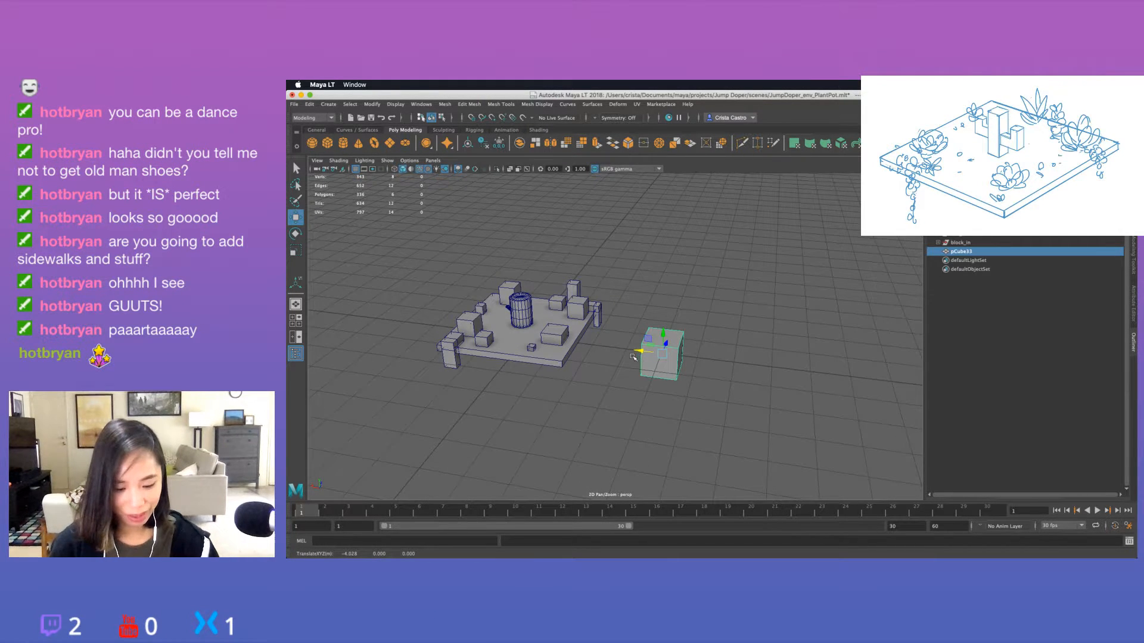
left_click_drag(654, 341, 603, 341)
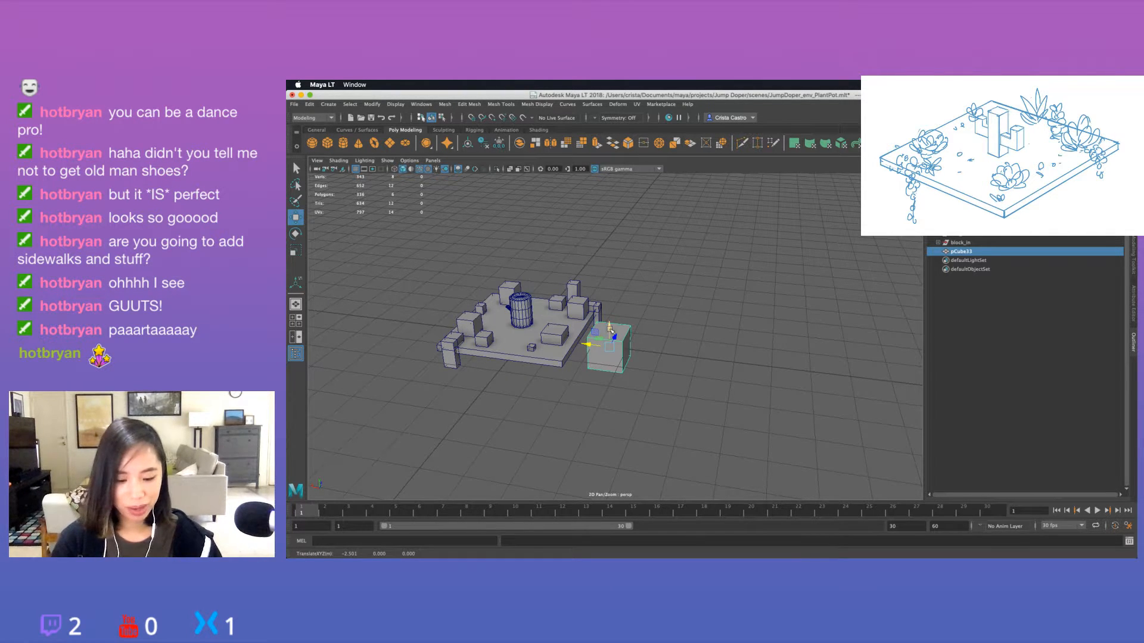
left_click_drag(609, 331, 610, 325)
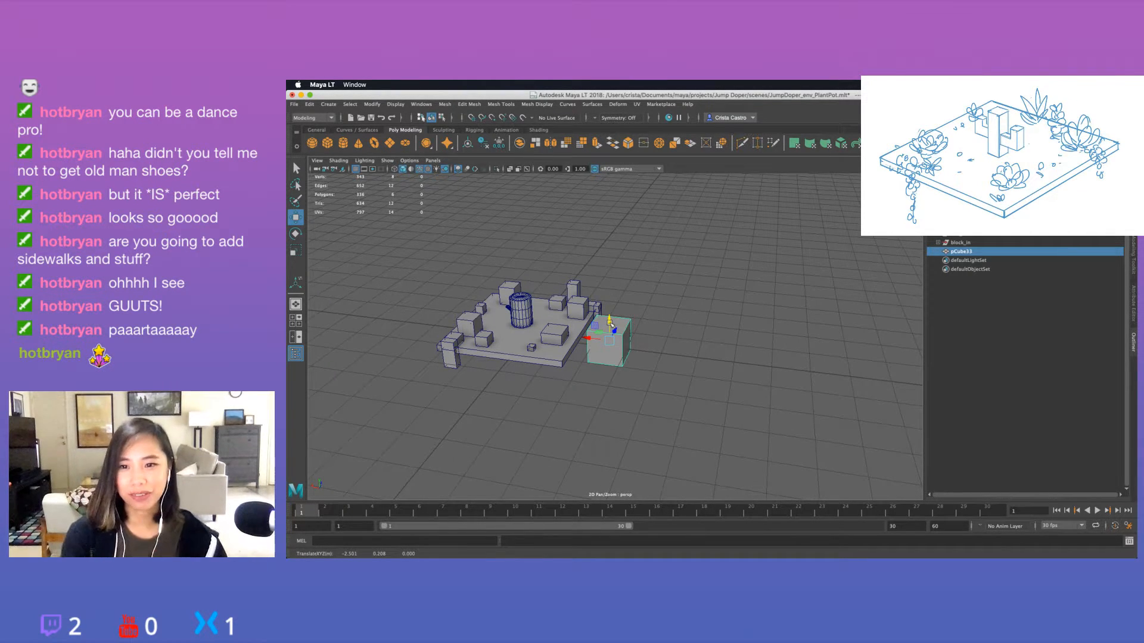
Scale the new cube down and stretch it into a small elongated block beside the slab.
key("f")
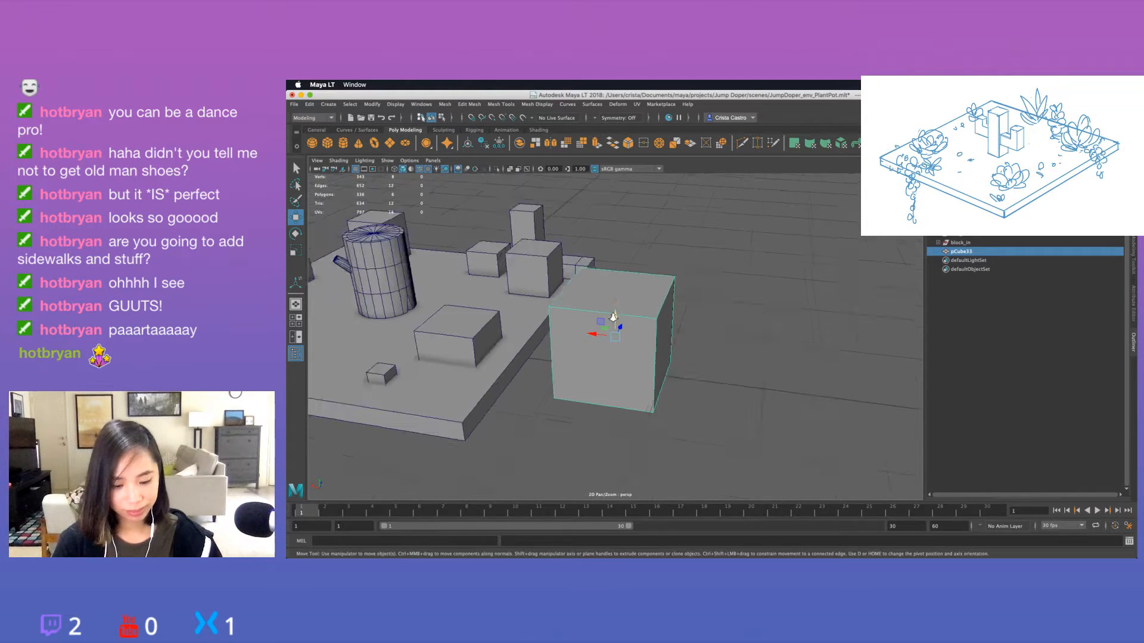
scroll(613, 317, "down", 2)
key("r")
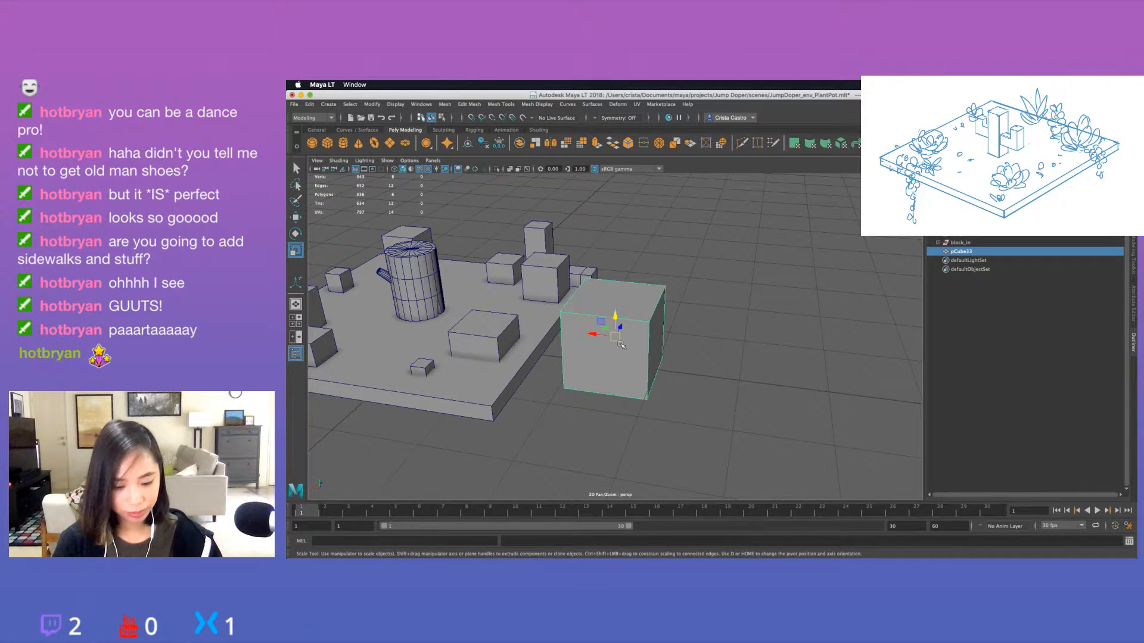
left_click_drag(615, 337, 585, 344)
left_click_drag(696, 365, 571, 321, "alt")
key("f")
scroll(632, 346, "down", 5)
left_click_drag(632, 330, 659, 326)
scroll(670, 334, "down", 5)
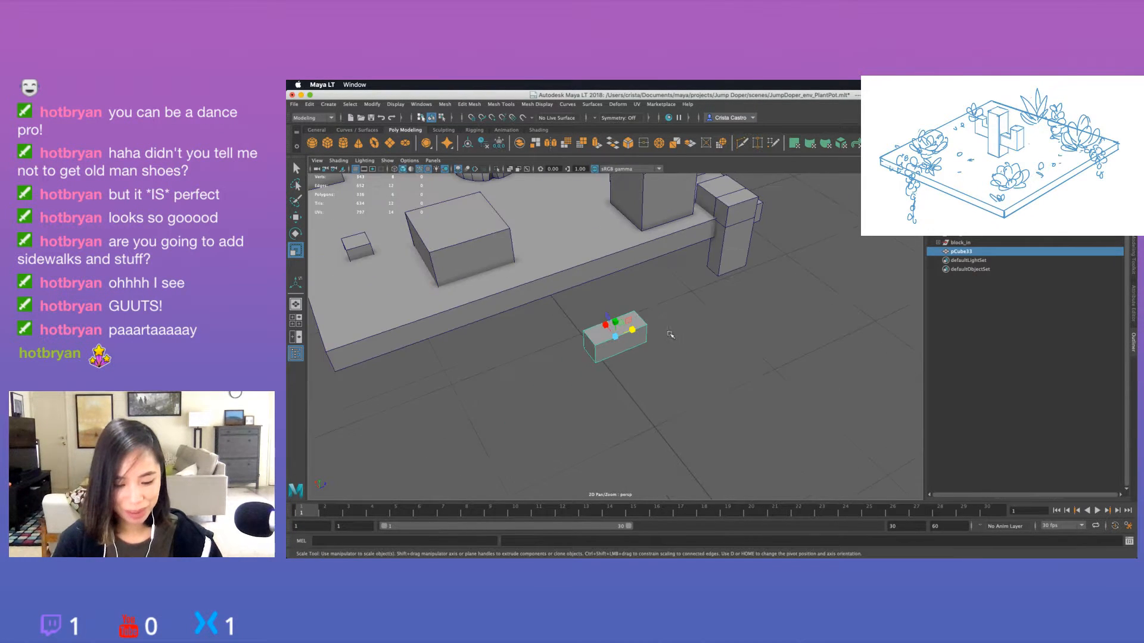
Examine the elongated block's proportions and position next to the slab from several angles.
left_click(638, 393)
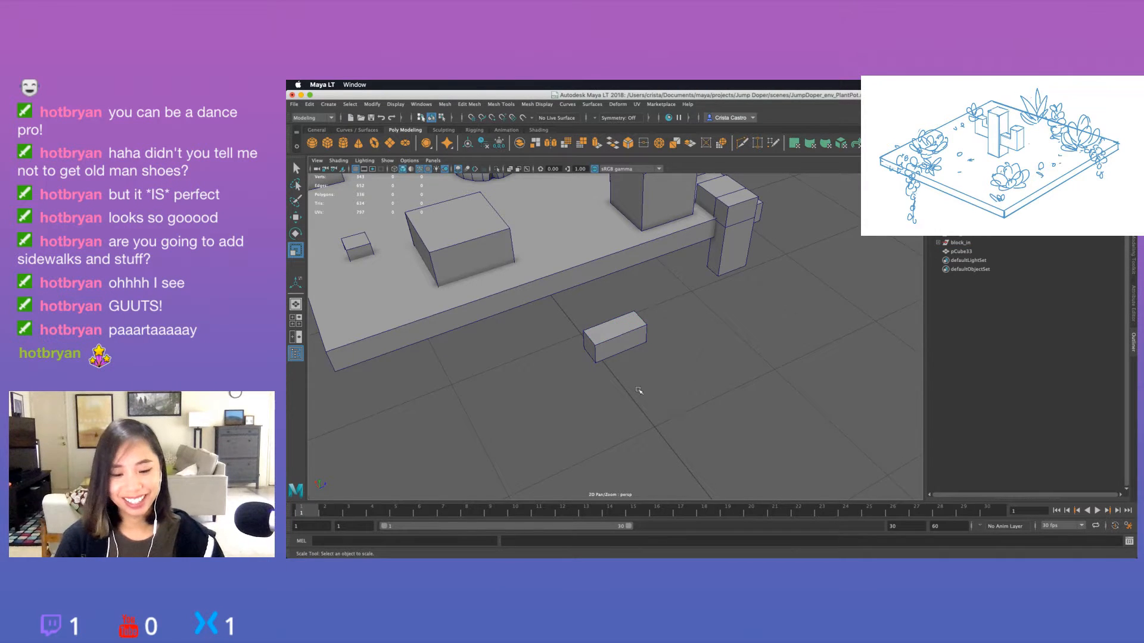
left_click_drag(638, 393, 682, 357, "alt")
left_click(615, 338)
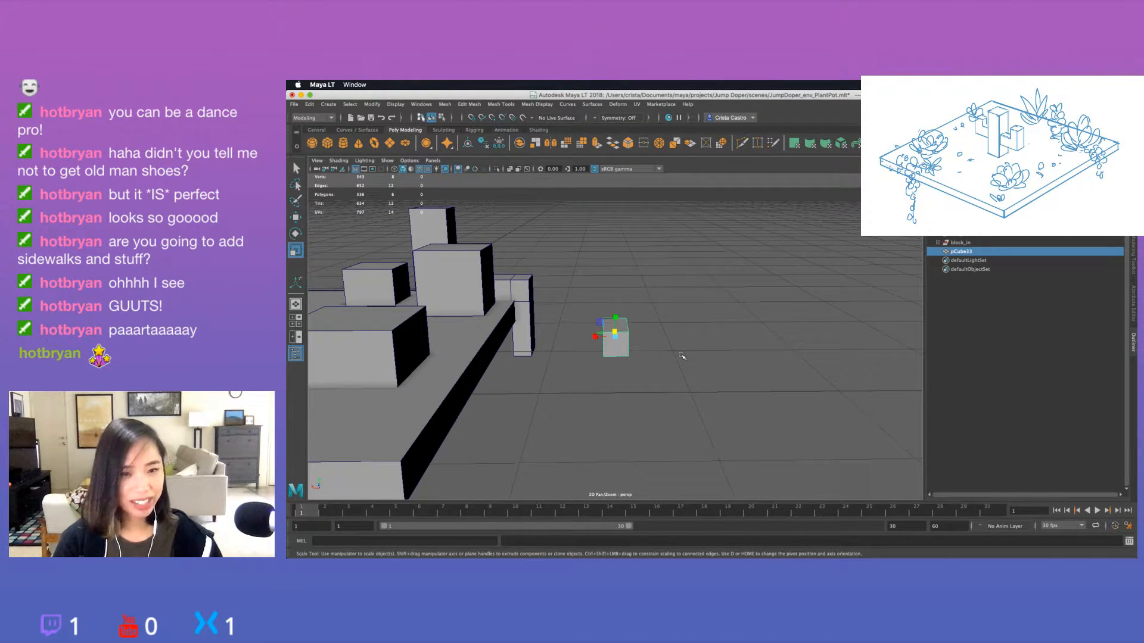
left_click_drag(682, 356, 682, 355, "alt")
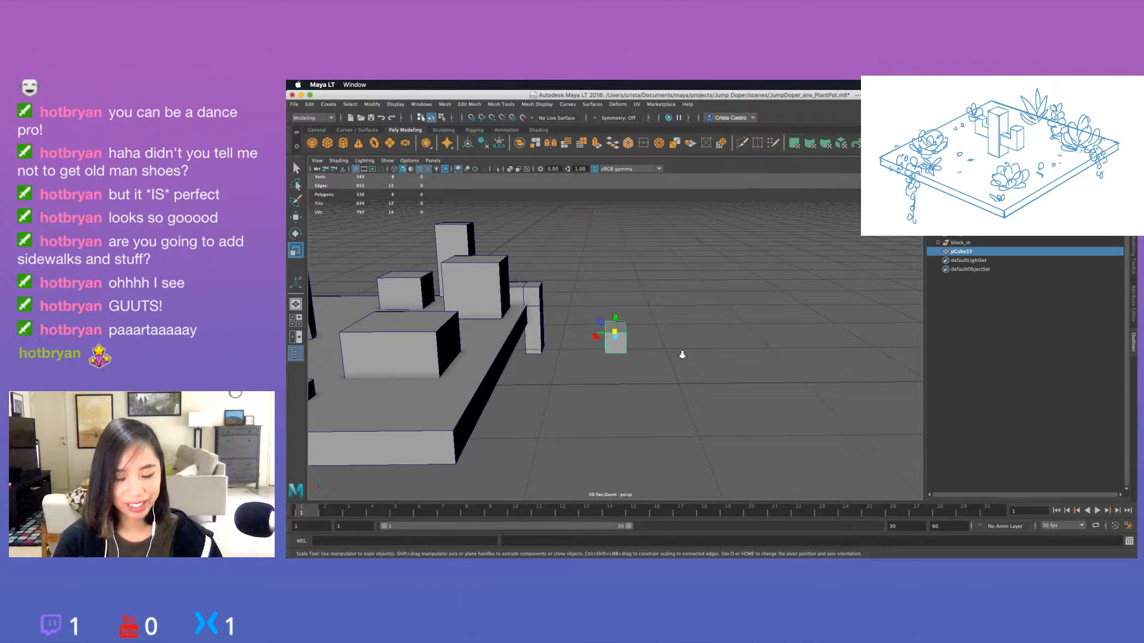
right_click_drag(682, 355, 697, 358, "alt")
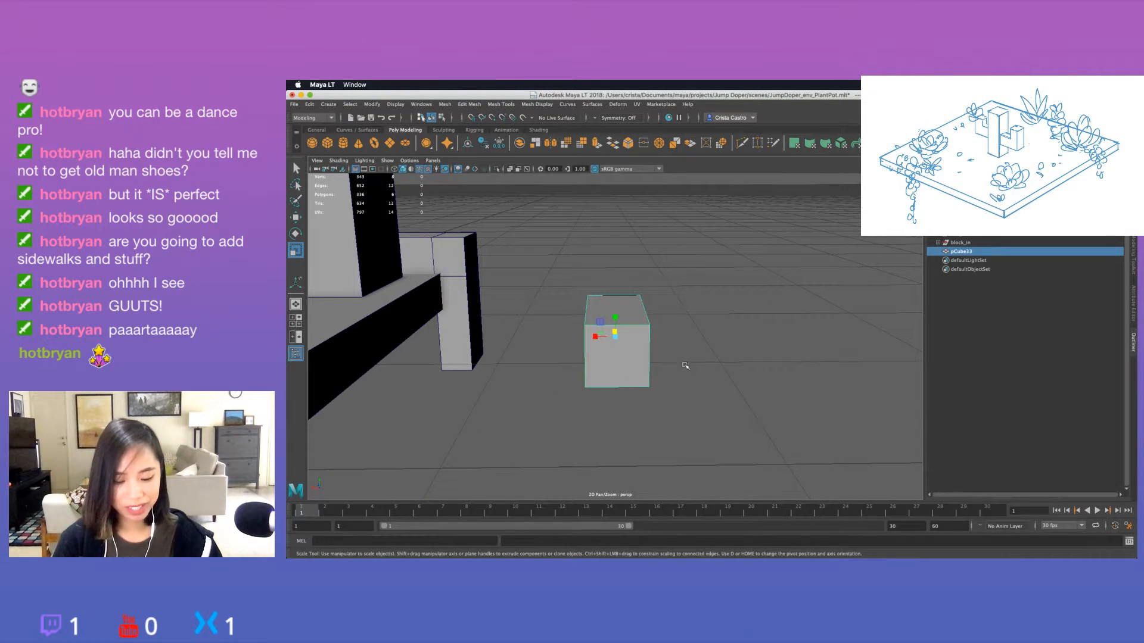
left_click(684, 364)
left_click(601, 360)
left_click_drag(724, 373, 682, 379, "alt")
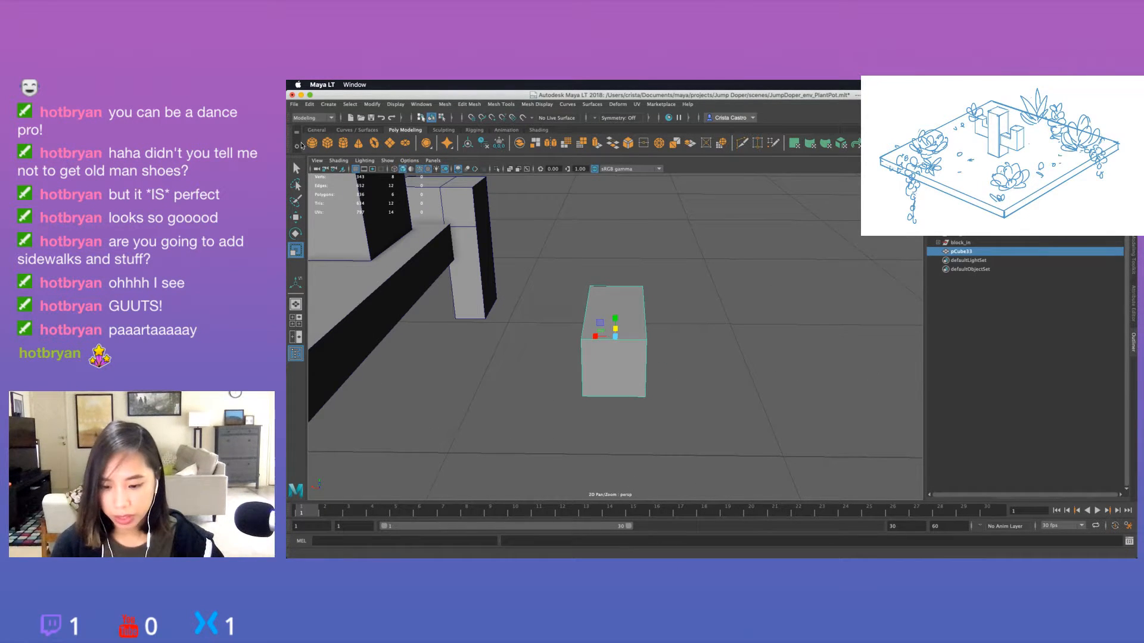
Insert two single centred edge loops along the block's length, splitting its width and its height in half.
left_click(469, 105)
mouse_move(500, 105)
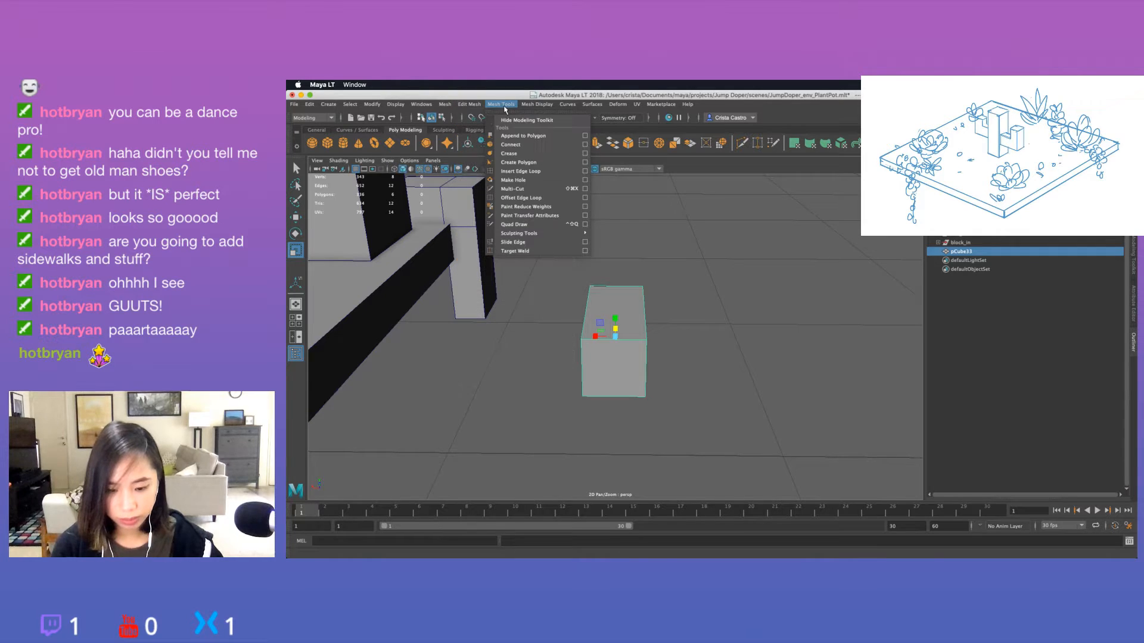
left_click(583, 173)
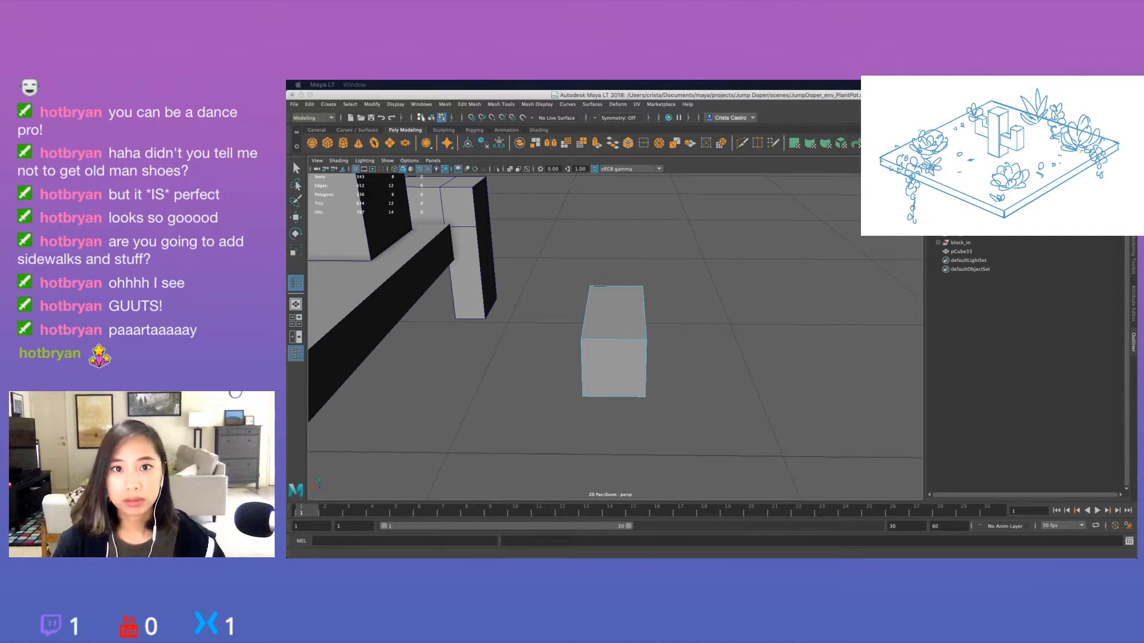
left_click_drag(818, 82, 825, 146)
left_click(614, 340)
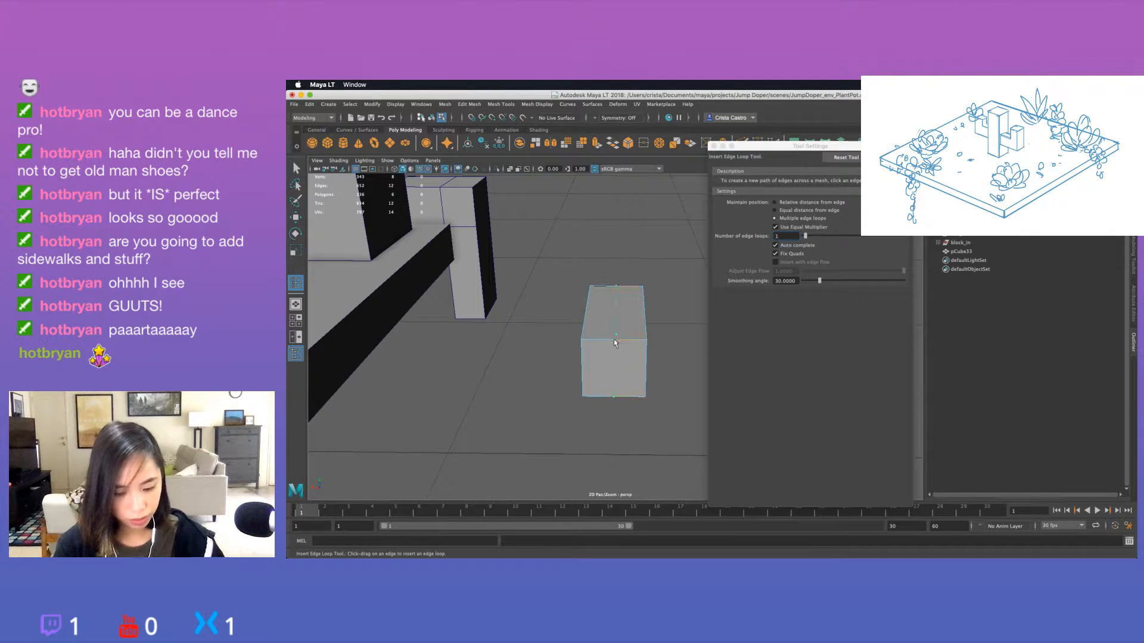
left_click_drag(614, 343, 614, 342)
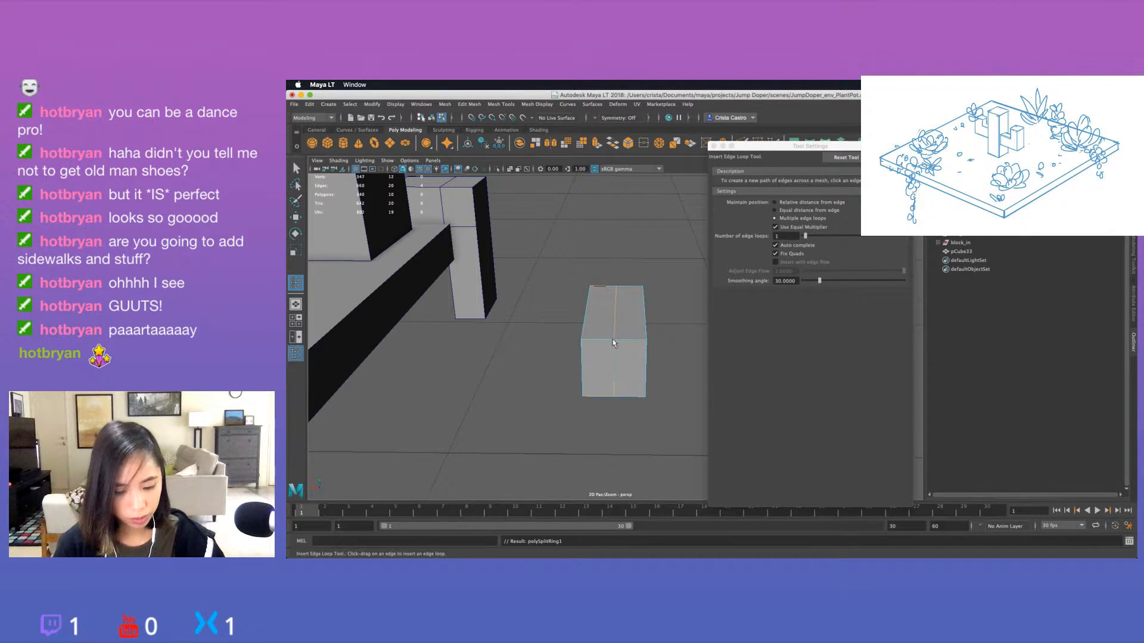
left_click(581, 370)
left_click_drag(639, 409, 586, 367, "alt")
key("q")
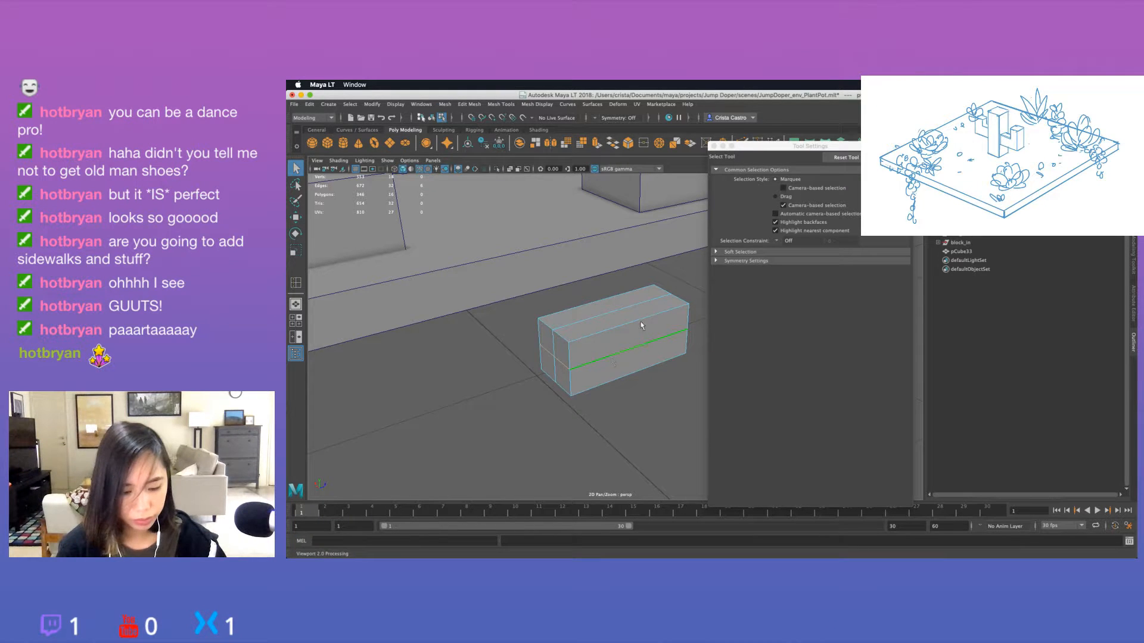
left_click(713, 146)
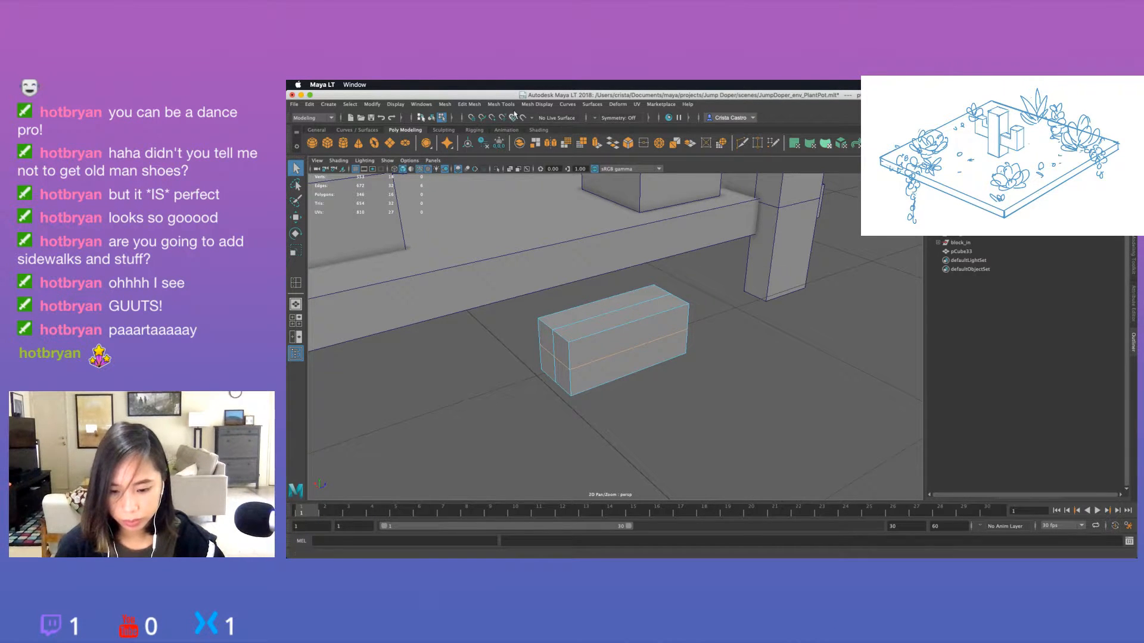
Set the number of edge loops to 3 and insert them crosswise along the block's length.
left_click(501, 104)
left_click(584, 171)
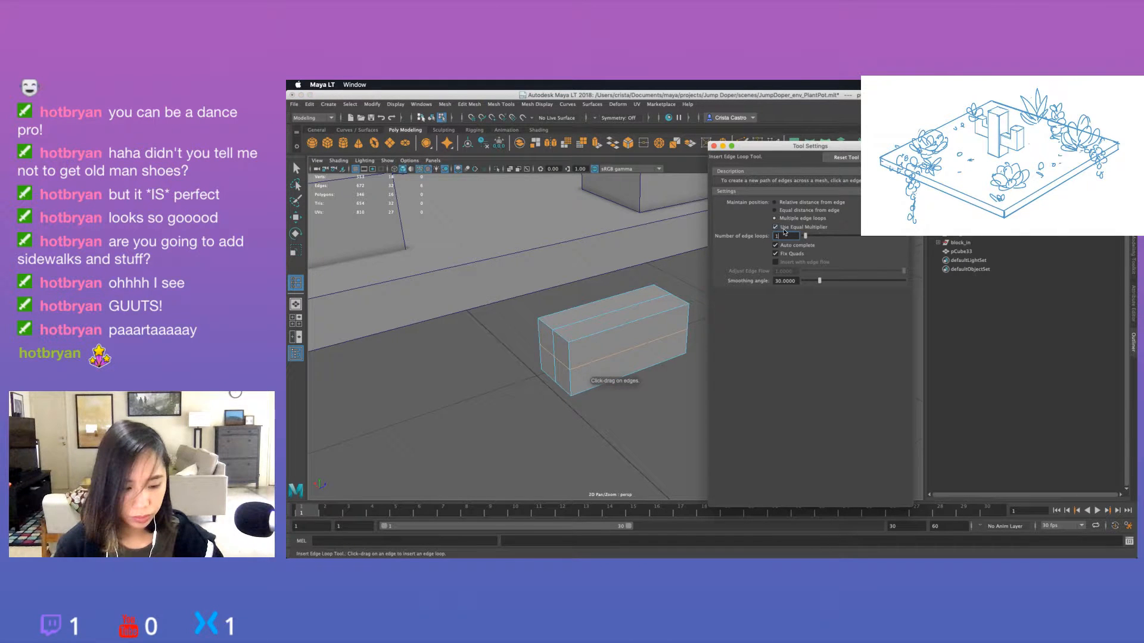
left_click(597, 337)
left_click(601, 337)
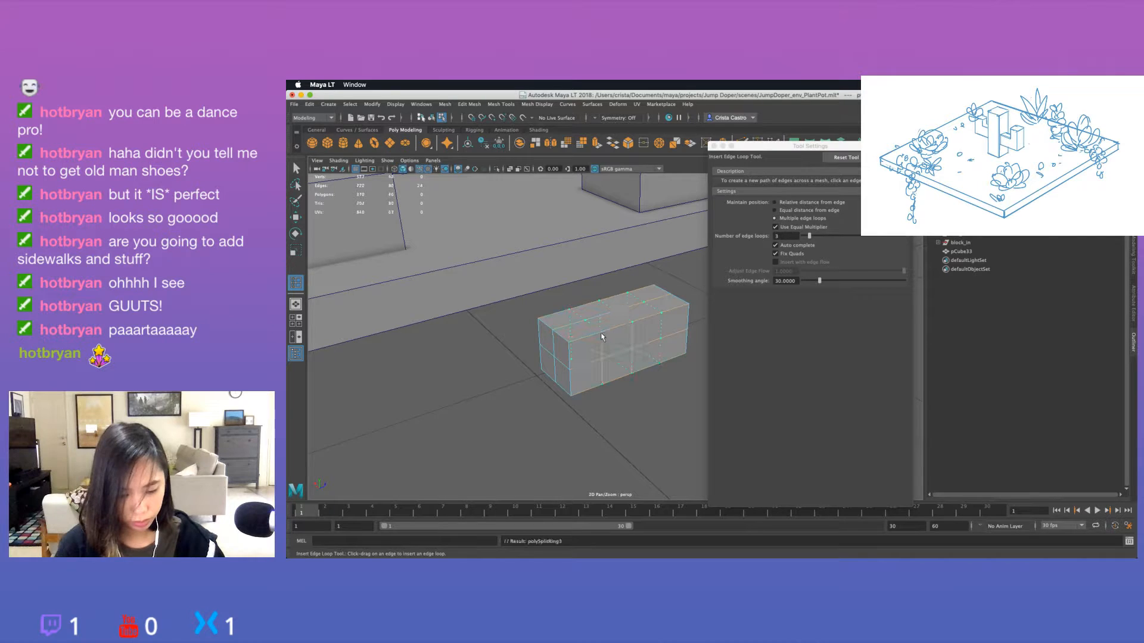
left_click(714, 146)
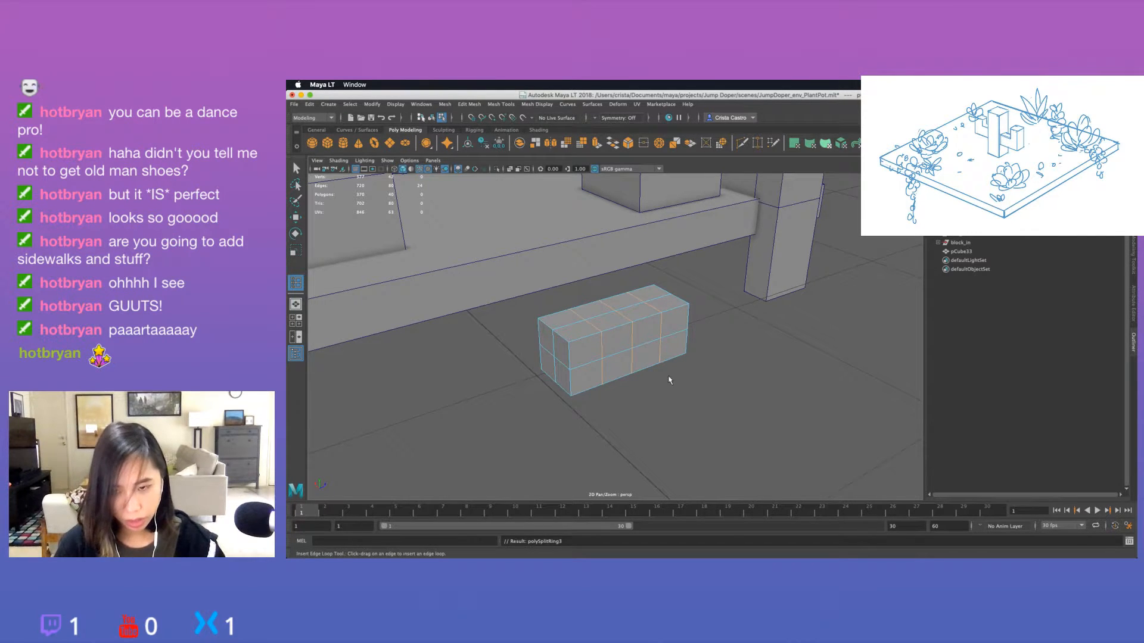
left_click_drag(669, 383, 641, 386, "alt")
key("q")
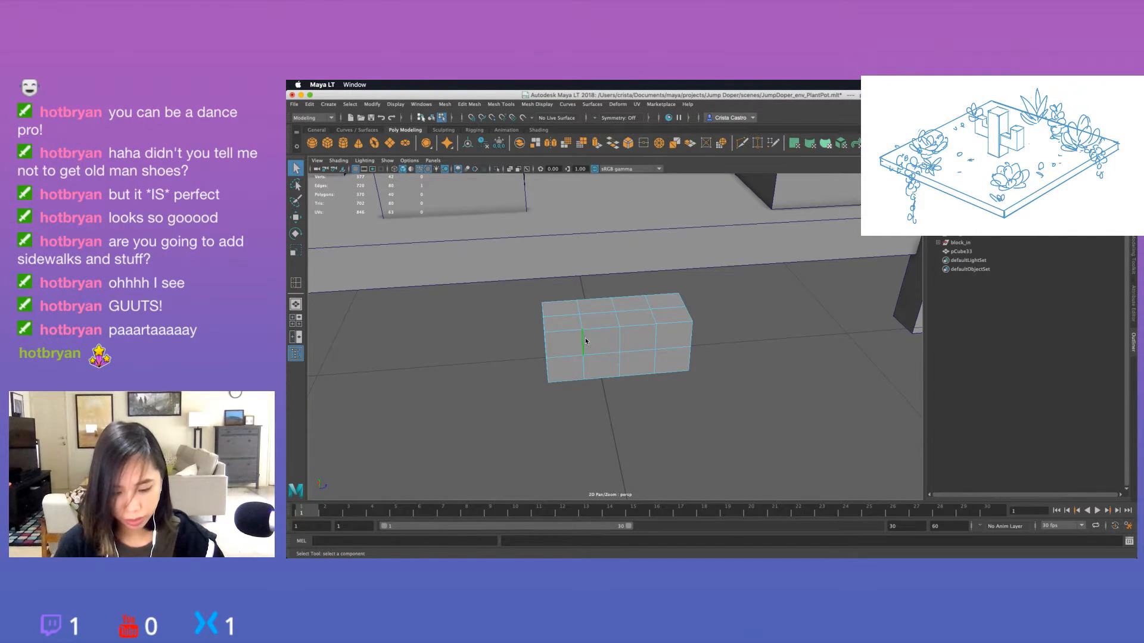
Slide the first crosswise edge loop close to the block's end and shift the middle loop toward that same end.
right_click(587, 338)
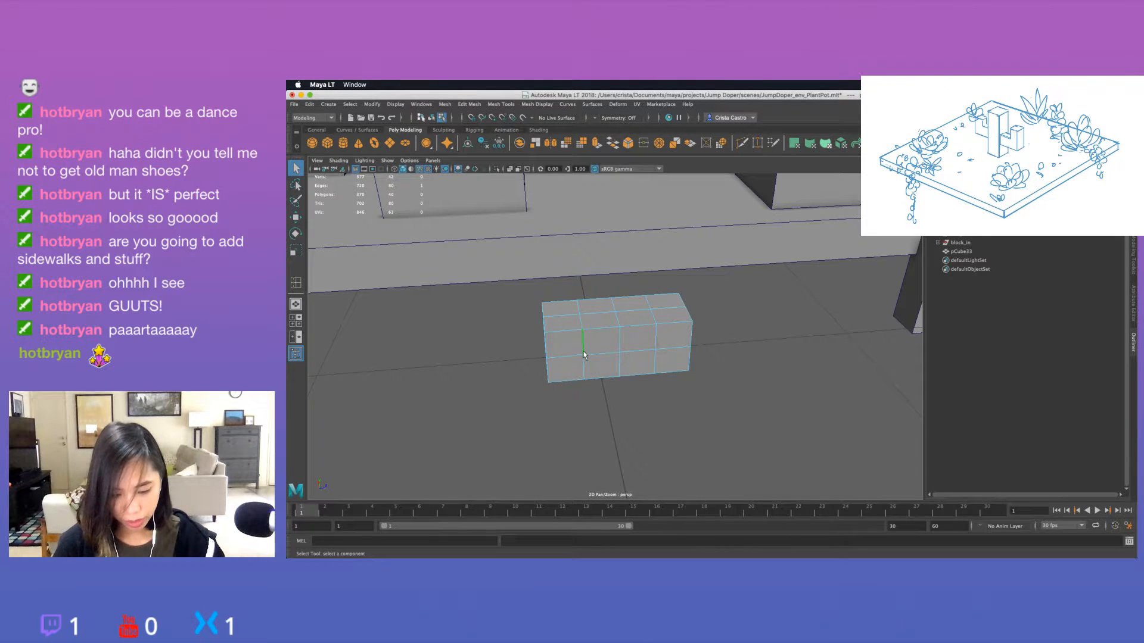
key("w")
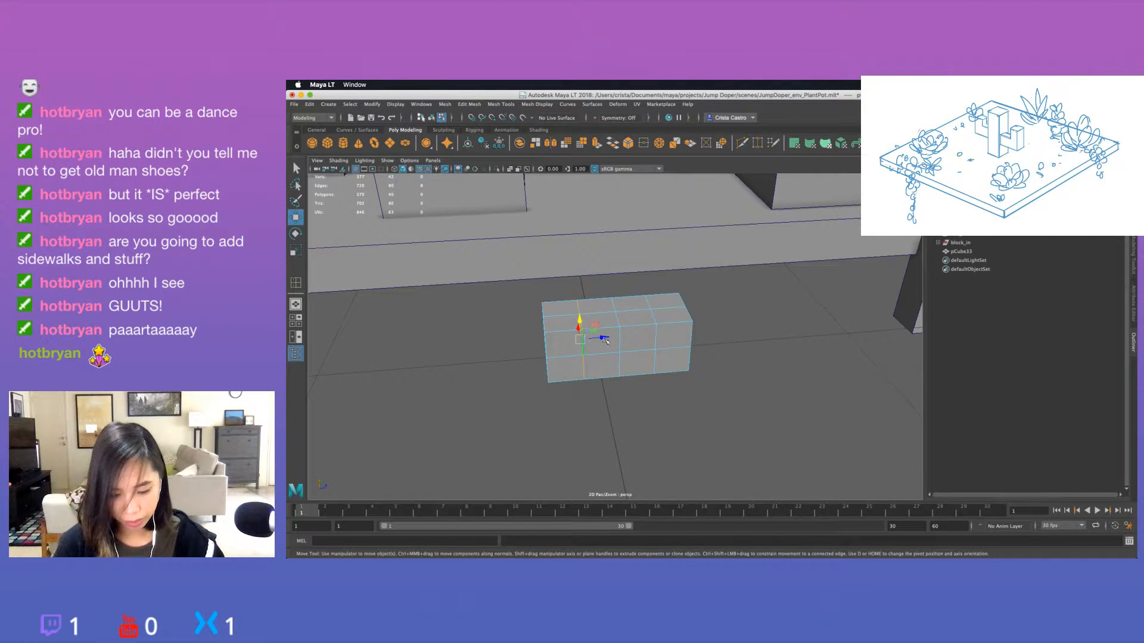
left_click_drag(606, 341, 588, 342)
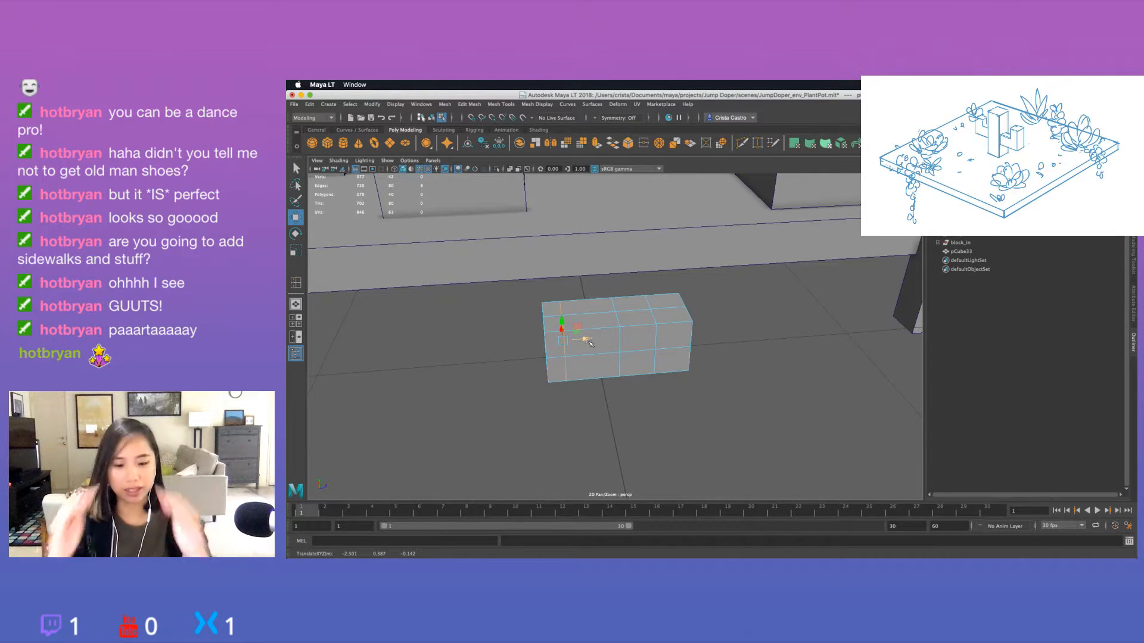
left_click(619, 334)
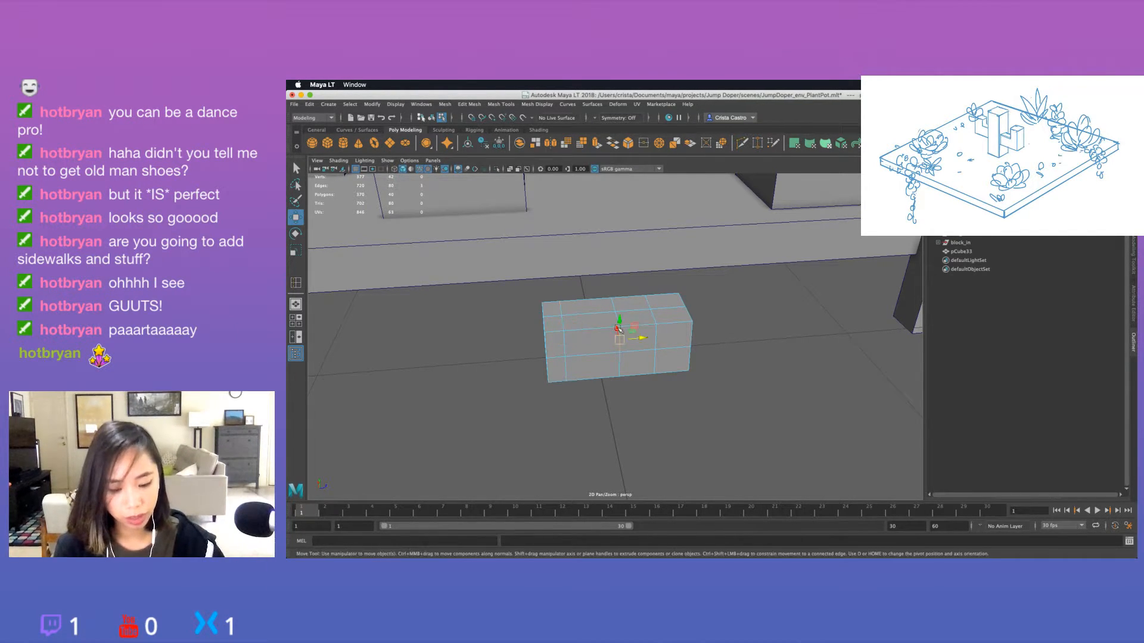
mouse_move(618, 321)
left_mouse_down("alt")
mouse_move(593, 325)
mouse_move(617, 340)
left_mouse_up("alt")
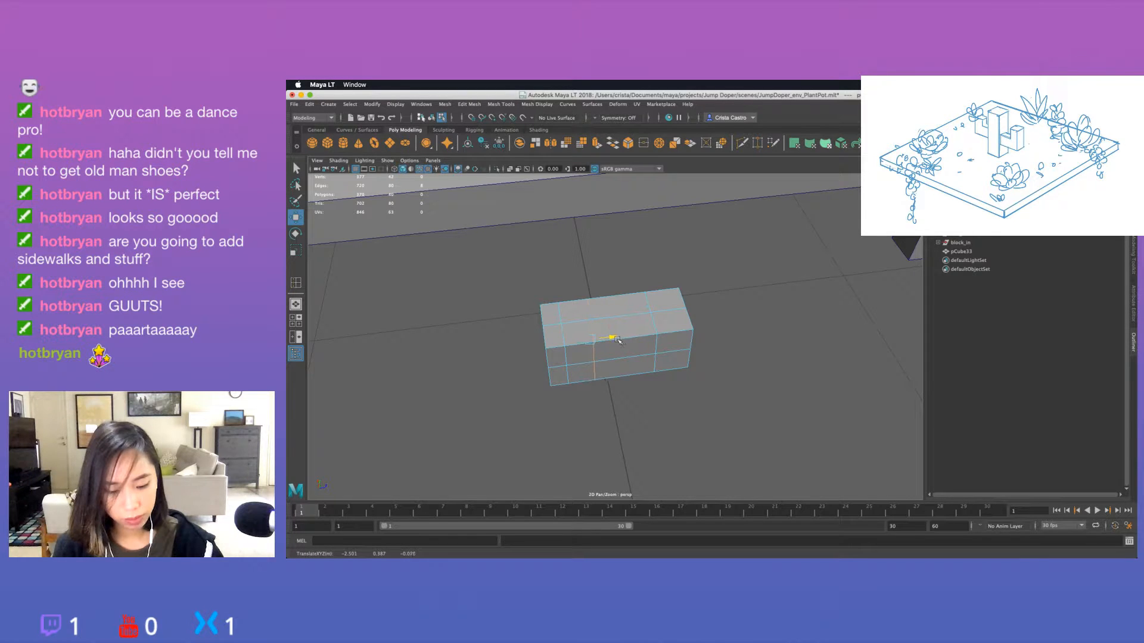
Reposition the third crosswise edge loop along the block and select the whole block as an object.
left_click(657, 343)
double_click(652, 319)
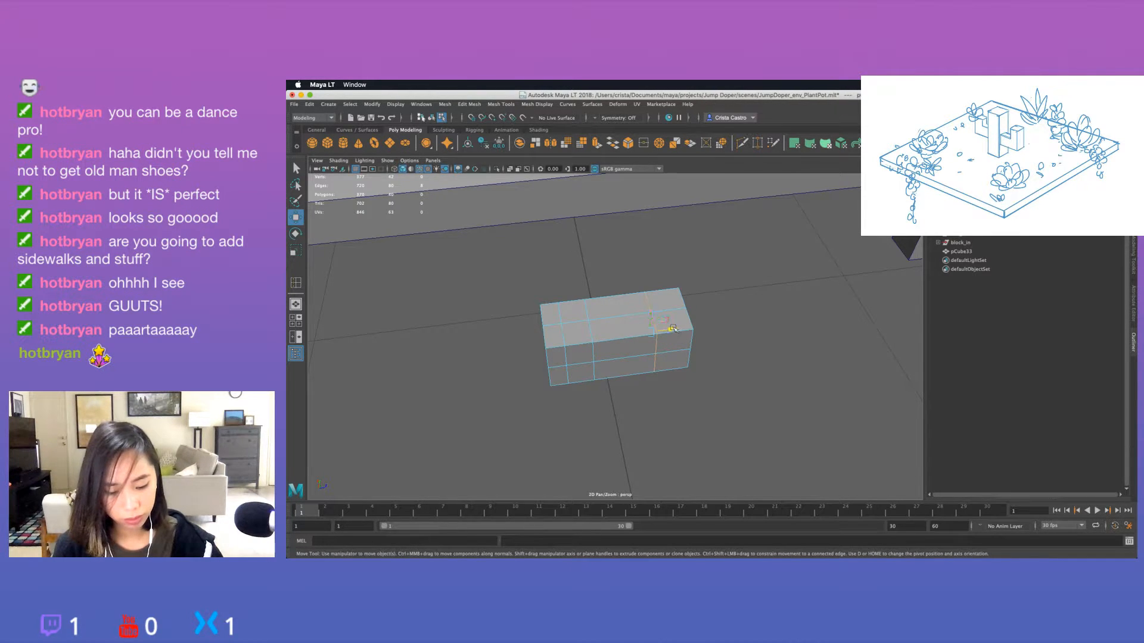
left_click_drag(672, 330, 706, 310)
right_click_drag(707, 307, 747, 294)
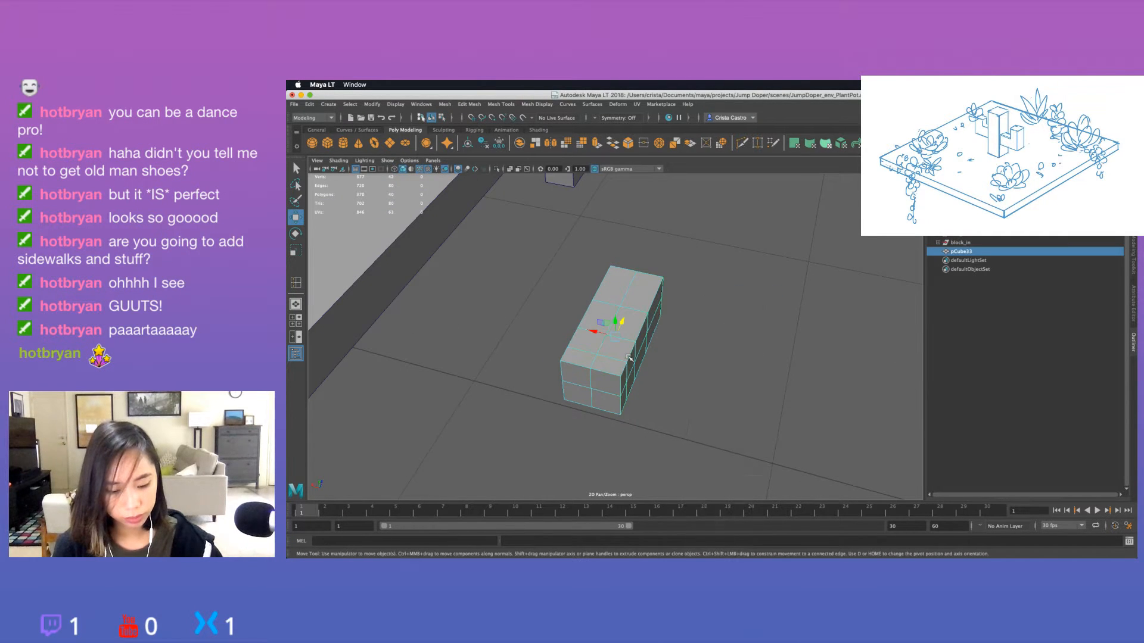
left_click_drag(642, 366, 581, 352, "alt")
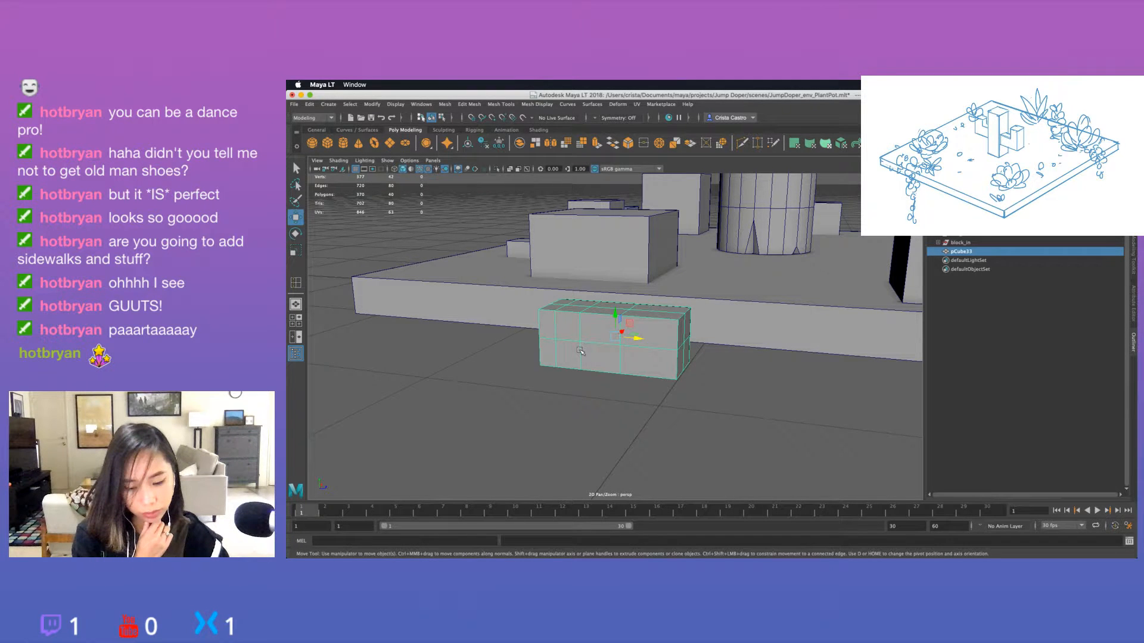
Bring up the Modeling Toolkit in place of the scene outliner.
left_click_drag(580, 351, 606, 413, "alt")
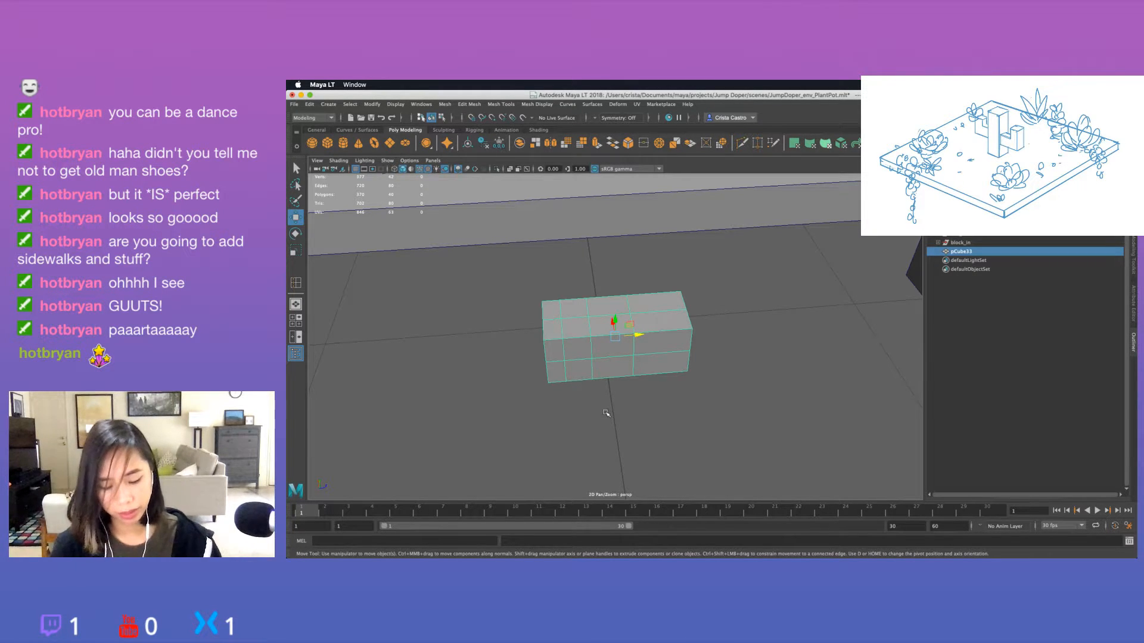
left_click_drag(606, 413, 620, 377, "alt")
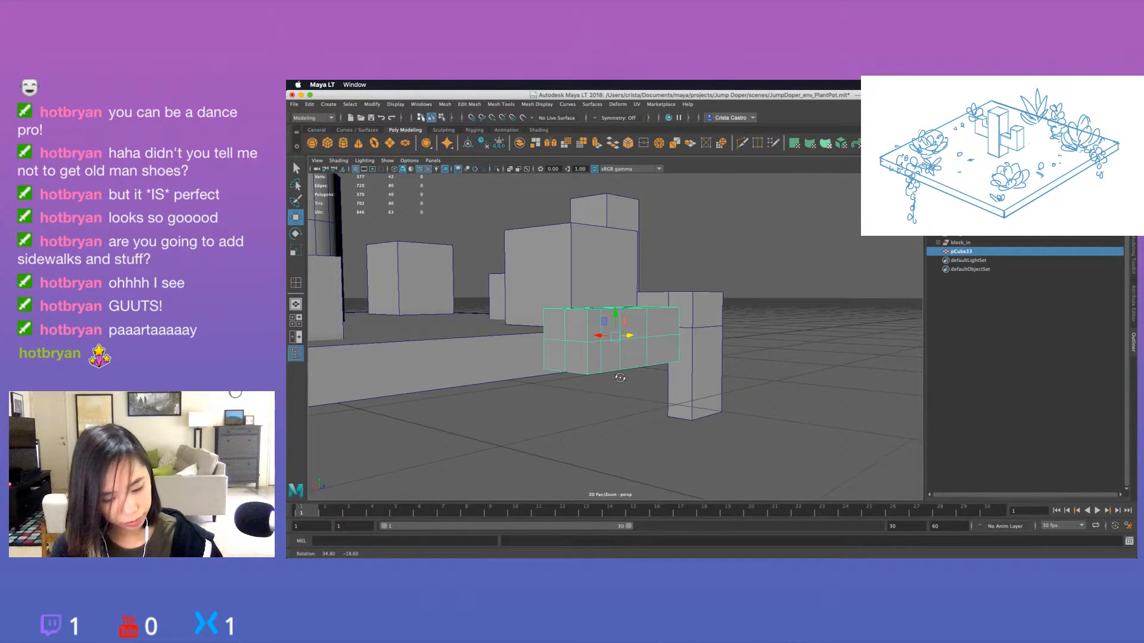
key("ctrl+a")
key("ctrl+a")
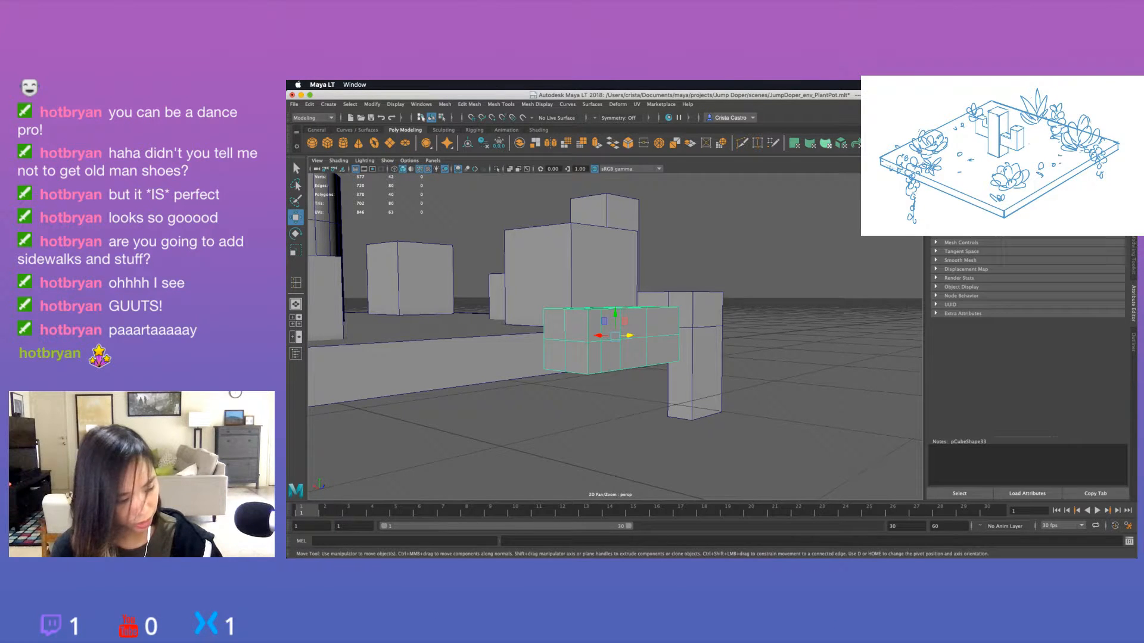
left_click(1133, 254)
Try to taper one end of the block by target-welding its upper and lower corner vertices onto the mid-height vertices.
left_click(1083, 416)
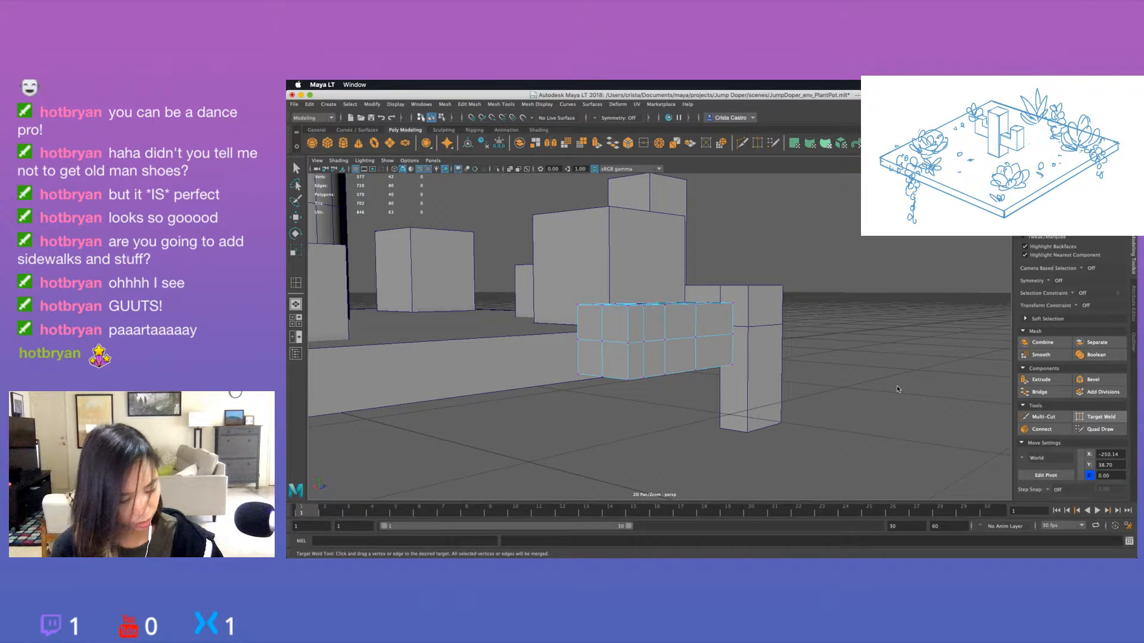
left_click_drag(628, 379, 628, 342)
left_click_drag(566, 381, 593, 377, "alt")
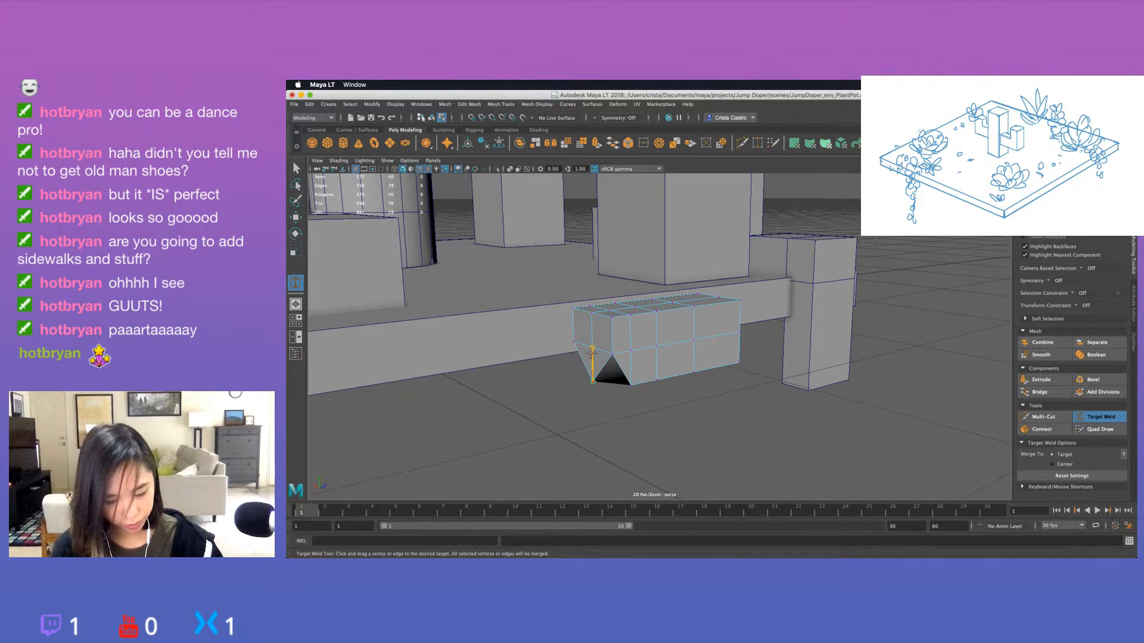
left_click_drag(613, 317, 612, 355)
left_click_drag(573, 308, 574, 342)
left_click_drag(648, 388, 588, 370, "alt")
left_click_drag(603, 307, 603, 342)
left_click_drag(612, 386, 735, 396, "alt")
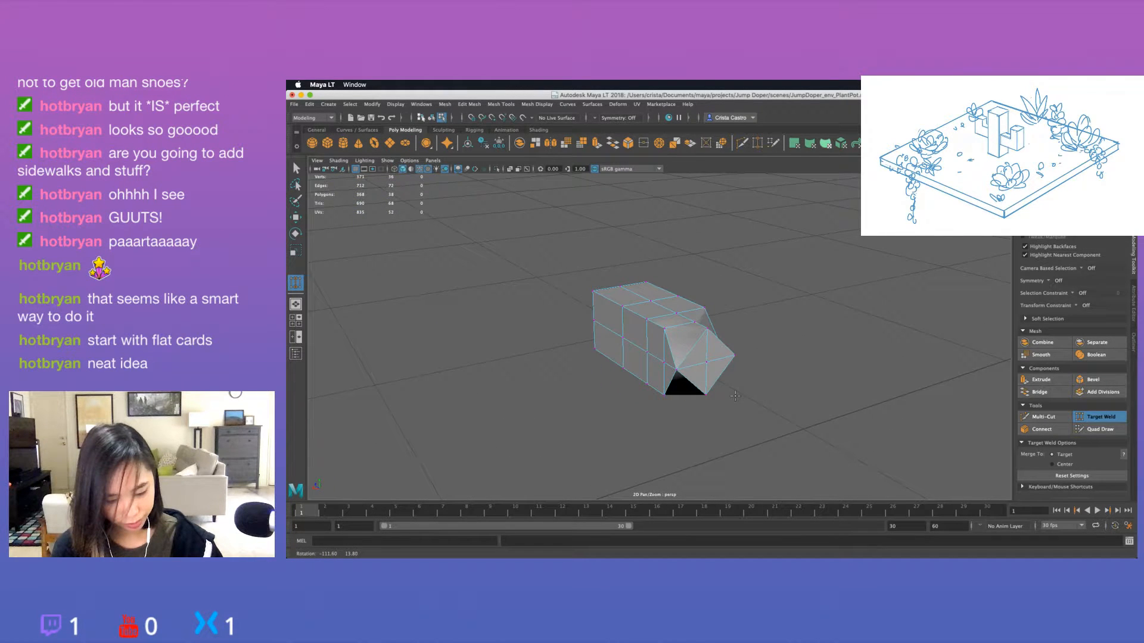
left_click_drag(664, 329, 664, 363)
left_click_drag(701, 401, 666, 366, "alt")
left_click_drag(778, 415, 593, 330, "alt")
Select the centre vertex of the block's tapered end with the Move tool and examine the form from several angles.
key("w")
right_click_drag(583, 335, 538, 305)
left_click(582, 347)
left_click_drag(623, 357, 578, 347, "alt")
left_click_drag(642, 392, 758, 385, "alt")
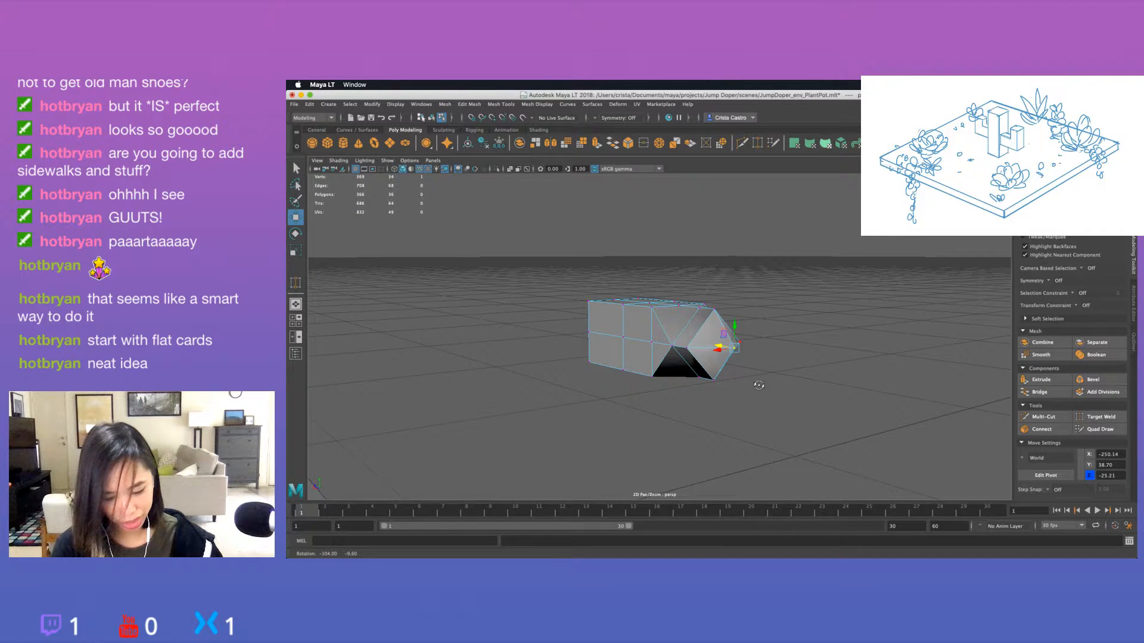
left_click_drag(622, 393, 728, 392, "alt")
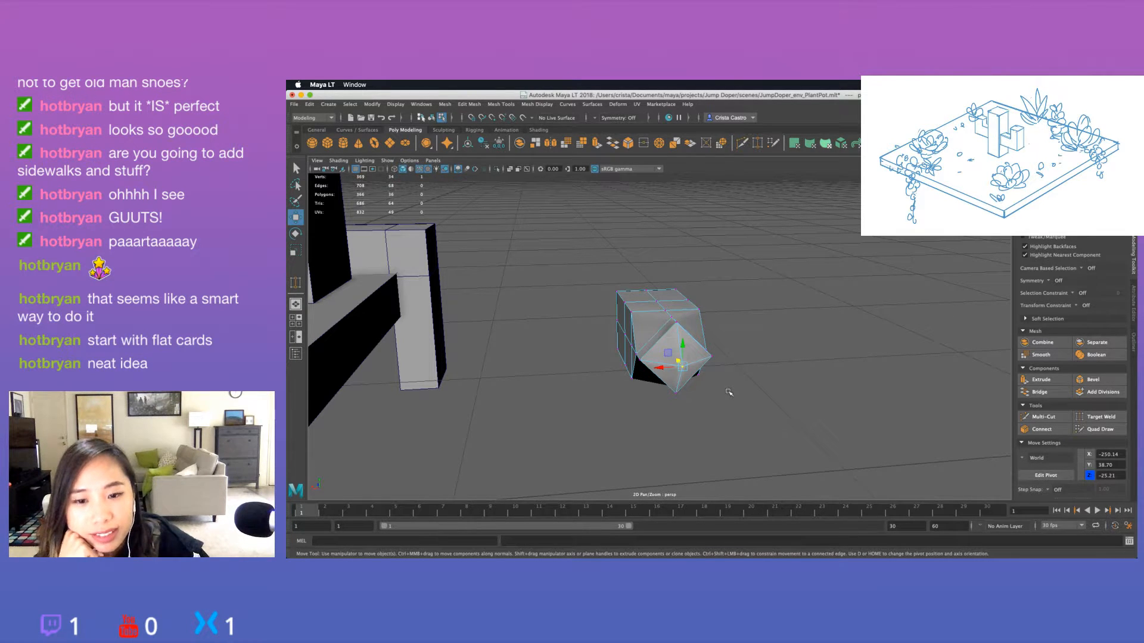
left_click_drag(733, 378, 724, 399, "alt")
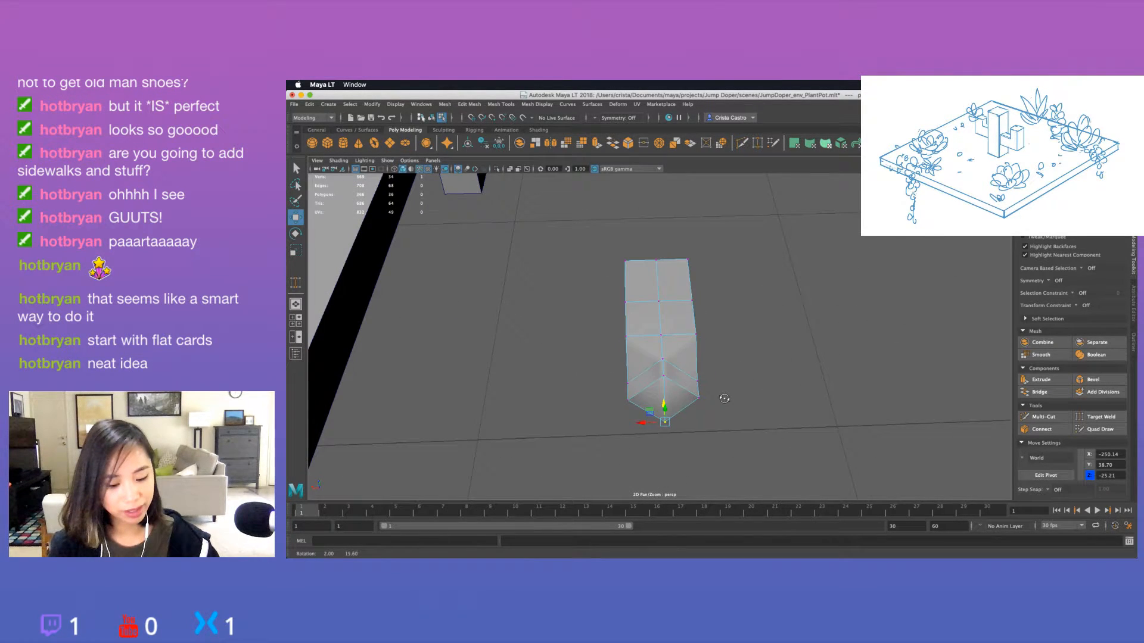
Undo all the vertex welds on the end of the block.
key("super+z")
key("super+z")
key("super+z")
key("super+z")
key("super+z")
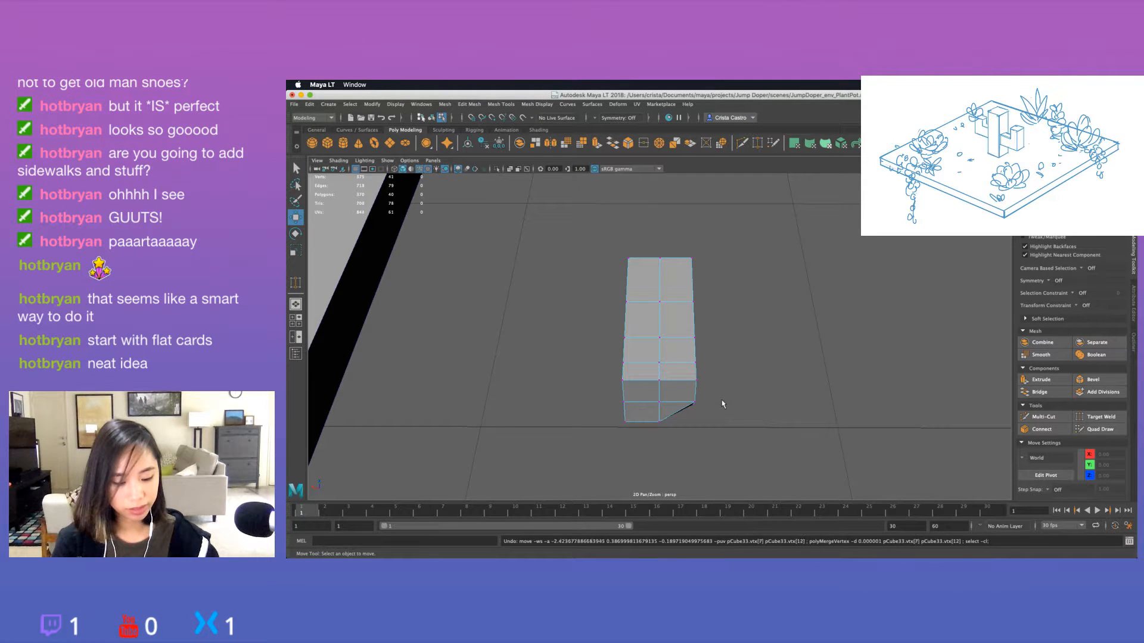
Select all eight faces on the top of the subdivided block.
left_click_drag(732, 404, 526, 420, "alt")
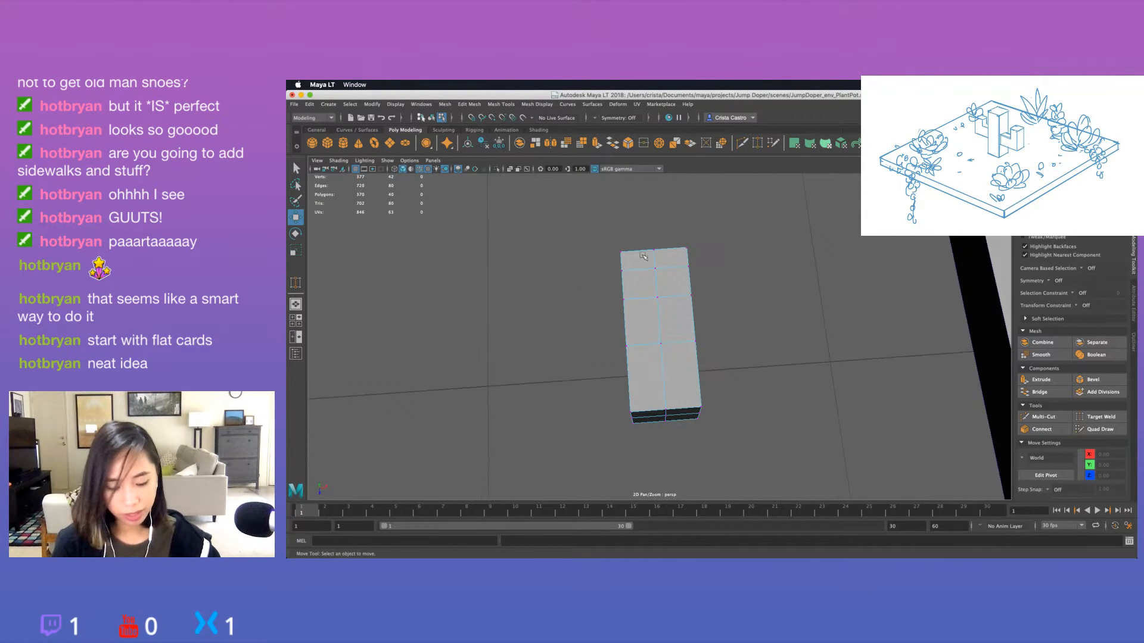
left_click_drag(645, 255, 660, 269, "alt")
right_click_drag(635, 265, 635, 286)
left_click(640, 265)
left_click(668, 264, "shift")
left_click(640, 291, "shift")
left_click(675, 289, "shift")
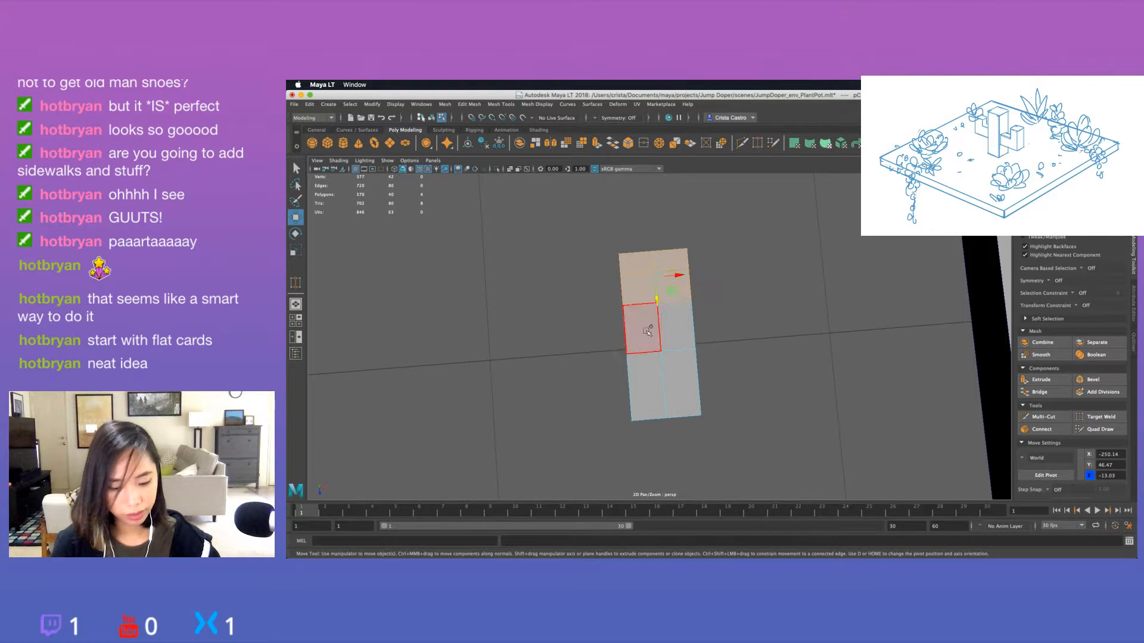
left_click(647, 330, "shift")
left_click(674, 337, "shift")
left_click(651, 387, "shift")
left_click(689, 390, "shift")
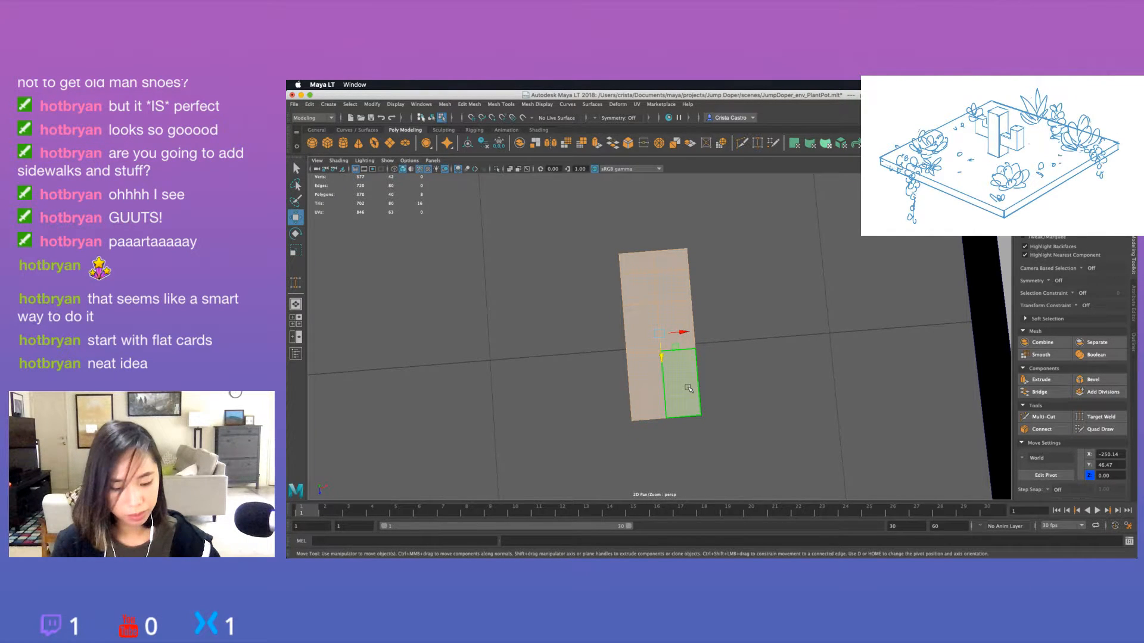
left_click_drag(688, 389, 792, 322, "alt")
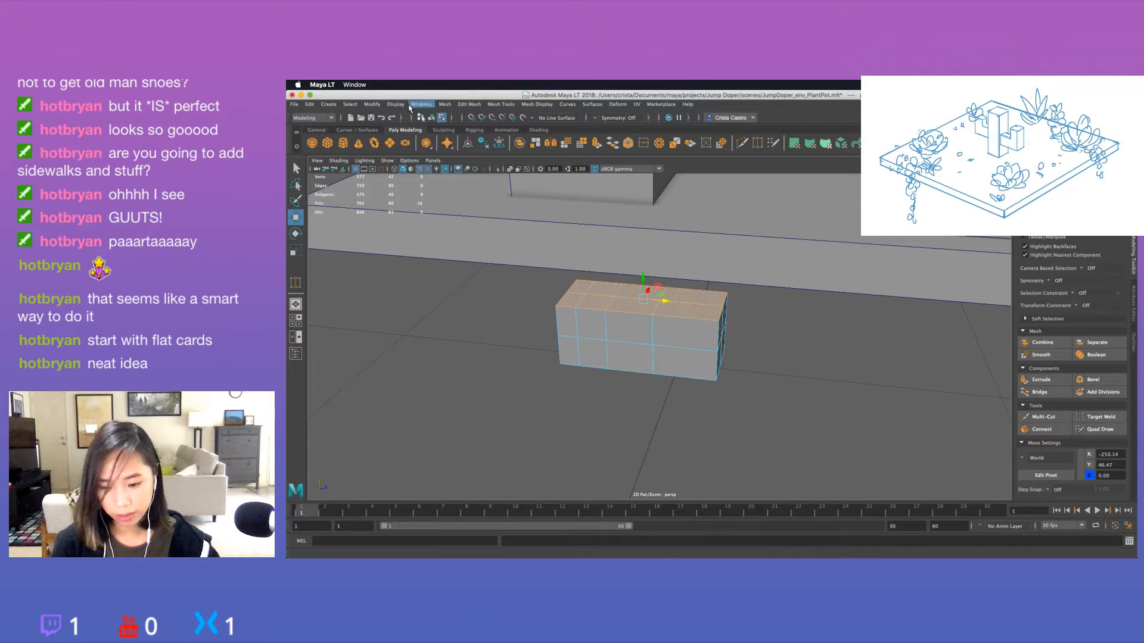
Duplicate the selected top faces as a separate piece and select that flat strip as an object for moving.
left_click(427, 106)
mouse_move(441, 109)
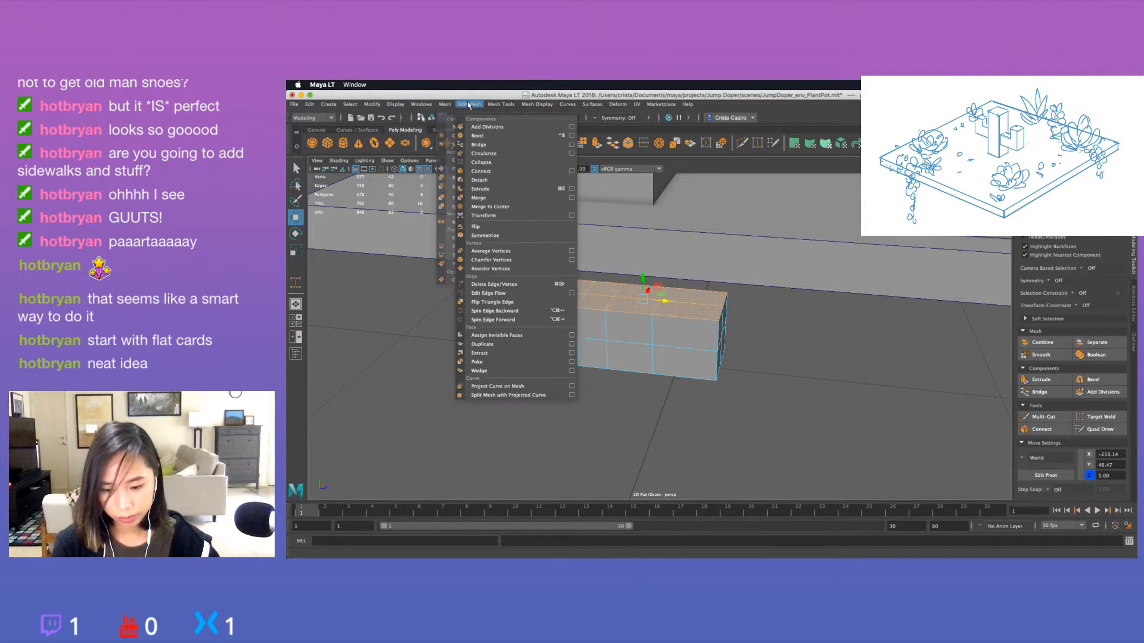
left_click(511, 345)
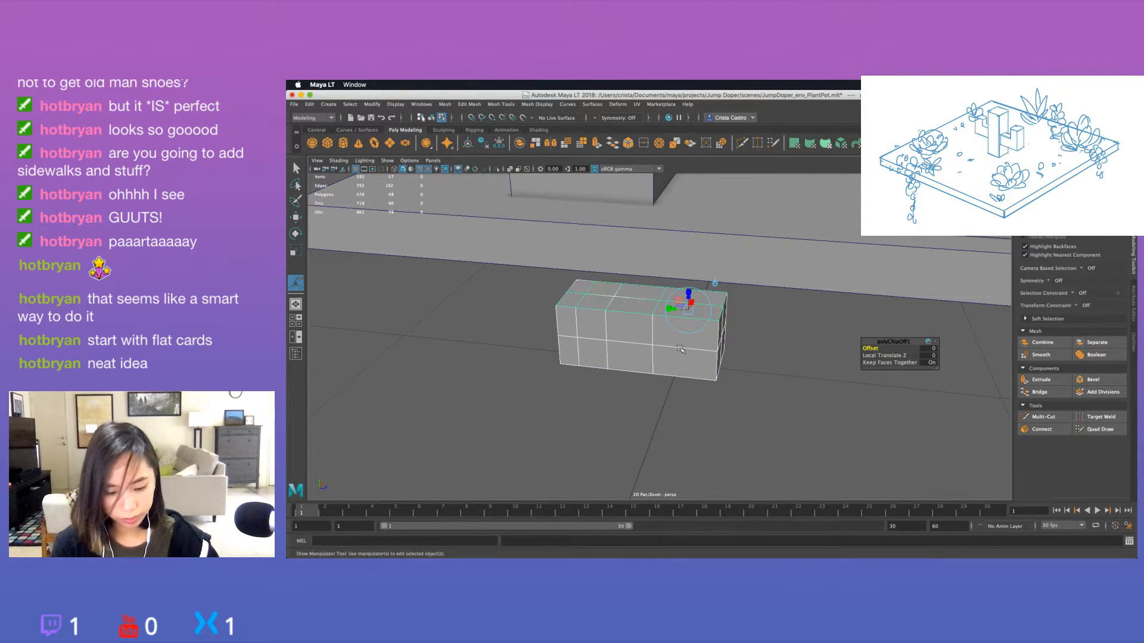
right_click_drag(679, 305, 728, 279)
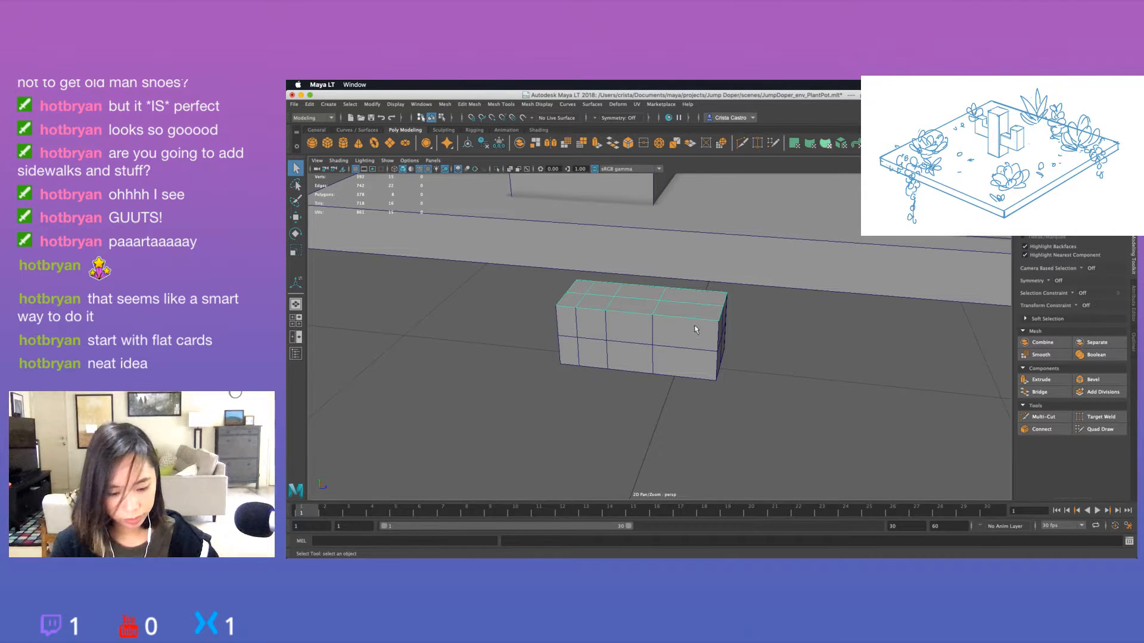
key("w")
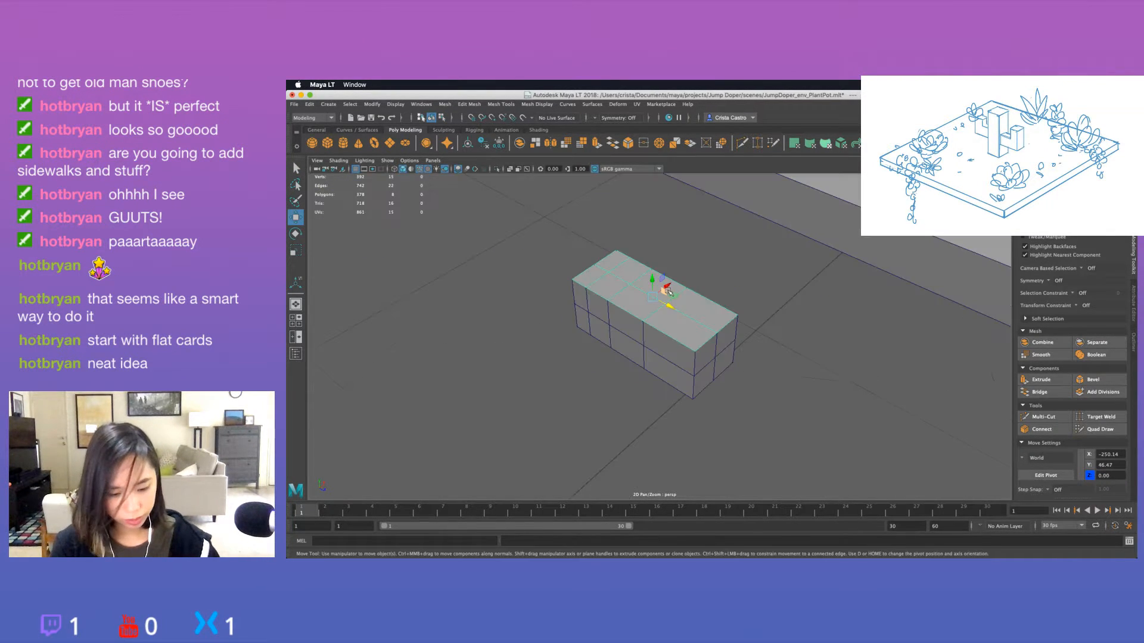
Move the duplicated flat strip along X to about -285.87, clear of the block, and centre its pivot.
left_click_drag(668, 289, 513, 273)
left_click(565, 336)
left_click(551, 365)
key("f")
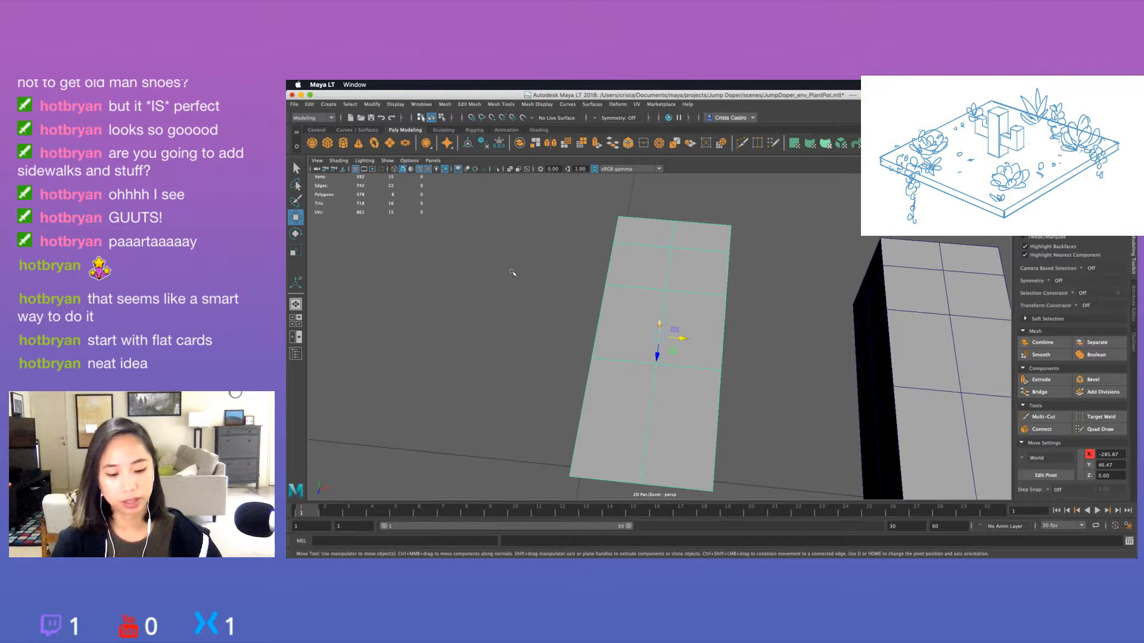
Target-weld both corner vertices at the strip's closely divided end onto its middle vertex to form a pointed tip.
left_click_drag(610, 273, 619, 284, "alt")
scroll(643, 245, "down", 4)
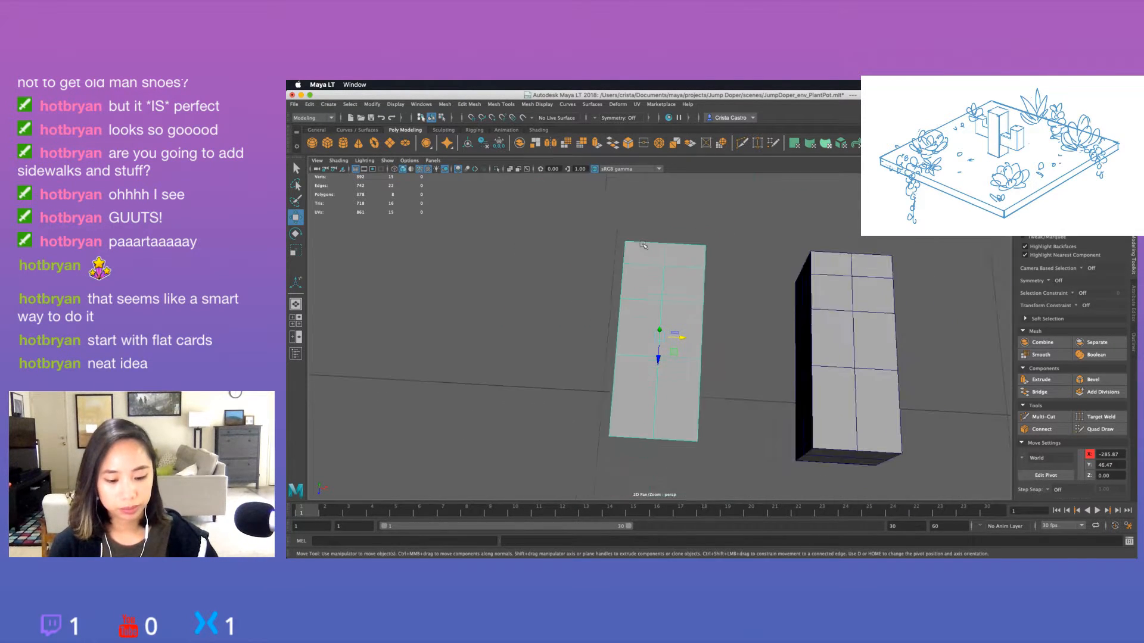
right_click(649, 251)
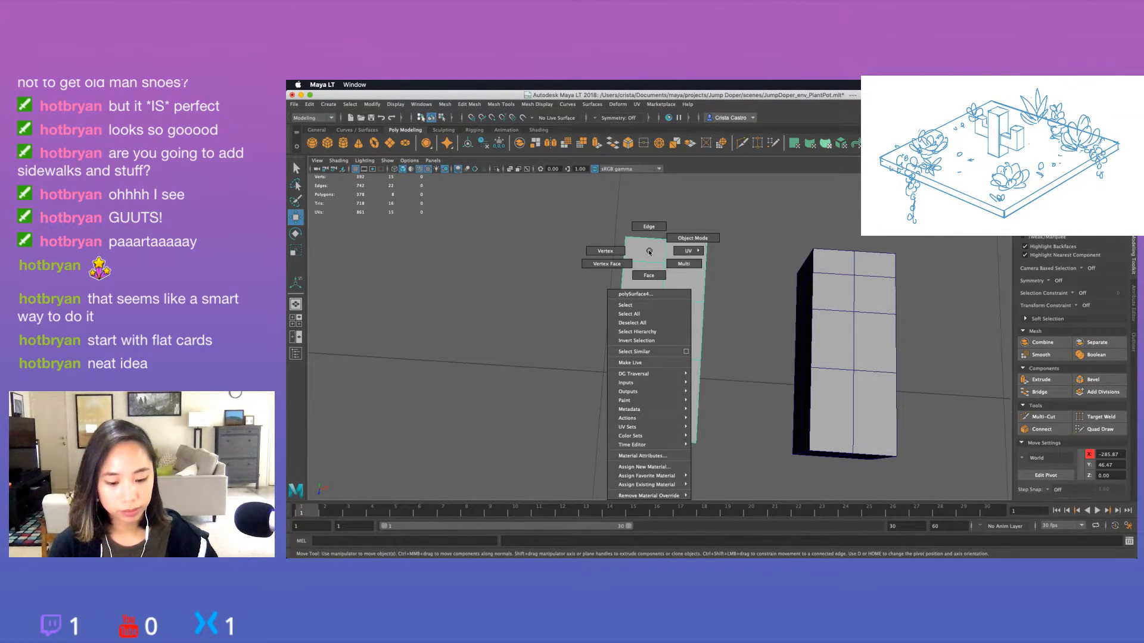
left_click(605, 251)
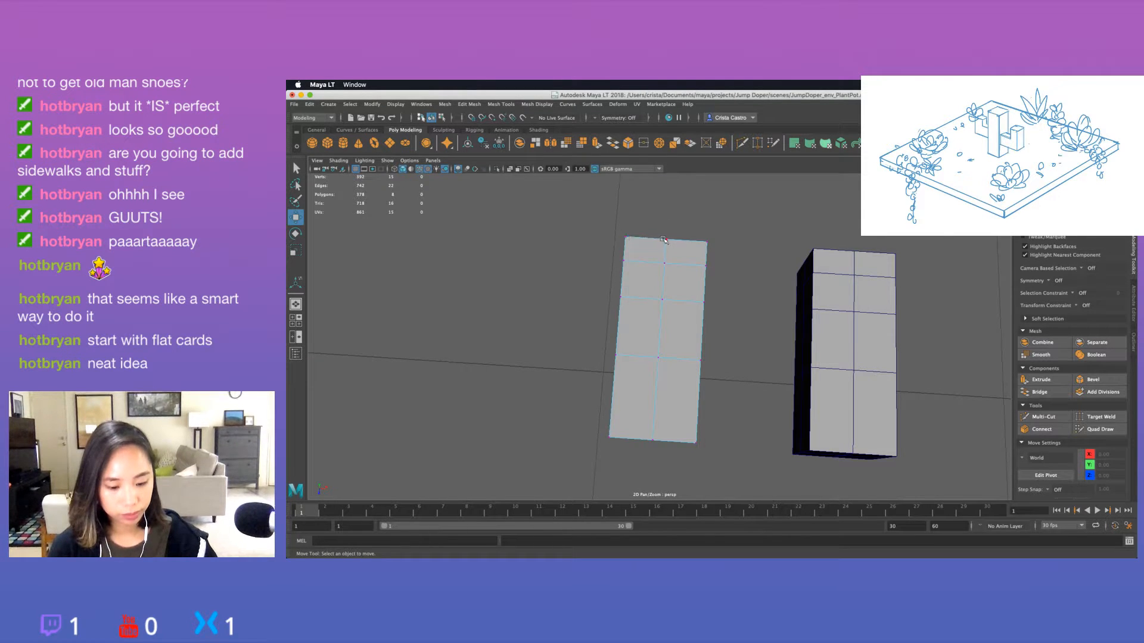
left_click(1114, 421)
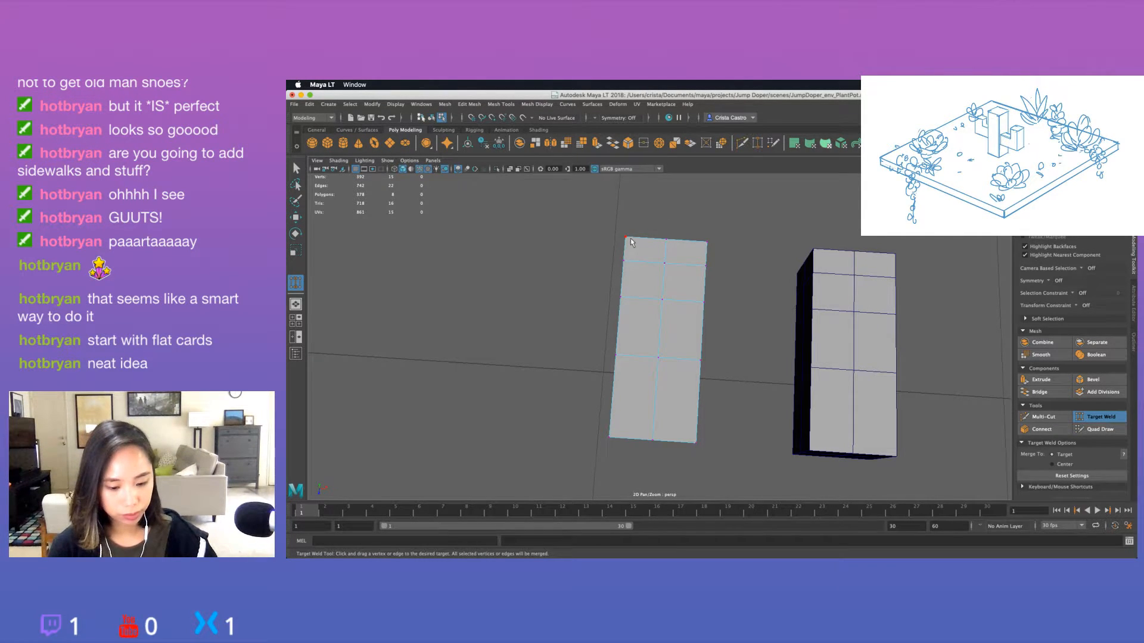
left_click_drag(625, 237, 666, 240)
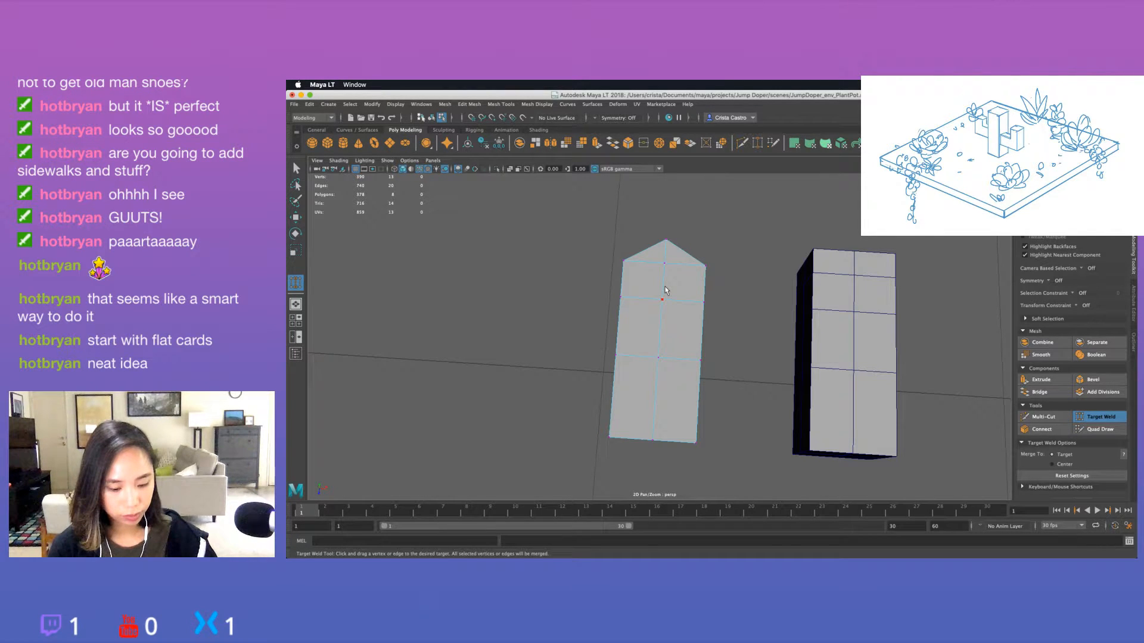
Select the vertex rows behind the pointed tip and scale them slightly narrower across the strip's width.
left_click_drag(665, 290, 732, 321, "alt")
scroll(732, 322, "down", 5)
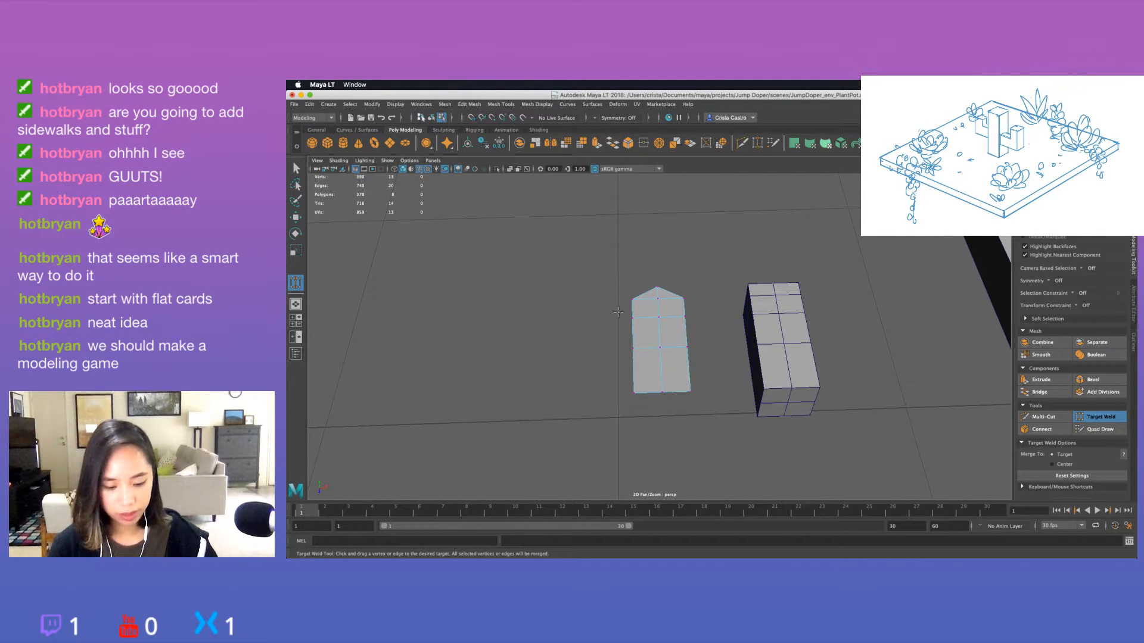
left_click_drag(618, 313, 701, 393)
key("r")
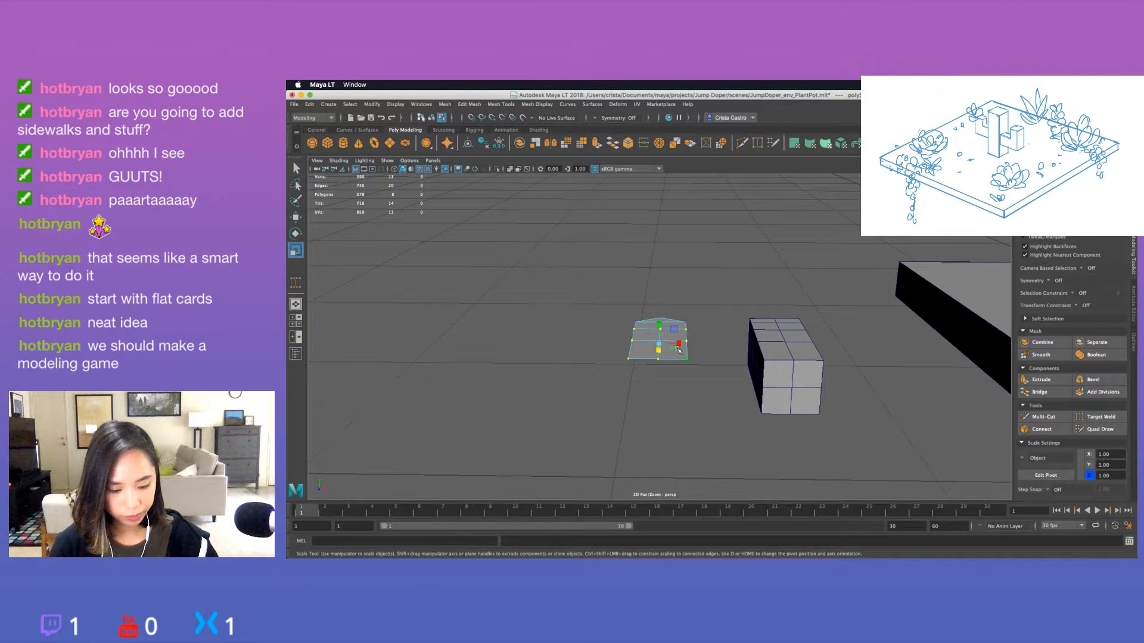
left_click_drag(678, 346, 636, 382)
left_click(598, 354)
Scale the rear vertex rows inward across the width so the strip tapers to a narrow base like a leaf.
left_click_drag(614, 335, 702, 375)
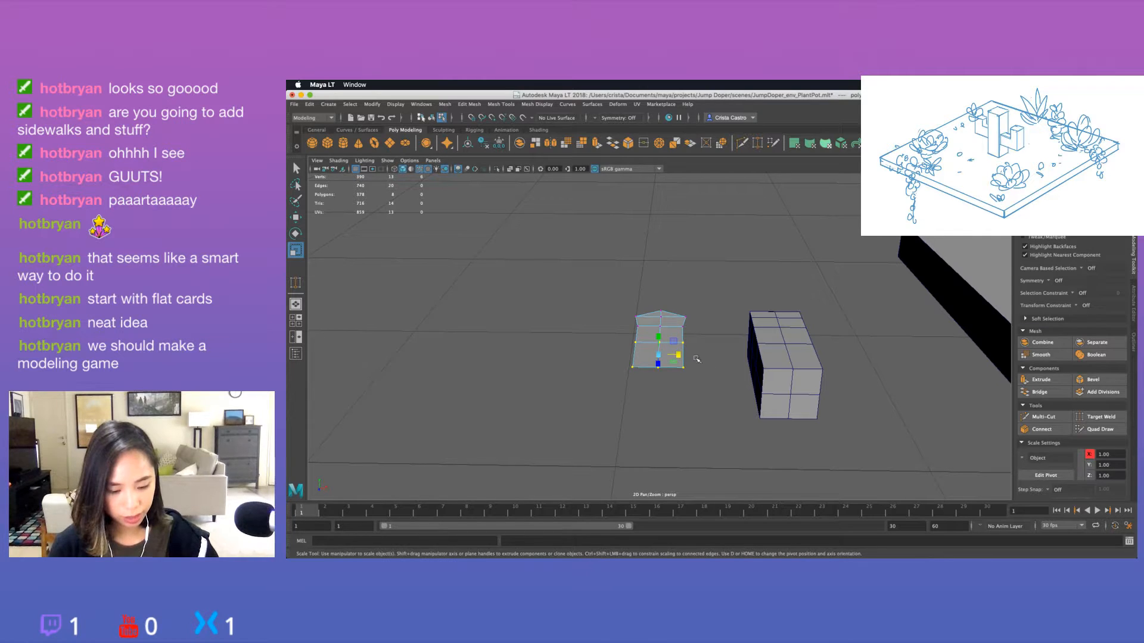
key("e")
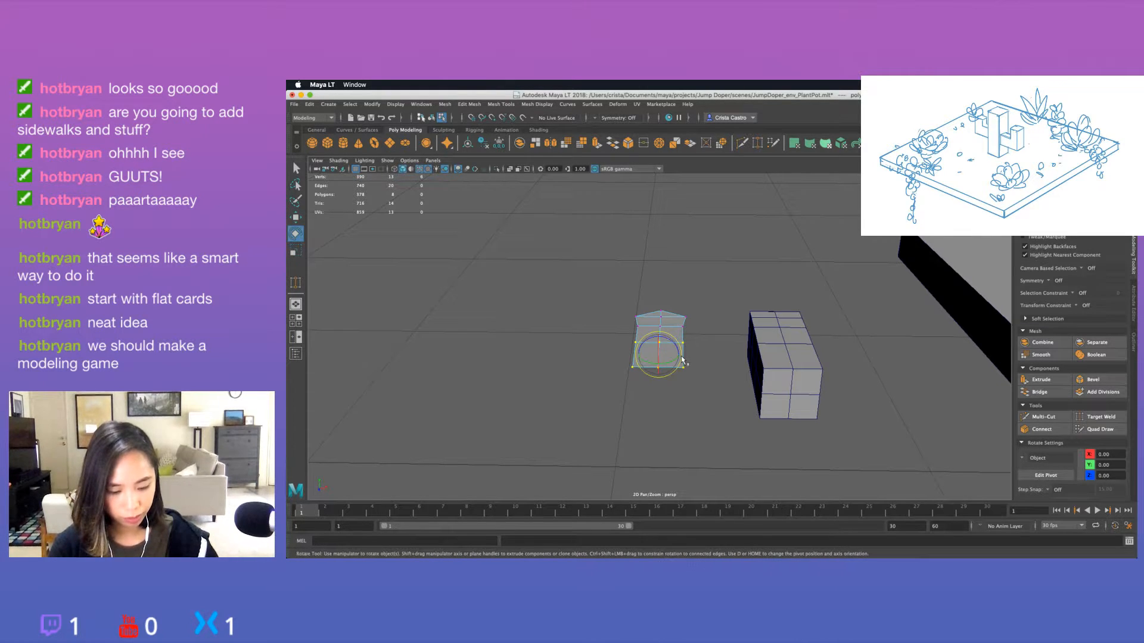
key("r")
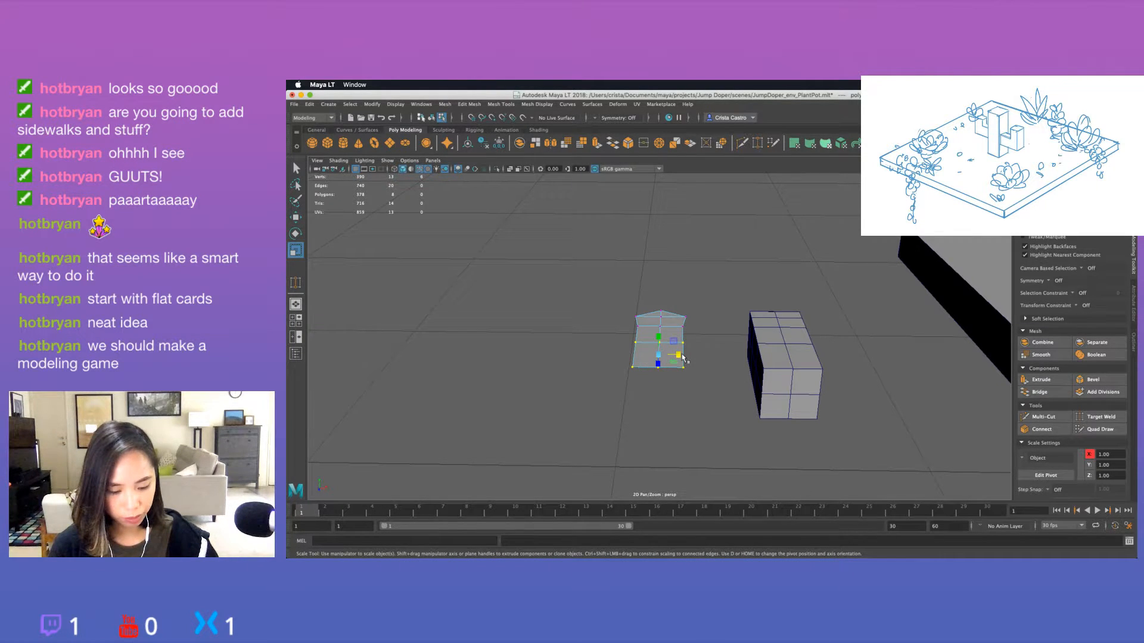
left_click_drag(682, 356, 798, 369)
left_click(648, 396)
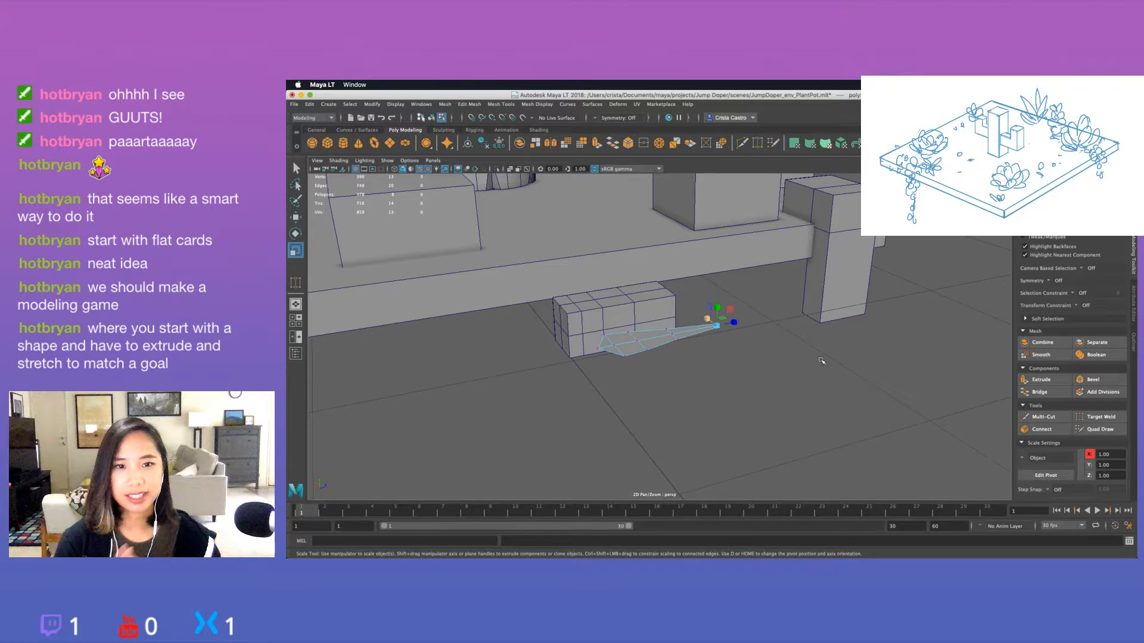
Select the two shoulder vertices beside the leaf's tip and scale them closer together.
left_click_drag(794, 355, 679, 411, "alt")
left_click(622, 296)
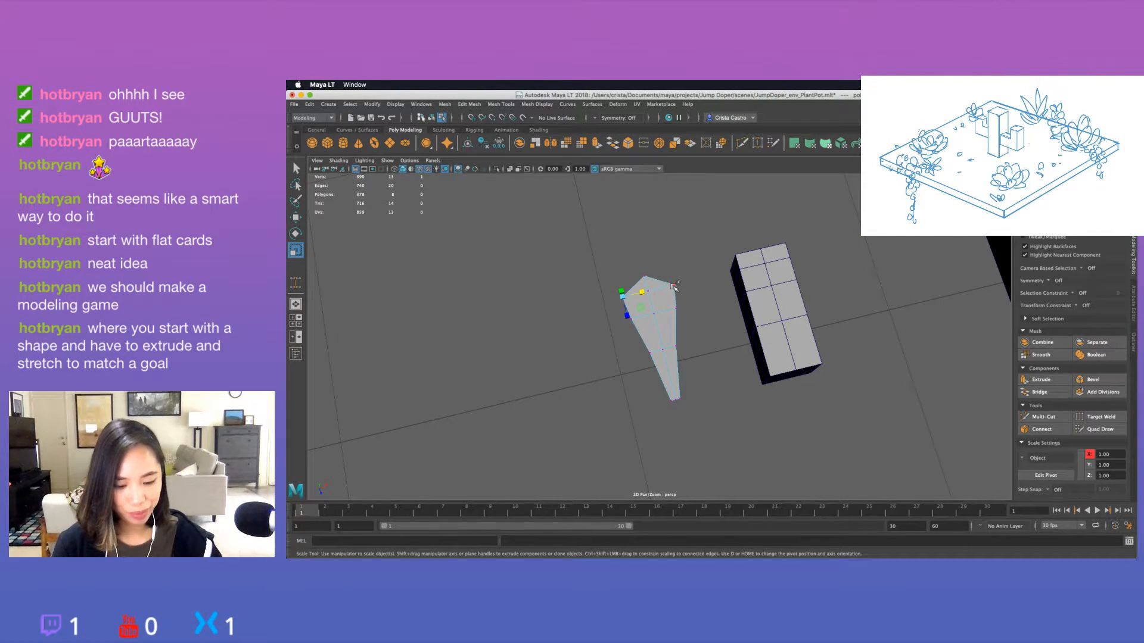
left_click(673, 288, "shift")
left_click_drag(673, 289, 662, 289)
left_click(693, 312)
left_click_drag(702, 340, 664, 325, "alt")
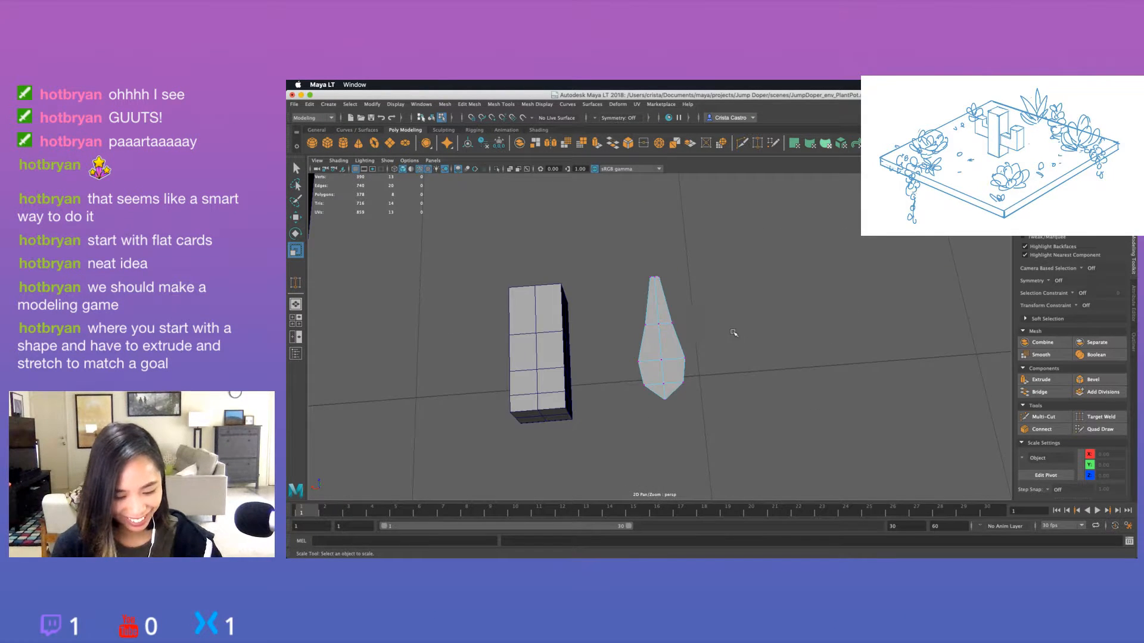
Return the flat leaf shape from vertex editing to object mode.
left_click_drag(733, 333, 571, 262, "alt")
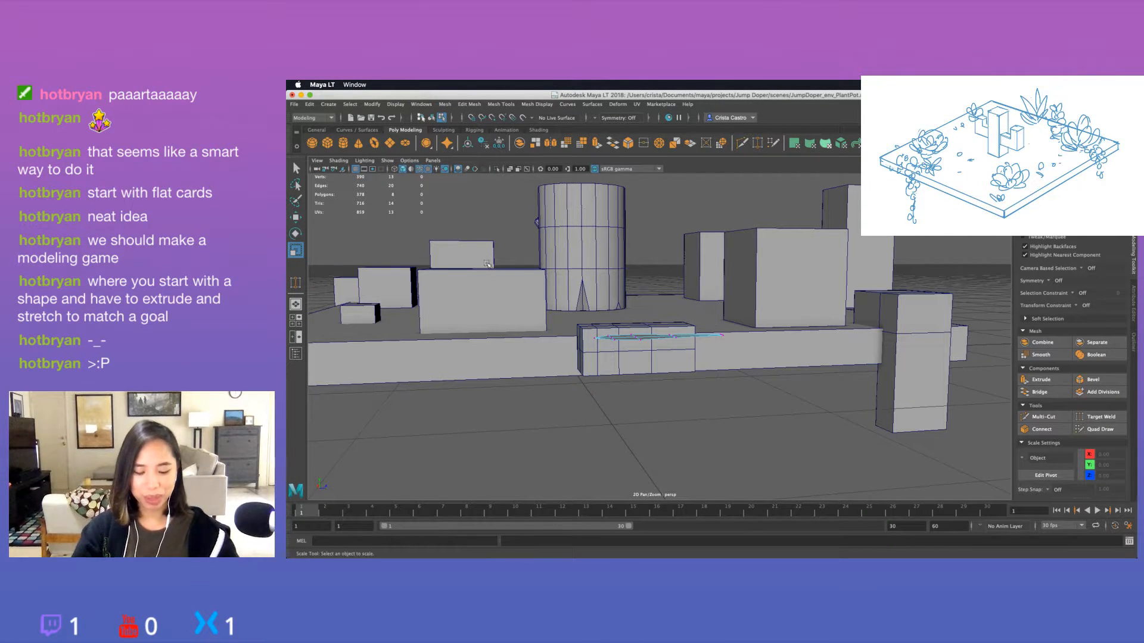
left_click_drag(579, 320, 532, 369, "alt")
key("q")
left_click_drag(679, 339, 698, 365, "alt")
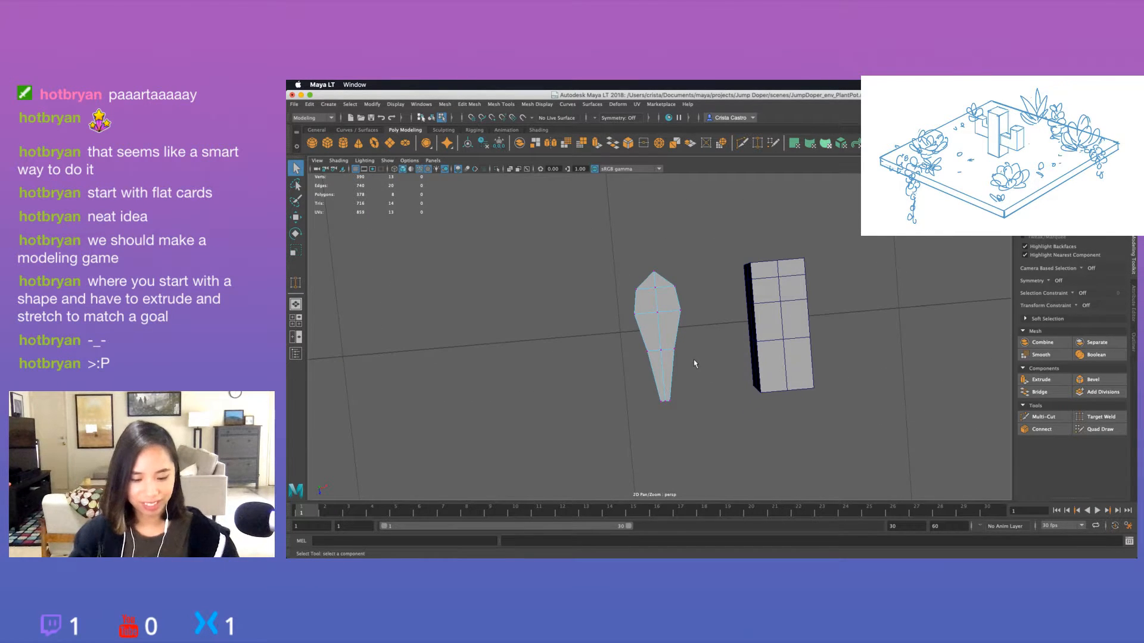
right_click_drag(667, 305, 706, 293)
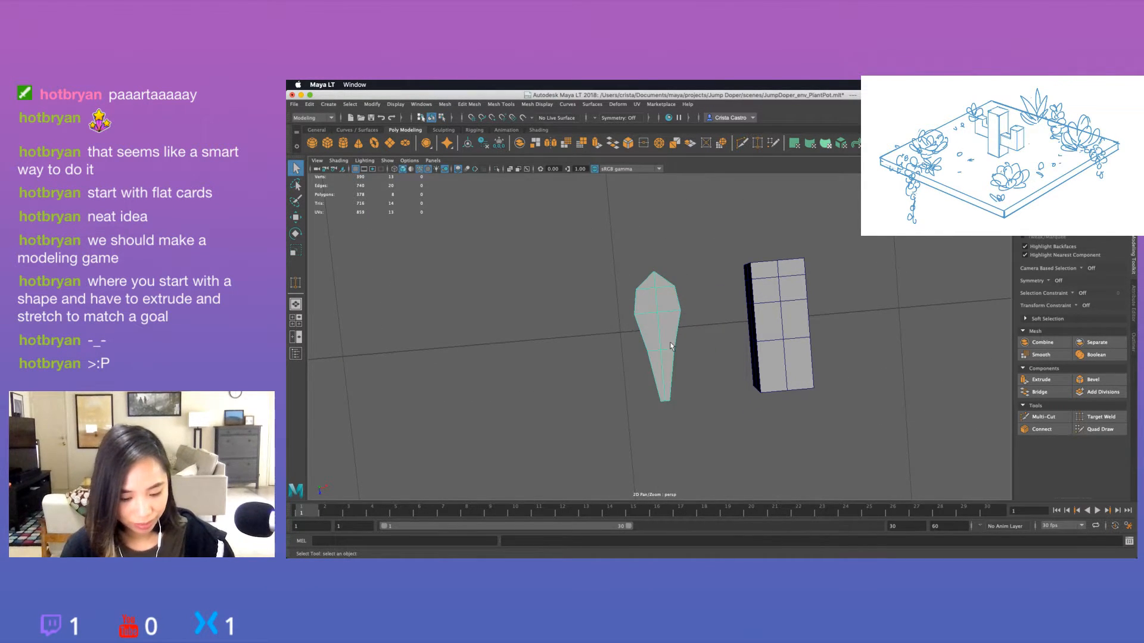
Duplicate the flat leaf shape and move the copy beside the original, away from the subdivided block.
mouse_move(672, 346)
left_mouse_down("alt")
mouse_move(684, 329)
mouse_move(676, 352)
mouse_move(669, 342)
left_mouse_up("alt")
key("ctrl+d")
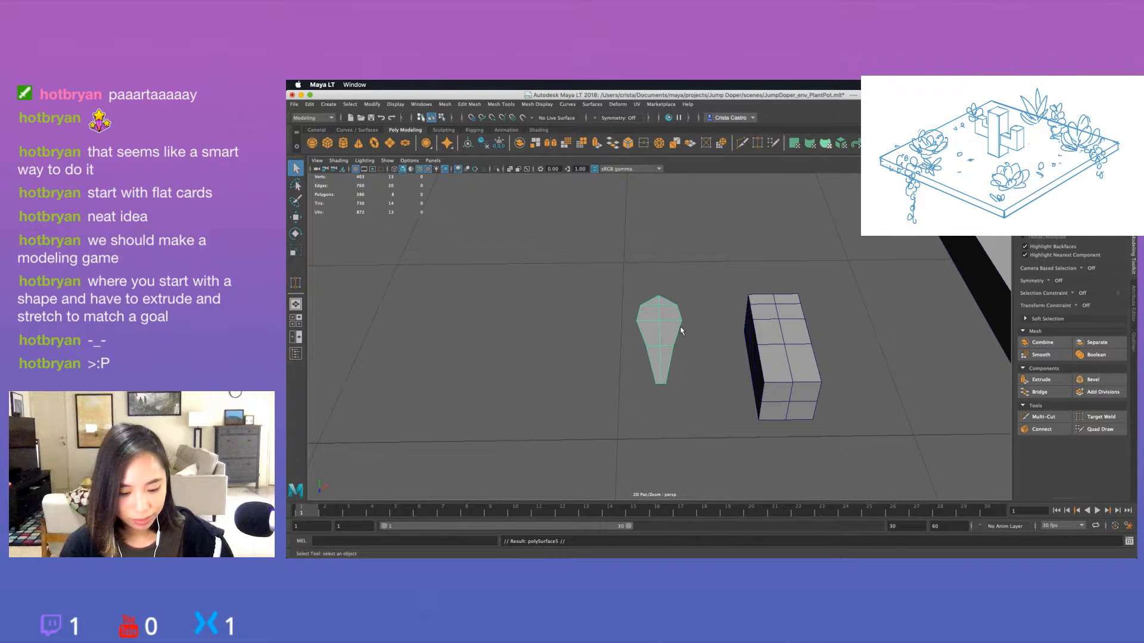
right_click_drag(673, 305, 703, 294)
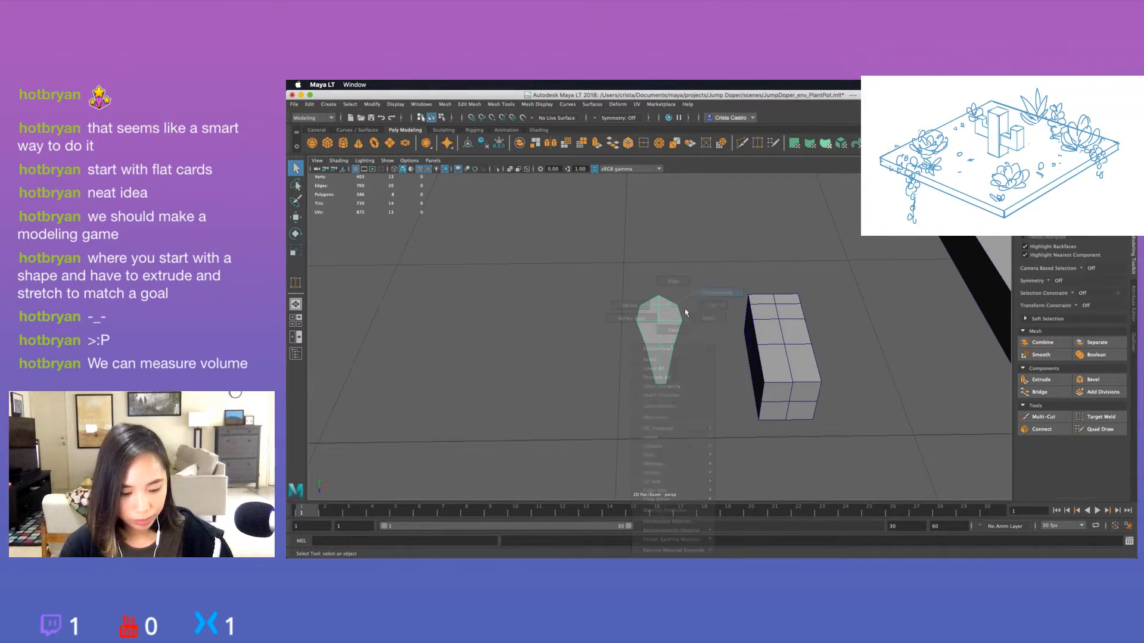
key("w")
left_click_drag(674, 332, 613, 338)
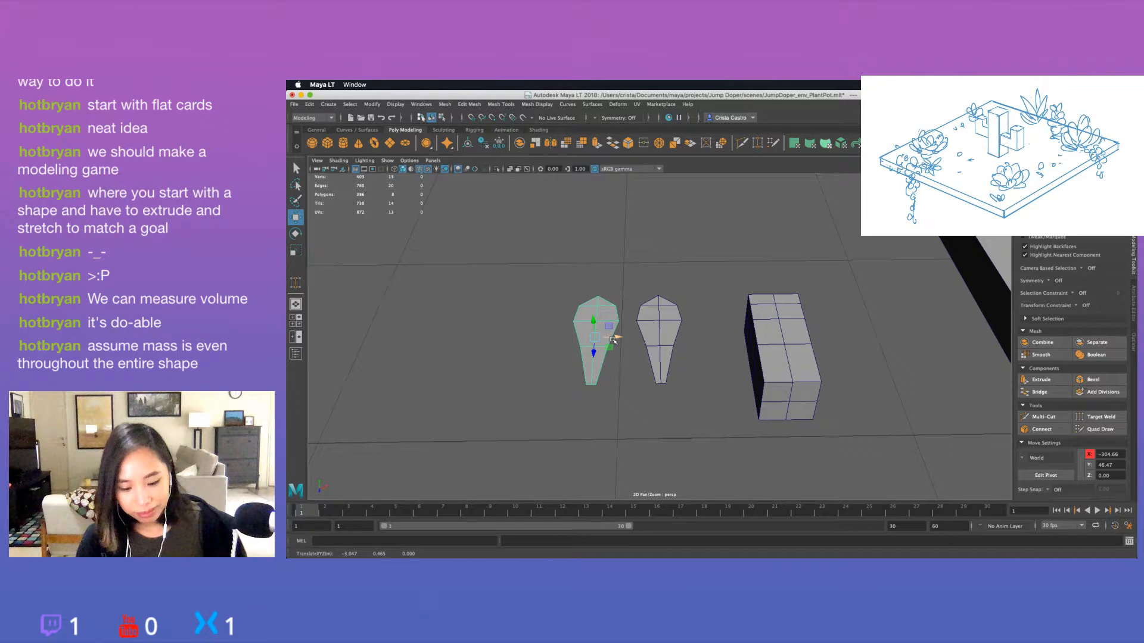
Extrude all faces of the leaf copy to a thickness of about 8.5 and return it to object mode.
left_click_drag(613, 340, 691, 427, "alt")
key("ctrl+e")
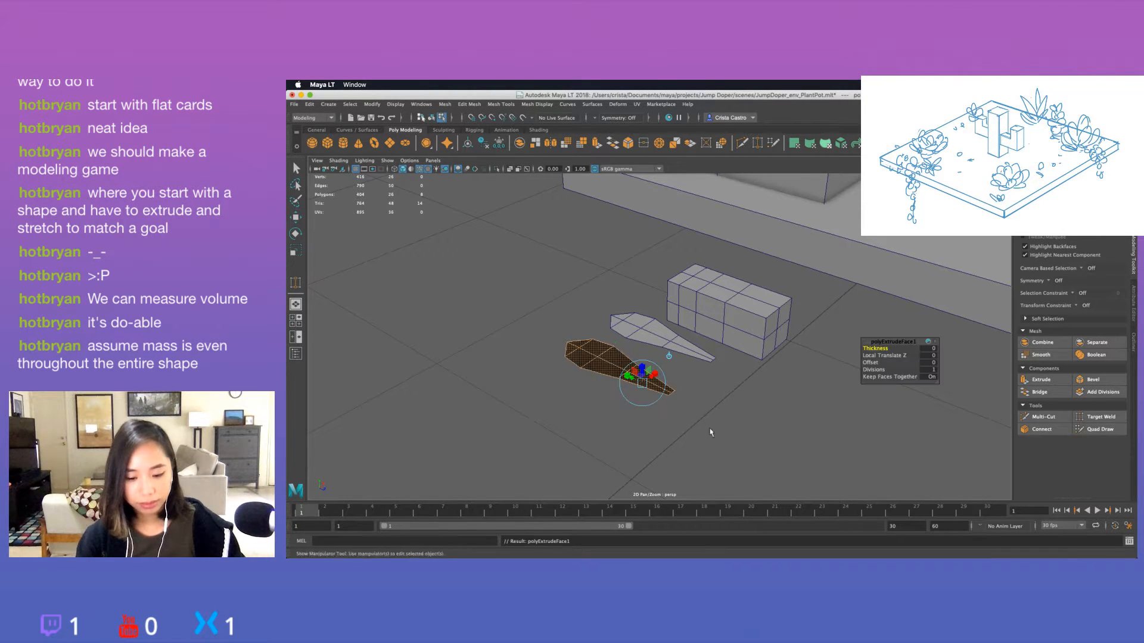
middle_click_drag(713, 430, 734, 430)
left_click_drag(734, 430, 766, 415, "alt")
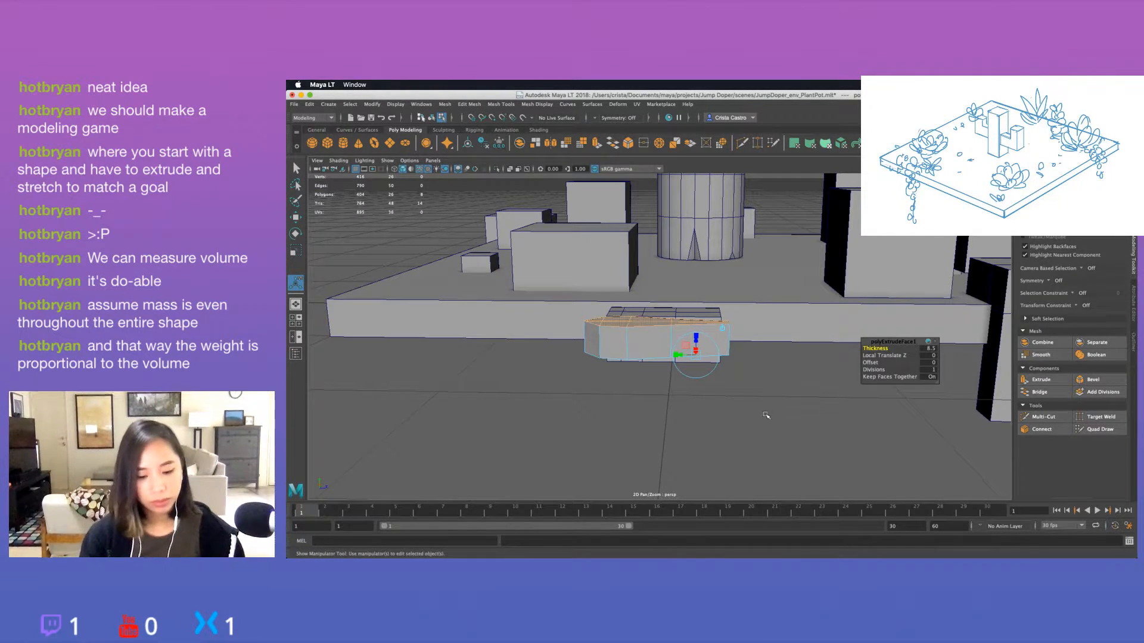
left_click_drag(766, 415, 748, 414, "alt")
key("q")
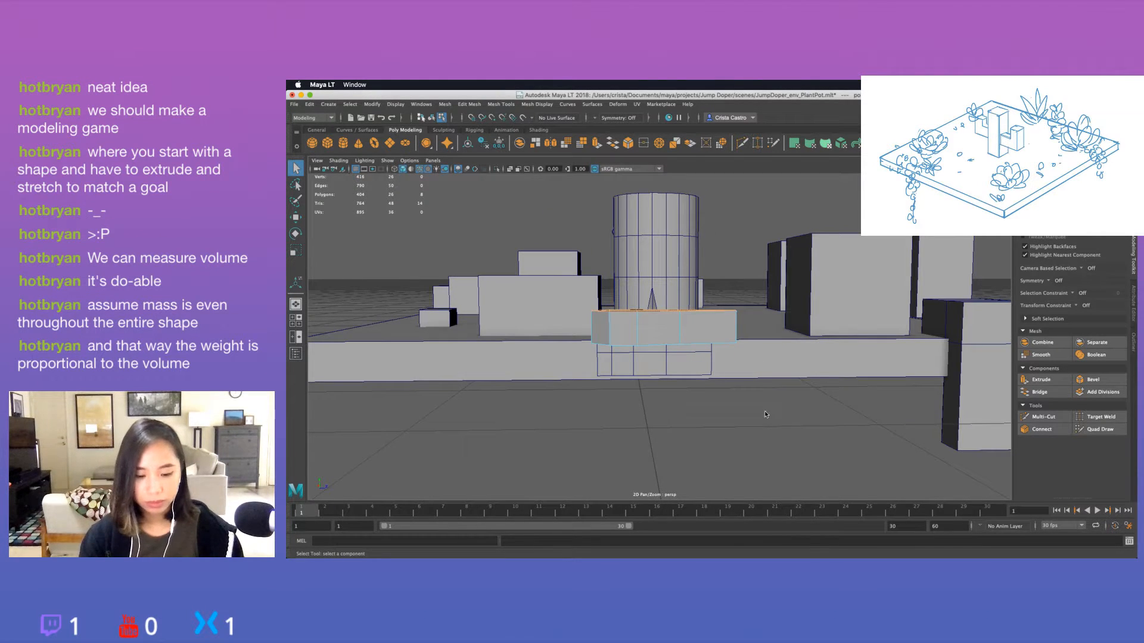
right_click_drag(765, 305, 803, 296)
left_click(724, 367)
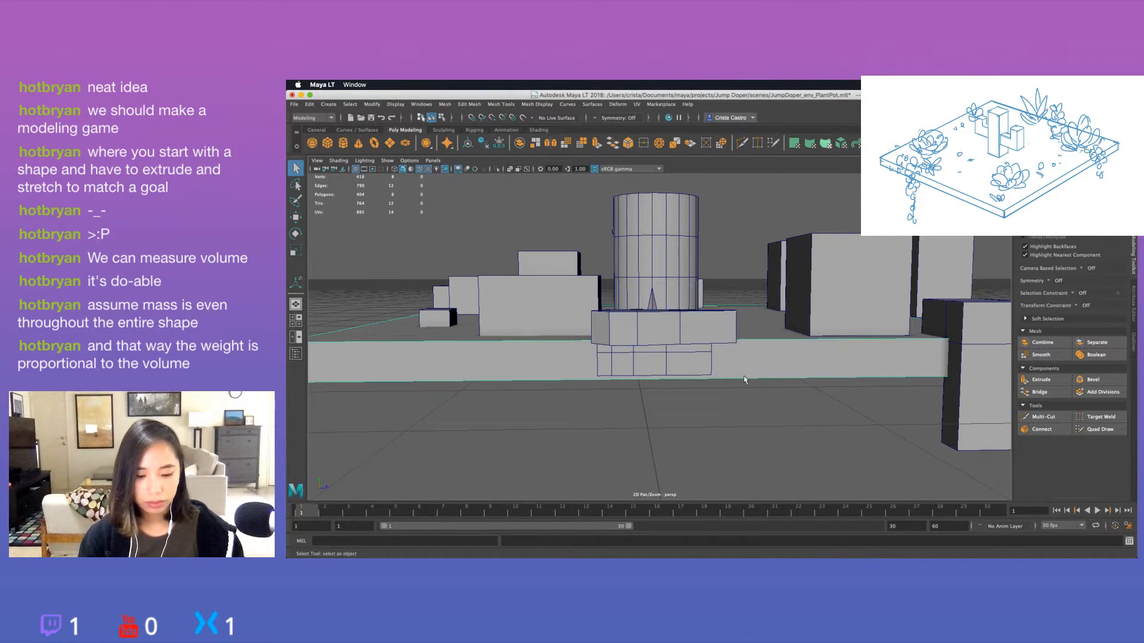
left_click_drag(744, 380, 685, 403, "alt")
left_click(630, 361)
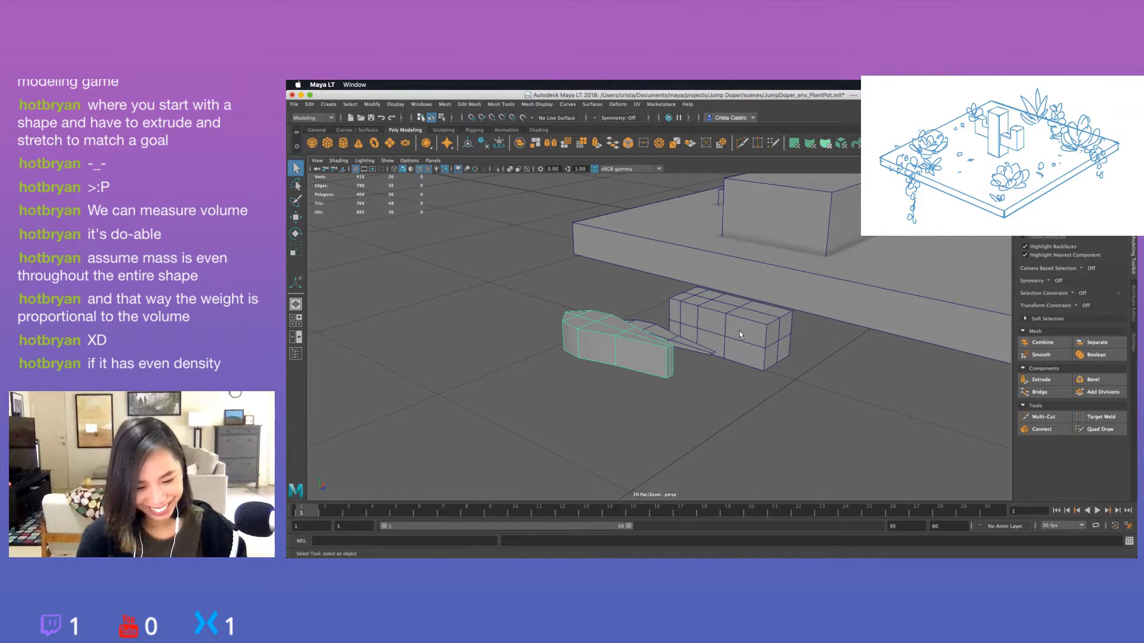
Try to insert edge loops through the side of the thickened leaf.
left_click(469, 105)
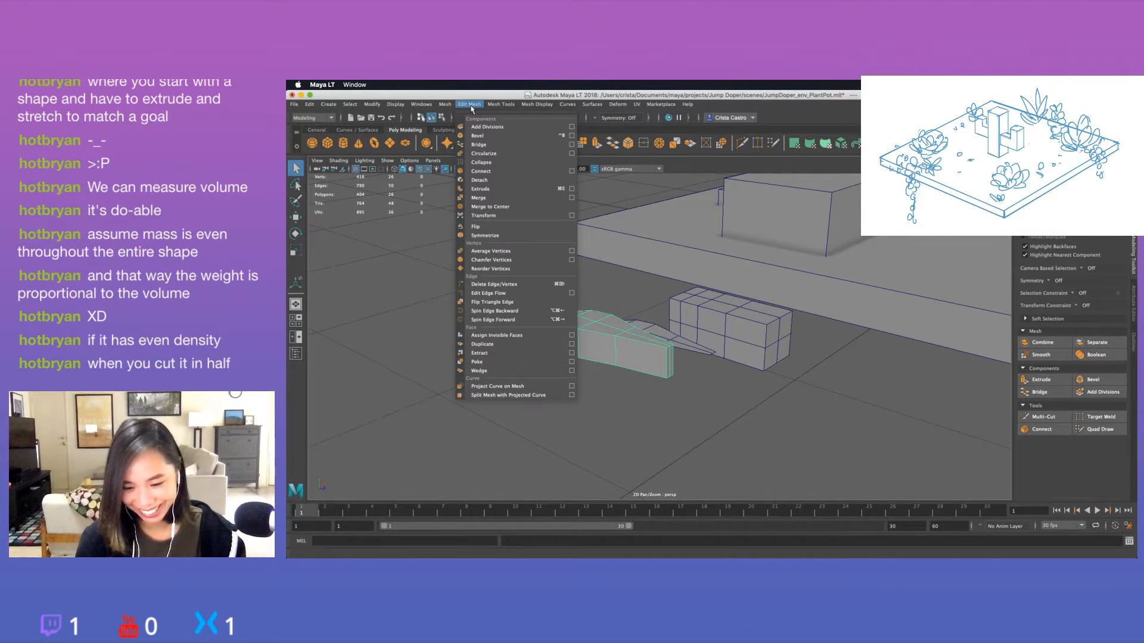
left_click(506, 172)
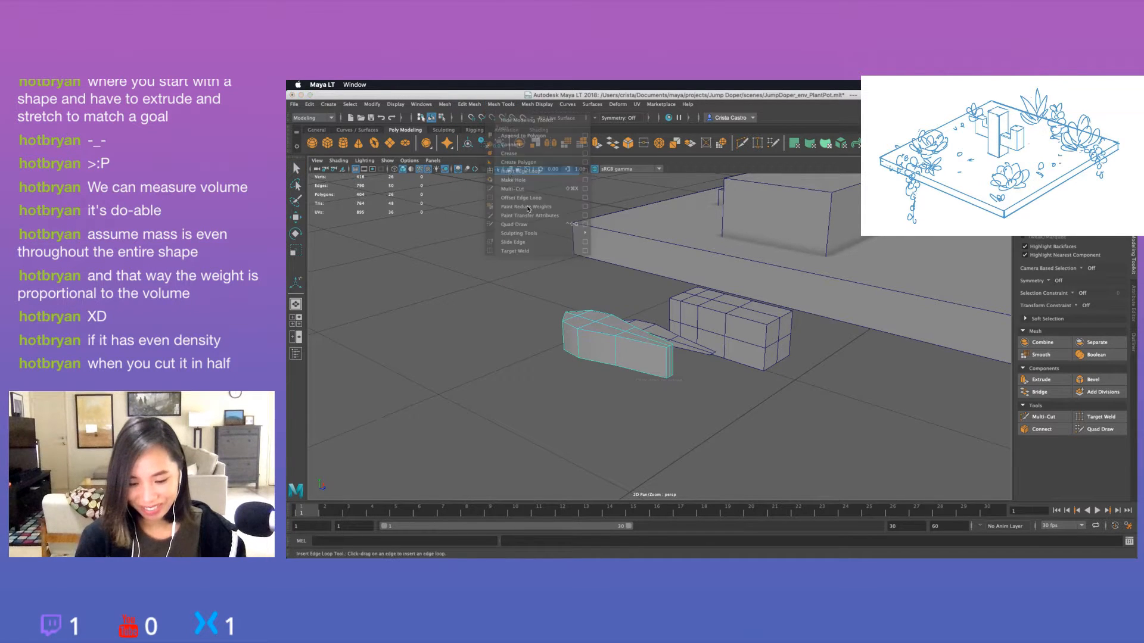
left_click(576, 347)
key("ctrl+z")
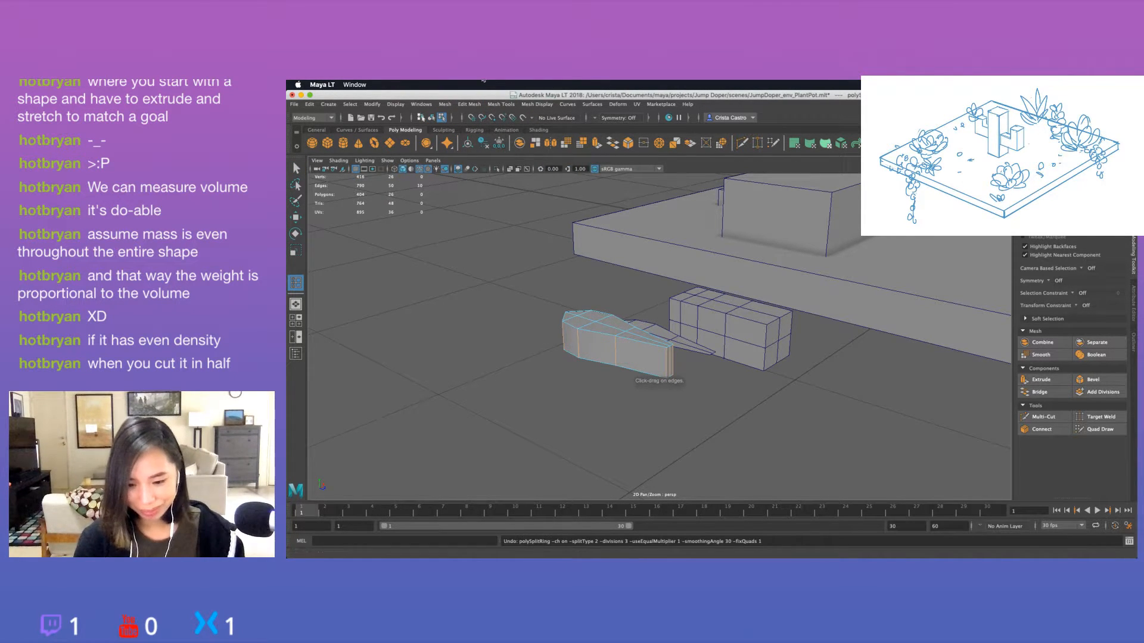
Reset Insert Edge Loop to multiple loops with a count of 1 and add a loop around the leaf's mid-thickness.
left_click(470, 104)
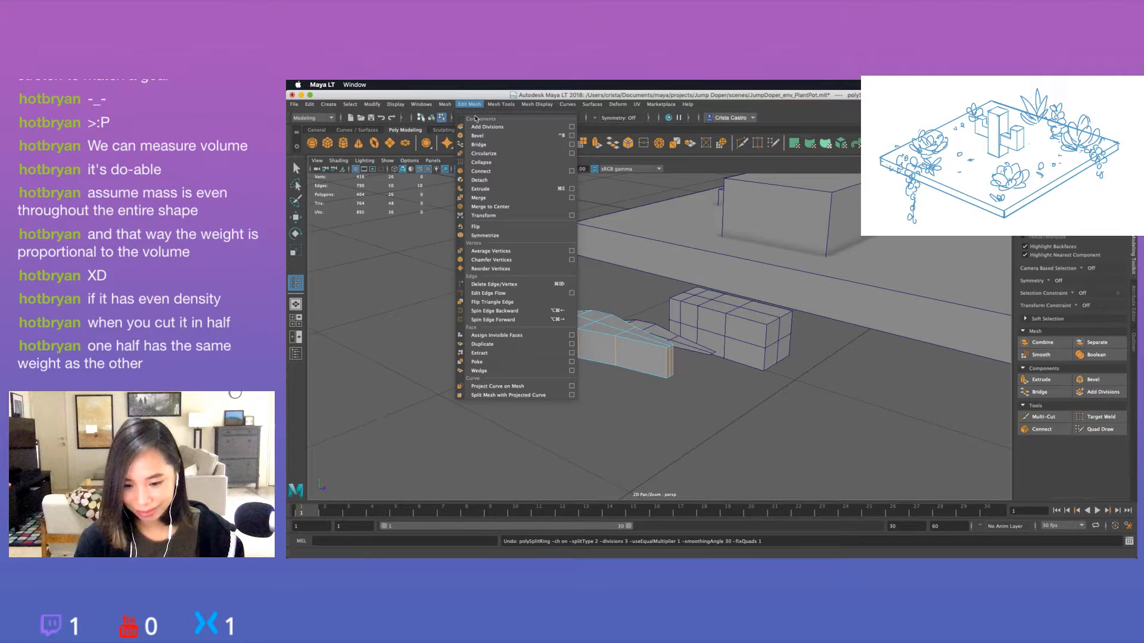
left_click(584, 171)
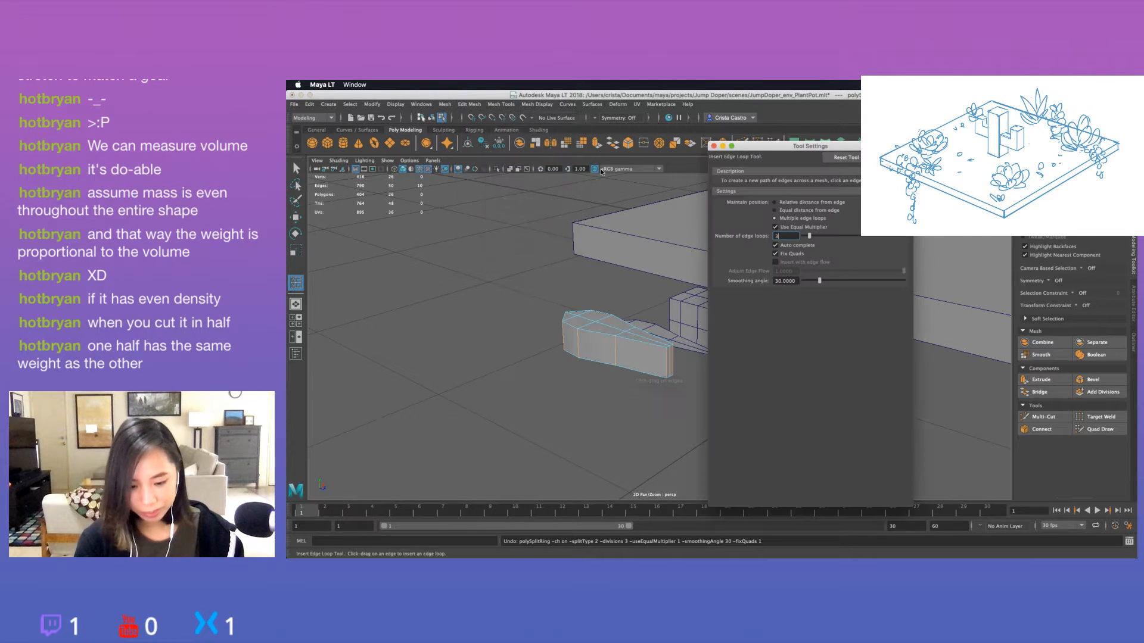
left_click(844, 158)
left_click(775, 218)
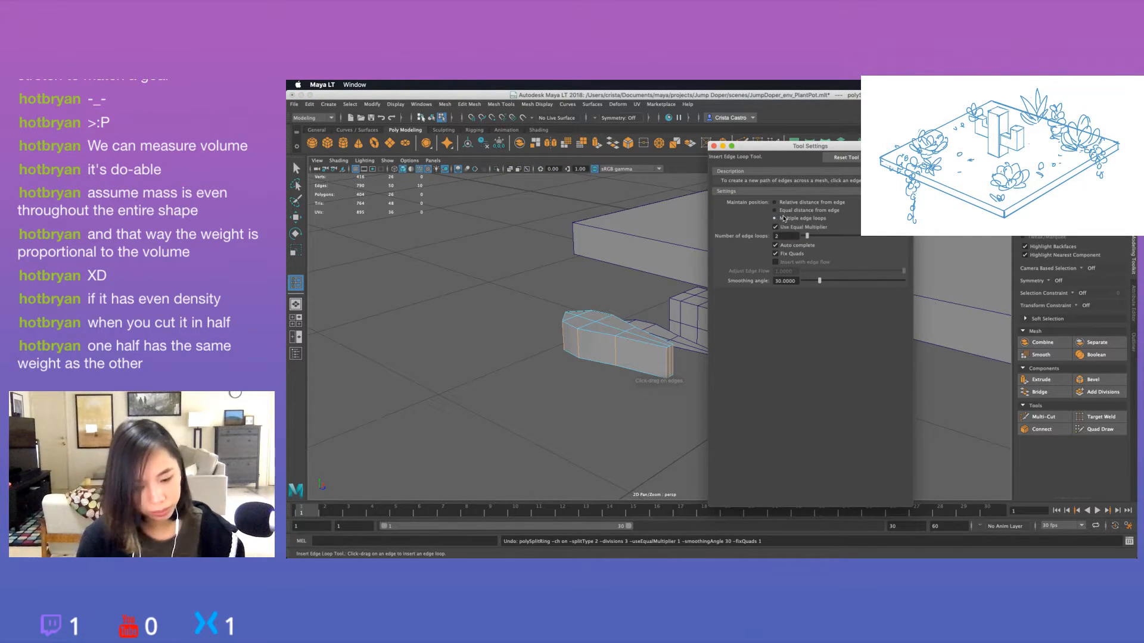
double_click(780, 236)
type("1")
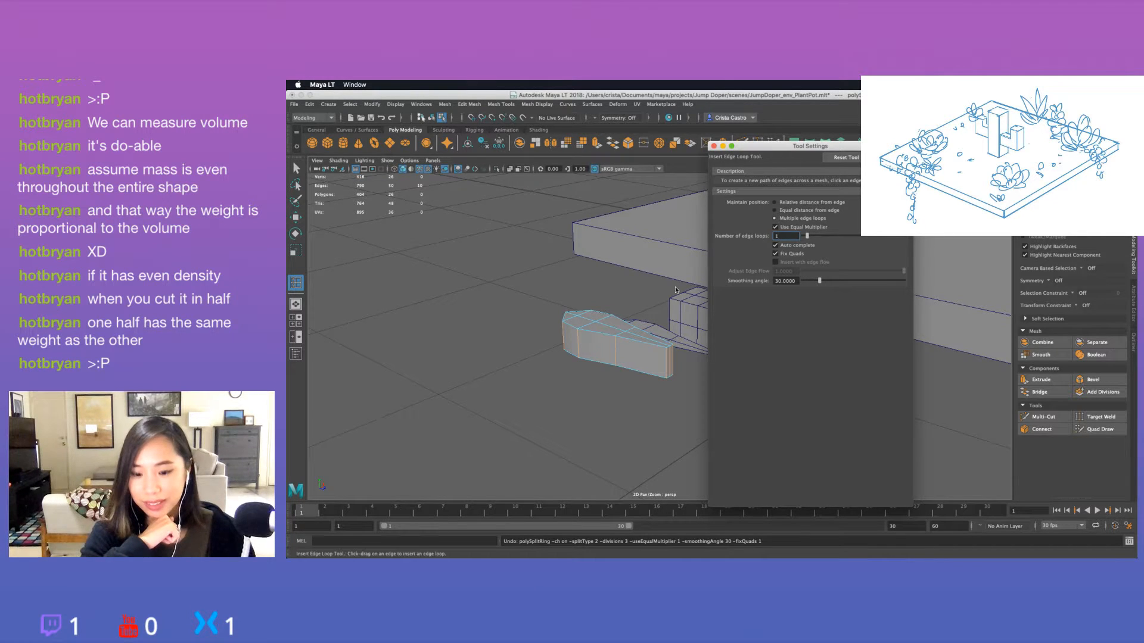
left_click_drag(603, 352, 617, 358)
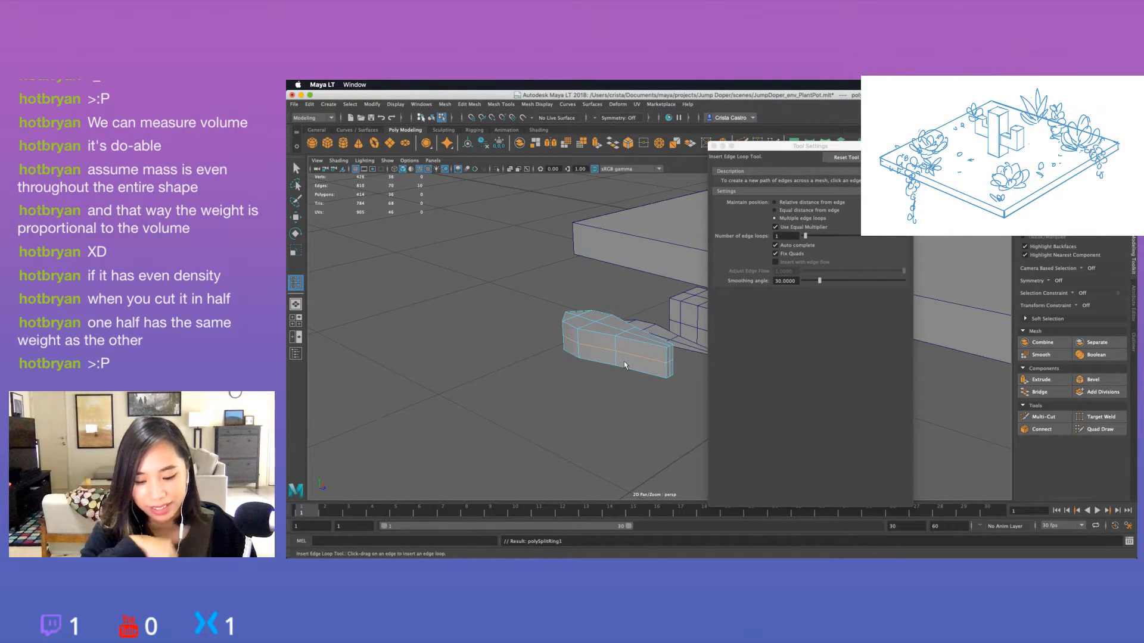
left_click(714, 146)
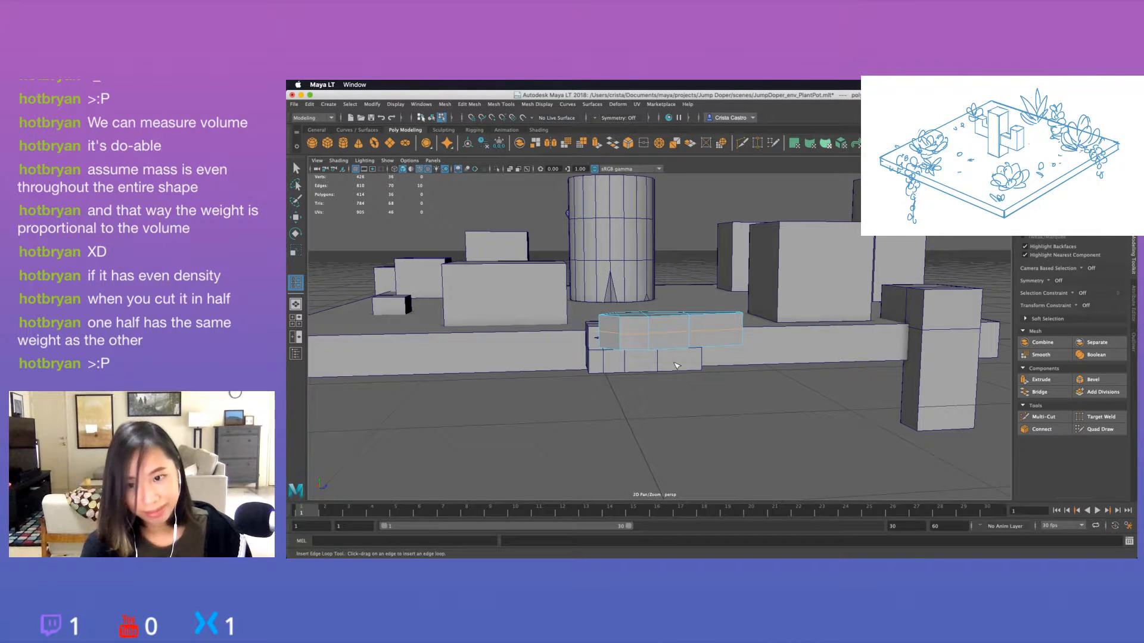
Enter vertex editing on the thickened leaf and target-weld the stacked vertices at its wide end's tip into one point.
key("q")
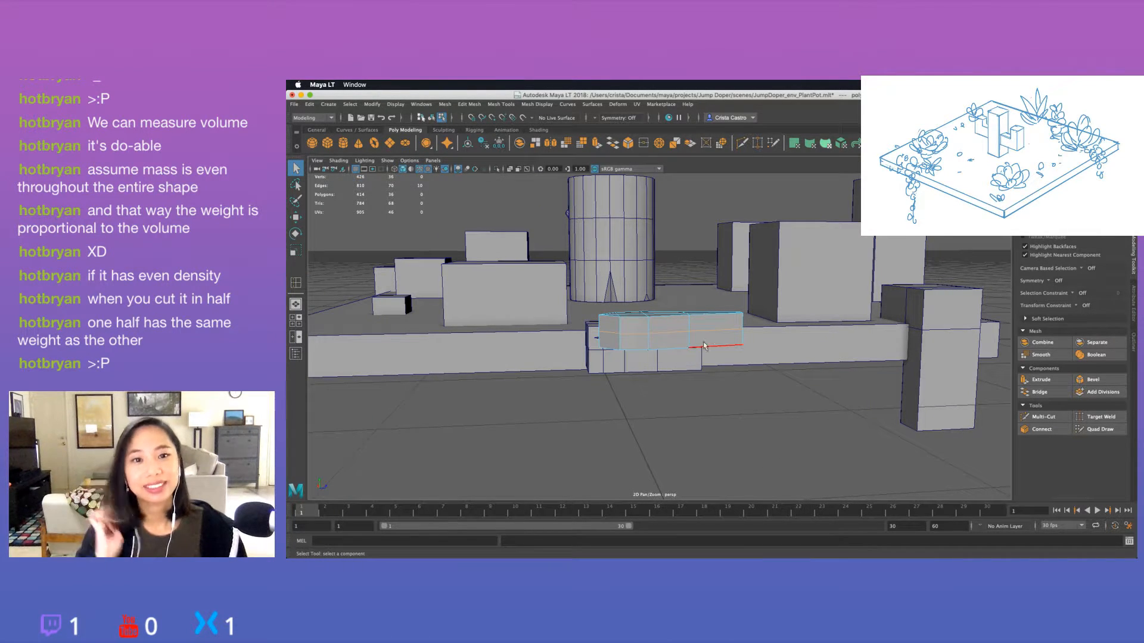
right_click_drag(618, 330, 597, 319)
left_click_drag(597, 320, 612, 346, "alt")
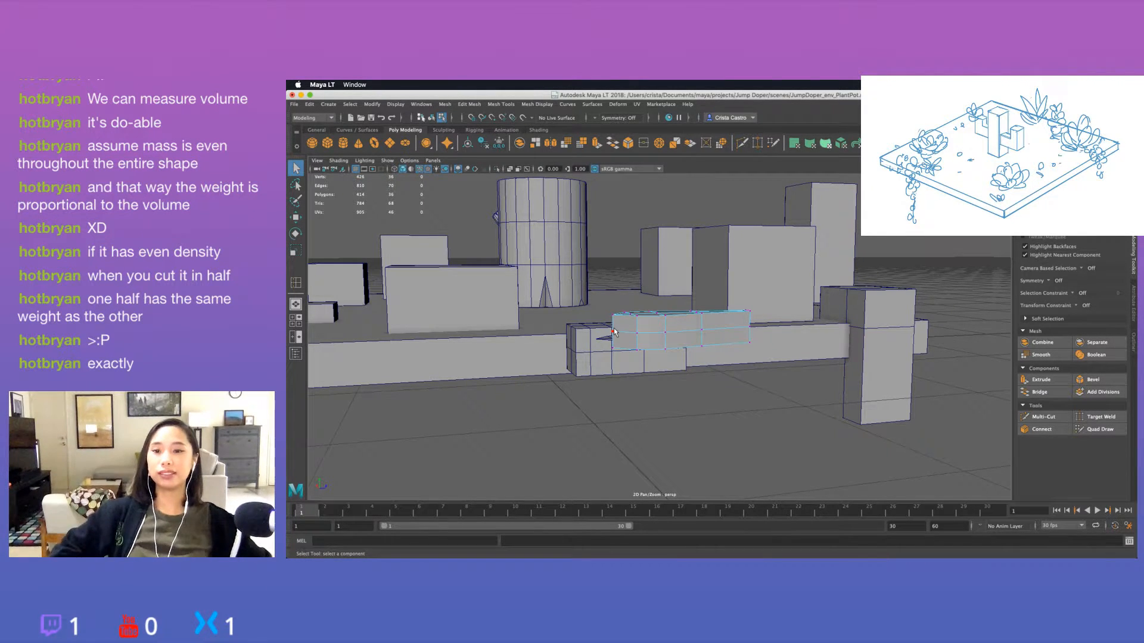
left_click_drag(727, 356, 692, 374, "alt")
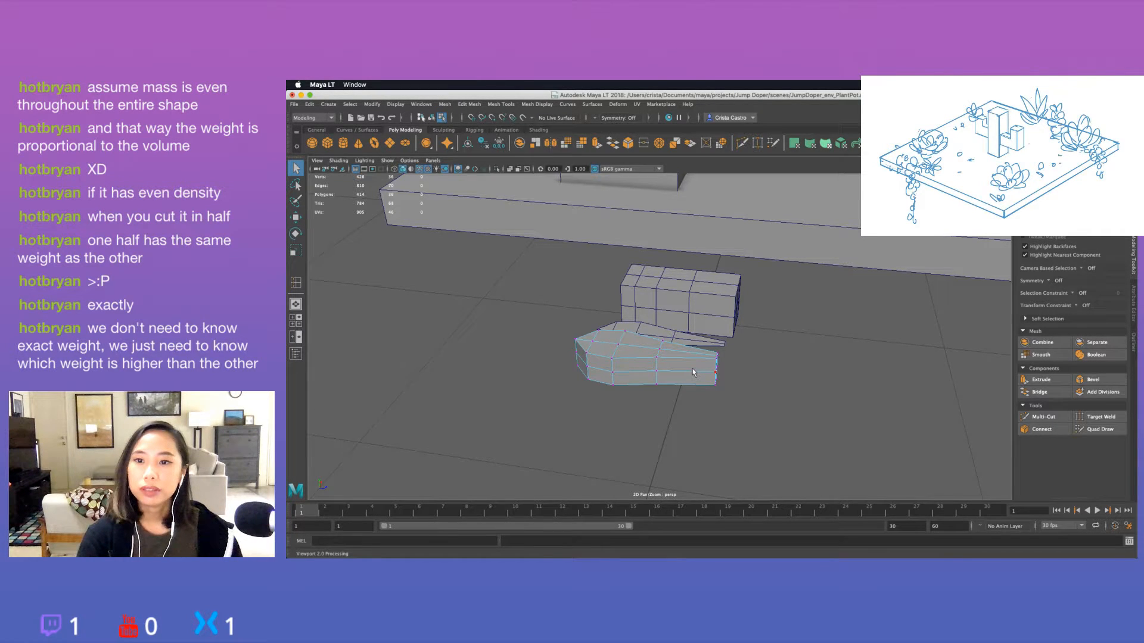
left_click_drag(692, 368, 666, 305, "alt")
right_click_drag(666, 304, 698, 290)
left_click_drag(658, 388, 699, 383, "alt")
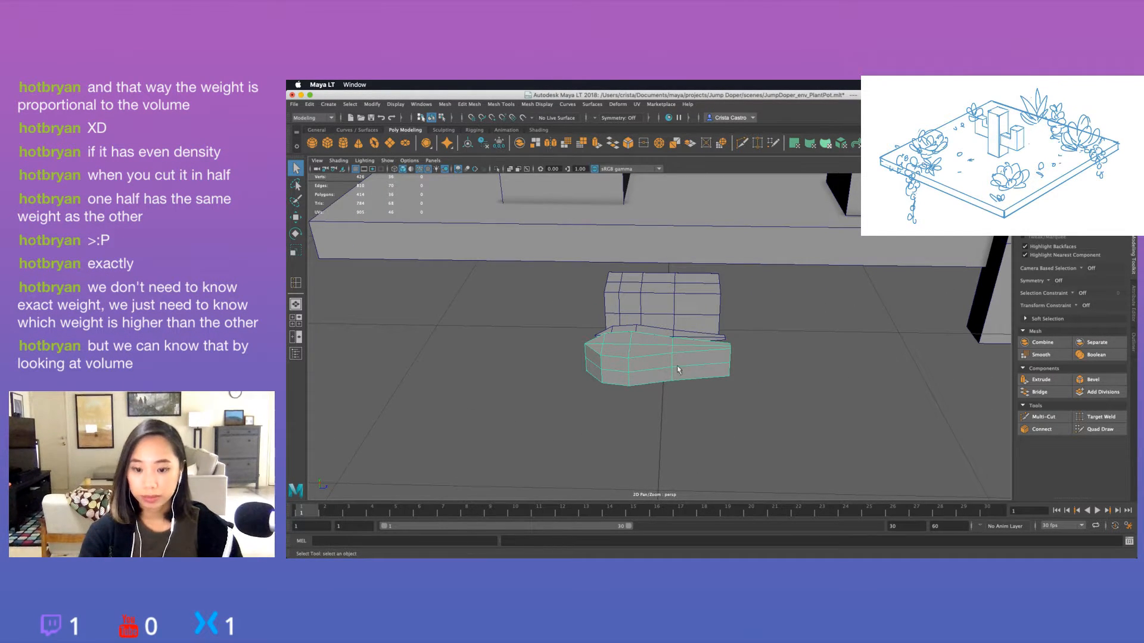
left_click_drag(684, 363, 679, 378, "alt")
right_click_drag(673, 306, 637, 305)
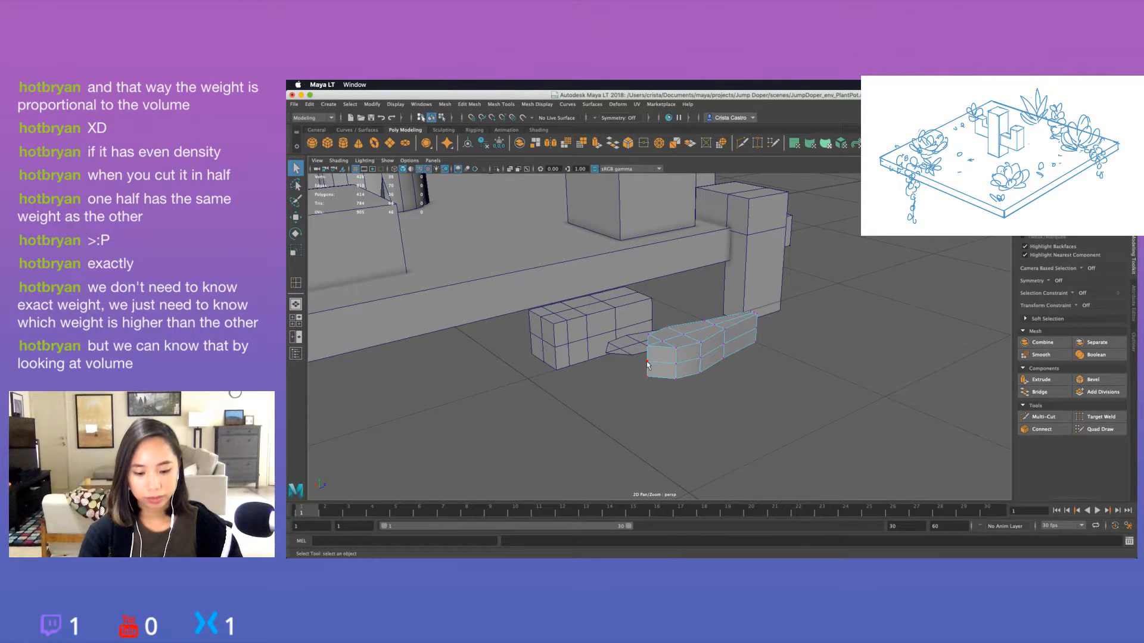
left_click(647, 374)
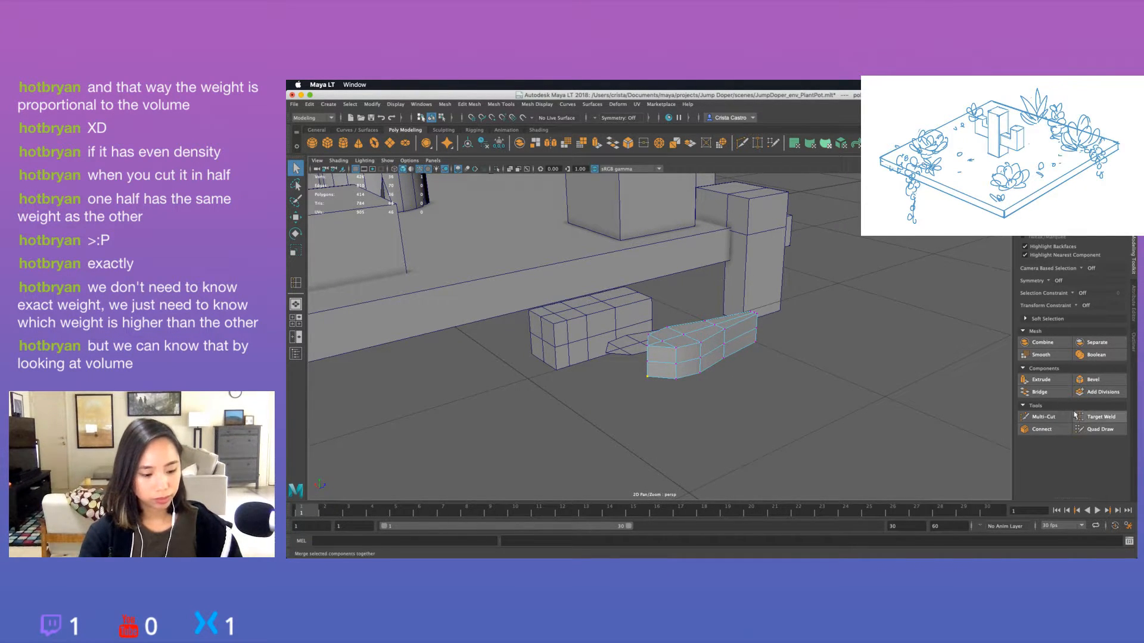
left_click(1099, 417)
left_click_drag(648, 364, 647, 362)
left_click_drag(663, 381, 599, 358, "alt")
Raise the welded tip vertex toward the leaf's upper surface, to a height of about Y 53.16.
key("w")
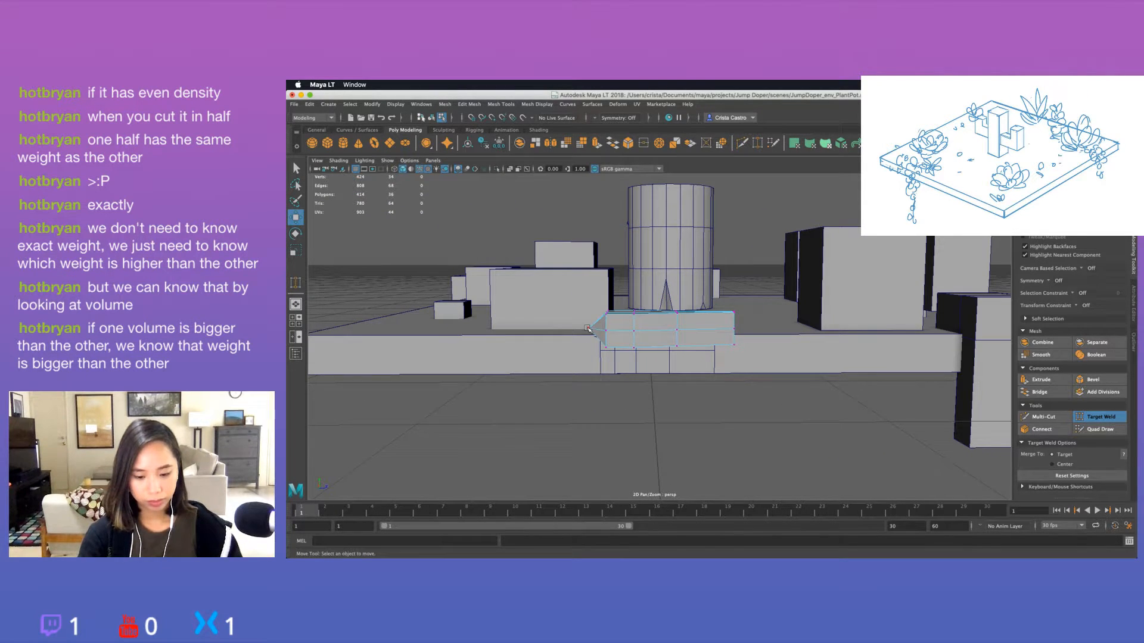
left_click(589, 328)
left_click_drag(588, 307, 589, 297)
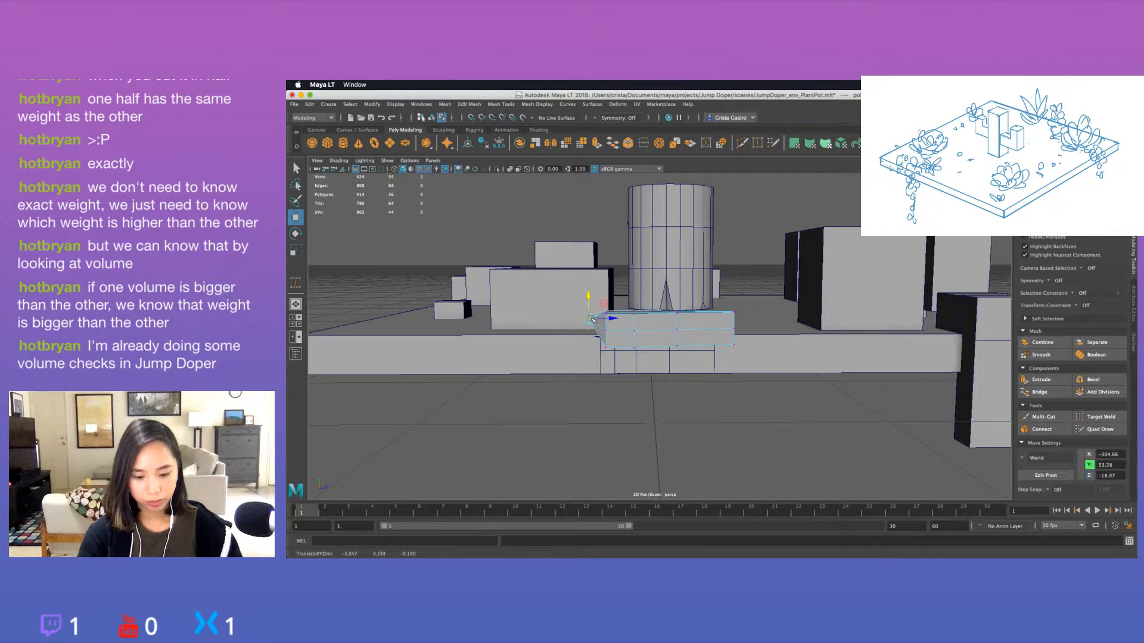
left_click(609, 320)
left_click(644, 383)
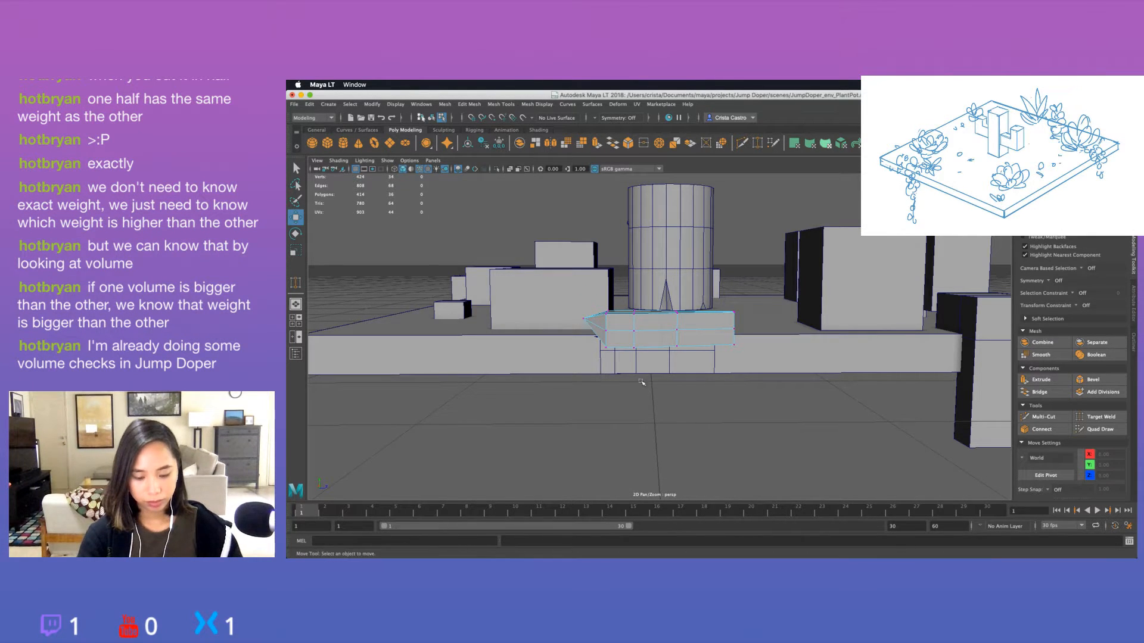
mouse_move(643, 383)
left_mouse_down("alt")
mouse_move(696, 401)
mouse_move(729, 392)
mouse_move(646, 391)
left_mouse_up("alt")
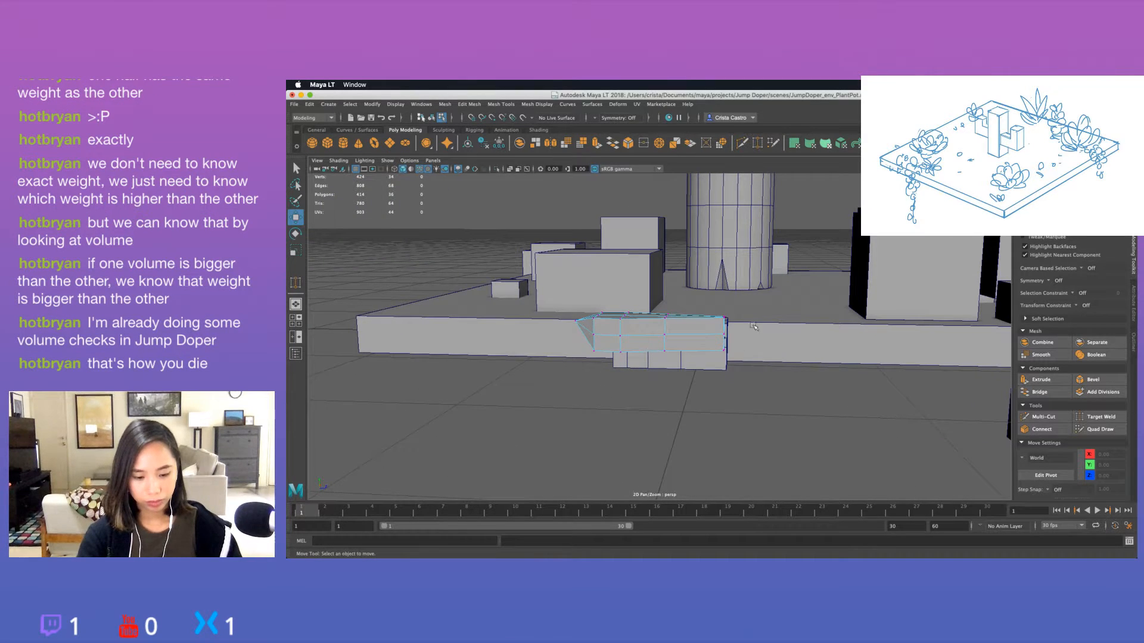
Try to target-weld the stacked vertices at the leaf's narrow base end.
left_click(1080, 416)
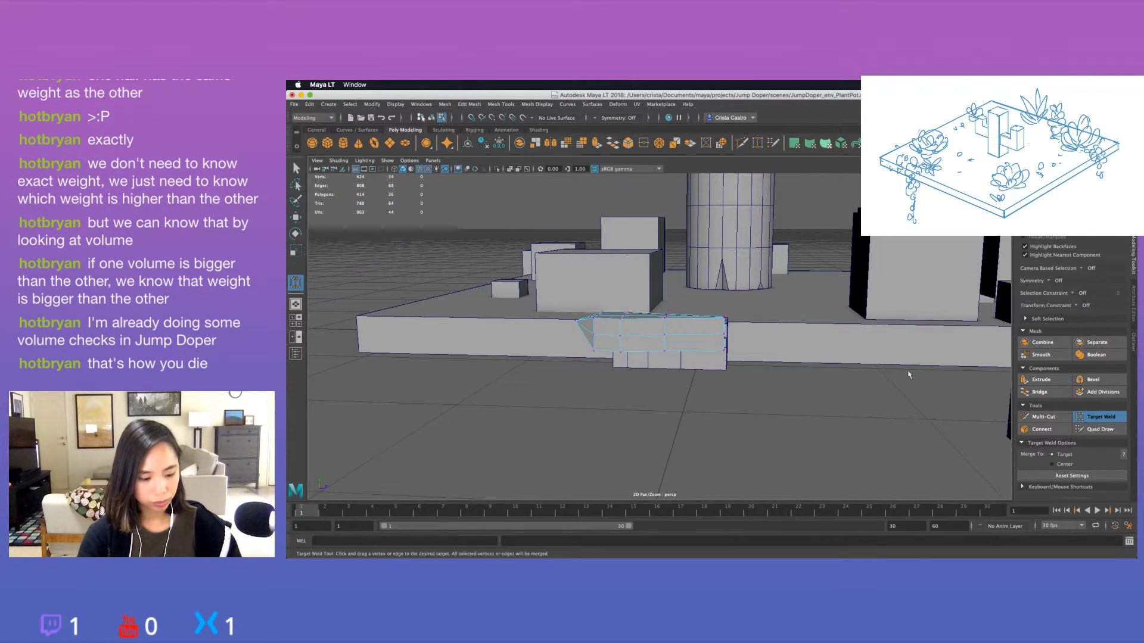
left_click_drag(743, 361, 701, 342, "alt")
left_click_drag(727, 365, 702, 367, "alt")
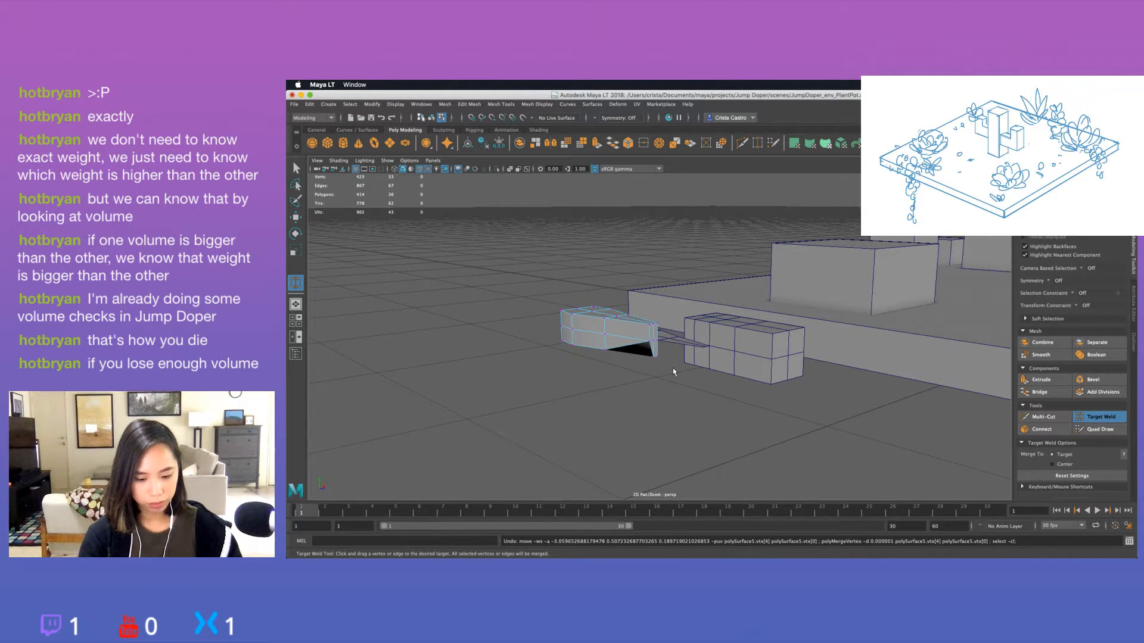
scroll(680, 376, "up", 5)
left_click_drag(680, 376, 738, 308, "alt")
key("super+z")
scroll(588, 338, "down", 5)
scroll(564, 333, "up", 10)
key("super+z")
key("q")
scroll(787, 358, "down", 10)
right_click_drag(737, 305, 746, 371)
key("super+z")
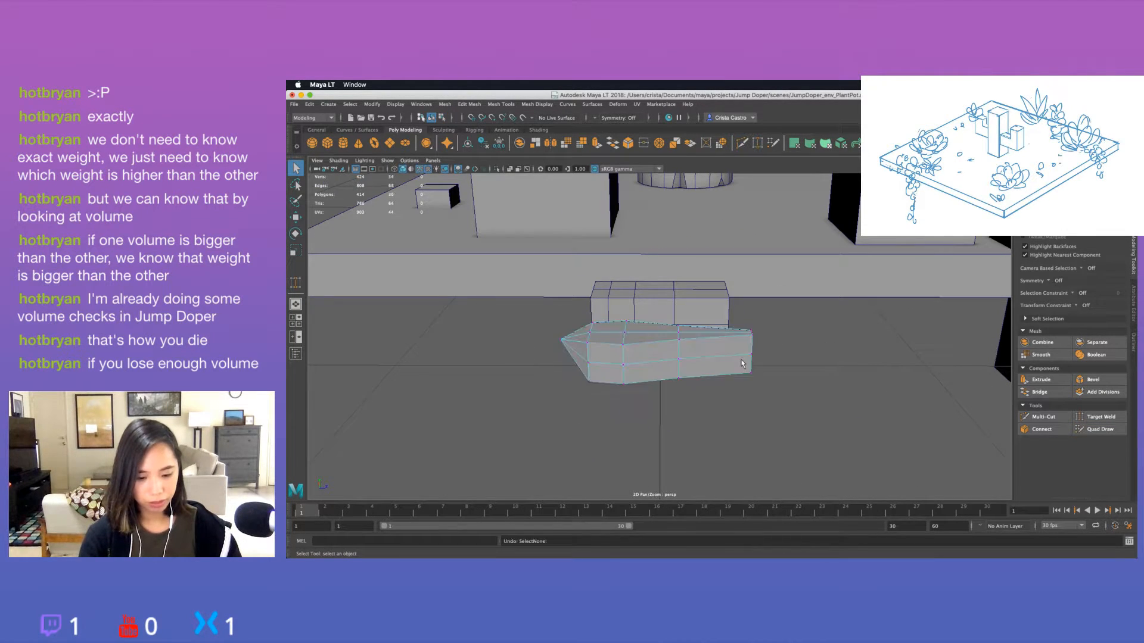
Select the vertices at the leaf's narrow base end and scale them closer together vertically.
right_click_drag(733, 305, 692, 305)
left_click_drag(738, 320, 762, 381)
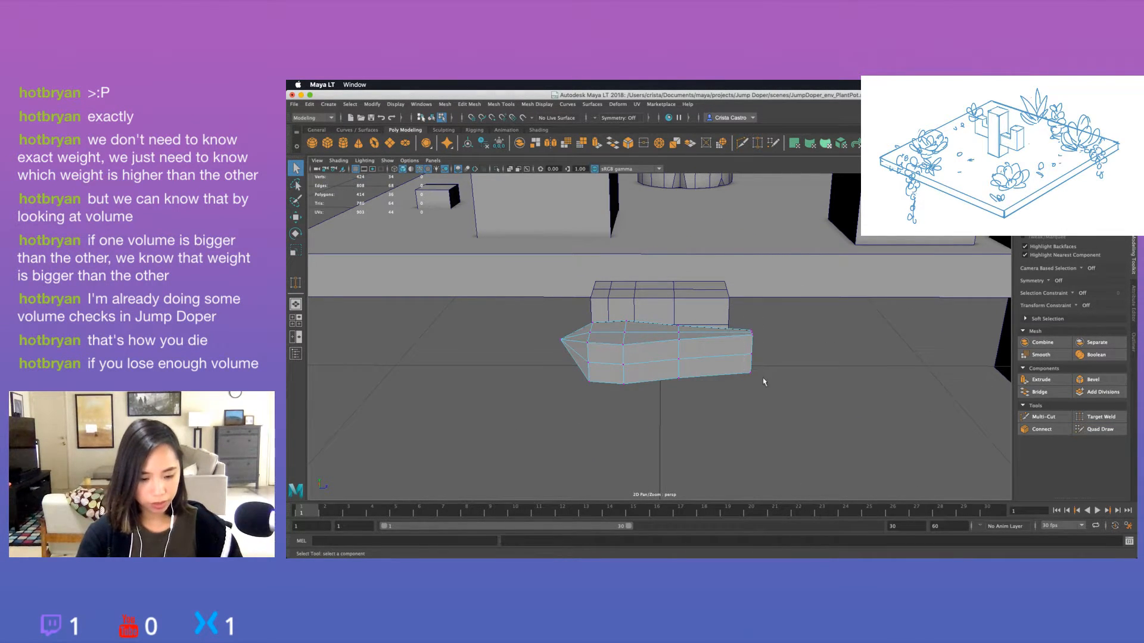
key("r")
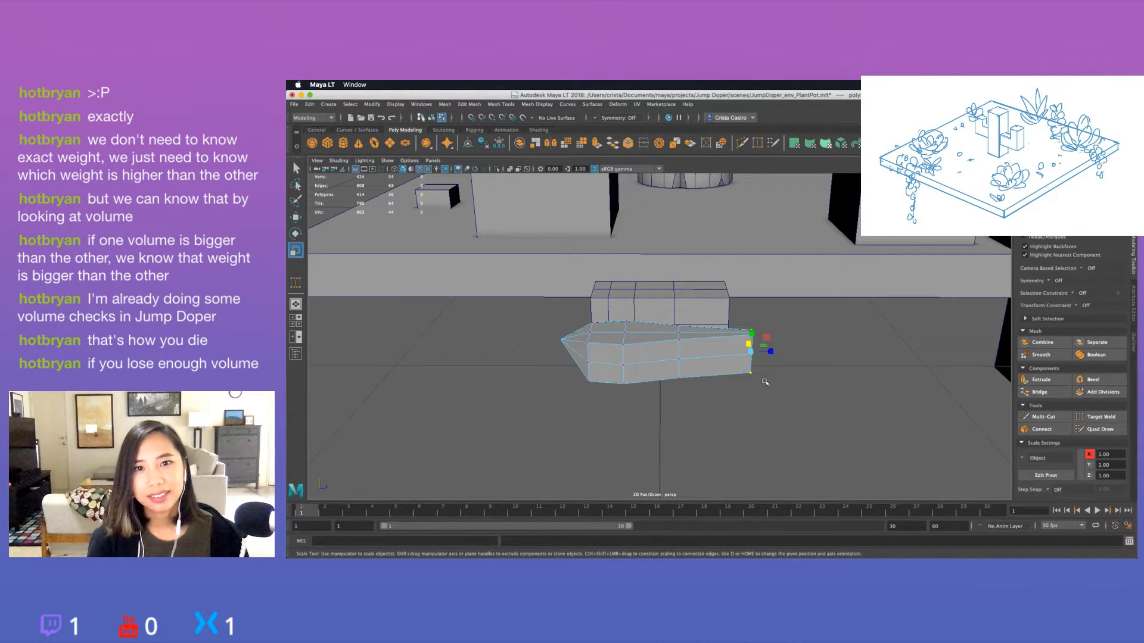
left_click_drag(751, 333, 753, 322)
Raise the vertices at the leaf's narrow base end to about Y 52.58 and scale them closer together vertically.
key("w")
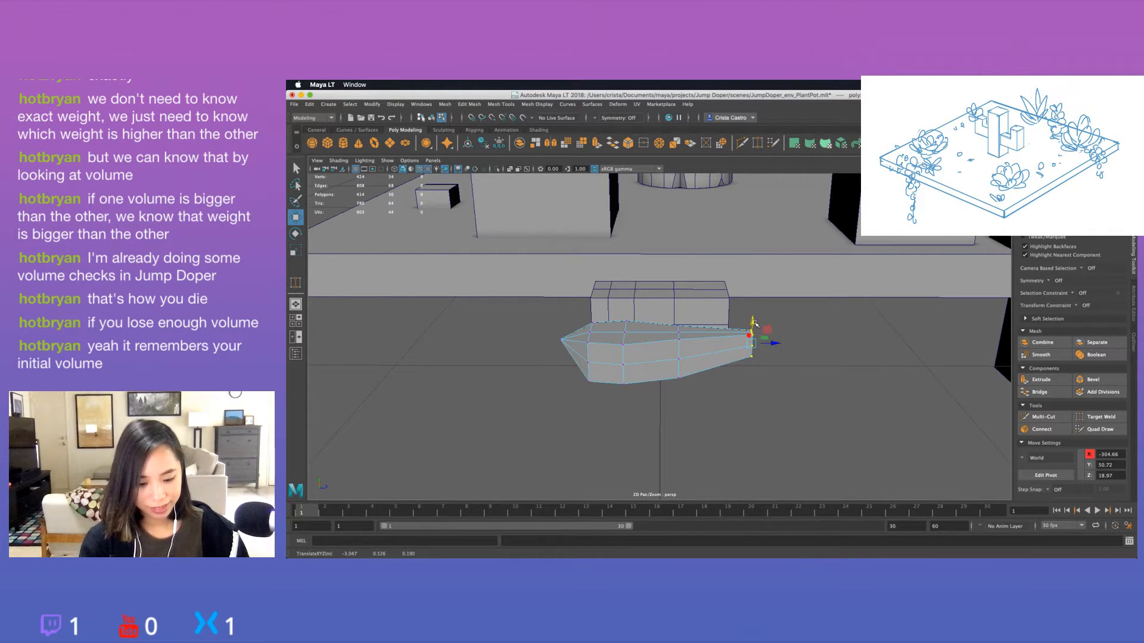
left_click_drag(769, 374, 767, 361, "alt")
left_click_drag(746, 290, 746, 292)
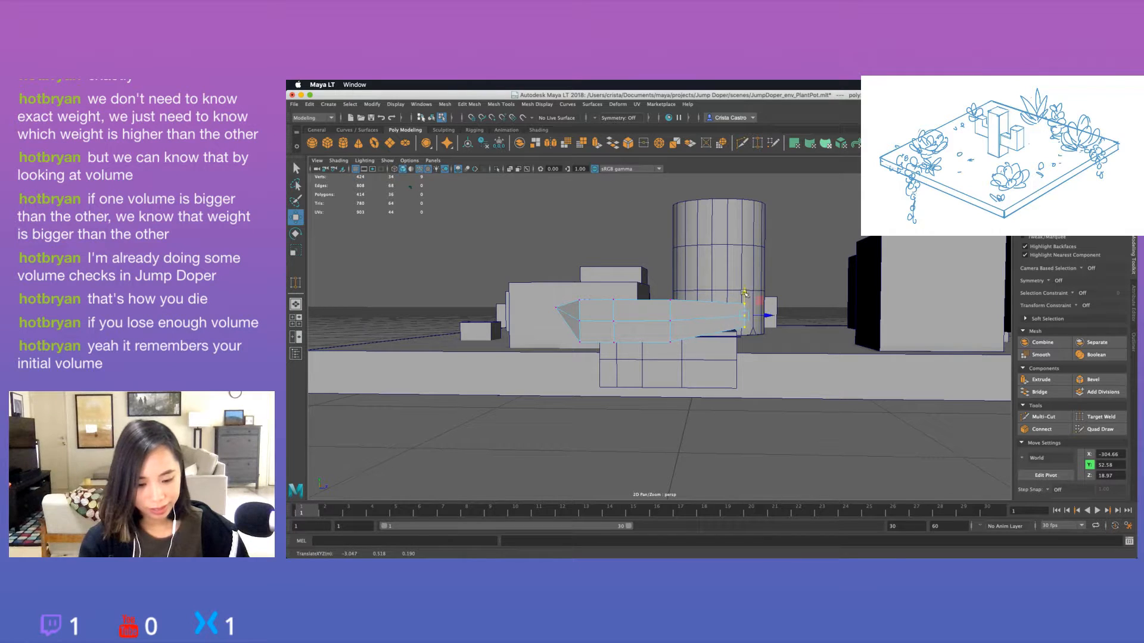
key("r")
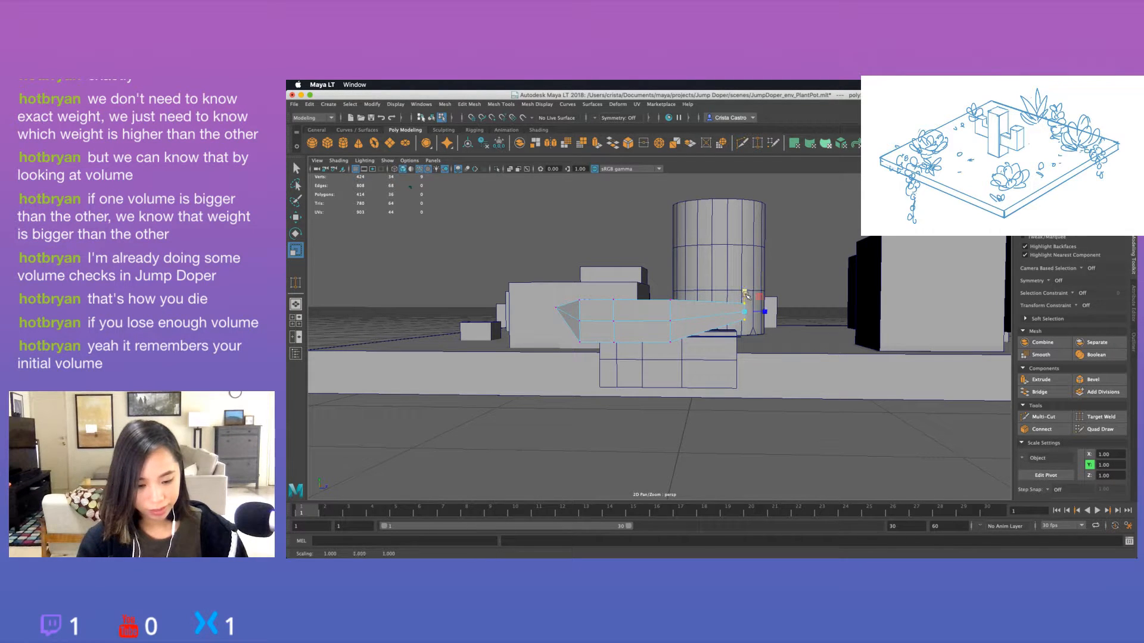
key("w")
left_click_drag(745, 305, 724, 326, "alt")
Select the vertex row next to the leaf's narrow base end, flatten it vertically, and raise it to about Y 51.54.
left_click(712, 353)
left_click(651, 288)
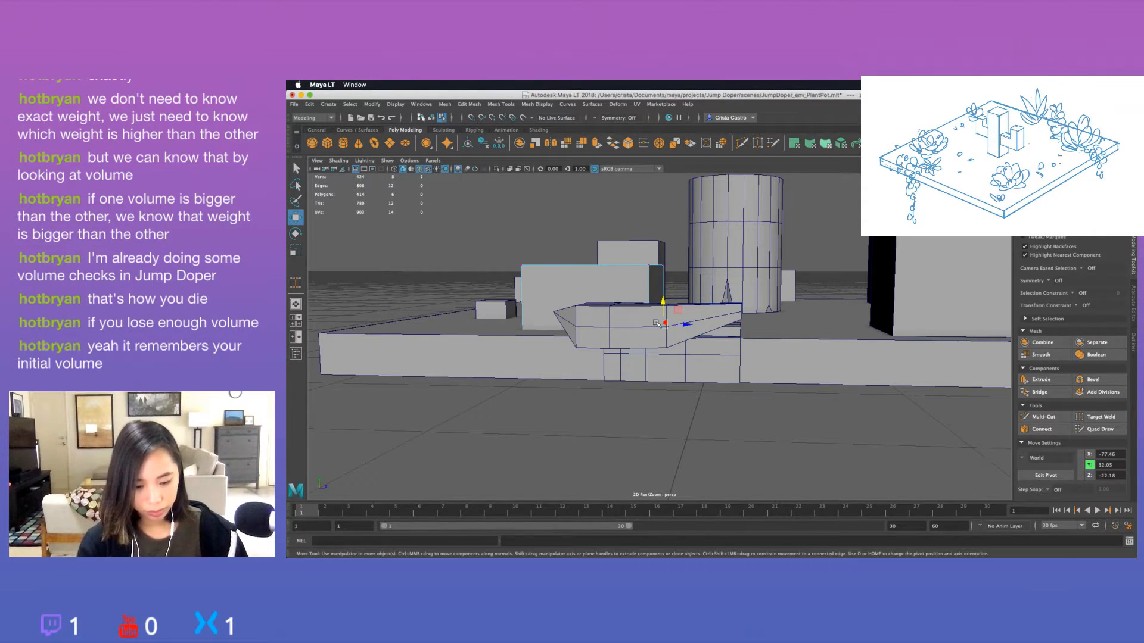
right_click_drag(655, 305, 600, 307)
left_click(643, 341)
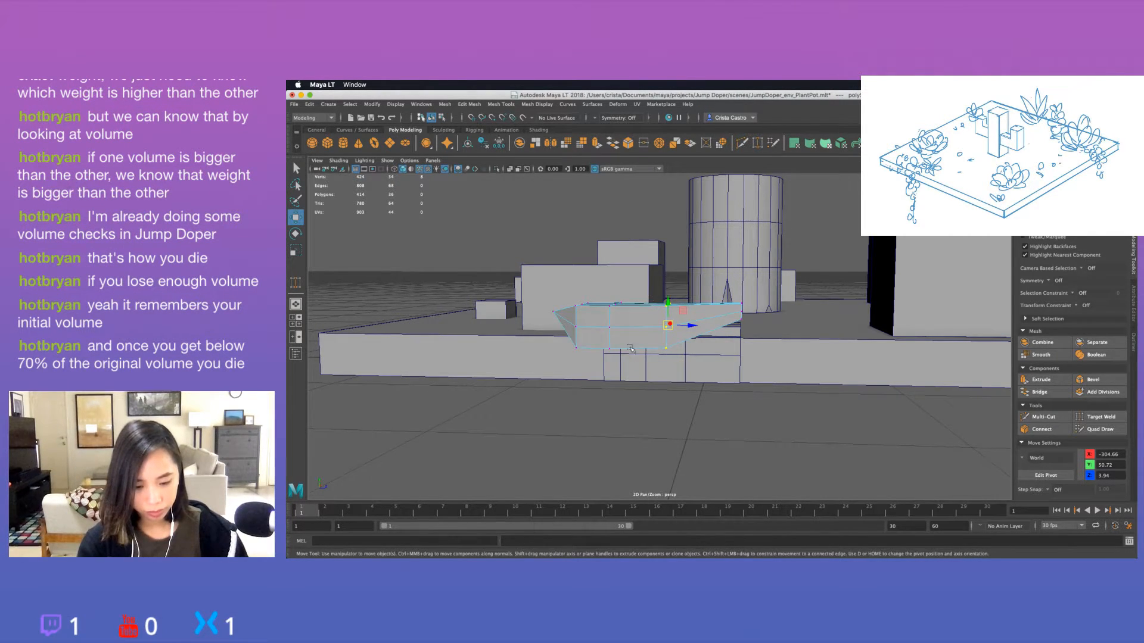
mouse_move(632, 343)
left_mouse_down("alt")
mouse_move(676, 388)
mouse_move(647, 358)
left_mouse_up("alt")
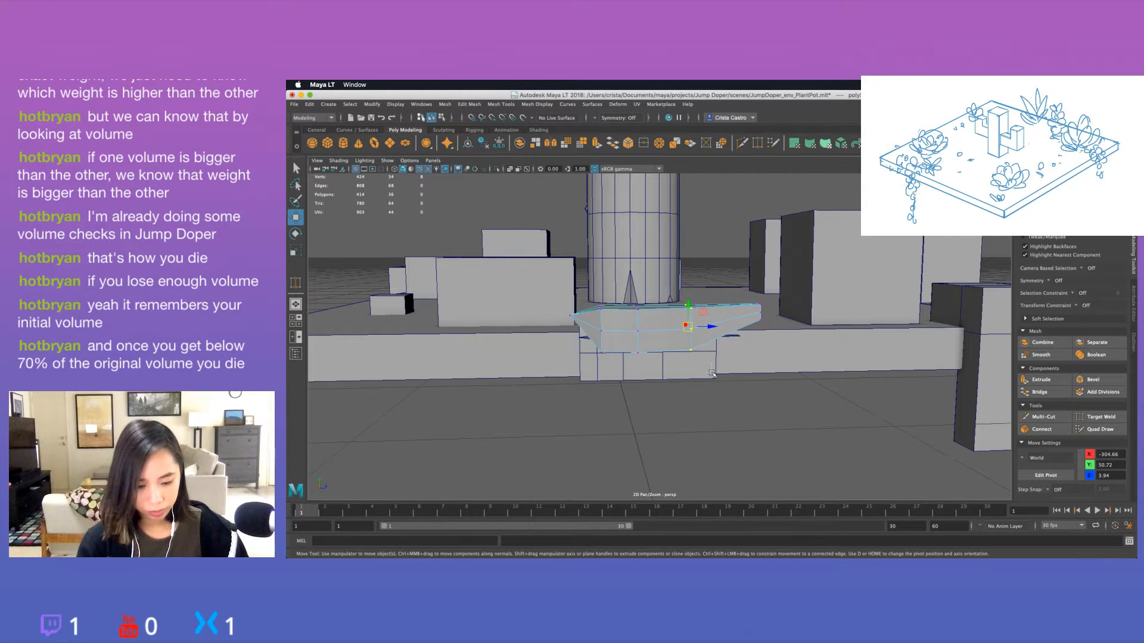
key("r")
left_click_drag(688, 307, 654, 317)
key("w")
key("r")
key("w")
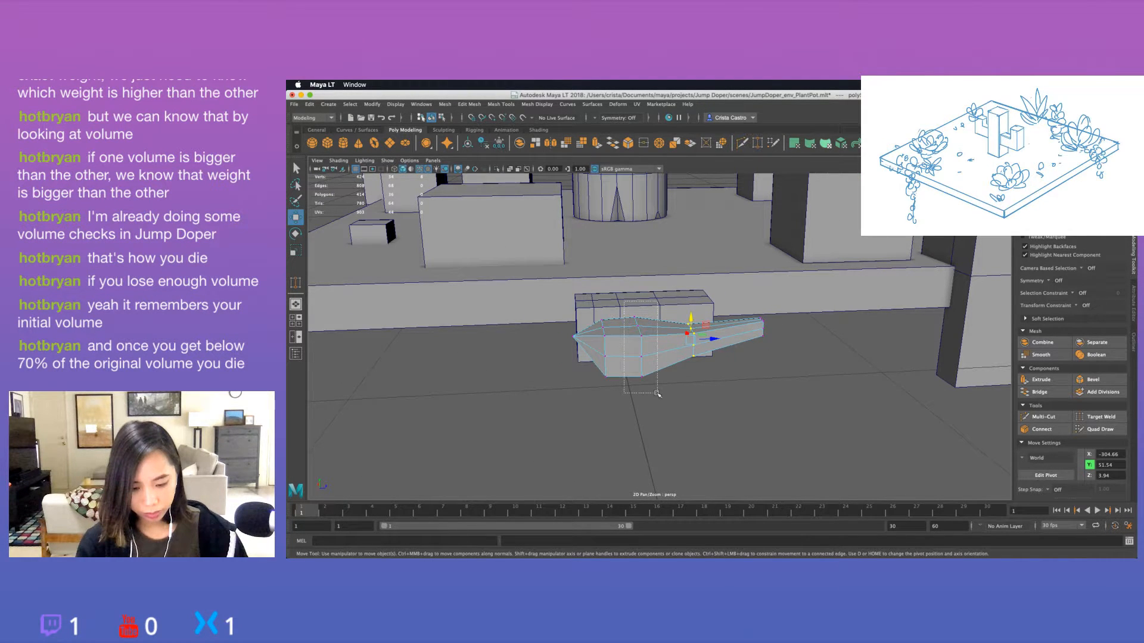
Select the vertex row across the leaf's wide section and scale it.
left_click_drag(657, 393, 658, 394)
key("r")
left_click_drag(661, 357, 600, 383, "alt")
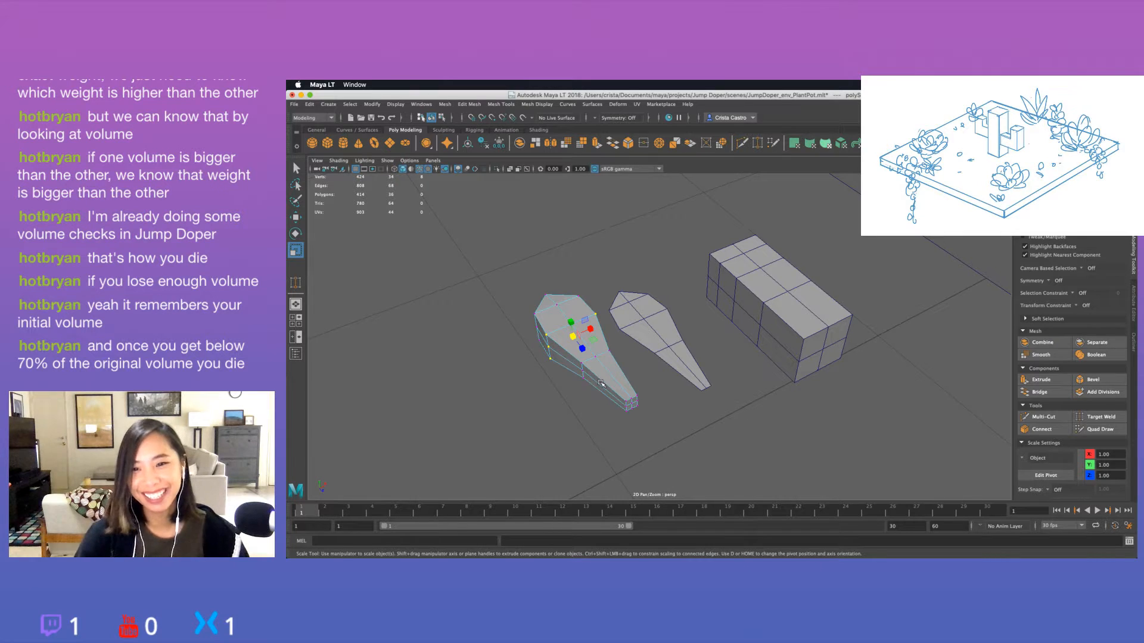
Select the lower side vertices at the leaf's wide section, scale their spacing across the width, and adjust their height to about Y 49.06.
left_click_drag(606, 407, 658, 351, "alt")
left_click(622, 331, "shift")
left_click(561, 330, "shift")
left_click(548, 311, "shift")
left_click(548, 311, "shift")
left_click(578, 331, "shift")
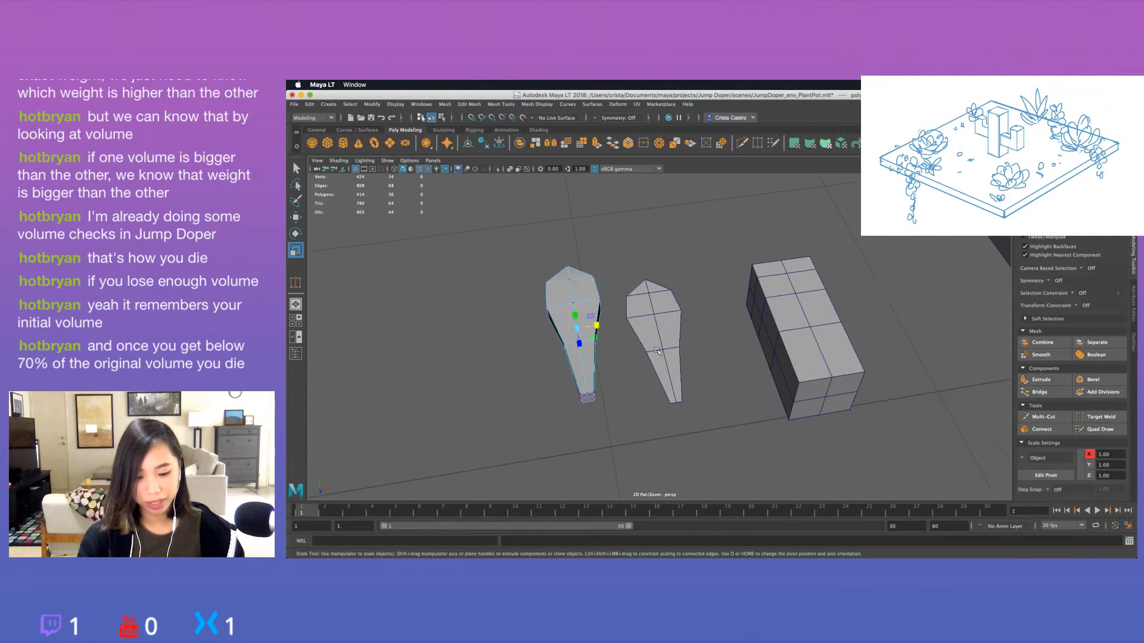
left_click_drag(563, 286, 811, 340, "alt")
key("w")
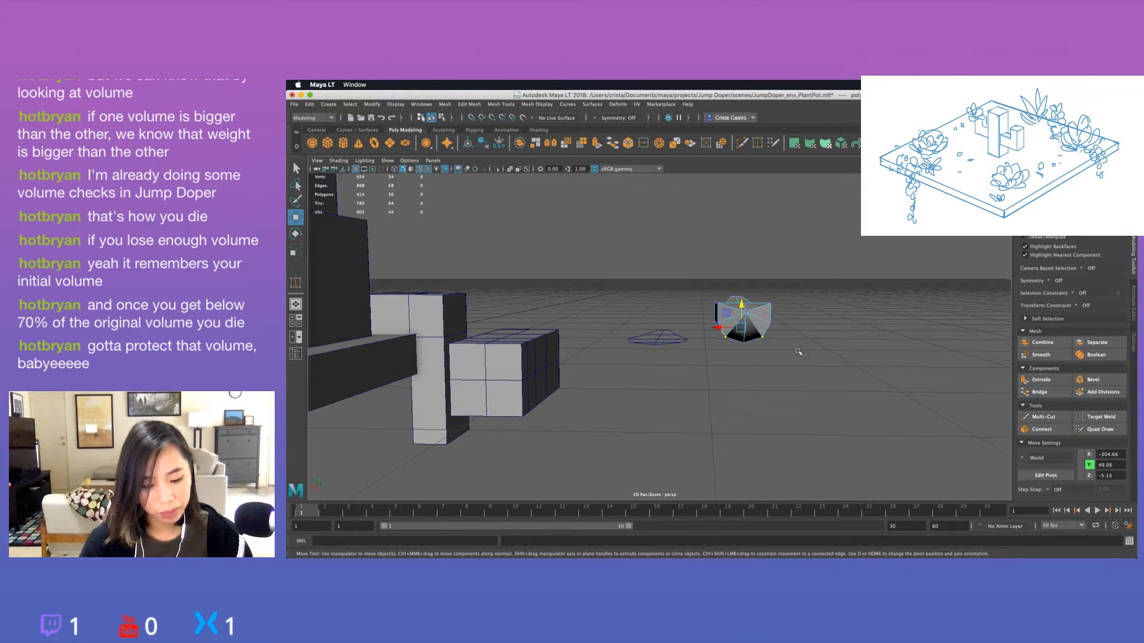
Undo the last adjustment to the vertices on the leaf's wide section.
left_click_drag(798, 352, 658, 285, "alt")
key("r")
key("super+z")
key("w")
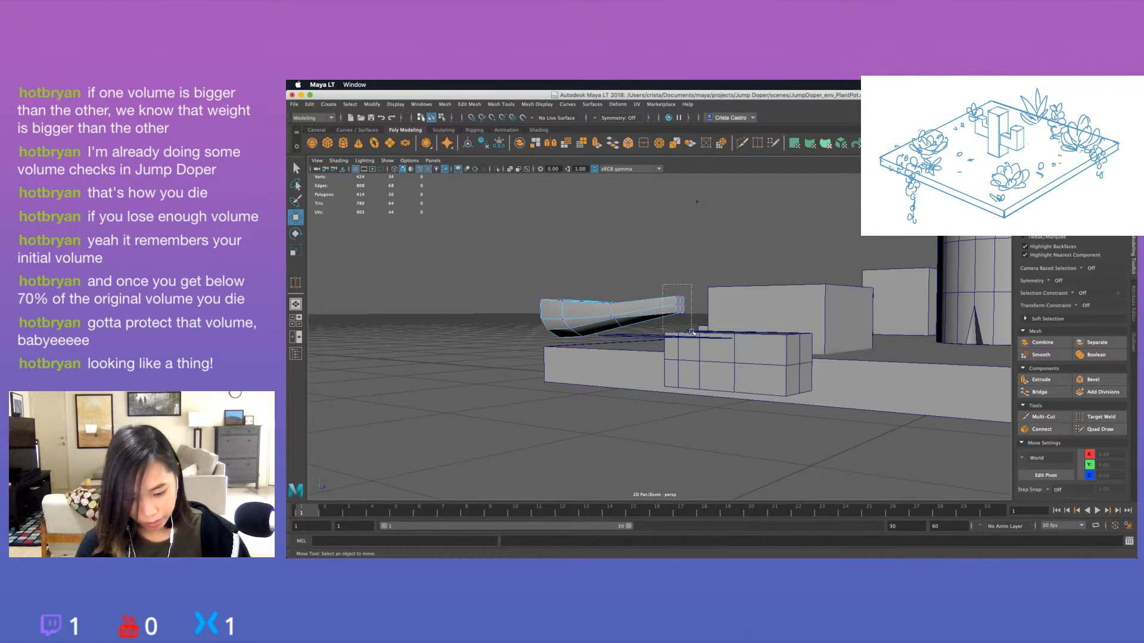
Select the two lower corner vertices of the leaf's narrow base end and scale them closer together across the width.
key("r")
left_click_drag(691, 332, 654, 321)
left_click(609, 332)
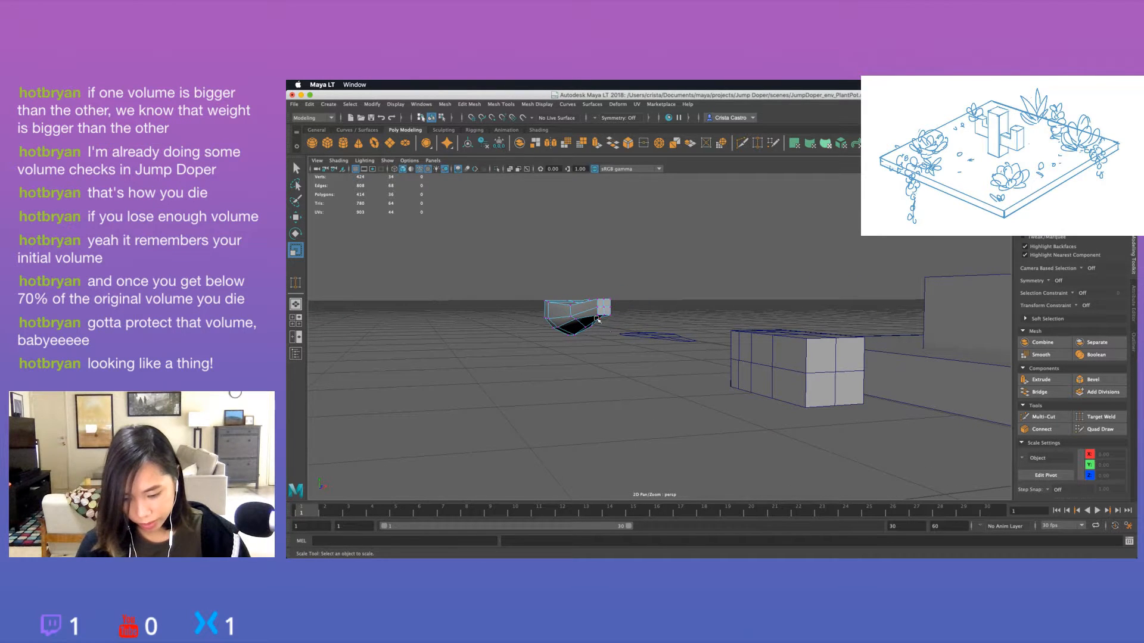
left_click(601, 316)
key("f")
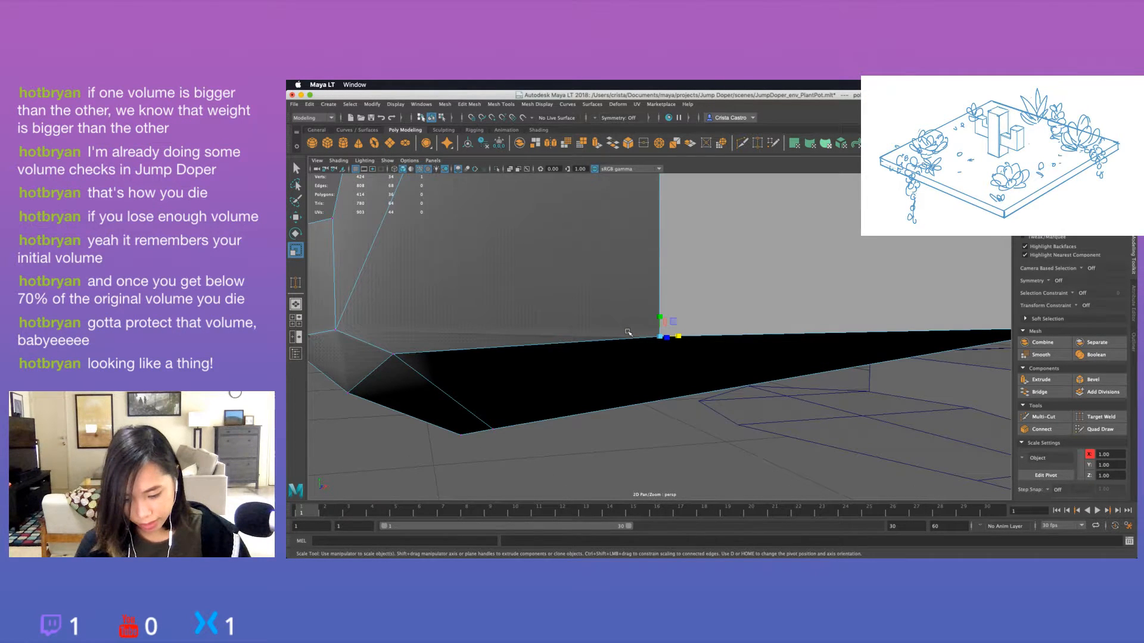
key("w")
scroll(628, 332, "down", 10)
left_click_drag(628, 331, 596, 332, "alt")
scroll(685, 336, "up", 8)
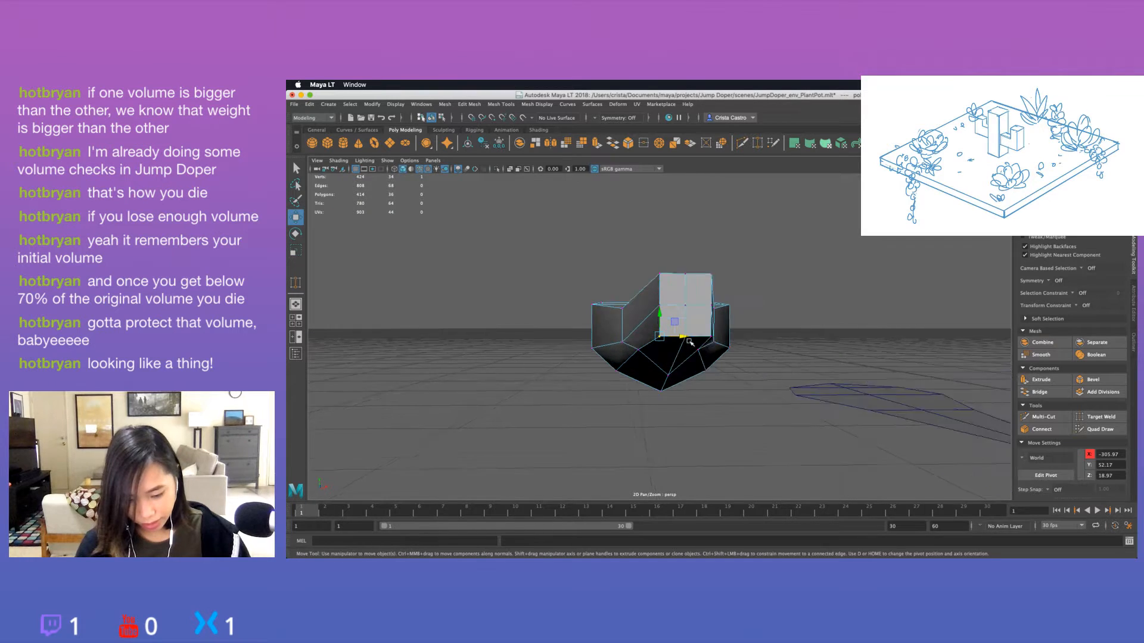
left_click(823, 339, "shift")
key("r")
left_click_drag(773, 337, 727, 359)
Raise the two lower corner vertices of the base end to about Y 52.73 to round the end face's underside.
key("w")
scroll(746, 278, "down", 10)
key("f")
scroll(768, 343, "down", 10)
key("f")
scroll(721, 360, "down", 8)
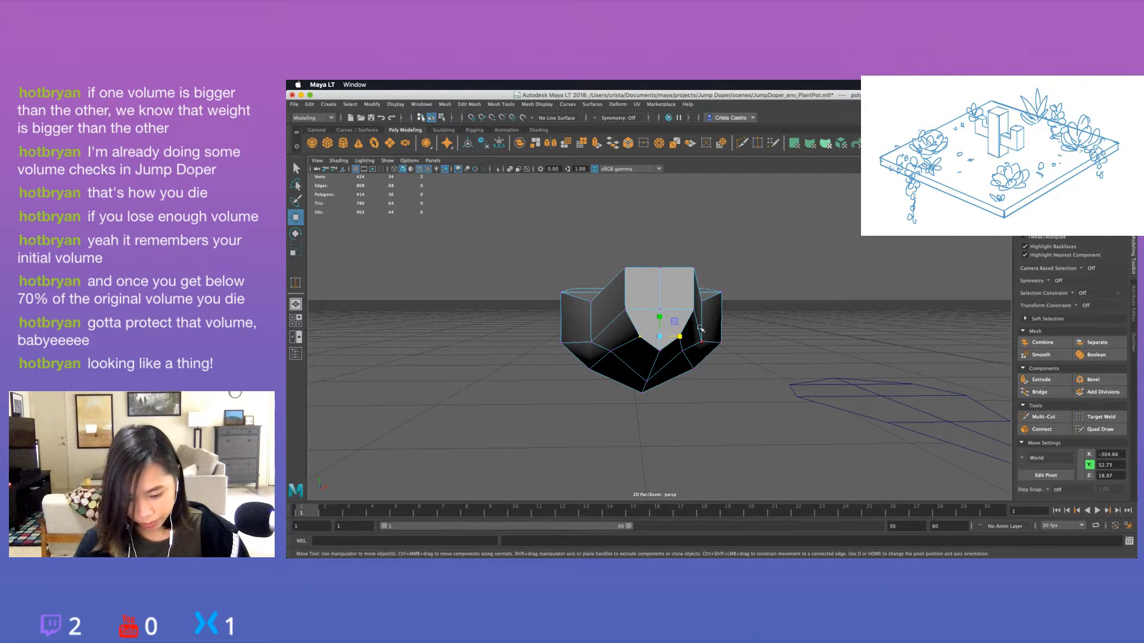
key("r")
key("w")
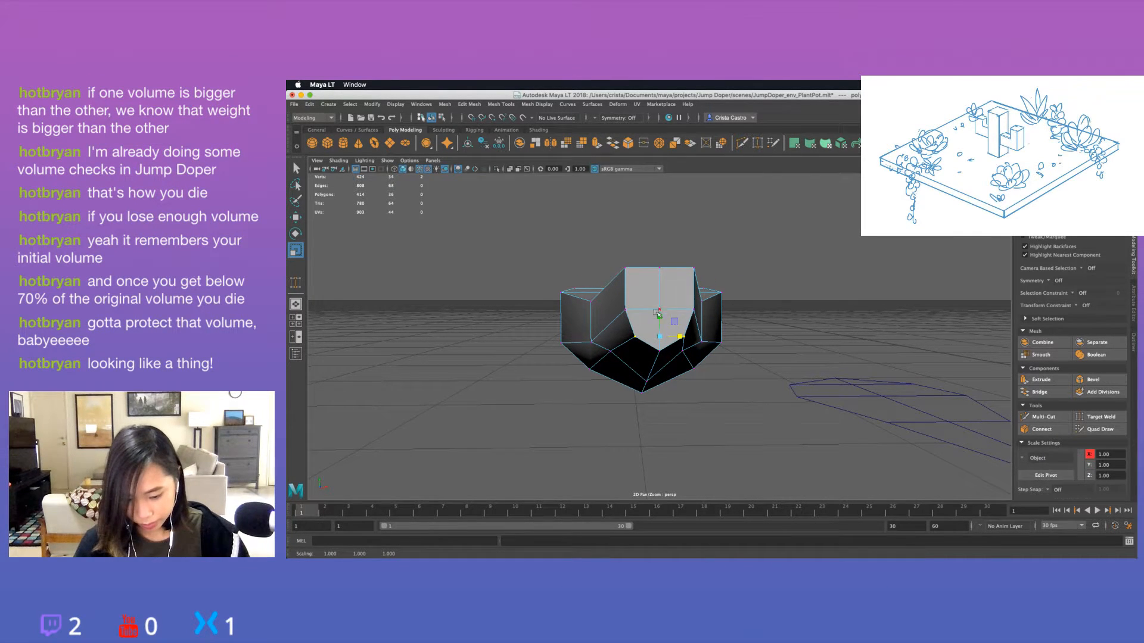
left_click_drag(690, 338, 676, 323, "alt")
key("ctrl+z")
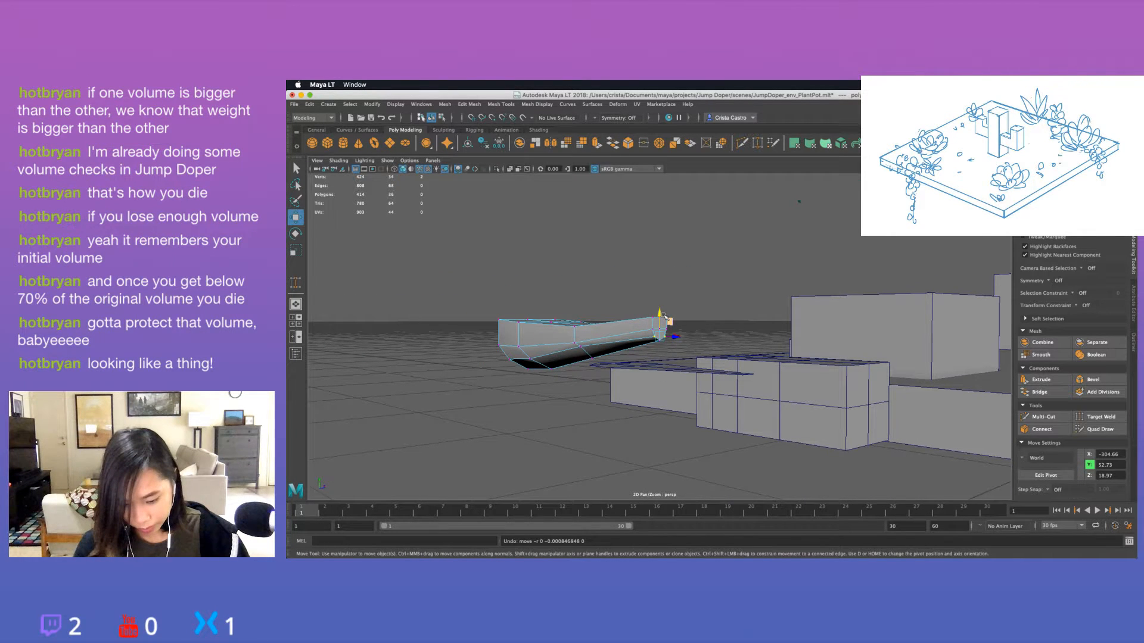
Select the two lower side vertices where the leaf narrows toward its base and adjust their height to smooth the underside.
left_click_drag(666, 316, 646, 398, "alt")
left_click(676, 357)
left_click(643, 403)
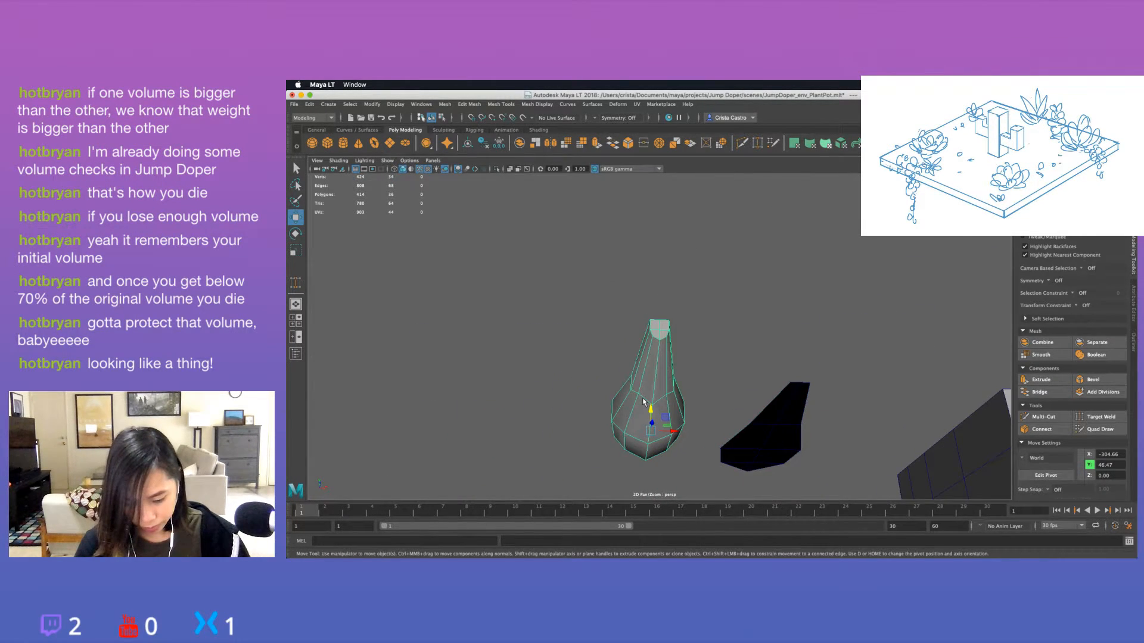
right_click_drag(643, 402, 624, 401)
left_click(638, 393)
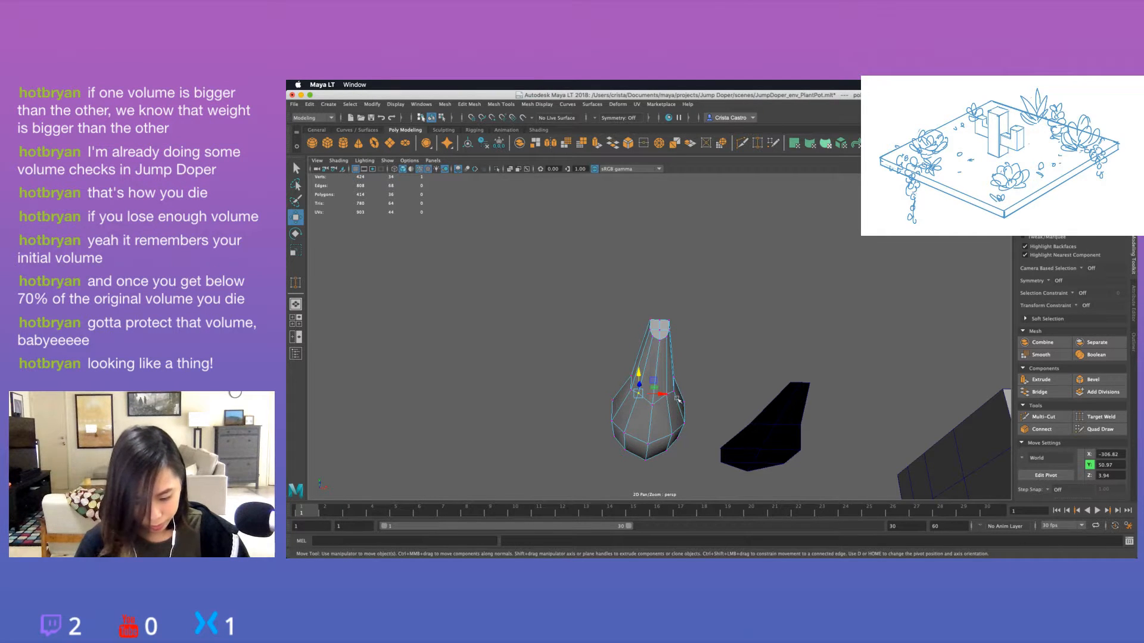
left_click(667, 394, "shift")
left_click_drag(665, 398, 664, 428, "alt")
key("e")
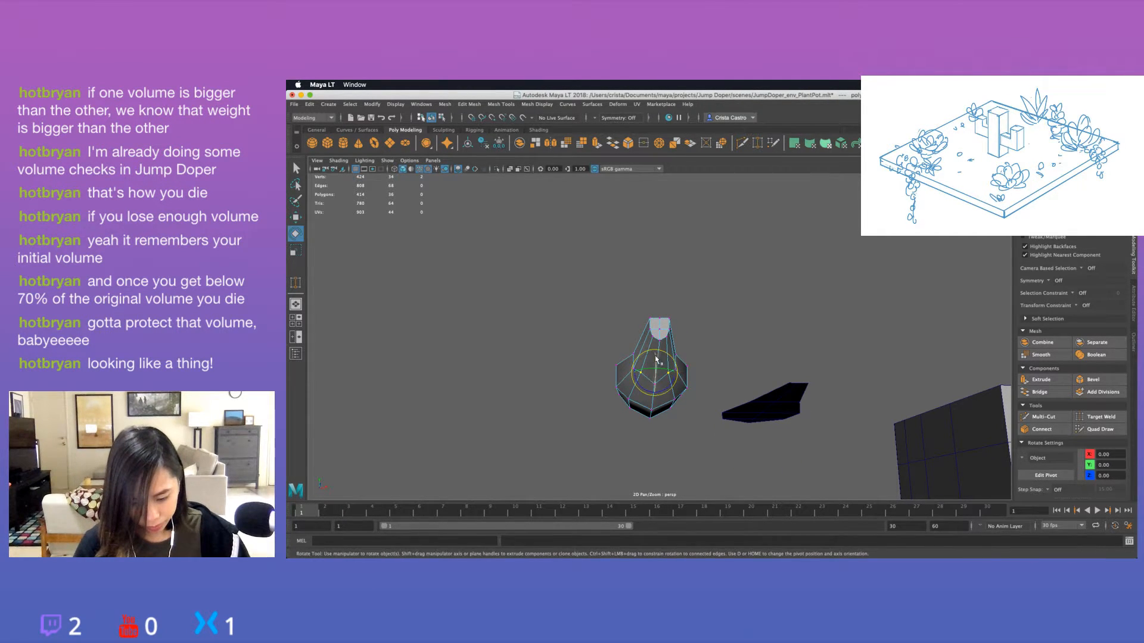
key("w")
left_click_drag(654, 353, 735, 394)
left_click(684, 396)
left_click_drag(670, 378, 715, 383, "alt")
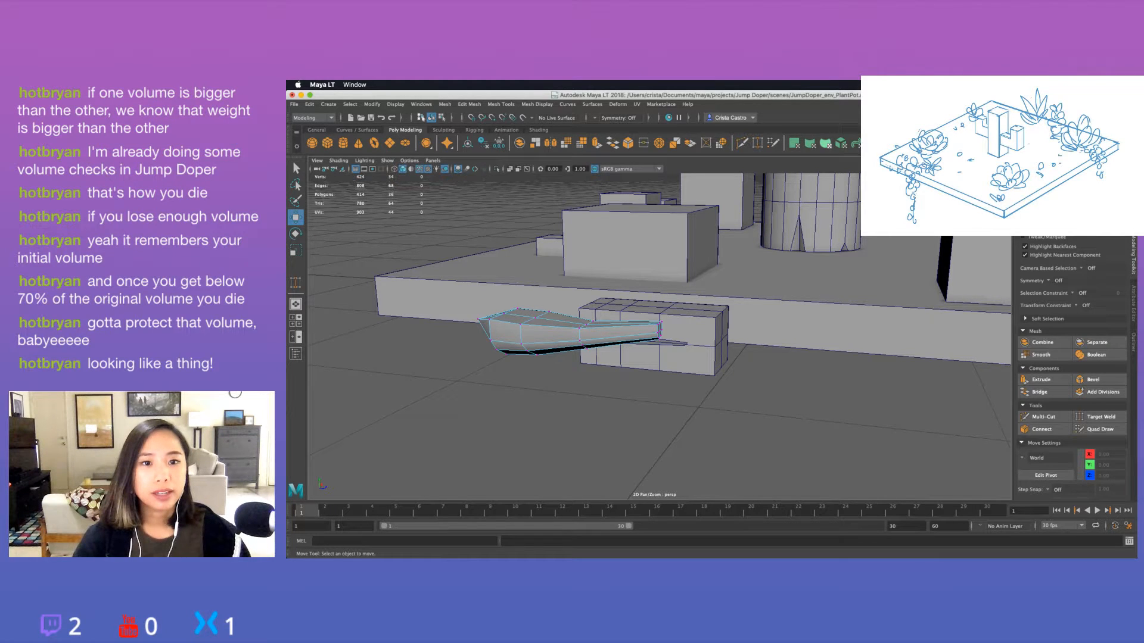
left_click_drag(750, 379, 680, 374, "alt")
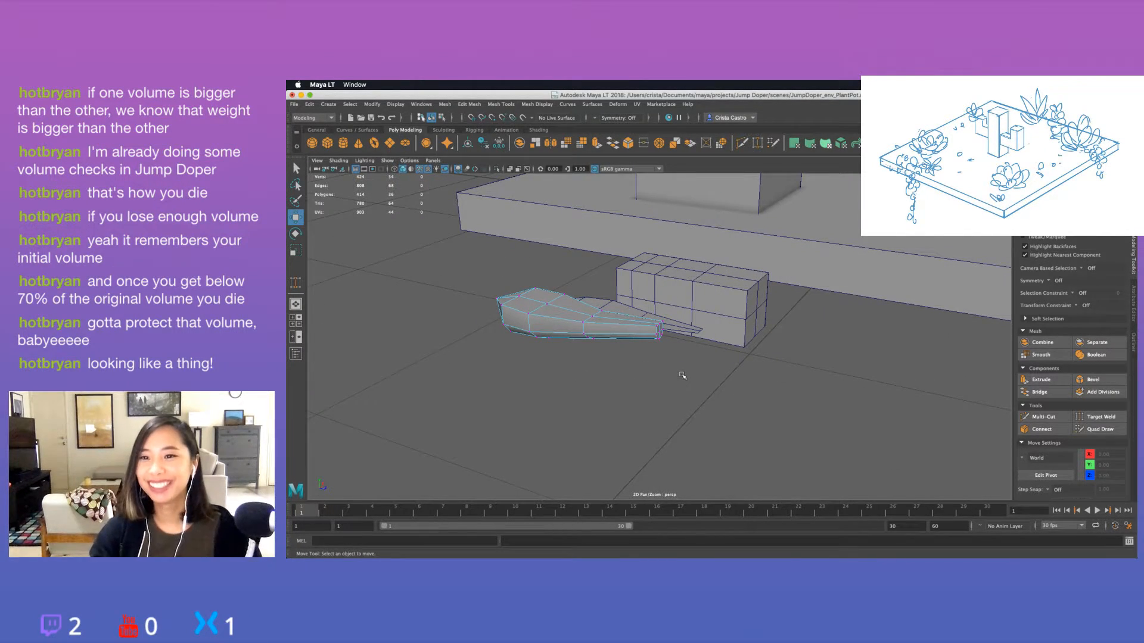
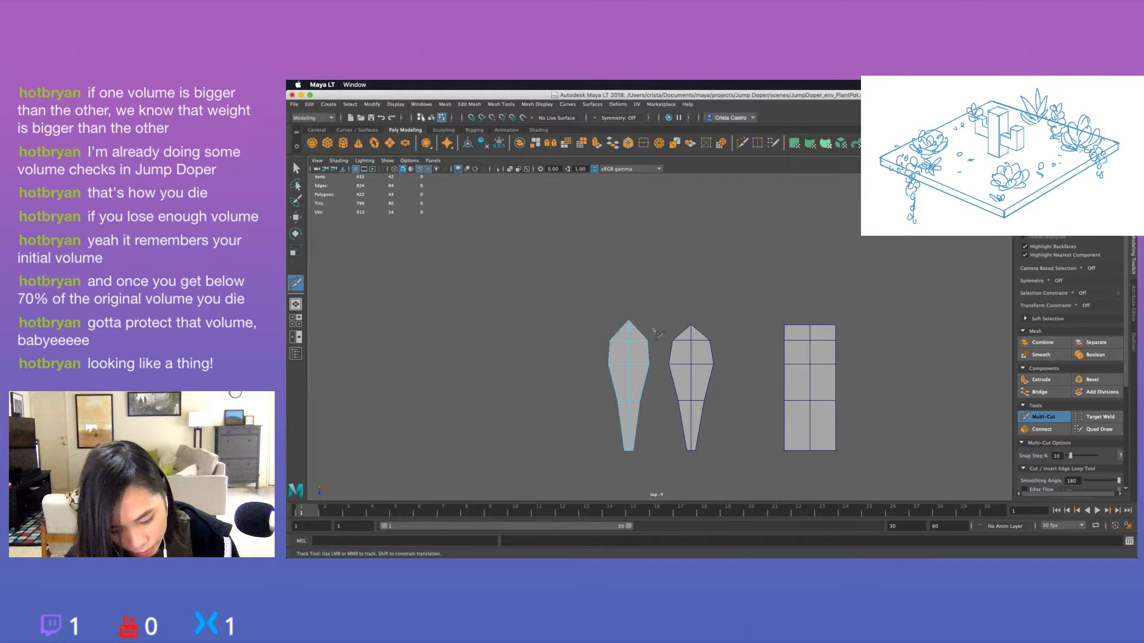
Select the ring of vertices just behind the leaf's pointed tip and scale it wider to round the tip.
key("space")
key("space")
key("q")
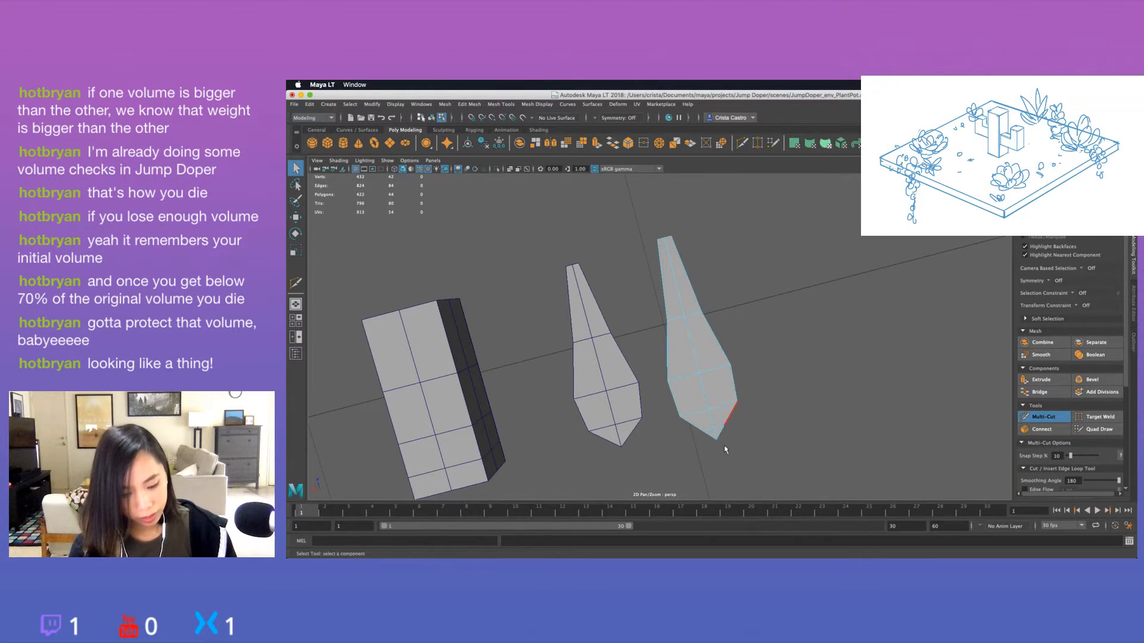
left_click_drag(725, 449, 592, 383, "alt")
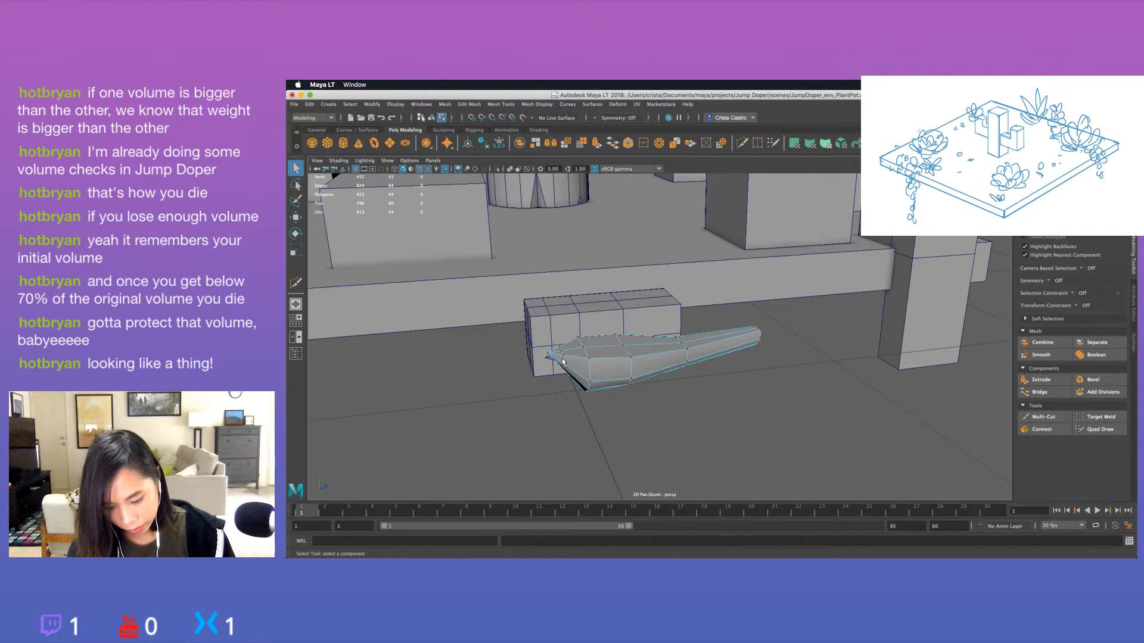
key("super+z")
right_click_drag(766, 379, 808, 291)
left_click(621, 352)
right_click_drag(612, 370, 553, 302)
left_click_drag(539, 357, 563, 373, "alt")
left_click_drag(563, 396, 643, 424, "alt")
key("r")
left_click(657, 418)
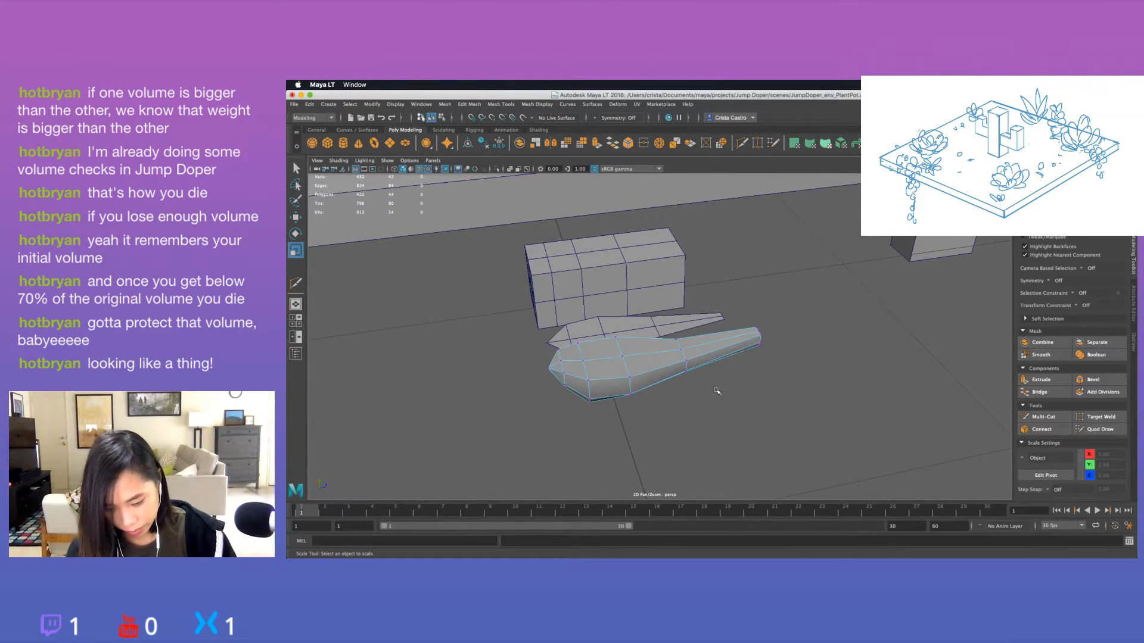
Select the upper centre vertices at the leaf's wide tip and fine-tune their heights to smooth the tip's profile.
left_click_drag(717, 391, 555, 316, "alt")
left_click(543, 323)
key("w")
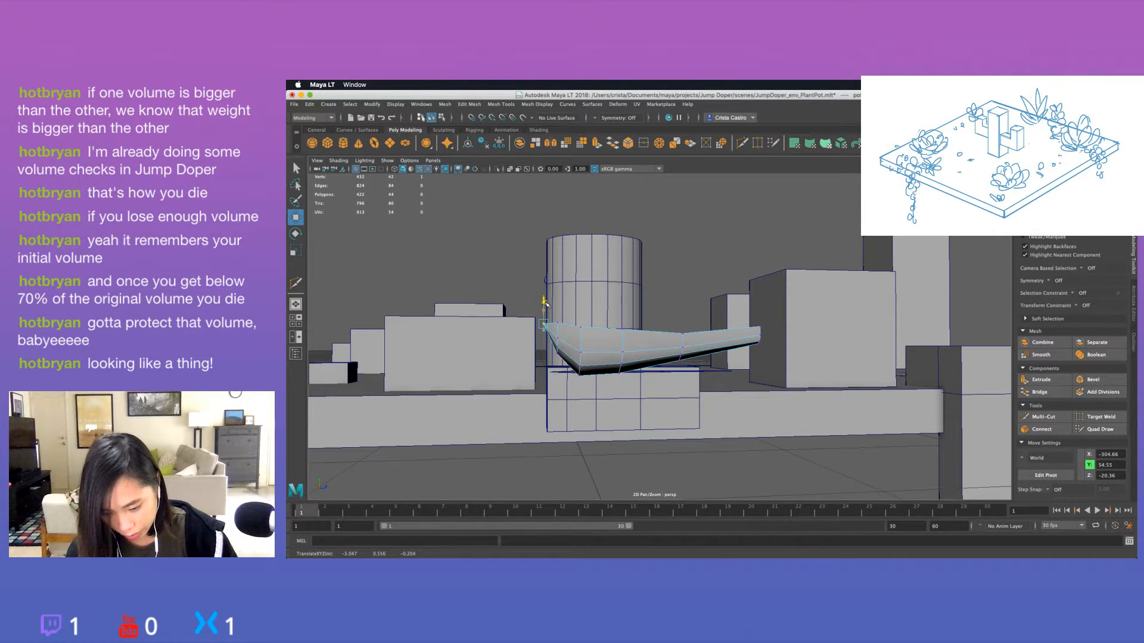
mouse_move(545, 304)
left_mouse_down("alt")
mouse_move(533, 304)
mouse_move(555, 317)
mouse_move(544, 311)
left_mouse_up("alt")
left_click(524, 287)
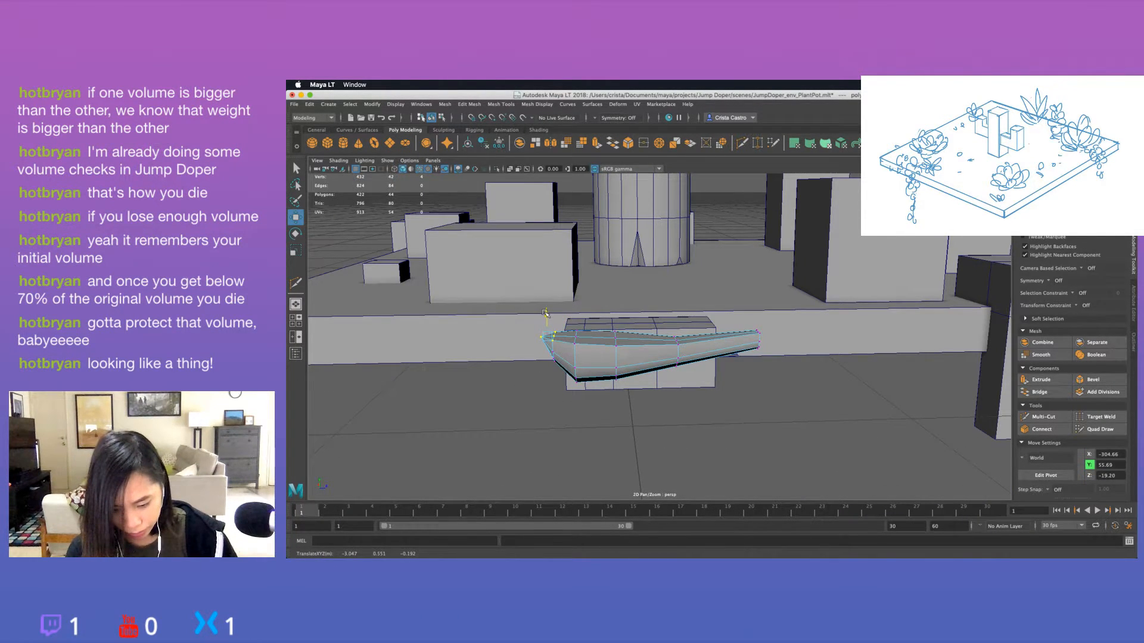
left_click(544, 312)
left_click_drag(544, 312, 534, 347, "alt")
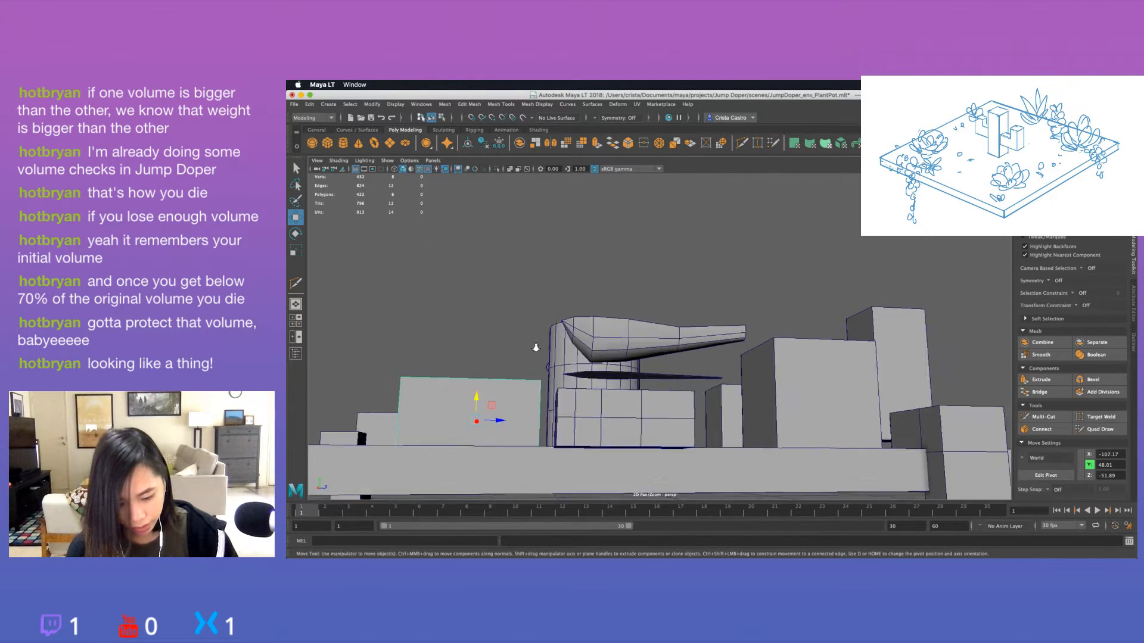
Reselect the leaf as a whole object and check its side profile against the surrounding blockout.
scroll(533, 347, "down", 4)
left_click_drag(610, 384, 645, 446, "alt")
left_click(679, 350)
left_click_drag(717, 406, 704, 356, "alt")
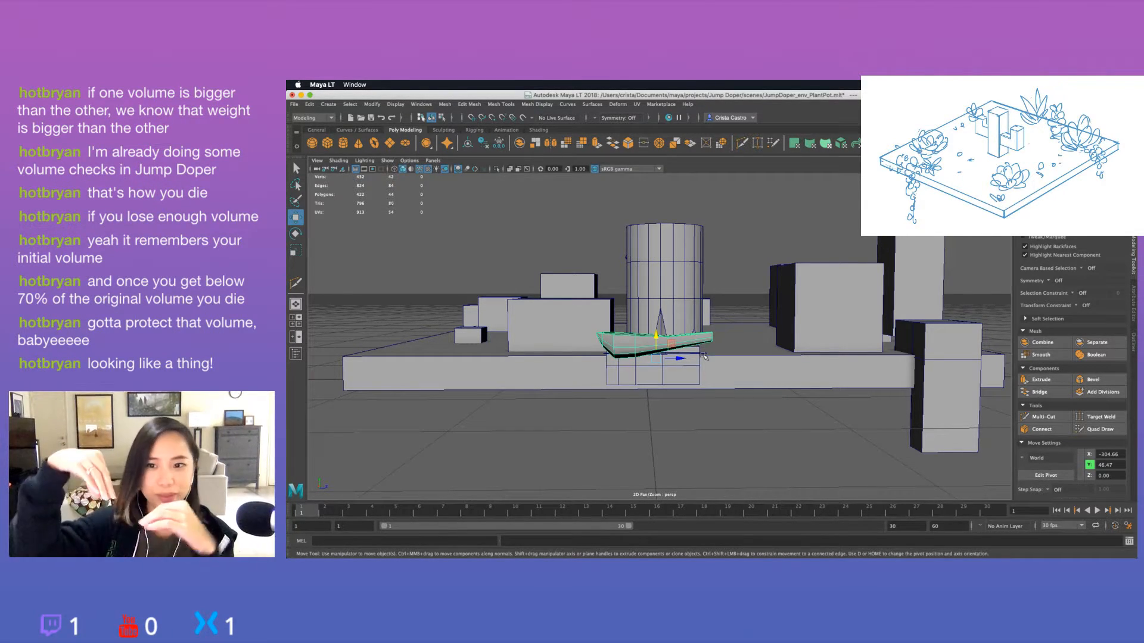
left_click_drag(703, 355, 597, 318, "alt")
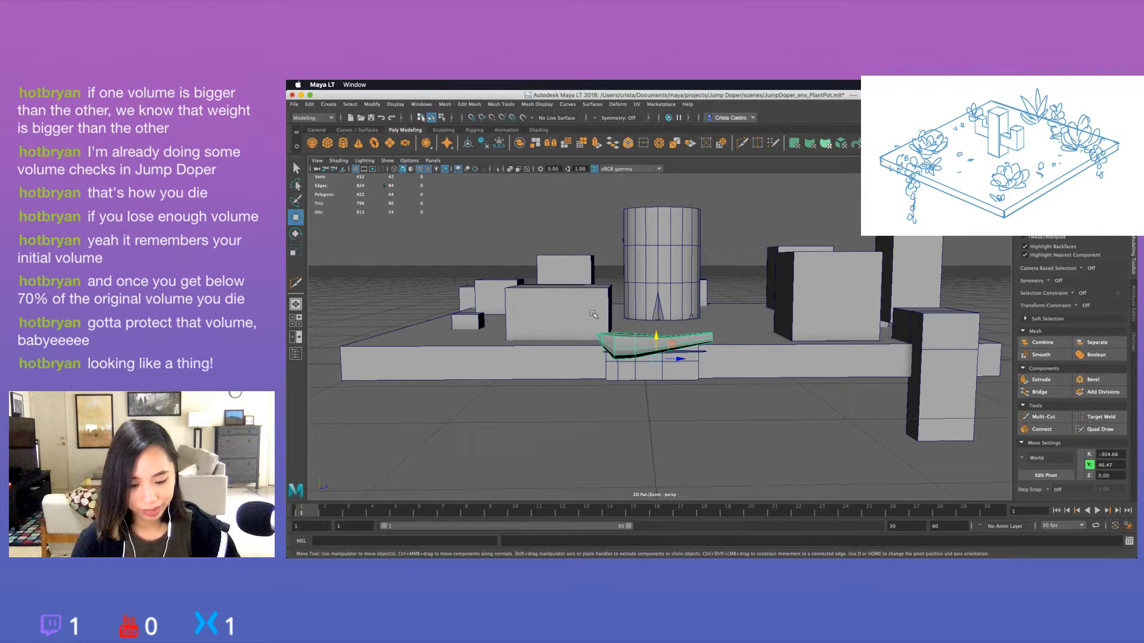
Select the row of centre edges running along the leaf's upper face and lower it to form a shallow groove.
key("f")
key("q")
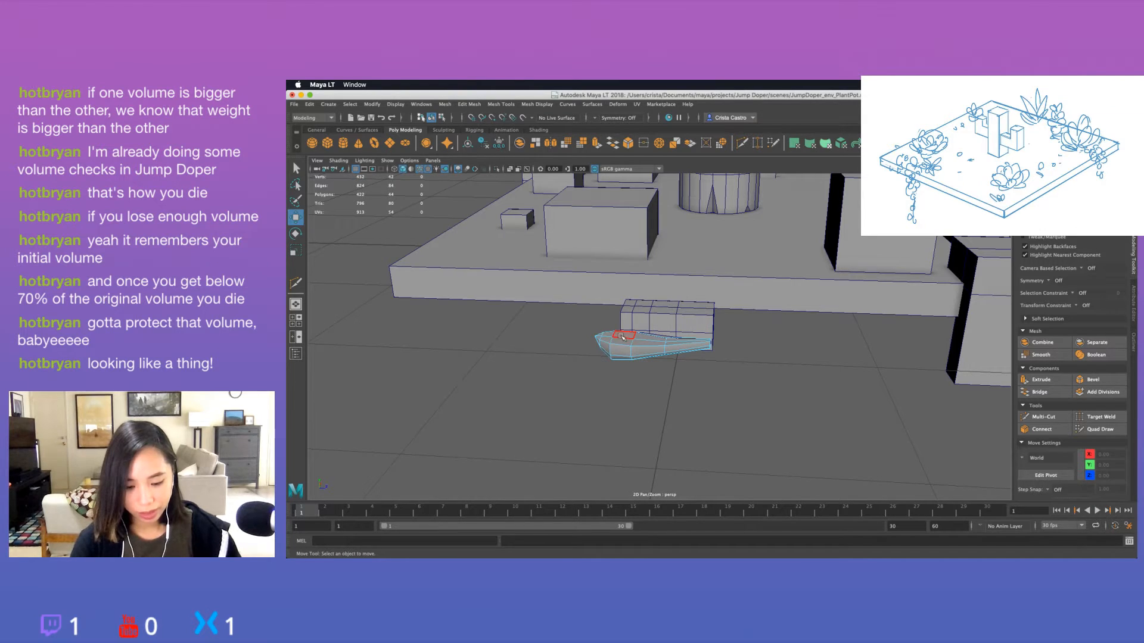
right_click(621, 338)
left_click(620, 281)
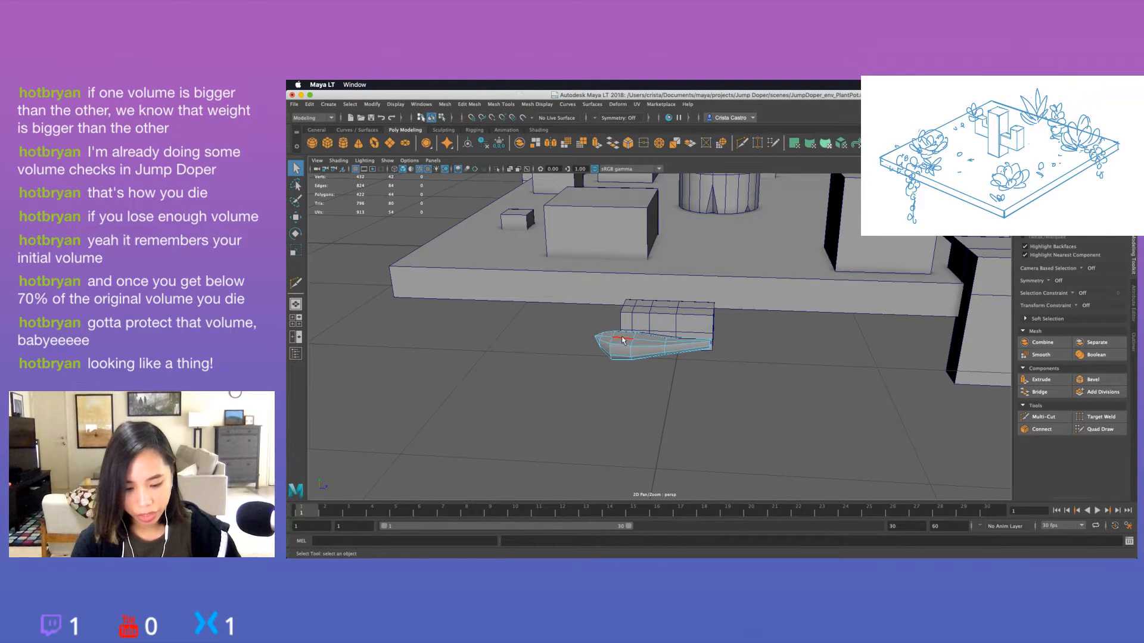
key("f")
scroll(628, 342, "down", 8)
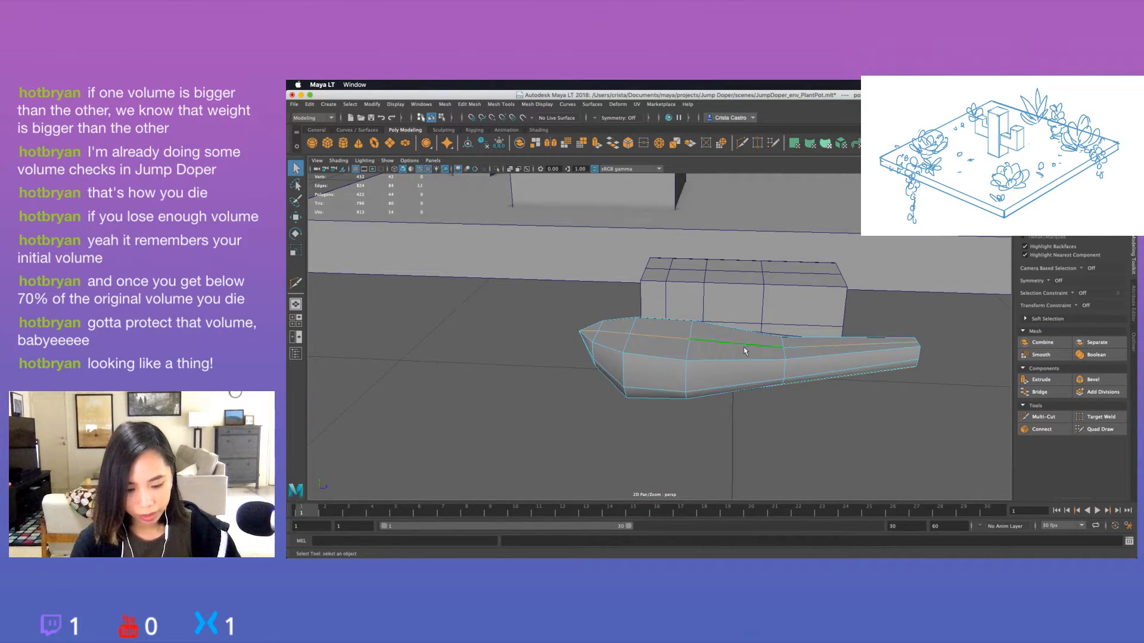
key("w")
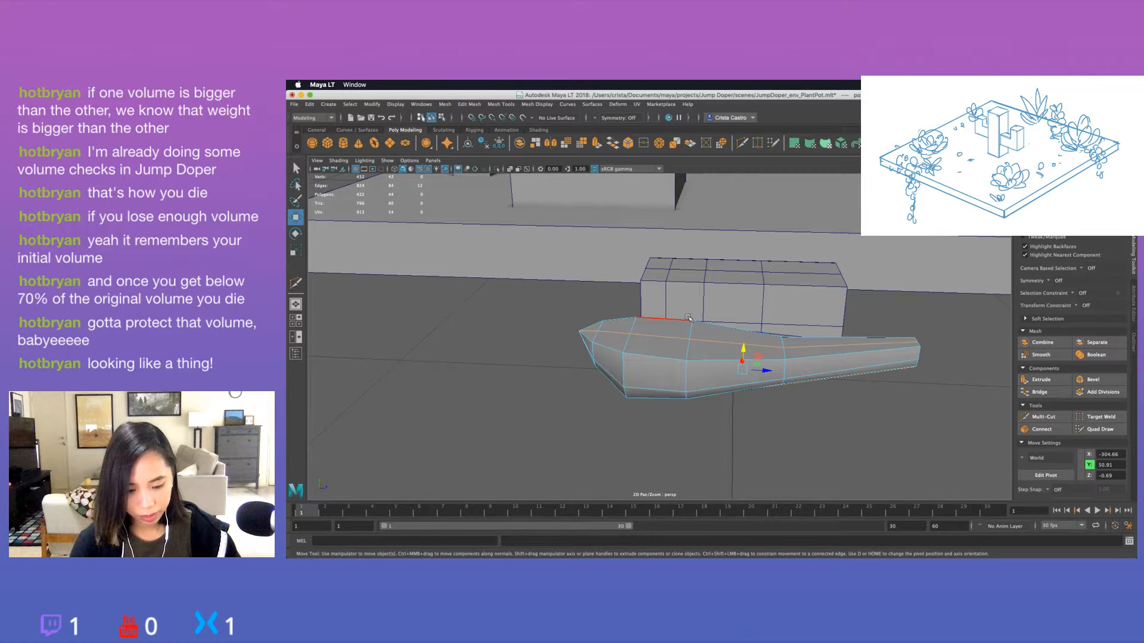
left_click_drag(688, 318, 629, 347, "alt")
left_click(588, 334)
left_click(620, 337, "shift")
left_click(663, 338, "shift")
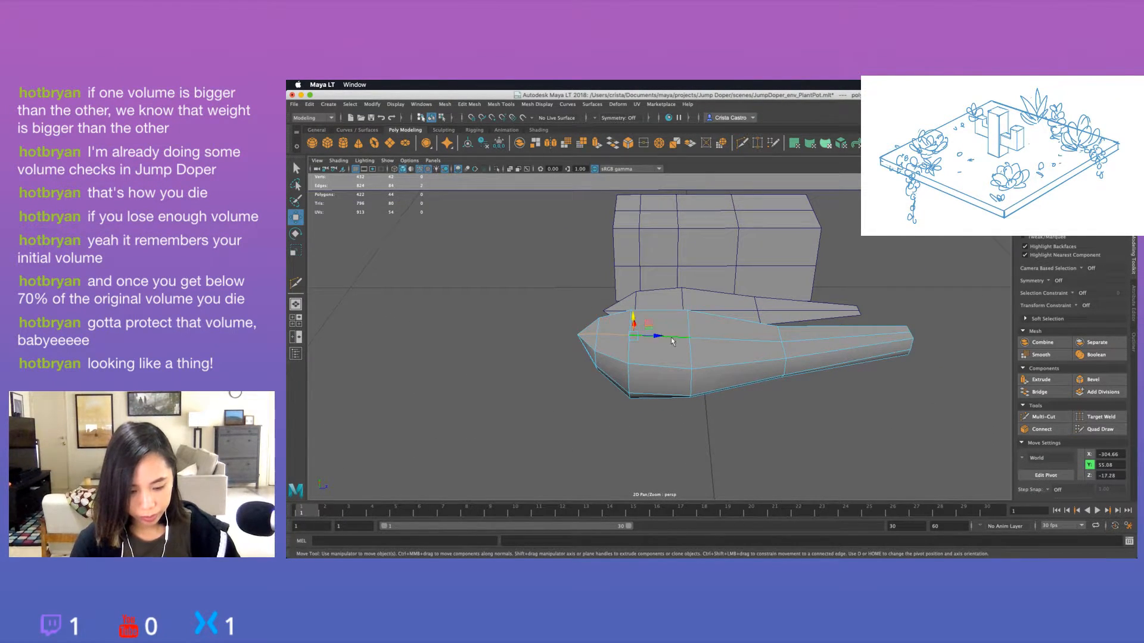
left_click(708, 340, "shift")
left_click(823, 341, "shift")
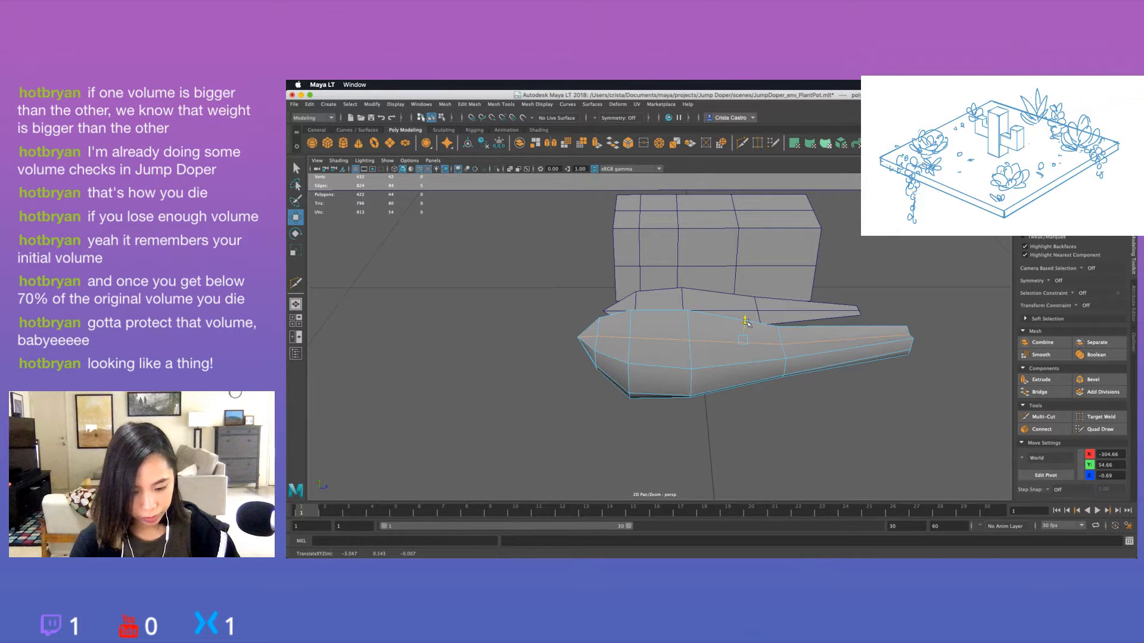
left_click_drag(746, 323, 745, 325)
Select the upper centre edge nearest the leaf's wide tip and lower it slightly to continue the groove.
left_click_drag(746, 325, 685, 355, "alt")
right_click_drag(608, 335, 587, 332)
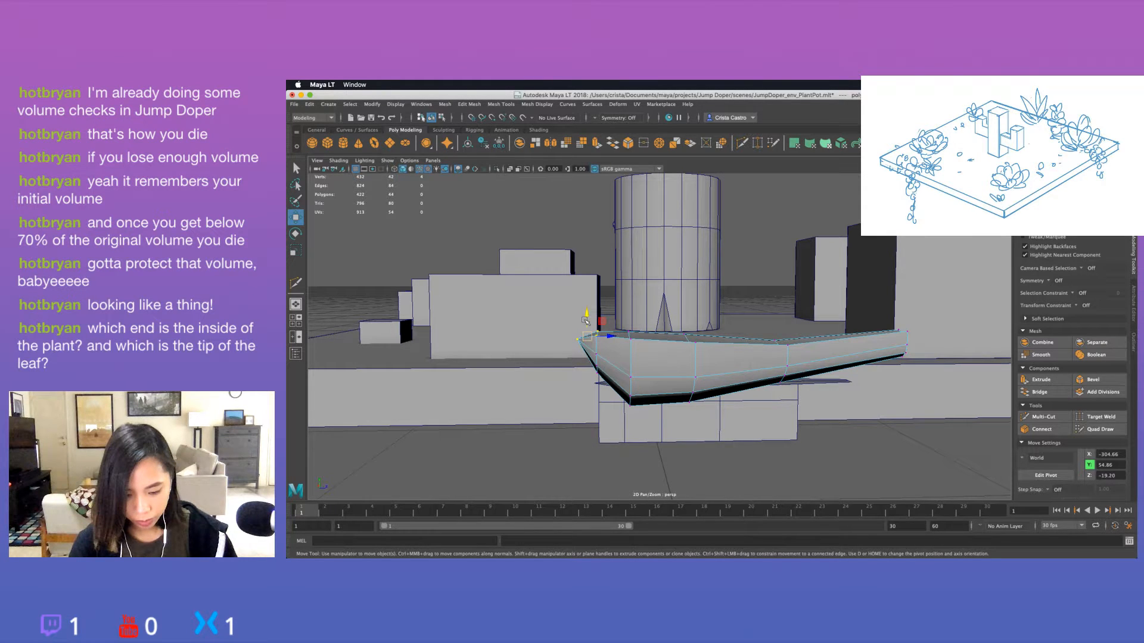
left_click_drag(585, 320, 632, 368)
left_click(703, 407)
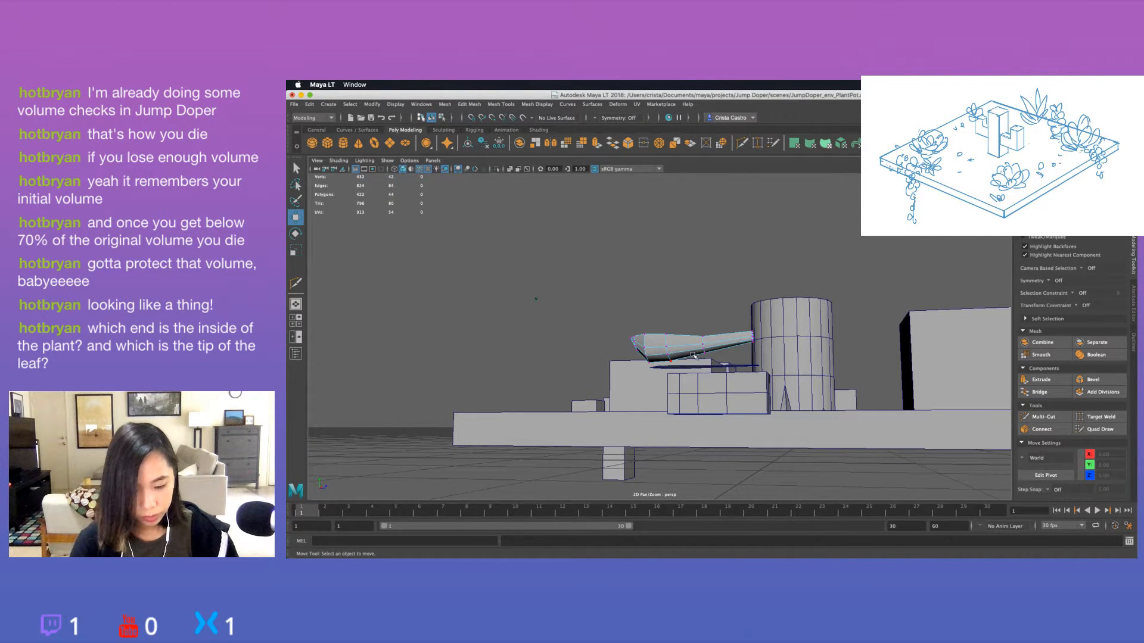
Duplicate the finished leaf and move the copy sideways to about X -323.22, beside the original.
right_click_drag(692, 356, 718, 337)
left_click_drag(730, 343, 703, 371, "alt")
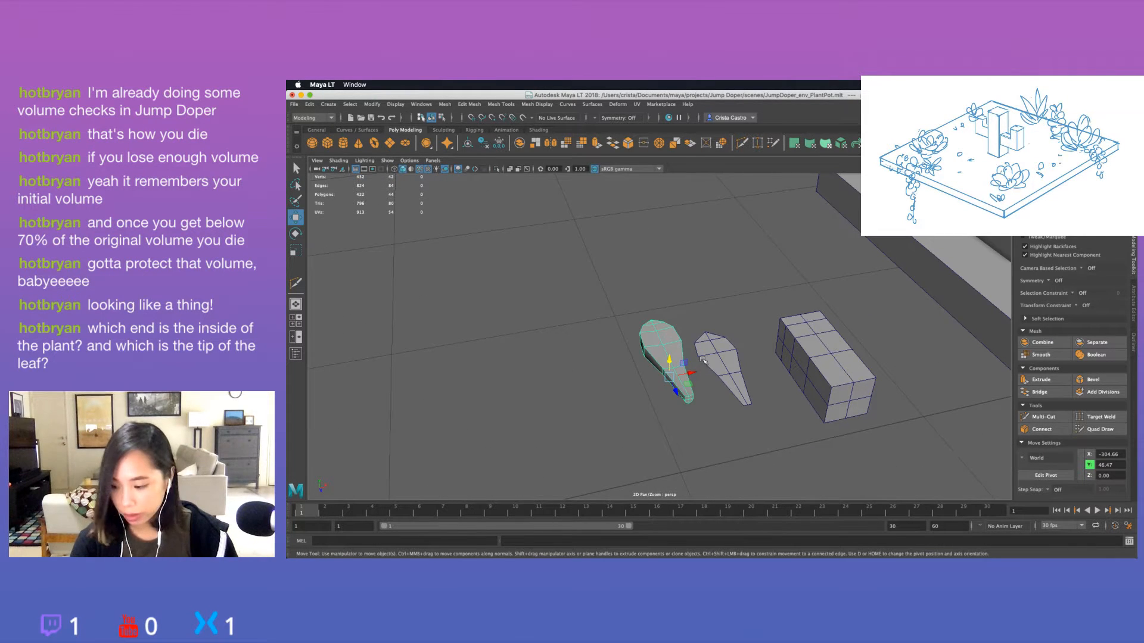
key("ctrl+d")
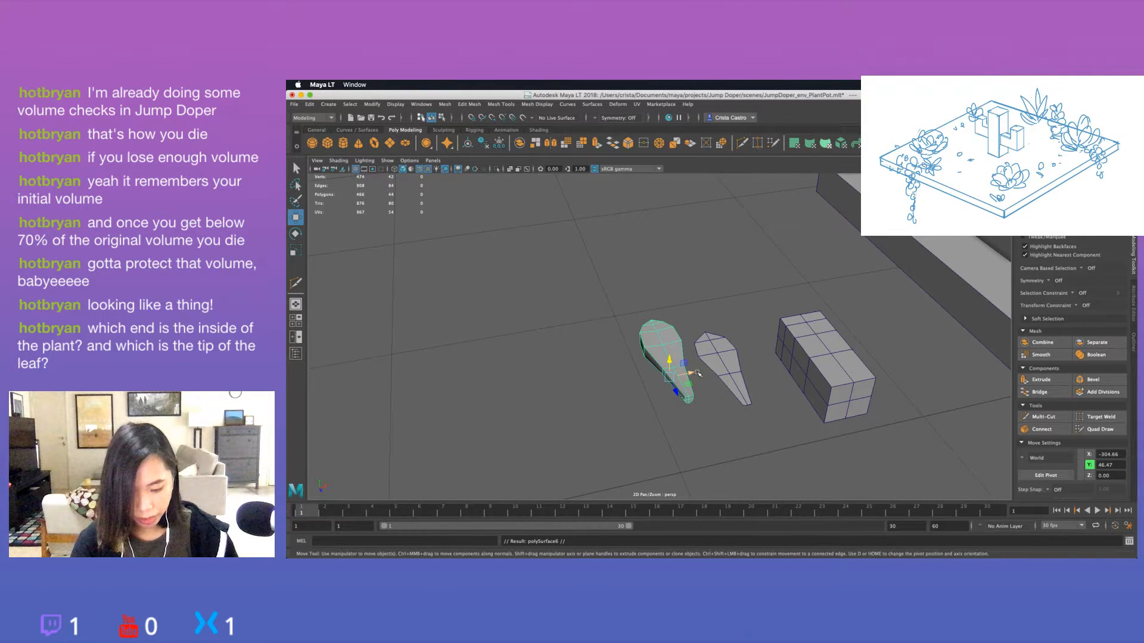
left_click_drag(698, 374, 636, 379)
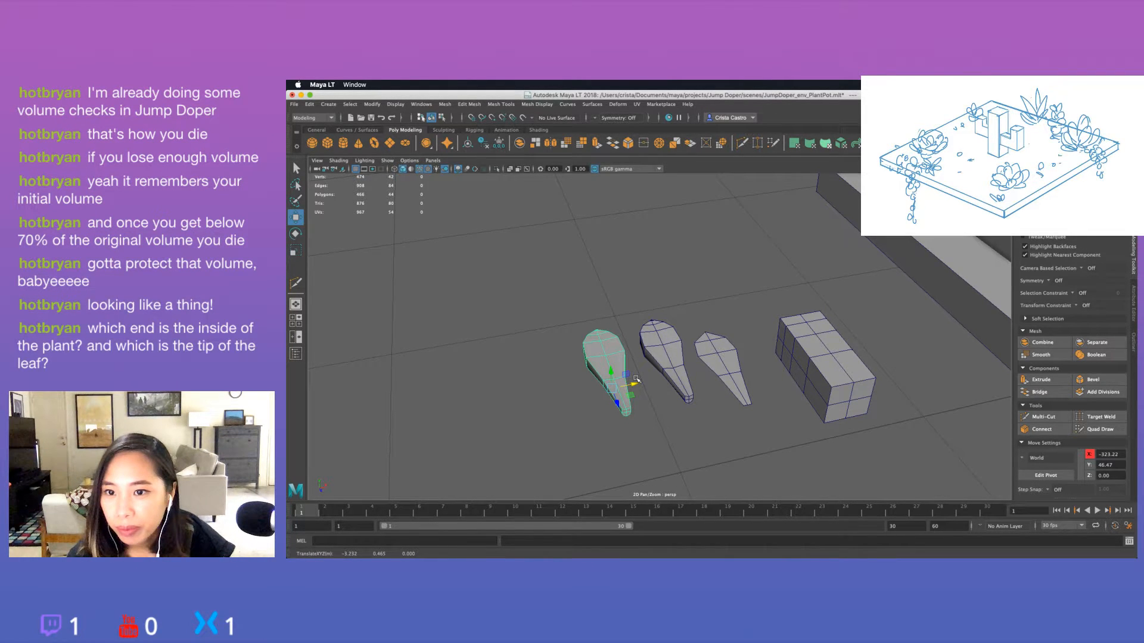
left_click_drag(650, 449, 684, 452, "alt")
left_click(718, 422)
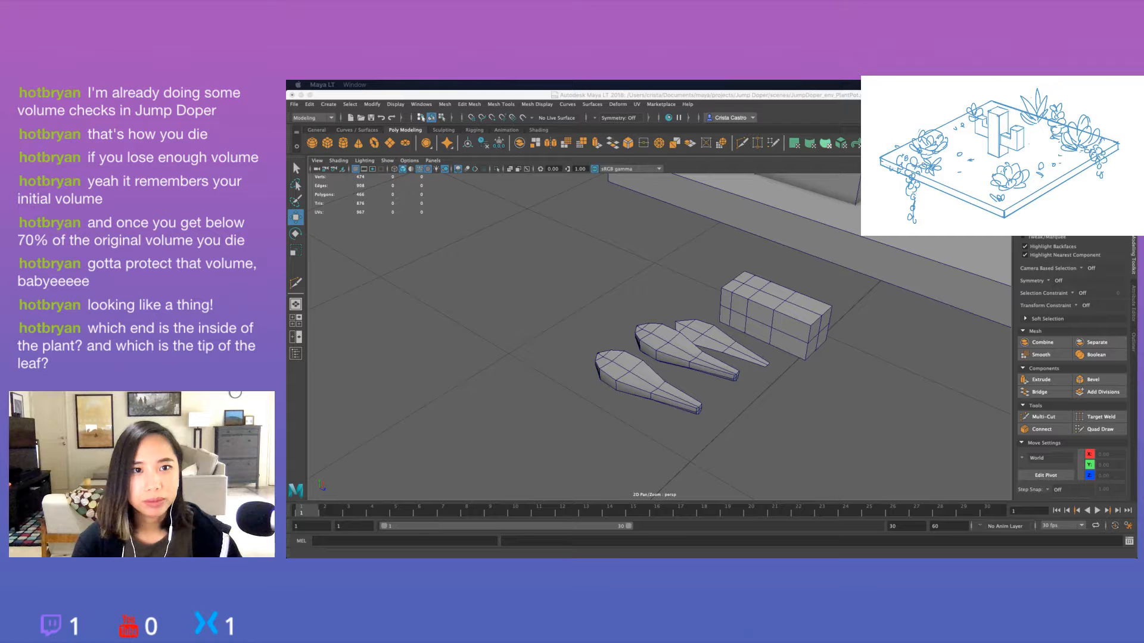
Switch to Chrome, compare the potted-succulent reference photo with the leaf models, and close the photo.
left_click_drag(811, 101, 1011, 115)
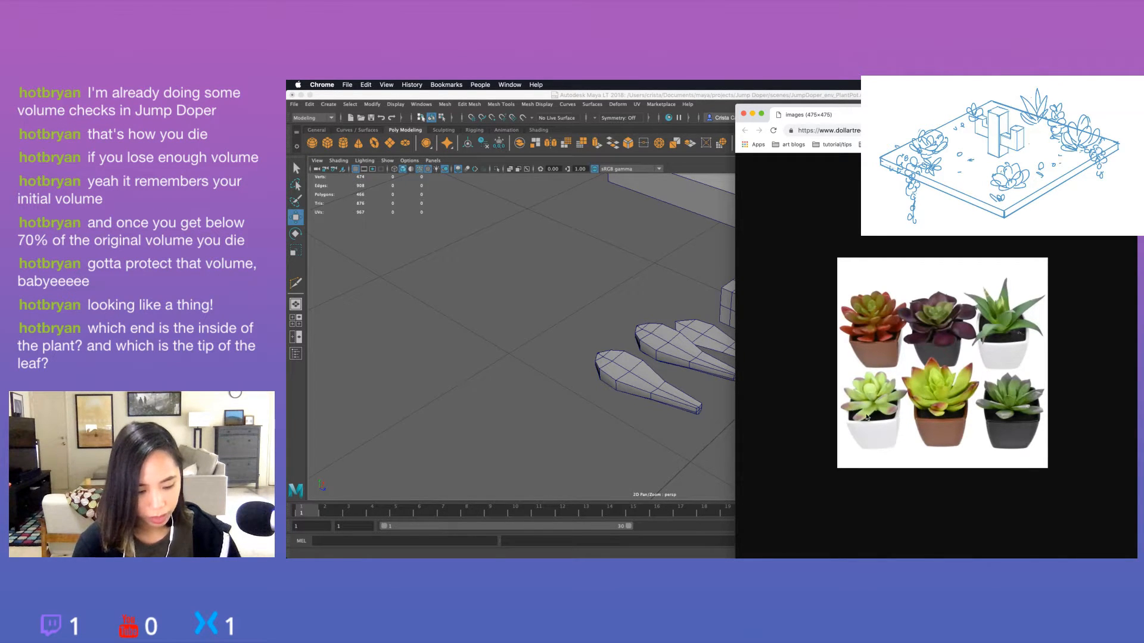
left_click_drag(625, 400, 576, 376, "alt")
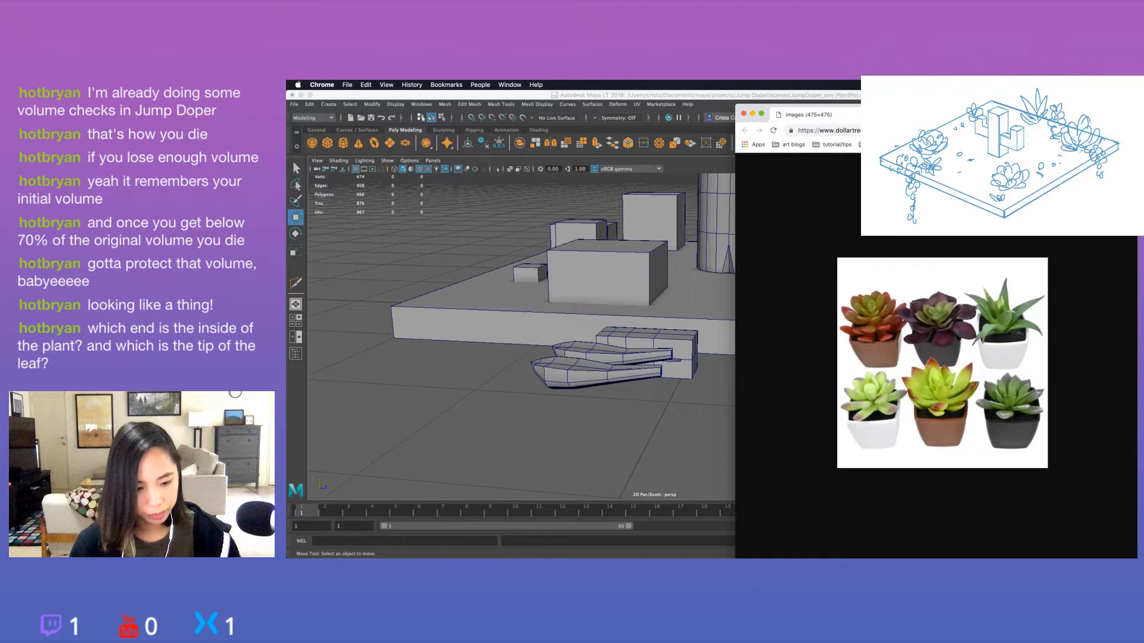
key("super+w")
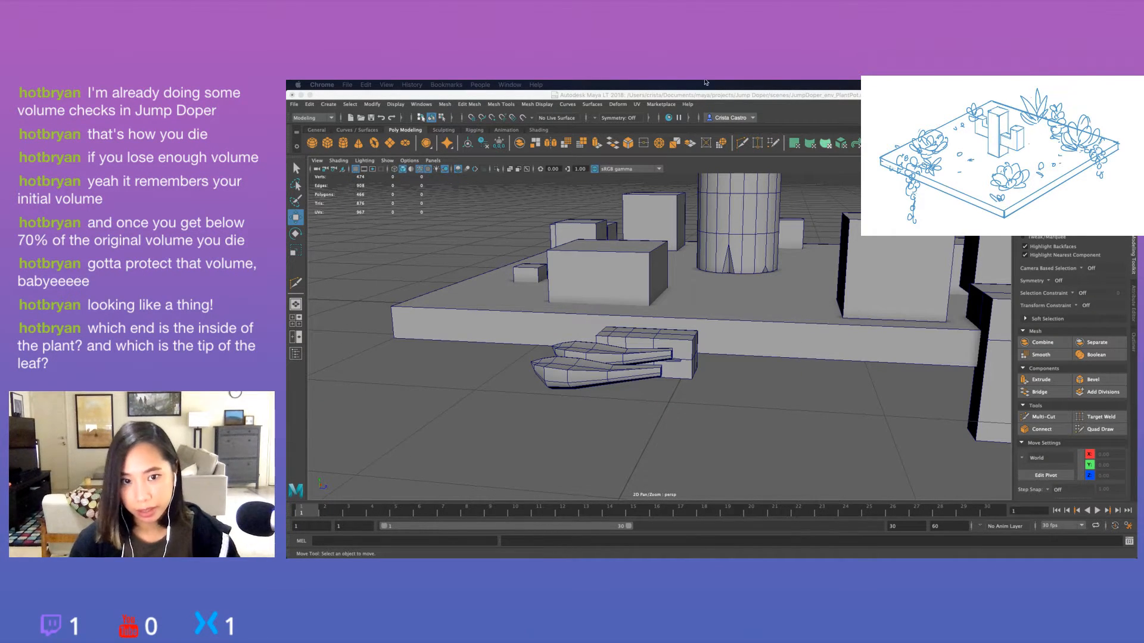
Select the duplicated leaf in Maya LT and frame it in the view.
left_click_drag(611, 425, 562, 375, "alt")
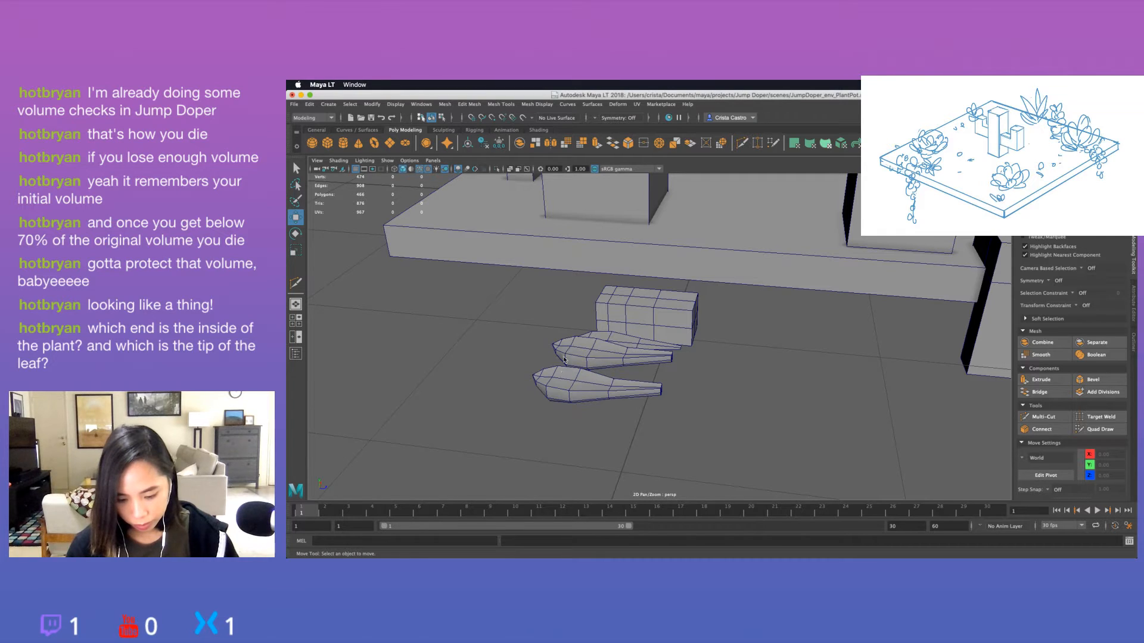
left_click(563, 394)
key("f")
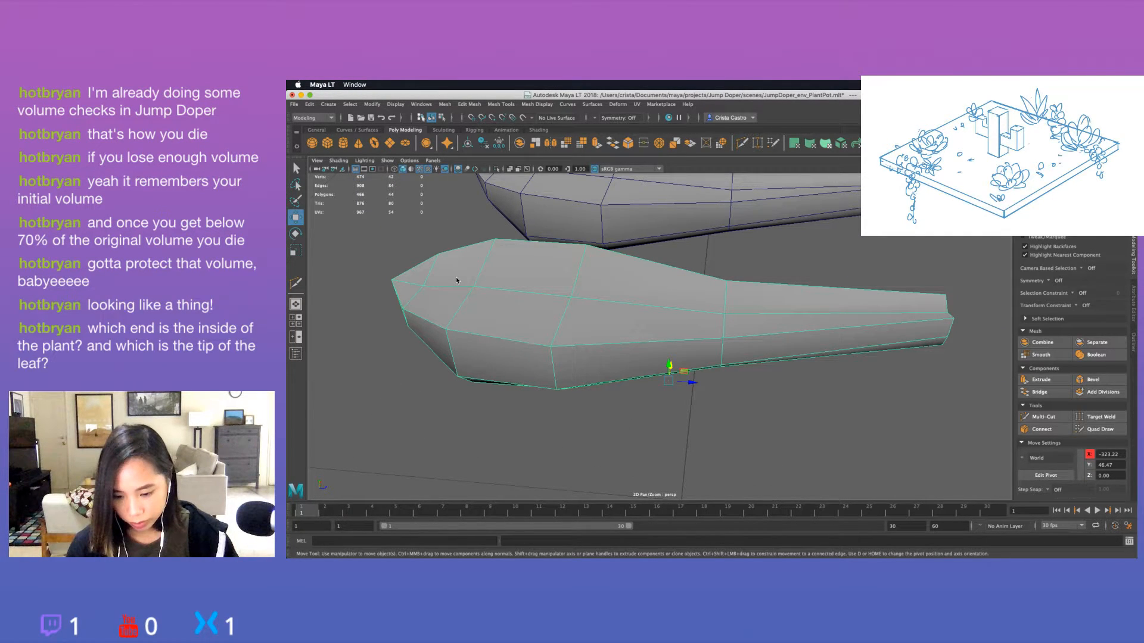
right_click_drag(410, 284, 409, 259)
left_click(410, 282)
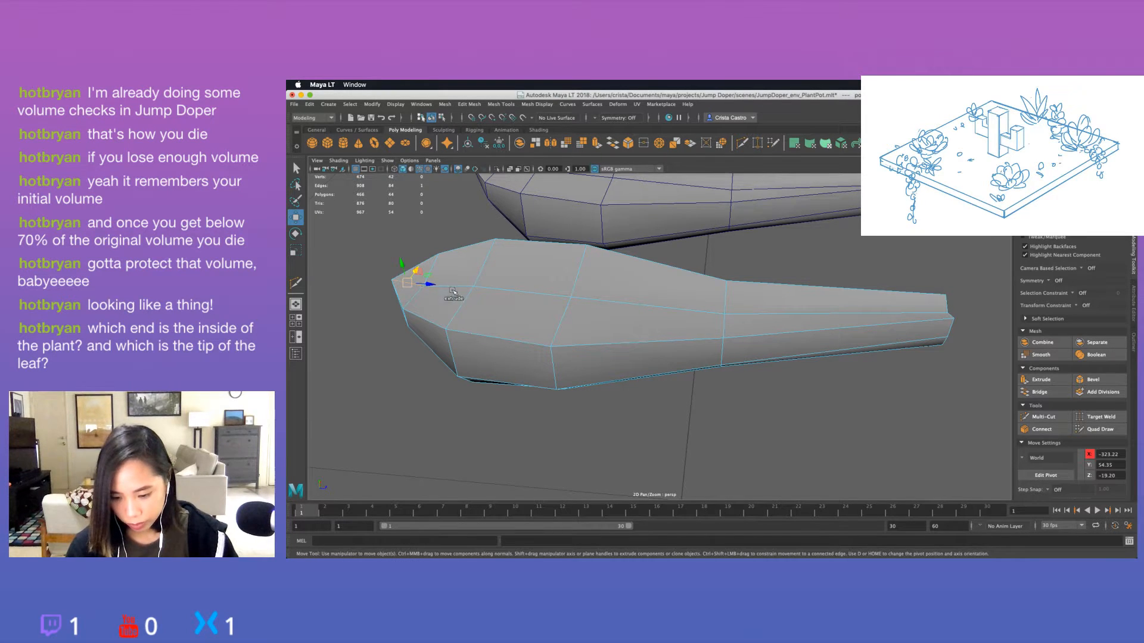
left_click(453, 290, "shift")
left_click(514, 294, "shift")
left_click(631, 308, "shift")
left_click(760, 319, "shift")
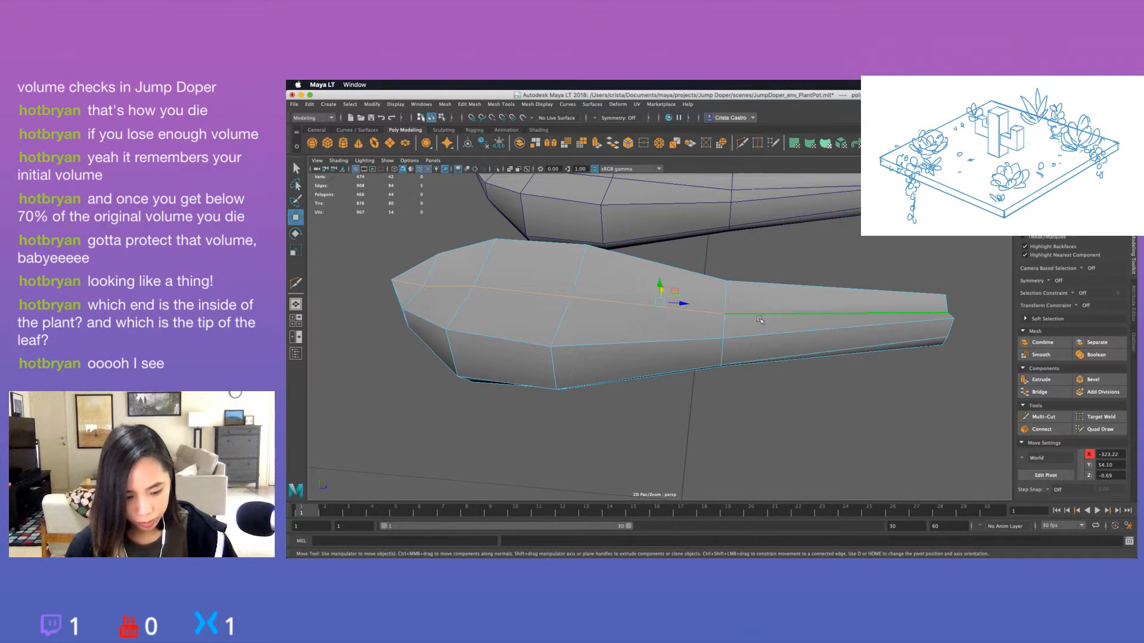
Select the centre vertices along the duplicated leaf's upper face and raise them to make the surface bulge upward.
right_click_drag(920, 309, 947, 315)
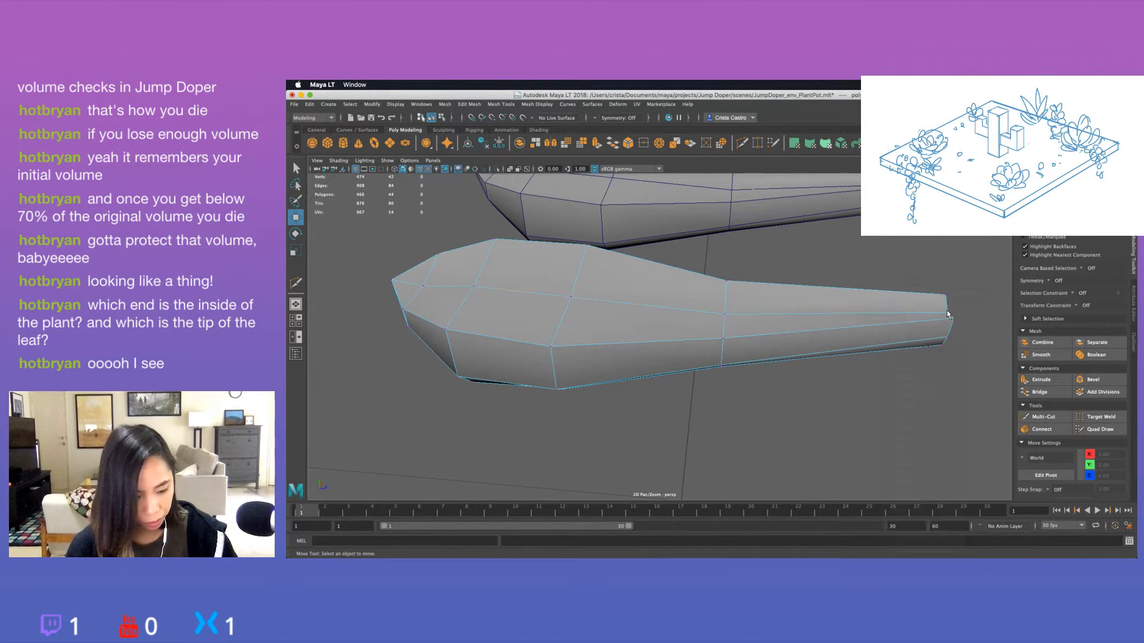
left_click(955, 310)
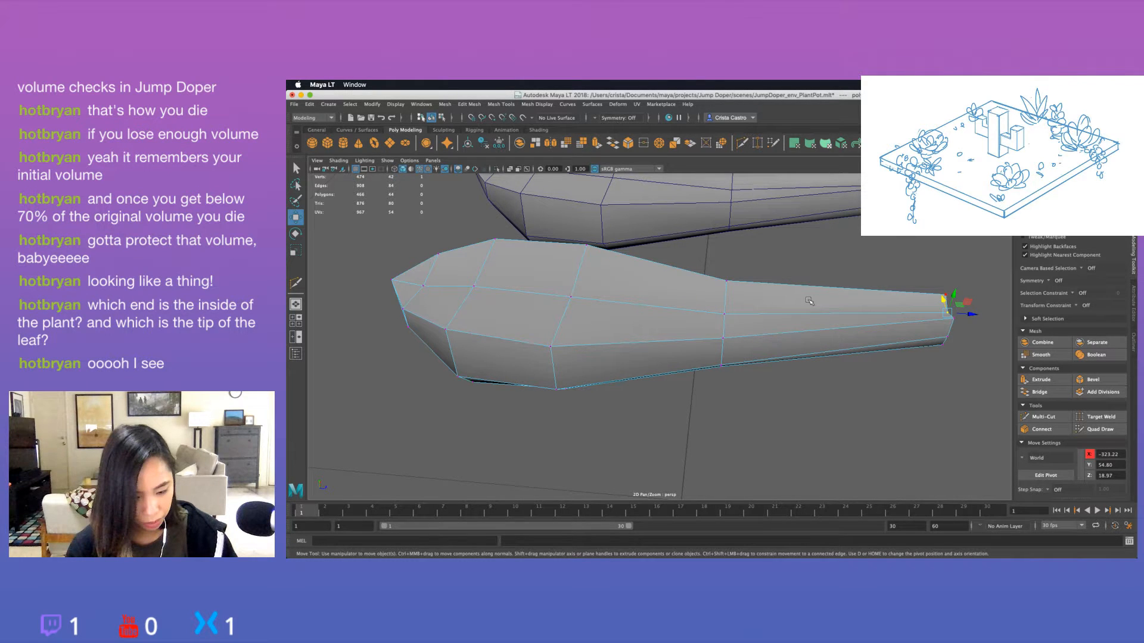
left_click(724, 313, "shift")
left_click(570, 297, "shift")
left_click(474, 286, "shift")
left_click(423, 286, "shift")
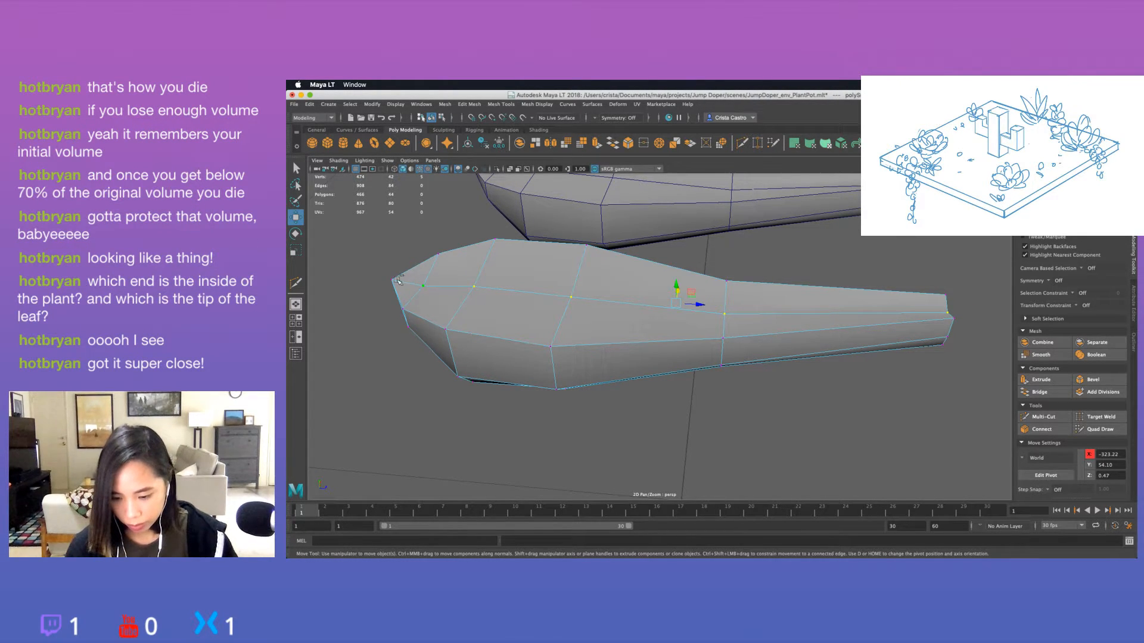
scroll(481, 295, "down", 6)
left_click_drag(481, 295, 625, 274, "alt")
left_click(660, 317)
left_click_drag(660, 318, 506, 362, "alt")
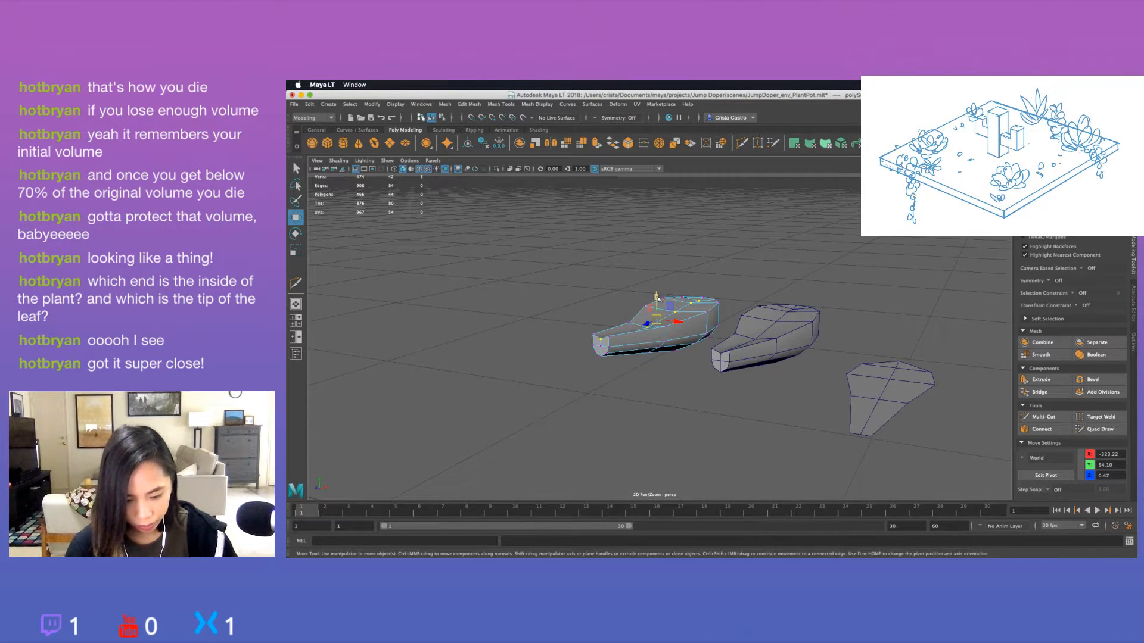
left_click_drag(659, 295, 660, 378)
Lower the single upper centre vertex where the duplicated leaf narrows to about Y 54.69, and check the shape from several angles.
left_click(666, 331)
left_click_drag(686, 289, 686, 293)
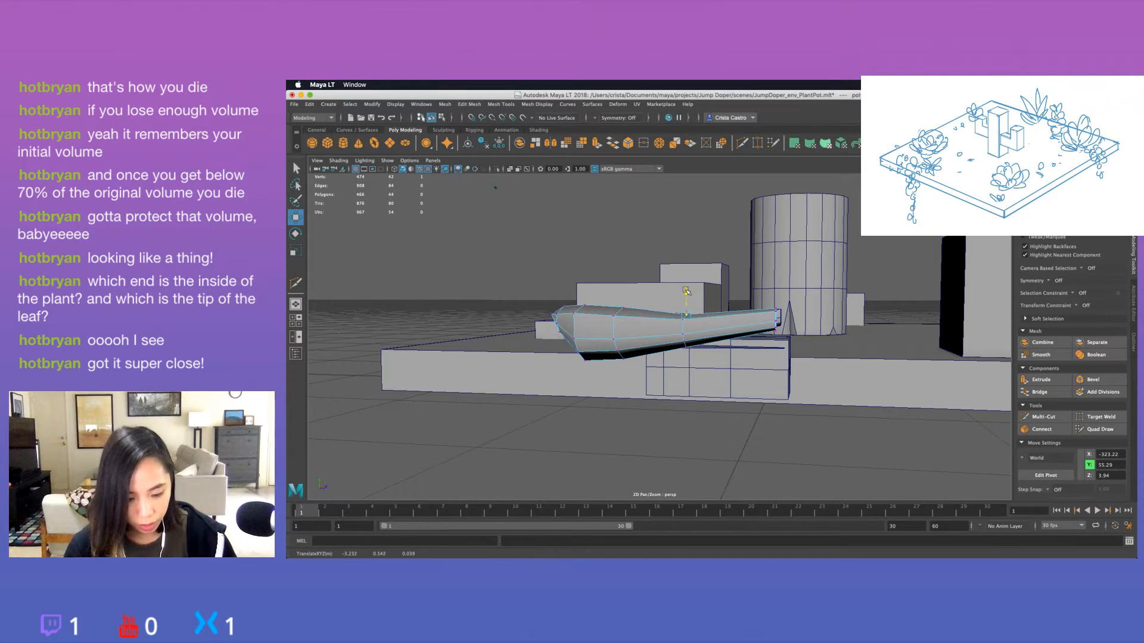
left_click_drag(655, 332, 661, 336, "alt")
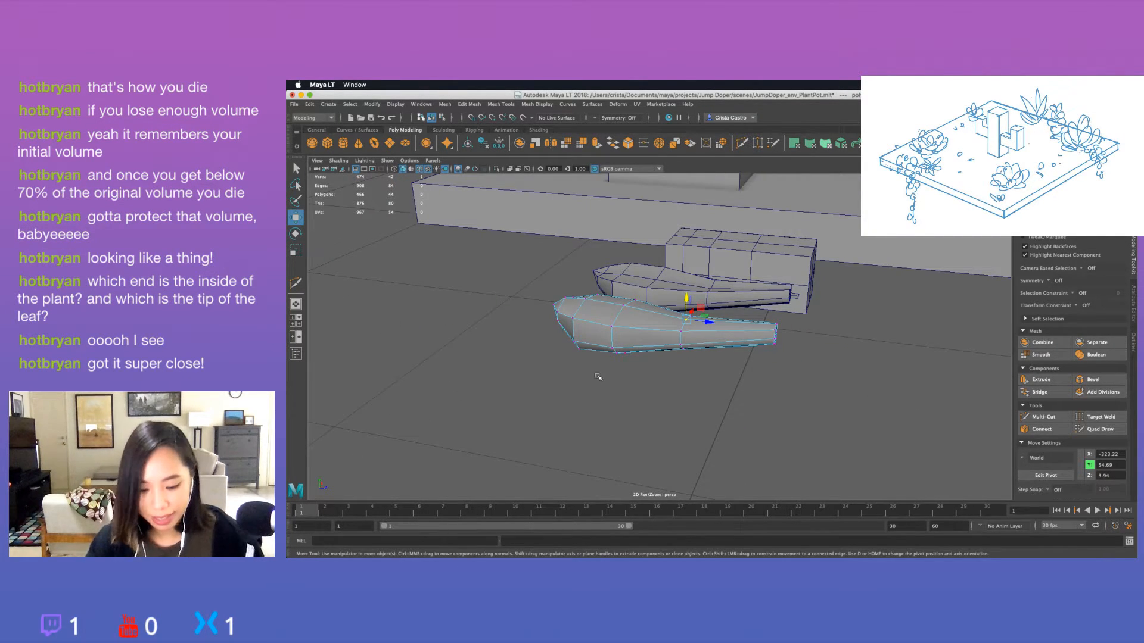
left_click_drag(598, 376, 726, 352, "alt")
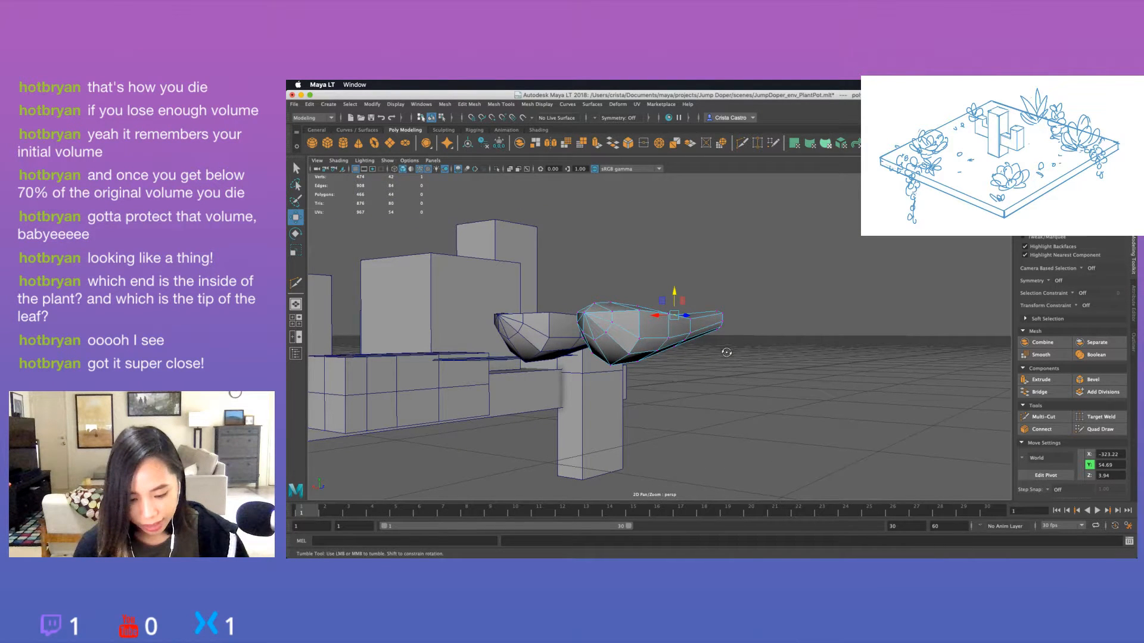
left_click_drag(726, 352, 747, 369, "alt")
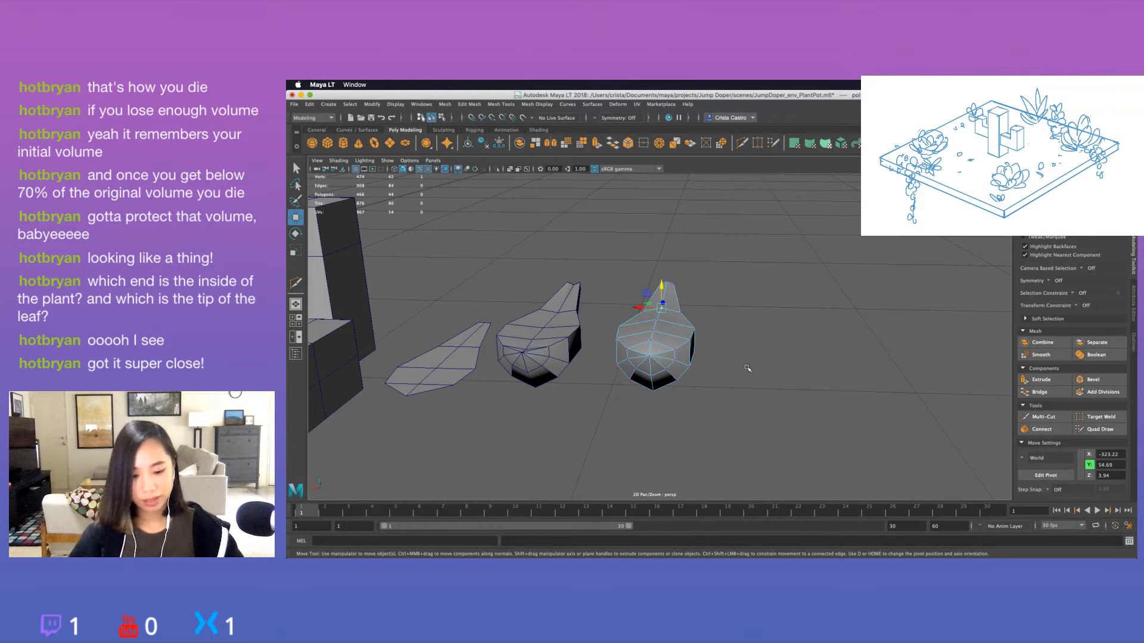
Lower the upper vertex at the wide end of the rounded-top leaf slightly to about Y 55.52, and check its profile.
left_click_drag(748, 378, 662, 382, "alt")
left_click(556, 309)
left_click_drag(557, 286, 558, 291)
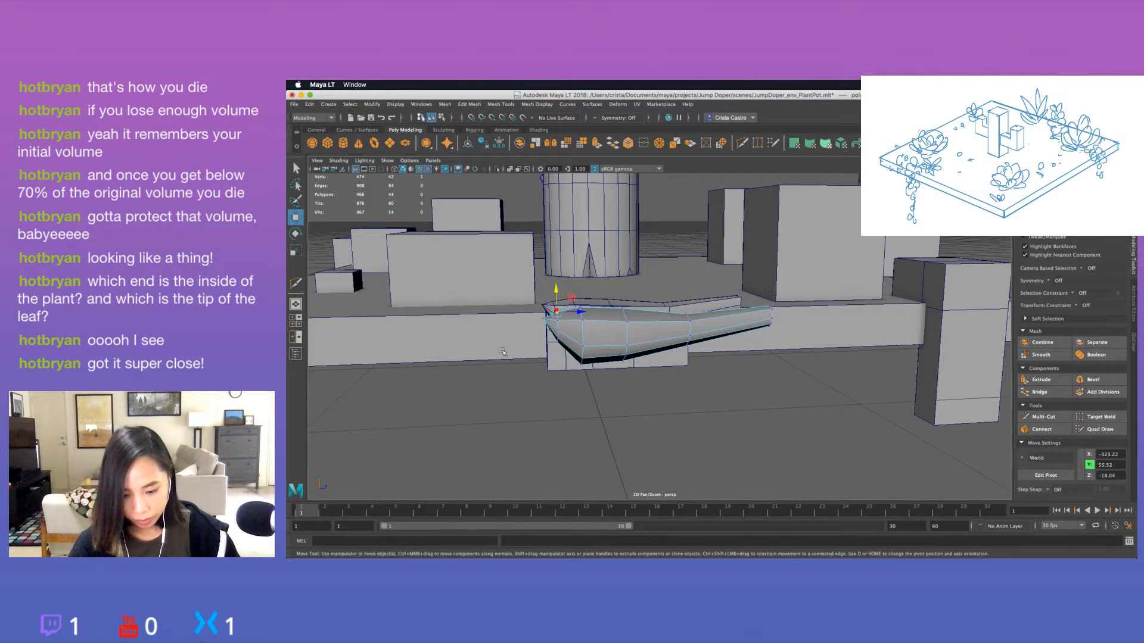
left_click_drag(521, 339, 463, 345, "alt")
Return to object mode and duplicate the rounded-top leaf as a separate copy beside the original.
key("F8")
left_click_drag(609, 361, 740, 420, "alt")
left_click(799, 352)
key("super+z")
key("super+d")
scroll(745, 408, "down", 5)
key("e")
left_click_drag(687, 371, 688, 386)
key("super+z")
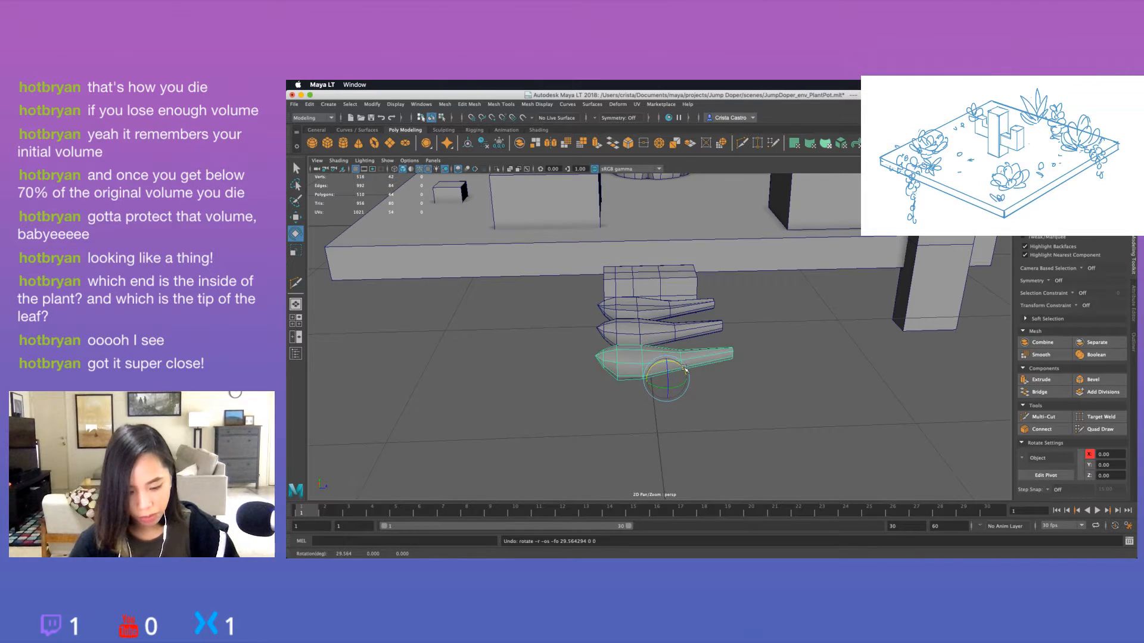
key("w")
right_click_drag(683, 368, 726, 292)
mouse_move(660, 415)
left_mouse_down("alt")
mouse_move(663, 375)
mouse_move(662, 415)
left_mouse_up("alt")
key("r")
key("e")
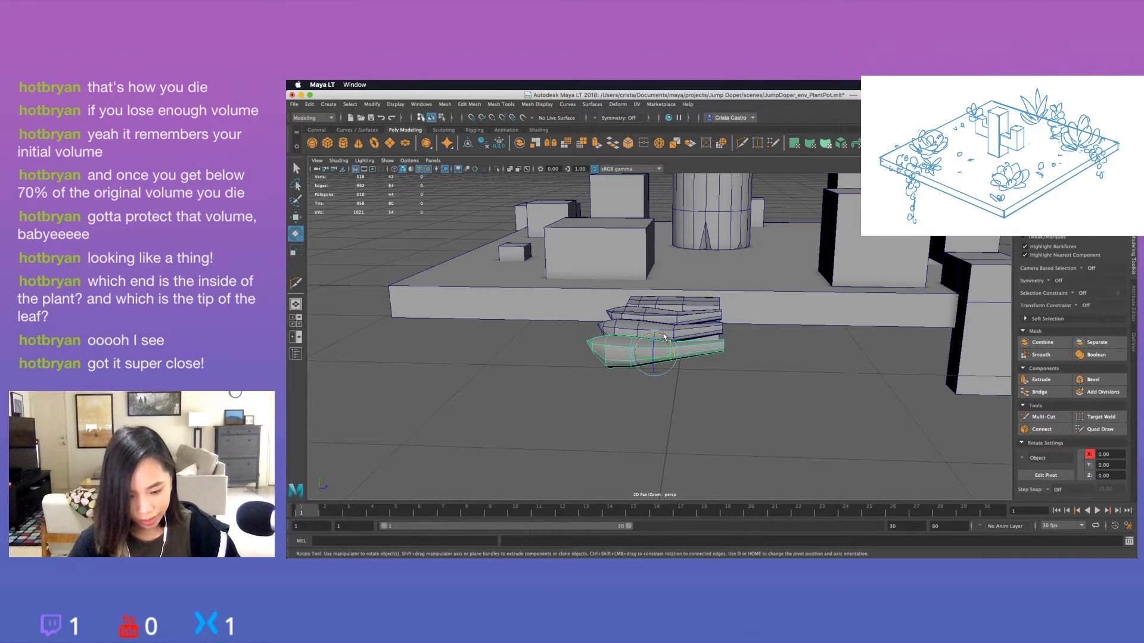
left_click_drag(665, 337, 676, 401)
key("ctrl+z")
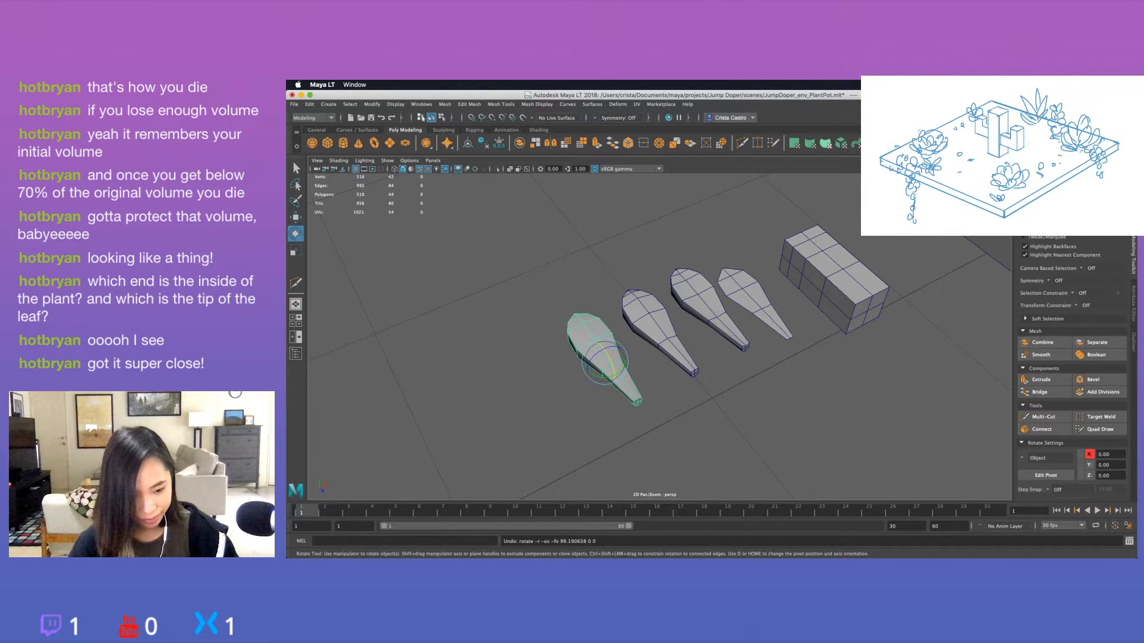
Take polySurface7 out of the pCube33 group to the scene's top level and freeze its transformations.
left_click(567, 404)
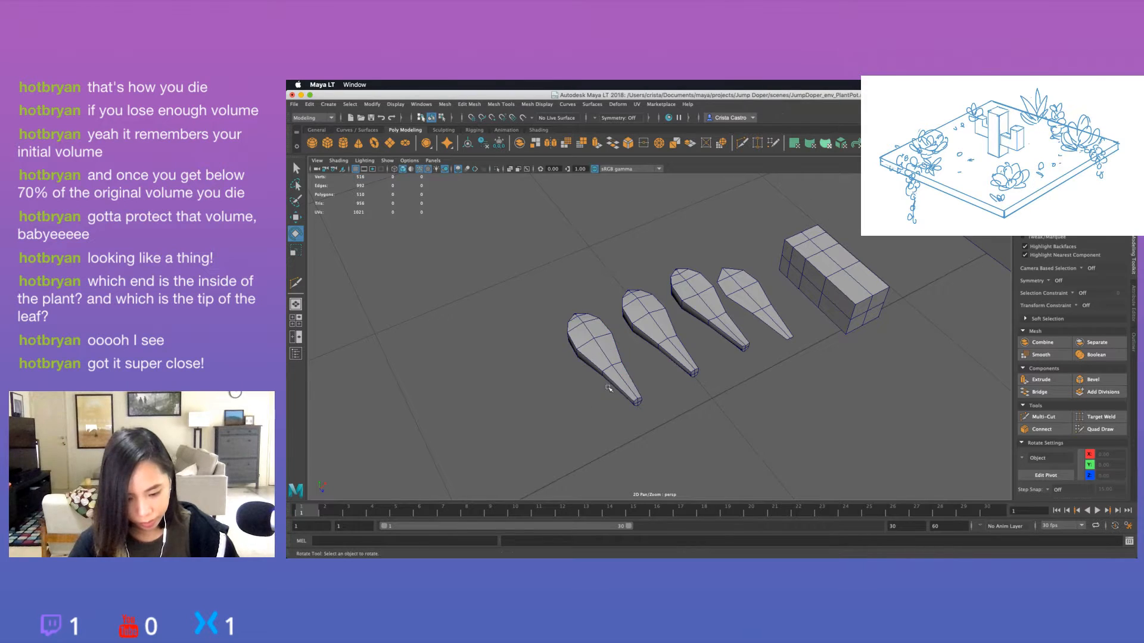
left_click(614, 384)
left_click(1134, 350)
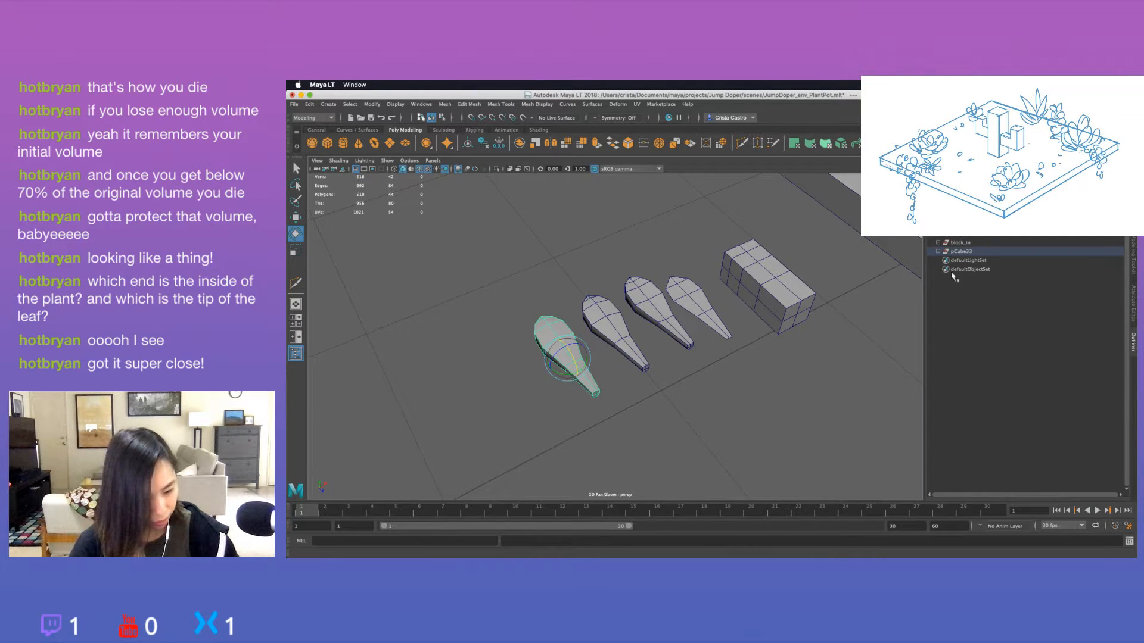
left_click(955, 252)
left_click(938, 251)
left_click(930, 296)
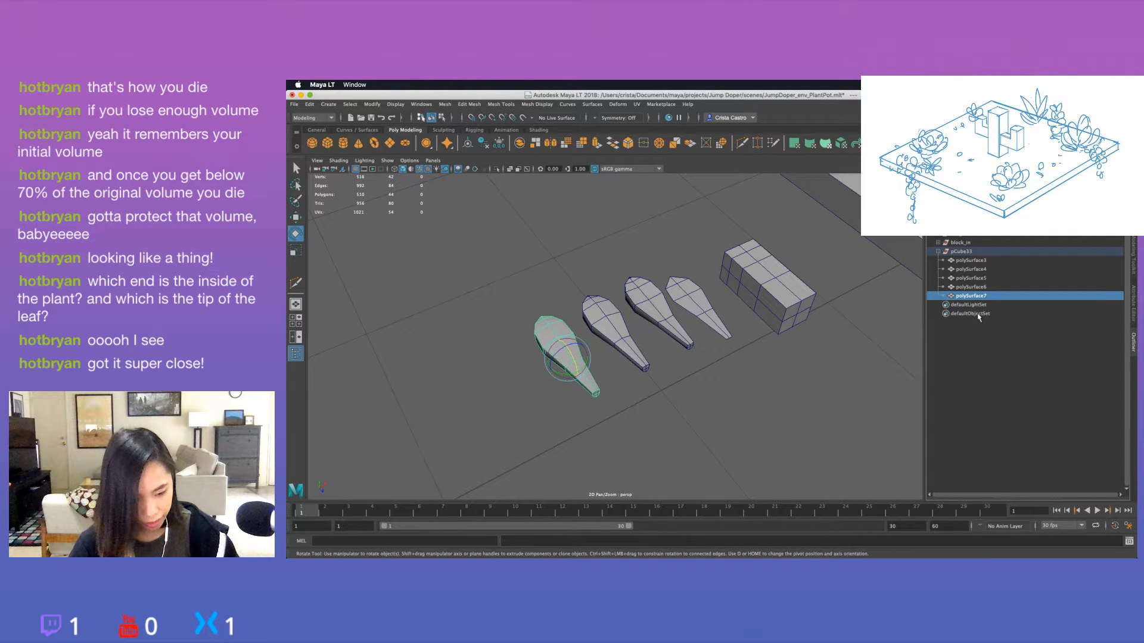
left_click_drag(976, 296, 978, 250)
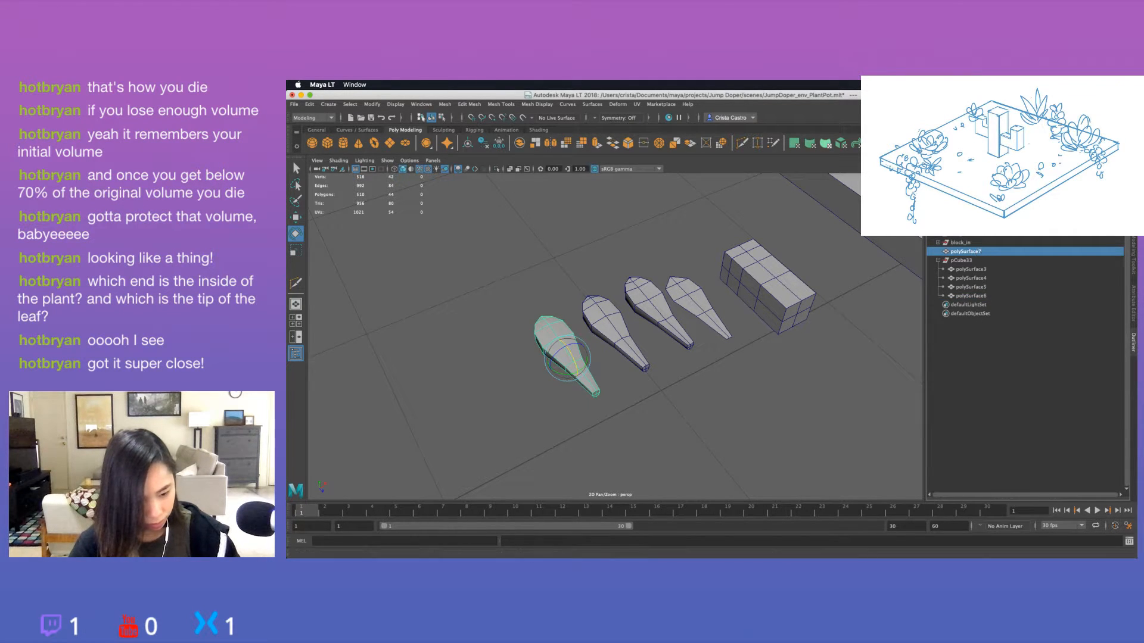
left_click(499, 144)
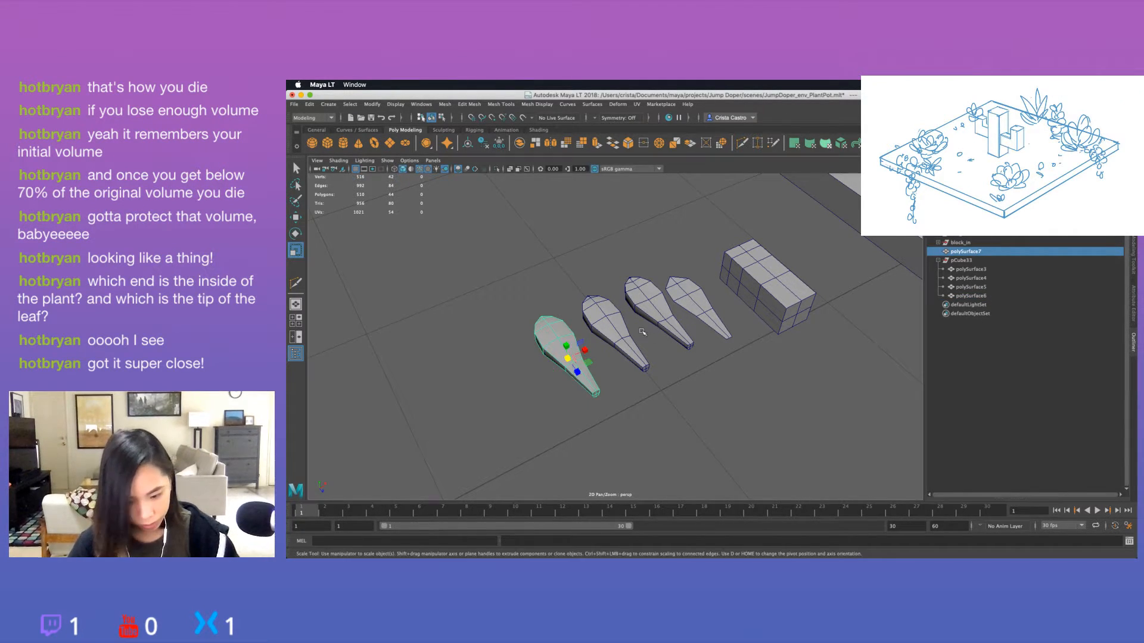
Rotate the ungrouped leaf copy about its X axis so the wide end tilts upward and the narrow end points down.
left_click_drag(578, 345, 572, 385)
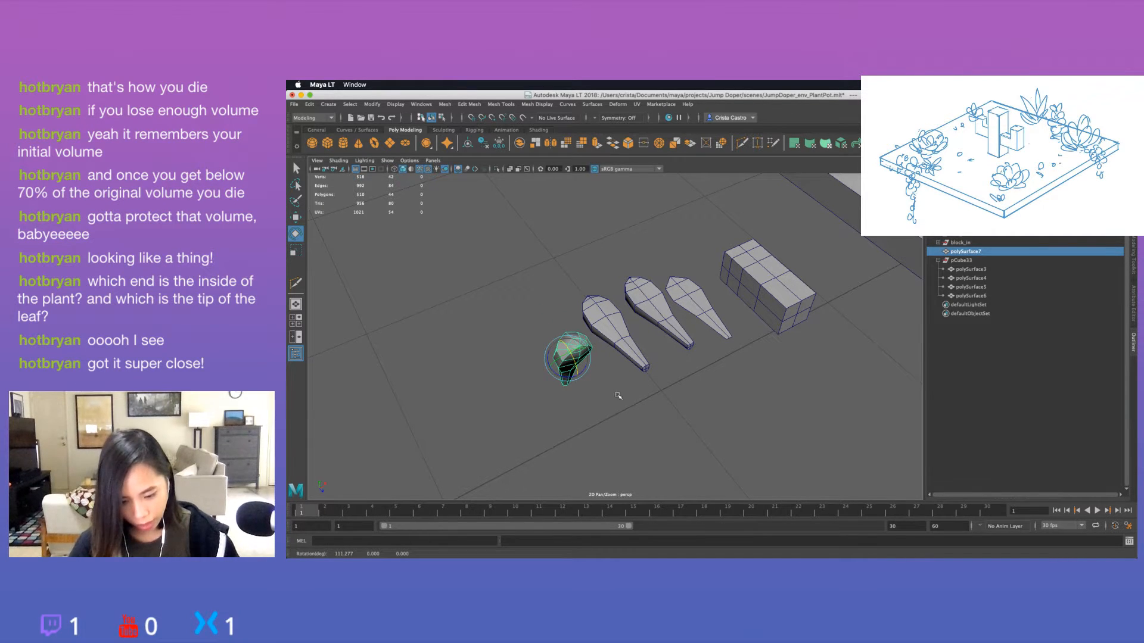
key("ctrl+z")
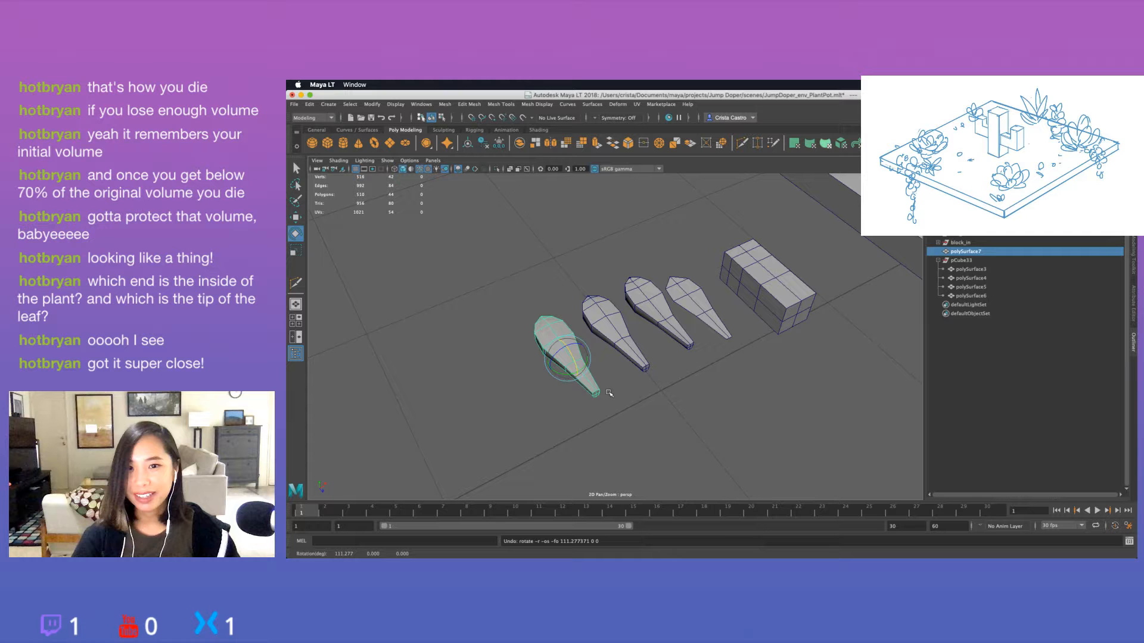
left_click_drag(608, 393, 568, 384, "alt")
left_click_drag(589, 390, 621, 371, "alt")
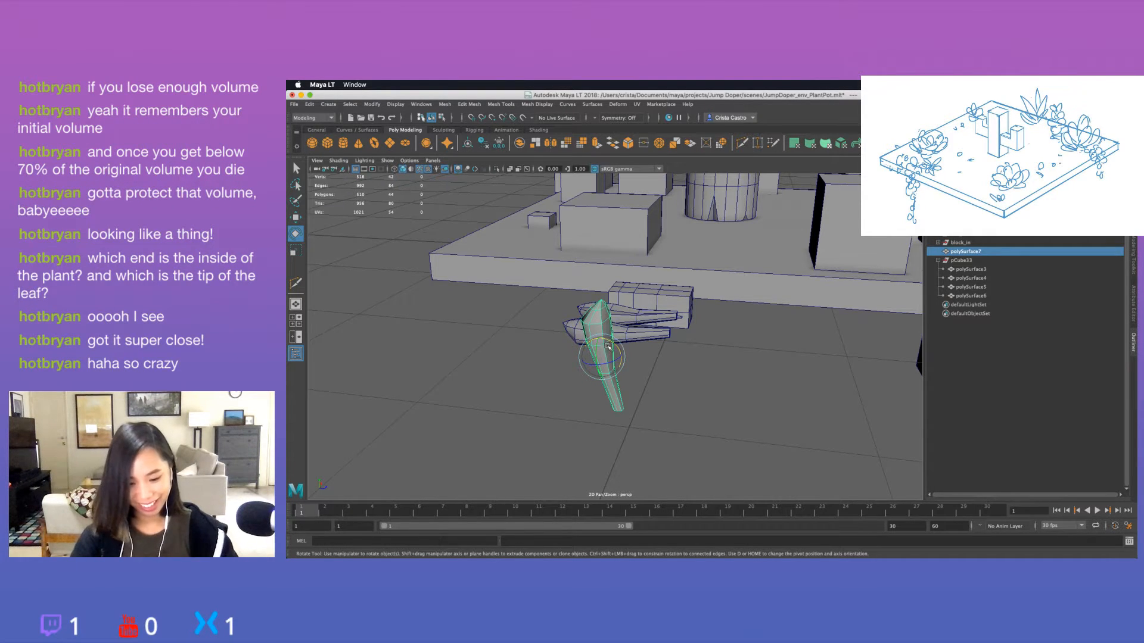
left_click_drag(619, 348, 616, 341)
left_click_drag(625, 383, 664, 397, "alt")
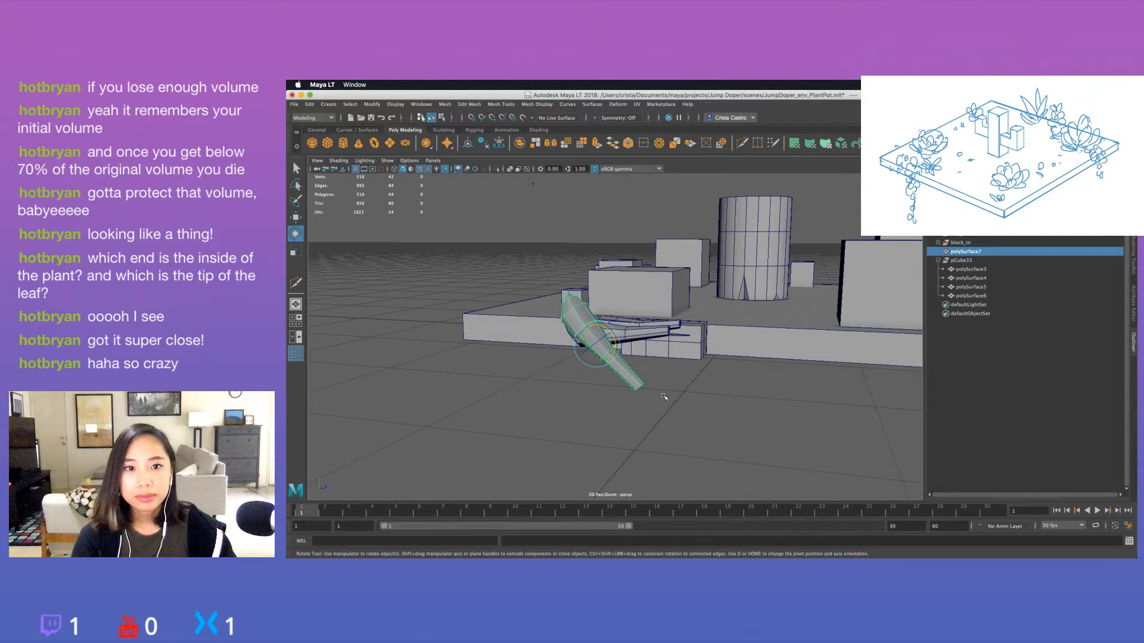
left_click_drag(664, 397, 620, 347, "alt")
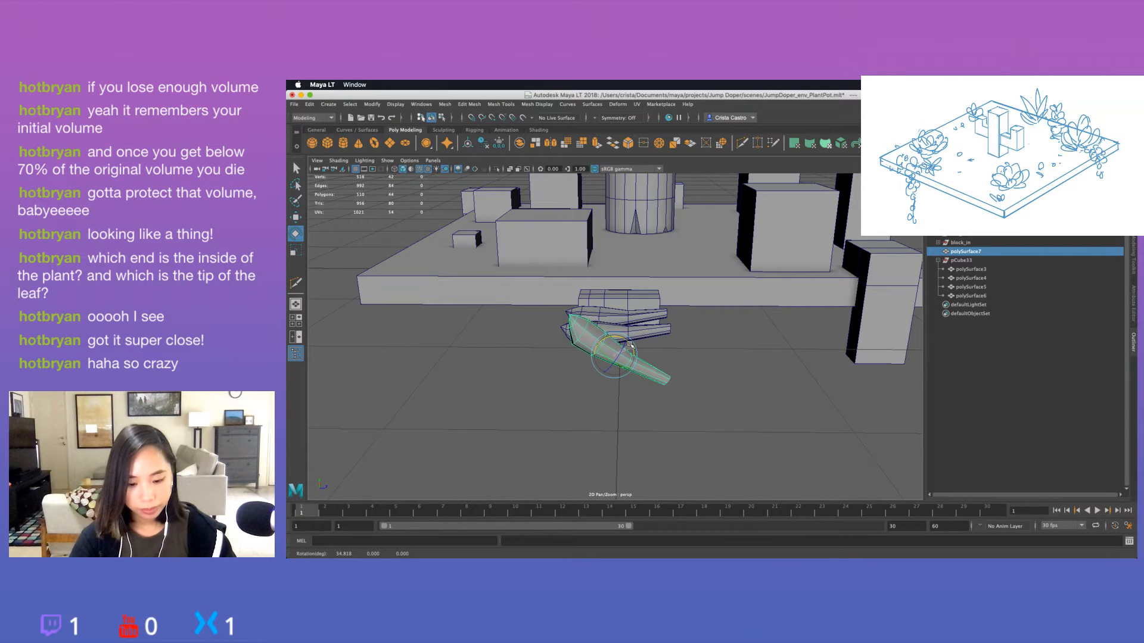
left_click(714, 390)
left_click_drag(714, 391, 636, 362, "alt")
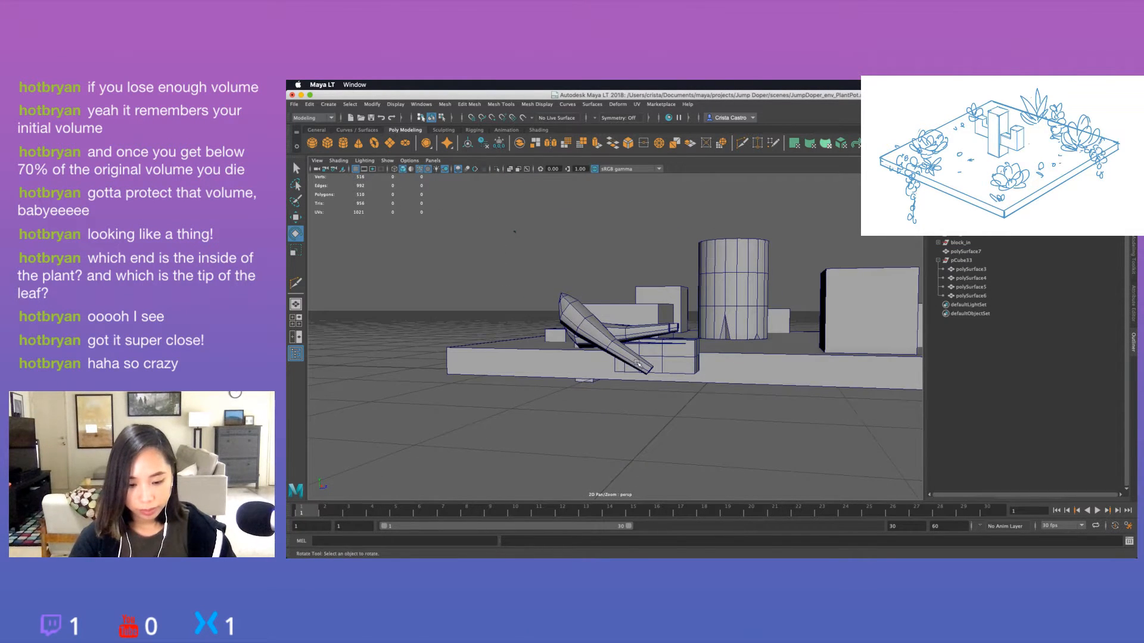
In vertex mode, select the narrow end's vertices on the tilted leaf and raise them to bend the stem upward.
left_click(636, 362)
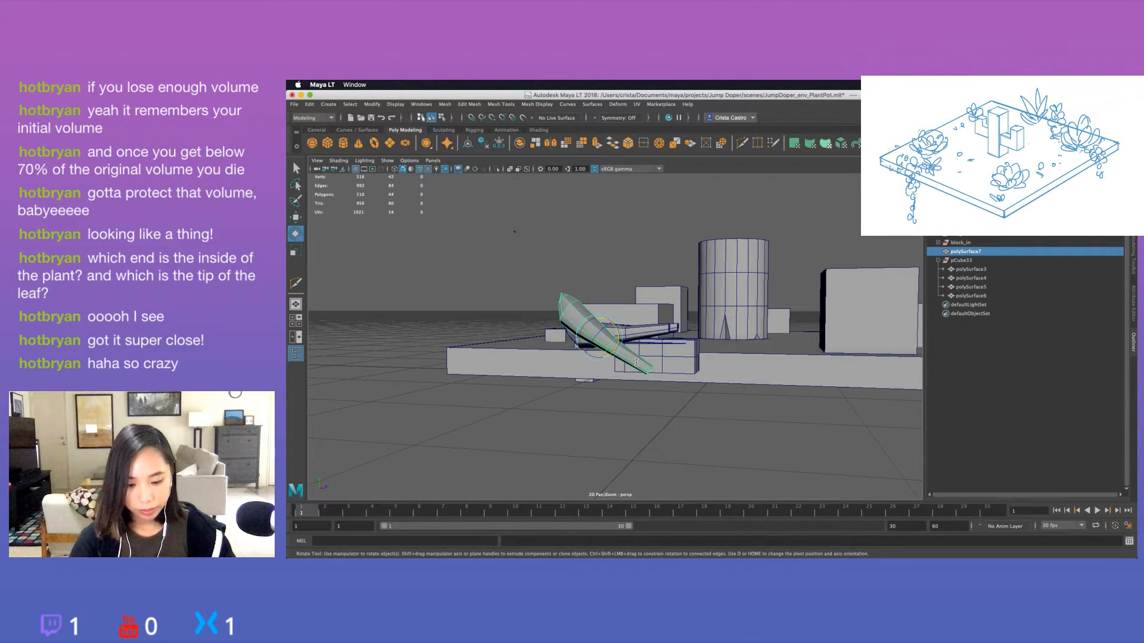
right_click_drag(636, 362, 604, 358)
left_click_drag(608, 343, 668, 354, "alt")
key("w")
key("r")
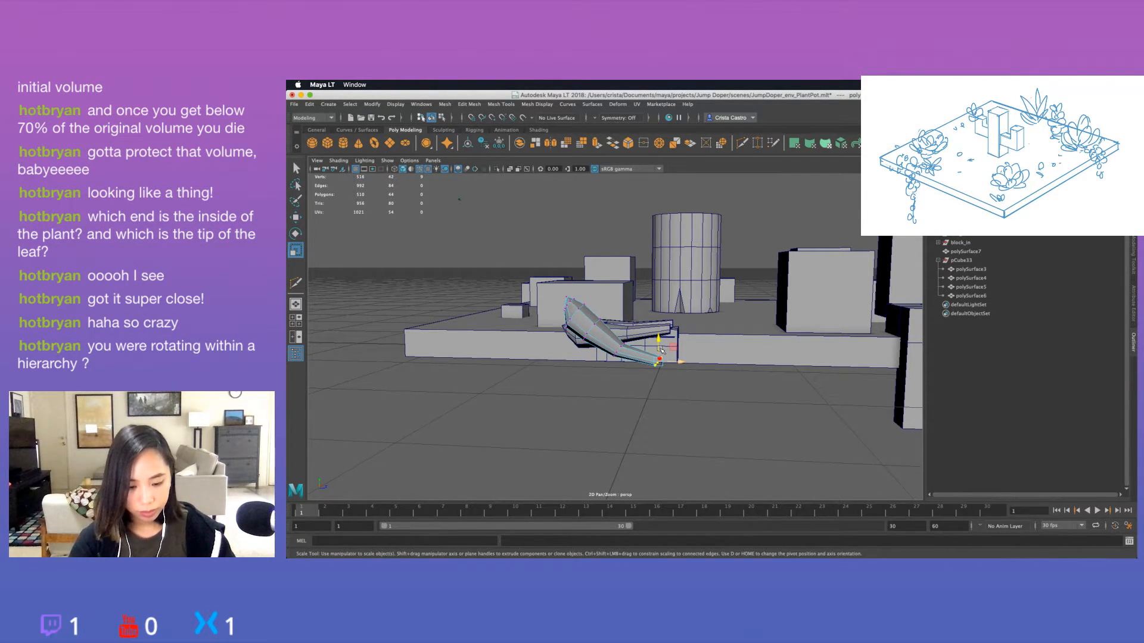
key("w")
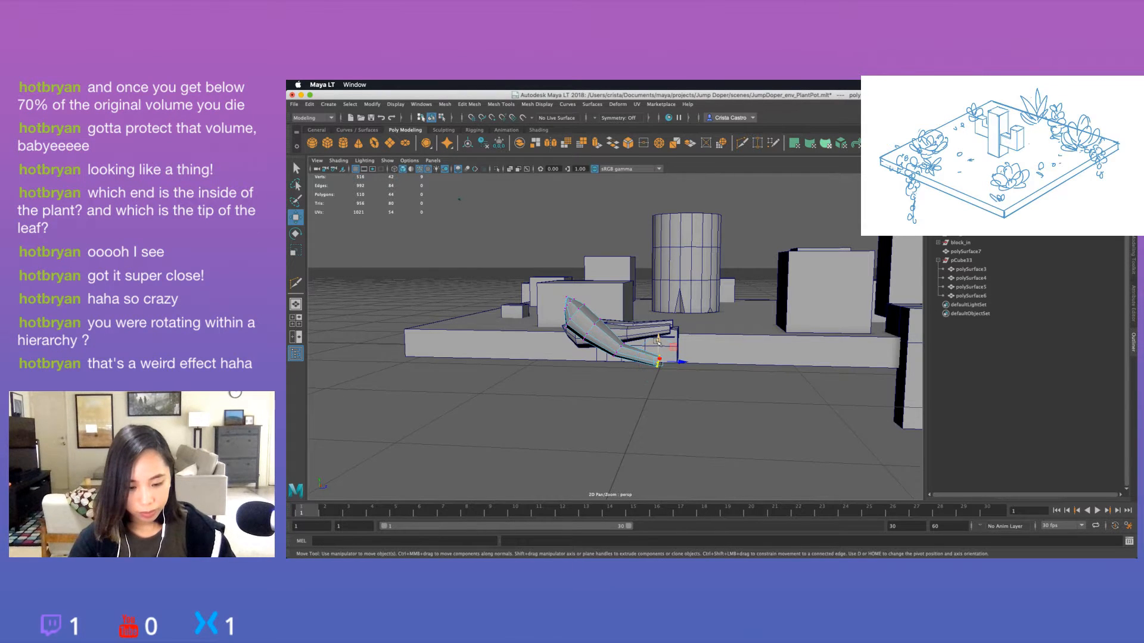
left_click_drag(658, 341, 712, 382)
key("e")
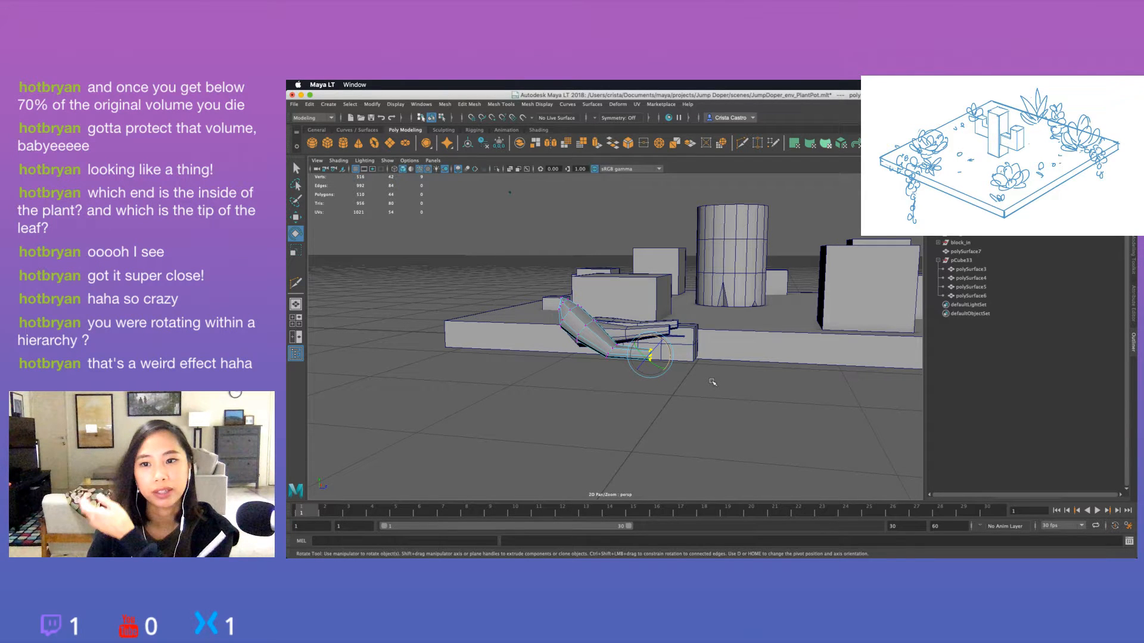
Raise the vertices at the bend where the tilted leaf narrows to soften the curve, and check the leaf from above.
left_click_drag(613, 396, 635, 358, "alt")
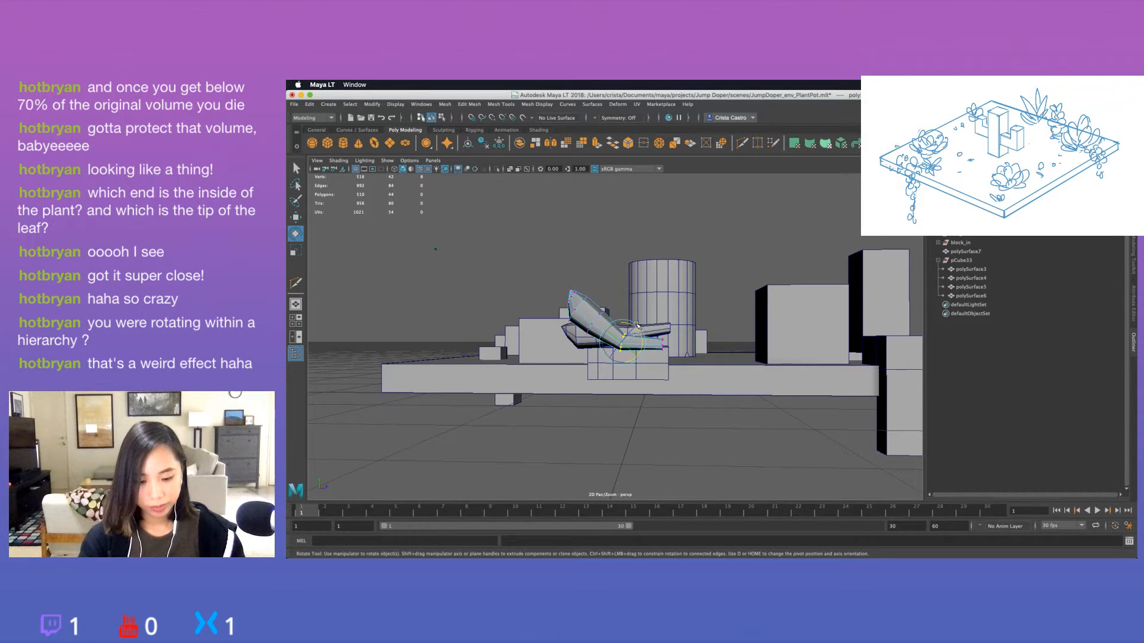
key("w")
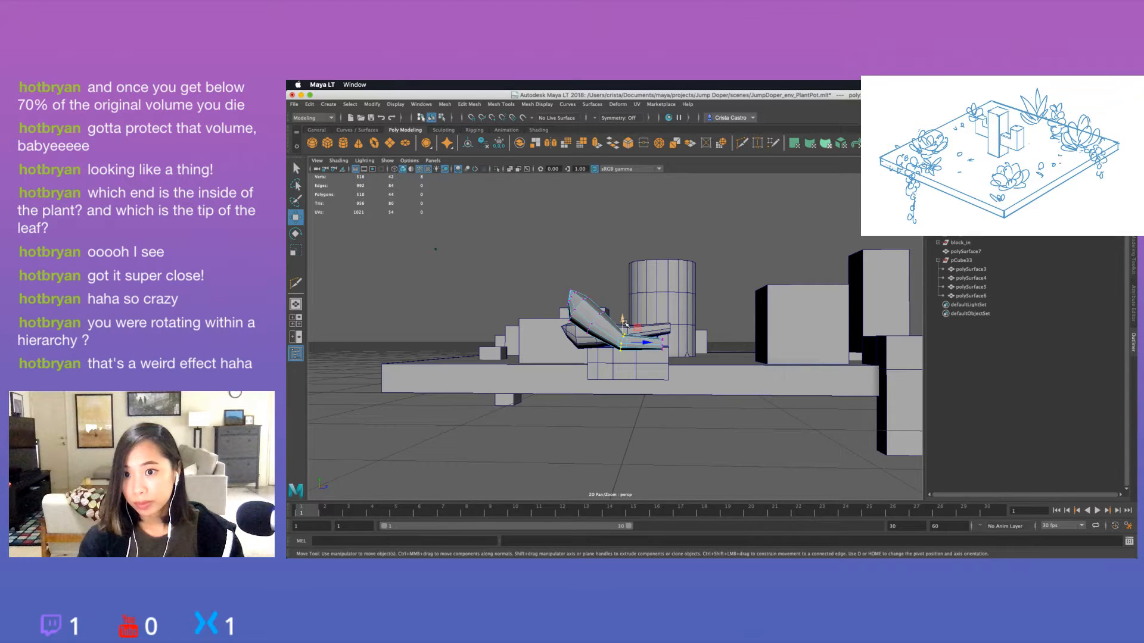
left_click_drag(626, 324, 627, 314)
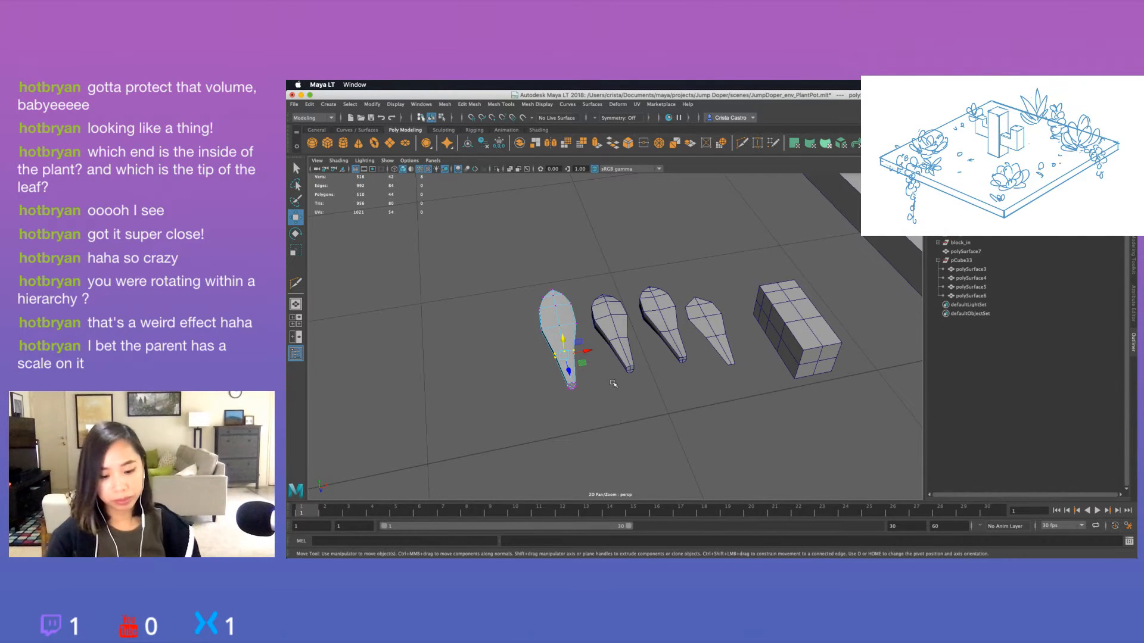
left_click(619, 403)
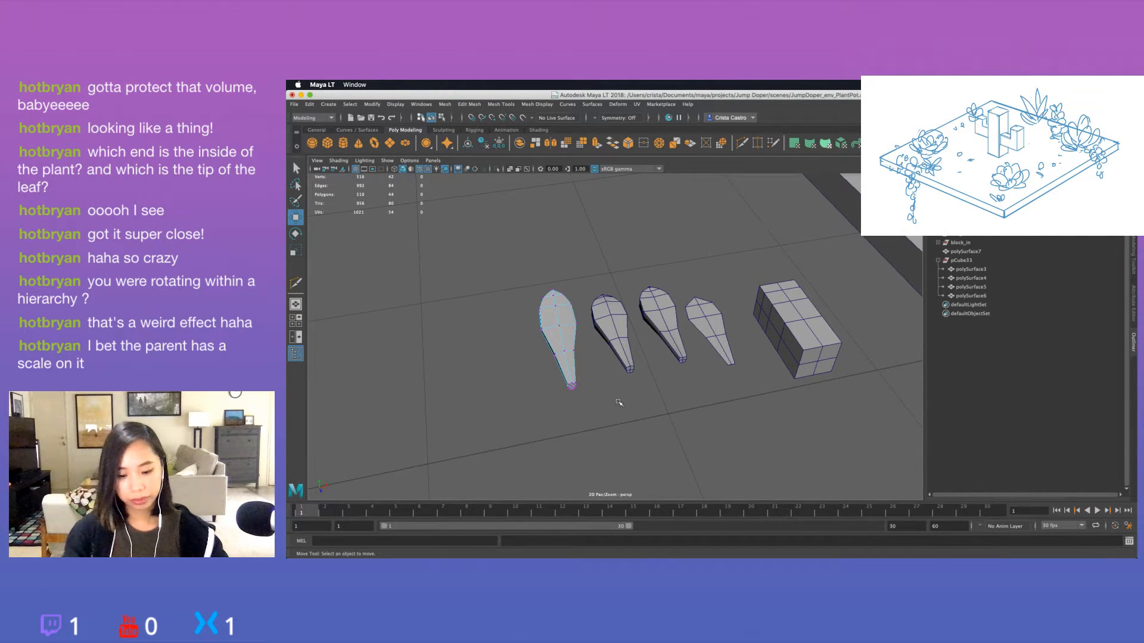
left_click_drag(619, 403, 680, 346, "alt")
Nudge the stem-tip vertices of the curved leaf to refine its curl, and check it from above and the side.
left_click(655, 359)
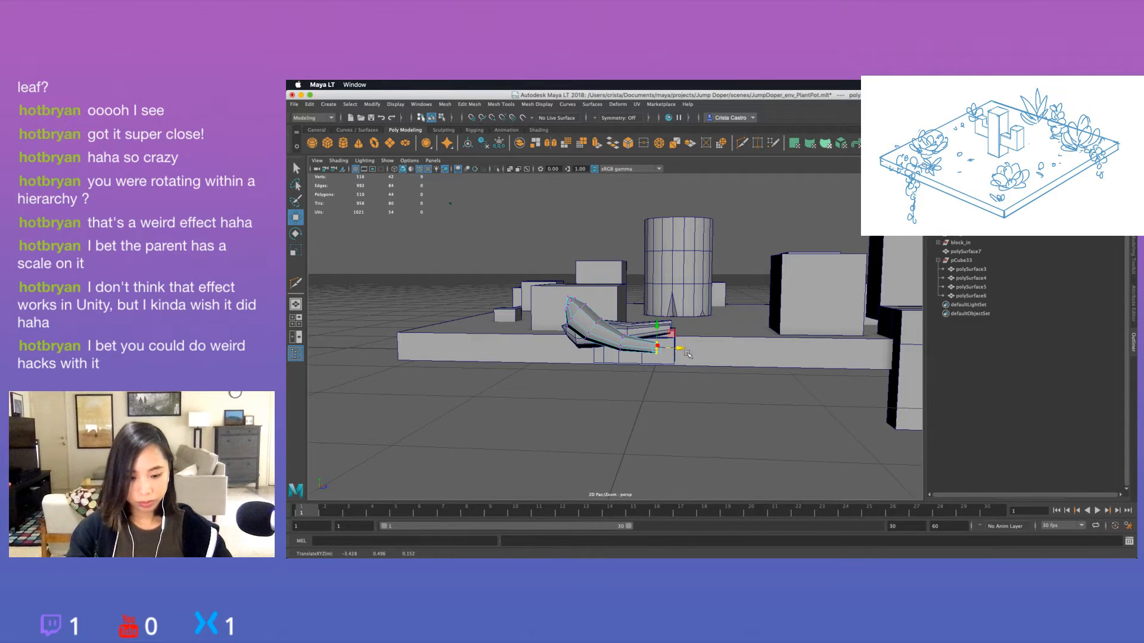
left_click(707, 377)
left_click_drag(700, 399, 590, 410, "alt")
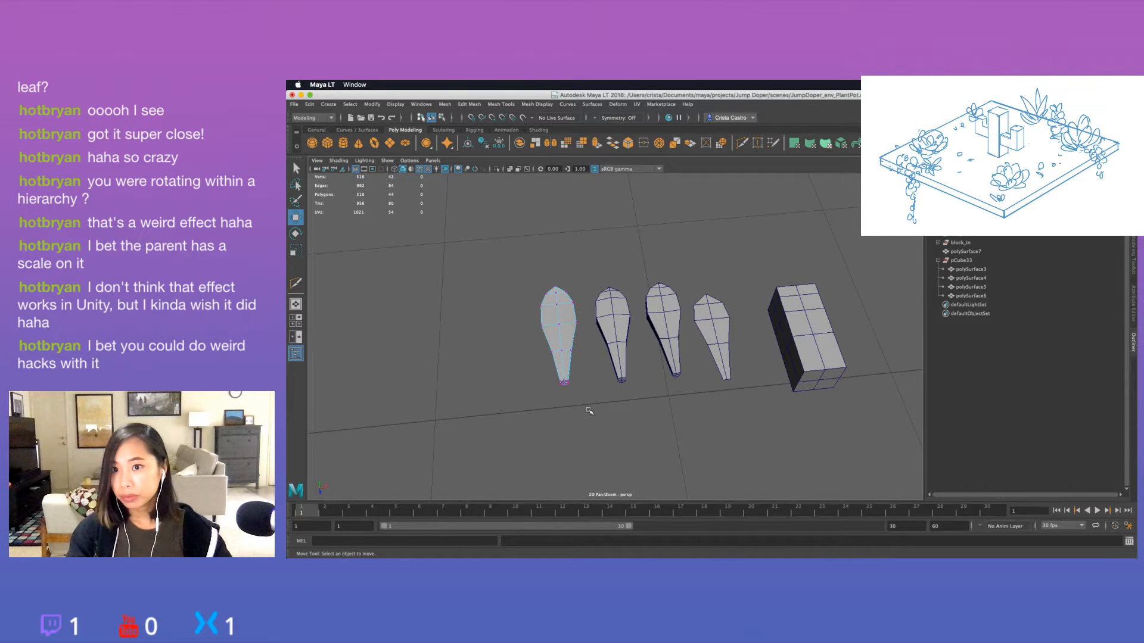
left_click_drag(589, 411, 659, 386, "alt")
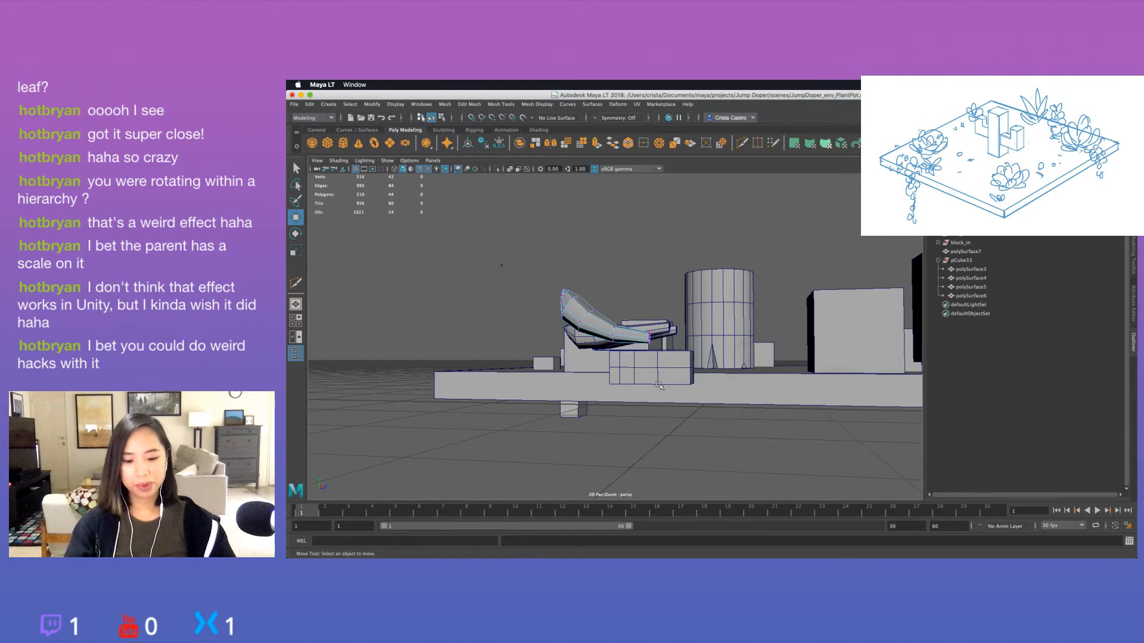
Return to object mode, duplicate the curved leaf and move the copy outward to the far end of the leaf row.
left_click_drag(658, 385, 632, 418, "alt")
right_click_drag(588, 363, 631, 294)
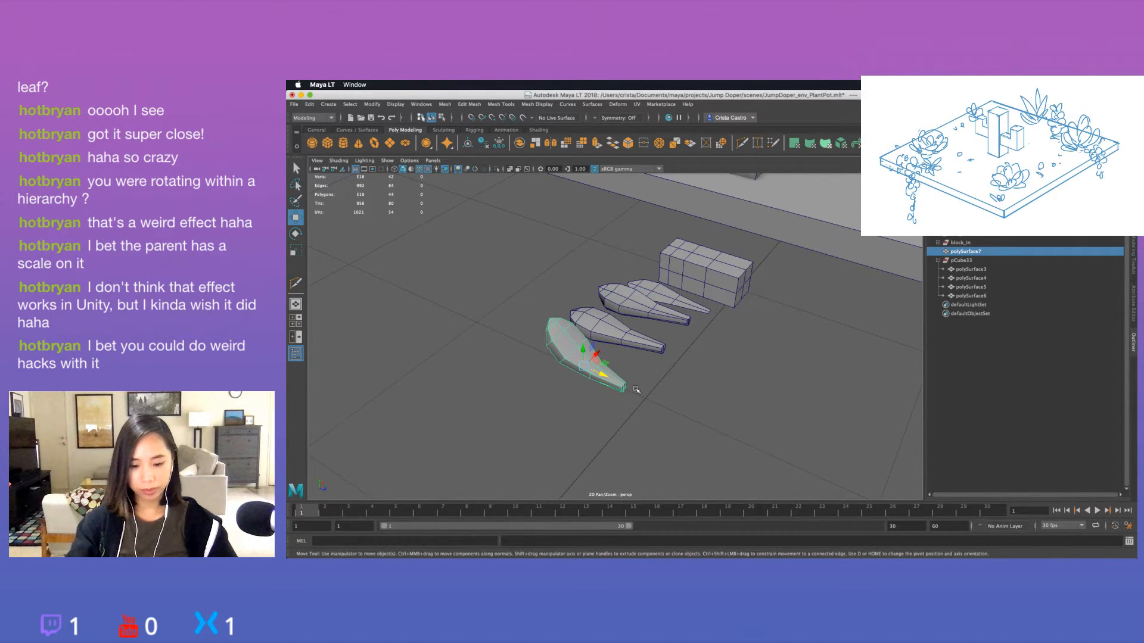
key("super+d")
left_click_drag(596, 355, 536, 413)
scroll(572, 411, "down", 5)
left_click(636, 409)
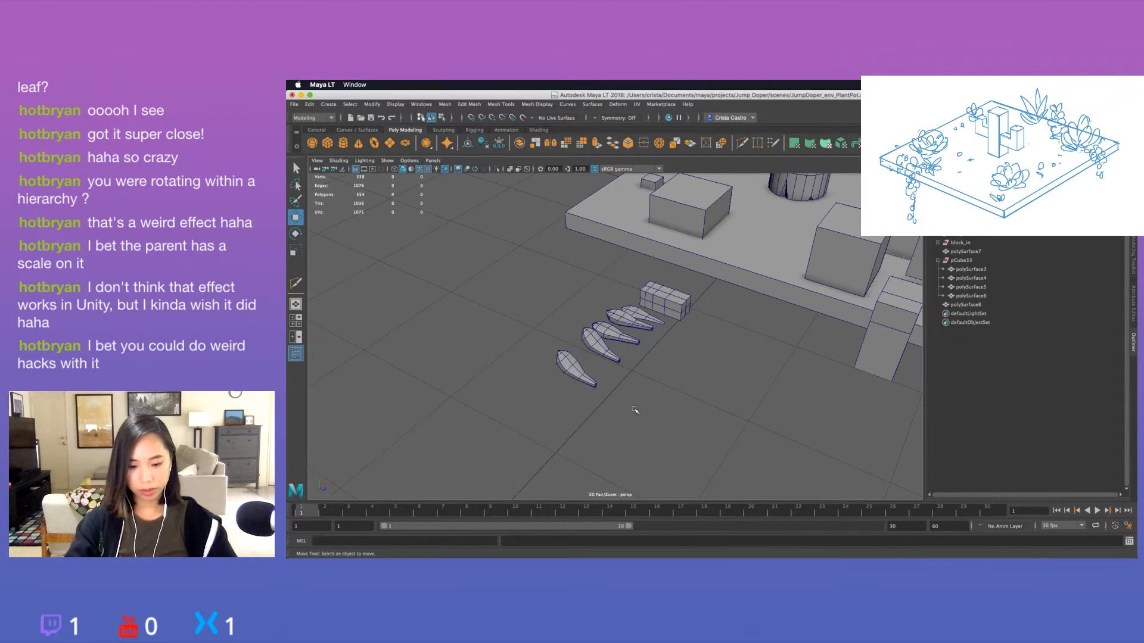
left_click_drag(637, 410, 663, 387, "alt")
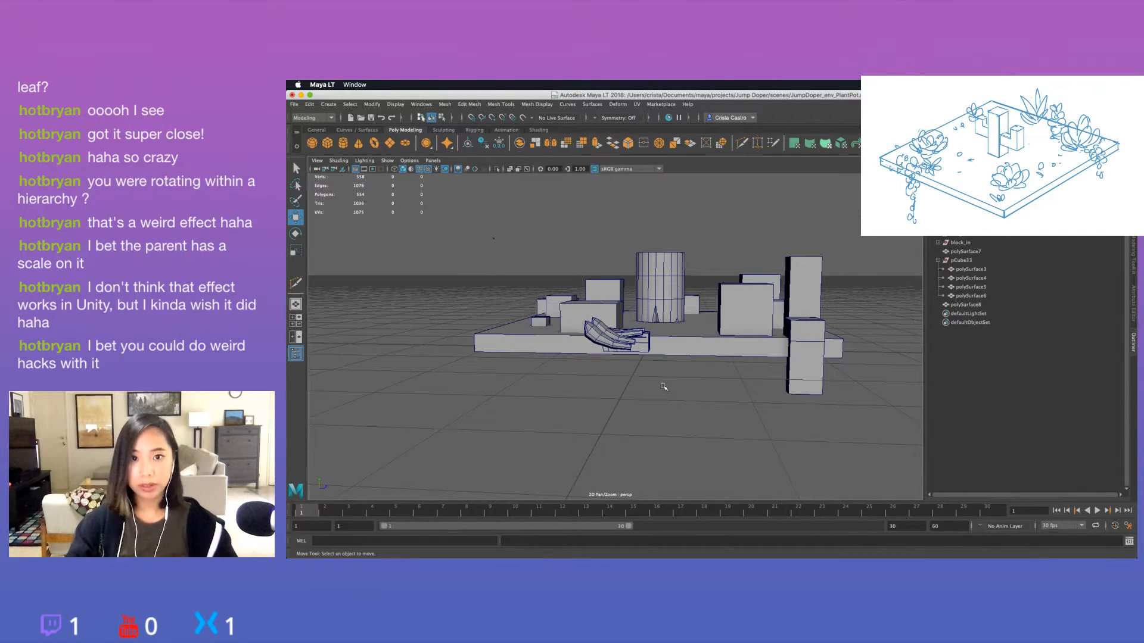
left_click(608, 351)
left_click_drag(608, 350, 655, 375, "alt")
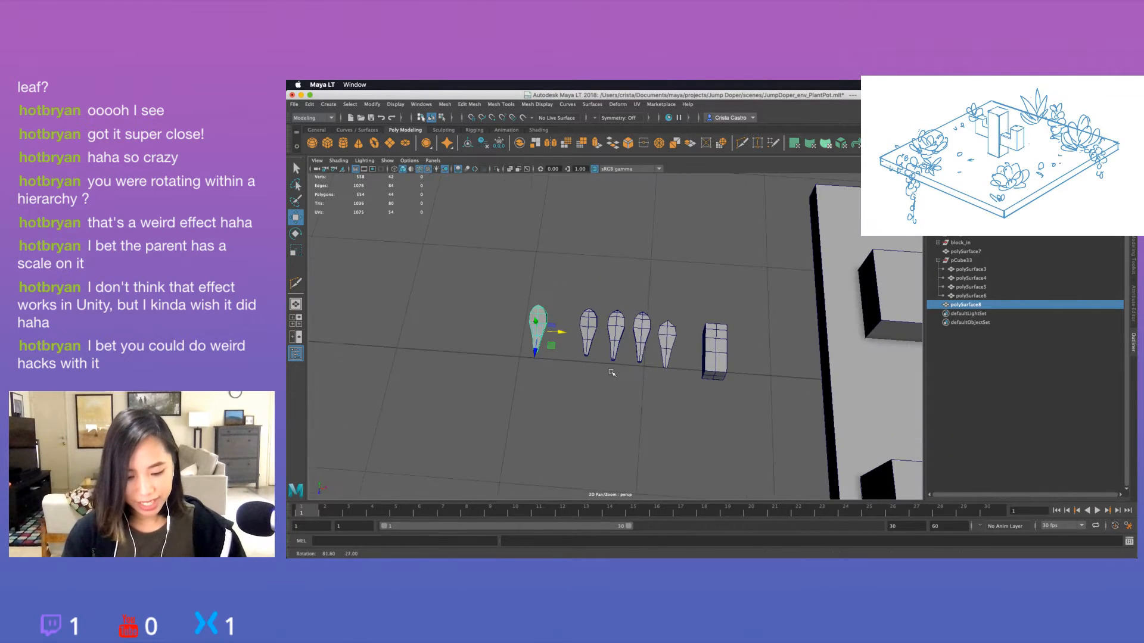
Move the subdivided block closer to the flat leaf in the row.
left_click(714, 365)
left_click_drag(728, 356, 722, 334)
left_click(722, 333)
scroll(723, 333, "down", 5)
scroll(723, 333, "up", 10)
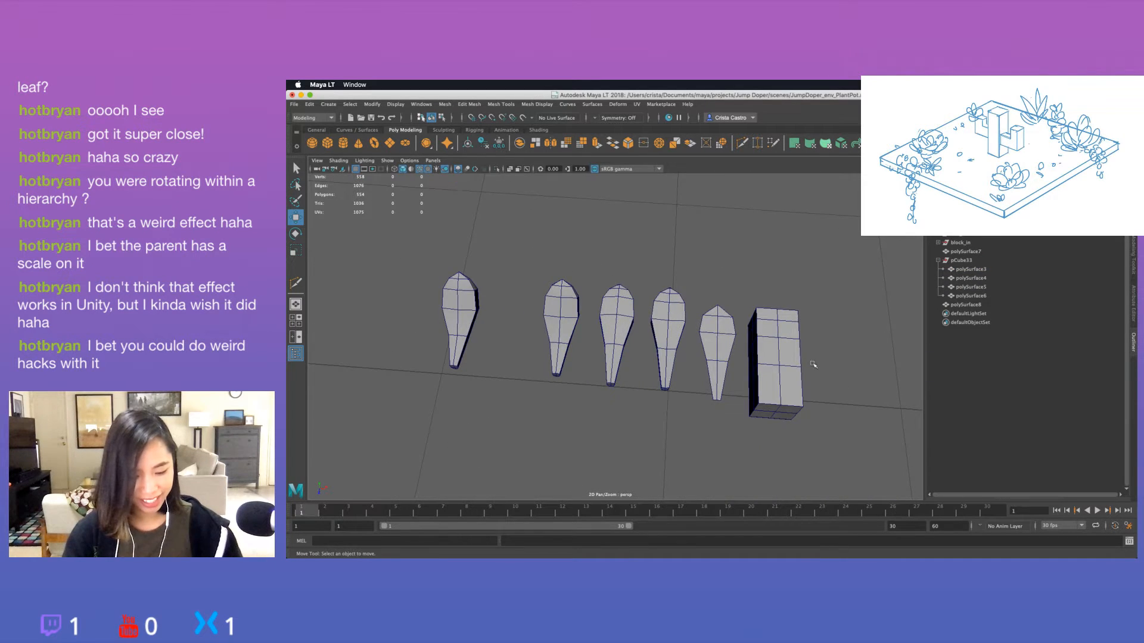
Examine the leaf variations one by one from above and the side, finishing with the newest curved copy selected.
middle_click_drag(780, 358, 710, 353, "alt")
left_click(697, 368)
left_click(659, 371)
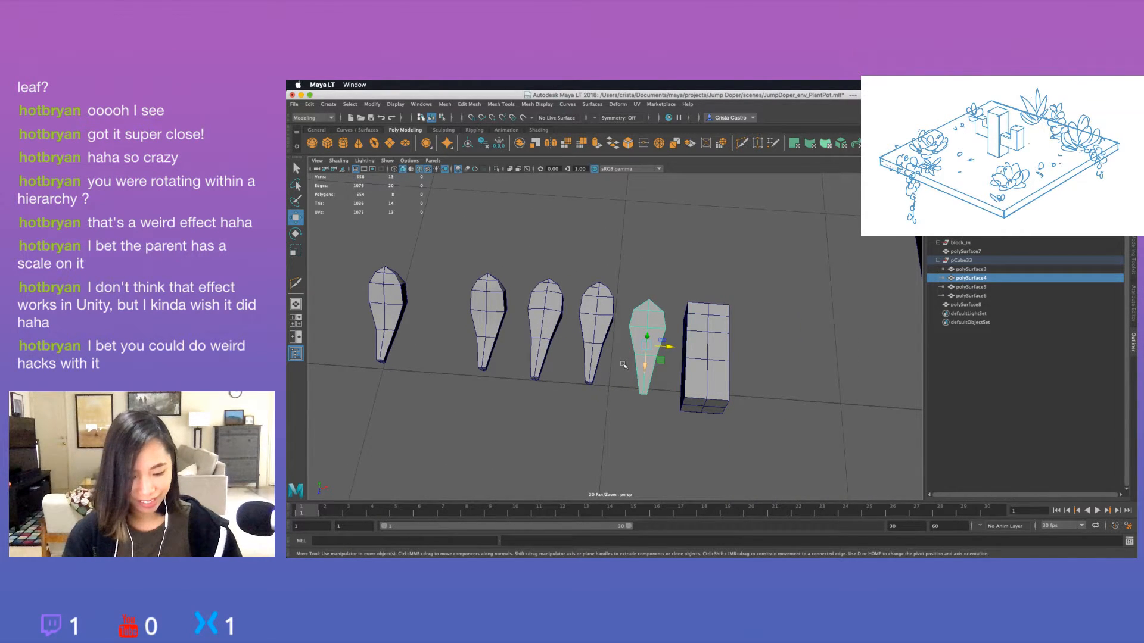
left_click(596, 357)
left_click_drag(596, 356, 572, 351, "alt")
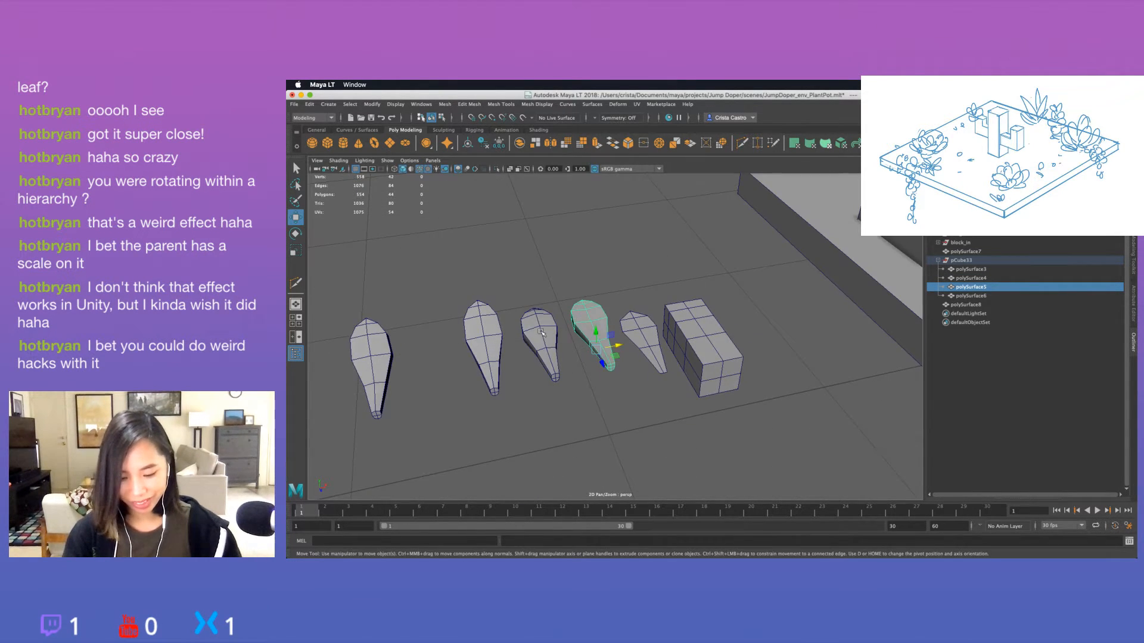
left_click(540, 334)
middle_click_drag(530, 339, 640, 337, "alt")
left_click_drag(603, 343, 676, 314, "alt")
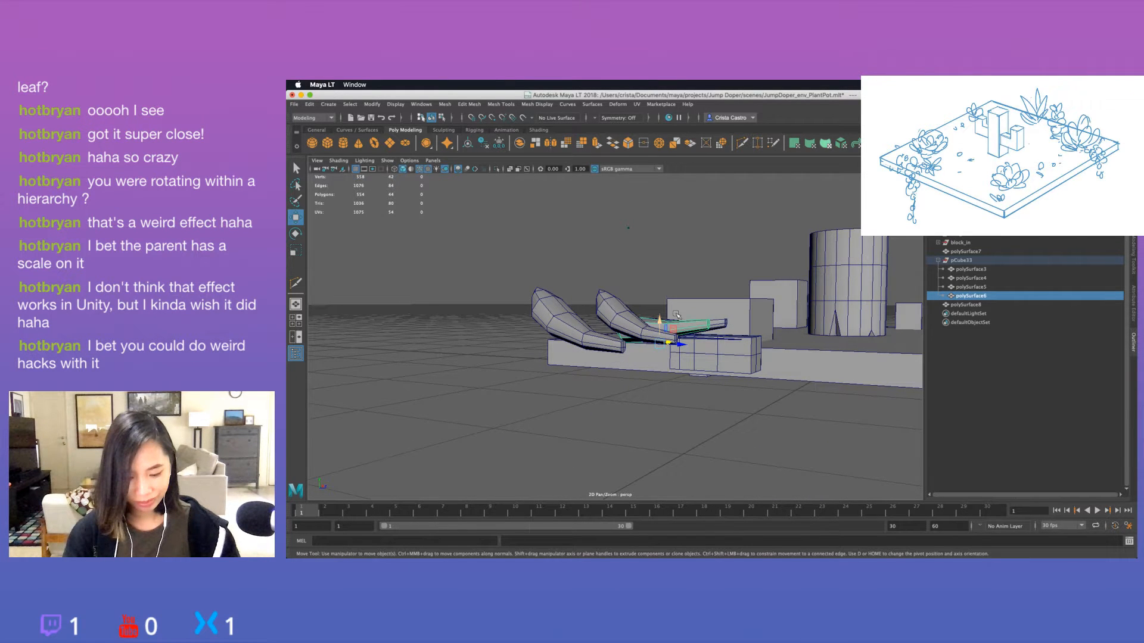
left_click(650, 331)
left_click(716, 376)
left_click_drag(717, 376, 523, 387, "alt")
left_click(497, 376)
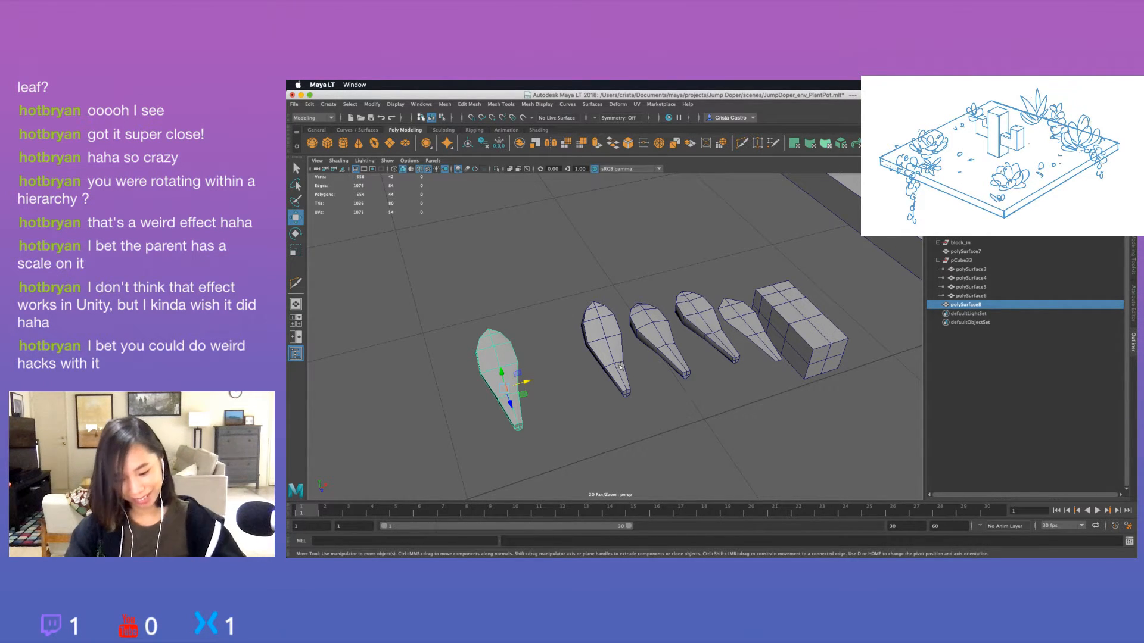
left_click_drag(587, 415, 624, 421, "alt")
key("super+d")
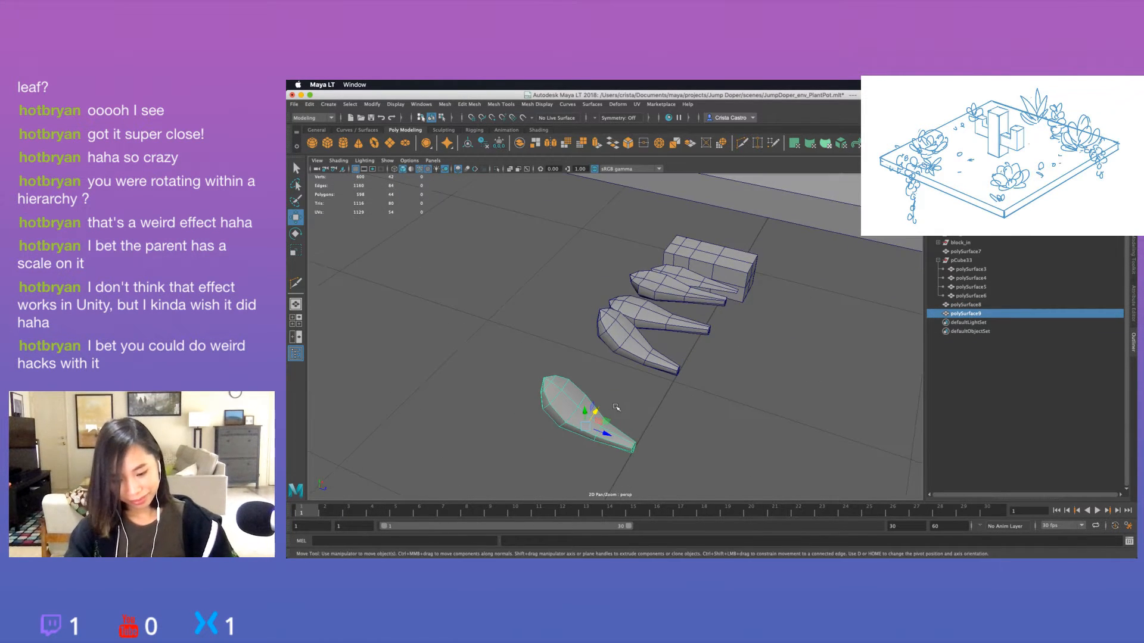
key("r")
key("e")
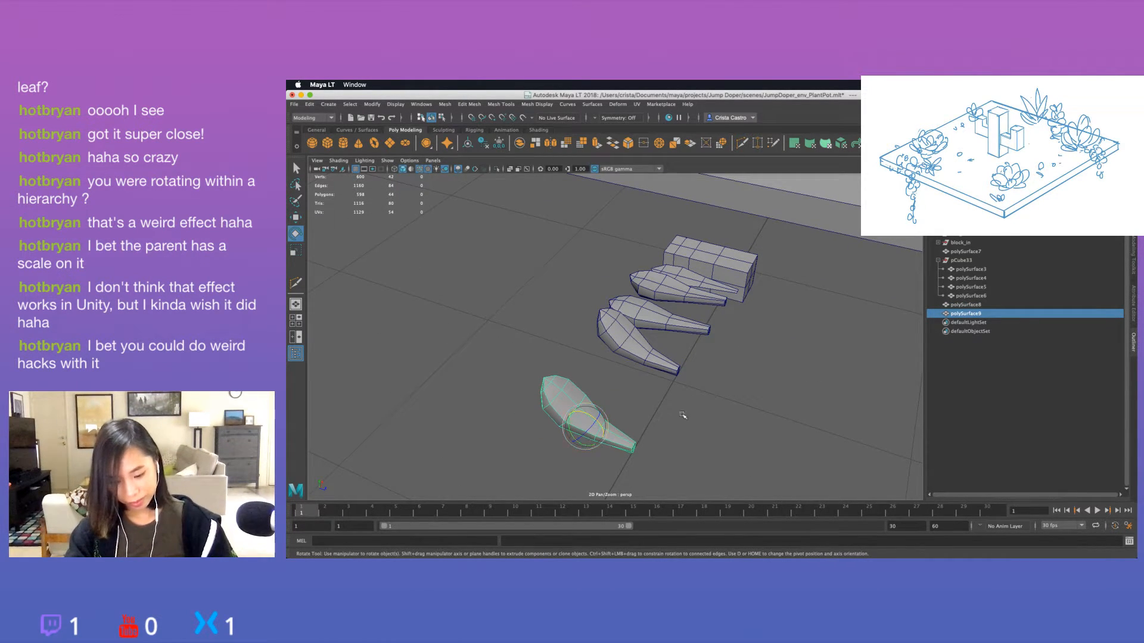
middle_click_drag(683, 415, 661, 376, "alt")
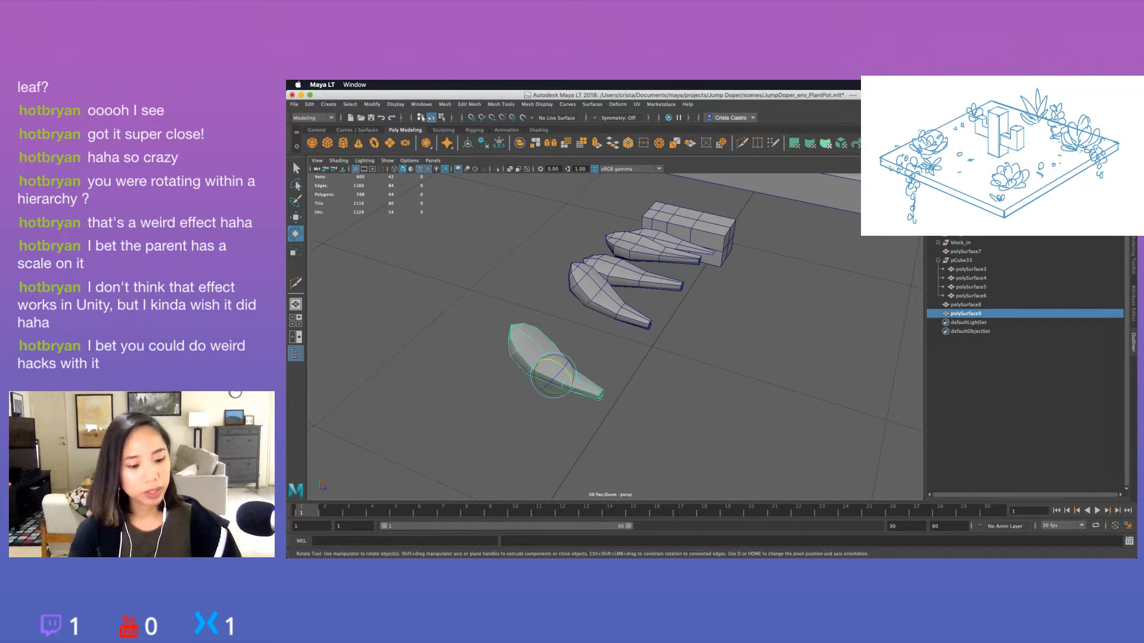
key("super+z")
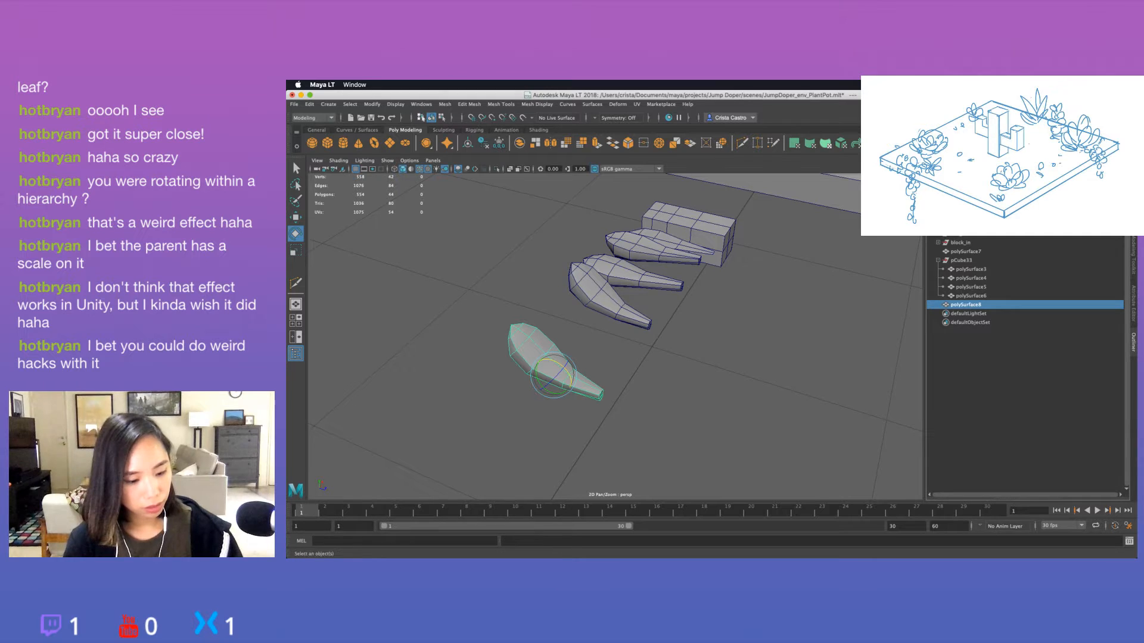
Center the pivot of the outermost curved leaf, then move it along and down to the stem tip.
left_click(498, 143)
left_click(468, 143)
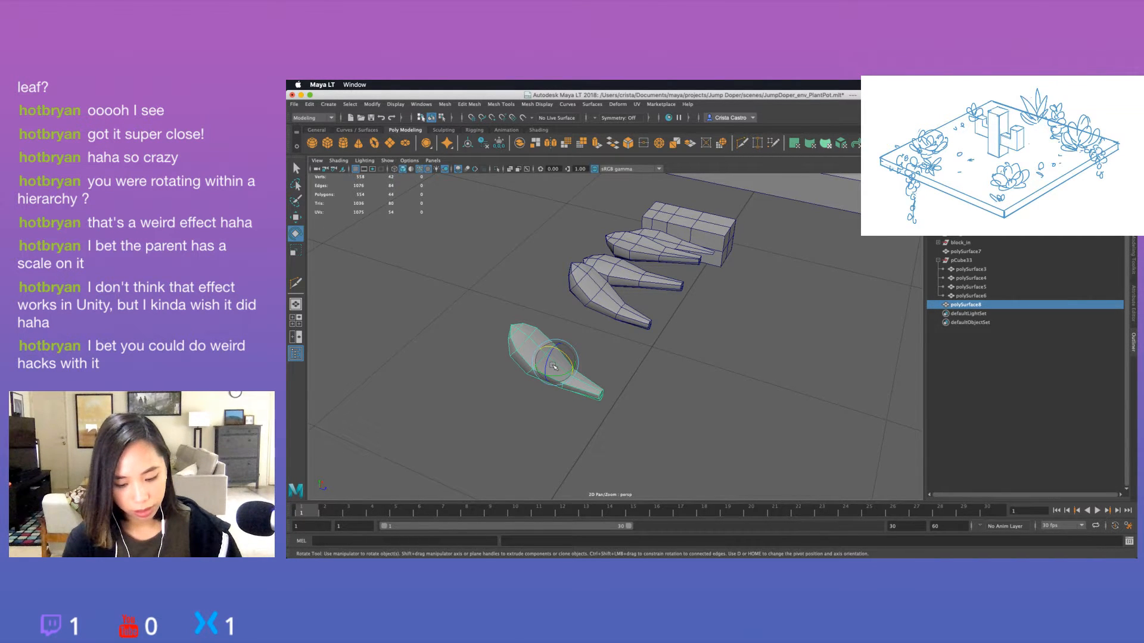
key("d")
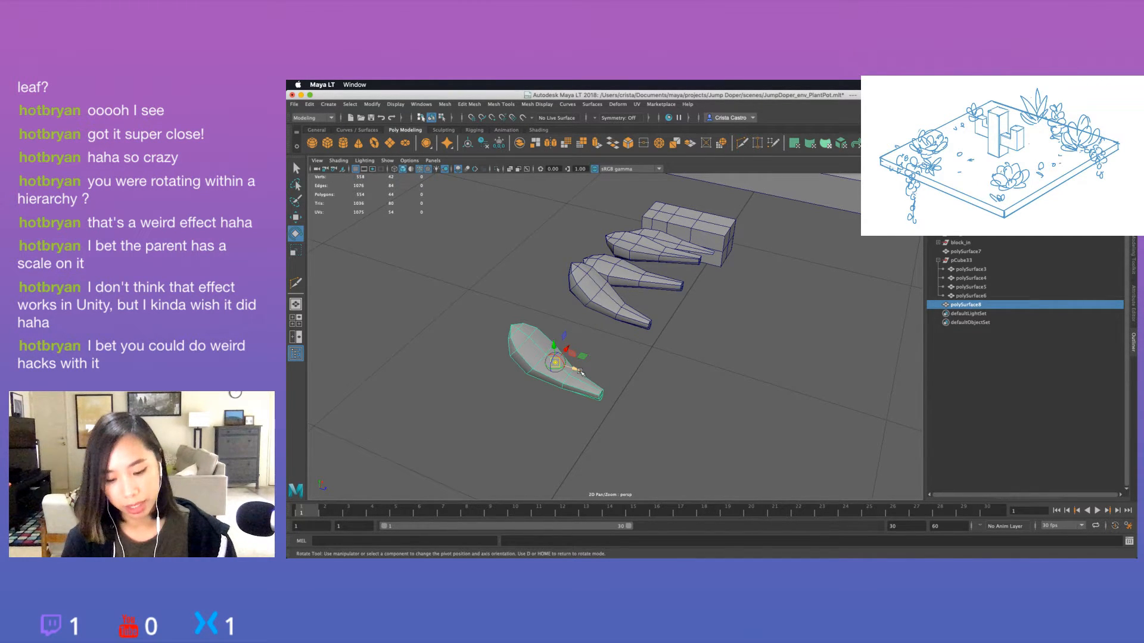
left_click_drag(580, 372, 599, 371)
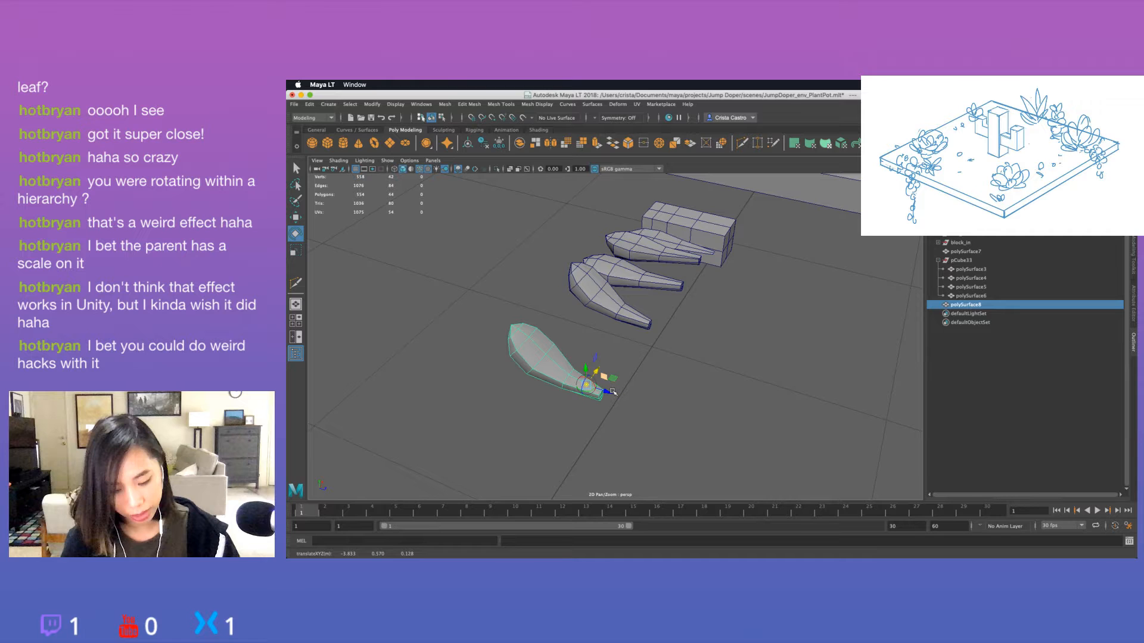
left_click_drag(635, 432, 637, 374, "alt")
key("d")
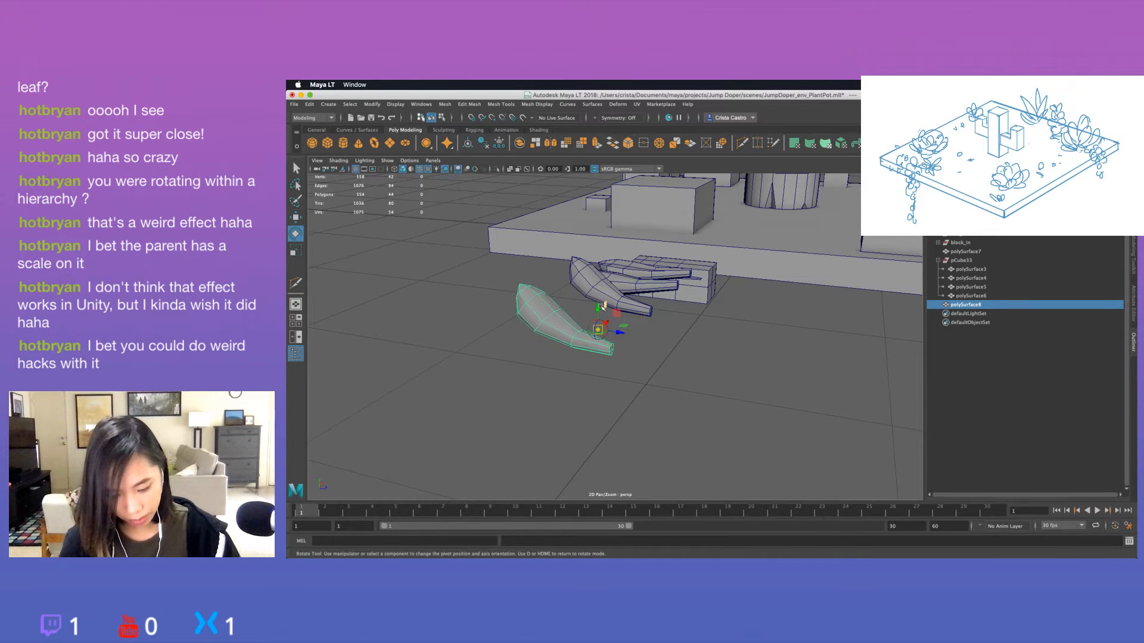
key("d")
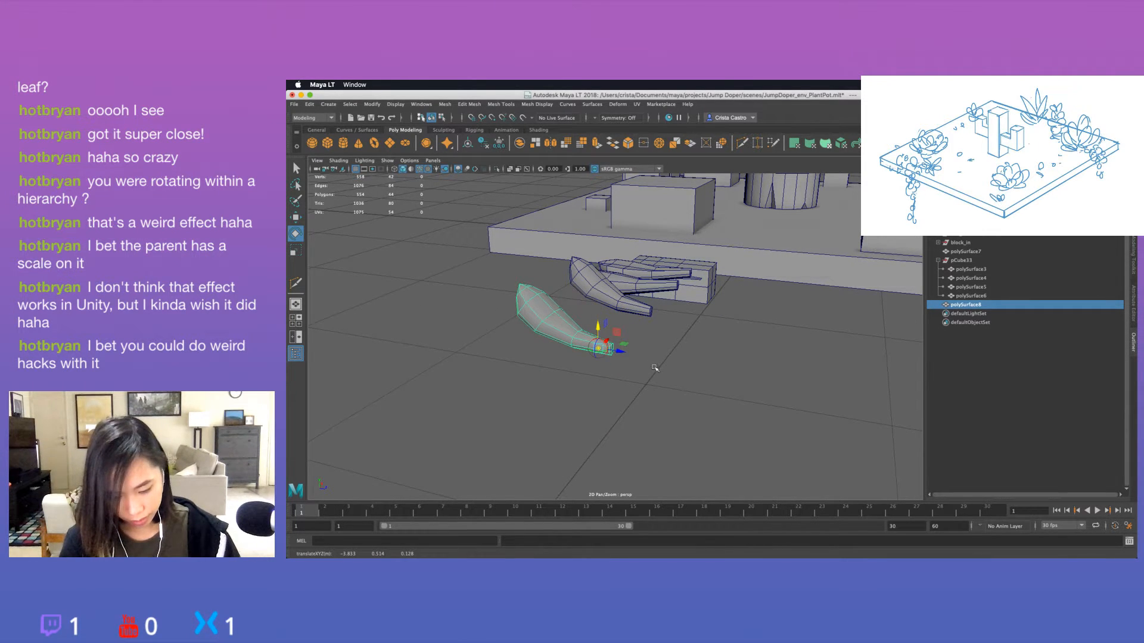
Duplicate the outermost curved leaf in place and fine-tune the copy's pivot along its length and in height at the stem tip.
left_click_drag(653, 366, 552, 383, "alt")
key("ctrl+d")
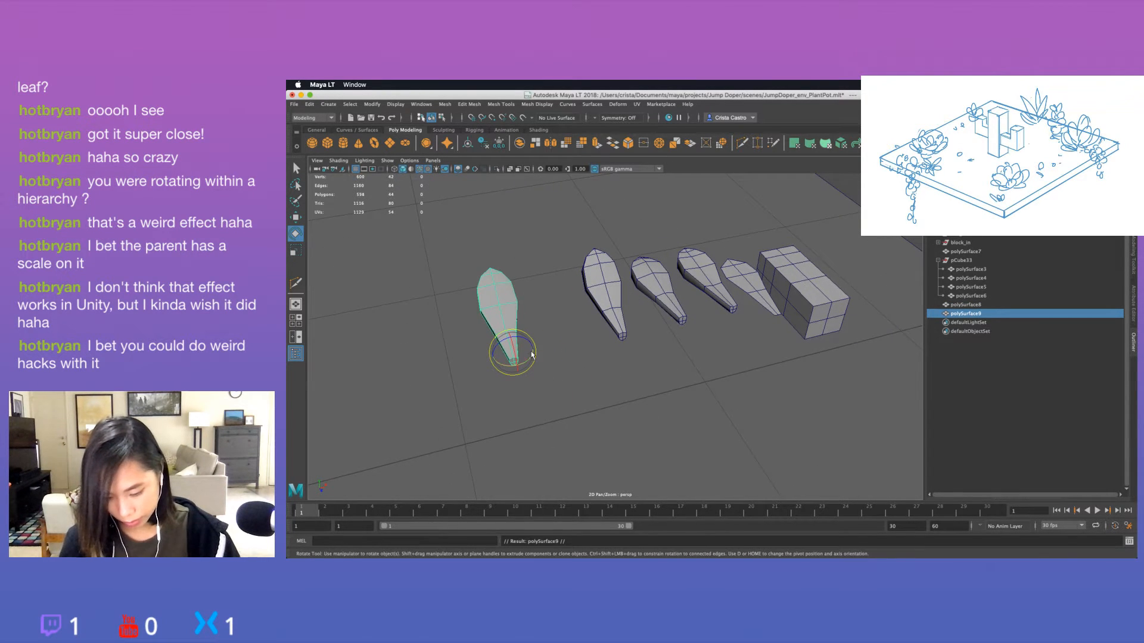
key("d")
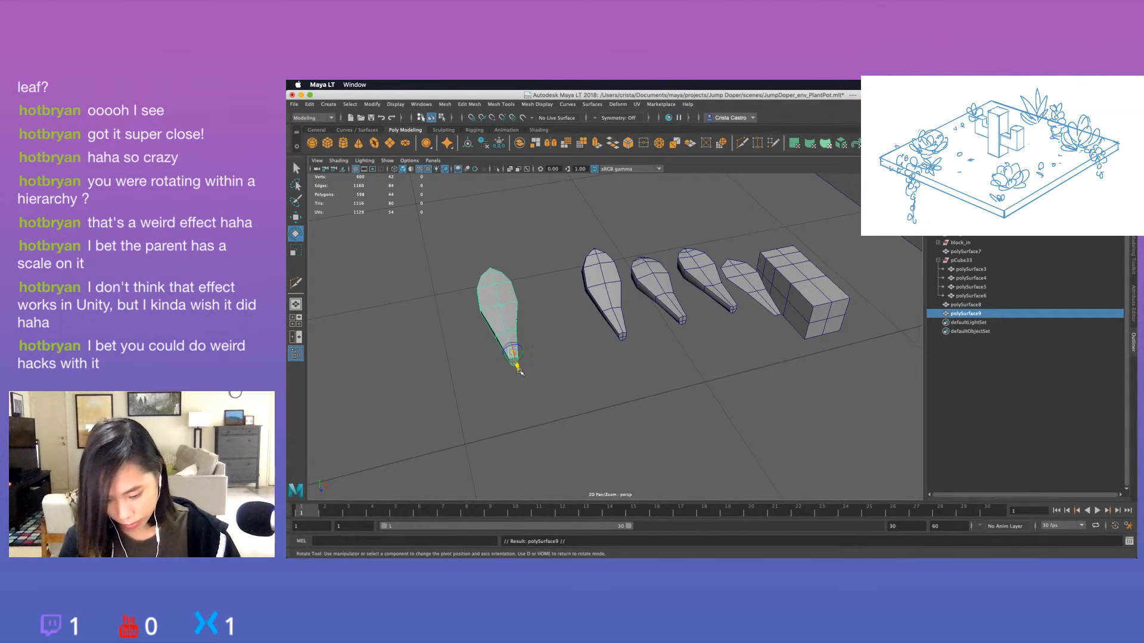
left_click_drag(518, 371, 520, 376)
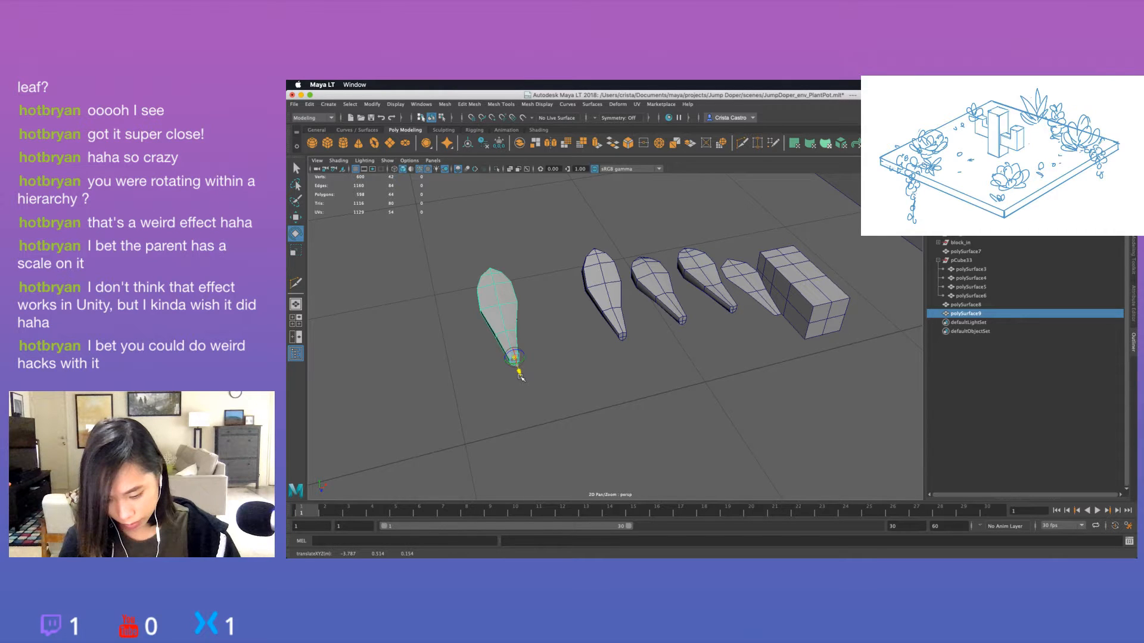
key("d")
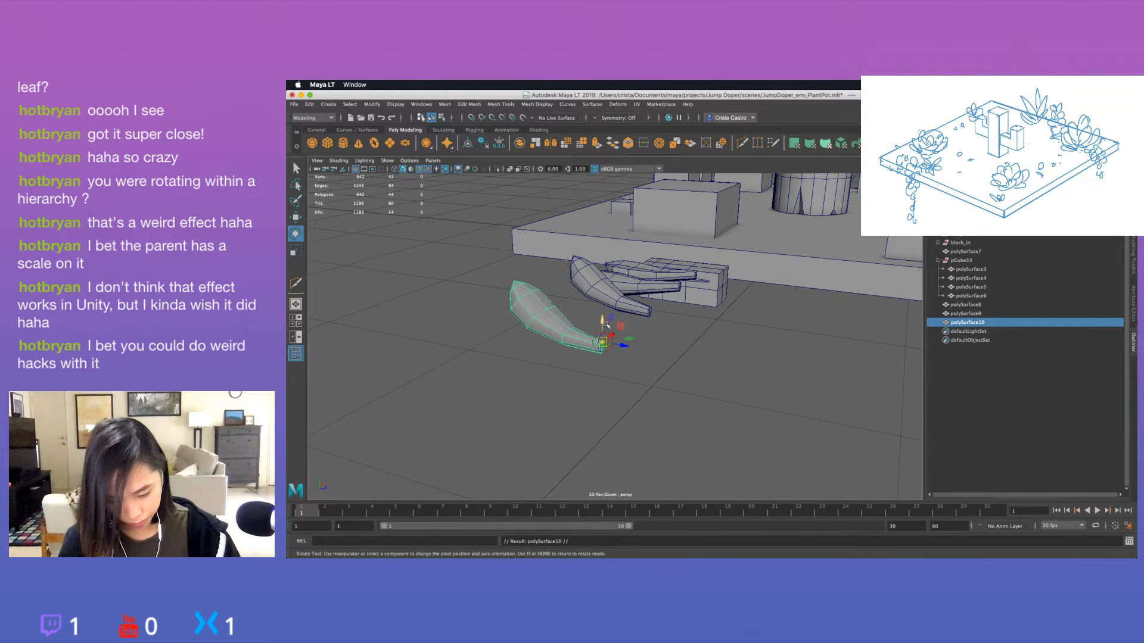
left_click_drag(603, 322, 603, 328)
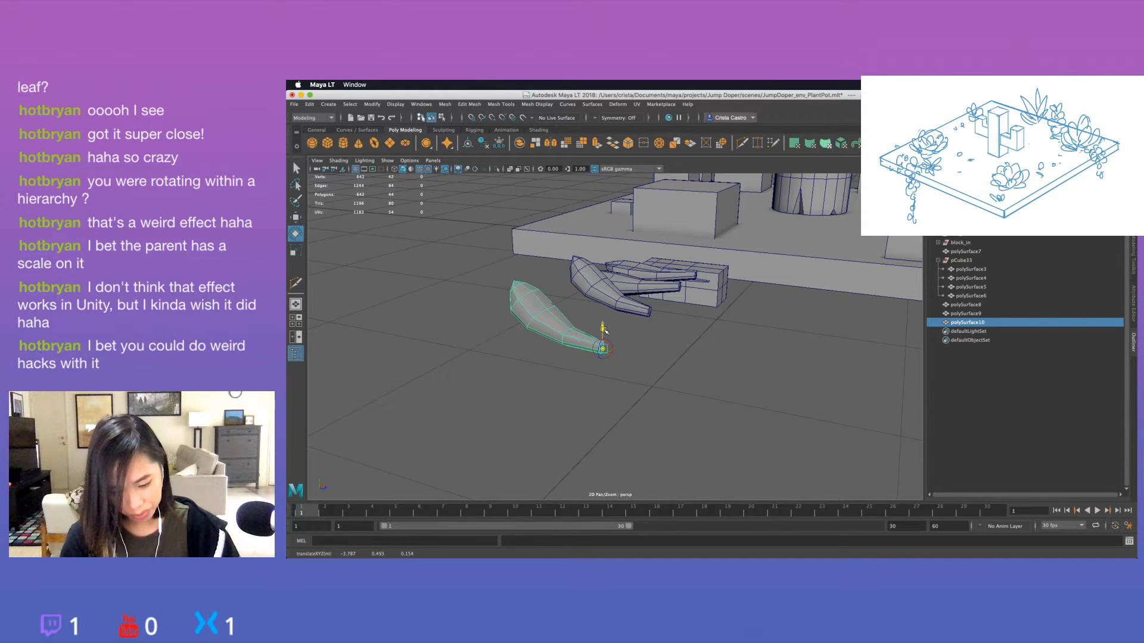
left_click_drag(605, 331, 602, 416, "alt")
key("e")
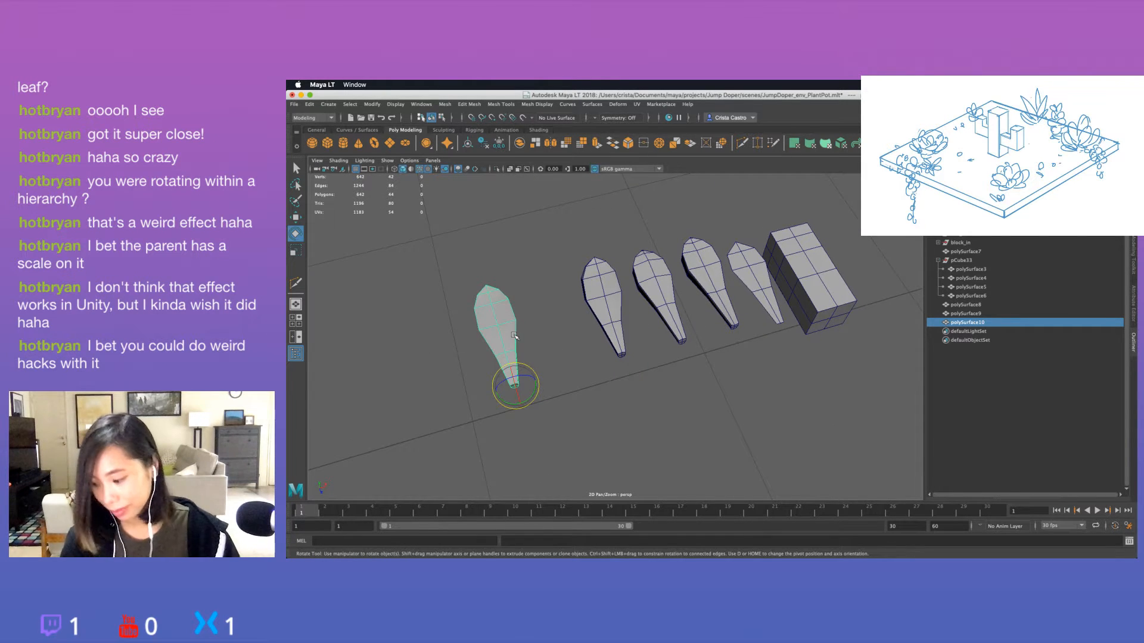
Duplicate the curved leaf again and rotate the copy about -66 degrees around the vertical axis at the stem tip.
key("ctrl+d")
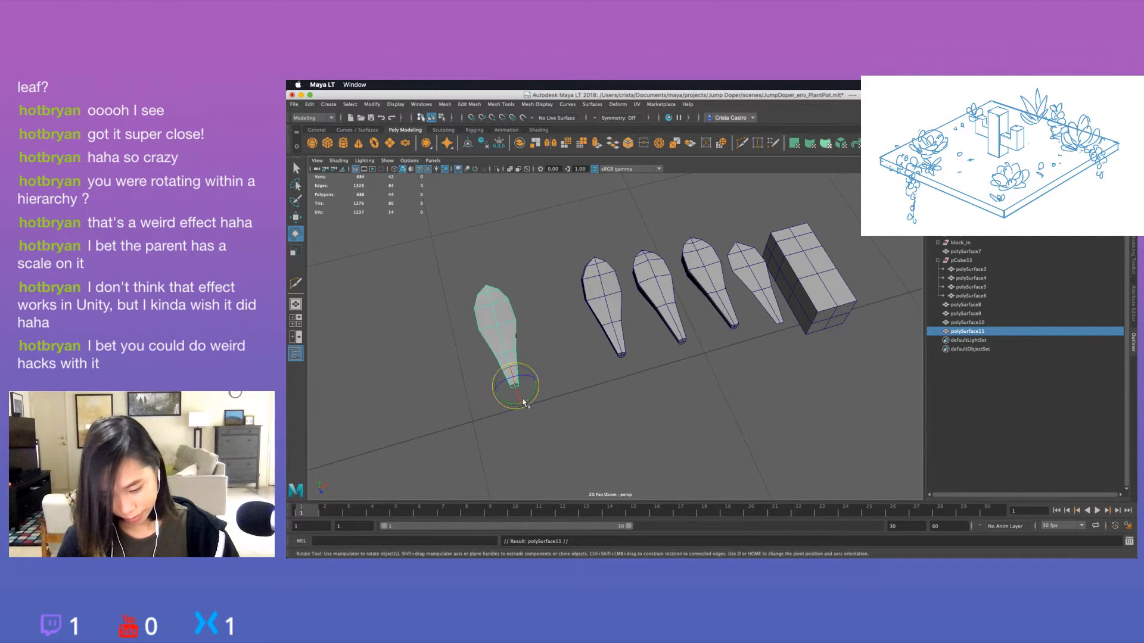
left_click_drag(531, 402, 676, 385)
key("super+z")
left_click_drag(626, 422, 625, 415)
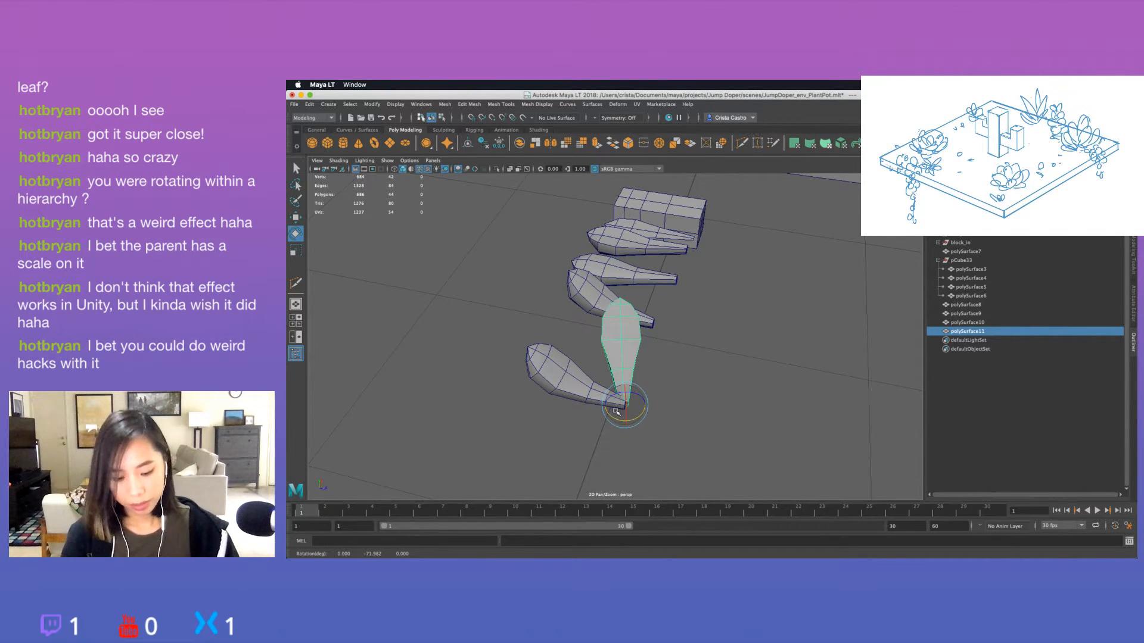
left_click_drag(618, 416, 601, 421)
key("super+d")
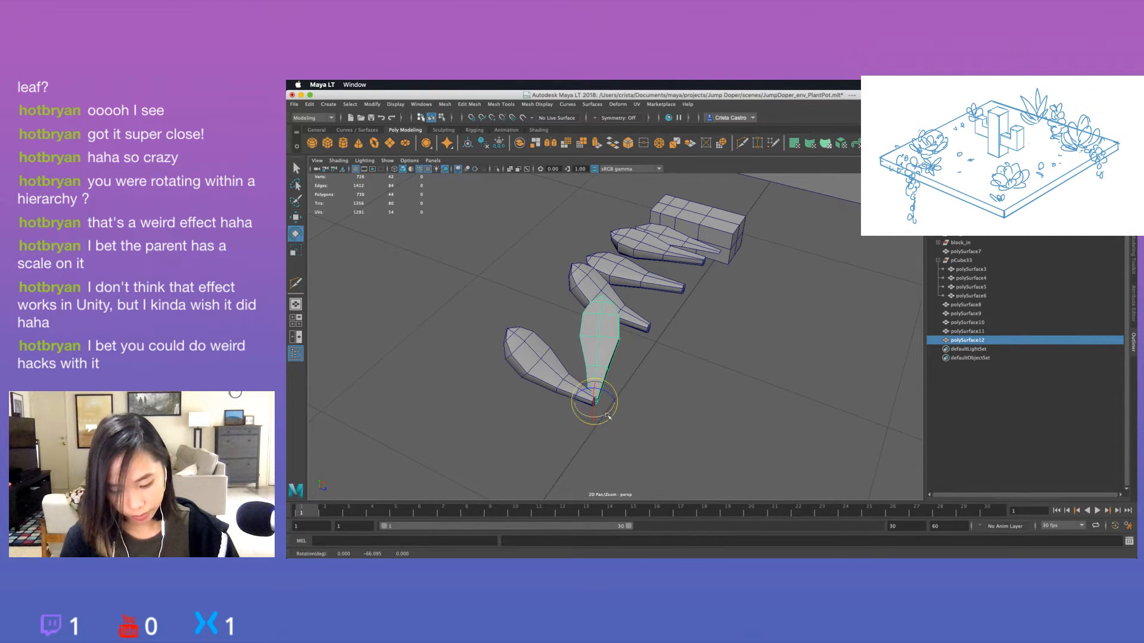
key("super+z")
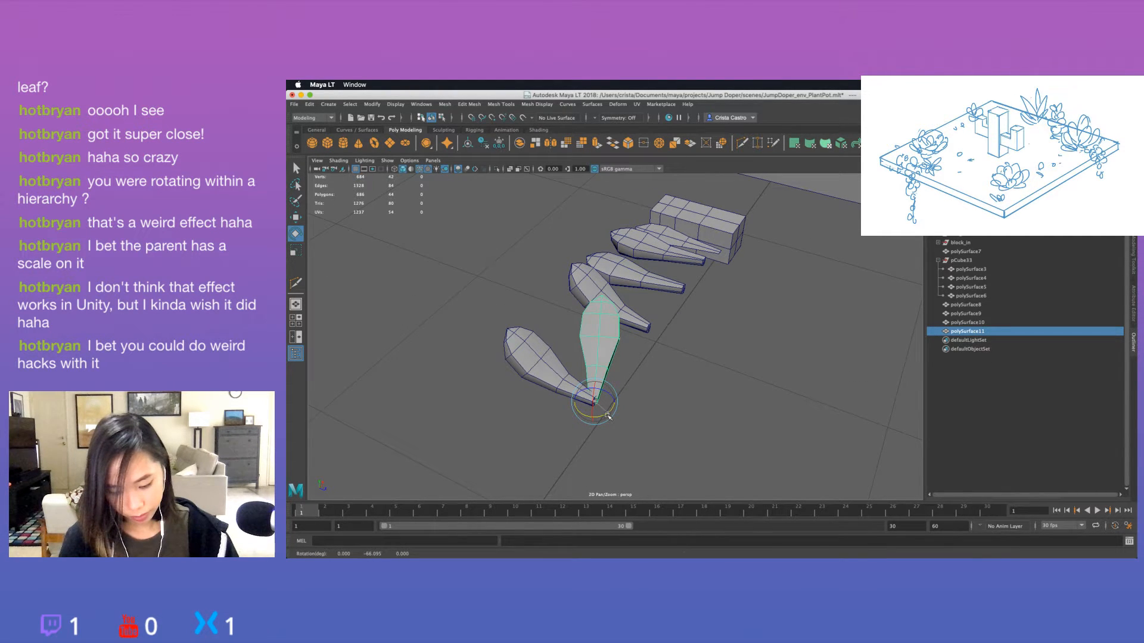
key("shift+d")
key("super+z")
Add three more rotated copies of the leaf around the shared stem tip, spacing them into a five-leaf rosette.
key("super+d")
left_click_drag(584, 422, 635, 398, "alt")
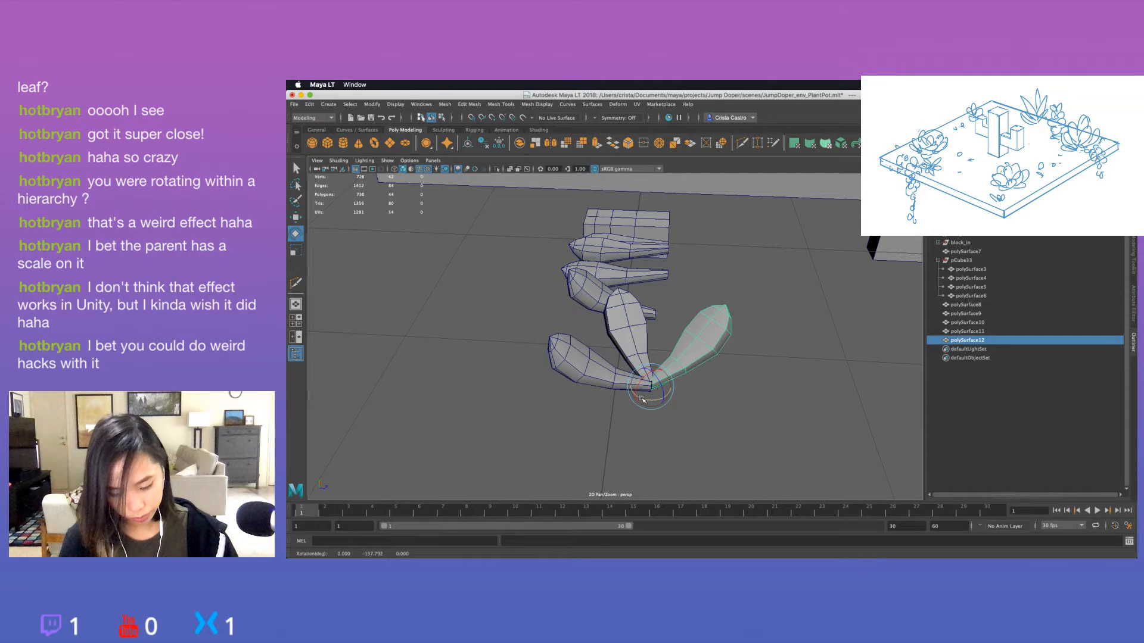
key("shift+d")
key("shift+d")
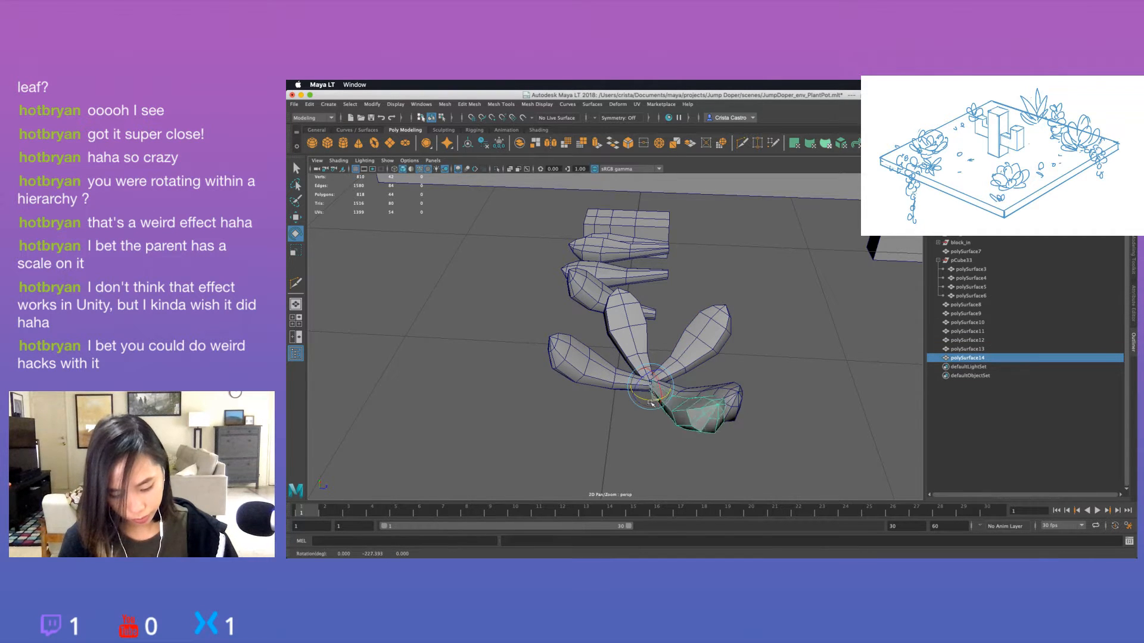
left_click_drag(630, 402, 634, 402)
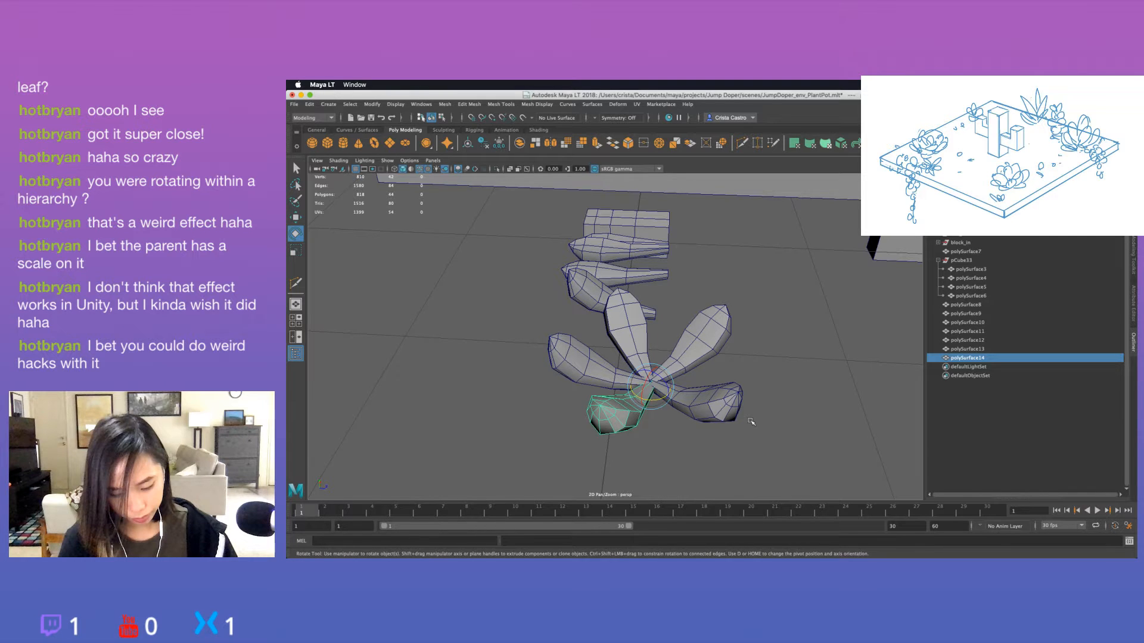
Duplicate the five rosette leaves and group the copies, with the group's transformations frozen.
left_click(751, 421)
left_click_drag(751, 422, 698, 311, "alt")
left_click(619, 339)
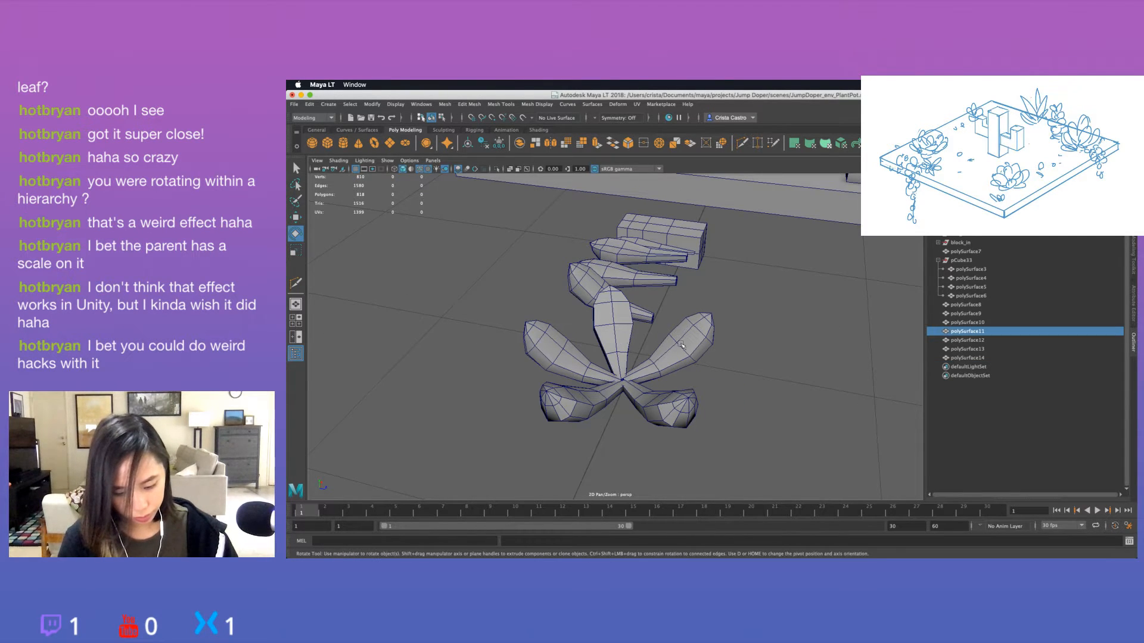
left_click(685, 344, "shift")
left_click(673, 407, "shift")
left_click(569, 405, "shift")
left_click(544, 342, "shift")
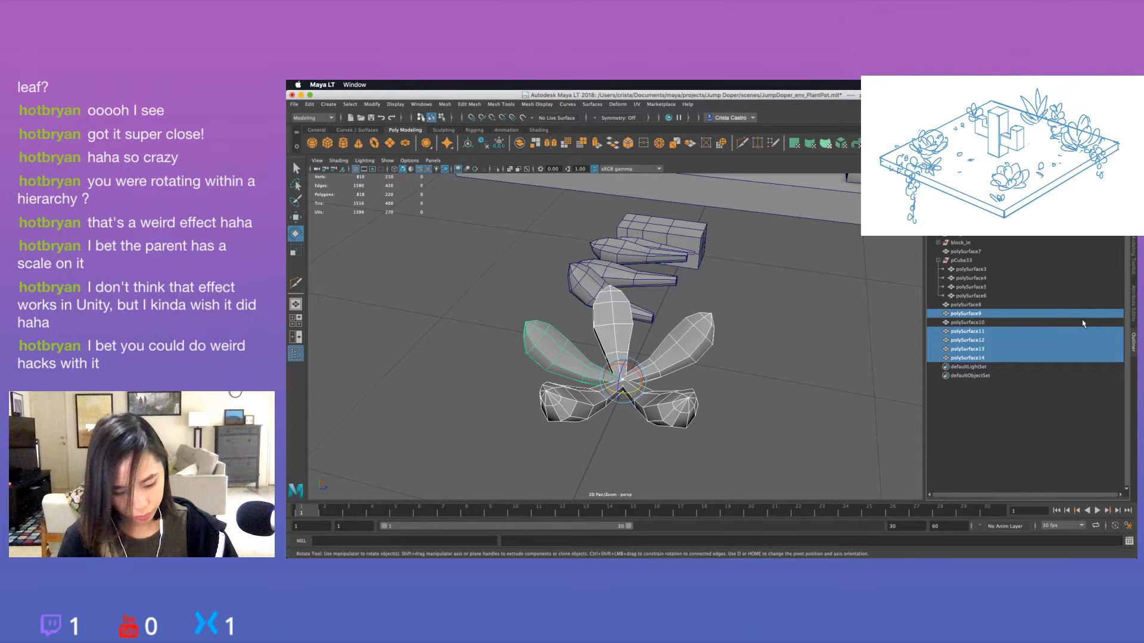
key("ctrl+g")
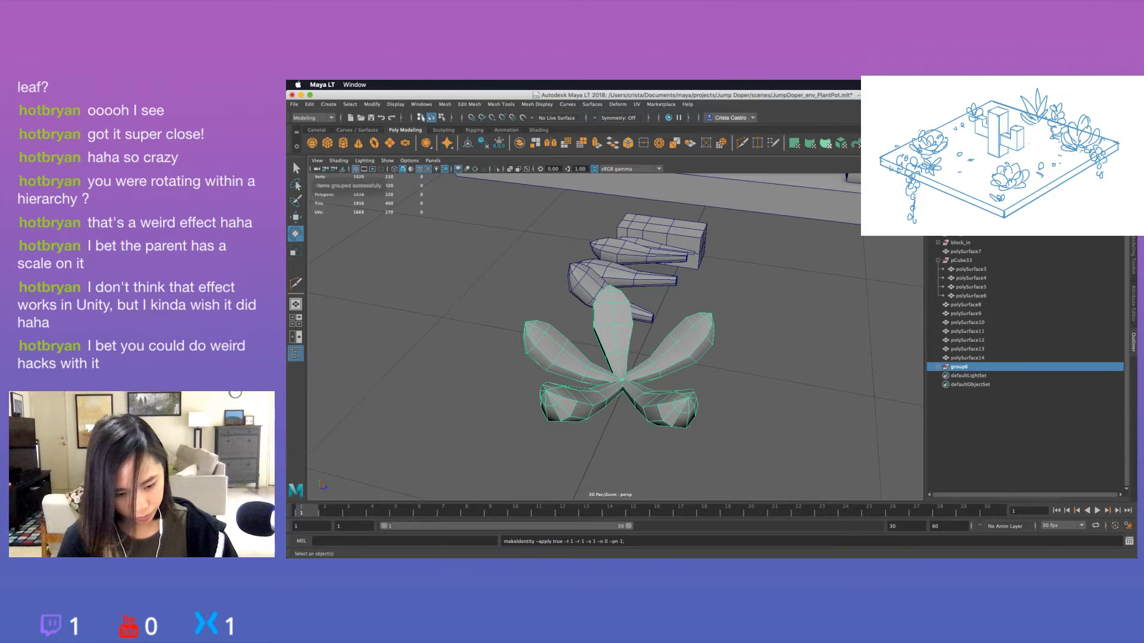
Scale the duplicated leaf group down and rotate it so its leaves sit between the outer ones, finishing with a uniform scaling of about 0.854.
key("e")
key("w")
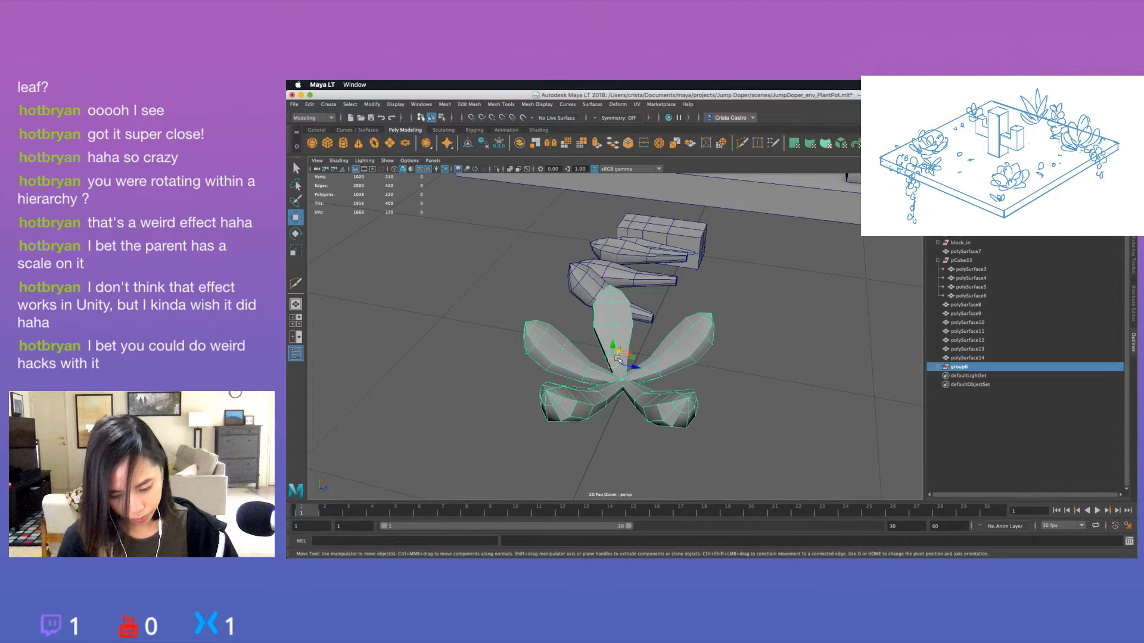
key("r")
left_click_drag(618, 359, 712, 328)
key("e")
key("r")
key("e")
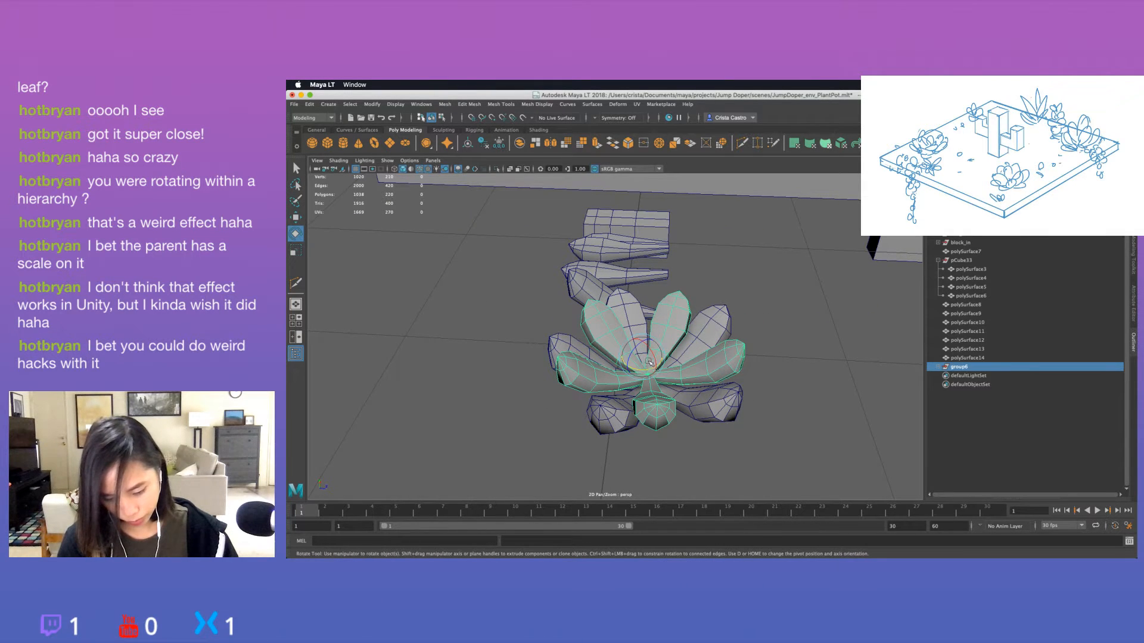
key("r")
left_click_drag(642, 359, 653, 360)
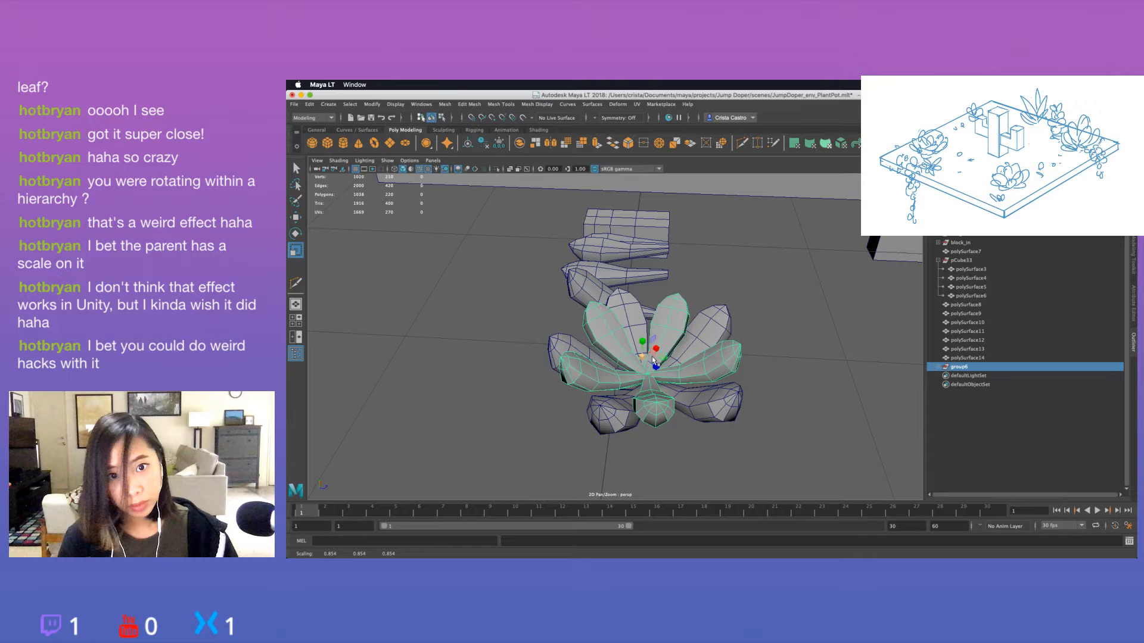
left_click_drag(652, 357, 696, 370, "alt")
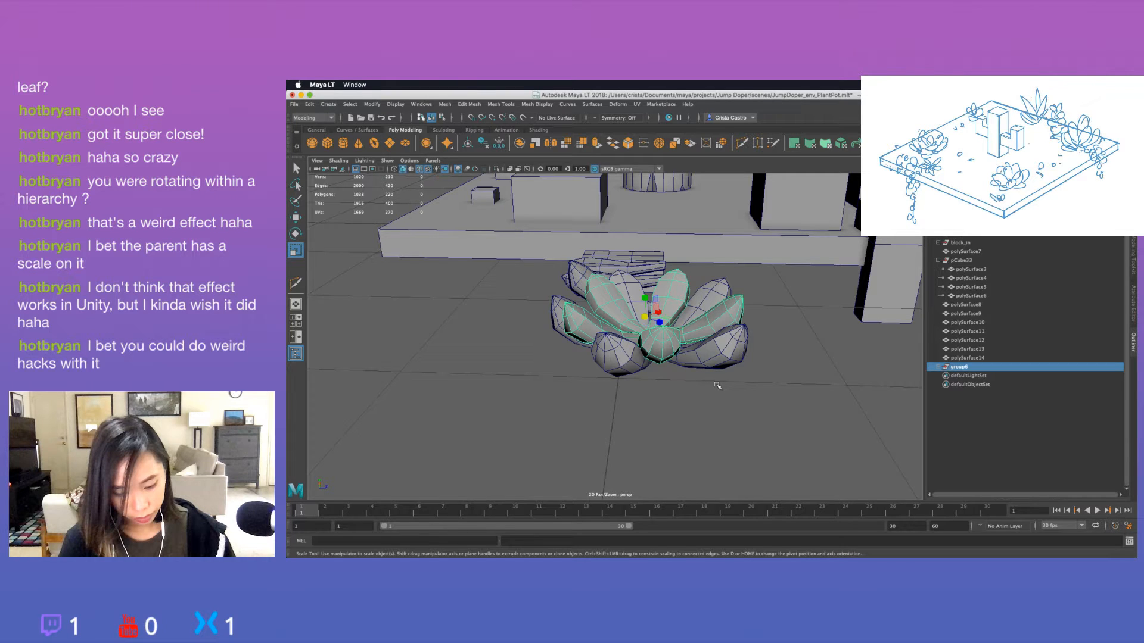
left_click_drag(717, 386, 698, 391, "alt")
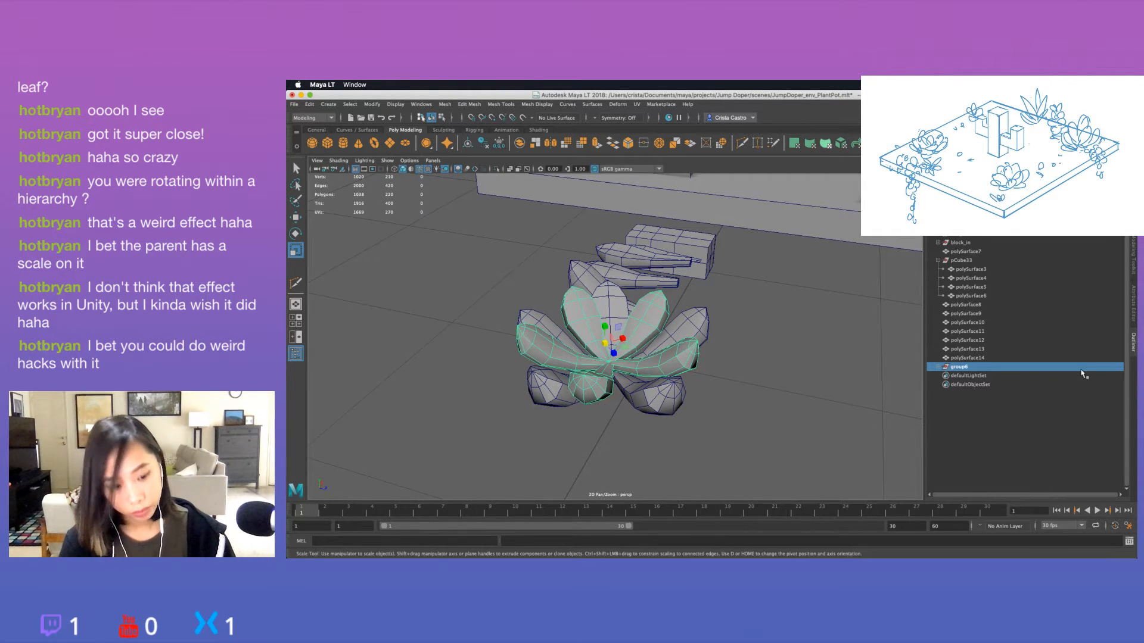
Delete polySurface15, polySurface16, polySurface17 and polySurface19 from group6, and select the remaining polySurface18 leaf.
left_click(939, 367)
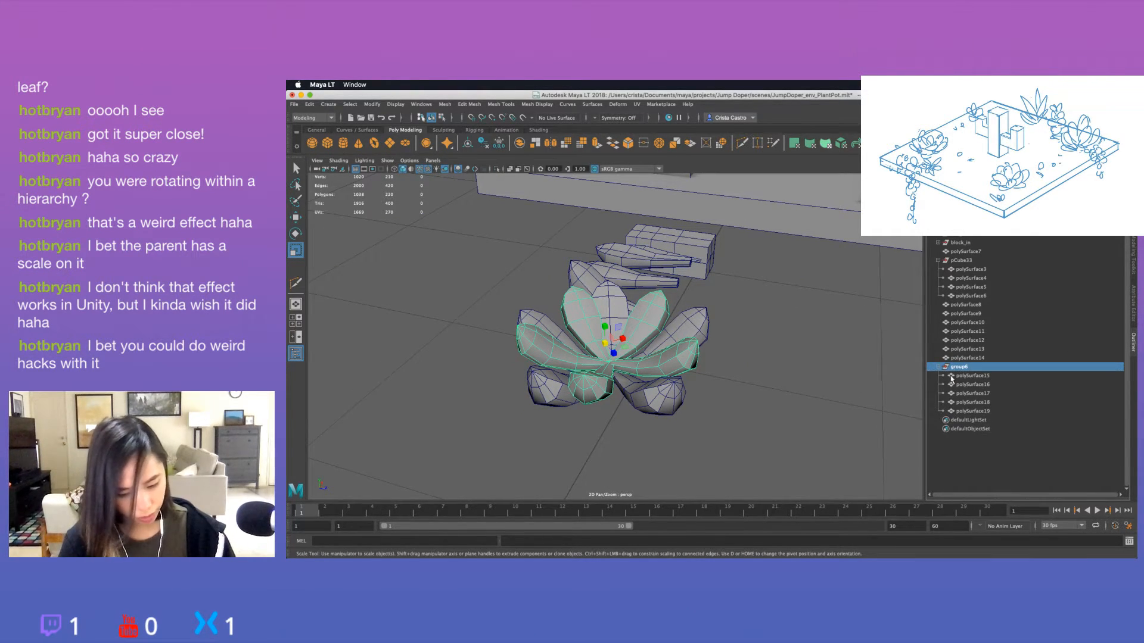
left_click(971, 384)
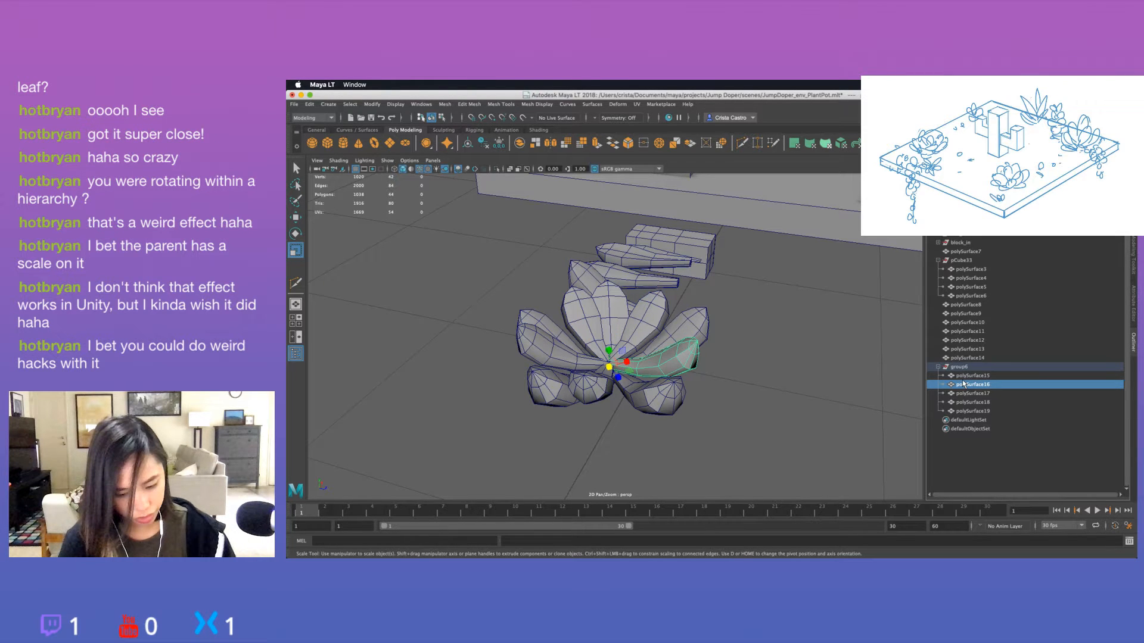
key("Delete")
left_click(973, 379)
key("Delete")
left_click(973, 378)
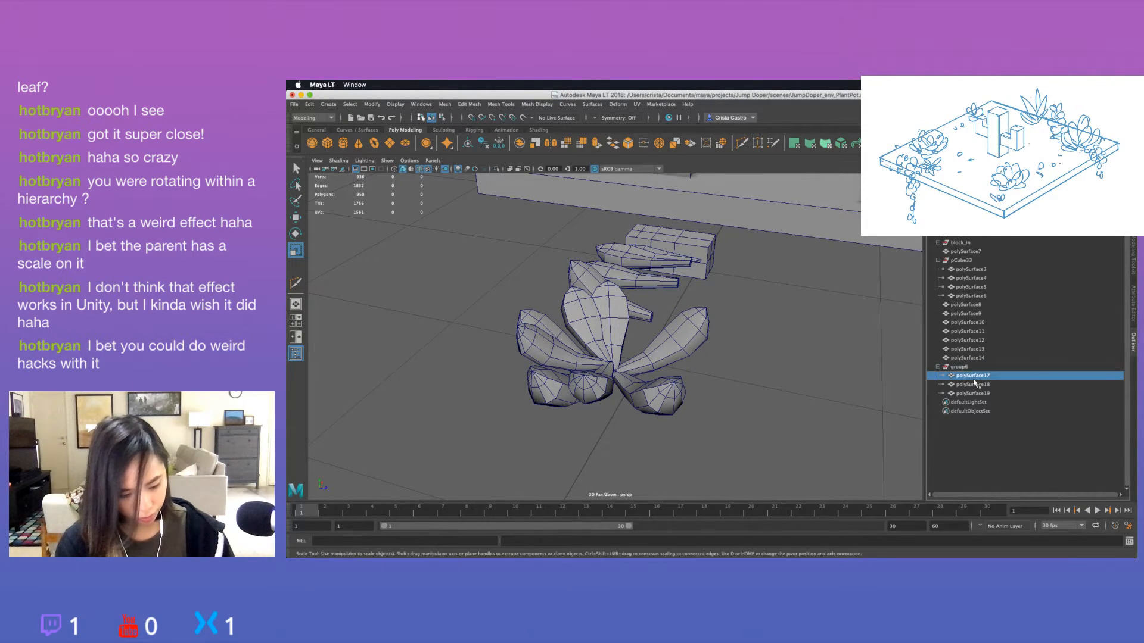
key("Delete")
left_click(973, 376)
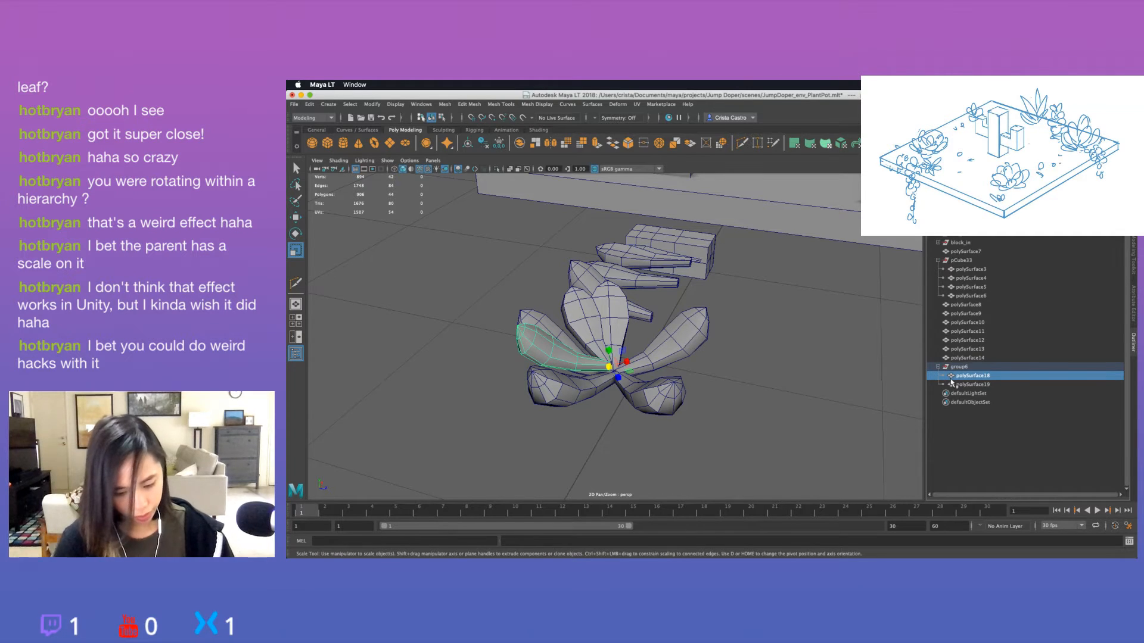
left_click(965, 385)
key("Delete")
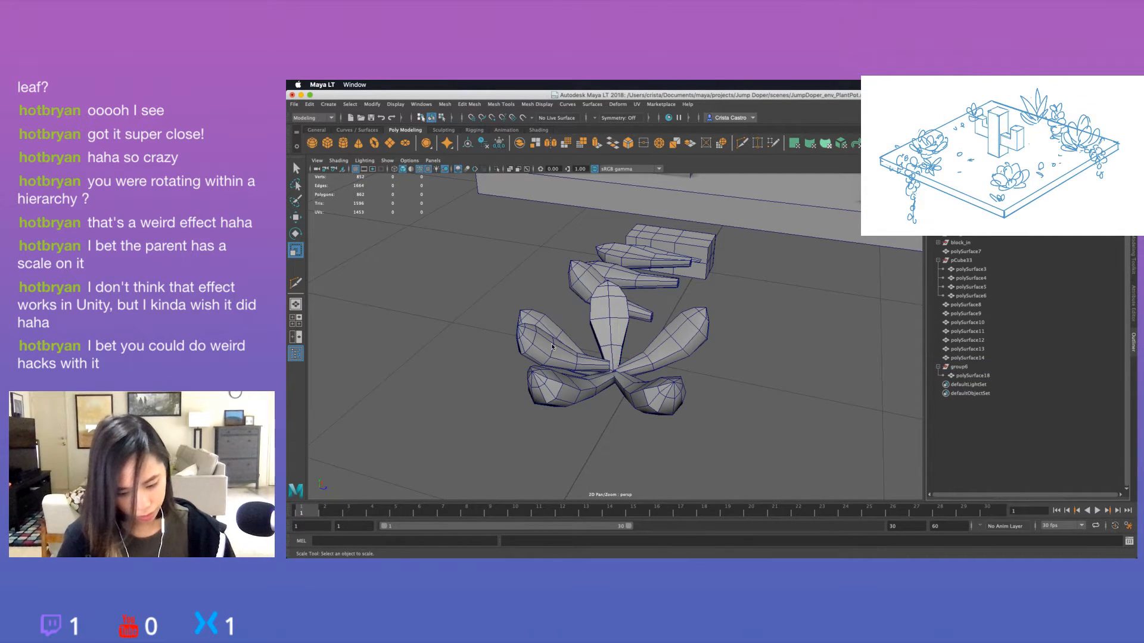
left_click(973, 375)
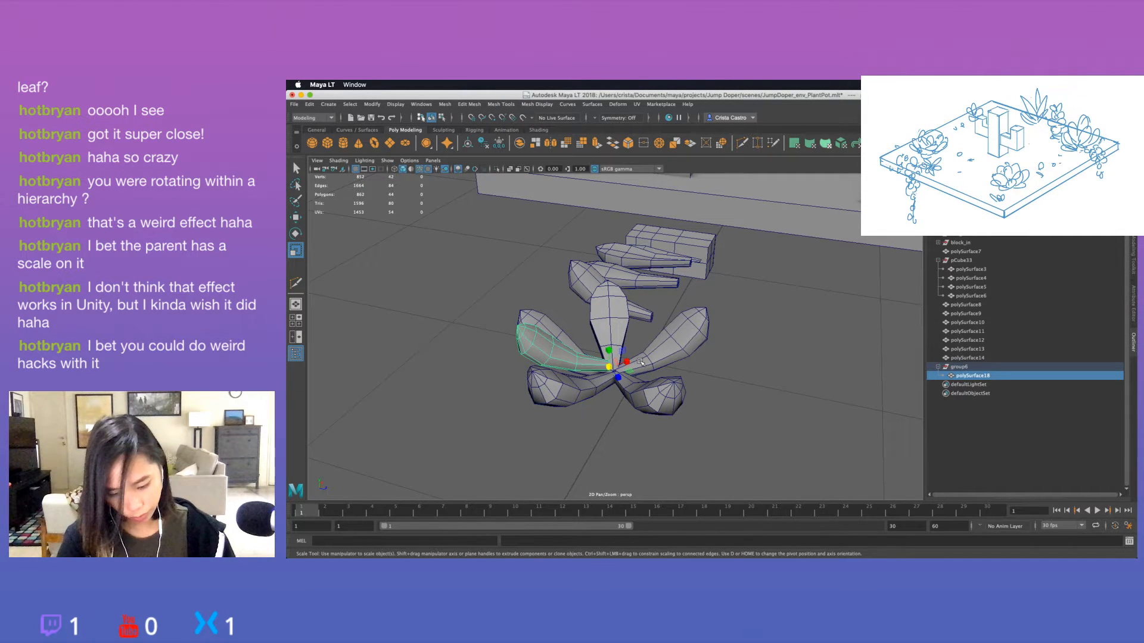
Try tilting the remaining polySurface18 leaf more upright and fitting its base into the rosette's centre.
left_click_drag(640, 362, 633, 337, "alt")
key("e")
left_click_drag(585, 333, 525, 365)
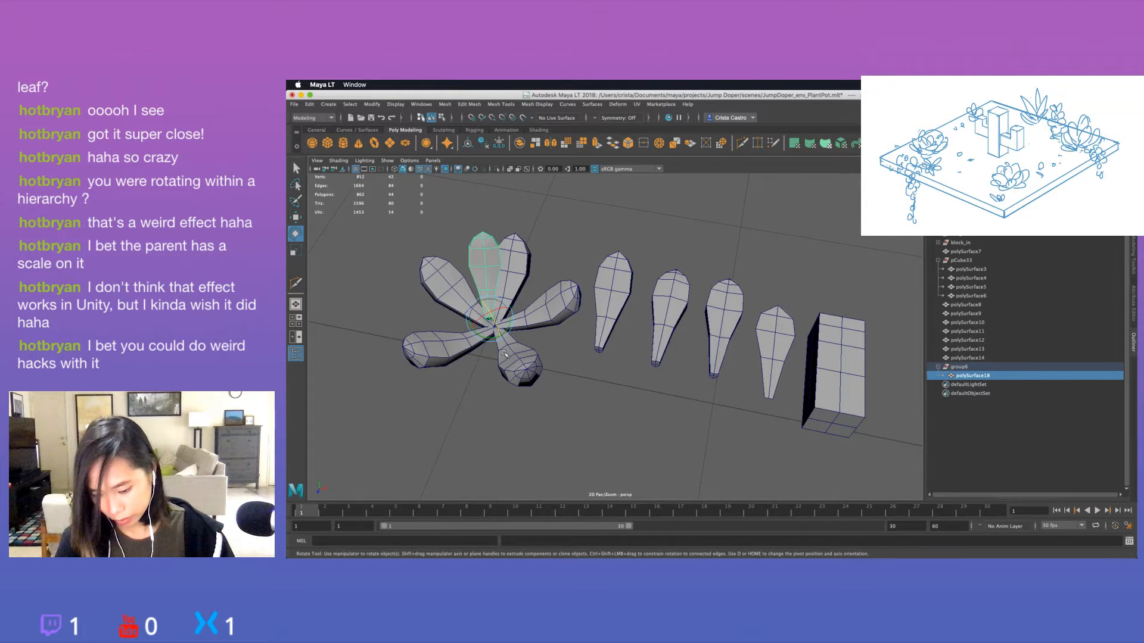
mouse_move(494, 337)
left_mouse_down("alt")
mouse_move(591, 315)
mouse_move(643, 371)
mouse_move(740, 343)
mouse_move(718, 307)
mouse_move(509, 334)
left_mouse_up("alt")
key("w")
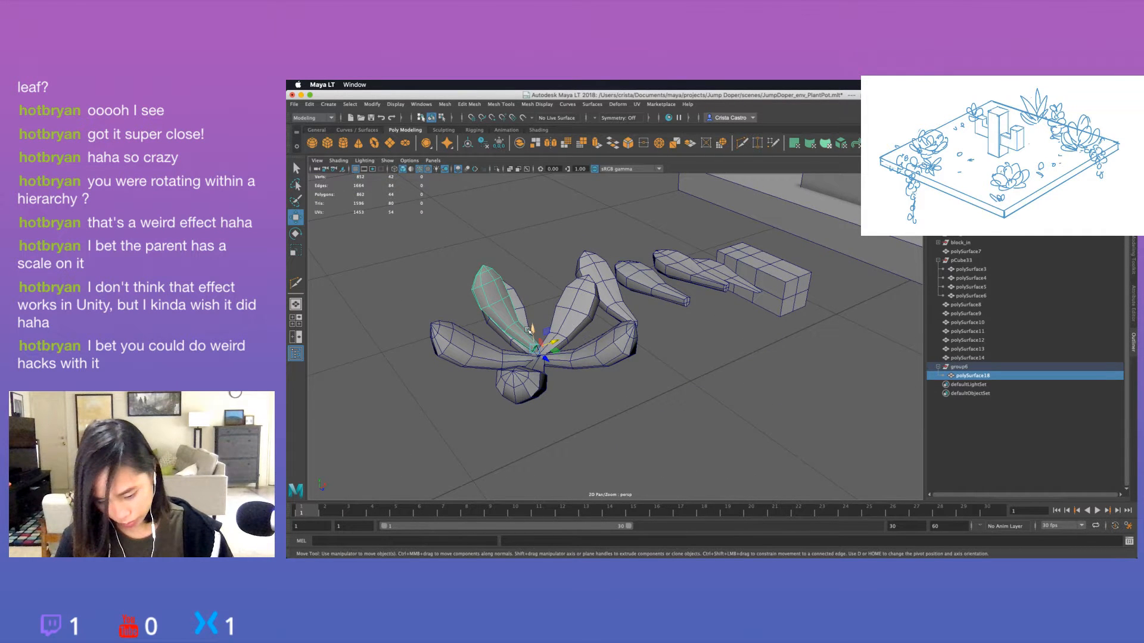
Duplicate the inner leaf, freeze the copy's transformations and rotate it around the stem tip.
key("ctrl+d")
left_click_drag(528, 330, 602, 357, "alt")
key("e")
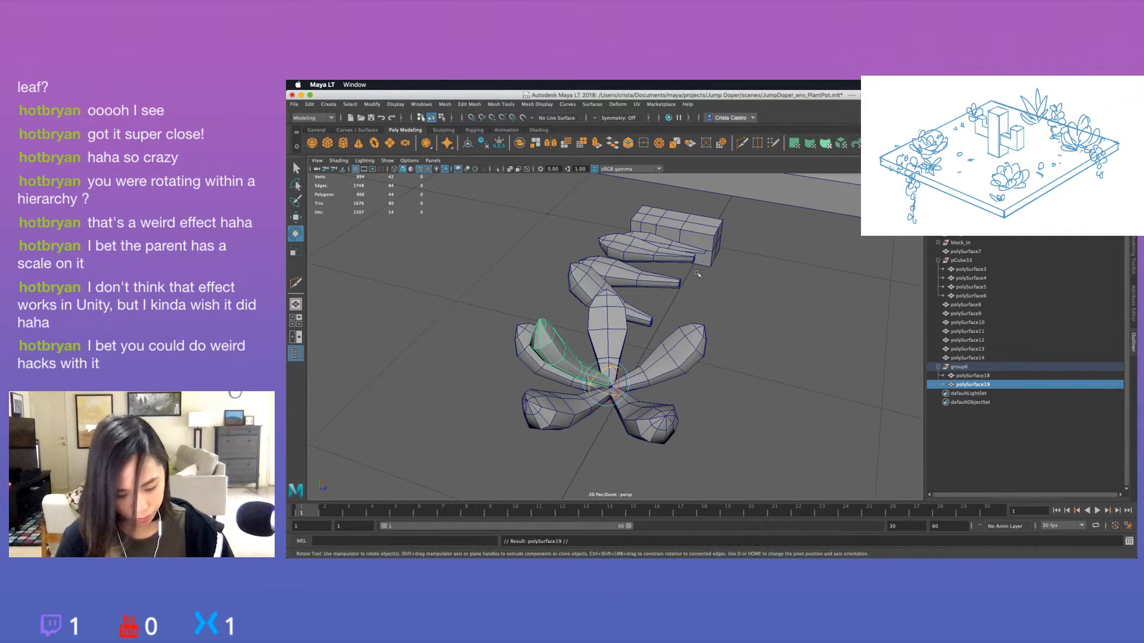
left_click(499, 143)
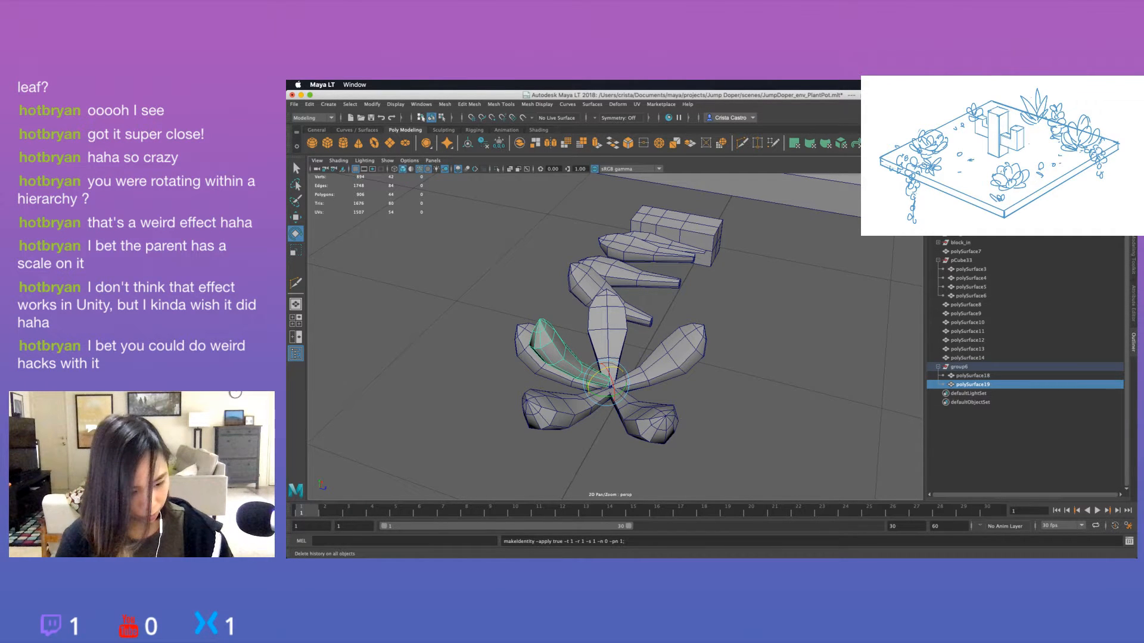
left_click_drag(619, 395, 598, 398)
left_click_drag(646, 396, 584, 419, "alt")
Add three more rotated copies of the inner leaf to form a five-leaf inner ring, and inspect it from the side.
key("super+d")
key("super+d")
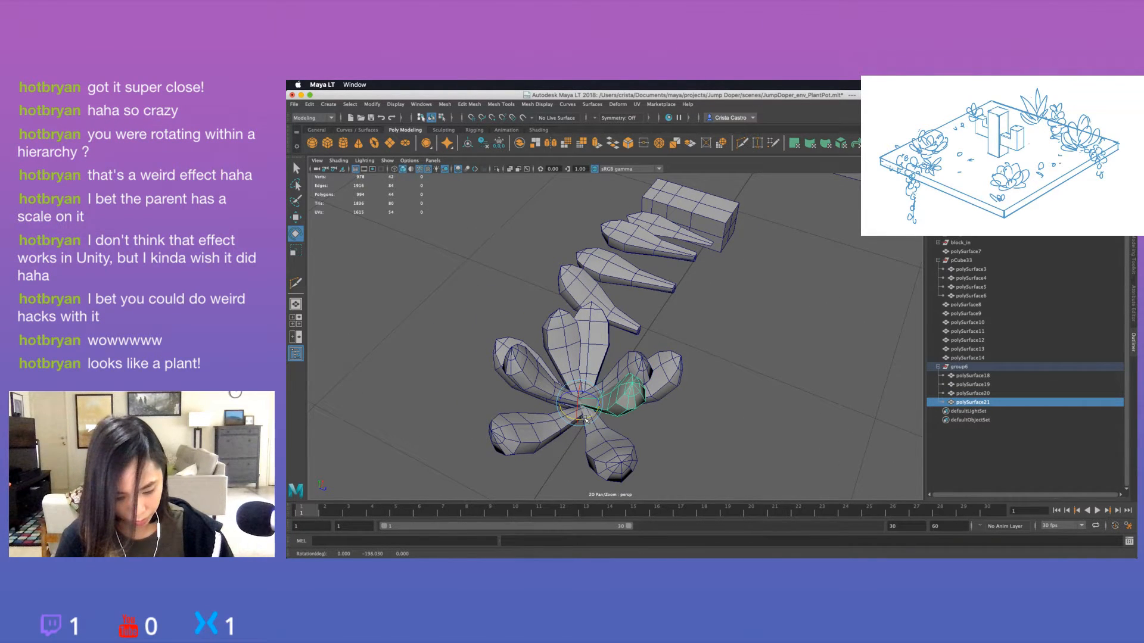
key("super+z")
key("super+z")
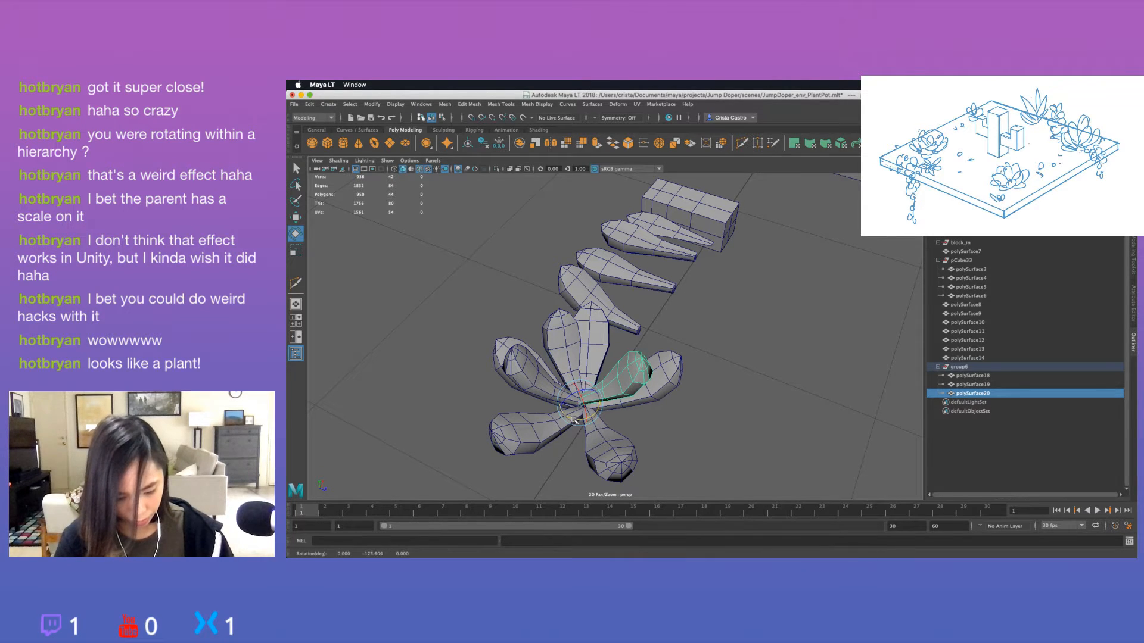
key("super+z")
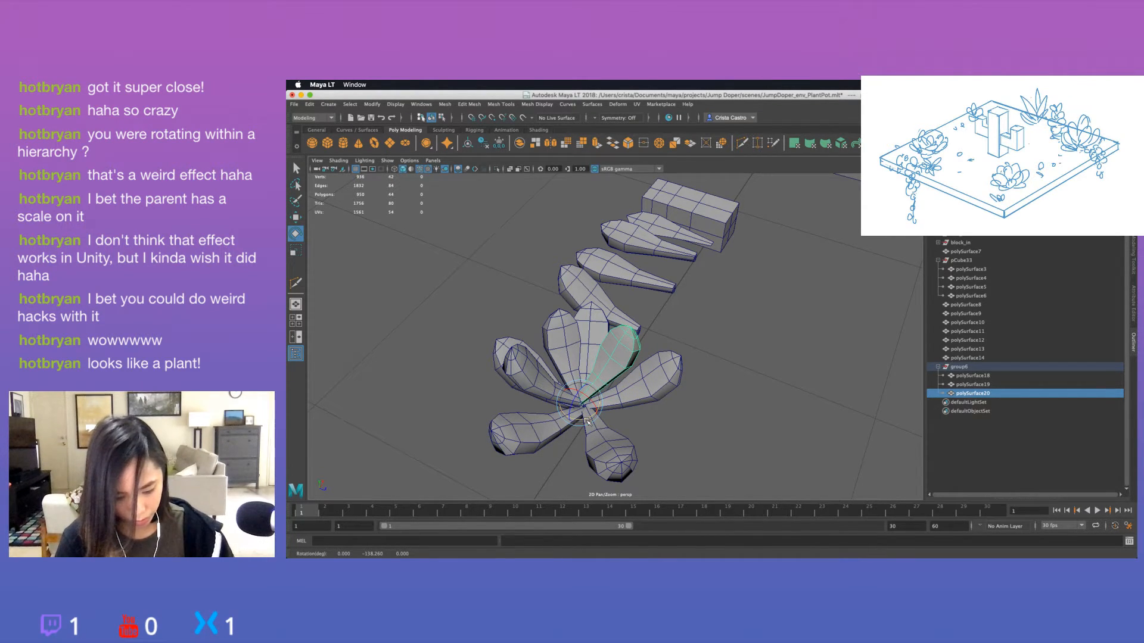
key("super+d")
mouse_move(587, 421)
left_mouse_down()
mouse_move(623, 403)
mouse_move(667, 433)
mouse_move(584, 406)
left_mouse_up()
key("super+d")
left_click(647, 417)
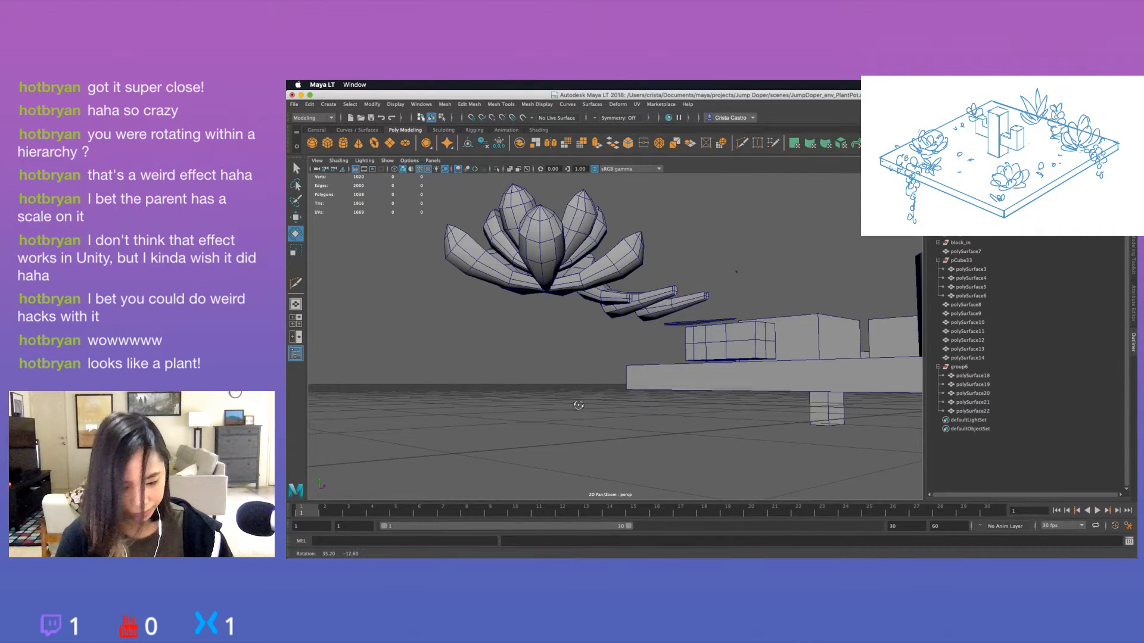
left_click_drag(577, 405, 538, 407, "alt")
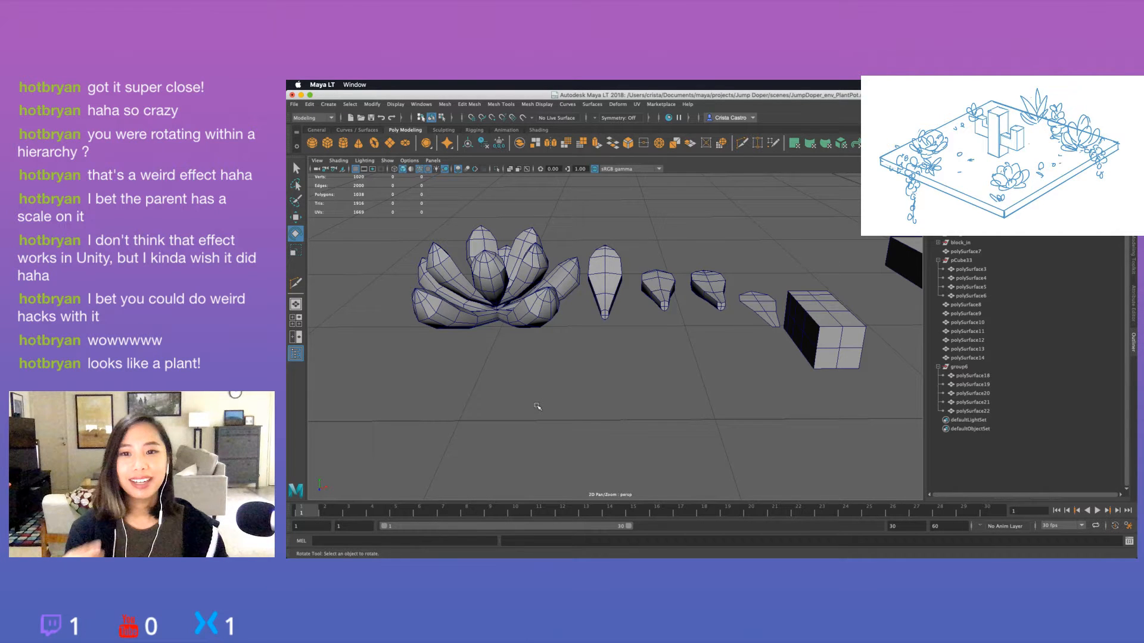
left_click_drag(538, 407, 644, 408, "alt")
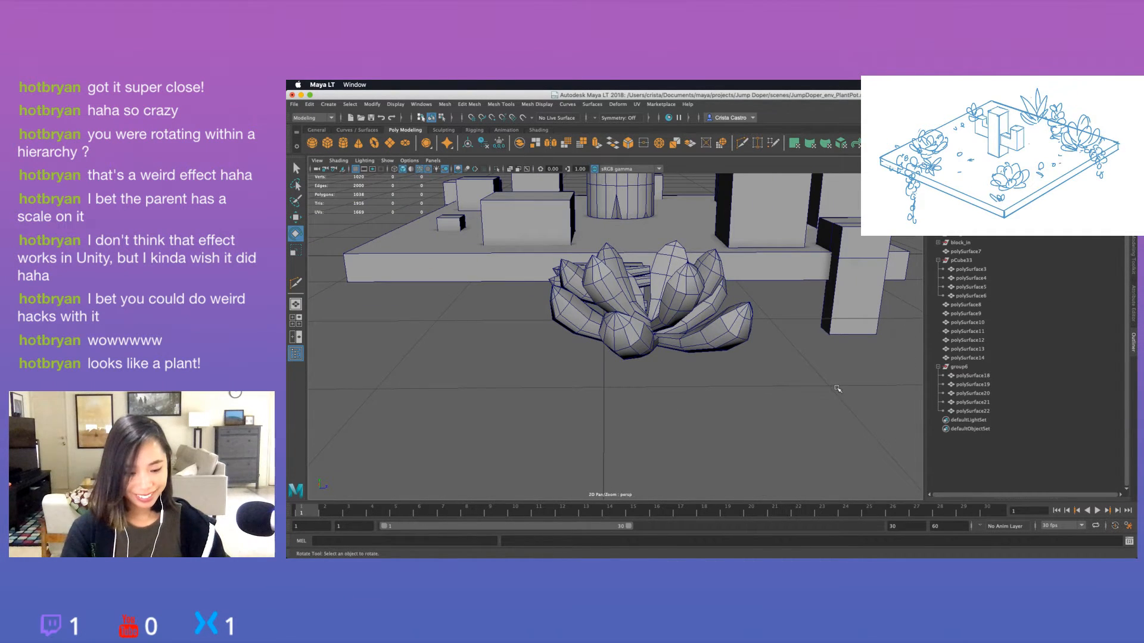
Undo the inner ring's copies, rotations and freeze until only the polySurface18 leaf remains in group6.
key("super+z")
key("super+z")
key("super+z")
key("super+z")
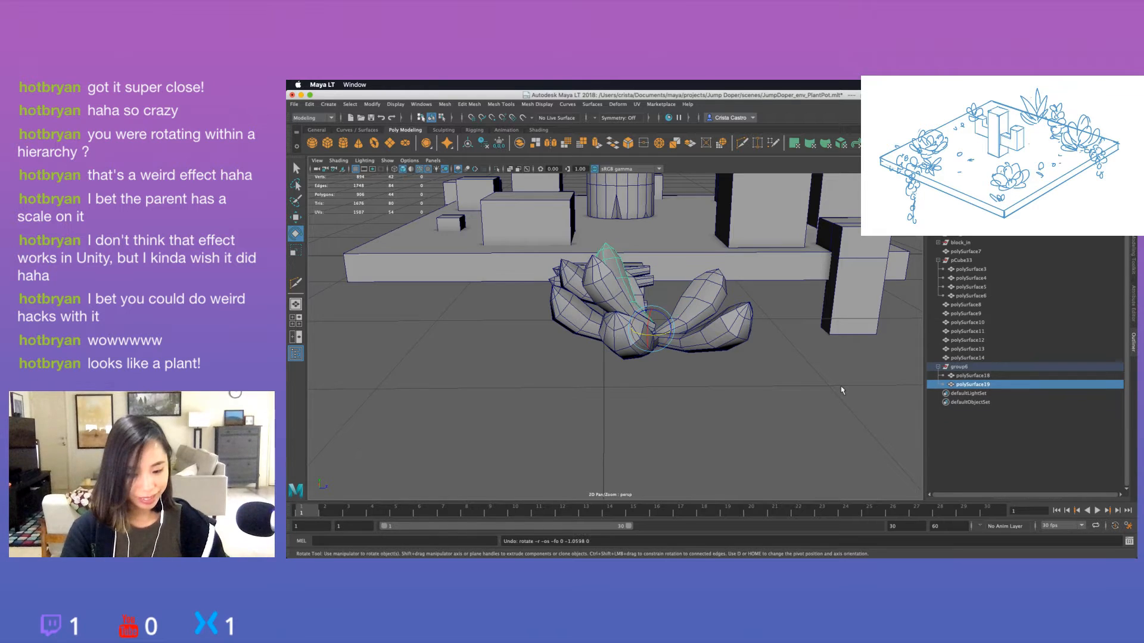
key("super+z")
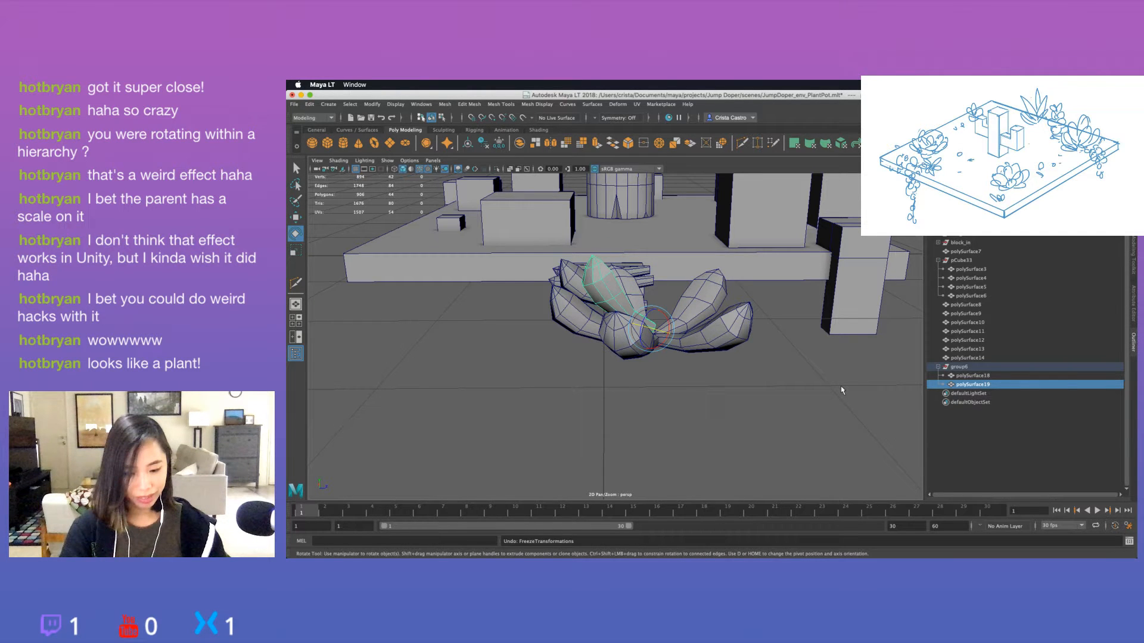
key("super+z")
Test a small rotation of the polySurface18 leaf and undo it, then freeze its transformations and centre its pivot.
left_click_drag(723, 383, 764, 401, "alt")
left_click_drag(732, 362, 723, 362)
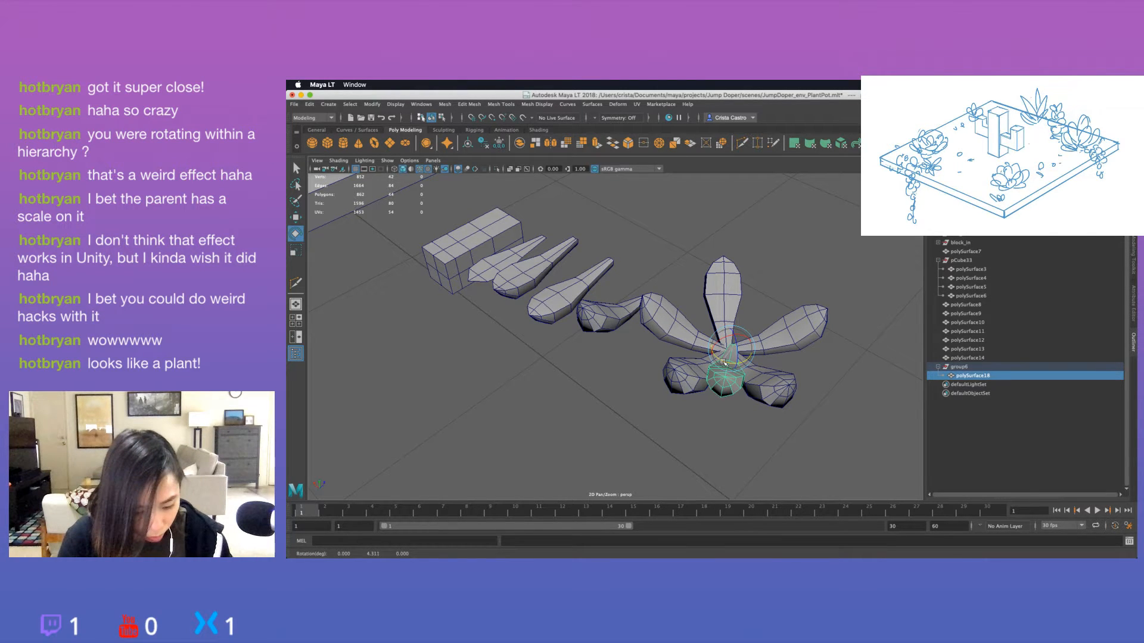
key("super+z")
key("super+z")
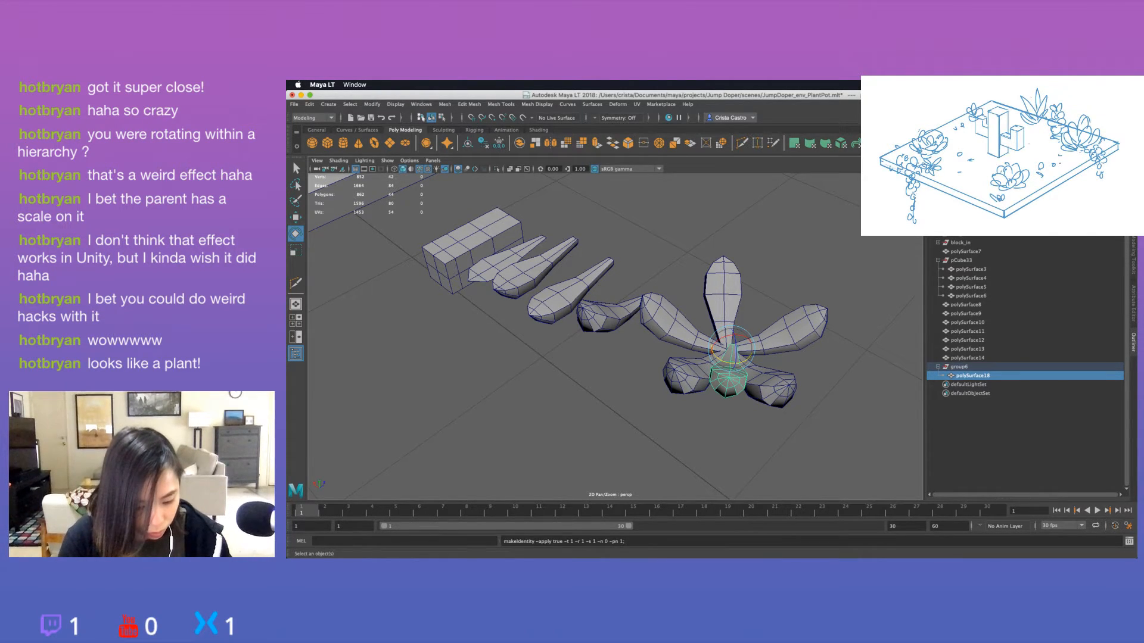
left_click(902, 143)
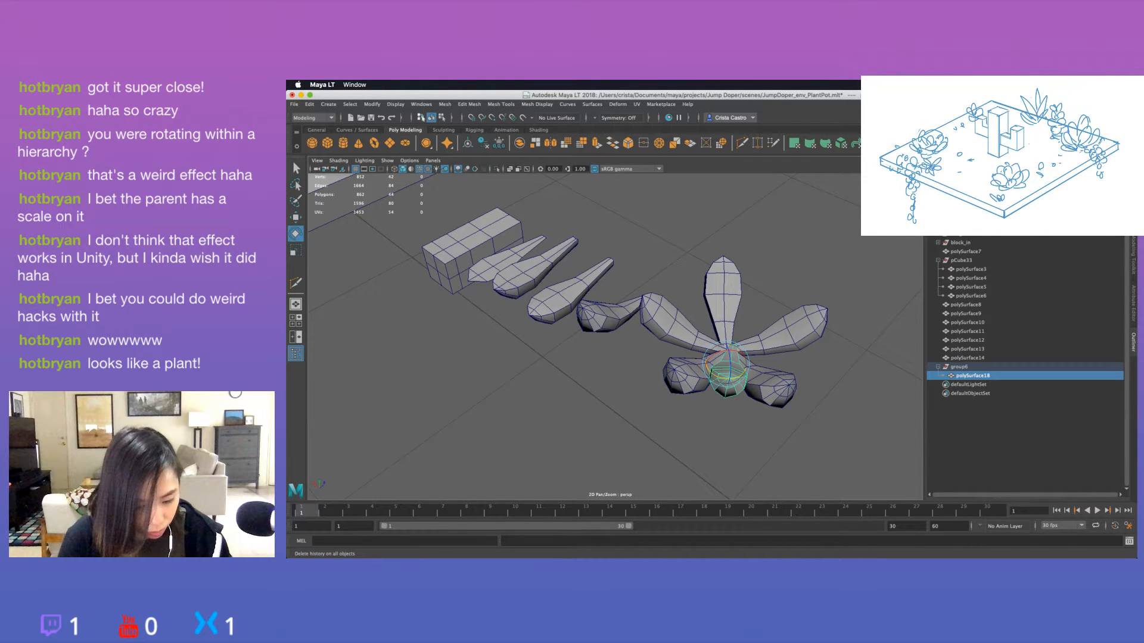
left_click_drag(801, 336, 754, 350, "alt")
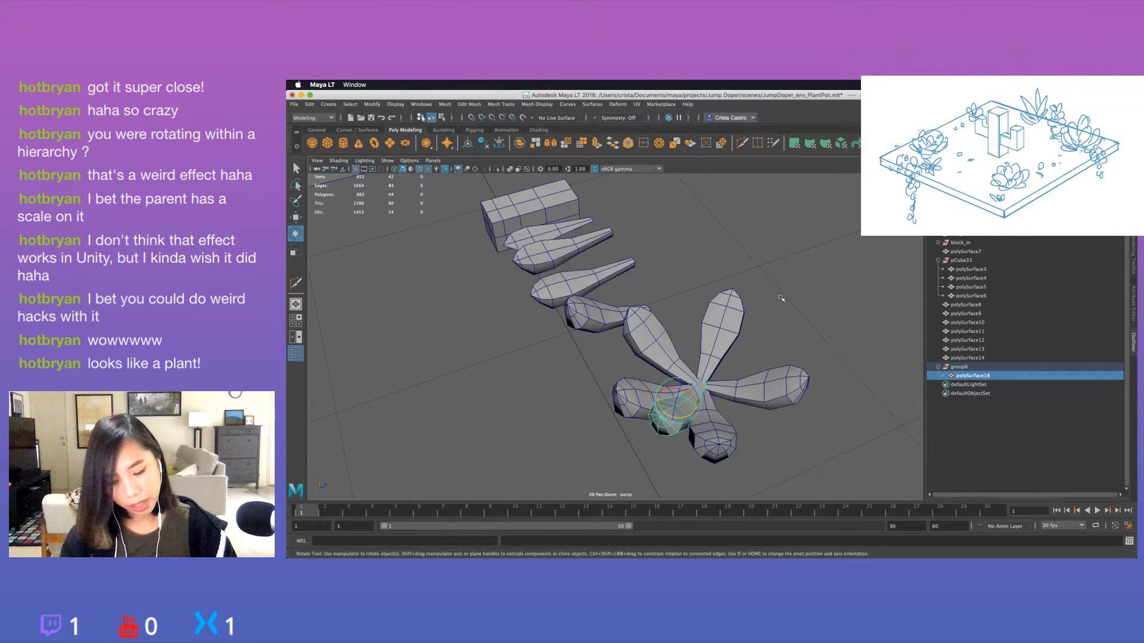
Set the Move tool's axis orientation to Component.
double_click(295, 217)
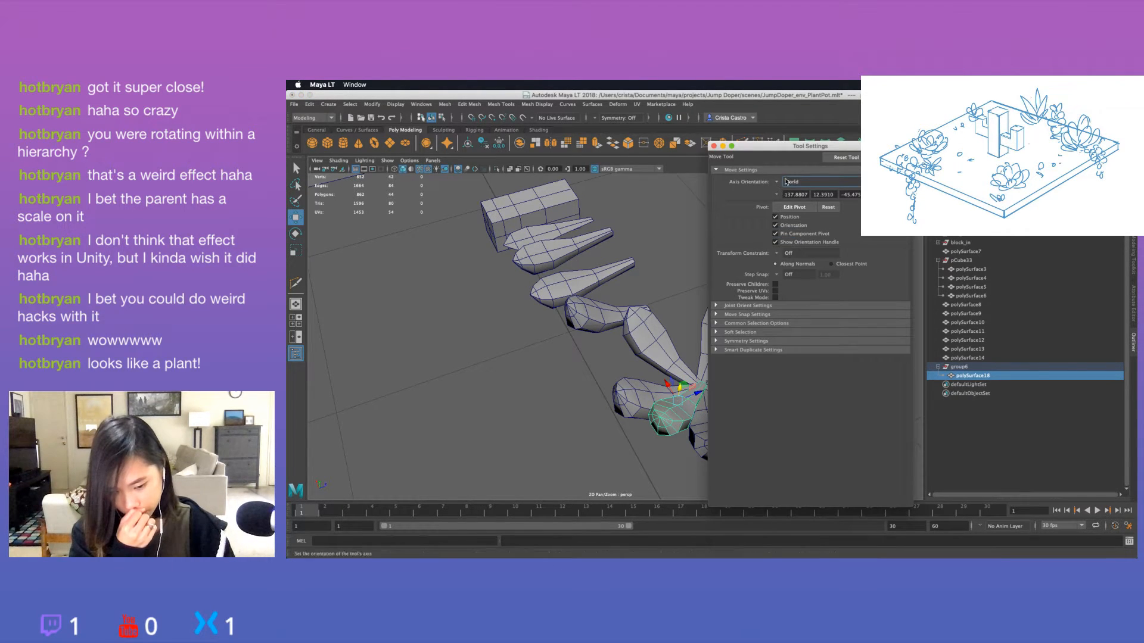
left_click(778, 182)
left_click(800, 206)
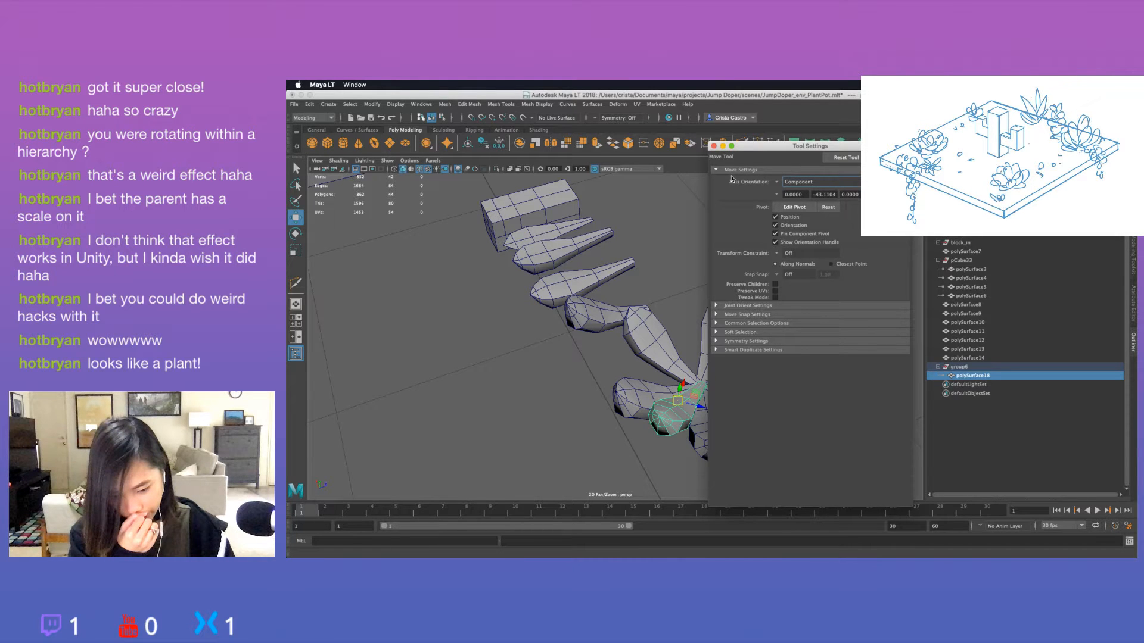
left_click_drag(747, 146, 826, 145)
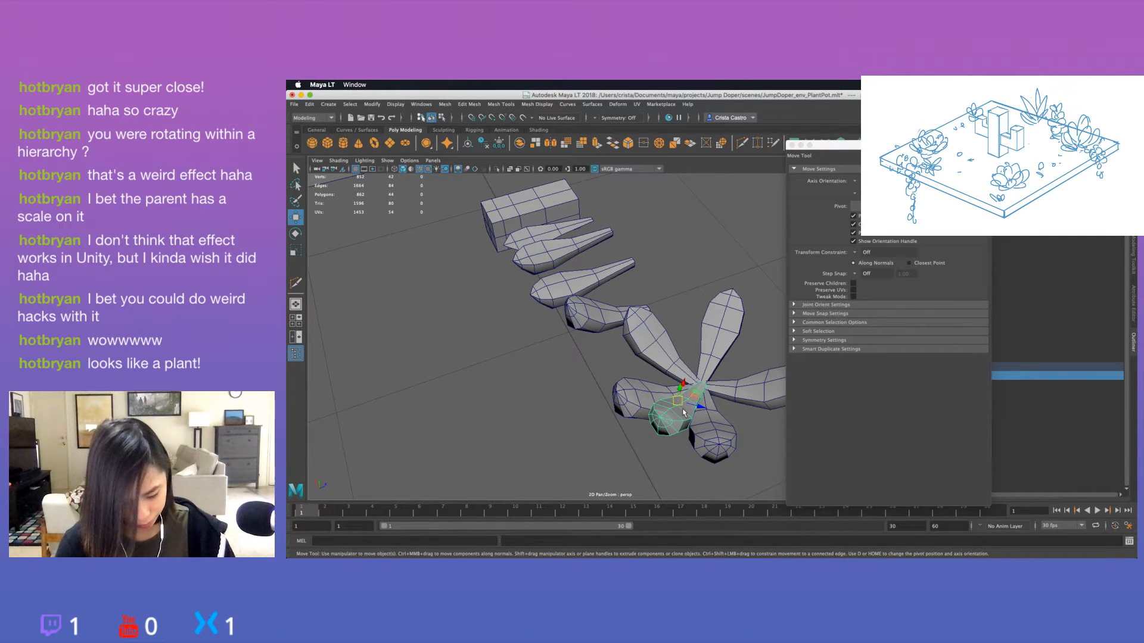
Try rotating the polySurface18 leaf around its centred pivot, and close the tool settings.
key("e")
left_click_drag(691, 412, 659, 372, "alt")
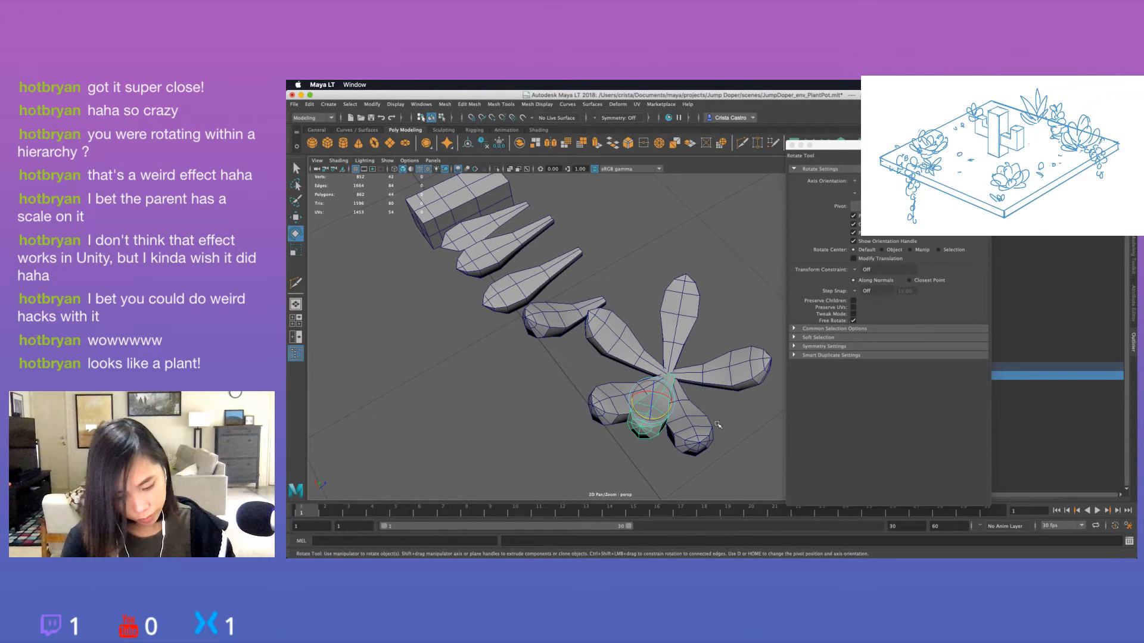
left_click_drag(717, 425, 661, 412, "alt")
left_click(792, 145)
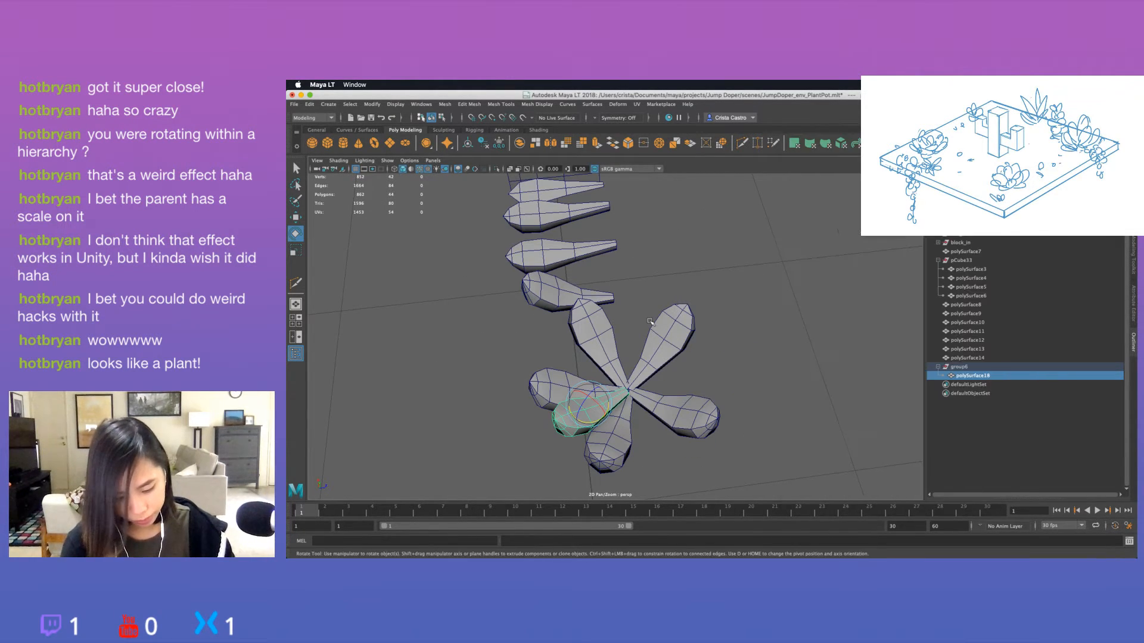
Undo the inner leaf edits, the leaf deletions and the group's scaling and rotation until group6 again matches the outer rosette.
key("super+z")
key("super+z")
key("super+z")
key("super+z")
key("super+z")
key("super+z")
key("super+z")
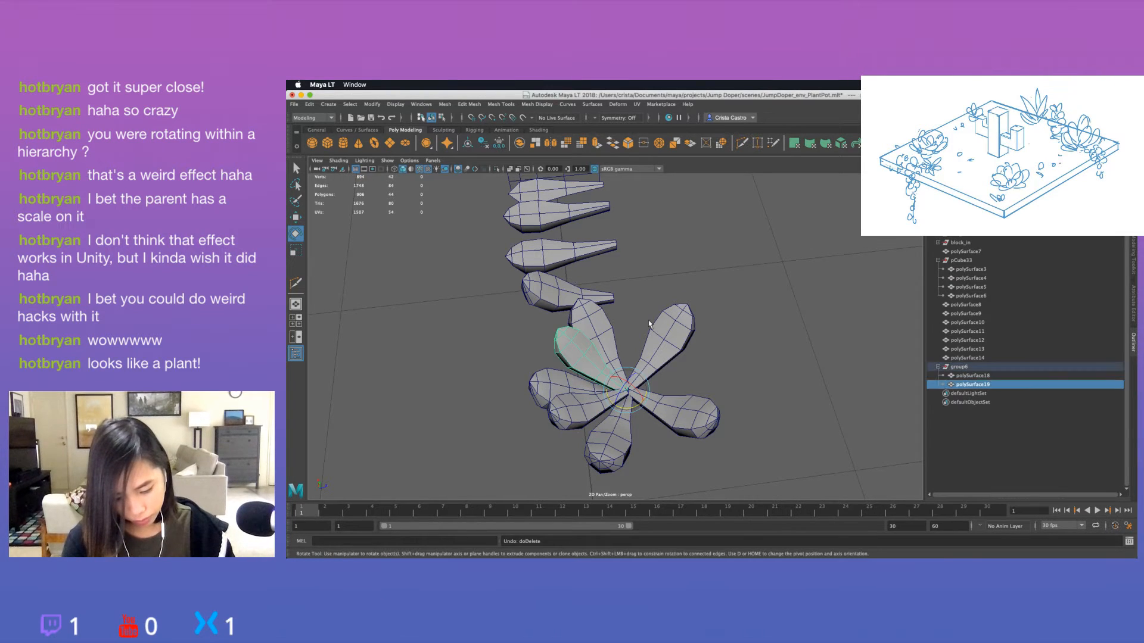
key("super+z")
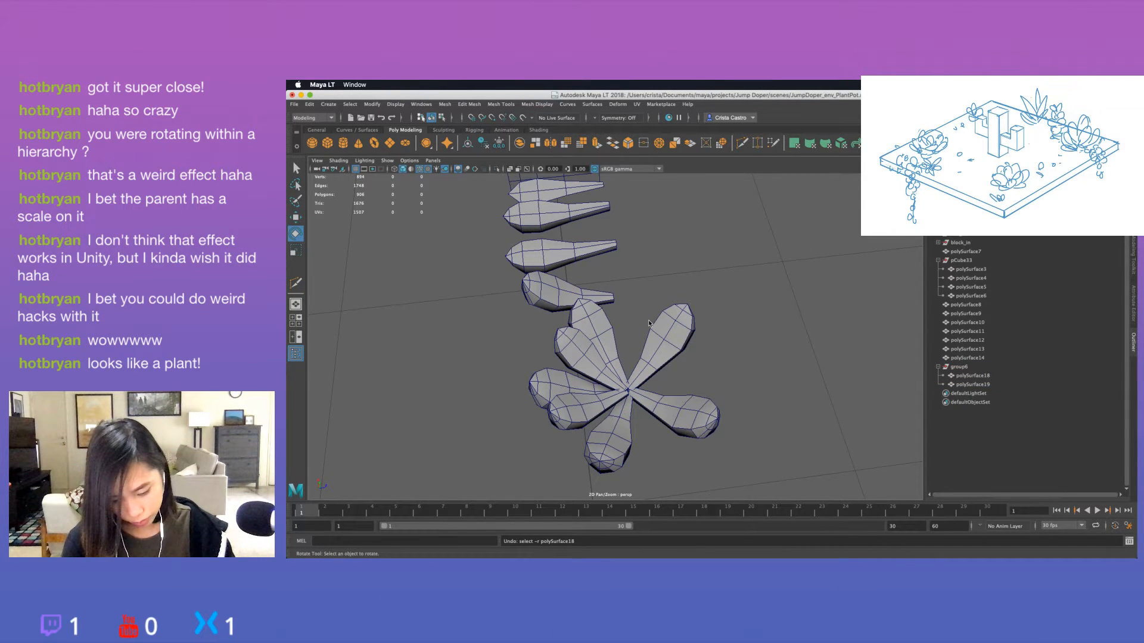
key("super+z")
key("super+z")
key("super+z")
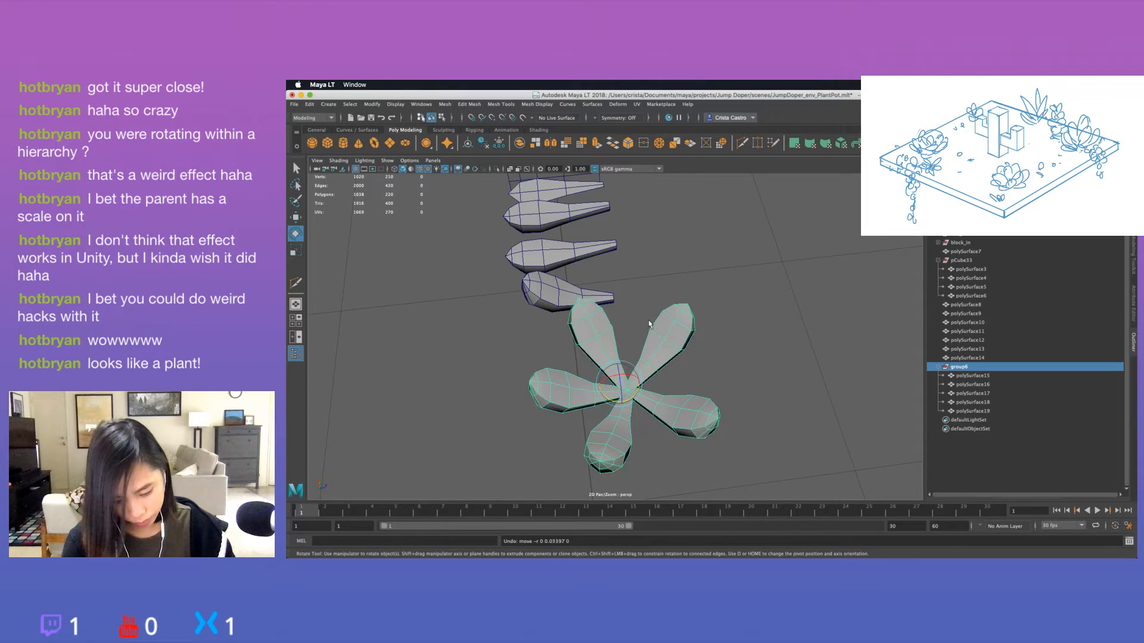
key("super+z")
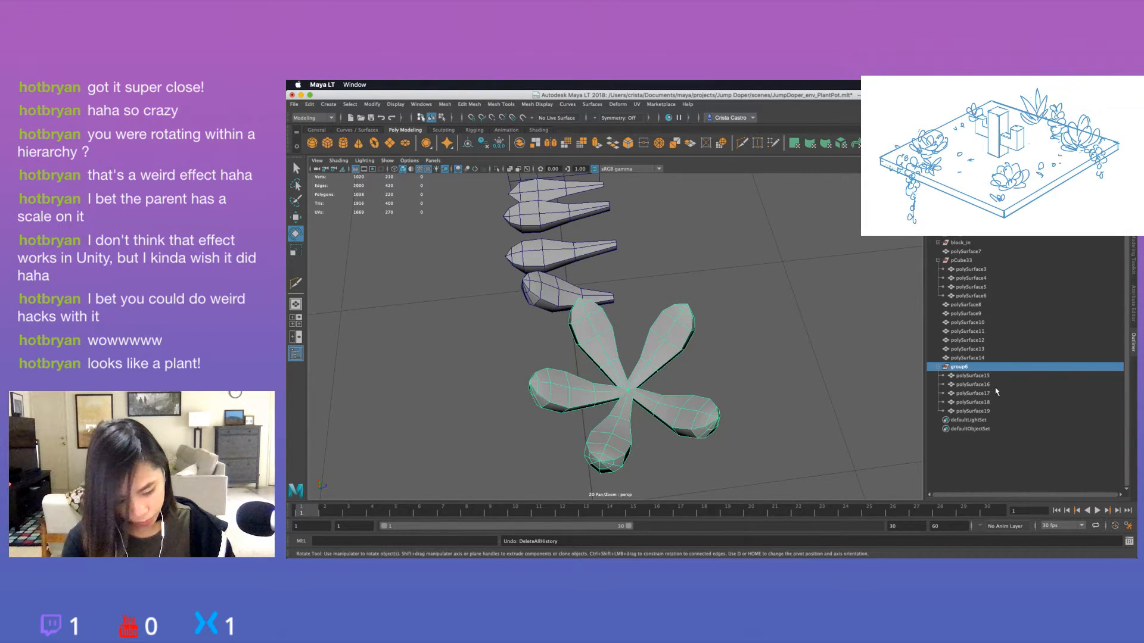
Delete group6 and duplicate the single rosette leaf polySurface14.
key("Delete")
left_click(615, 436)
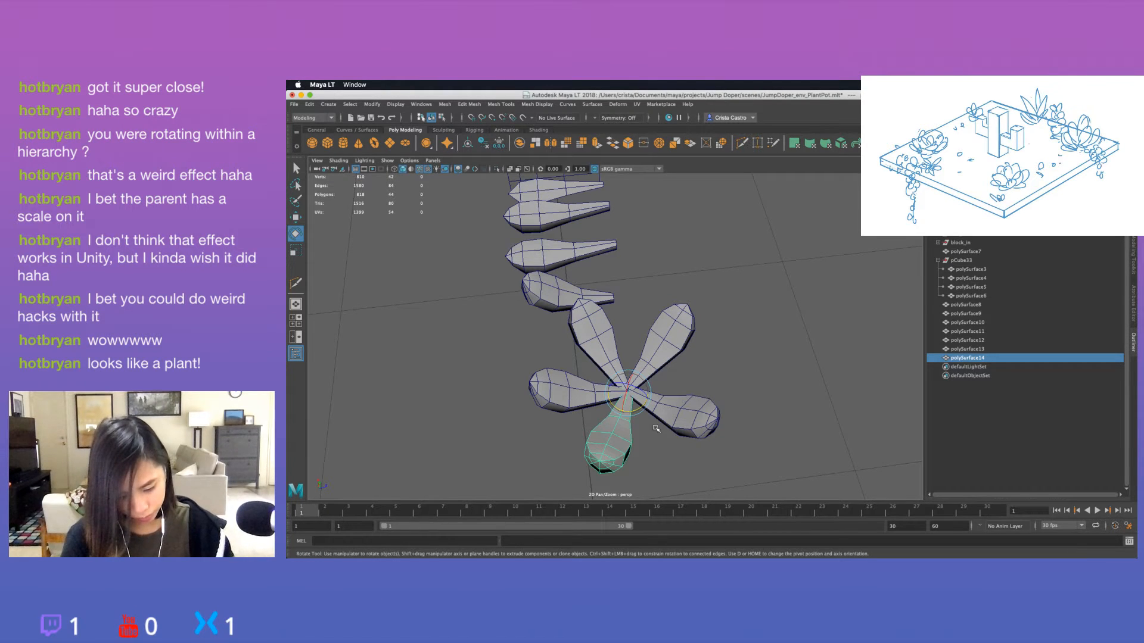
key("super+d")
Try rotating the duplicated leaf upward and moving its base near the rosette's centre, undoing the small moves.
left_click_drag(633, 403, 576, 325, "alt")
key("w")
key("e")
key("w")
key("ctrl+z")
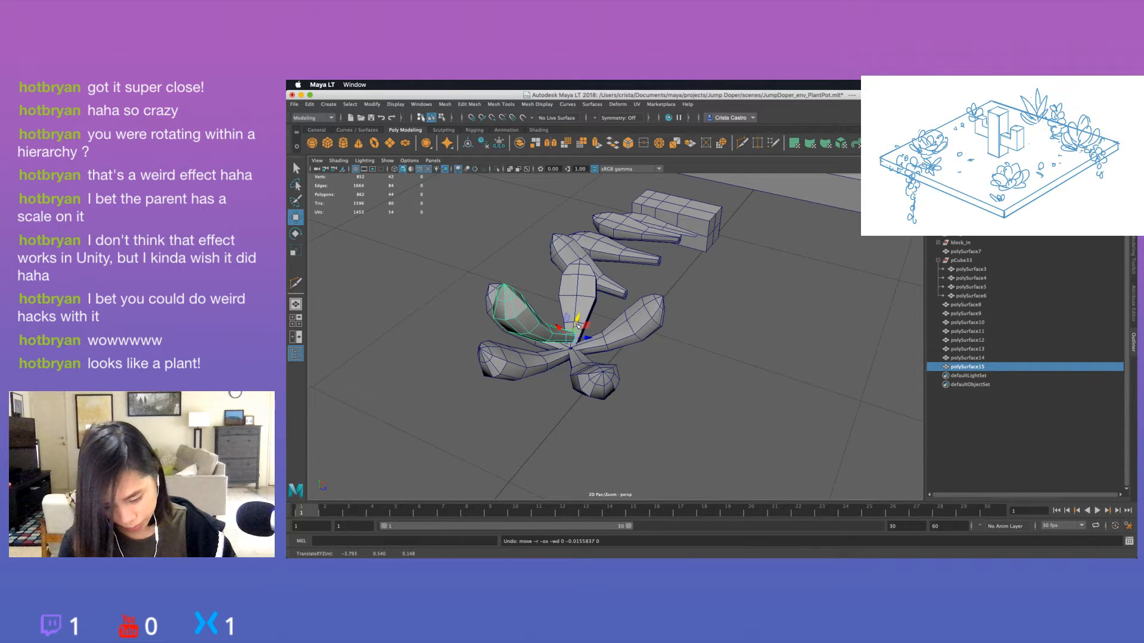
key("ctrl+z")
key("ctrl+z")
Try adjusting the duplicated leaf's tilt, size and position so it sits between two outer leaves.
left_click_drag(575, 331, 569, 391)
key("e")
key("r")
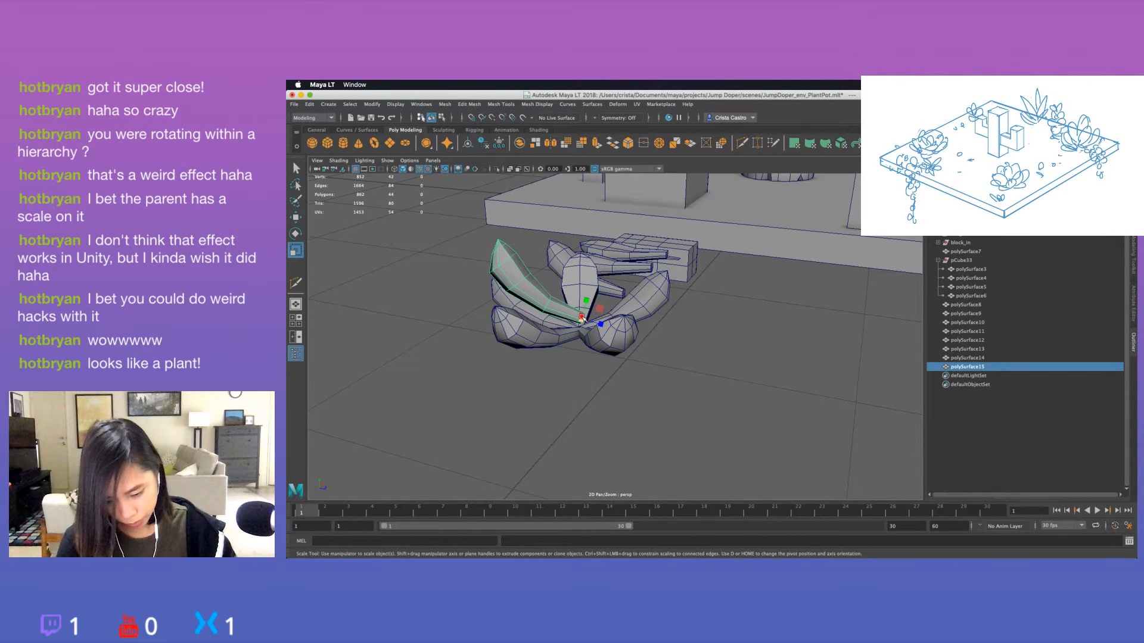
key("w")
left_click_drag(582, 319, 526, 309, "alt")
left_click_drag(557, 275, 579, 292)
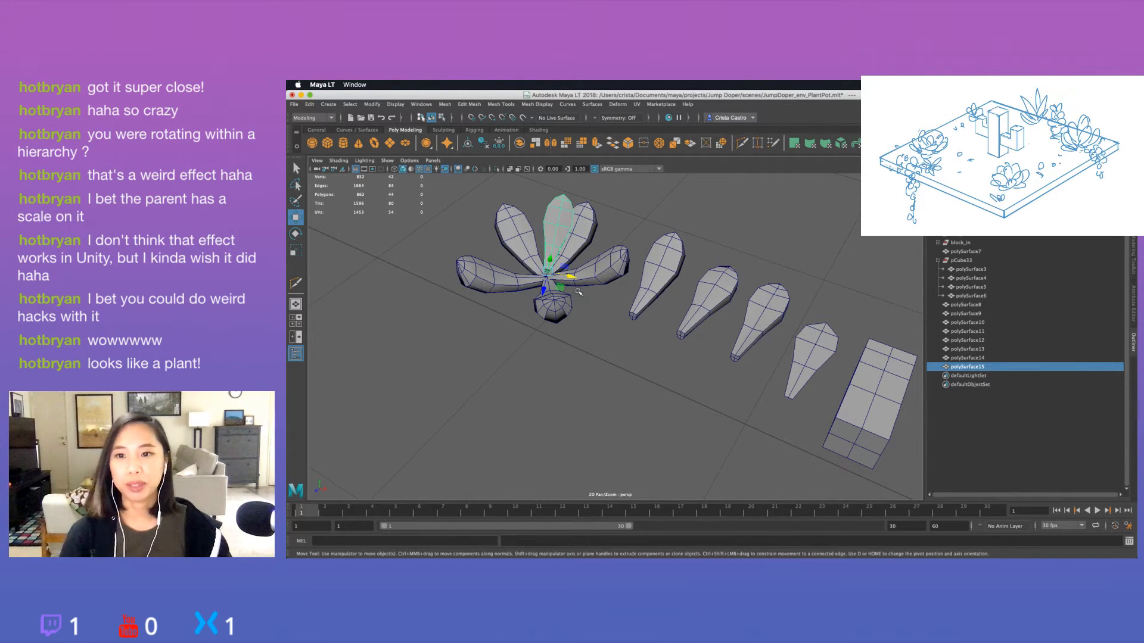
Undo the duplicated leaf's transformations until it lies over its source leaf again.
key("z")
key("z")
key("z")
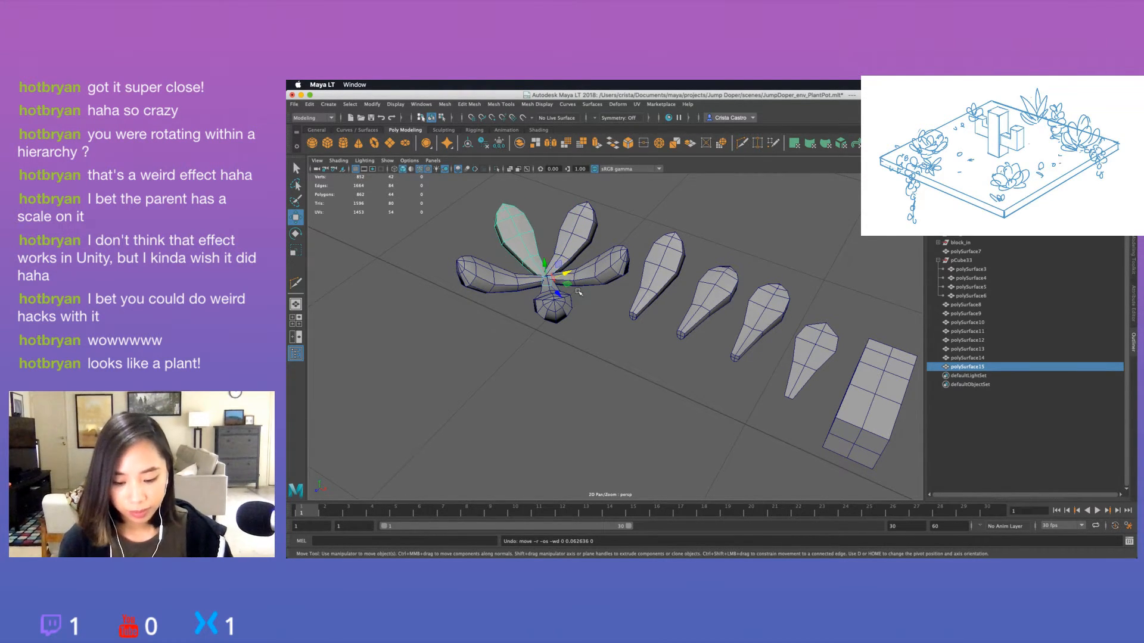
Rotate the duplicated leaf polySurface15 upward and scale it down to sit inside the outer leaf.
key("f")
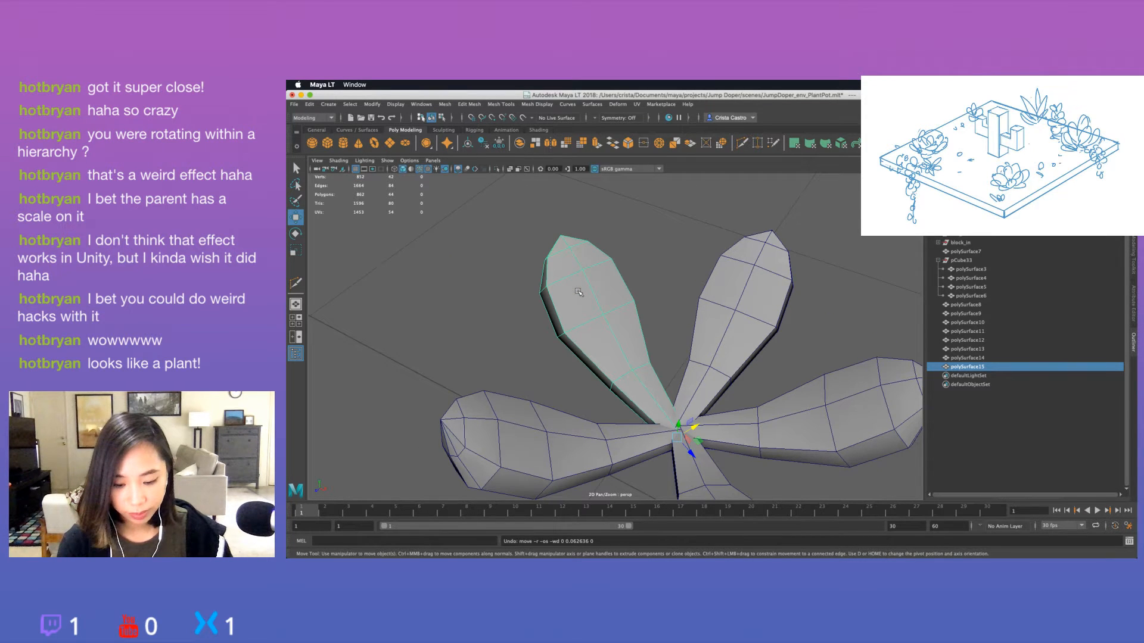
middle_click_drag(578, 292, 541, 218, "alt")
key("e")
left_click_drag(654, 370, 544, 349)
scroll(639, 311, "down", 6)
key("r")
Remove a trial duplicate of the smaller leaf and freeze the transformations of polySurface15.
key("ctrl+d")
key("e")
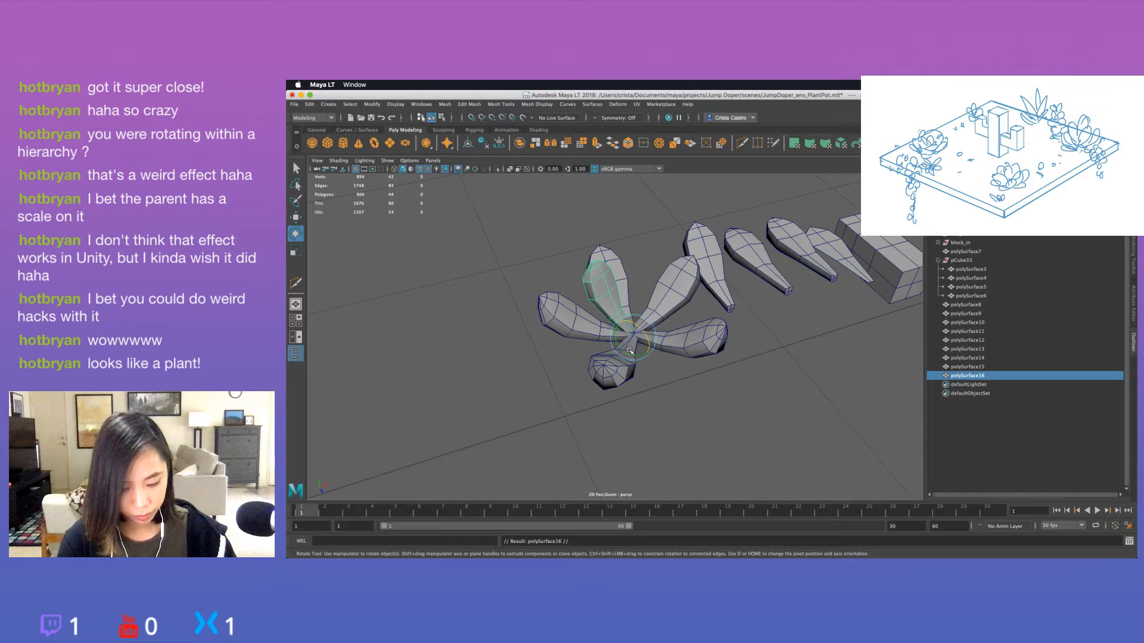
key("ctrl+z")
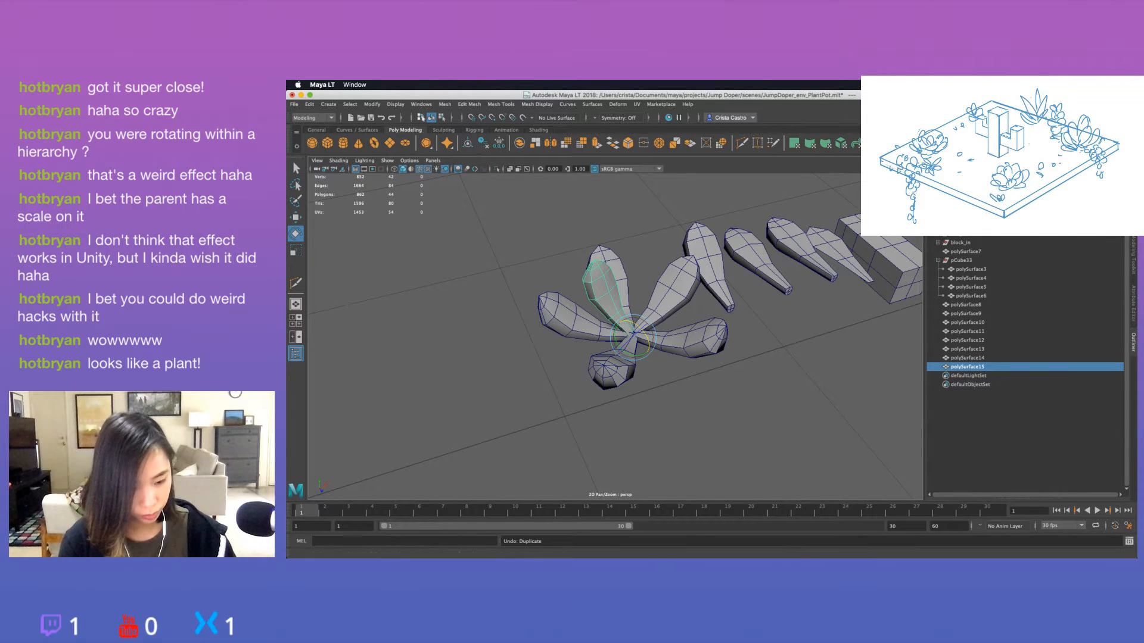
left_click(499, 143)
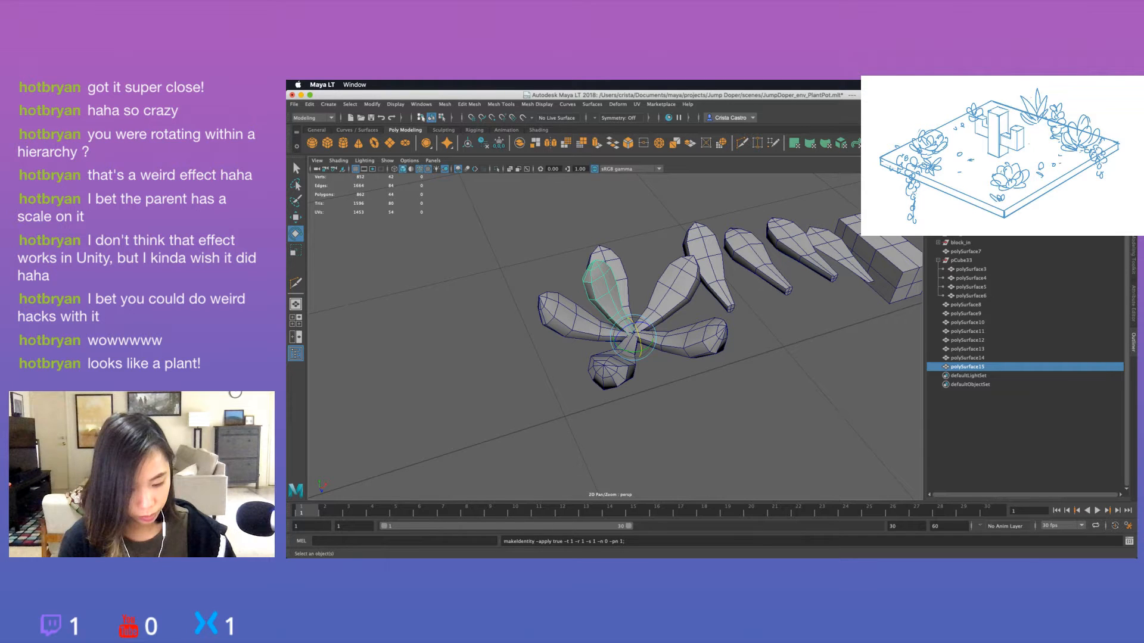
Try rotating the smaller leaf about -52 degrees around the stem tip.
left_click_drag(628, 361, 687, 354)
key("ctrl+z")
key("super+z")
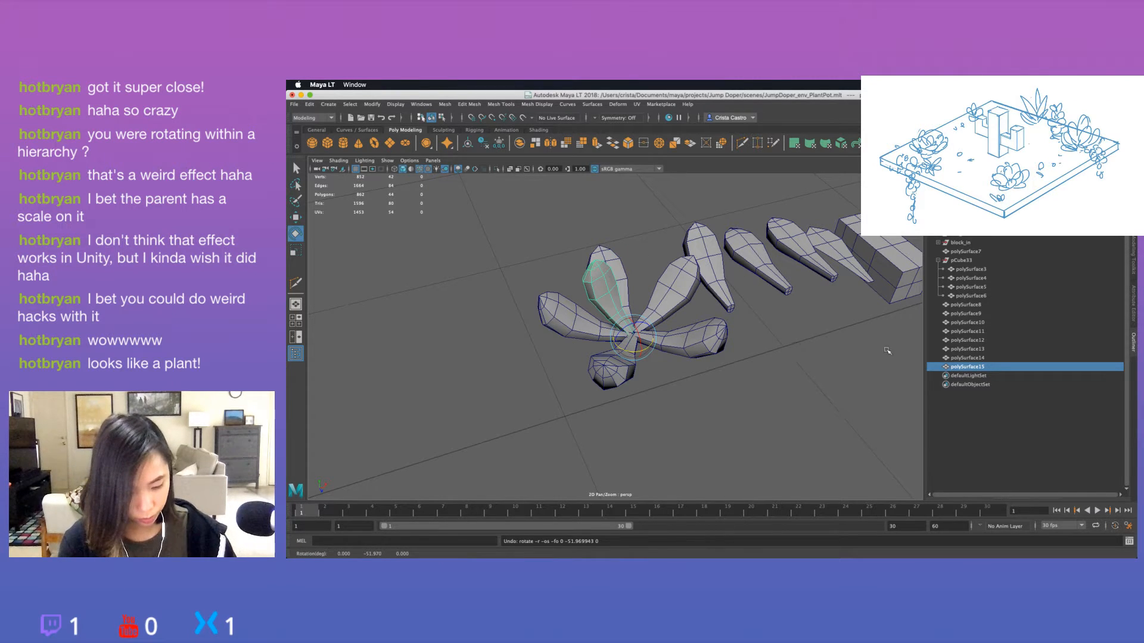
Undo the last scaling of polySurface15, then add a slightly smaller duplicate of it with frozen transformations.
key("super+z")
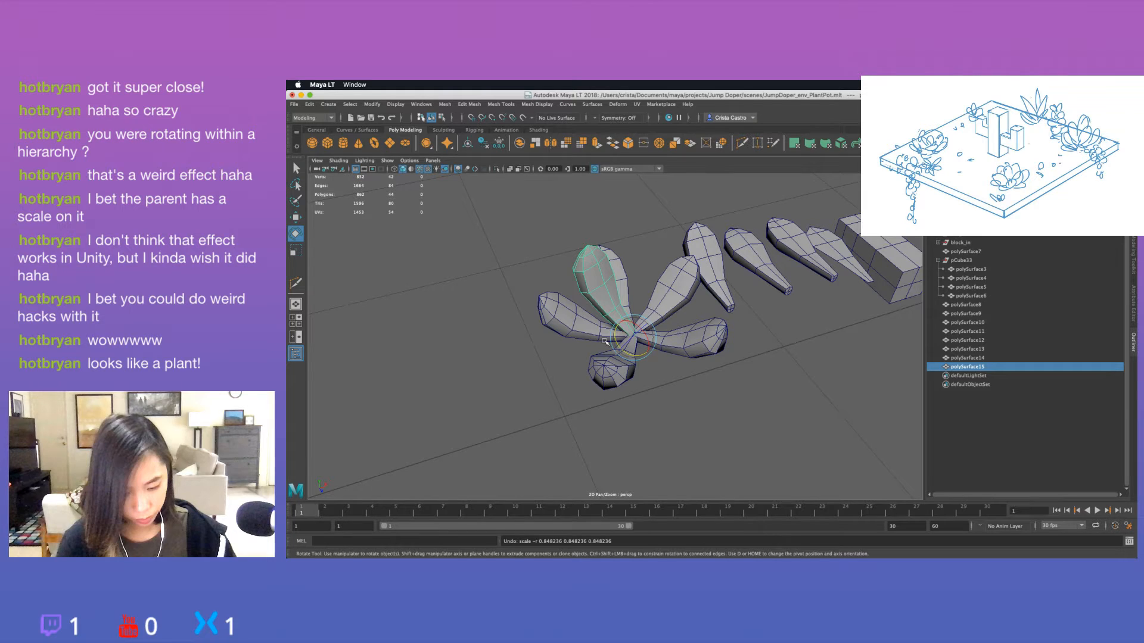
key("super+d")
key("r")
left_click_drag(633, 338, 624, 339)
key("e")
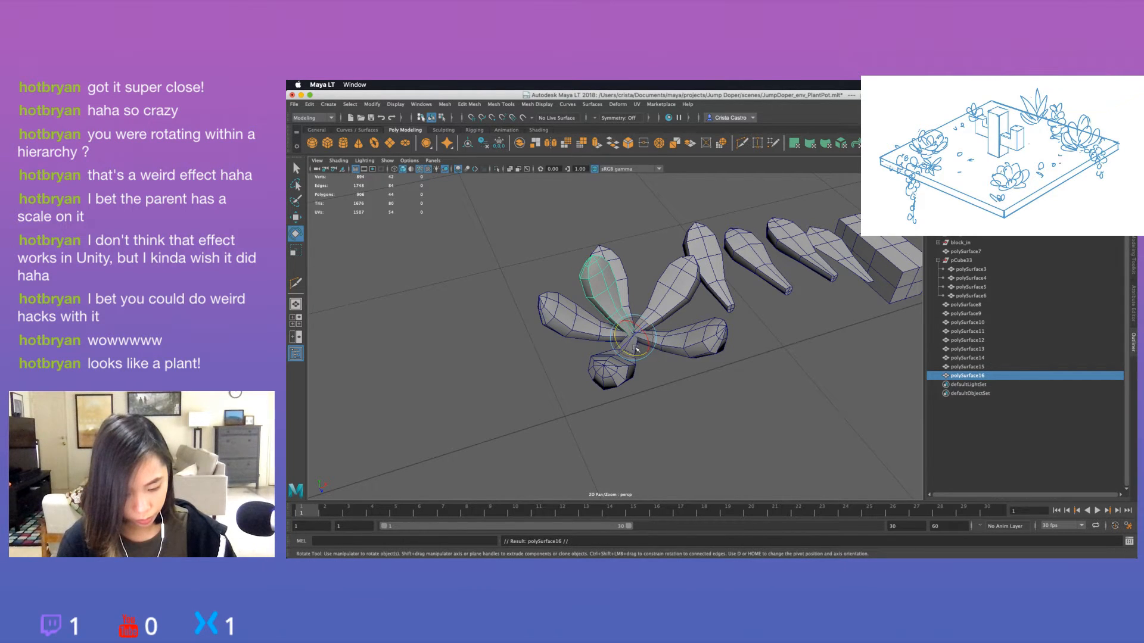
left_click(498, 143)
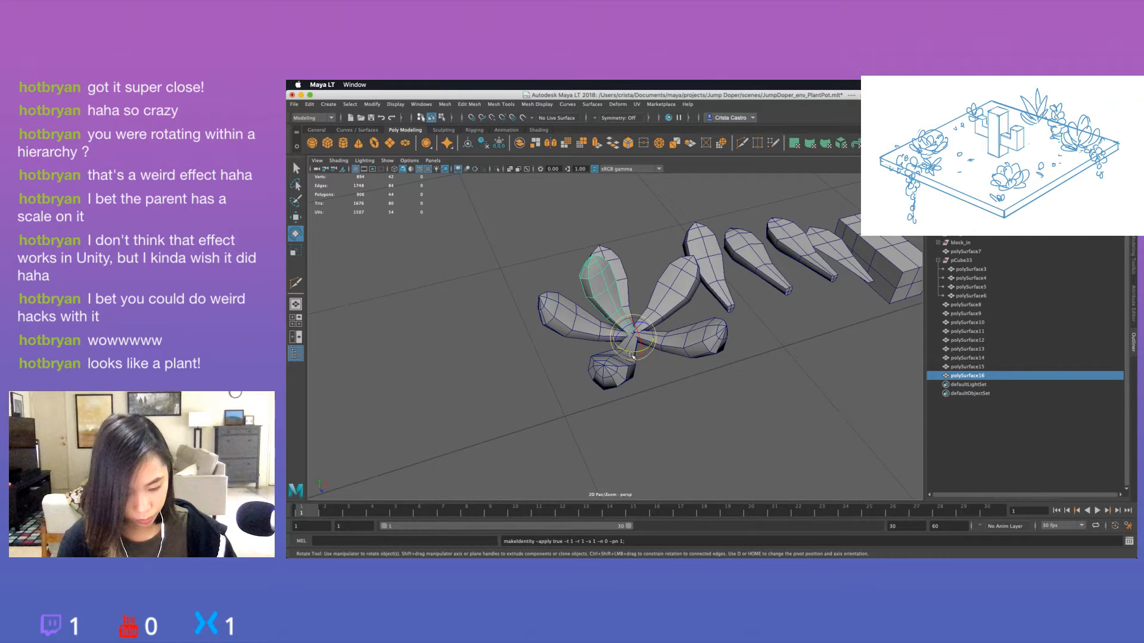
Rotate the smaller leaf around the rosette's centre and add three more duplicates, spreading them into a ring up to about -281 degrees.
mouse_move(632, 355)
left_mouse_down()
mouse_move(612, 350)
mouse_move(650, 345)
mouse_move(586, 358)
mouse_move(630, 355)
mouse_move(616, 345)
left_mouse_up()
key("super+d")
key("super+d")
key("super+d")
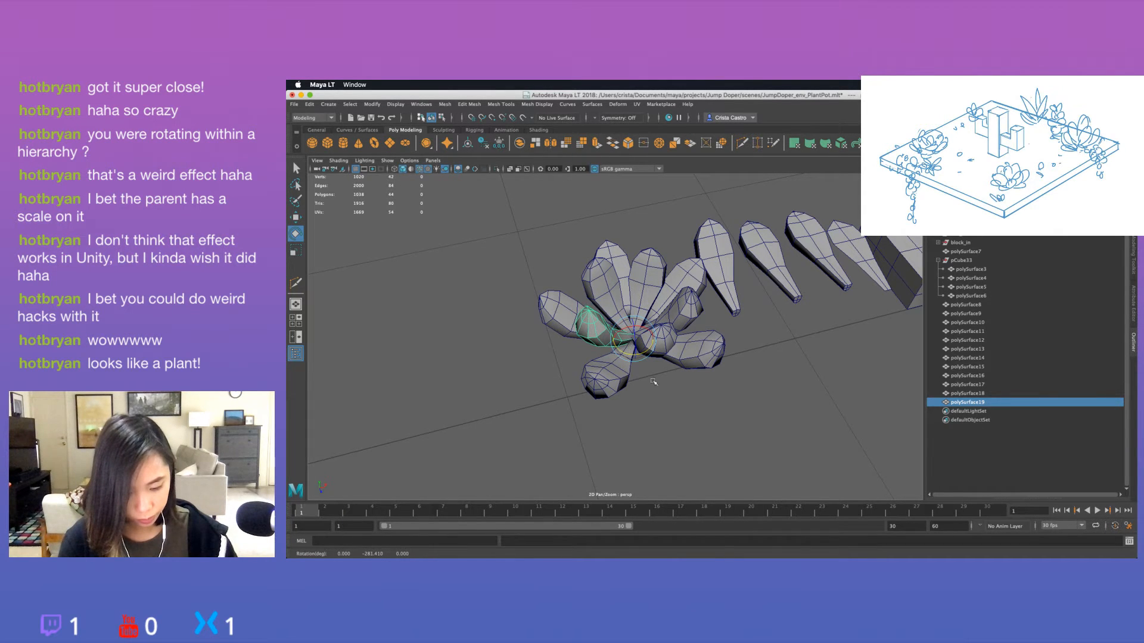
left_click(667, 405)
left_click_drag(676, 417, 783, 373, "alt")
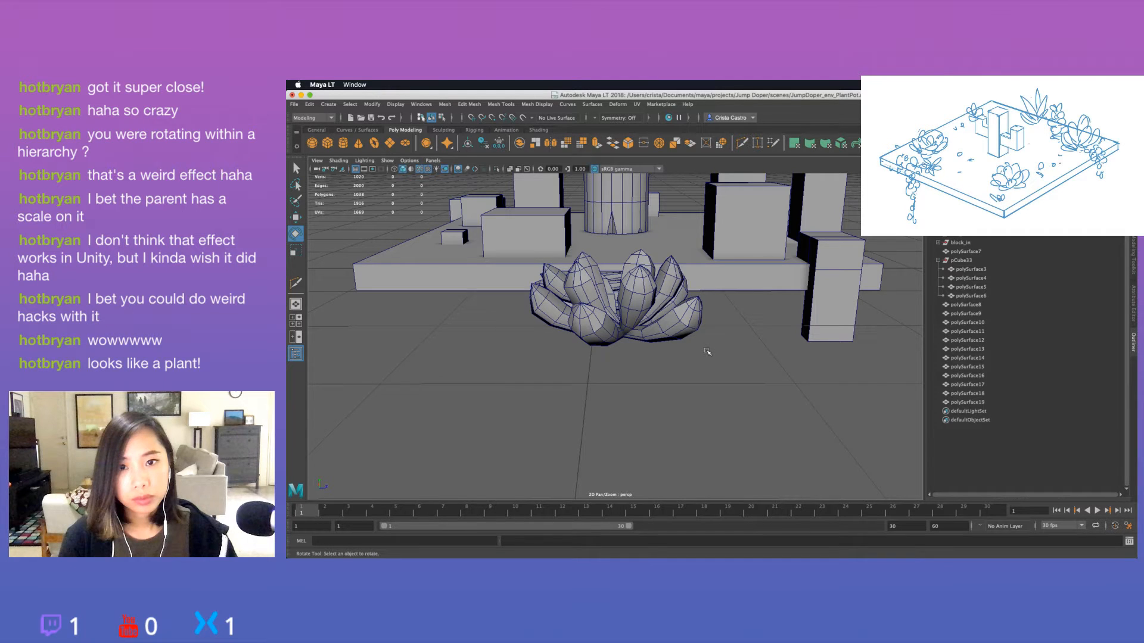
left_click_drag(707, 351, 739, 358, "alt")
Duplicate an outer leaf, scale the copy down and rotate it upright inside the smaller ring.
left_click(562, 330)
left_click_drag(665, 344, 697, 348, "alt")
key("super+d")
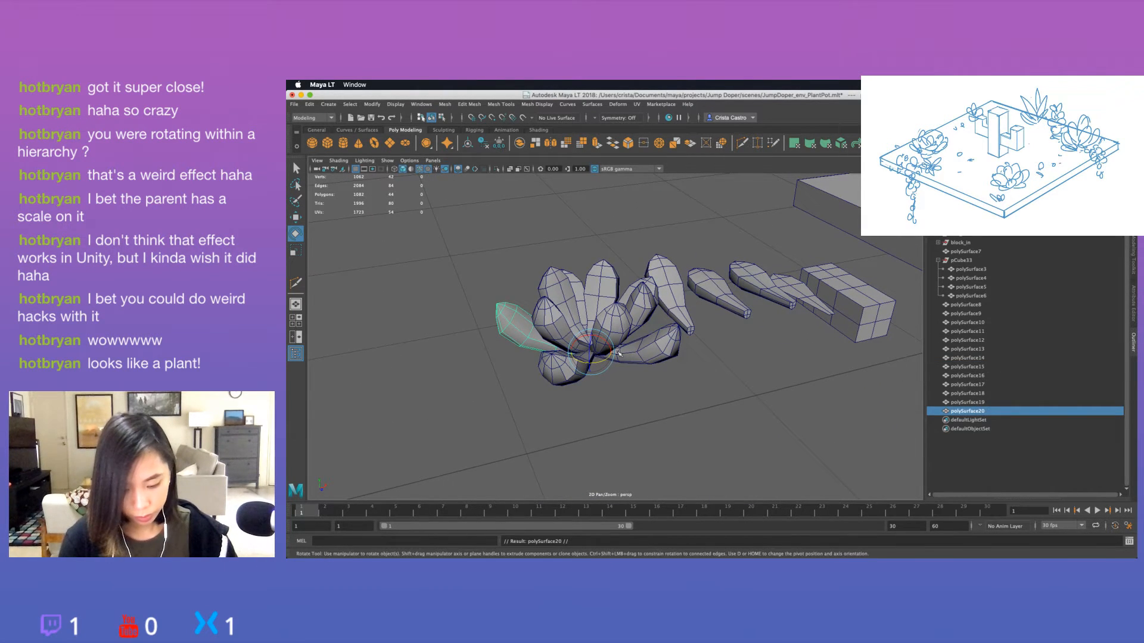
key("r")
mouse_move(592, 352)
left_mouse_down()
mouse_move(602, 343)
mouse_move(659, 356)
mouse_move(630, 343)
mouse_move(651, 334)
mouse_move(611, 349)
left_mouse_up()
key("e")
key("w")
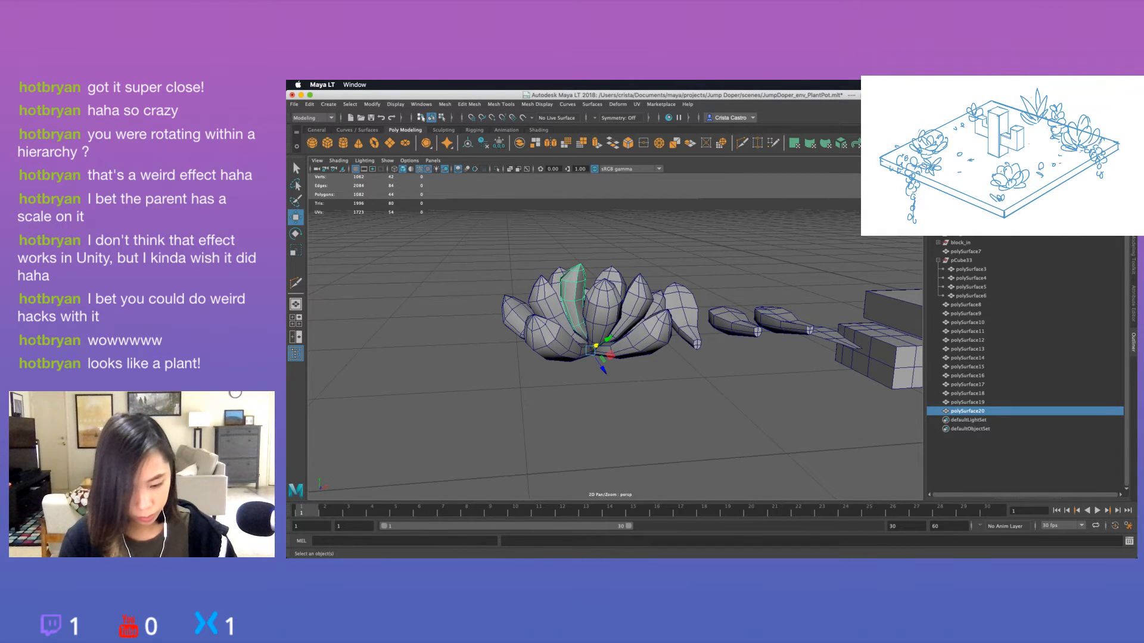
Add two duplicates of the upright leaf and rotate them around the centre to form an innermost ring.
left_click(903, 143)
left_click_drag(596, 331, 570, 382)
key("super+d")
key("e")
key("super+z")
key("super+d")
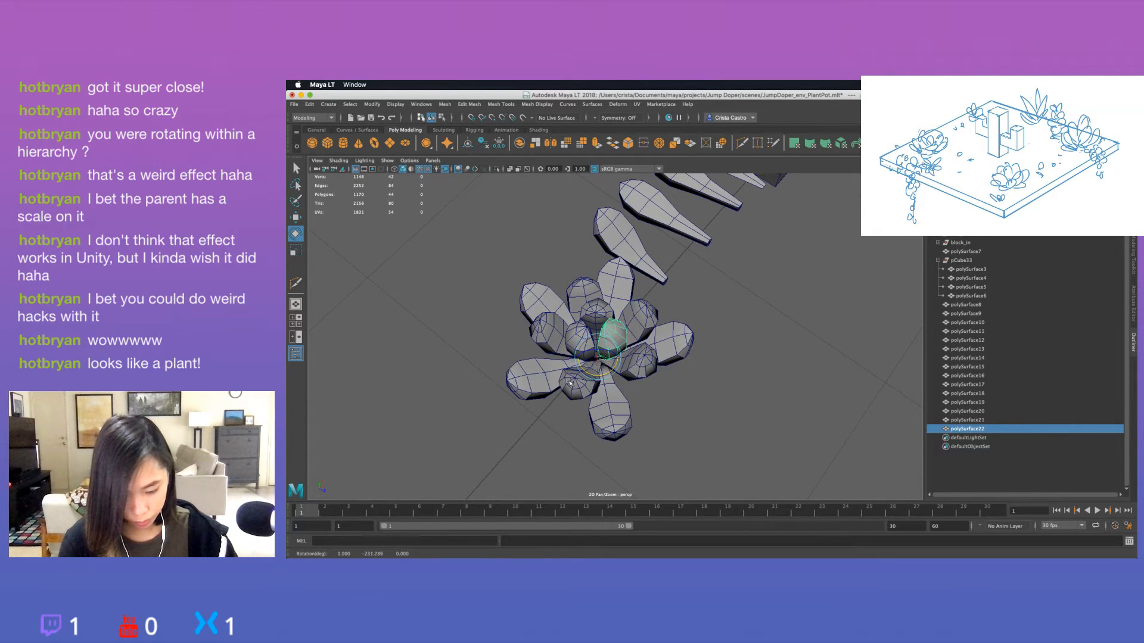
Select the three innermost leaves polySurface20, polySurface21 and polySurface22 and scale them together.
left_click(581, 333)
left_click(611, 335, "shift")
left_click(598, 323, "shift")
key("r")
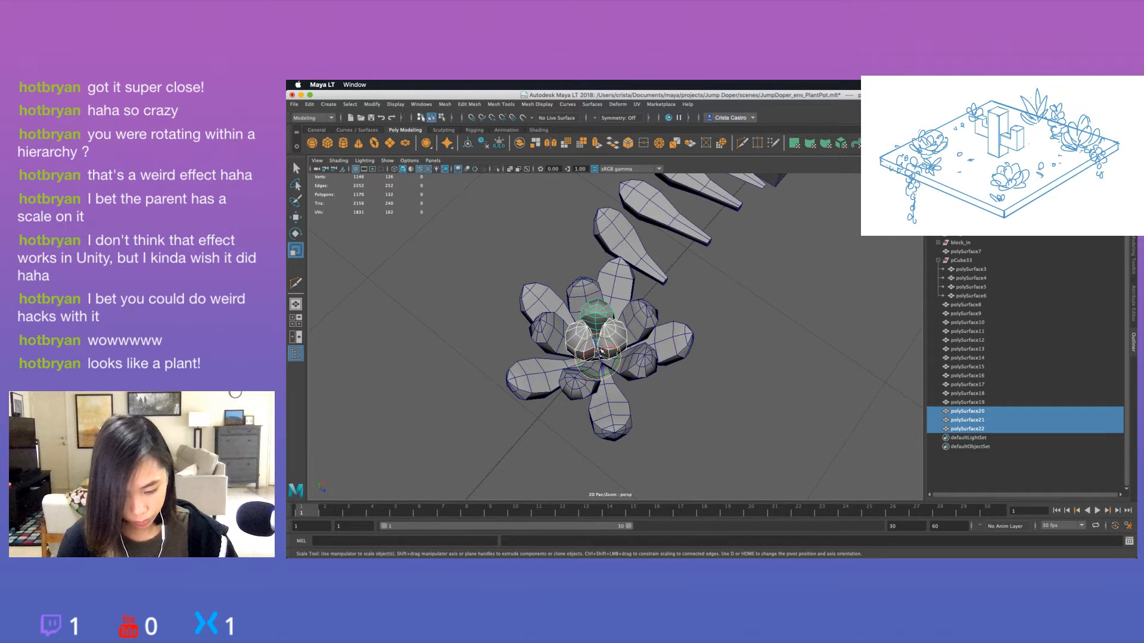
left_click_drag(601, 361, 599, 296, "alt")
left_click_drag(619, 349, 605, 350, "alt")
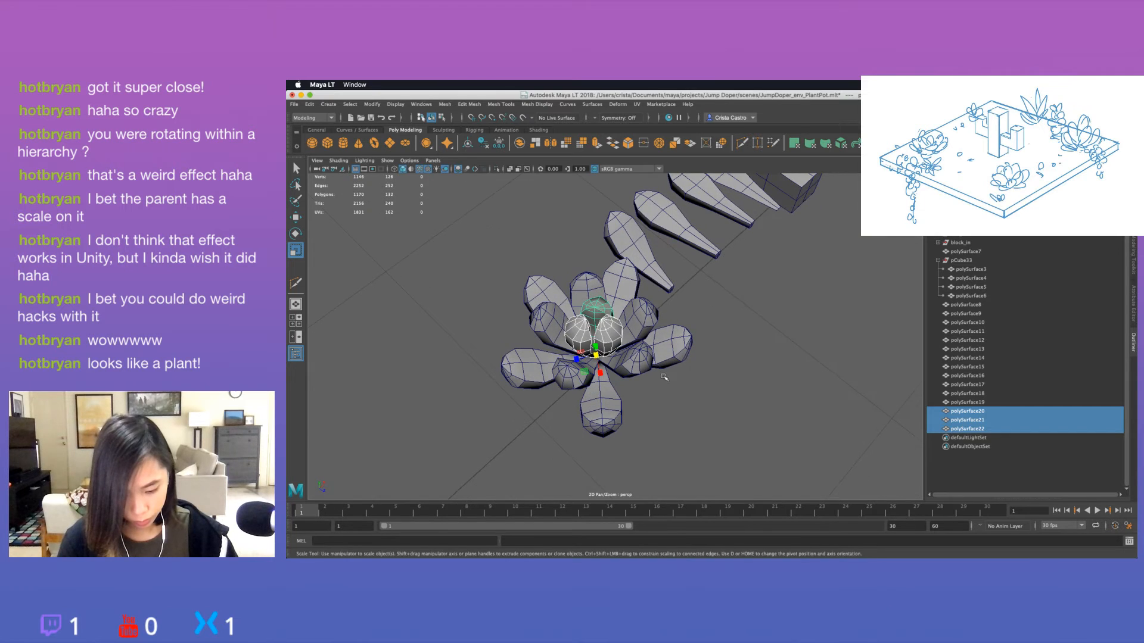
left_click(682, 390)
left_click_drag(681, 391, 643, 399, "alt")
Adjust the size and tilt of the innermost leaf polySurface22, undoing the trial rotations.
left_click(601, 352)
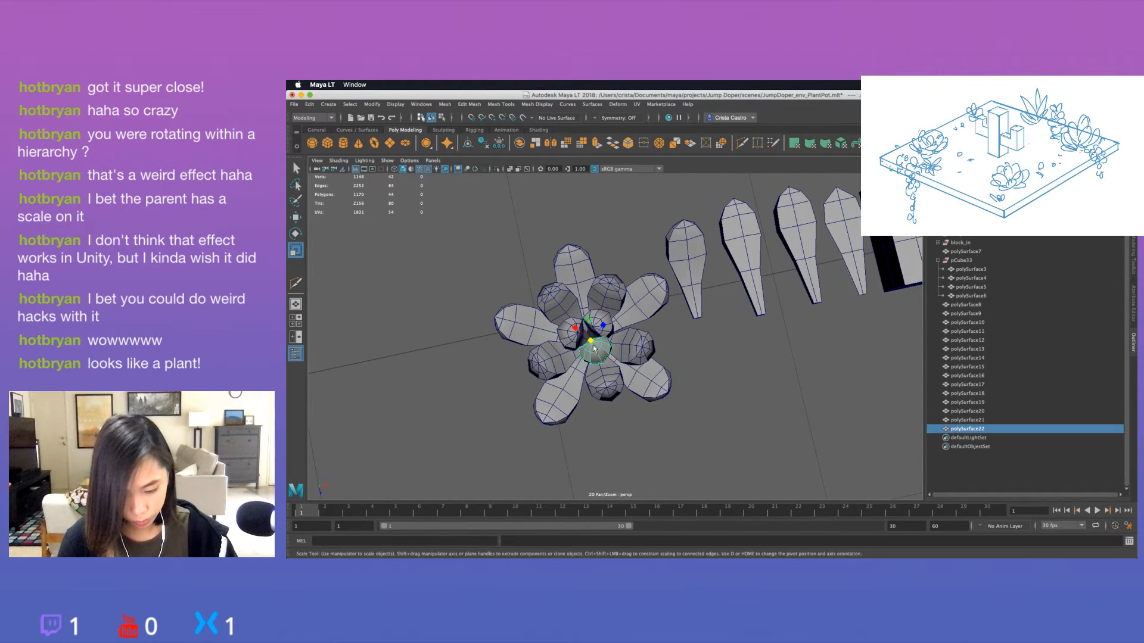
mouse_move(601, 351)
left_mouse_down("alt")
mouse_move(653, 335)
mouse_move(643, 384)
mouse_move(694, 334)
mouse_move(763, 307)
mouse_move(654, 352)
mouse_move(587, 360)
left_mouse_up("alt")
left_click(765, 307)
left_click(604, 338)
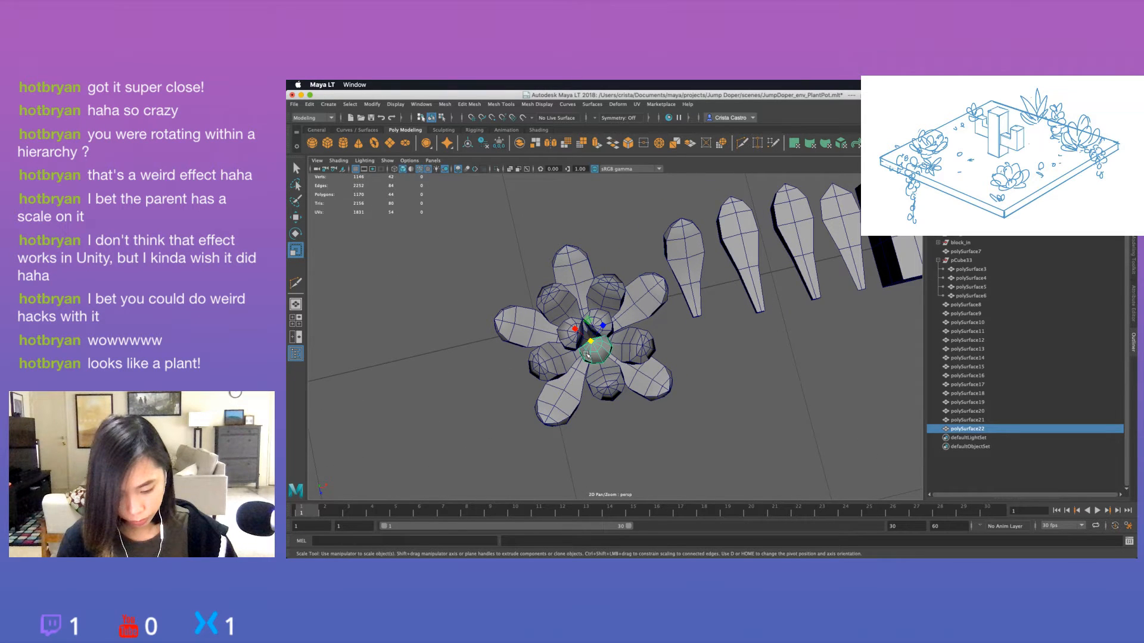
key("e")
mouse_move(599, 351)
left_mouse_down()
mouse_move(620, 360)
mouse_move(568, 346)
mouse_move(588, 369)
mouse_move(616, 349)
mouse_move(611, 359)
left_mouse_up()
key("super+z")
key("super+z")
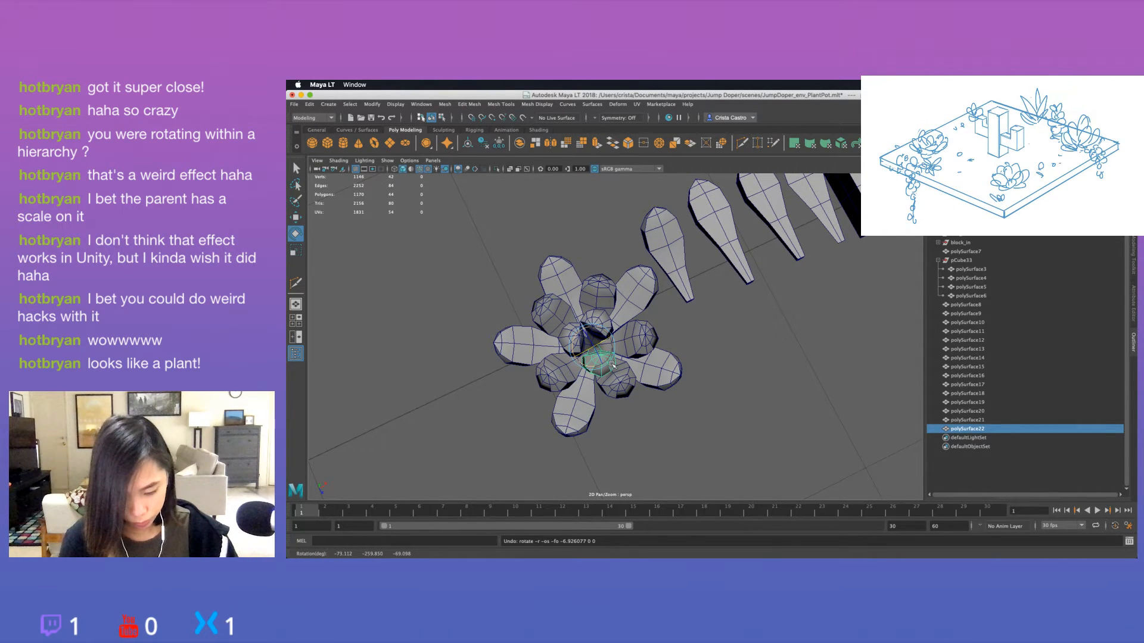
left_click(691, 420)
left_click_drag(691, 420, 599, 385, "alt")
Fine-tune the tilt of the innermost leaf polySurface20 by about -4 degrees in X and 5 degrees in Z.
left_click(624, 290)
left_click_drag(625, 290, 644, 320, "alt")
left_click(622, 337)
left_click(649, 302)
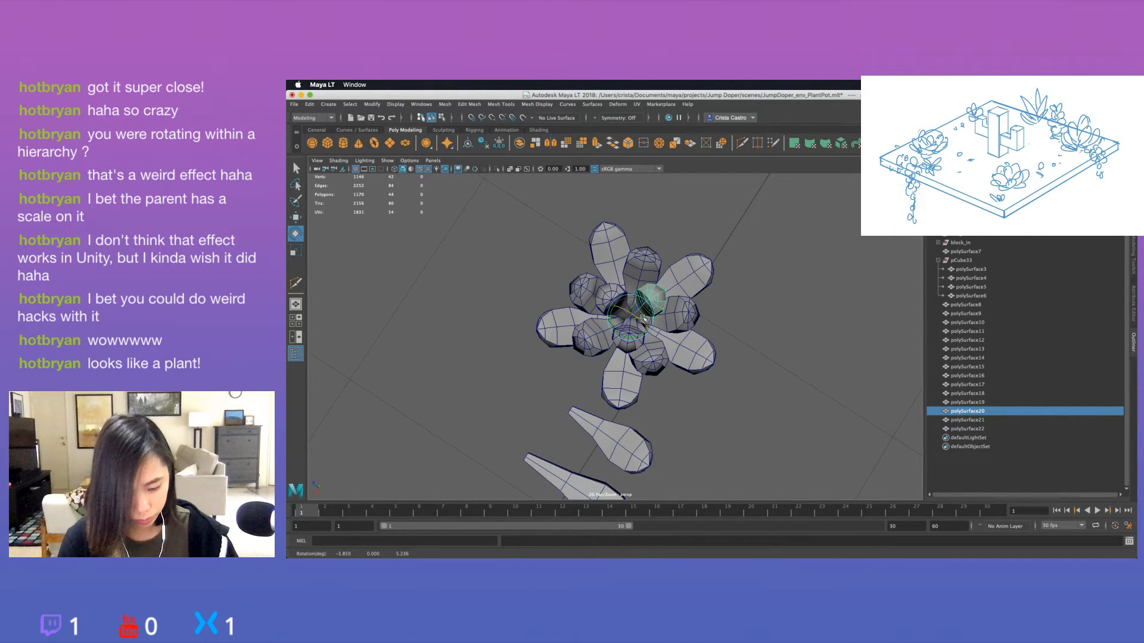
left_click(783, 334)
left_click_drag(783, 334, 646, 389, "alt")
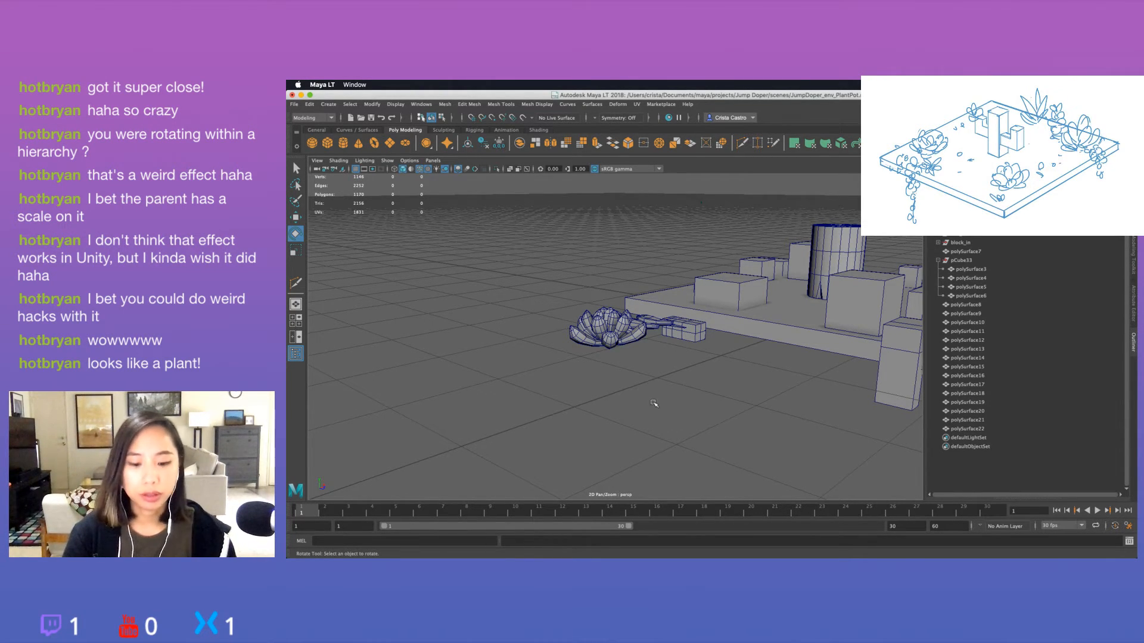
left_click_drag(654, 403, 642, 342, "alt")
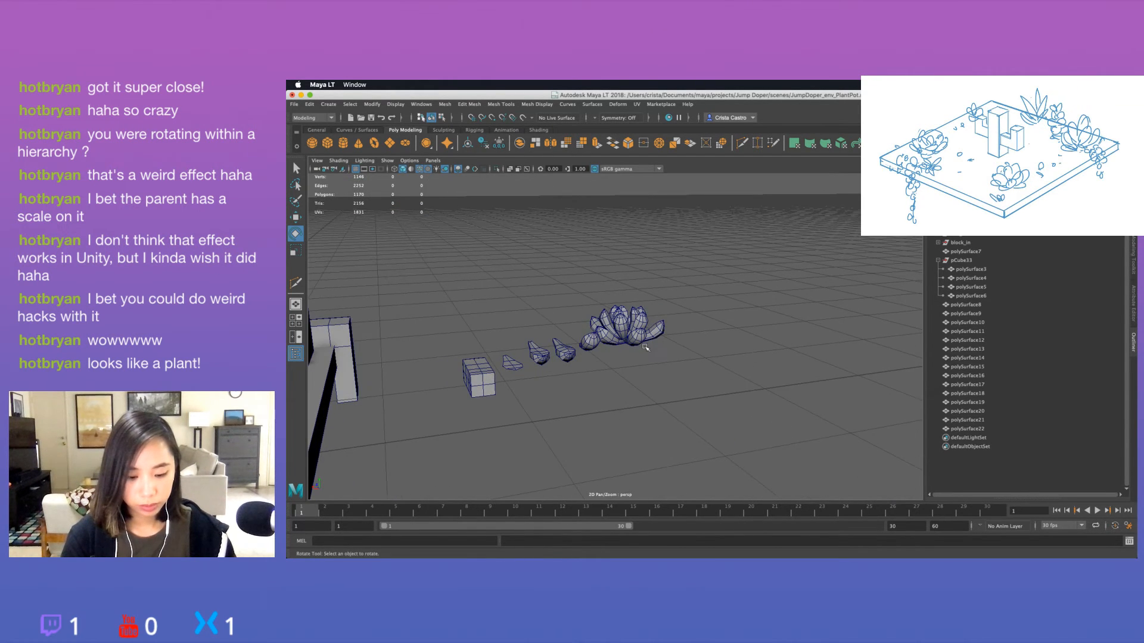
Duplicate an outer leaf of the rosette and rotate the copy downward to start a lower ring.
left_click(643, 341)
key("f")
scroll(675, 352, "down", 5)
left_click(661, 383)
left_click_drag(692, 375, 600, 357, "alt")
left_click(650, 363)
key("ctrl+d")
left_click_drag(602, 382, 587, 356, "alt")
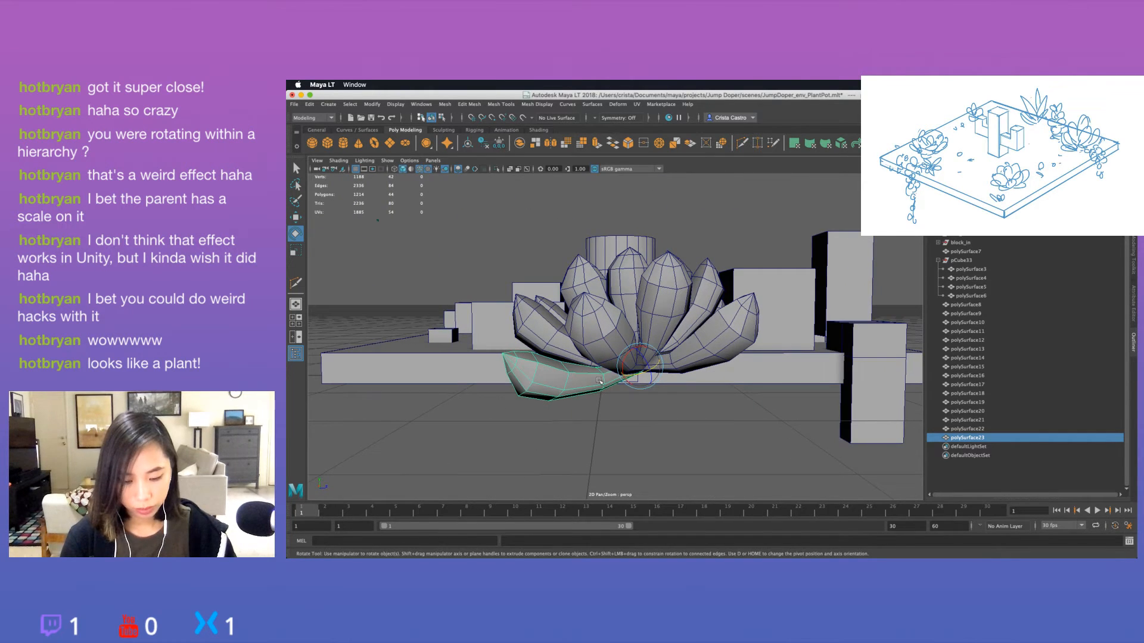
Rotate the new lower leaf polySurface23 so it spreads outward beneath the outer ring.
left_click(634, 420)
left_click_drag(633, 420, 712, 419, "alt")
left_click(600, 404)
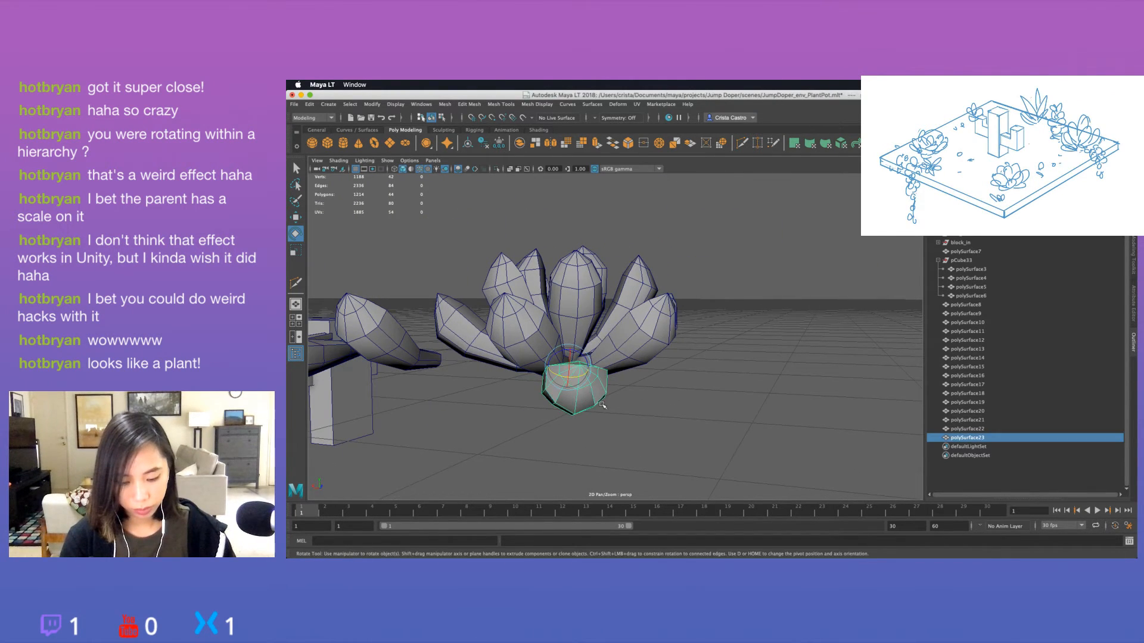
left_click_drag(601, 403, 594, 408, "alt")
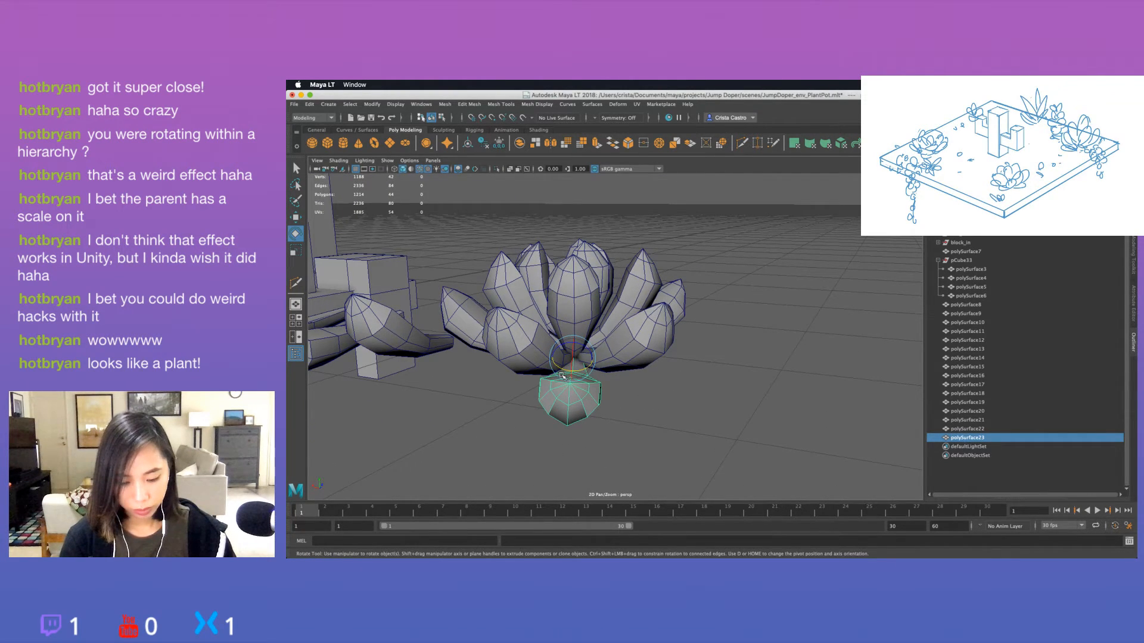
left_click(661, 417)
left_click_drag(660, 416, 647, 449, "alt")
left_click(550, 382)
scroll(646, 449, "down", 3)
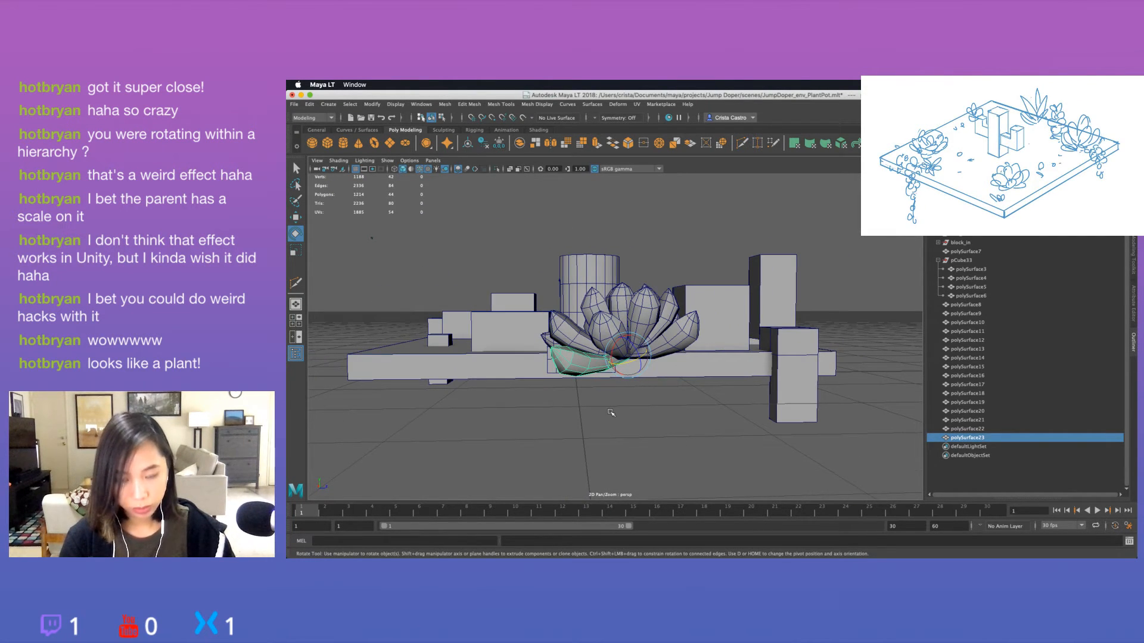
Refine the scale and rotation of the lower leaf against the rest of the rosette.
left_click(578, 406)
left_click_drag(578, 406, 635, 399, "alt")
left_click(573, 355)
key("r")
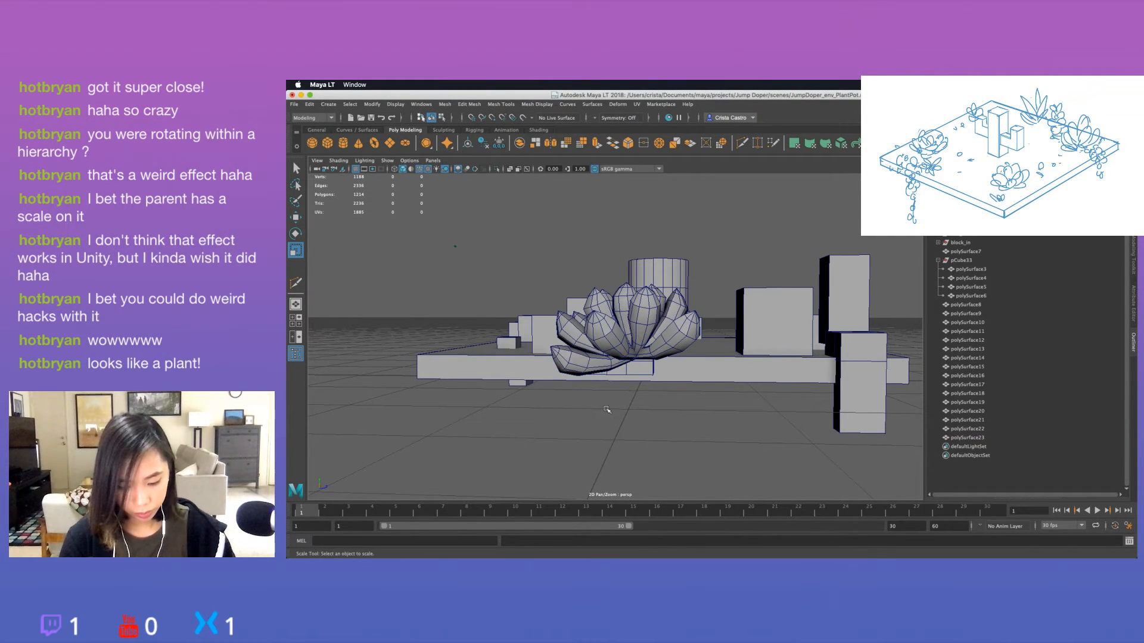
left_click_drag(636, 346, 658, 405, "alt")
key("e")
left_click_drag(595, 362, 597, 345)
left_click(651, 387)
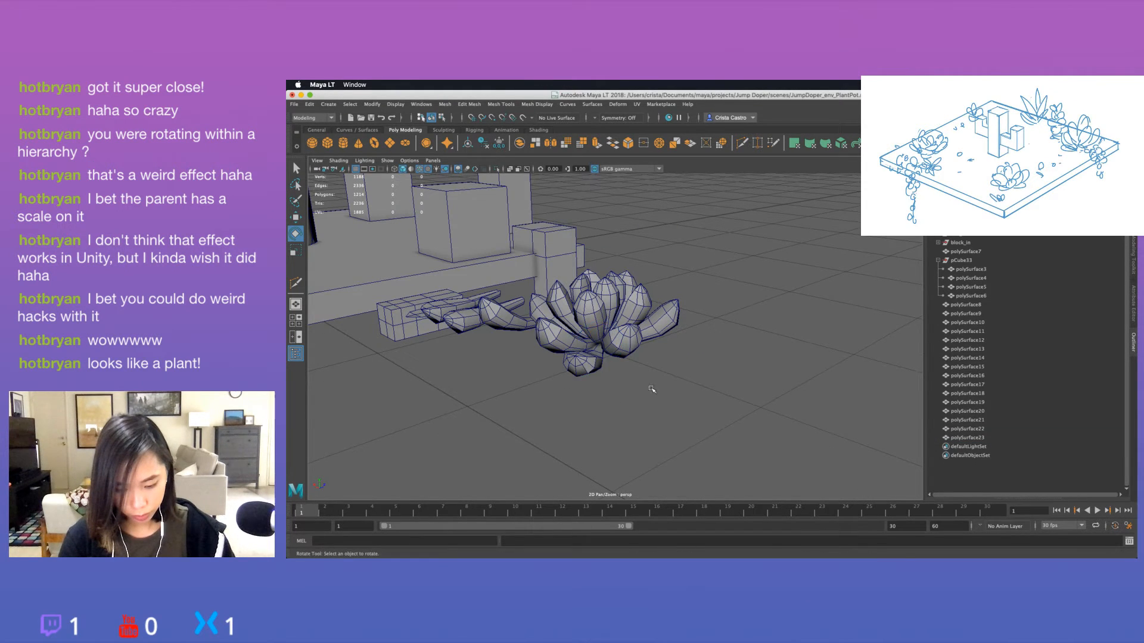
Duplicate the lower leaf and rotate the copy around the rosette's centre to about 75 degrees in Y.
left_click_drag(651, 388, 589, 453, "alt")
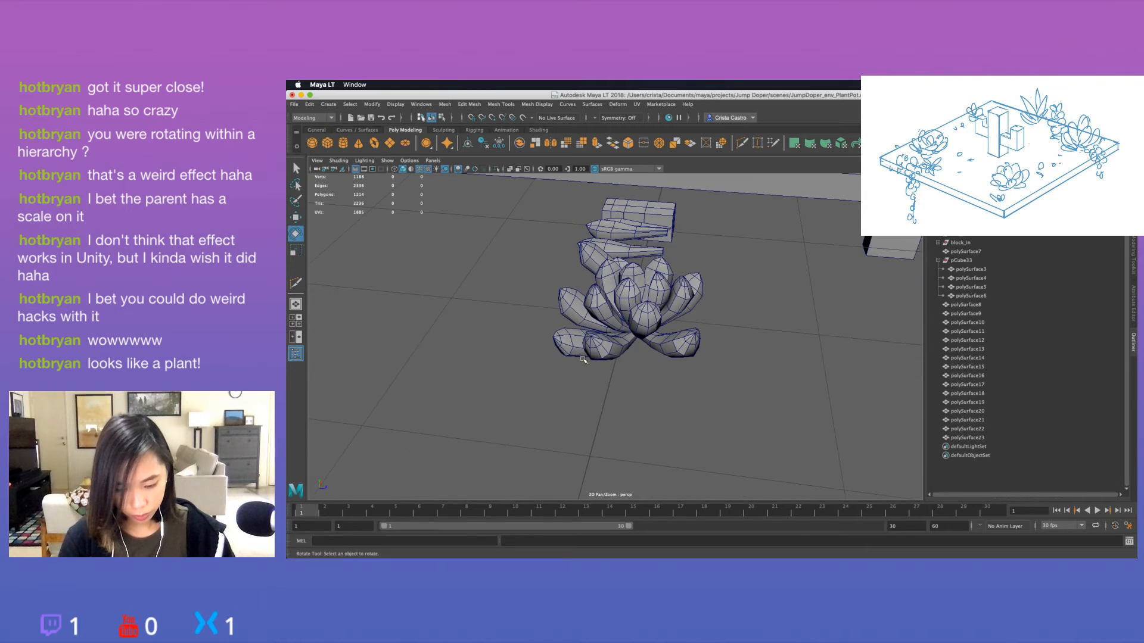
left_click(577, 354)
key("ctrl+d")
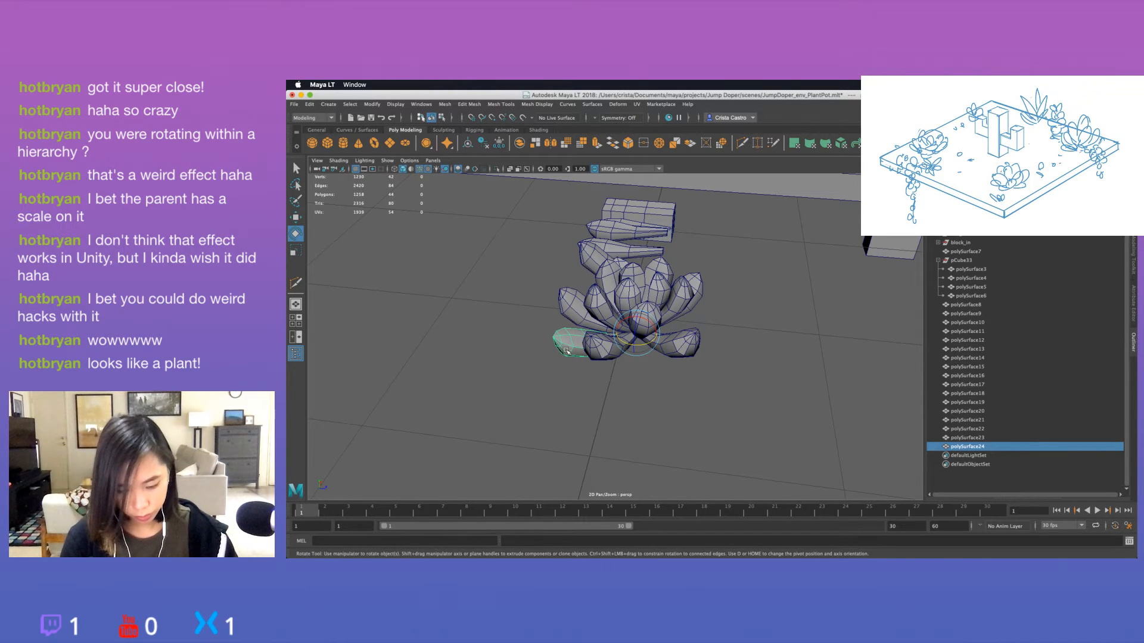
left_click_drag(628, 346, 649, 377)
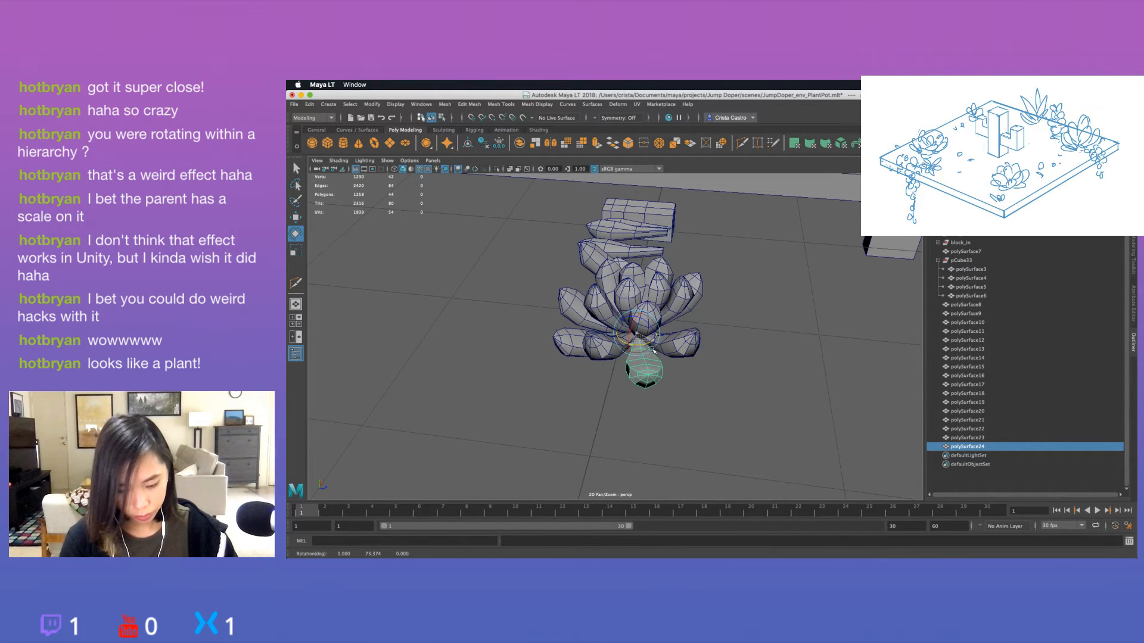
left_click(744, 374)
mouse_move(744, 374)
left_mouse_down("alt")
mouse_move(732, 423)
mouse_move(730, 359)
left_mouse_up("alt")
left_click(671, 358)
left_click_drag(662, 370, 633, 408, "alt")
Add two more lower leaf duplicates around the centre, turning the first to about 145 degrees in Y.
key("super+d")
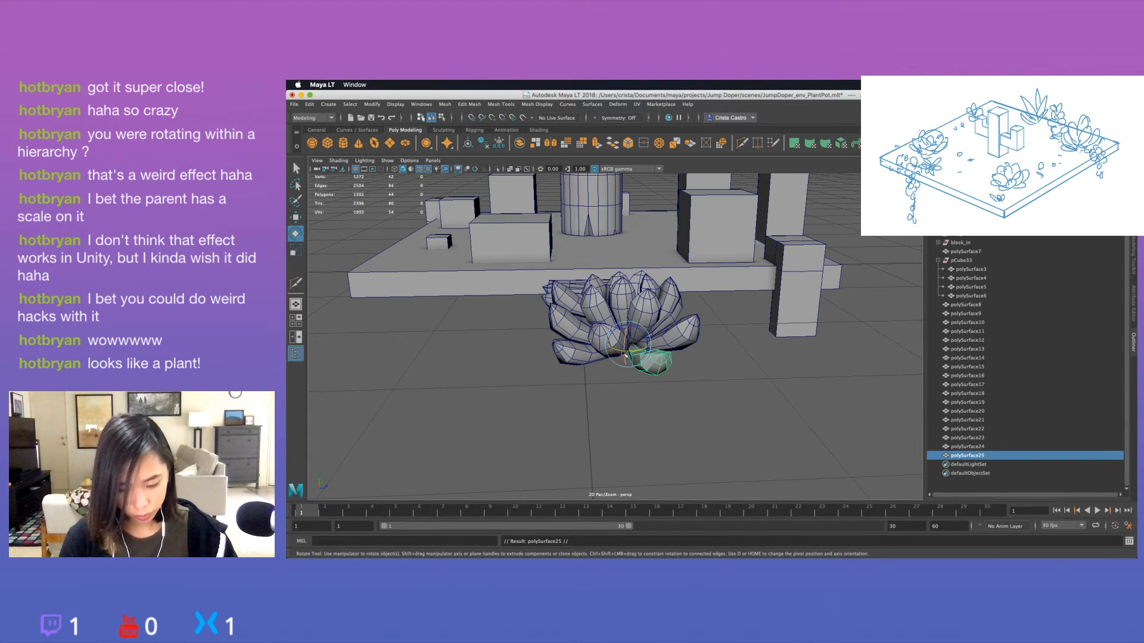
left_click_drag(617, 351, 661, 371)
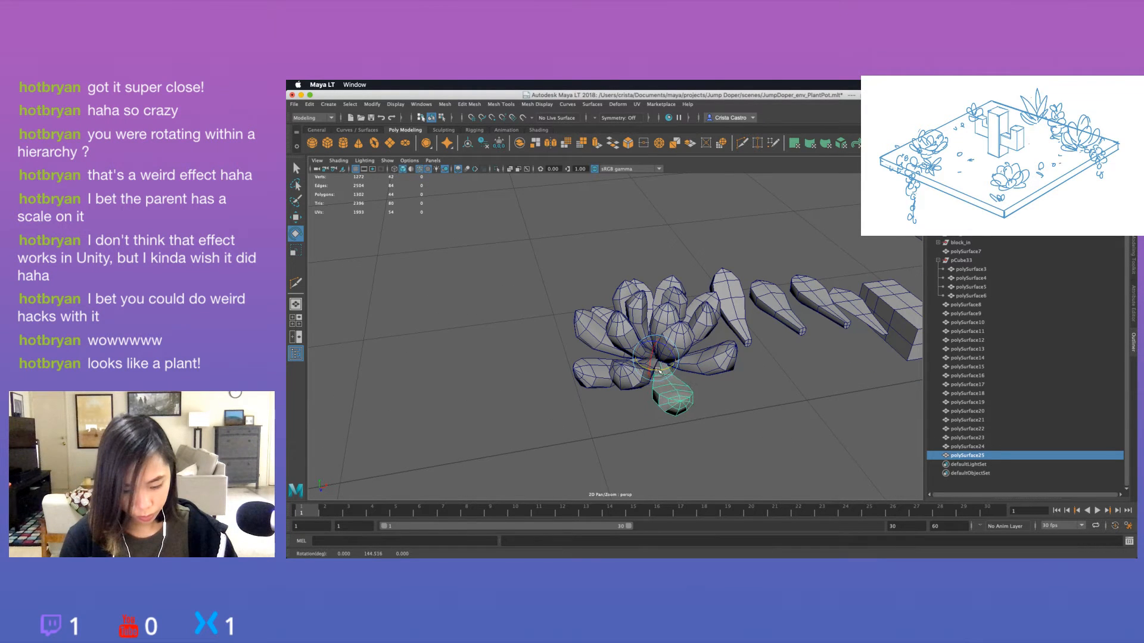
left_click_drag(698, 412, 624, 389, "alt")
key("super+d")
left_click_drag(645, 407, 792, 422, "alt")
left_click(649, 410)
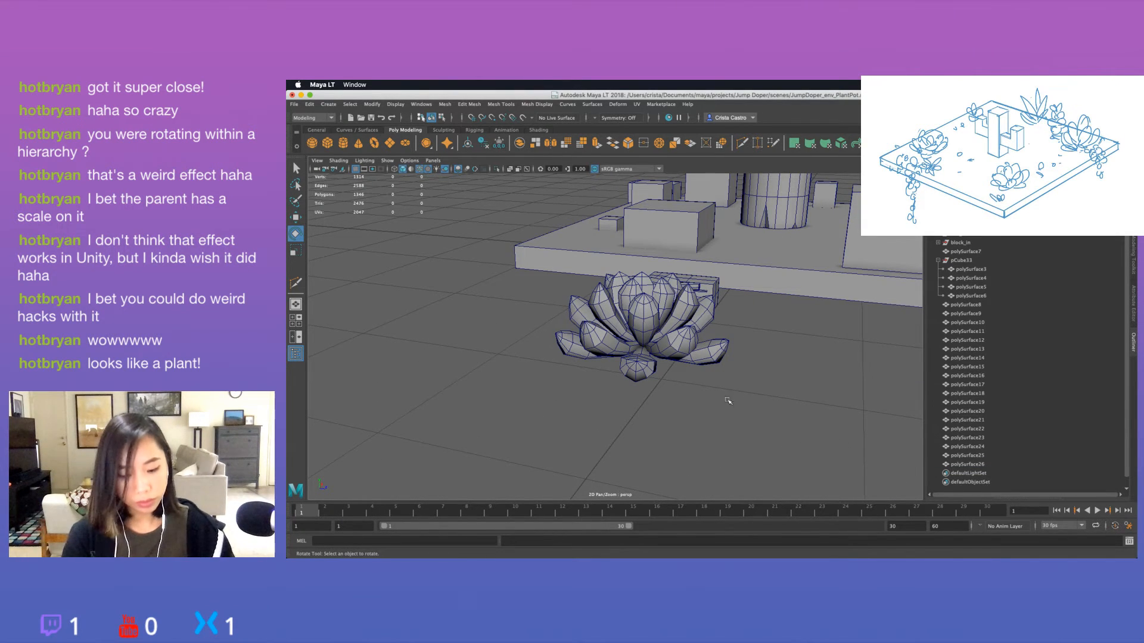
Duplicate the lower leaf once more and rotate the copy into the remaining gap of the lower ring.
key("super+Tab")
left_click(712, 418)
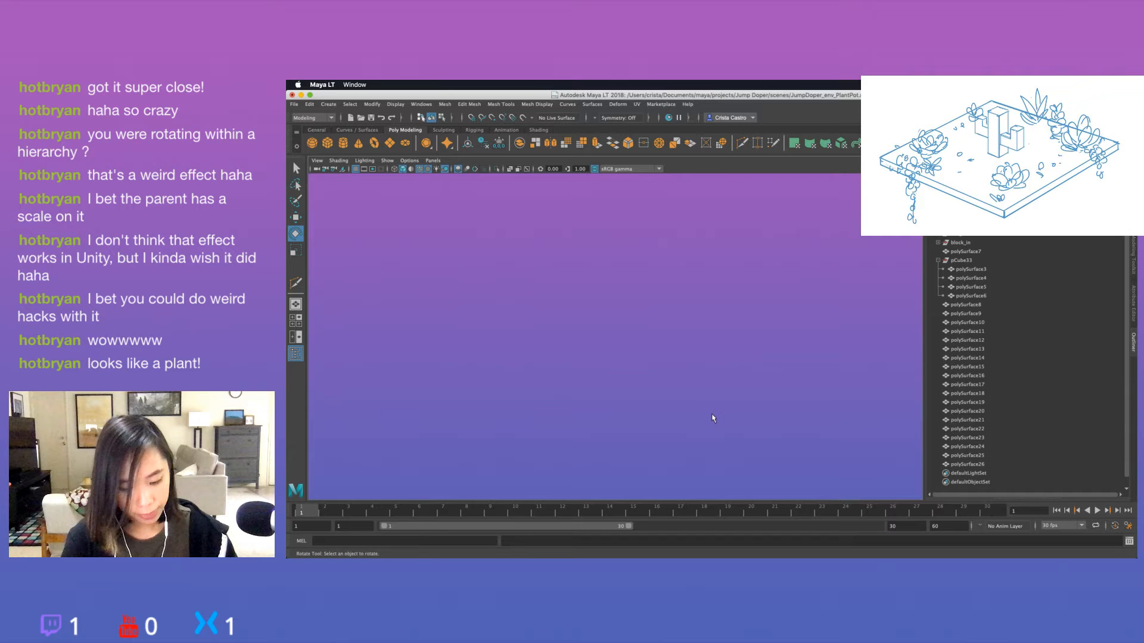
left_click_drag(712, 419, 563, 361, "alt")
left_click(611, 388)
key("super+d")
left_click(697, 359)
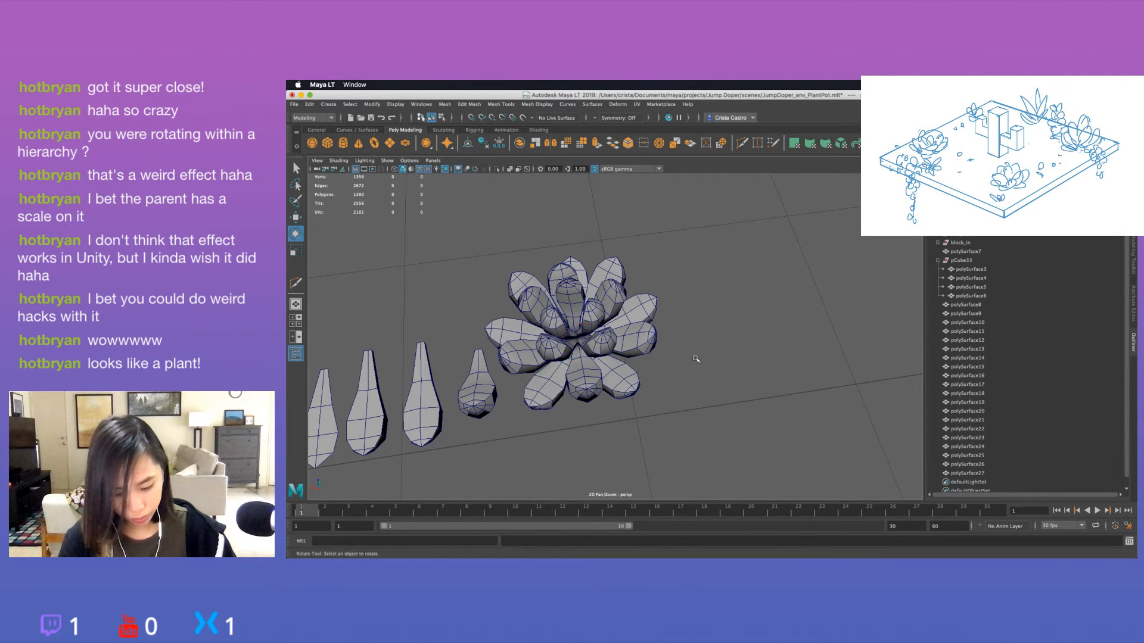
left_click_drag(697, 360, 759, 386, "alt")
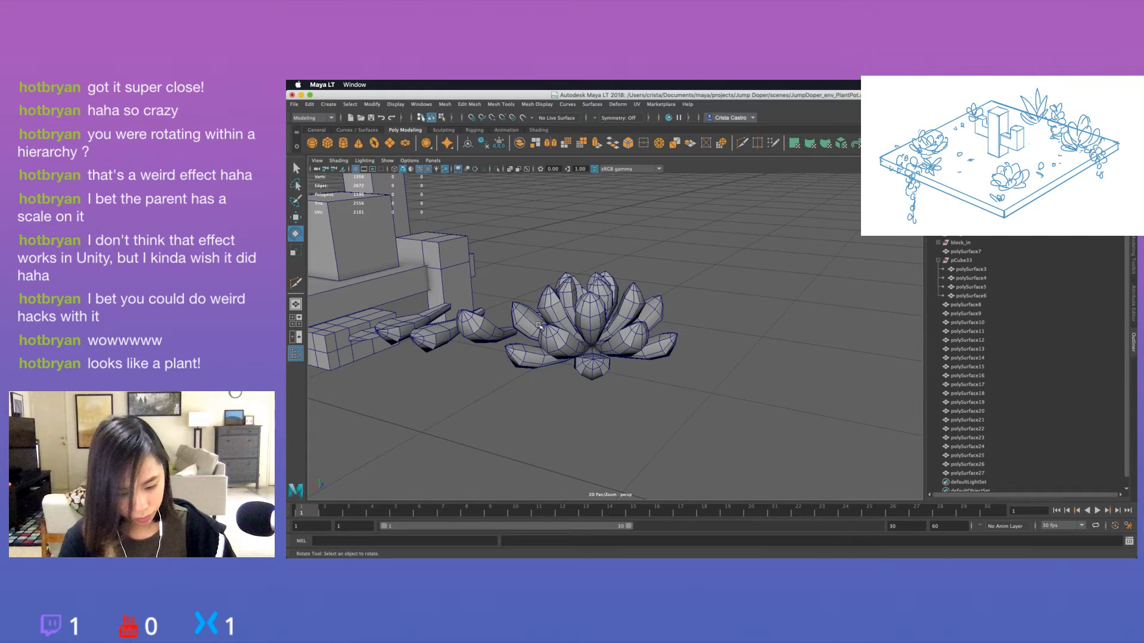
Select the leaves of the rosette's lower and middle rings together.
left_click_drag(529, 384, 585, 357)
left_click(627, 340, "shift")
left_click(661, 348, "shift")
left_click_drag(685, 353, 605, 390, "alt")
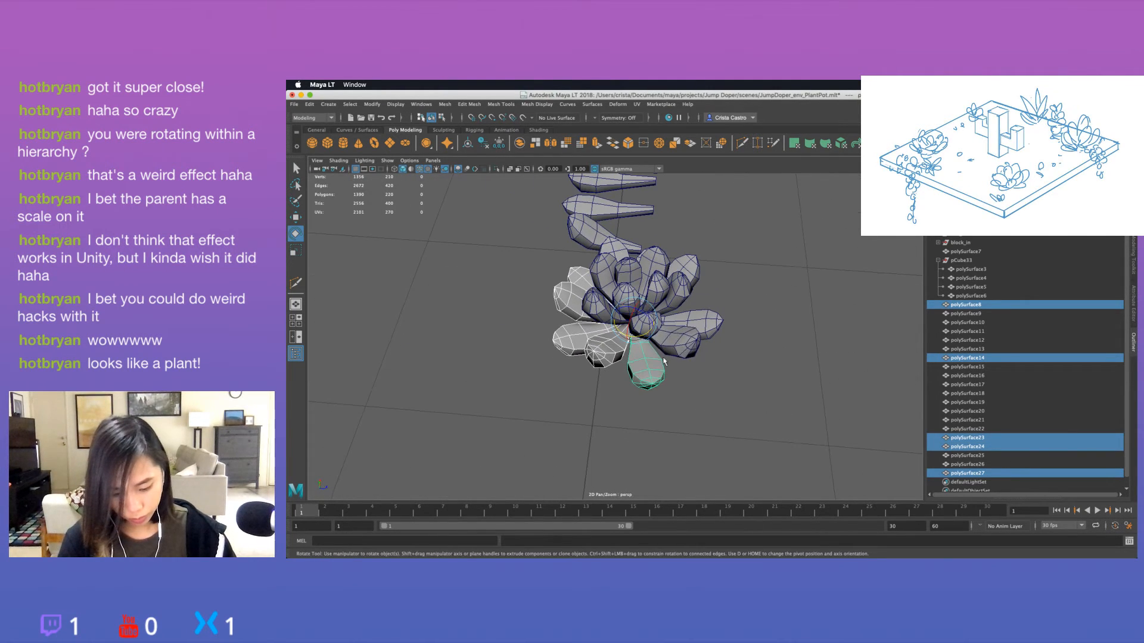
left_click(681, 348, "shift")
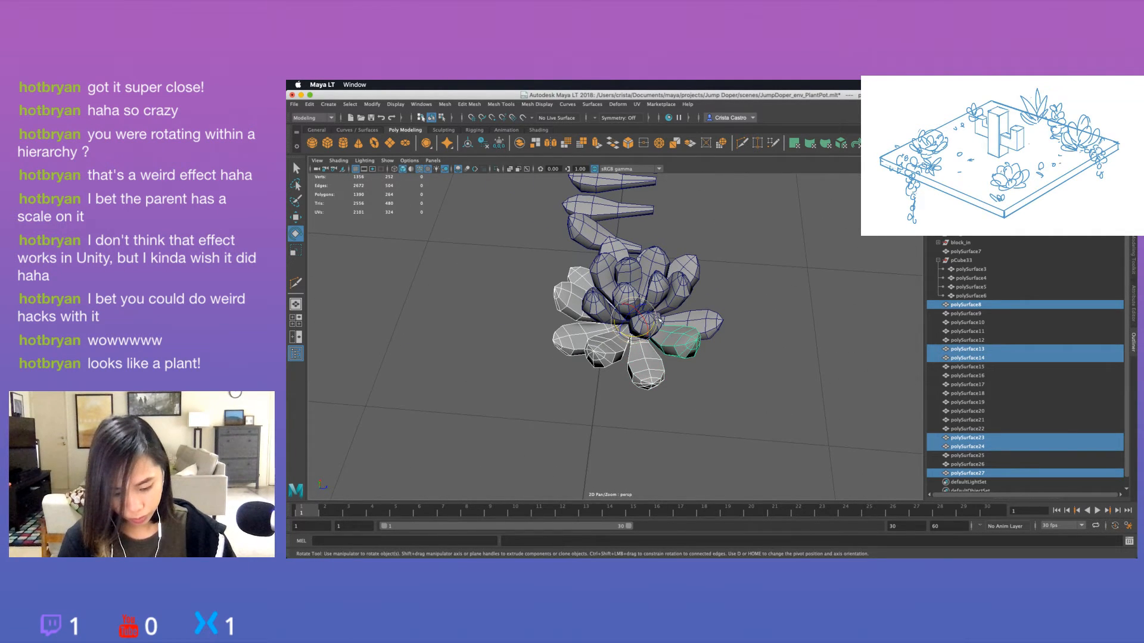
left_click(699, 321, "shift")
left_click_drag(709, 334, 631, 346, "alt")
left_click(723, 358, "shift")
left_click(734, 326, "shift")
left_click(664, 292, "shift")
left_click(704, 324, "shift")
left_click(691, 355, "shift")
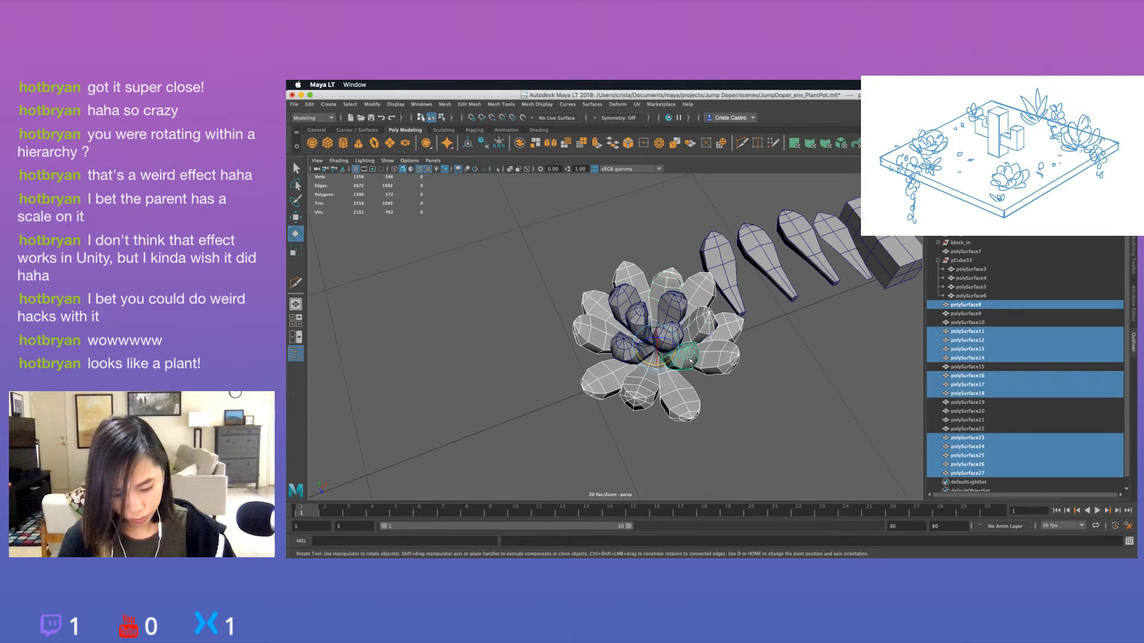
Add the remaining inner leaves to the selection so the whole rosette is selected.
left_click_drag(685, 318, 686, 332, "alt")
right_click_drag(686, 332, 724, 334, "alt")
left_click(631, 271, "shift")
left_click(653, 302, "shift")
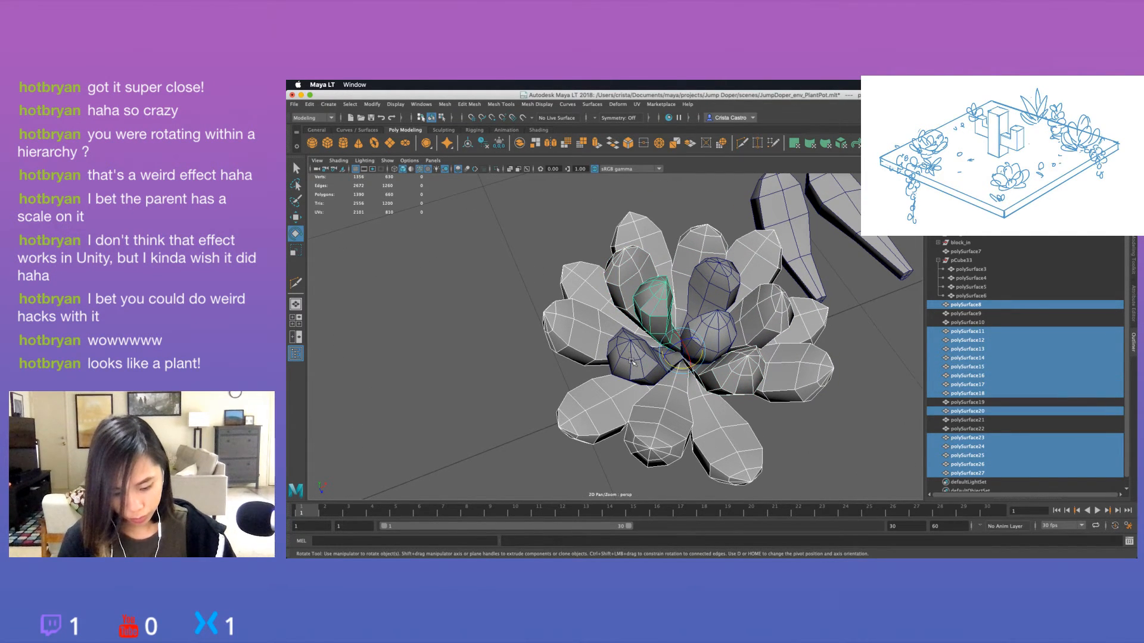
left_click(636, 355, "shift")
left_click(725, 323, "shift")
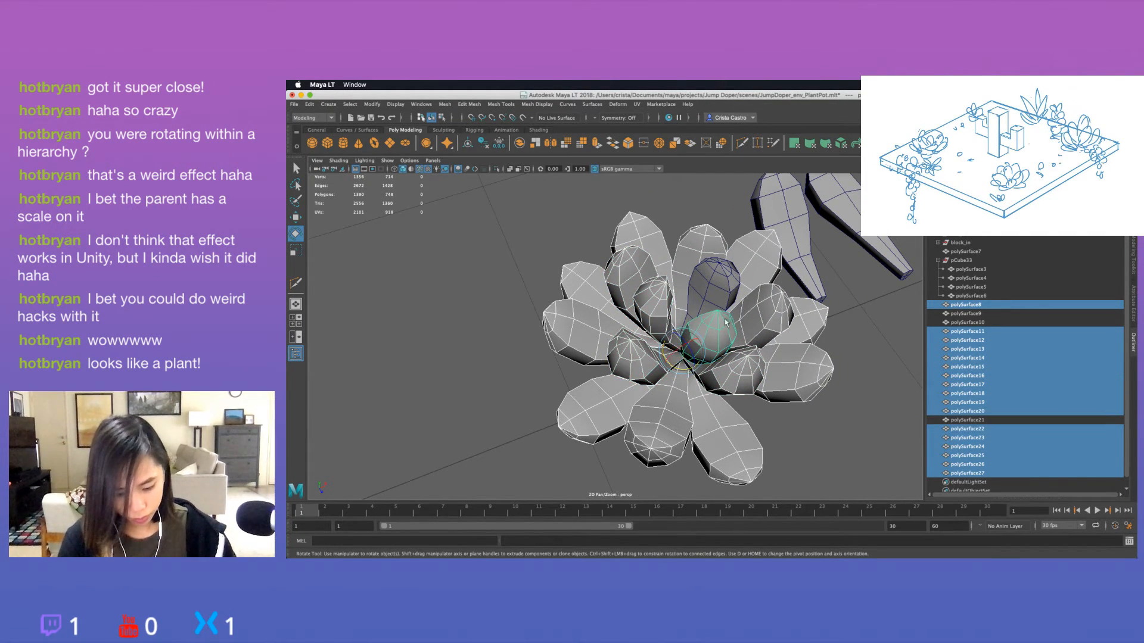
left_click(723, 283, "shift")
left_click_drag(723, 283, 678, 368, "alt")
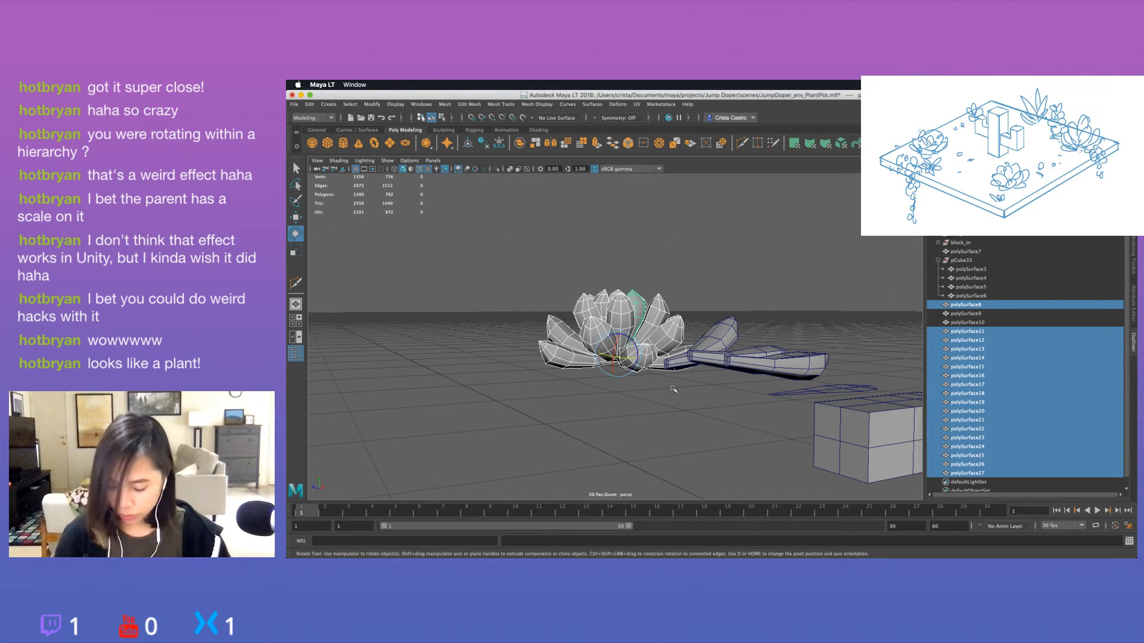
Group the selected rosette leaves, rename the group succ_1 and centre its pivot.
key("ctrl+g")
double_click(955, 323)
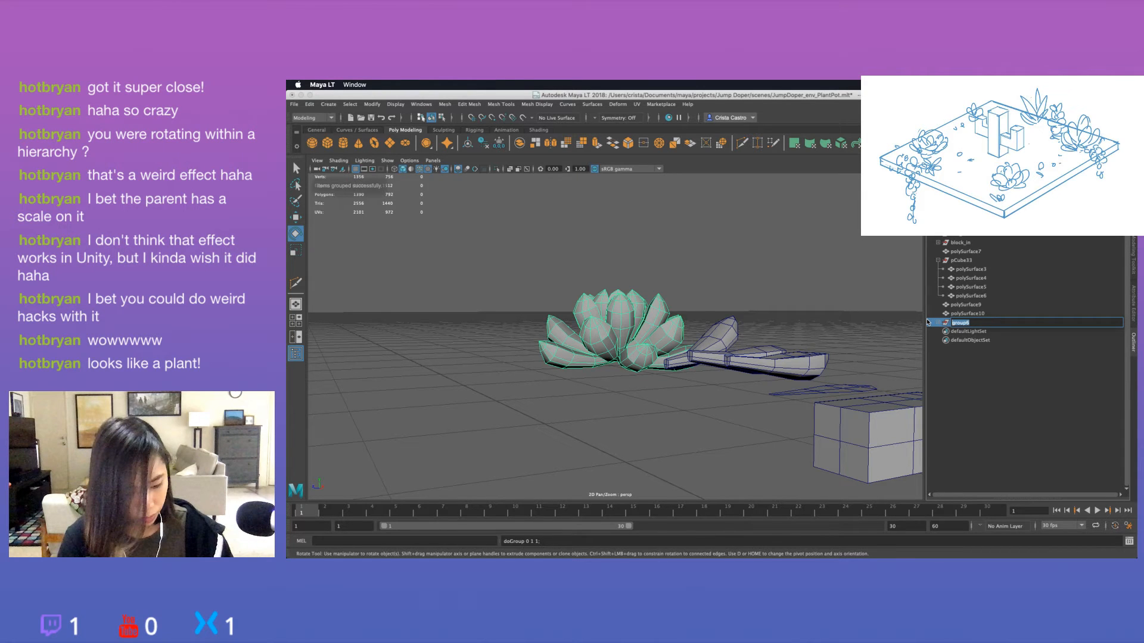
type("succ_1")
key("Return")
key("w")
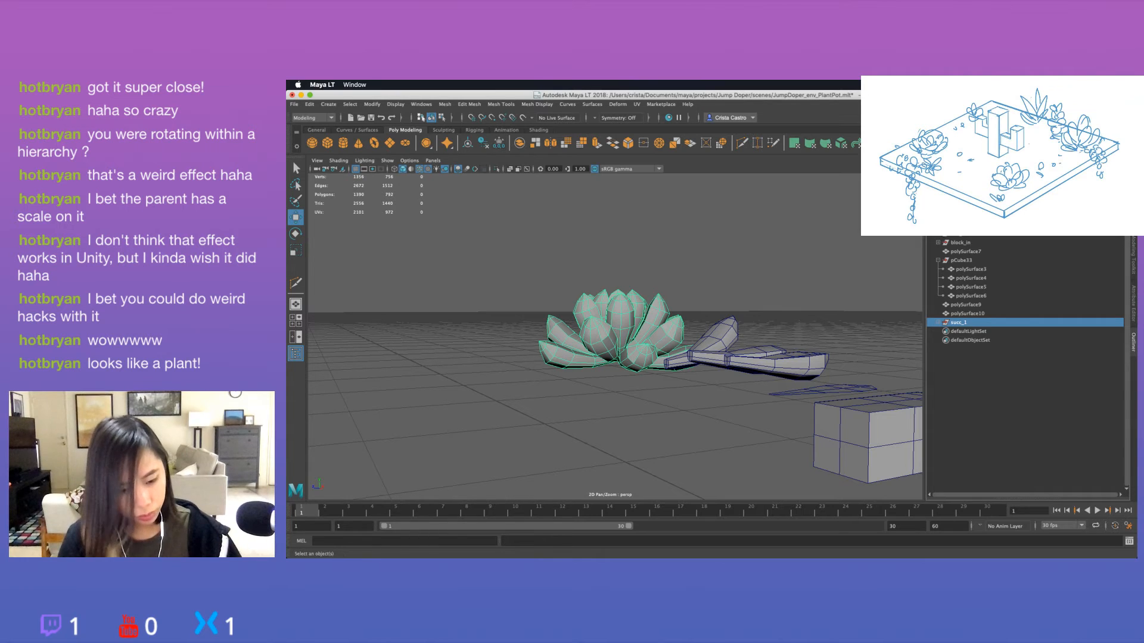
left_click(468, 142)
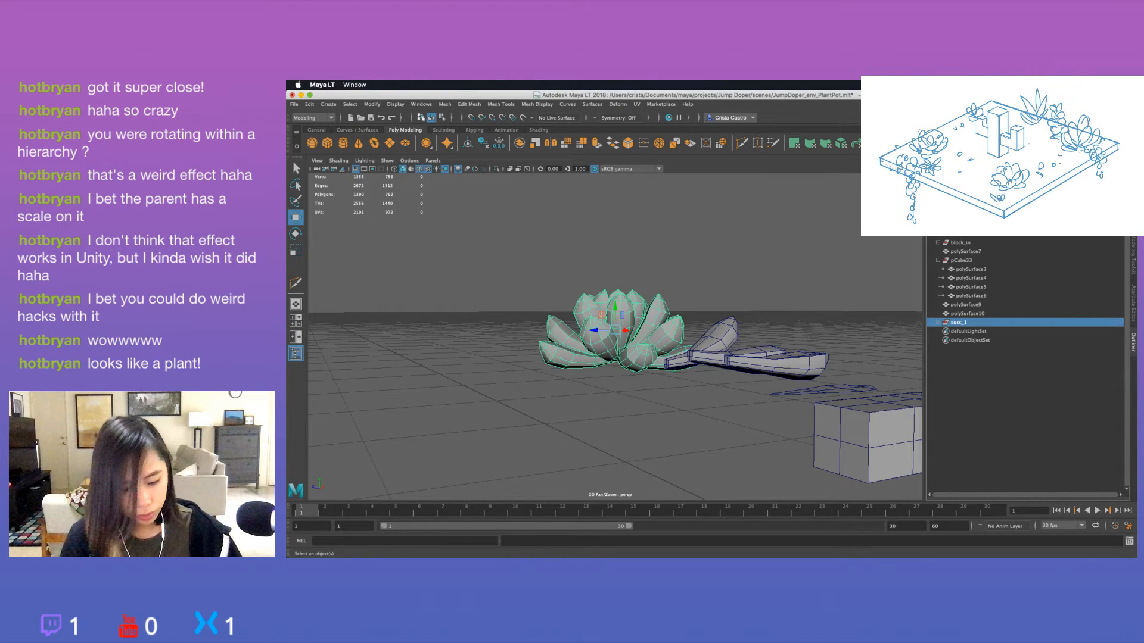
Delete the two ungrouped leftover leaves, polySurface9 and polySurface10.
left_click_drag(636, 301, 628, 358, "alt")
key("super+z")
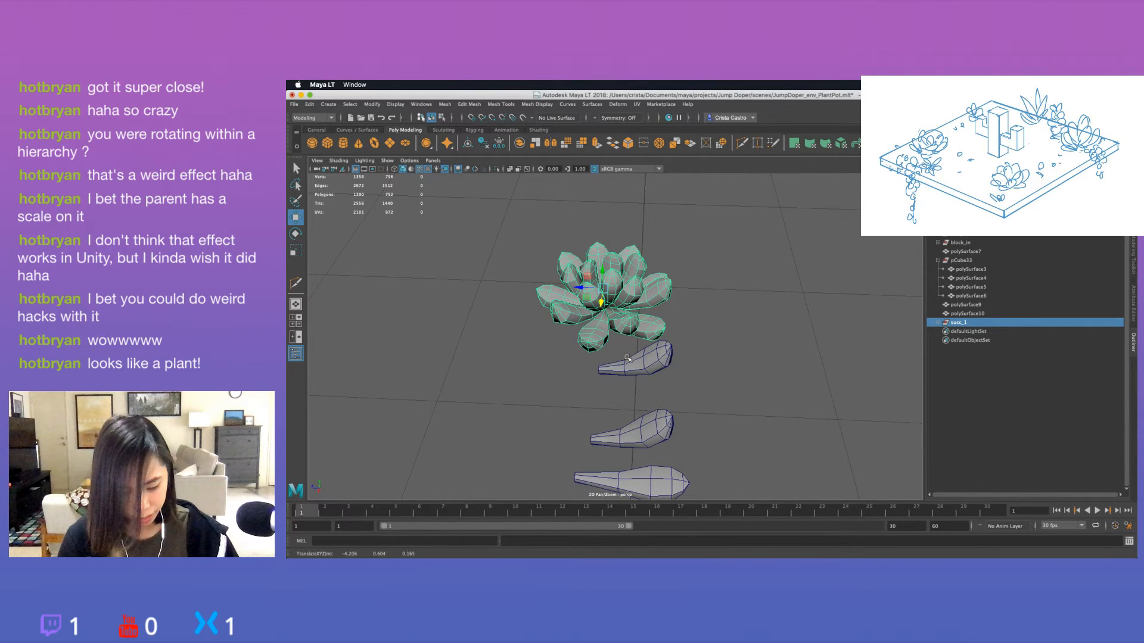
left_click(632, 372)
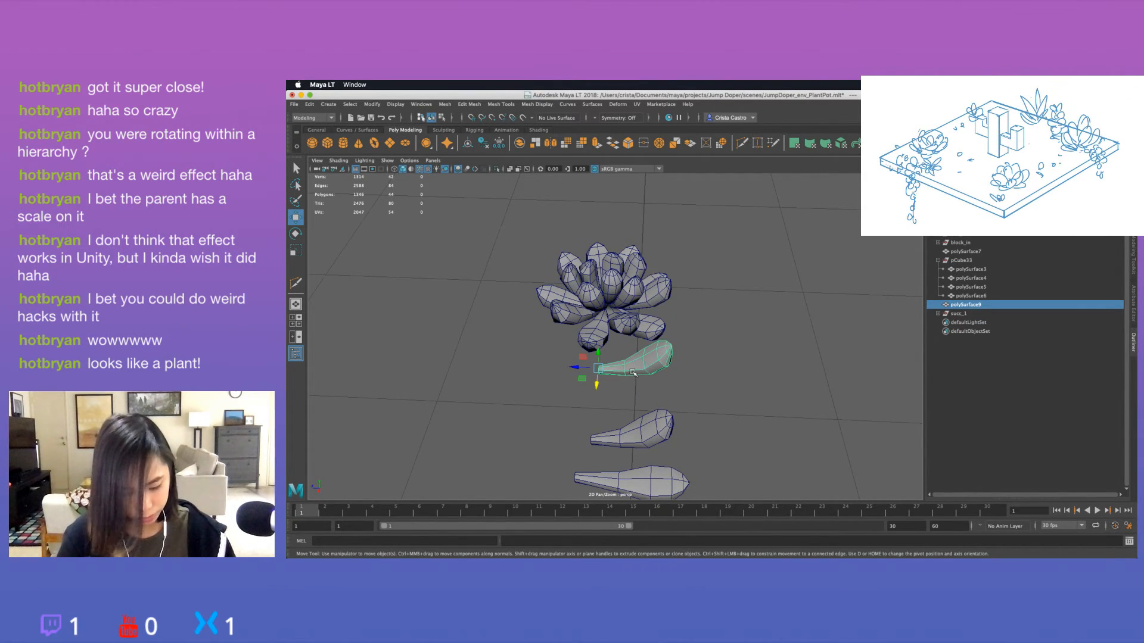
left_click_drag(632, 372, 613, 424, "alt")
left_click(670, 351)
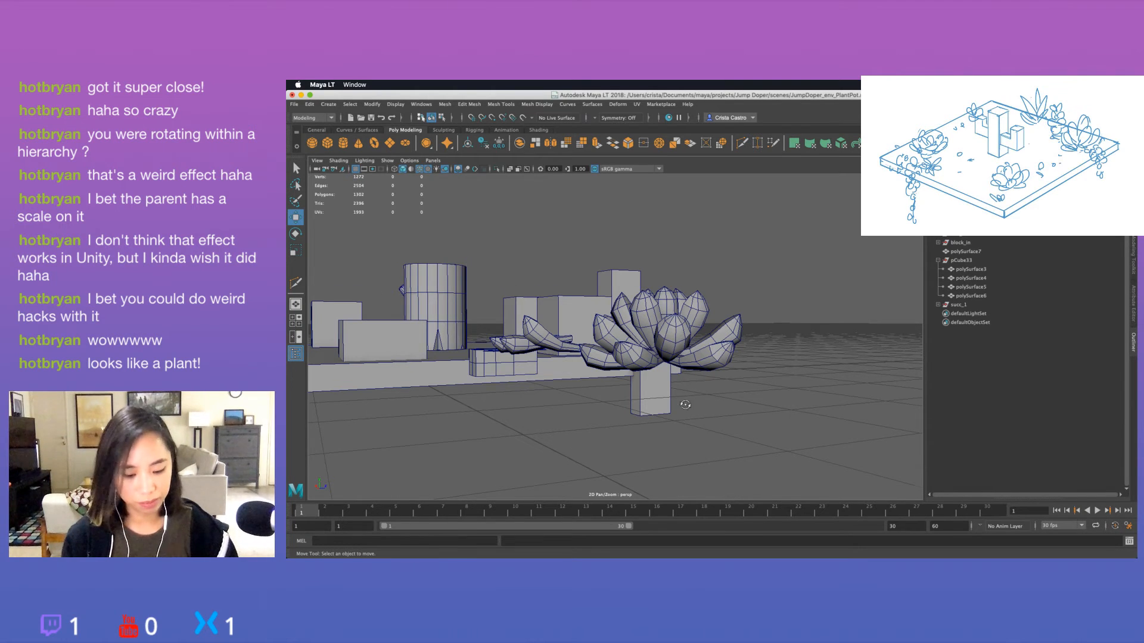
Duplicate the succ_1 group and move the copy along X onto the planter base, to about -1.050.
left_click_drag(614, 424, 786, 439, "alt")
scroll(563, 402, "down", 3)
left_click(969, 305)
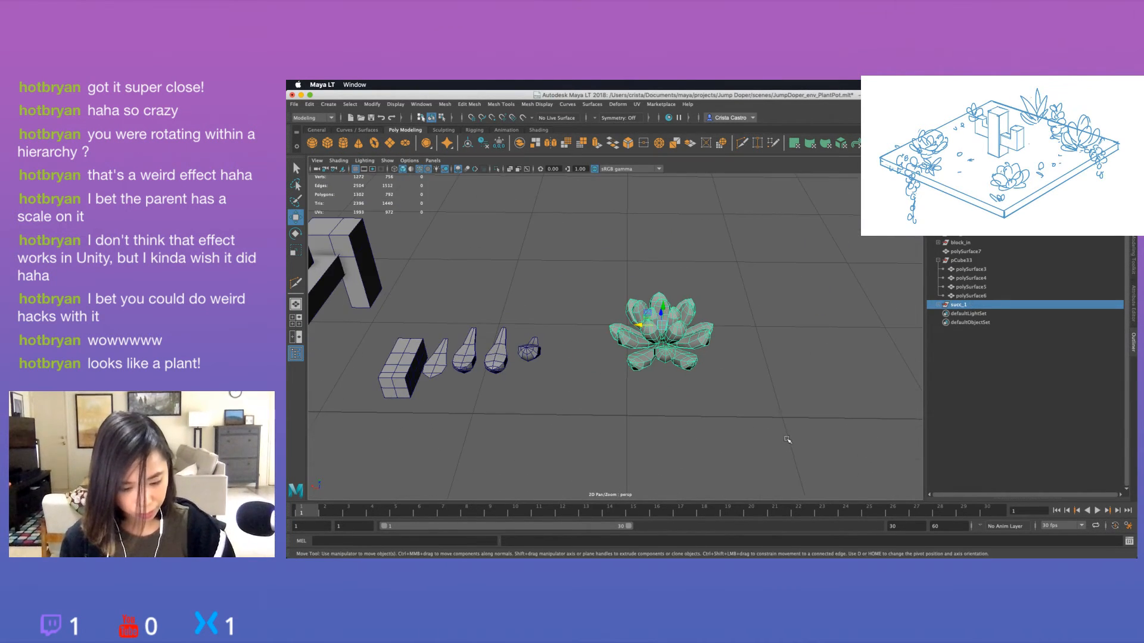
key("ctrl+d")
left_click_drag(642, 325, 383, 326)
scroll(470, 327, "down", 5)
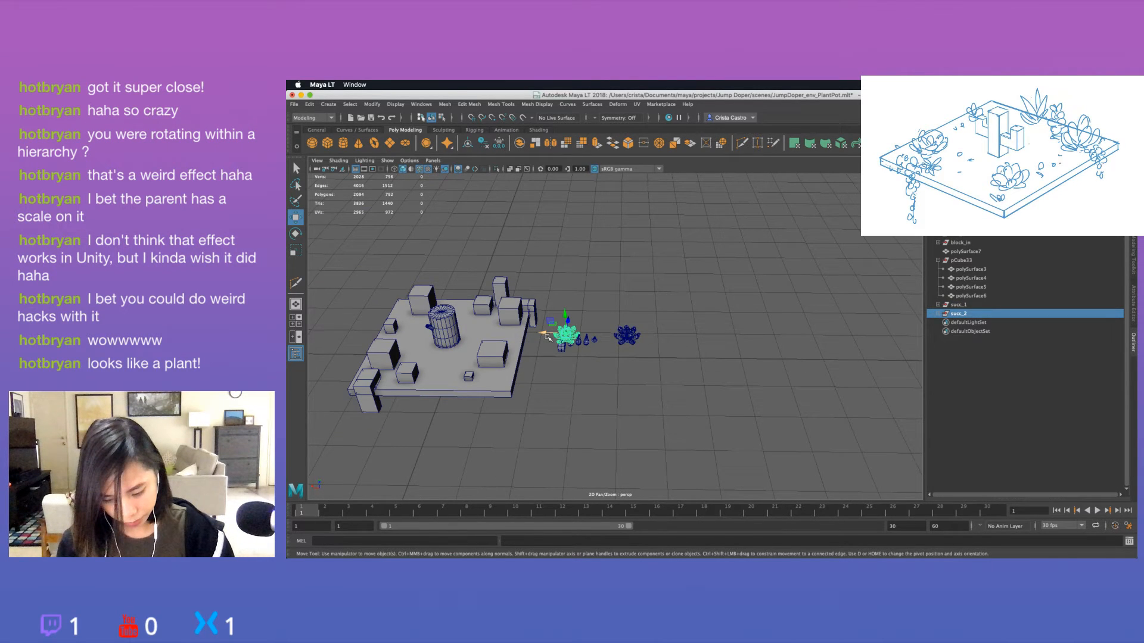
left_click_drag(544, 334, 475, 335)
Move the rosette copy in Z to about -0.521, onto the wide block beside the cylinder, and hide that block.
key("f")
left_click_drag(643, 387, 495, 364, "alt")
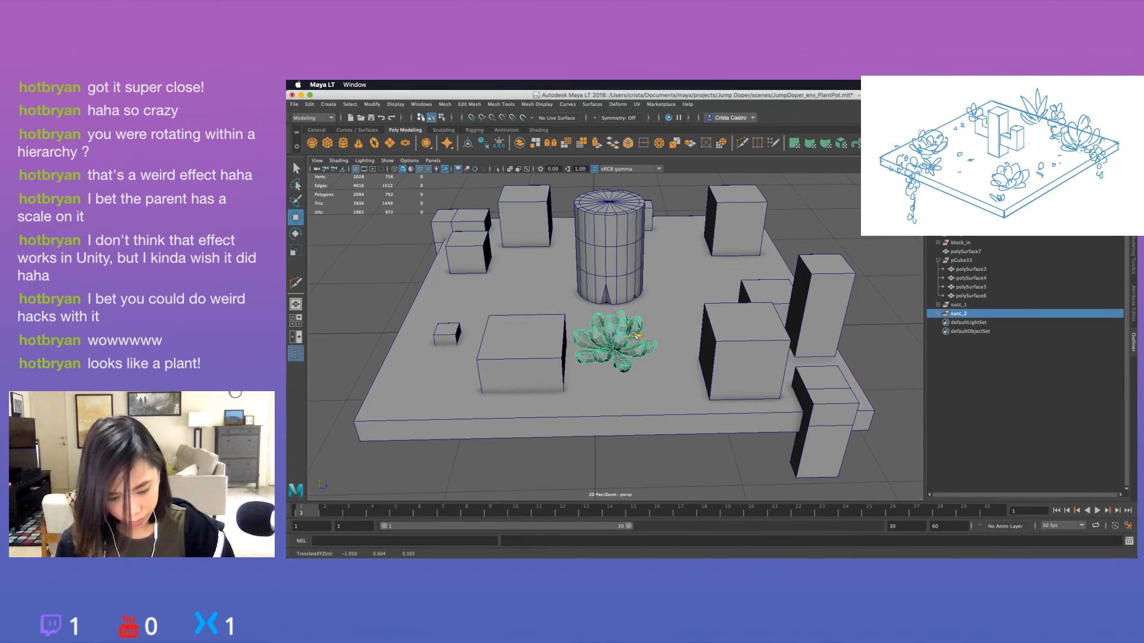
left_click_drag(638, 334, 547, 335)
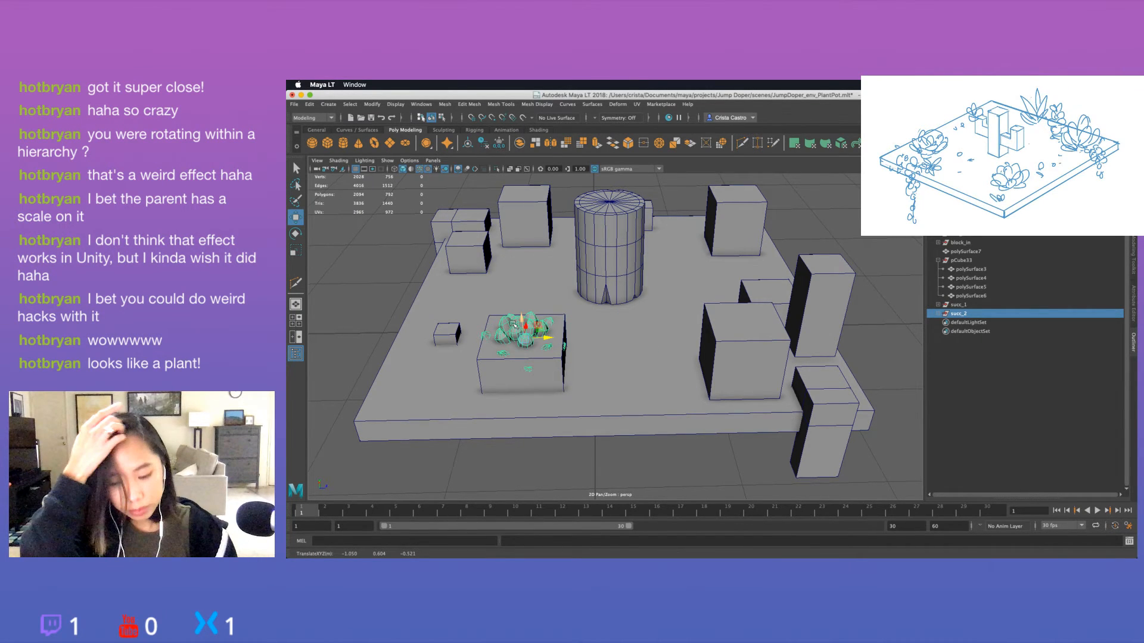
left_click(536, 333)
key("h")
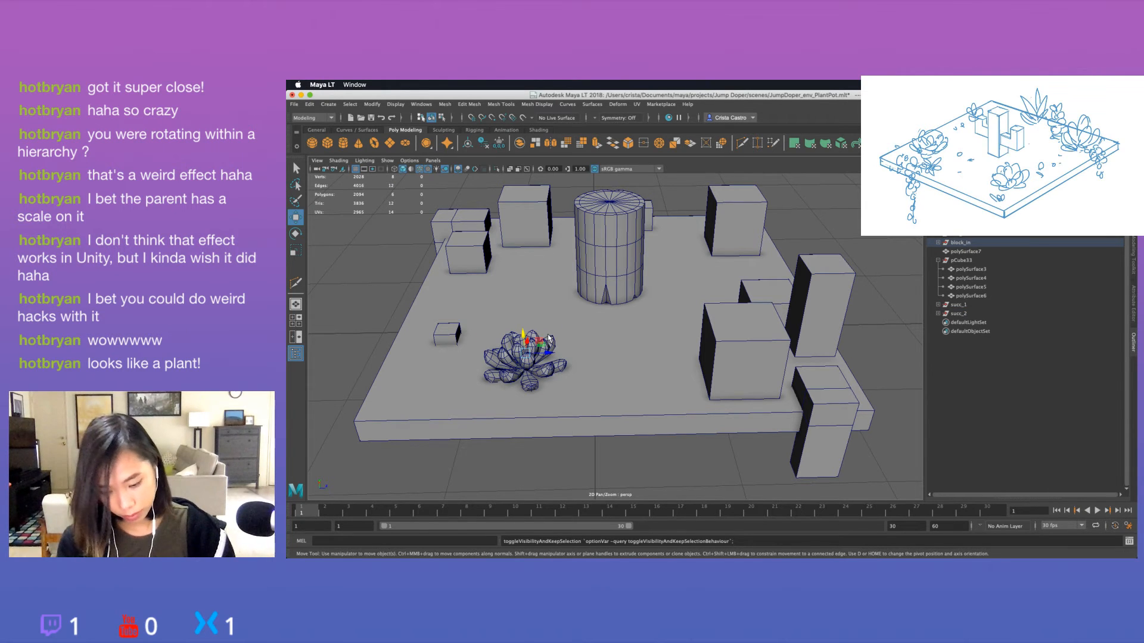
Scale succ_2 up uniformly to about 1.04 and lower it towards the planter surface, to about 0.470 in Y.
left_click(958, 314)
key("r")
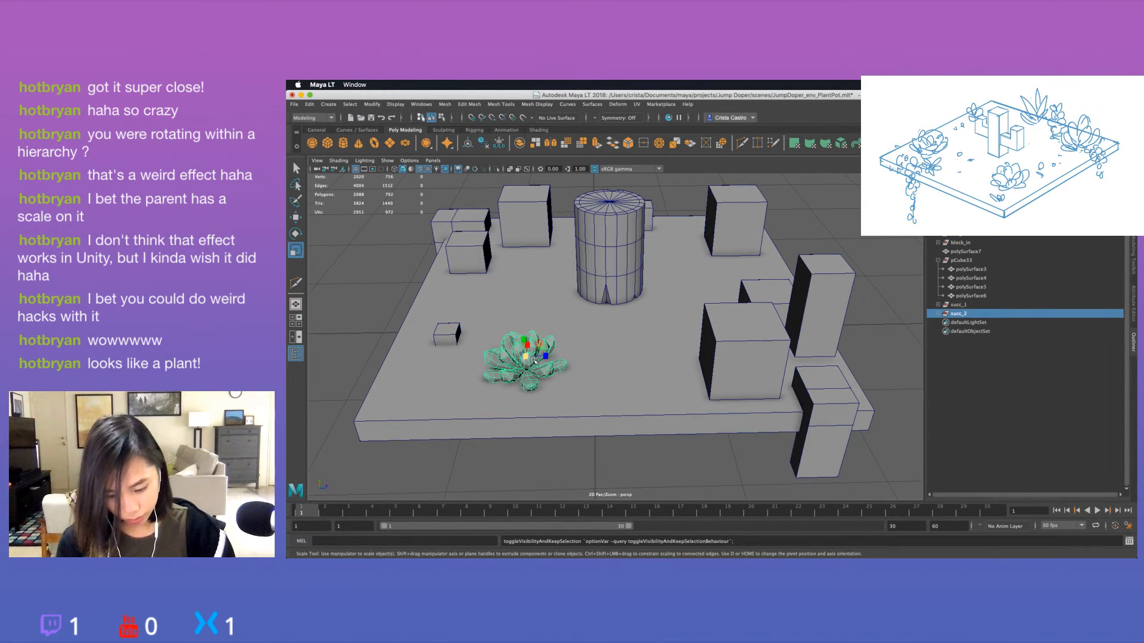
left_click_drag(535, 361, 532, 360)
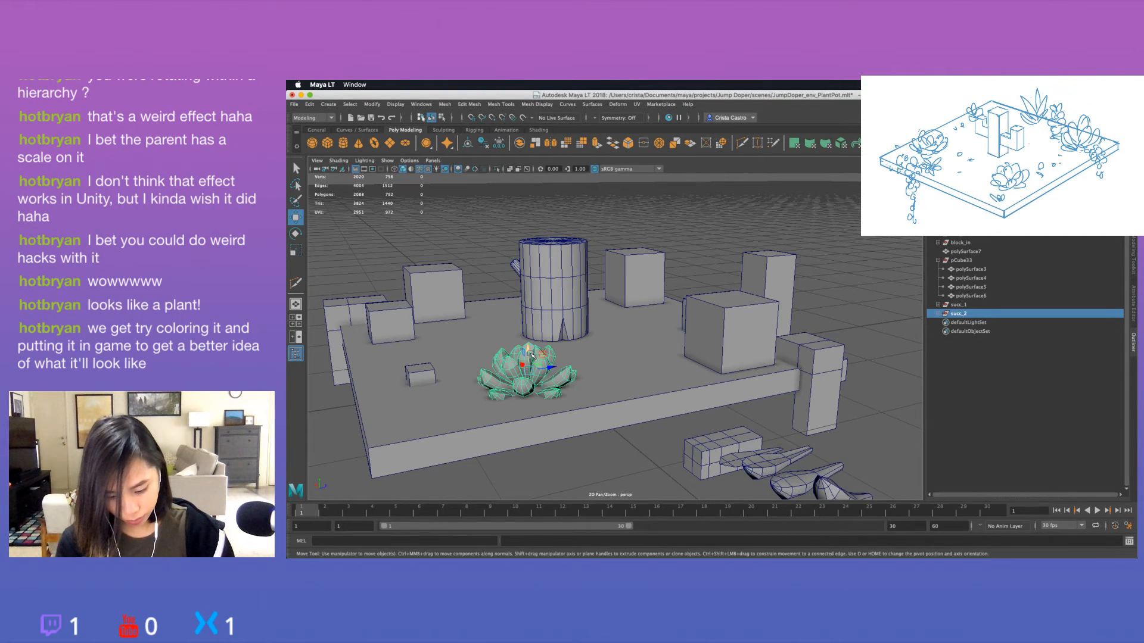
left_click_drag(532, 353, 531, 352)
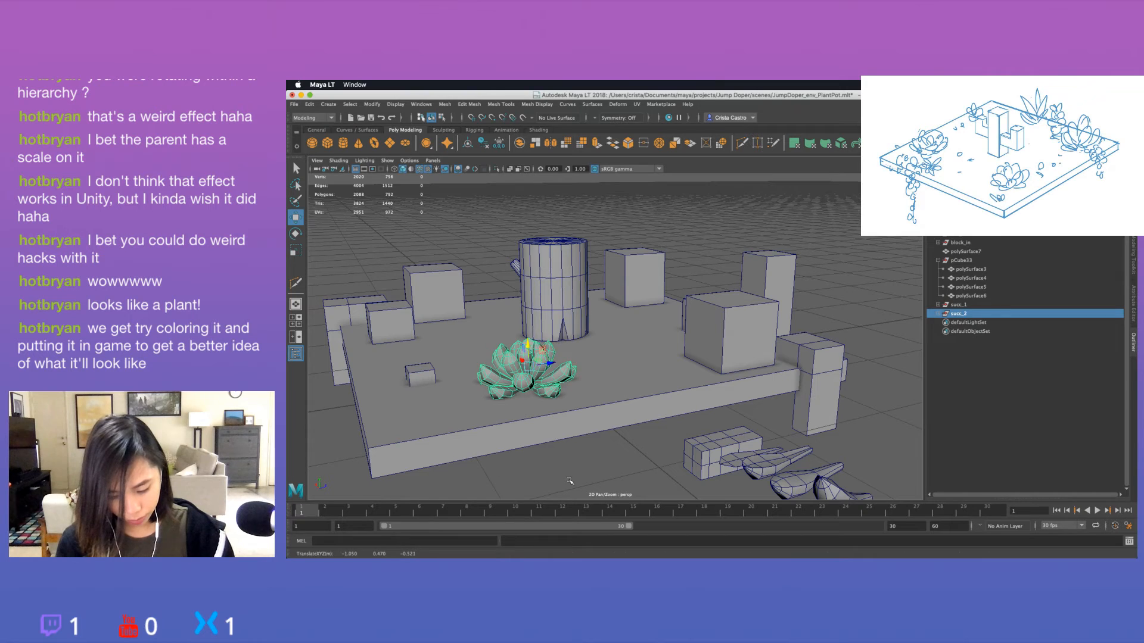
left_click(568, 479)
Raise succ_2 slightly to about 0.504 in Y so it sits on the planter surface.
left_click_drag(568, 478, 629, 457, "alt")
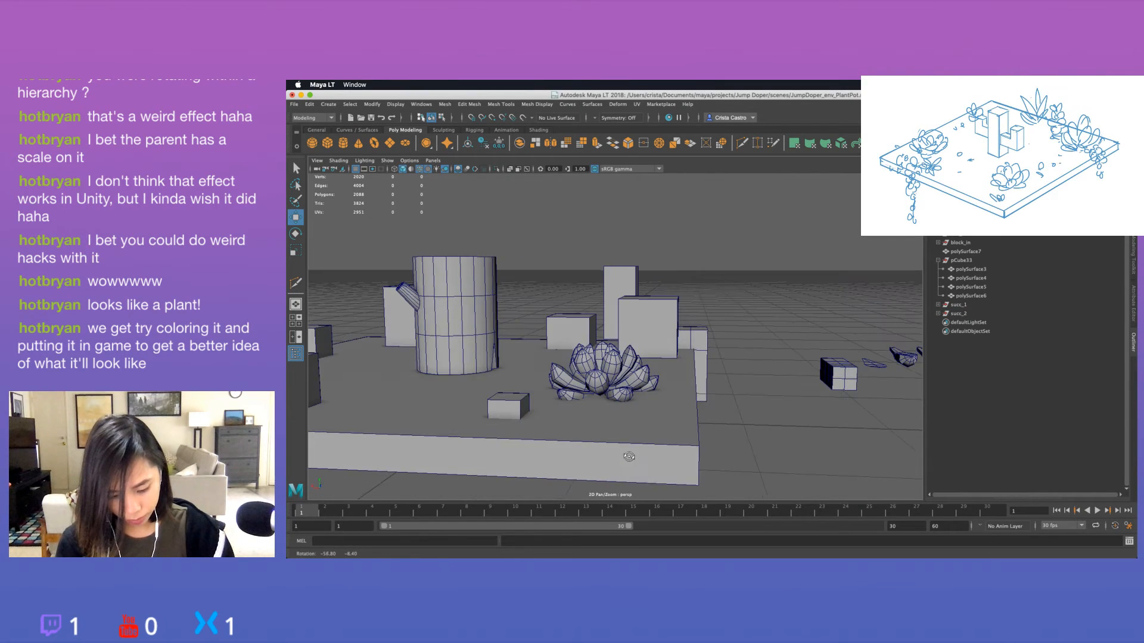
left_click(958, 305)
left_click(958, 313)
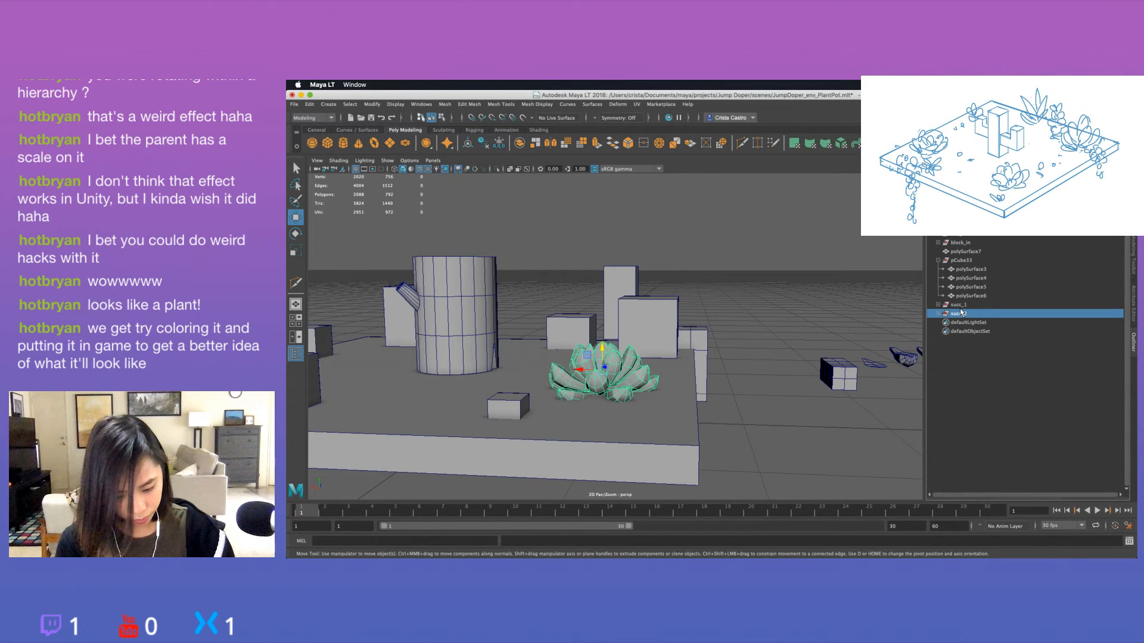
left_click_drag(602, 349, 604, 343)
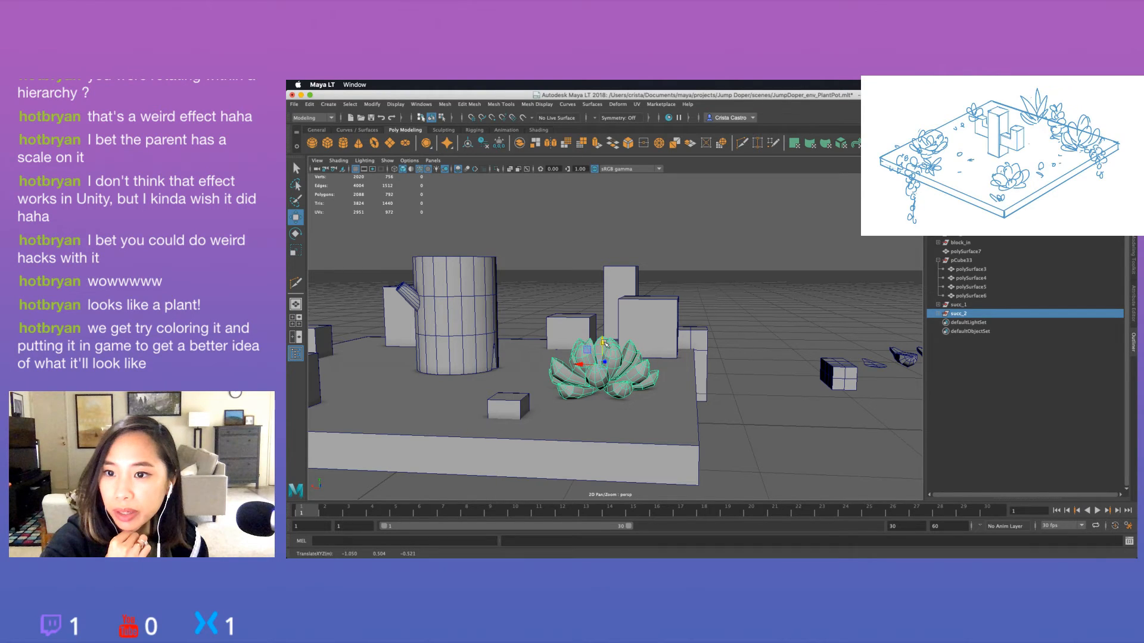
left_click(774, 289)
left_click_drag(774, 290, 628, 338, "alt")
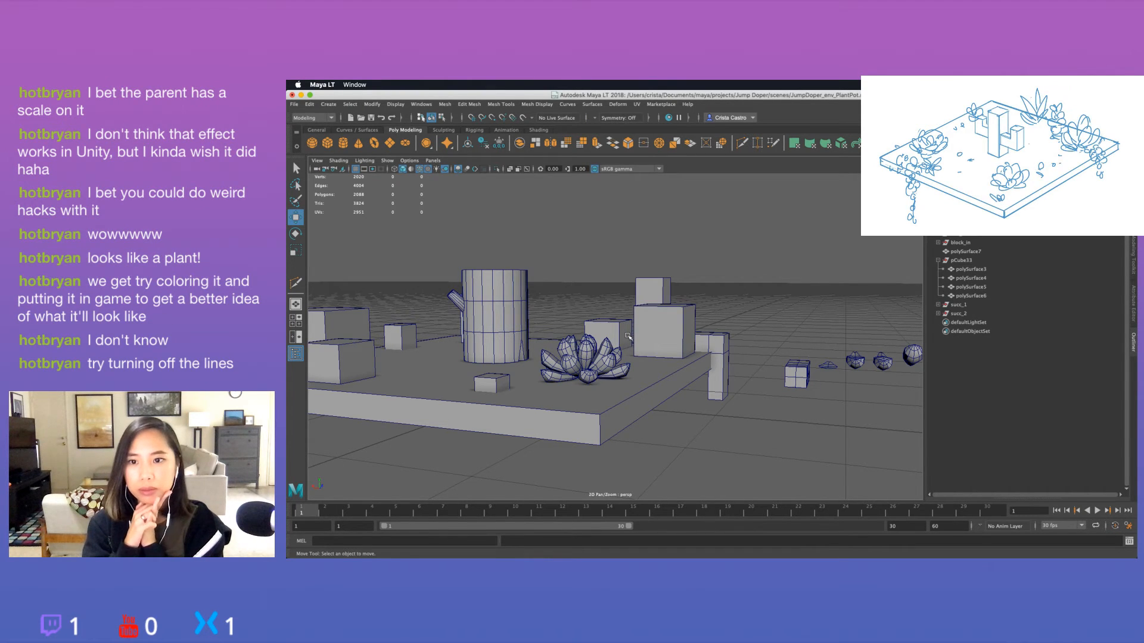
Turn off the wireframe overlay on shaded objects and review the rosette on the planter.
left_click(420, 169)
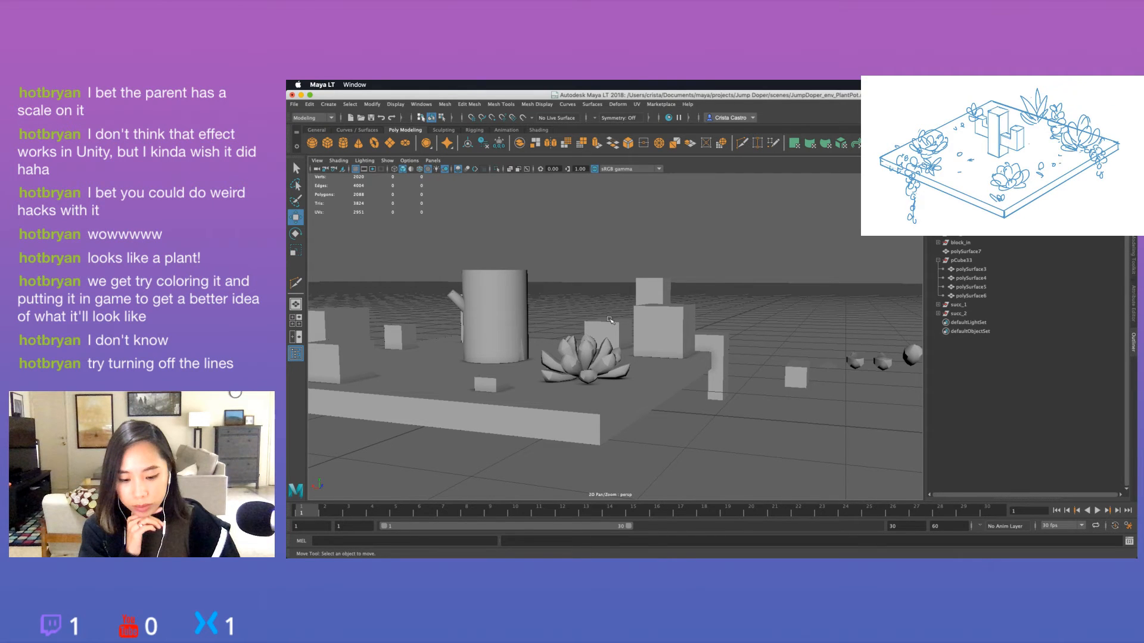
left_click_drag(610, 320, 677, 387, "alt")
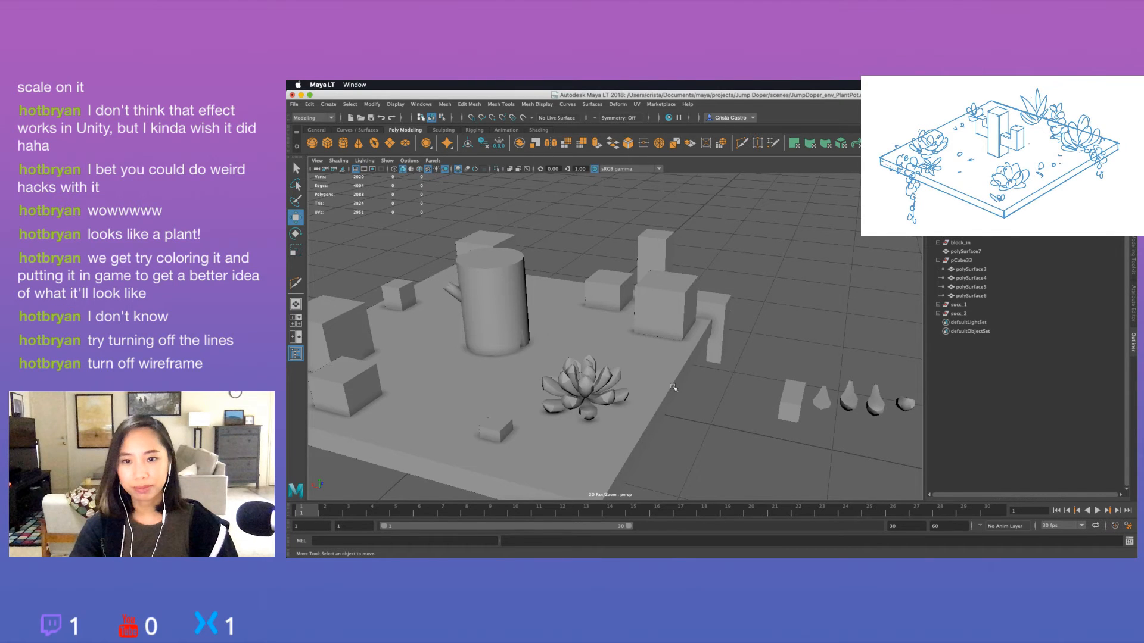
scroll(568, 402, "up", 5)
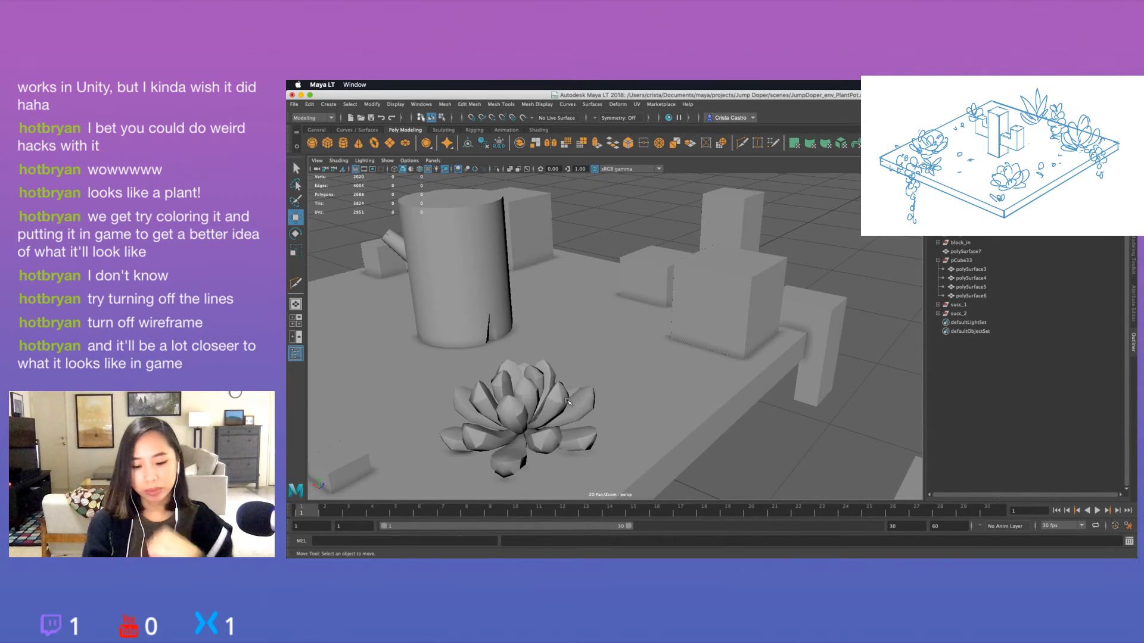
scroll(688, 432, "down", 10)
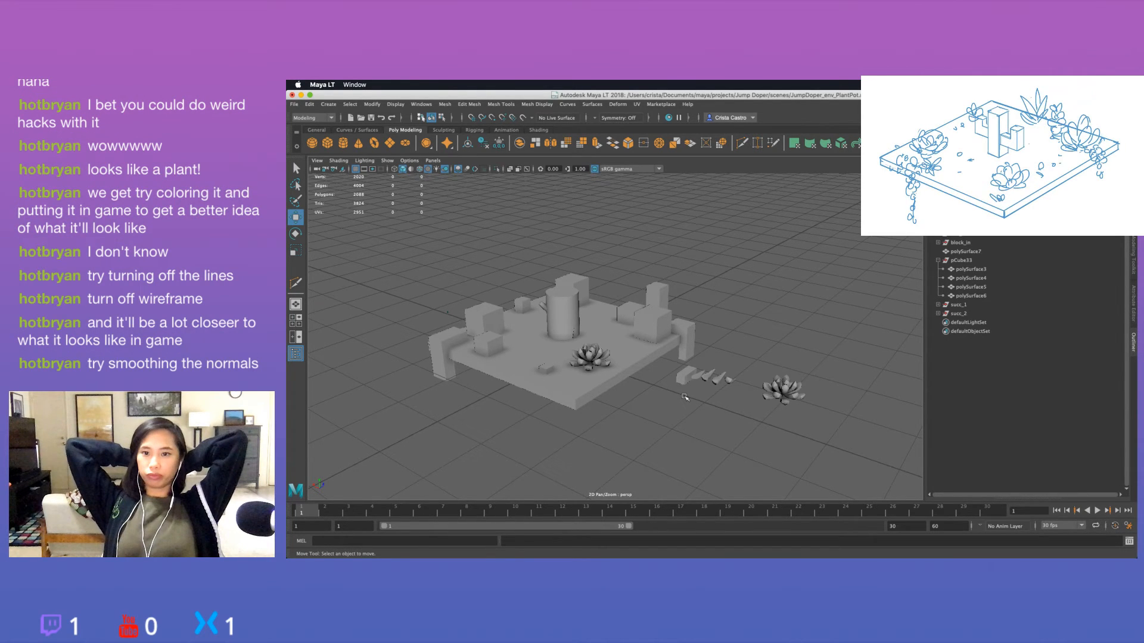
Select all the leaf meshes inside succ_2 and soften their edges.
left_click(590, 358)
key("f")
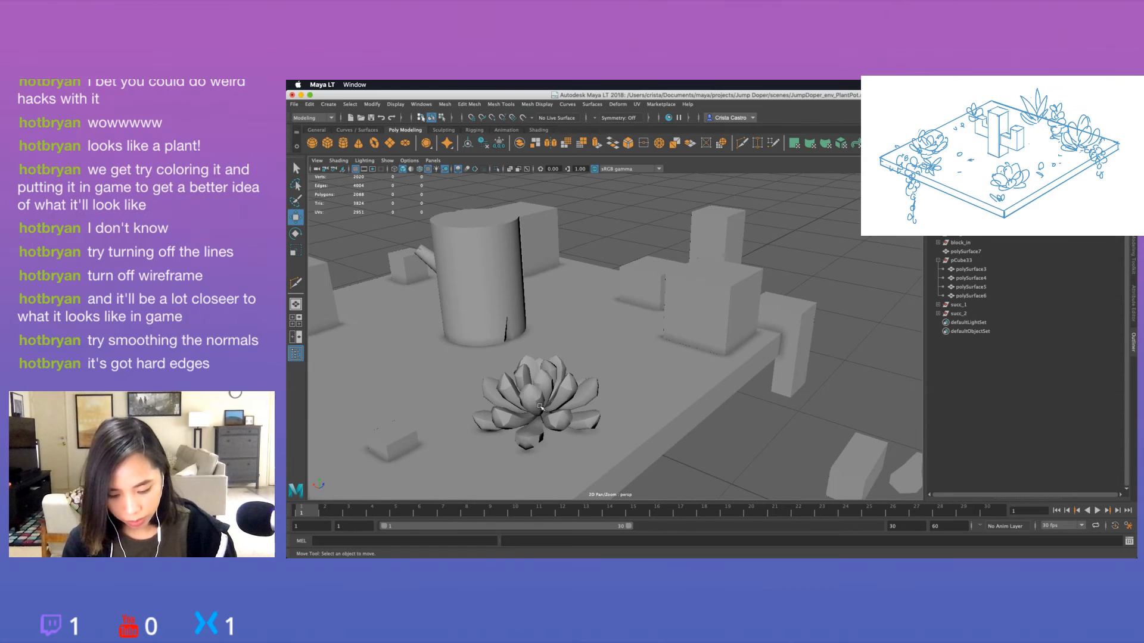
left_click(938, 313)
left_click(966, 322)
scroll(982, 420, "down", 1)
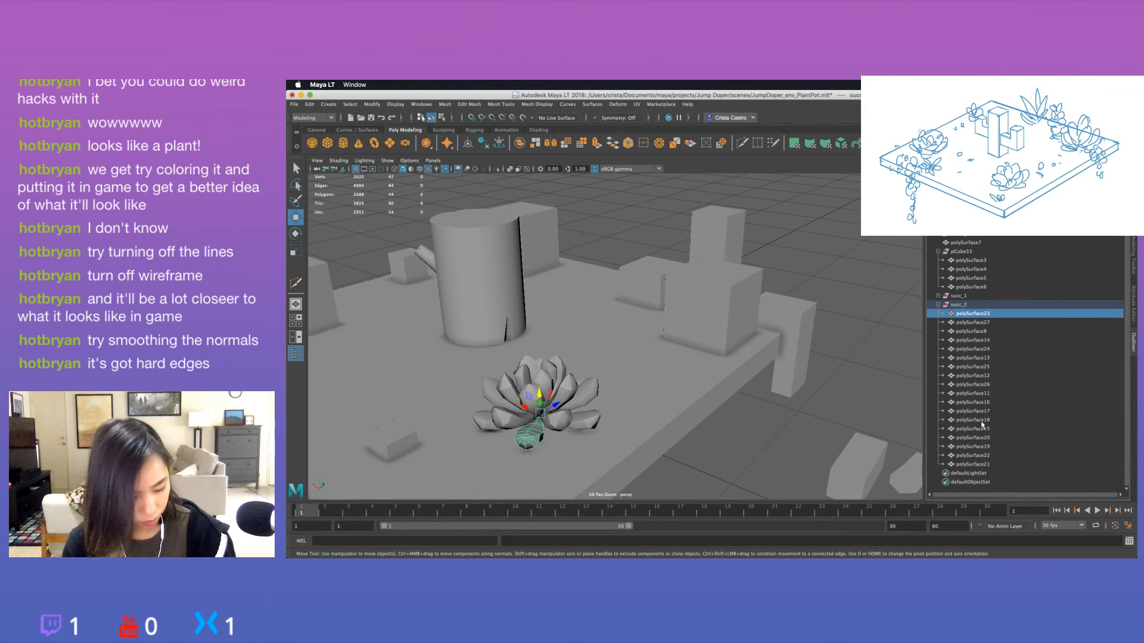
left_click(980, 463, "shift")
left_click(537, 104)
left_click(558, 183)
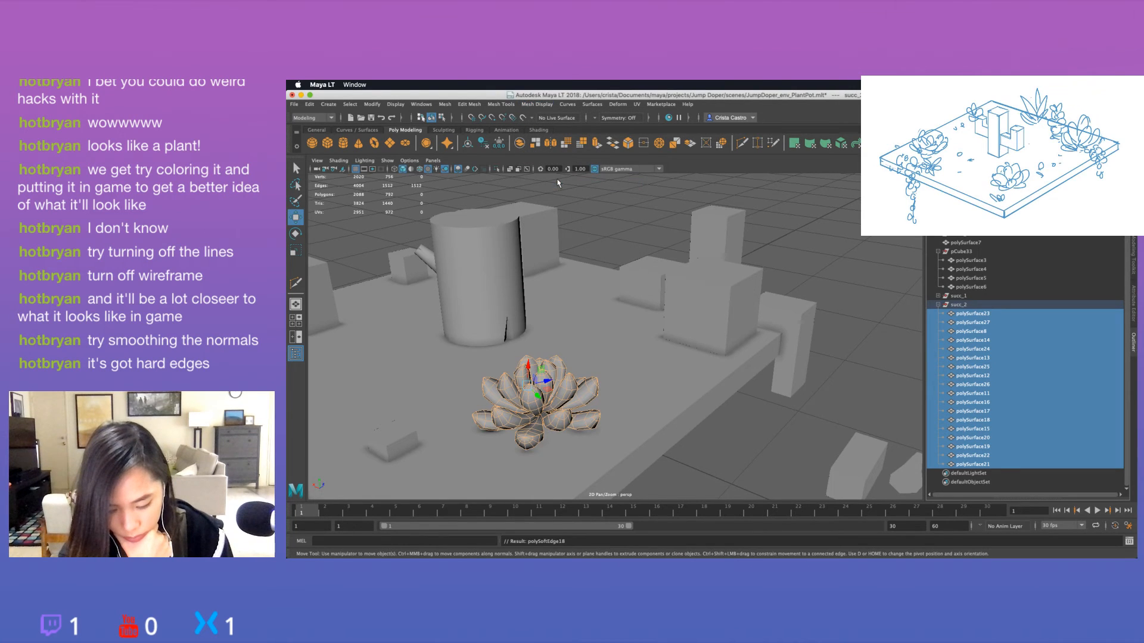
left_click(821, 262)
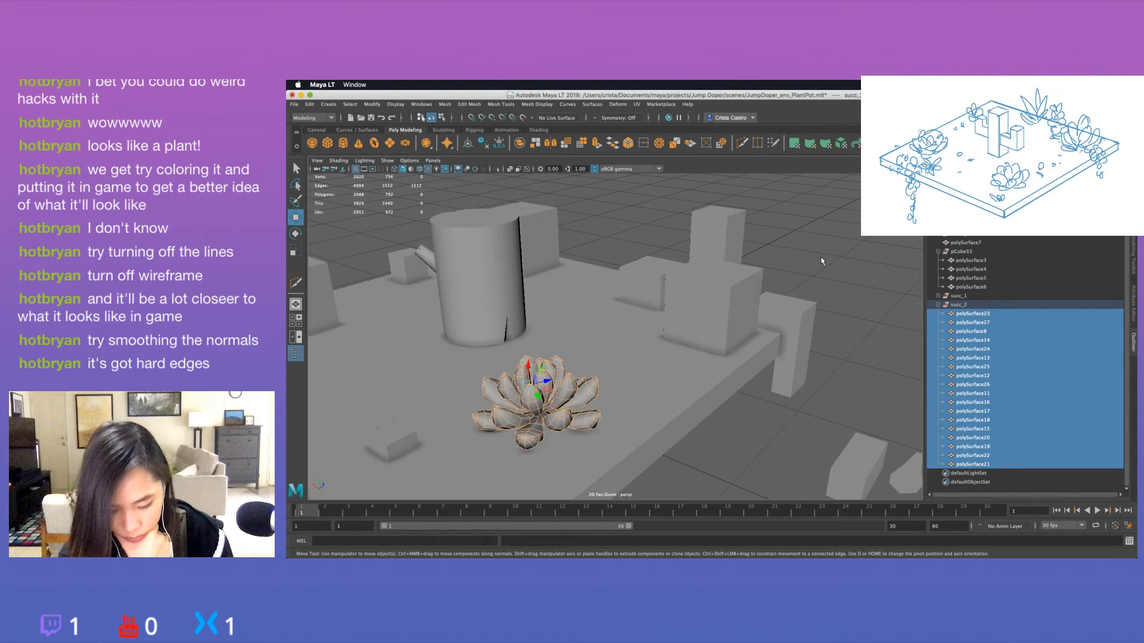
Examine the softened rosette's shading on the planter from several angles and distances.
left_click(956, 305)
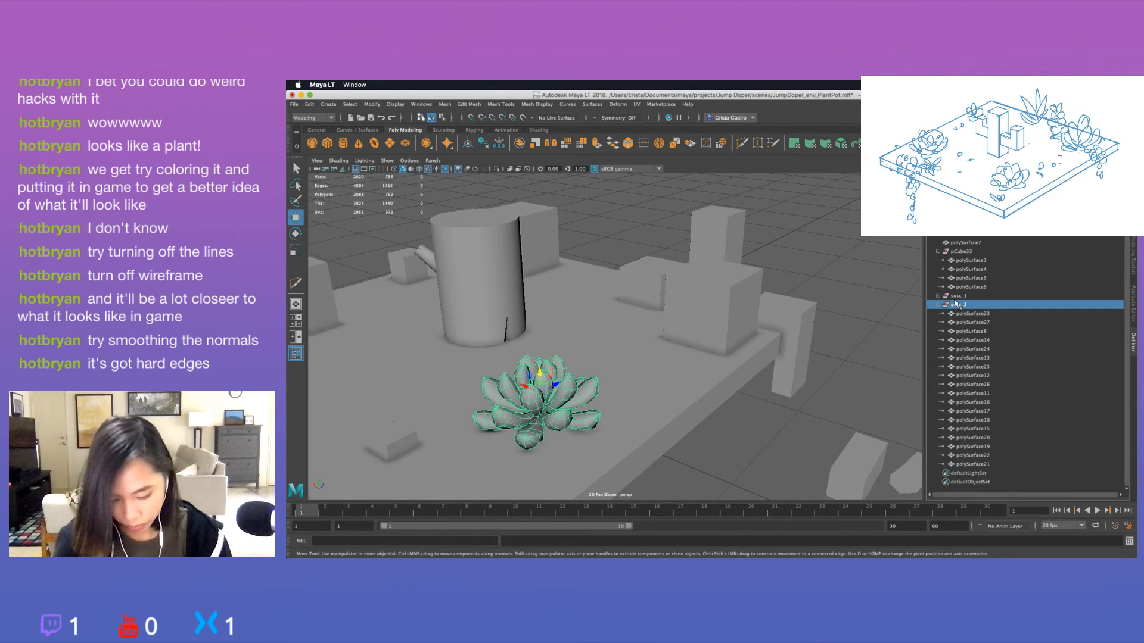
left_click(872, 296)
left_click_drag(585, 257, 704, 345, "alt")
scroll(634, 272, "down", 5)
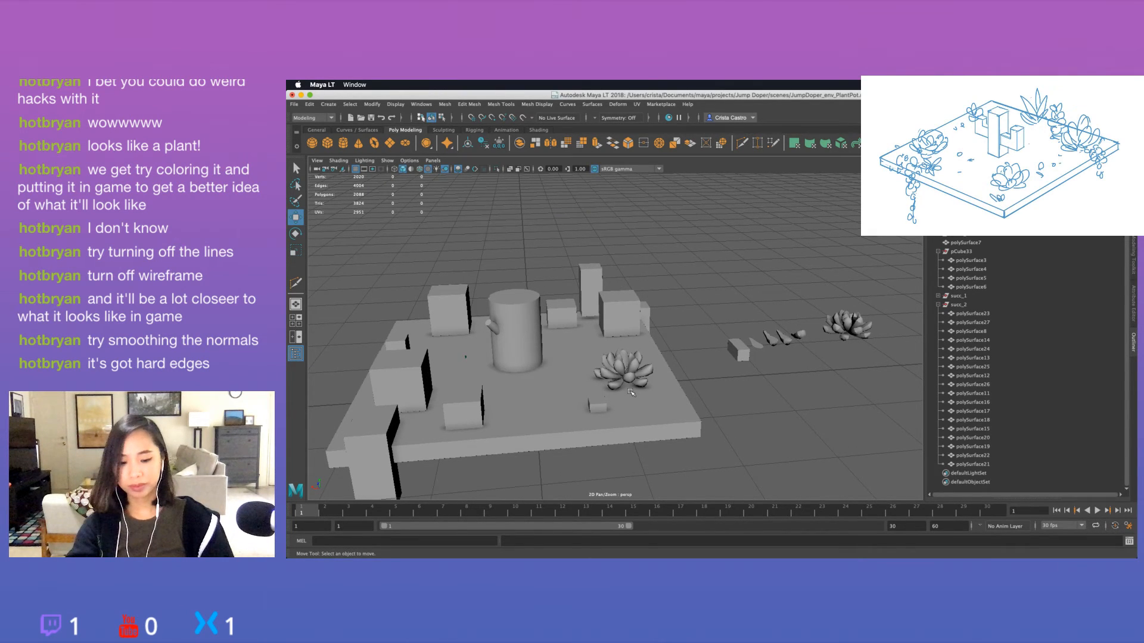
scroll(632, 390, "up", 4)
left_click_drag(646, 352, 551, 344, "alt")
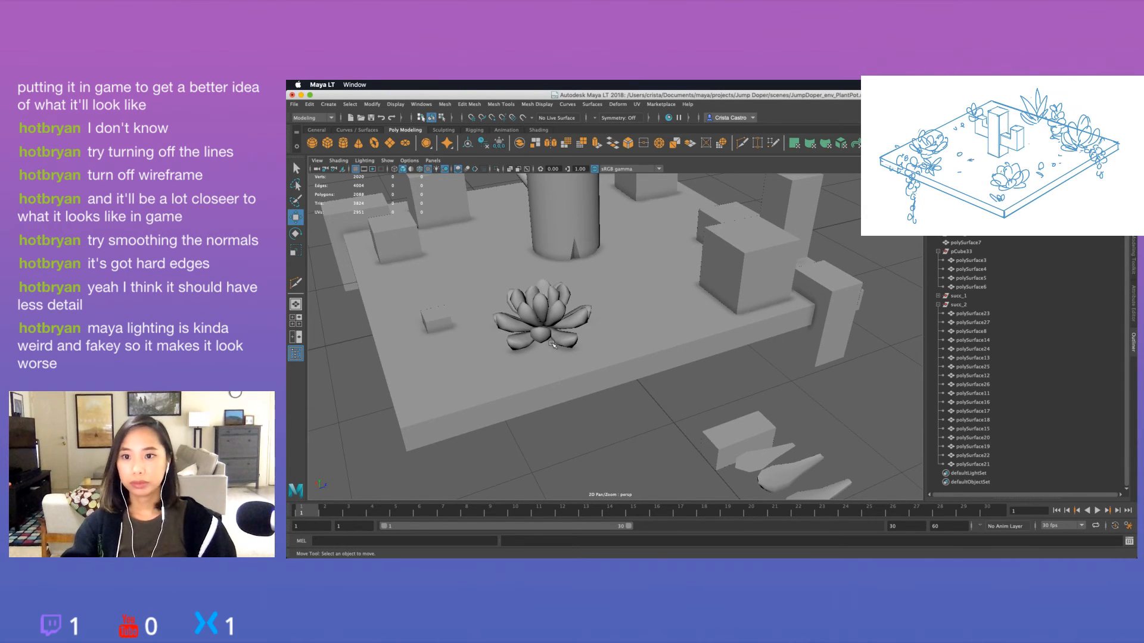
Delete the succ_2 rosette group from the planter.
left_click_drag(607, 391, 814, 401, "alt")
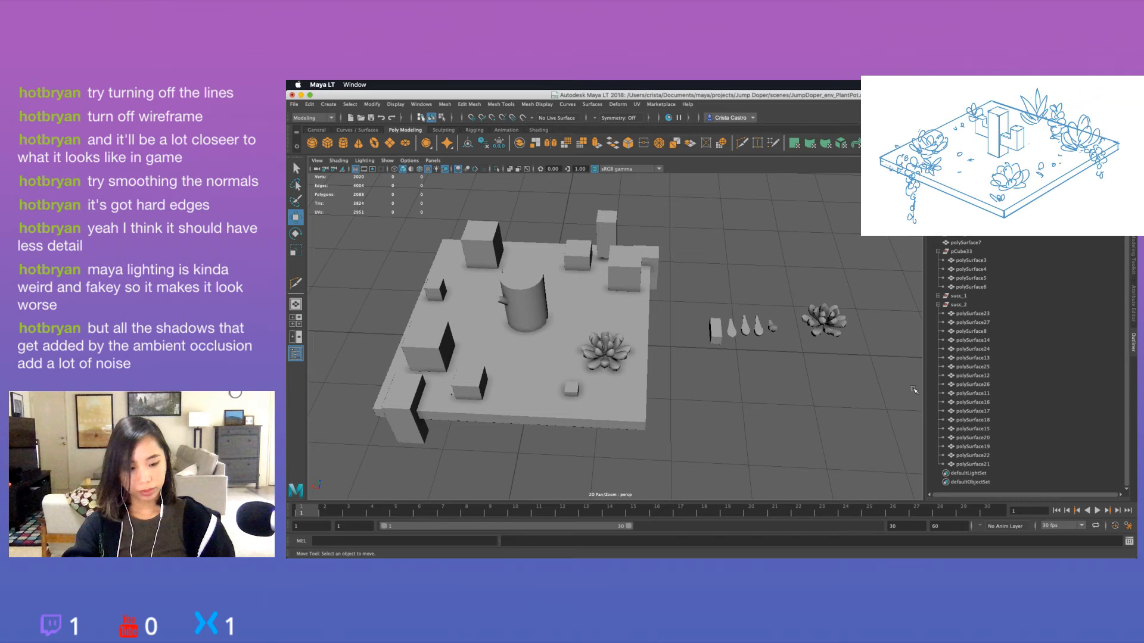
key("super+z")
left_click(829, 363)
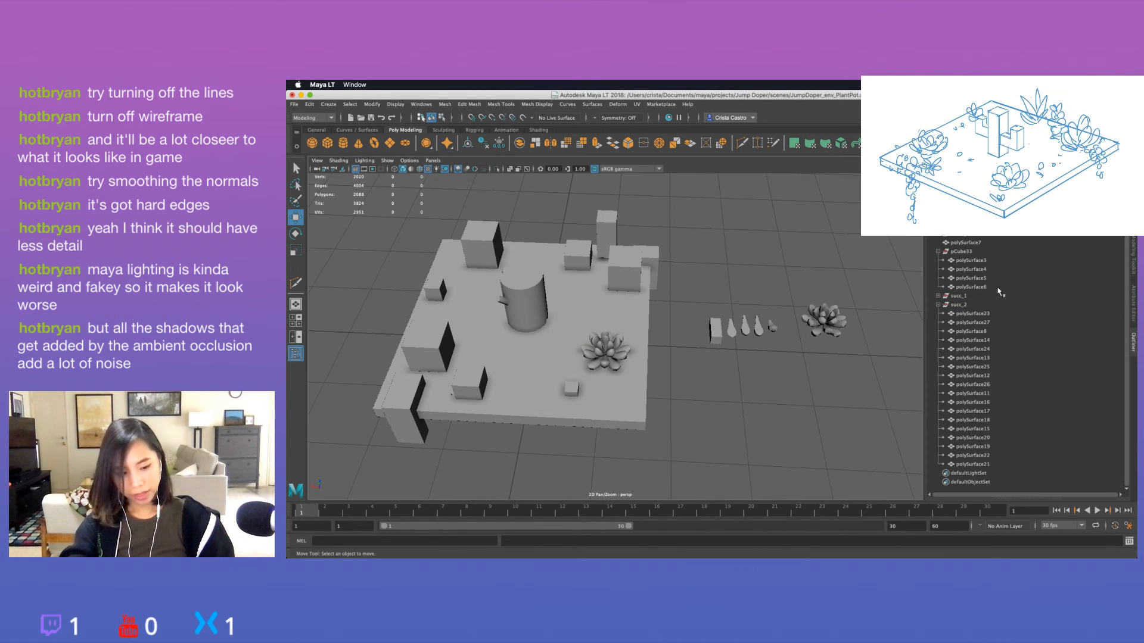
left_click(996, 296)
left_click(987, 304)
key("h")
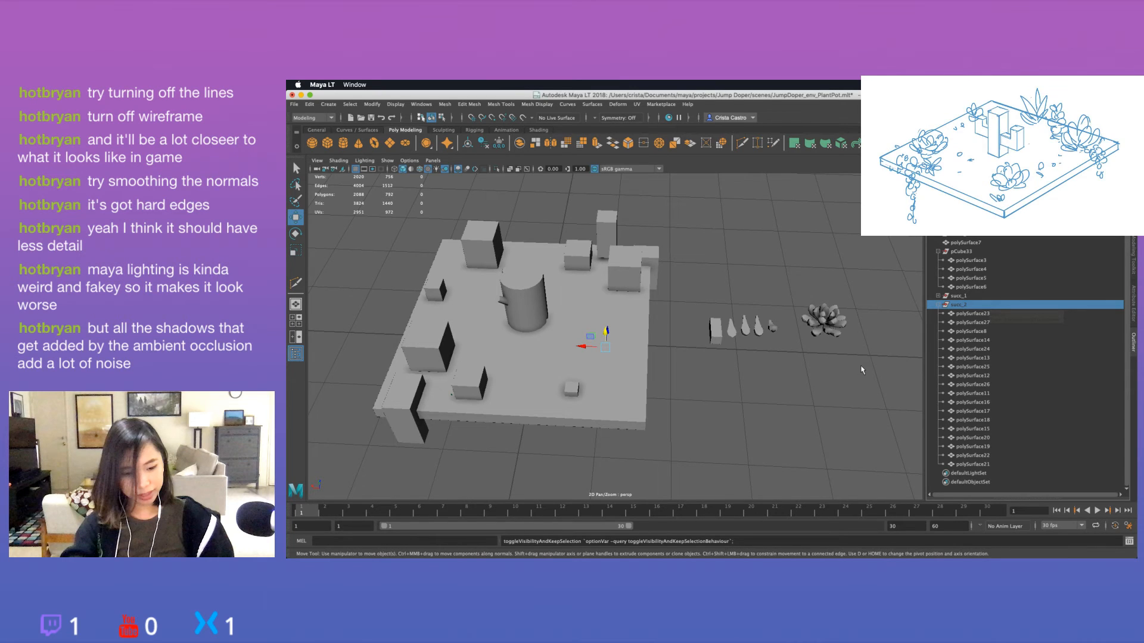
left_click(937, 305)
left_click(967, 313)
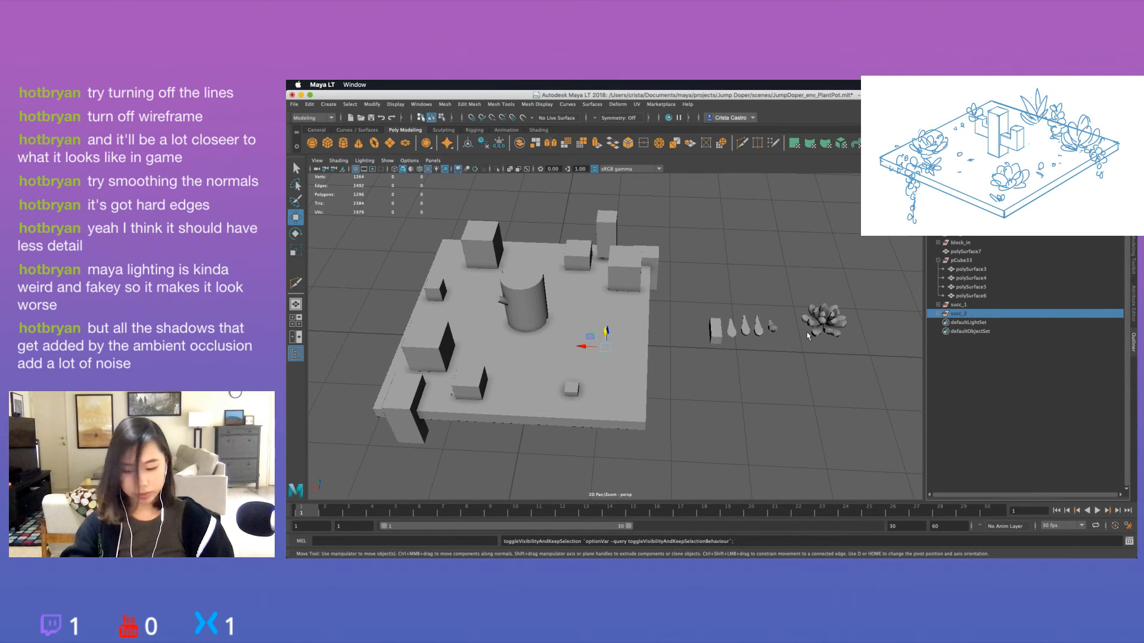
key("shift+h")
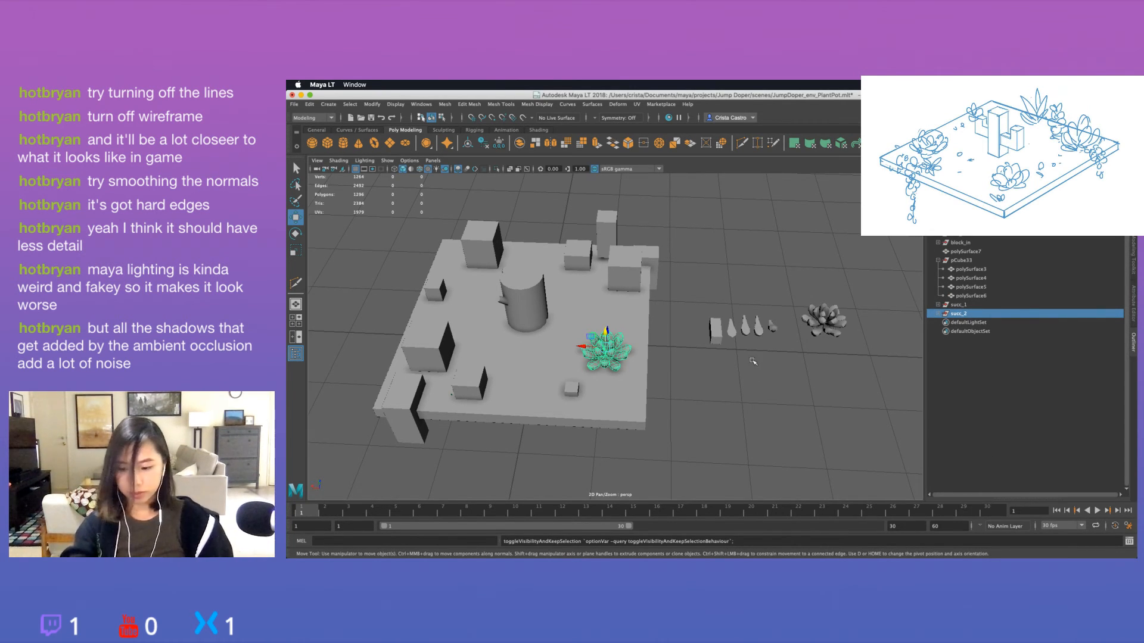
key("Delete")
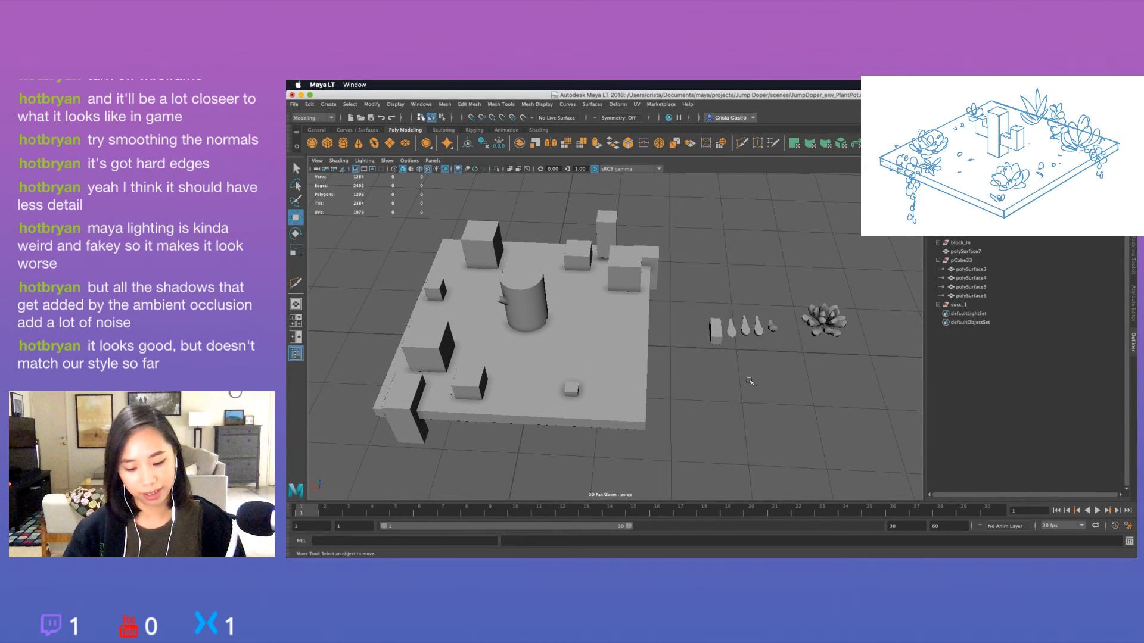
Duplicate one of the single sample leaves beside the planter and place the copy in open space in front of the row.
left_click(746, 327)
key("f")
left_click_drag(681, 347, 516, 342, "alt")
scroll(699, 353, "down", 5)
key("super+d")
key("super+z")
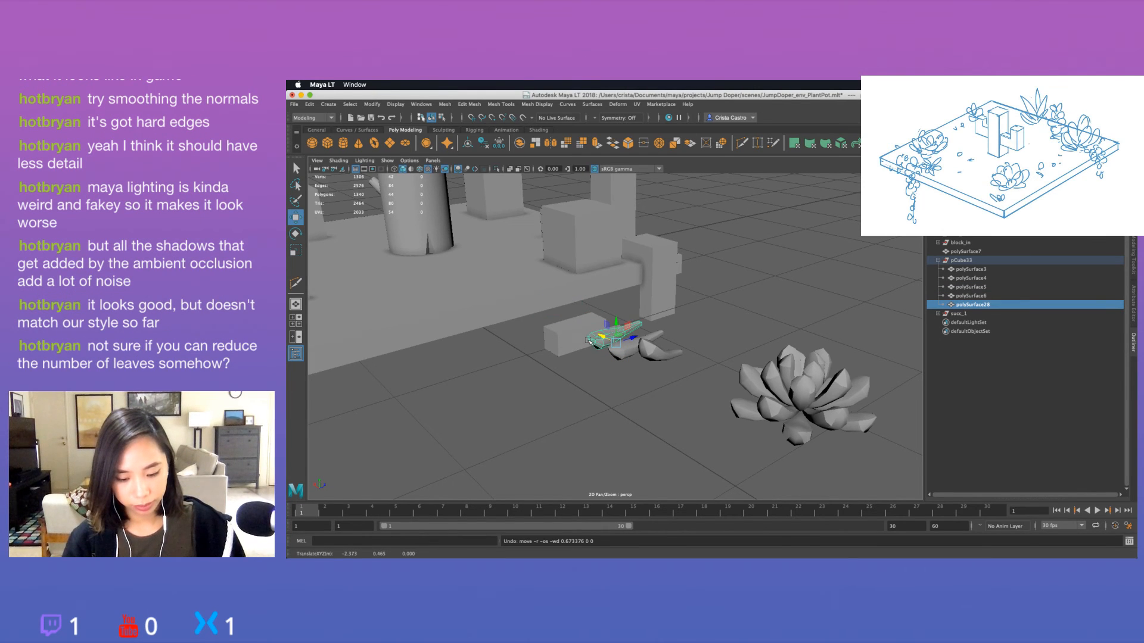
left_click_drag(644, 340, 553, 370)
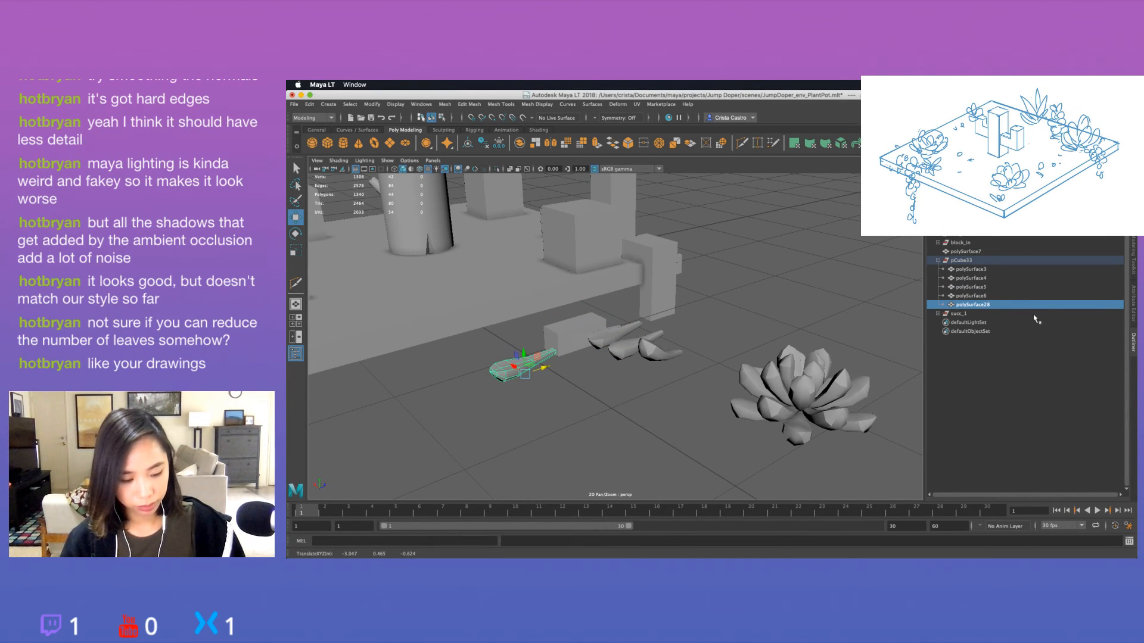
Take the duplicated leaf polySurface28 out of the pCube33 group to the top level of the scene.
left_click_drag(992, 304, 991, 260)
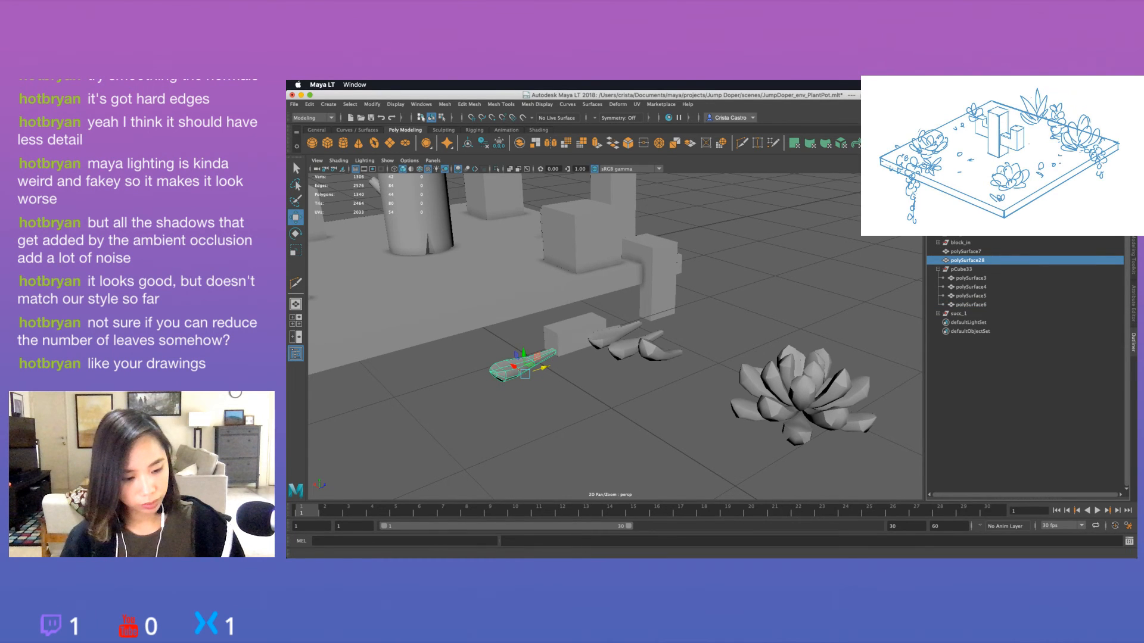
left_click_drag(532, 360, 689, 406, "alt")
scroll(689, 406, "down", 5)
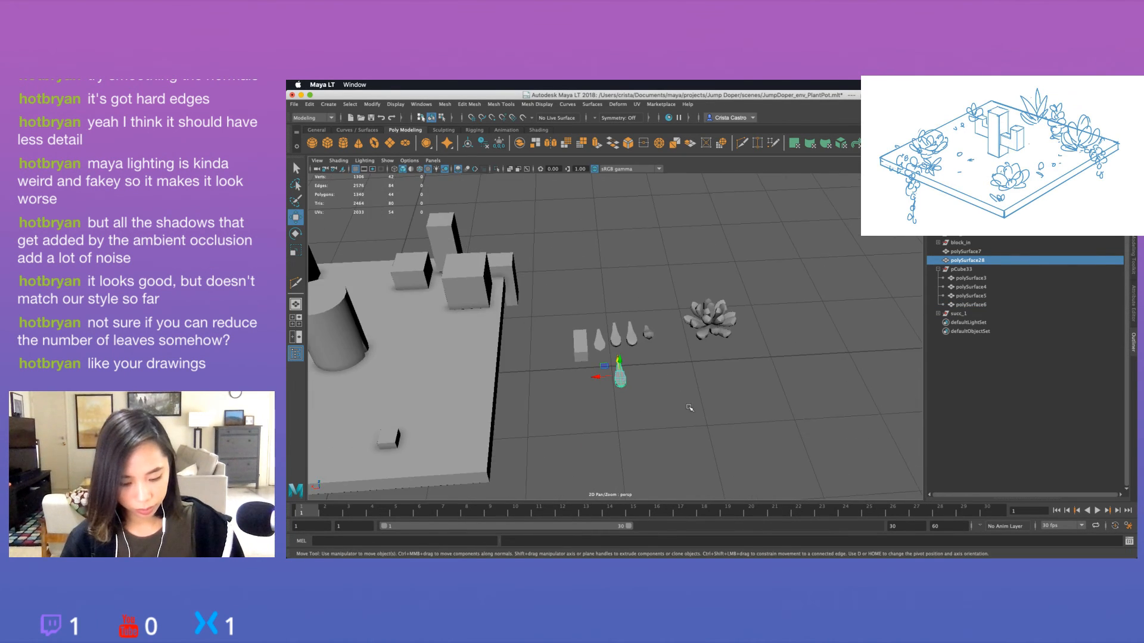
left_click(654, 393)
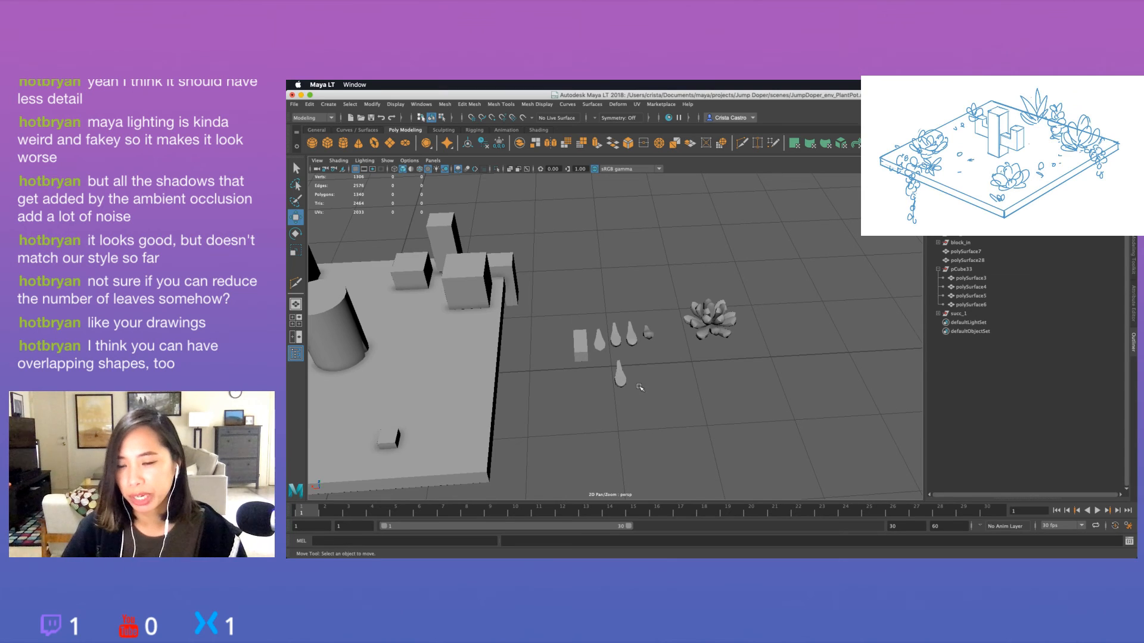
Scale the duplicated leaf polySurface28 along its width to give it a broader shape.
left_click(621, 382)
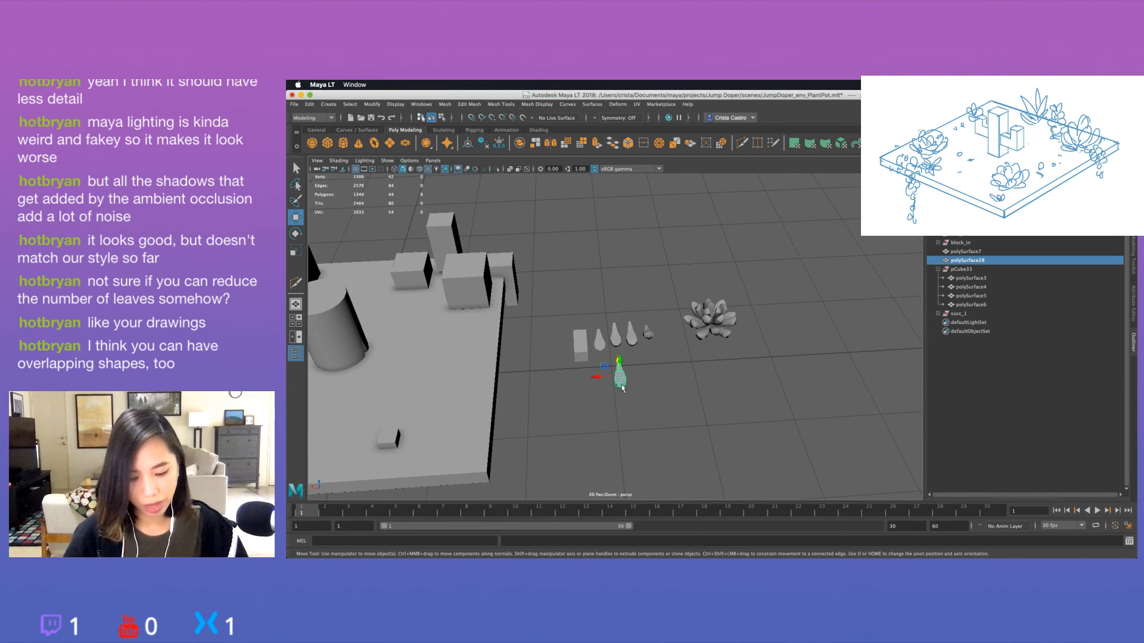
key("f")
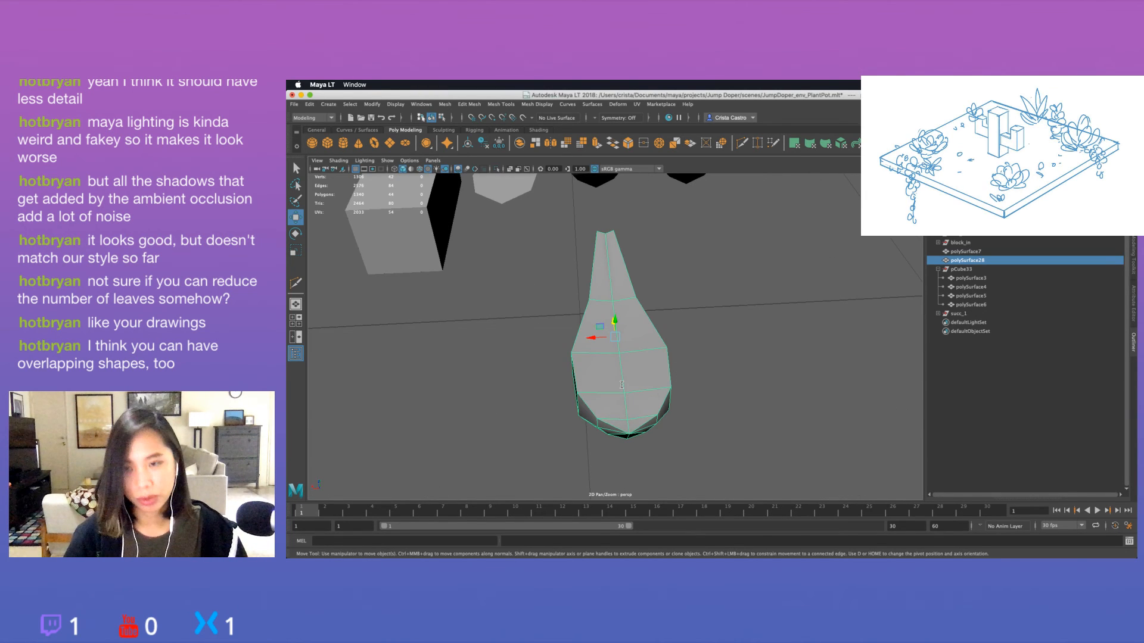
key("r")
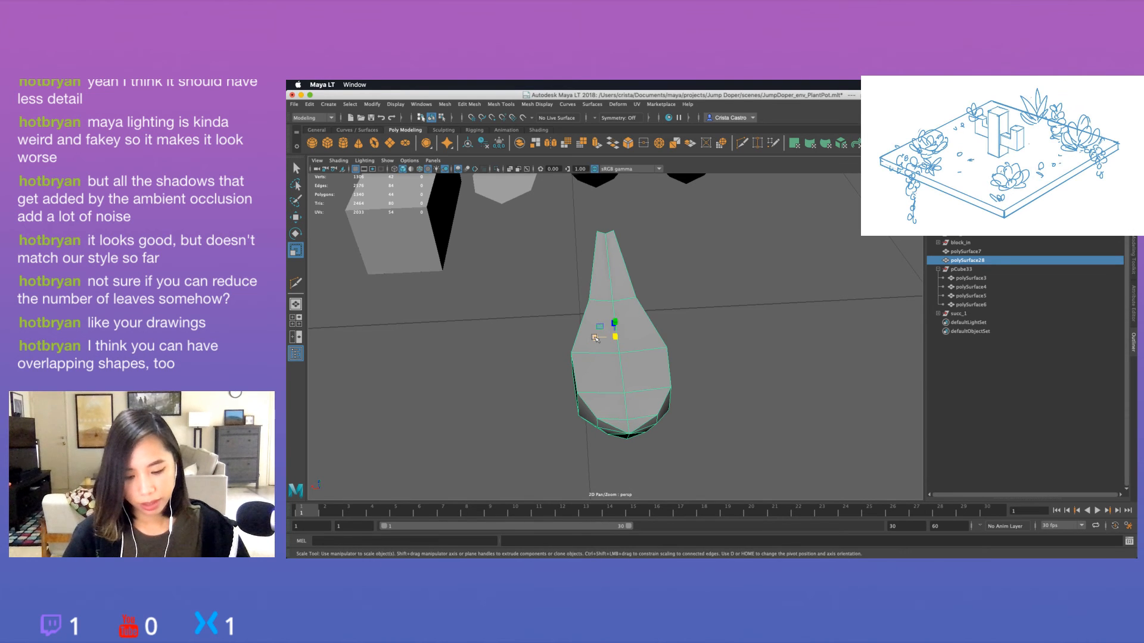
mouse_move(595, 338)
left_mouse_down()
mouse_move(682, 391)
mouse_move(603, 341)
mouse_move(633, 378)
mouse_move(638, 357)
mouse_move(649, 367)
mouse_move(609, 354)
left_mouse_up()
left_click(633, 379)
left_click(642, 338)
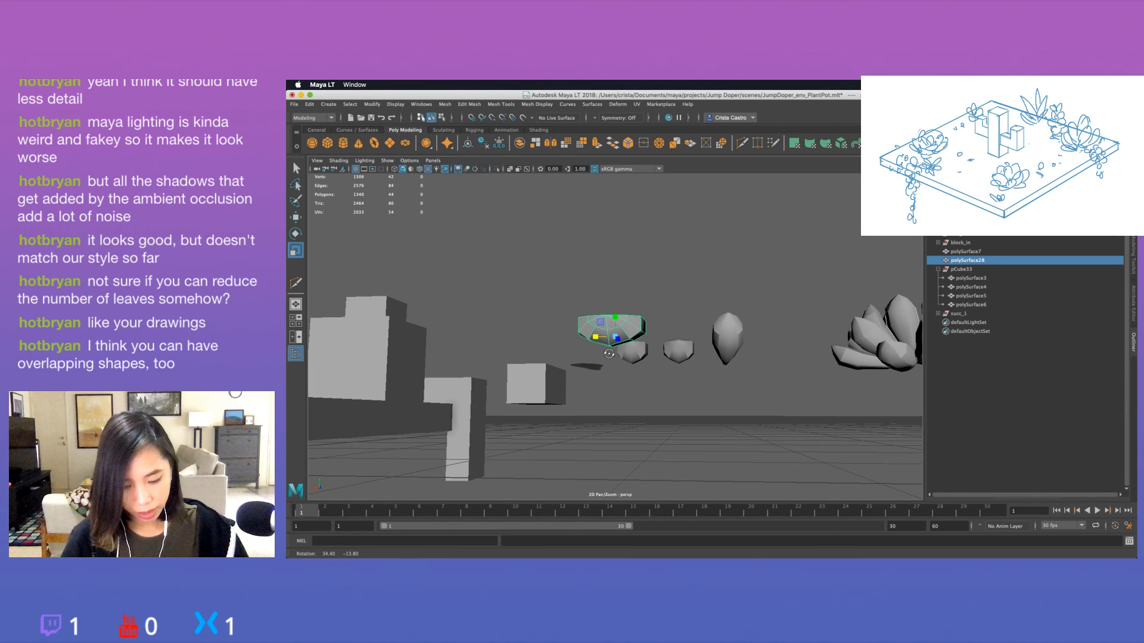
Examine the widened leaf from the side, front and above, comparing its shape with the sample leaves.
left_click(613, 360)
left_click_drag(629, 374, 704, 387, "alt")
left_click(652, 347)
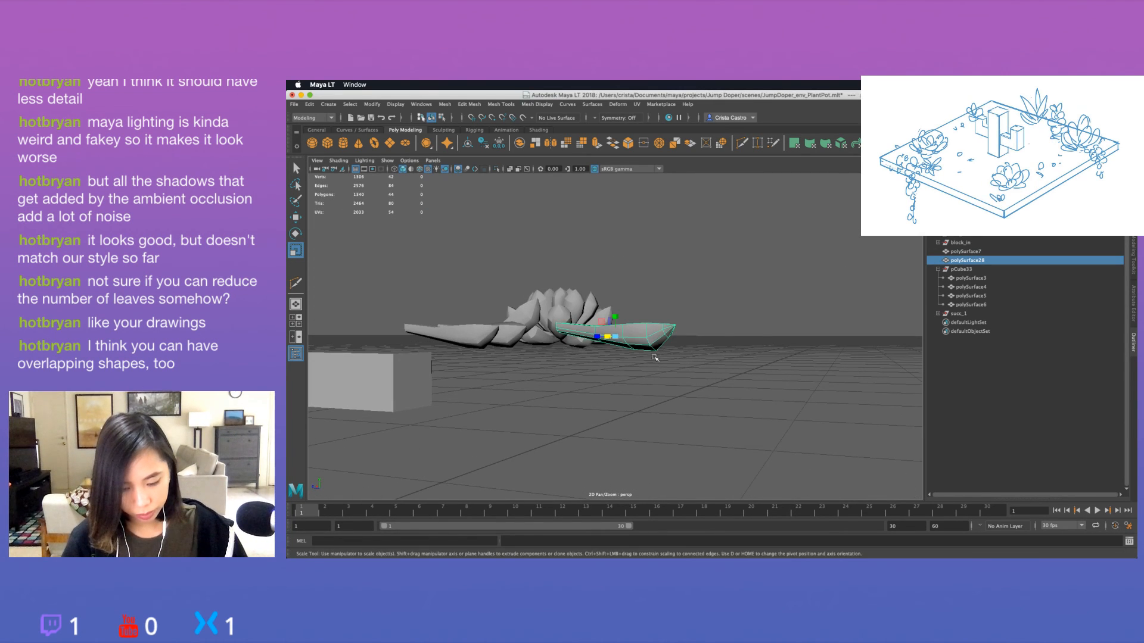
left_click_drag(652, 348, 525, 355, "alt")
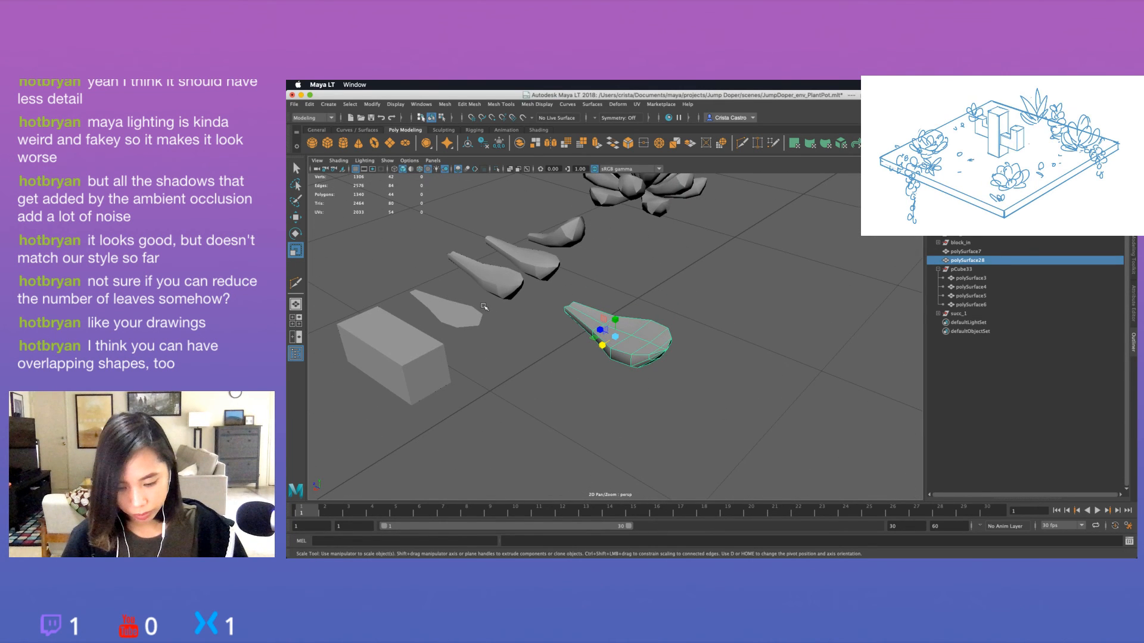
left_click_drag(484, 306, 547, 322, "alt")
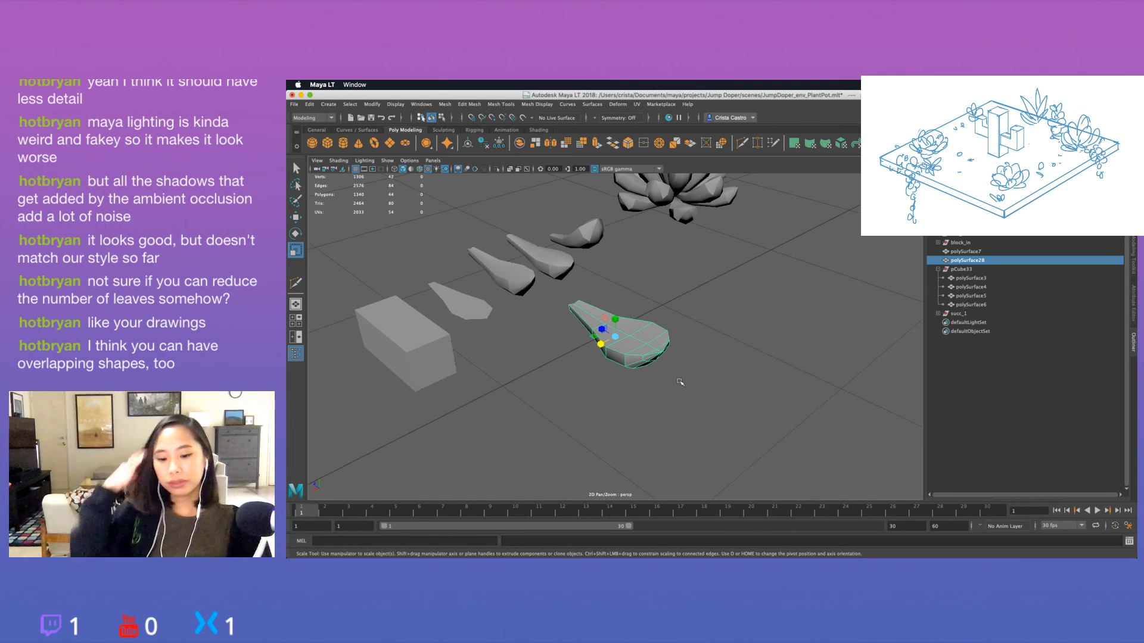
scroll(721, 303, "down", 5)
left_click(722, 304)
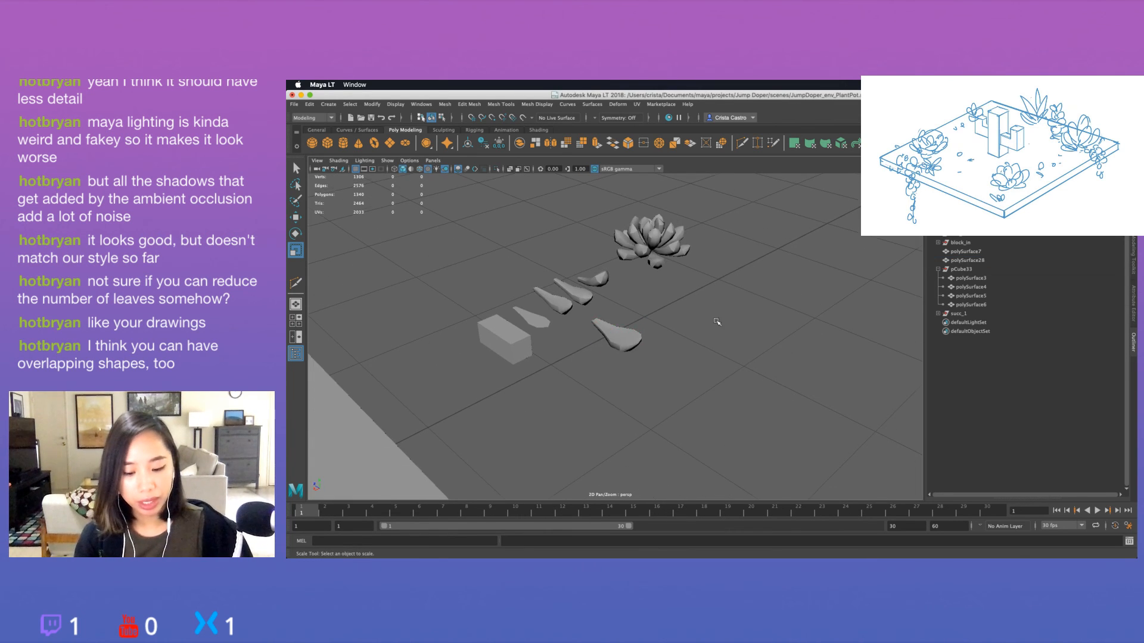
left_click_drag(722, 304, 716, 400, "alt")
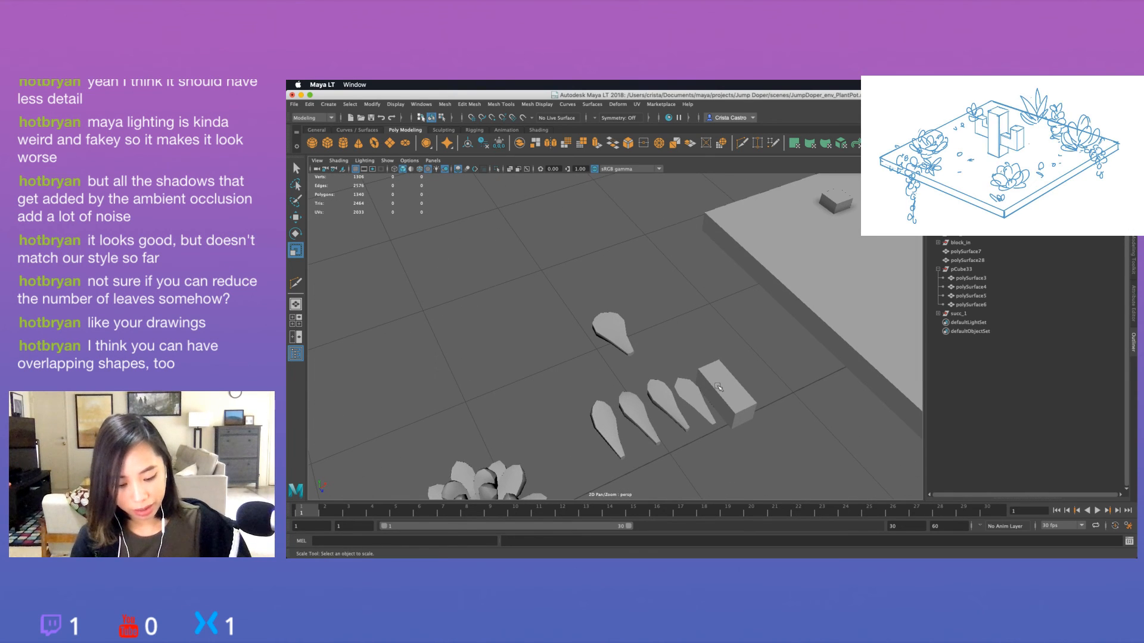
Review the blocked-out planter and the sample leaves from several angles and distances.
left_click(715, 399)
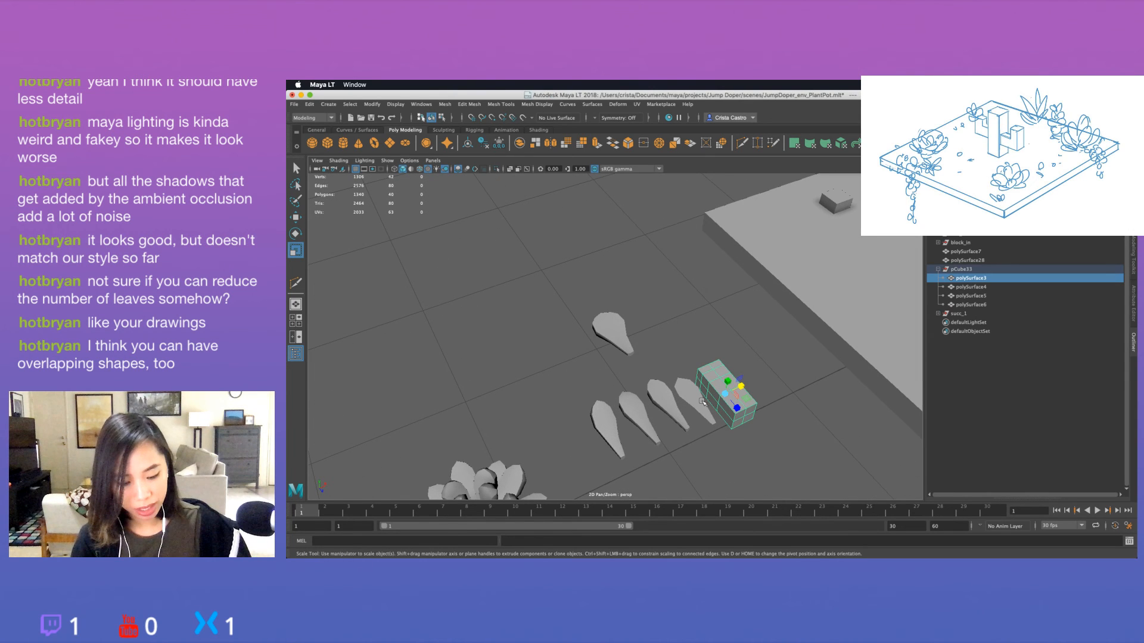
left_click(639, 417)
scroll(639, 417, "down", 10)
left_click_drag(771, 360, 577, 309, "alt")
middle_click_drag(576, 308, 633, 320, "alt")
scroll(621, 319, "up", 6)
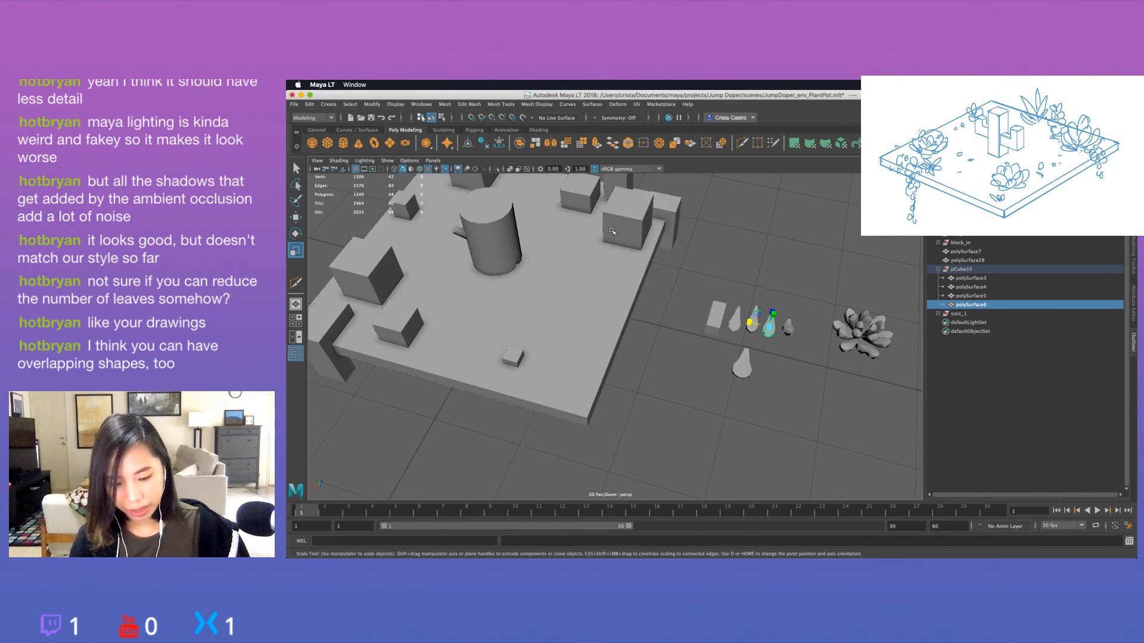
middle_click_drag(635, 231, 769, 341, "alt")
scroll(635, 217, "down", 2)
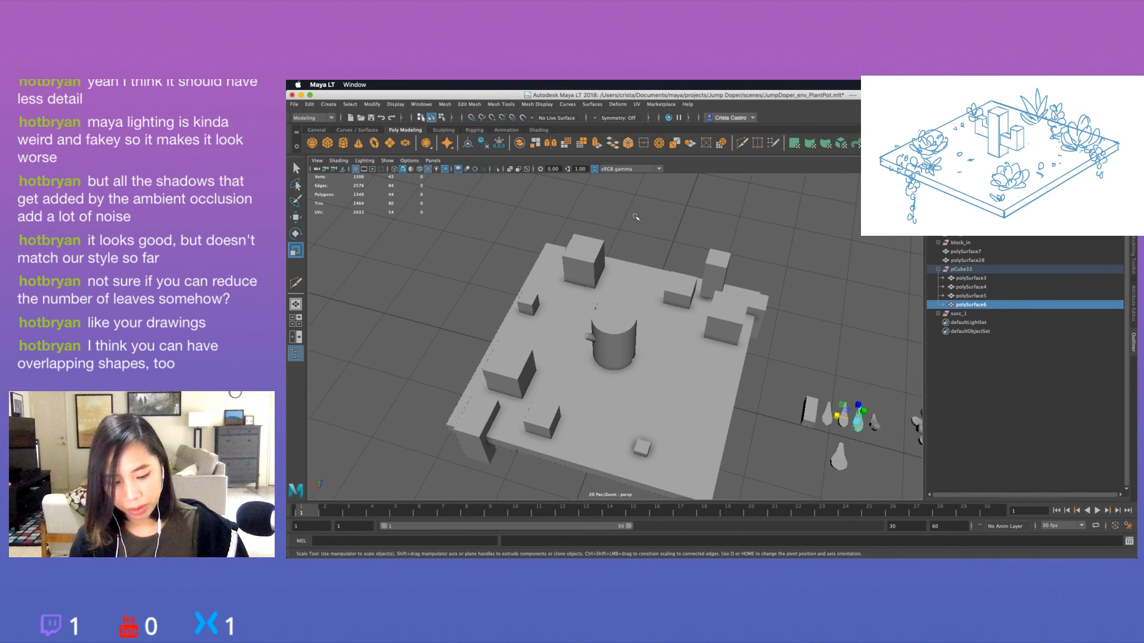
scroll(635, 218, "down", 5)
left_click(828, 357)
left_click_drag(834, 399, 700, 359, "alt")
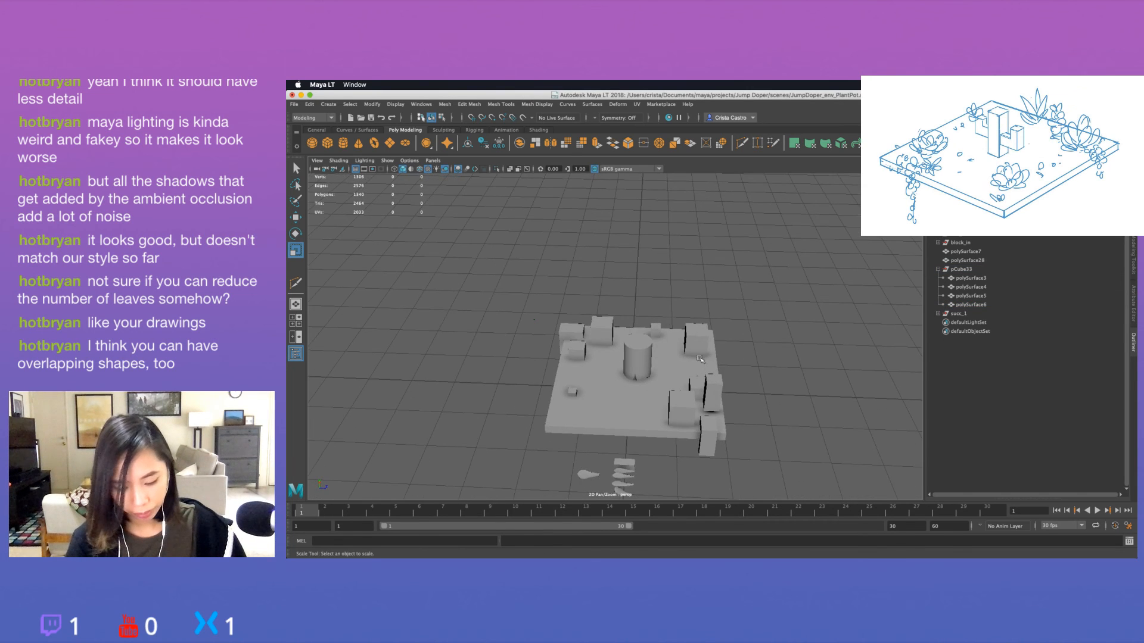
Select the small inner leaf of the succ_1 rosette and frame it for a close view.
middle_click_drag(699, 377, 727, 291, "alt")
left_click(673, 404)
key("f")
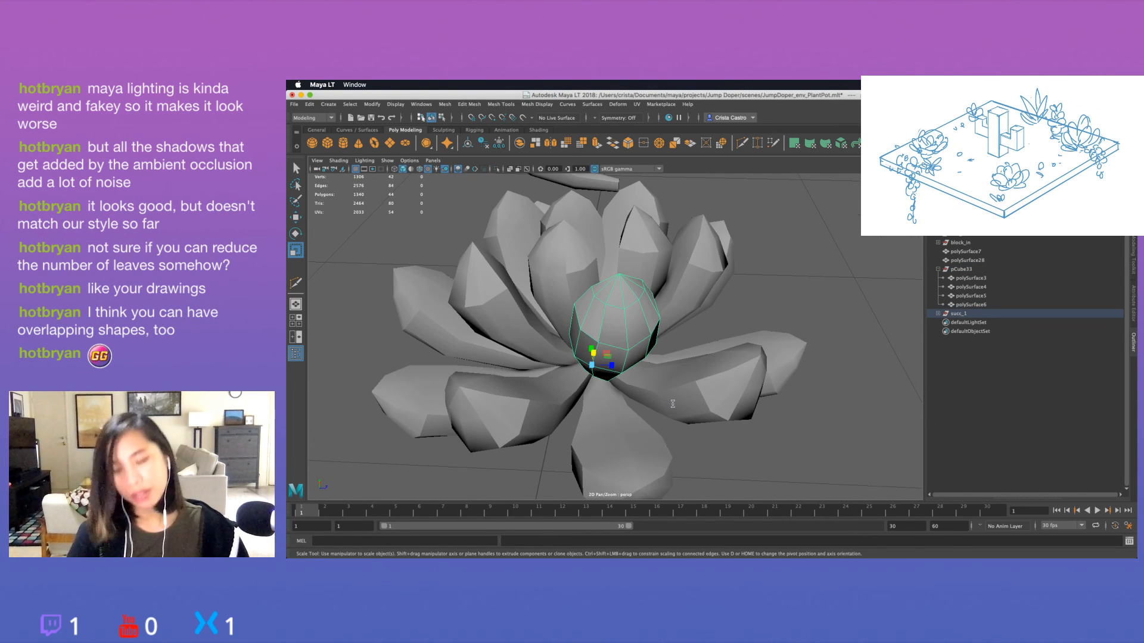